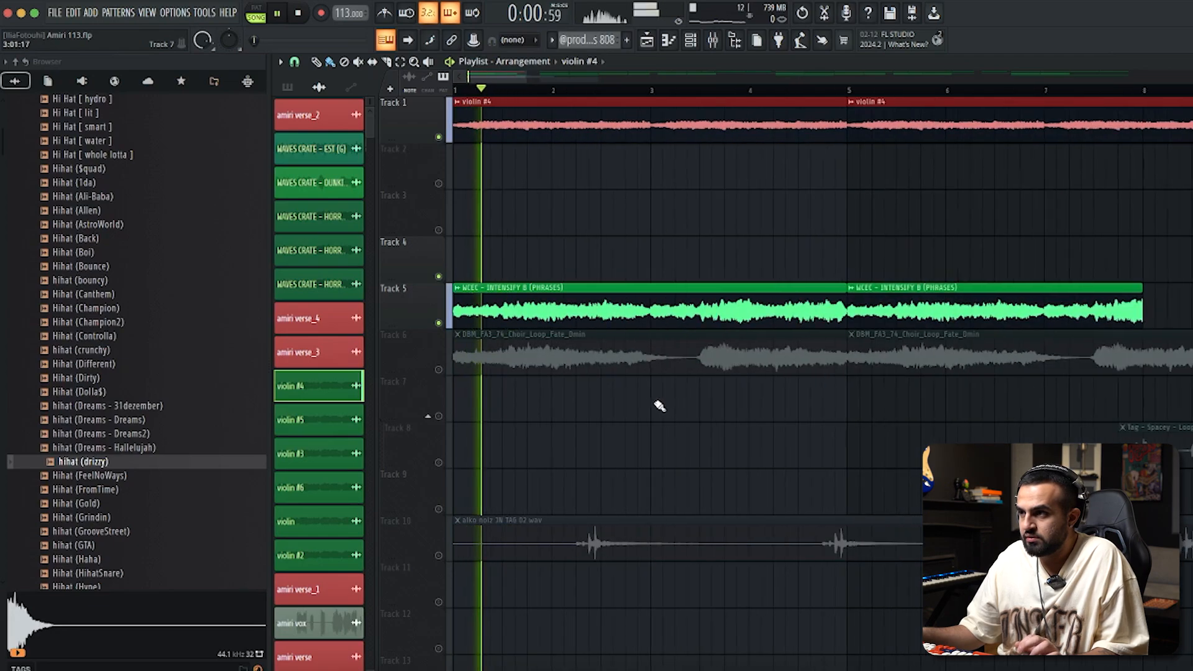
- Select the INTENSIFY B phrases on Track 5, unmute the choir loop on Track 6, and listen to the layers together
scroll(646, 408, "down", 3)
left_click_drag(781, 185, 540, 323)
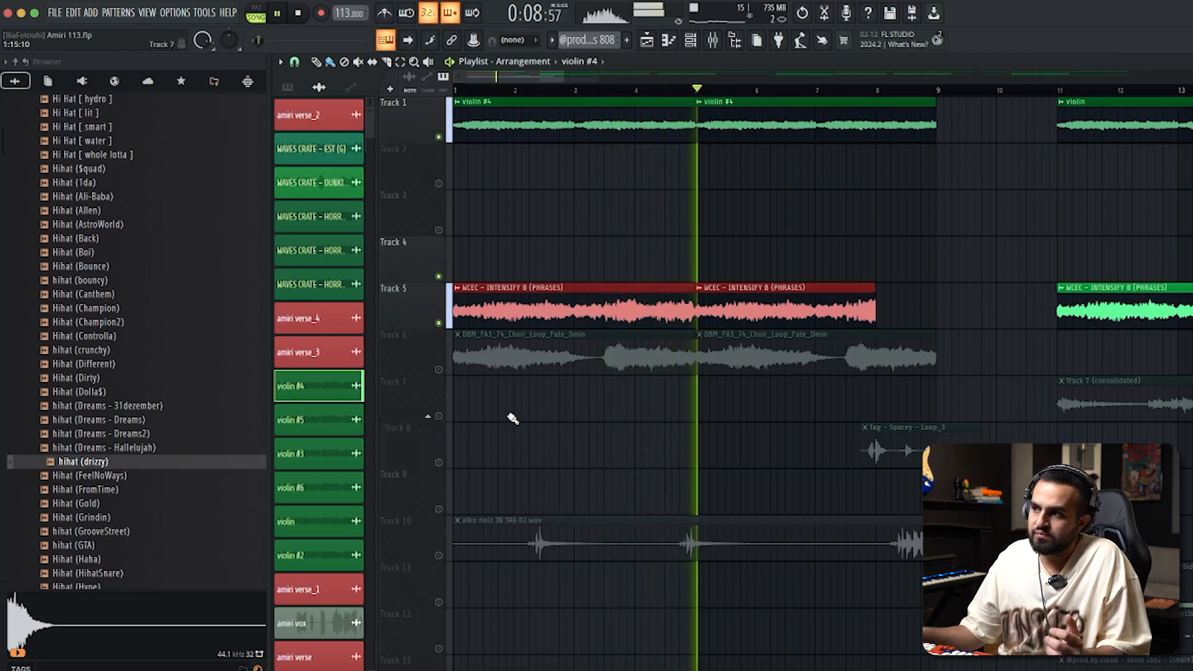
left_click(439, 369)
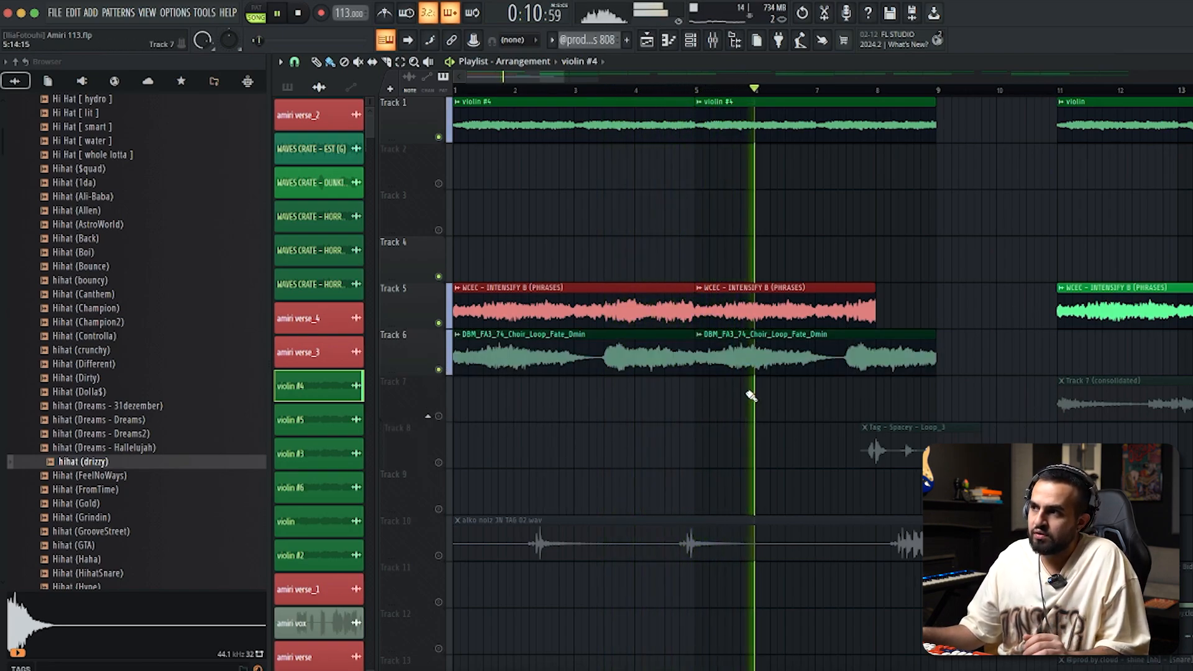
key("space")
- Solo the choir loop on Track 6 and play it from the start of the arrangement
left_click(733, 357)
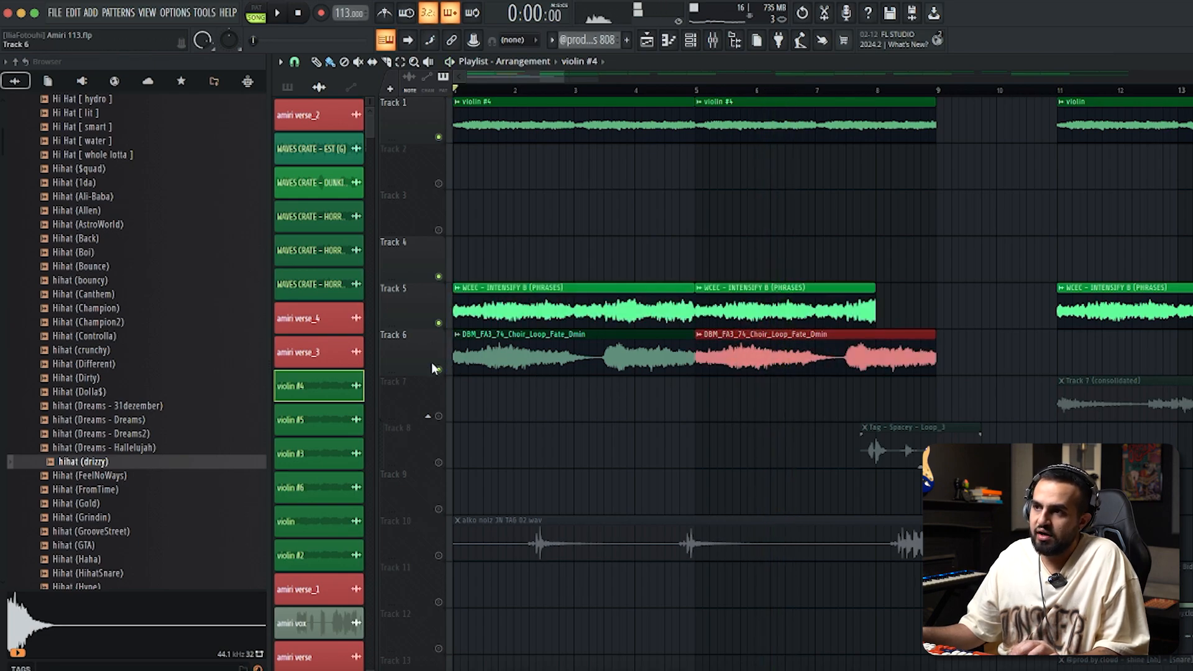
right_click(438, 369)
key("space")
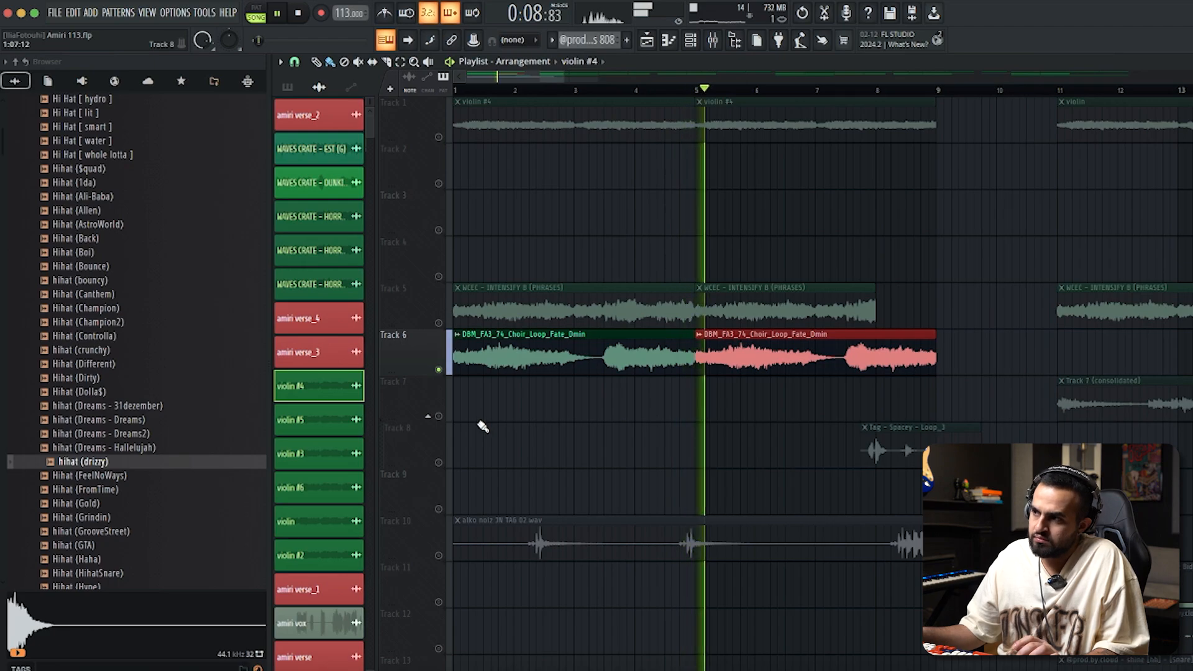
key("space")
- Bring all tracks back and play the full intro, selecting the Tag - Spacey - Loop_3 clip on Track 8
right_click(439, 324)
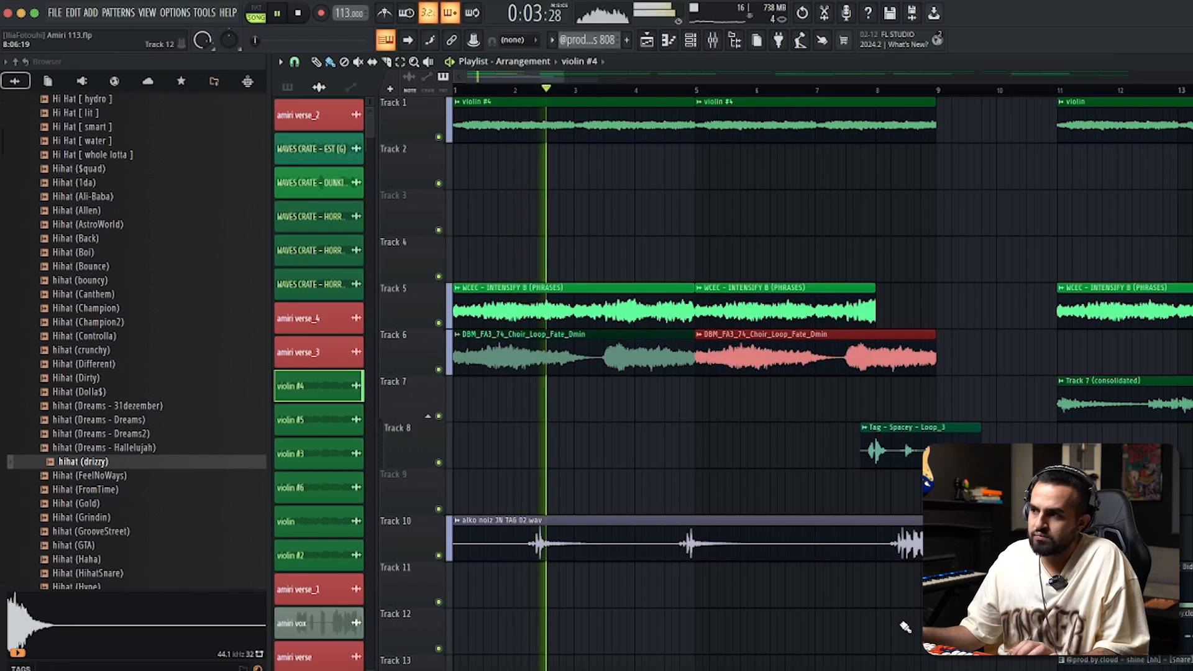
mouse_move(931, 590)
left_mouse_down()
mouse_move(837, 547)
mouse_move(857, 577)
mouse_move(929, 584)
left_mouse_up()
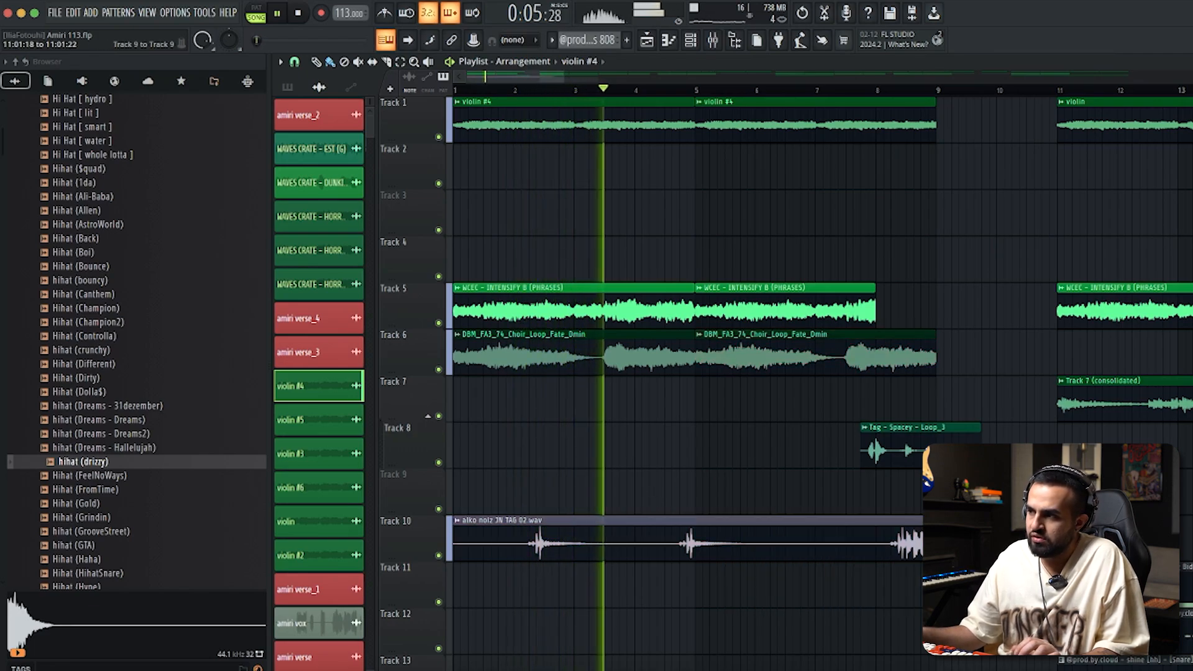
left_click_drag(1059, 490, 938, 444)
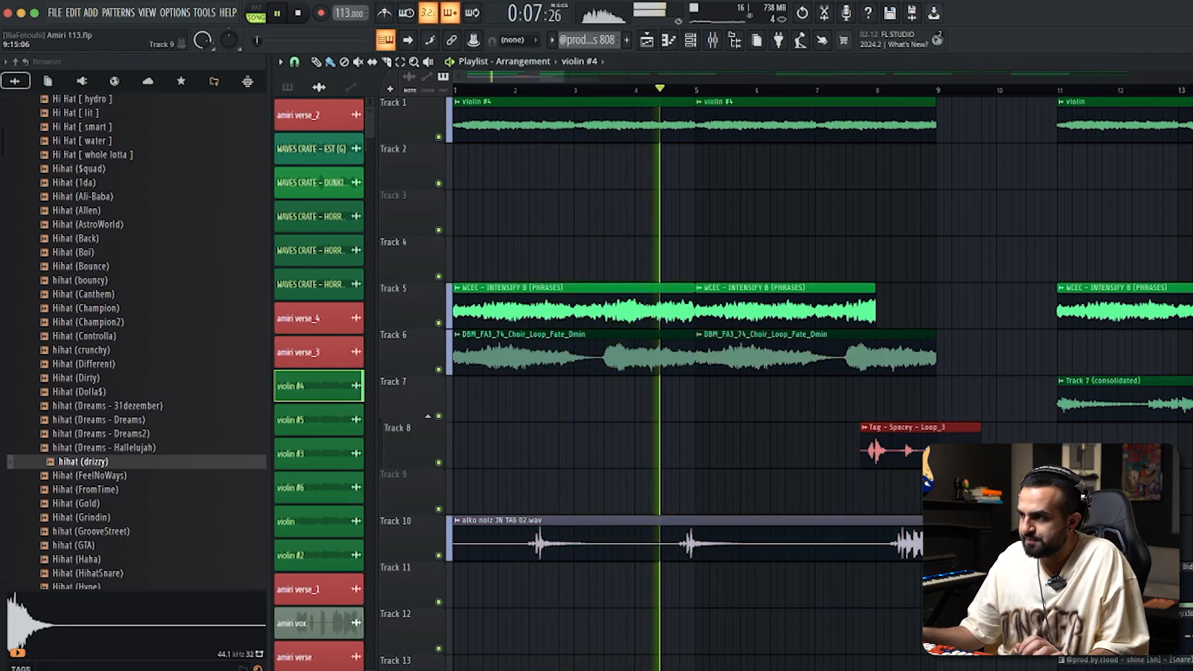
scroll(964, 491, "down", 1)
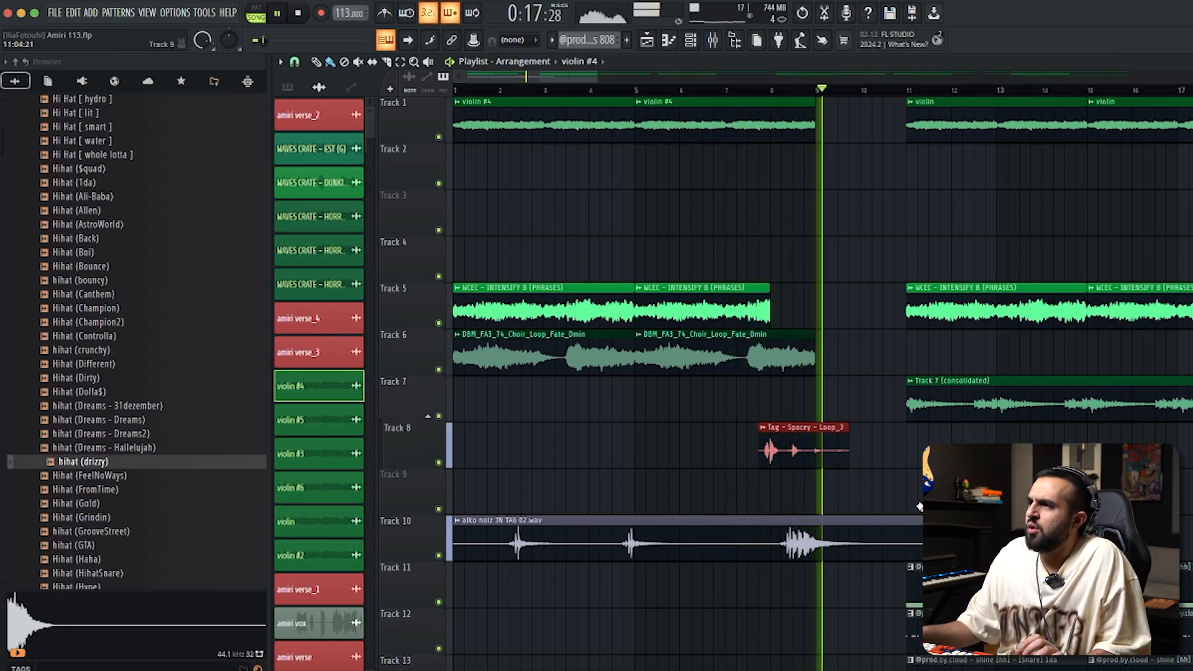
- Examine the arrangement overview and the gap between the end of the intro at bar 9 and the section at bar 11
scroll(920, 507, "down", 3)
scroll(793, 524, "down", 3)
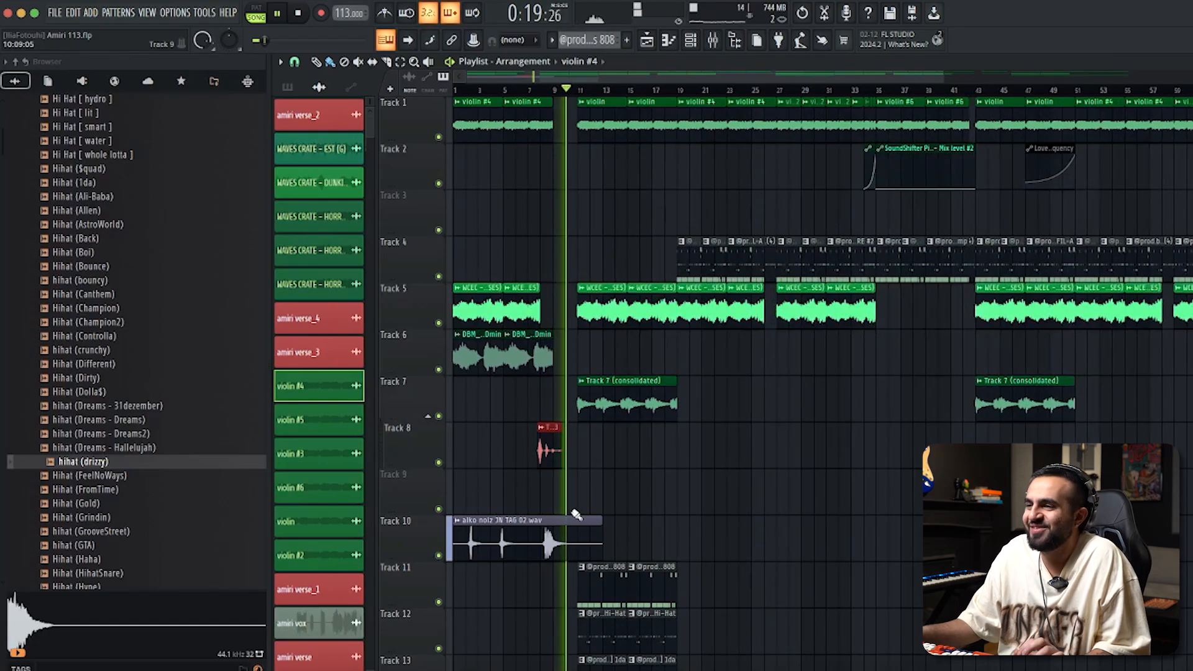
scroll(546, 514, "down", 3)
scroll(516, 513, "up", 6)
scroll(516, 513, "down", 1)
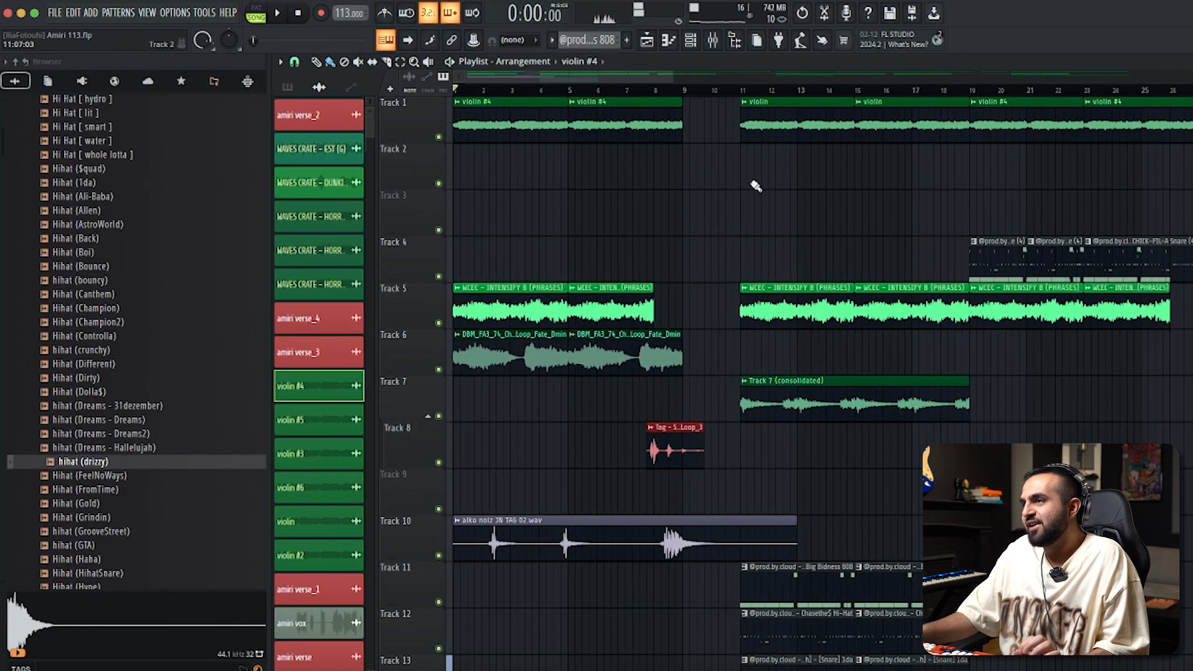
left_click_drag(727, 133, 677, 140)
scroll(707, 130, "up", 3)
scroll(710, 149, "up", 3)
left_click_drag(850, 125, 643, 180)
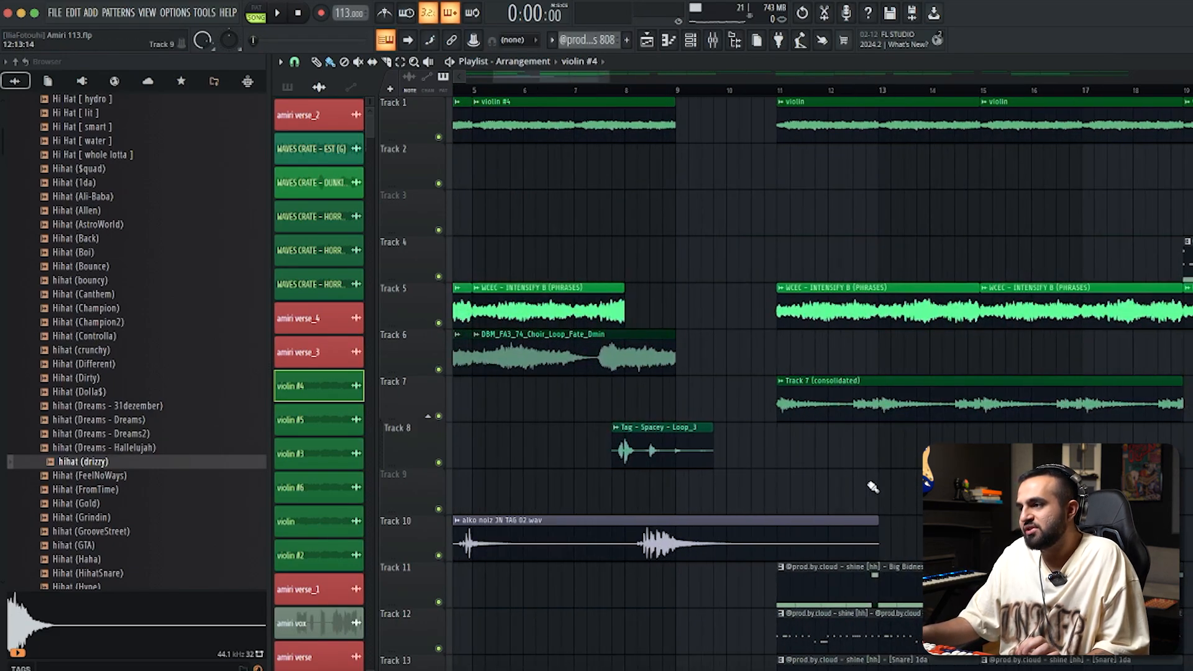
- Select the drum patterns on Tracks 11 to 18 at bar 11 and examine how they sit below the melodic layers
scroll(873, 486, "down", 13)
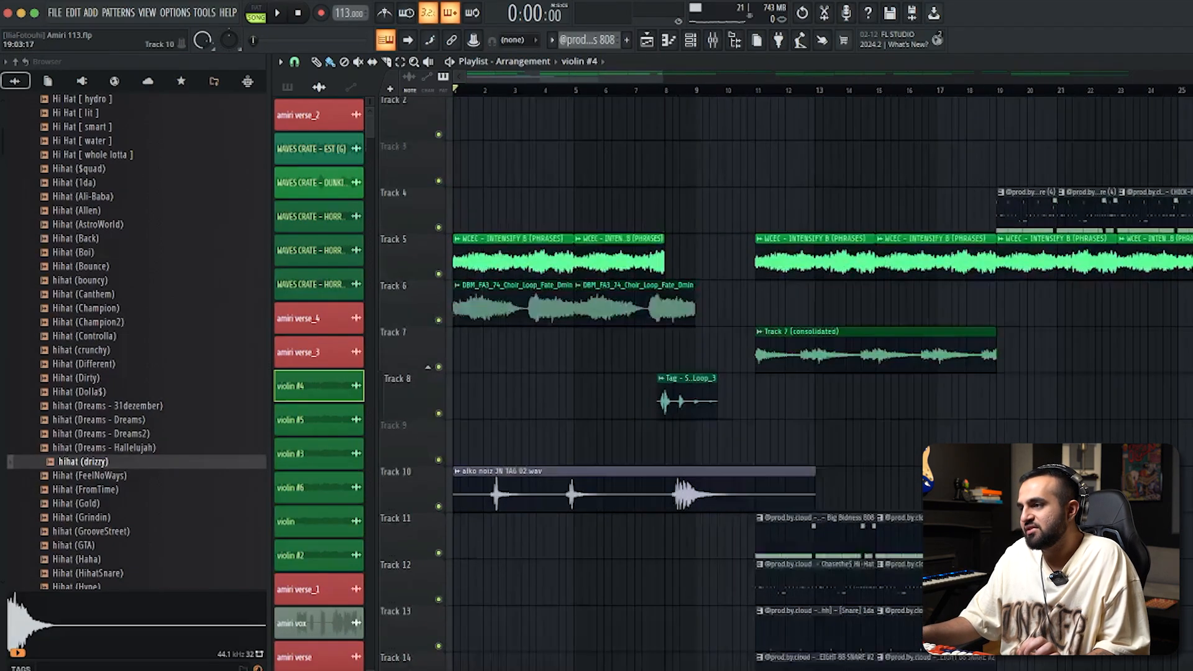
left_click_drag(1141, 587, 800, 268)
scroll(702, 385, "up", 4)
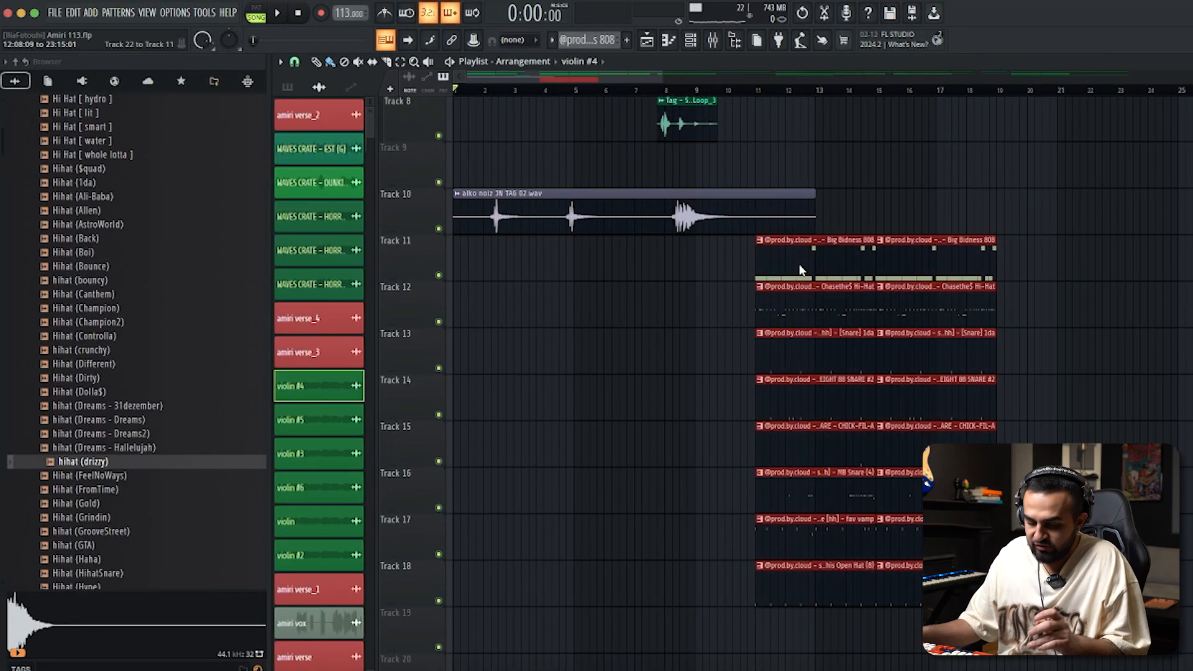
scroll(933, 323, "down", 3)
scroll(830, 274, "up", 7)
scroll(740, 404, "up", 5)
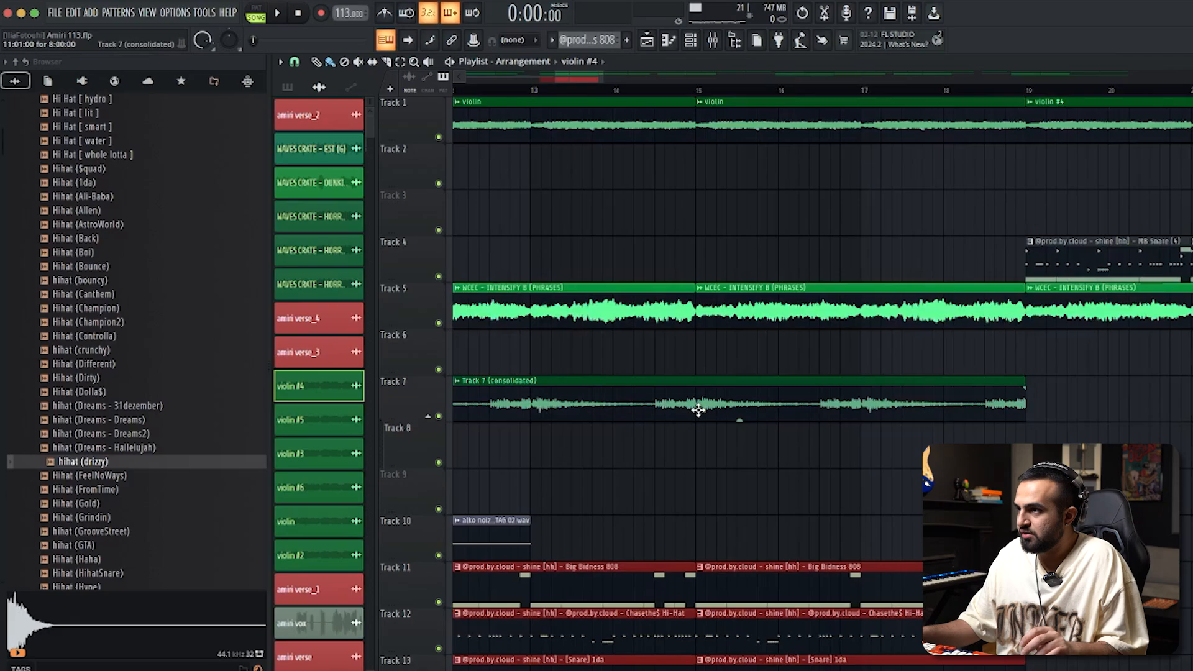
scroll(555, 313, "down", 4)
scroll(523, 229, "down", 5)
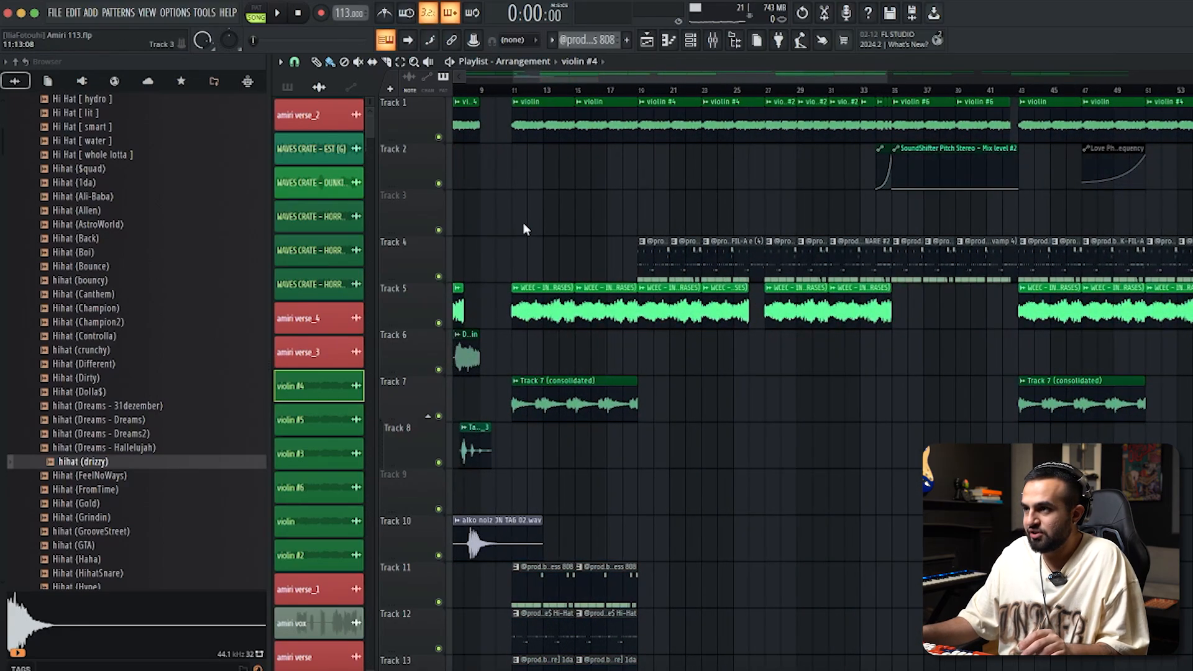
- Solo the violin on Track 1, and re-enable Tracks 5 and 7 alongside it
scroll(579, 311, "up", 2)
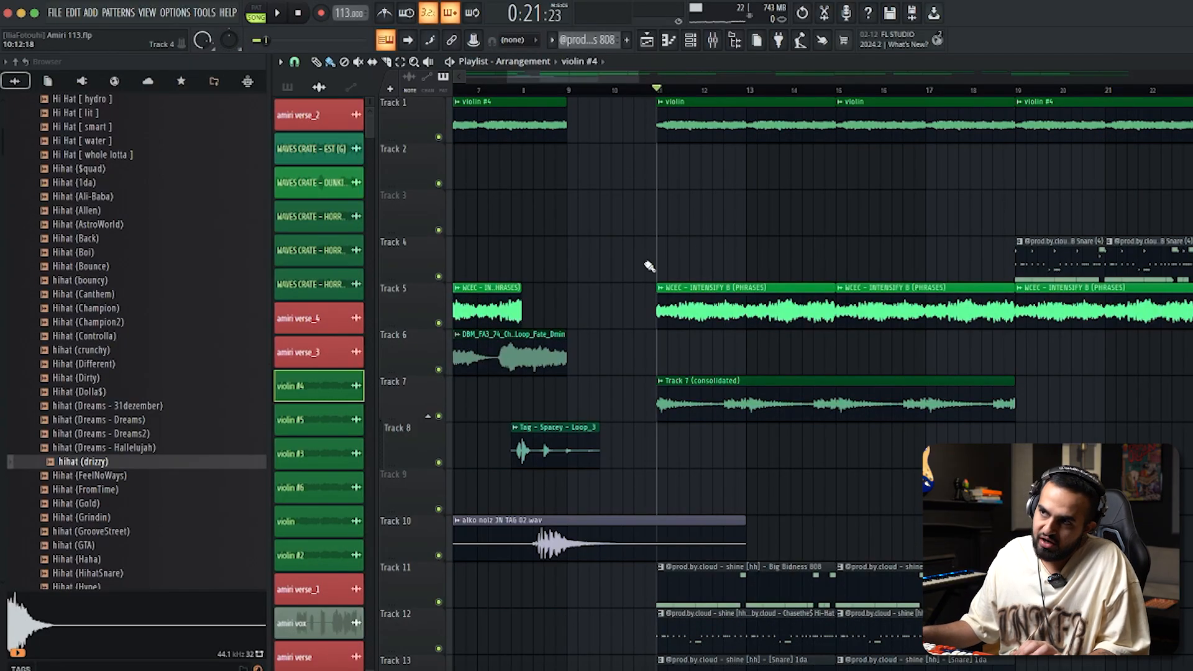
right_click(438, 138)
left_click(438, 323)
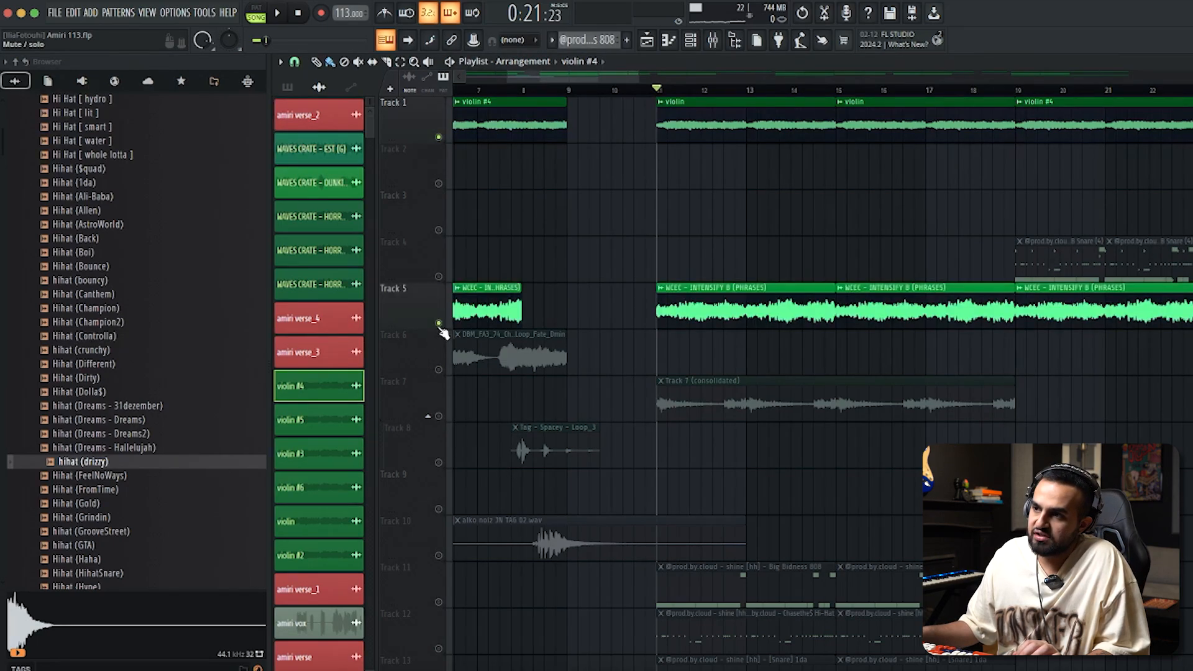
left_click(438, 416)
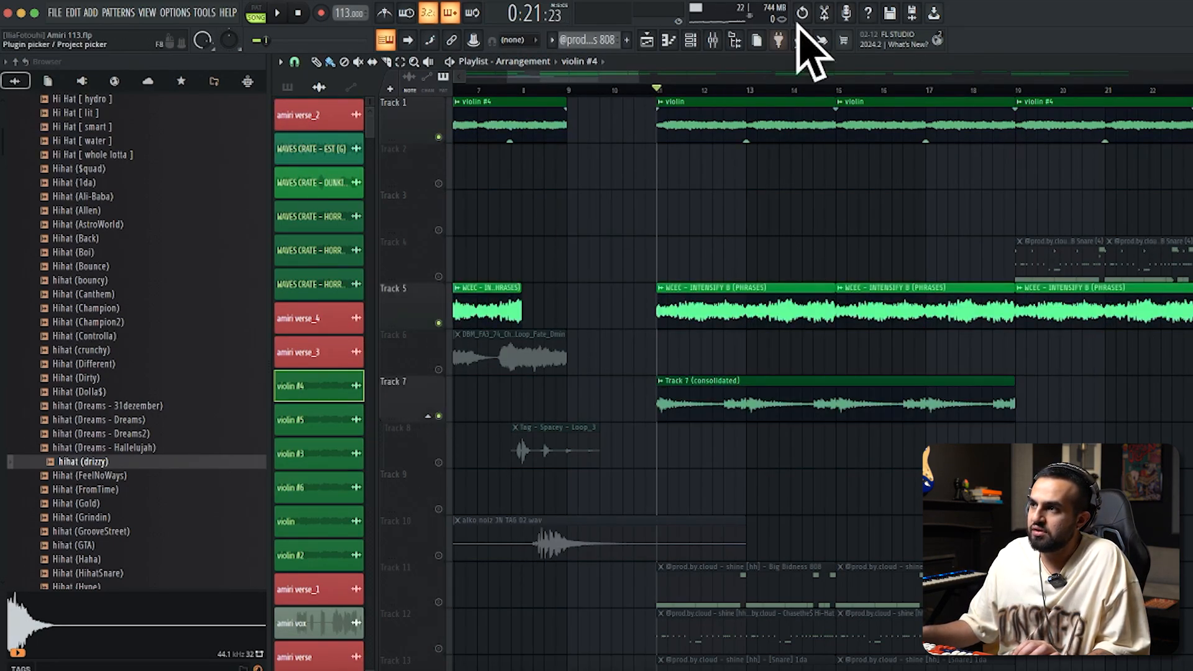
- Select the INTENSIFY B phrase at bar 11, mute Track 7, and play Tracks 1 and 5 from there
left_click_drag(763, 363, 708, 118)
left_click(708, 178, "ctrl")
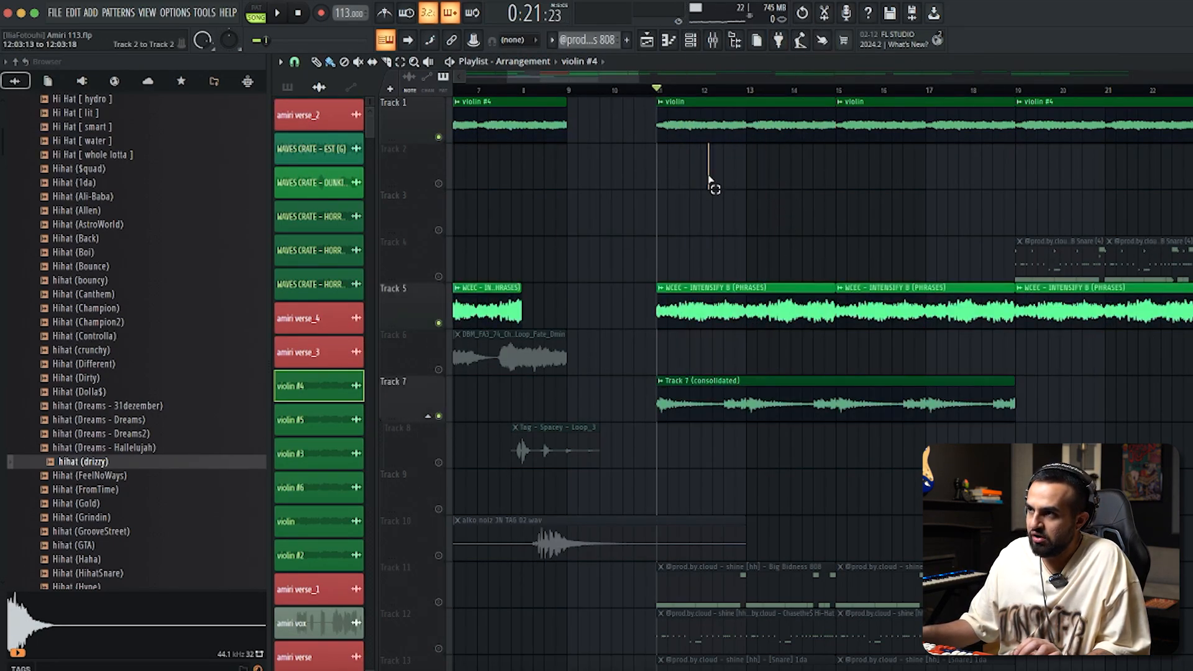
left_click_drag(696, 195, 722, 335)
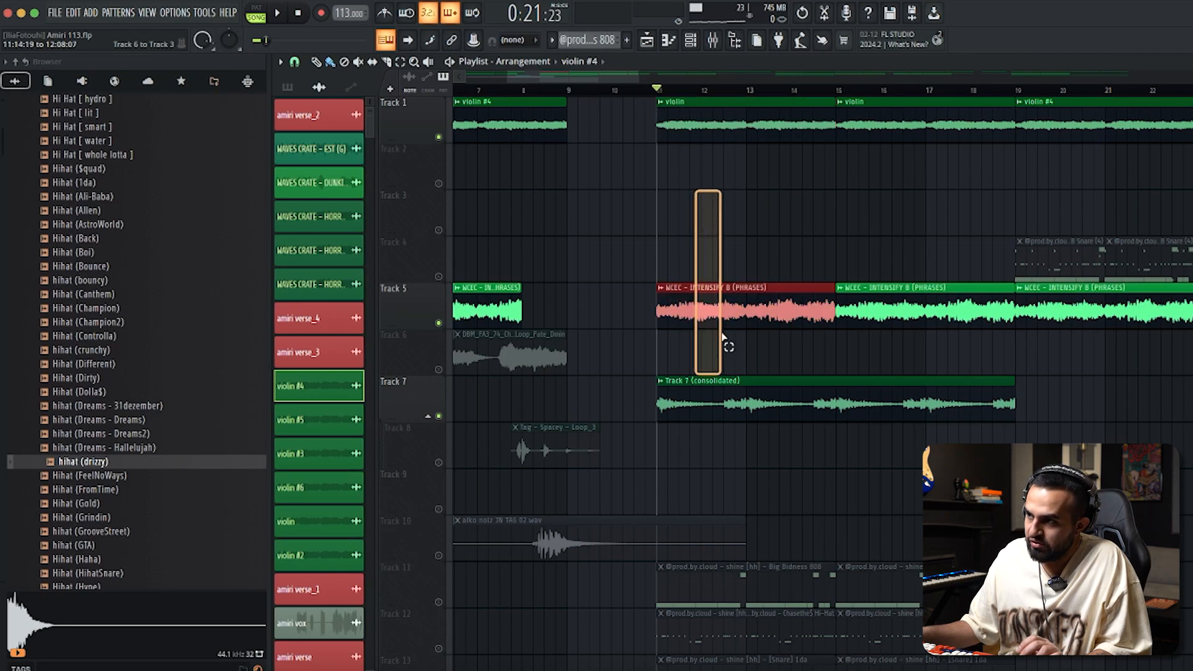
left_click(438, 416)
key("space")
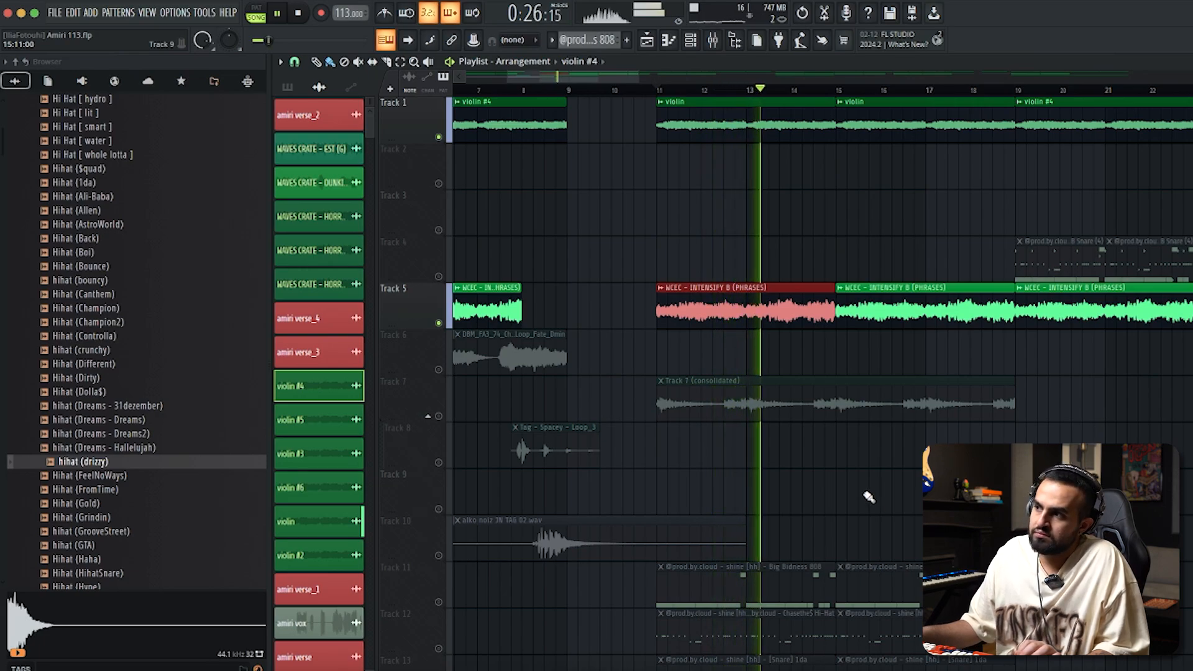
- Solo the consolidated melody on Track 7, and re-enable Track 5 with it
right_click(438, 416)
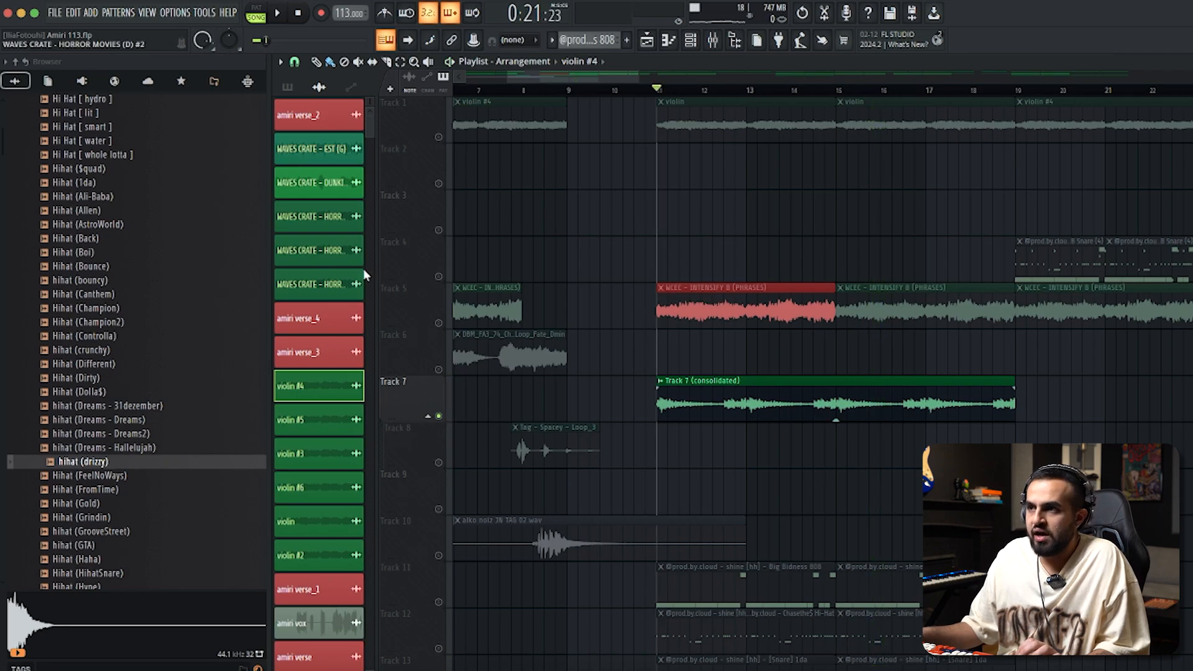
left_click(439, 323)
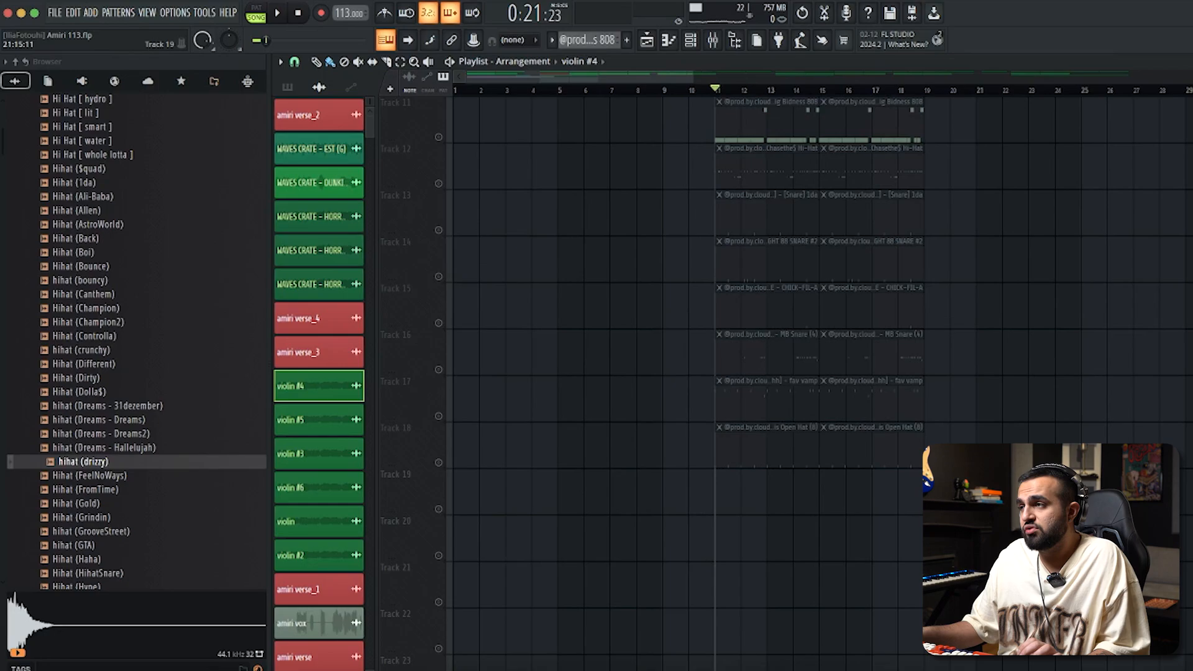
- Select the muted drum patterns on Tracks 11 to 18 between bars 11 and 19, and compare them with the full arrangement
left_click_drag(1022, 559, 713, 133)
scroll(860, 386, "up", 10)
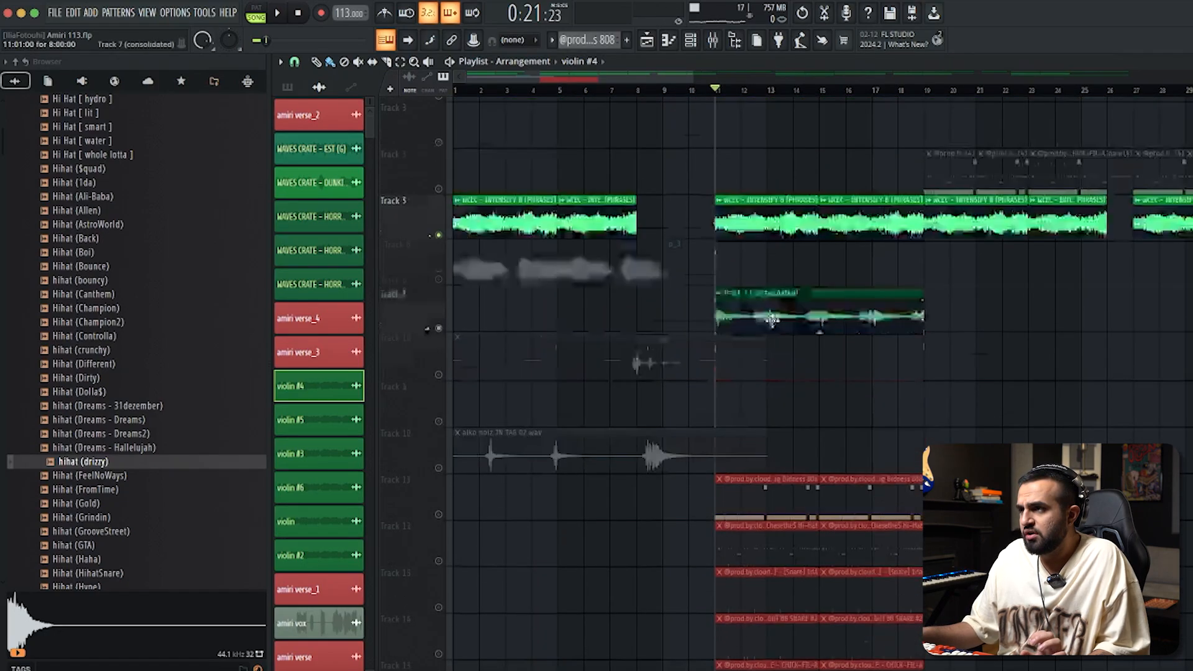
scroll(860, 385, "down", 6)
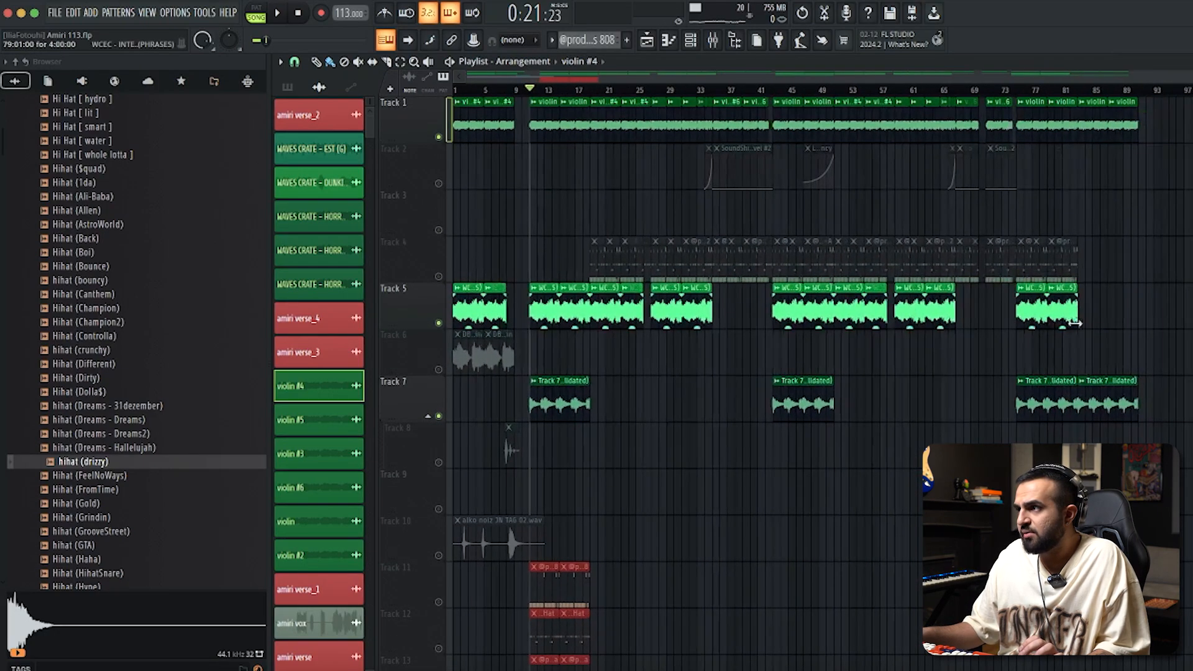
scroll(913, 361, "up", 1)
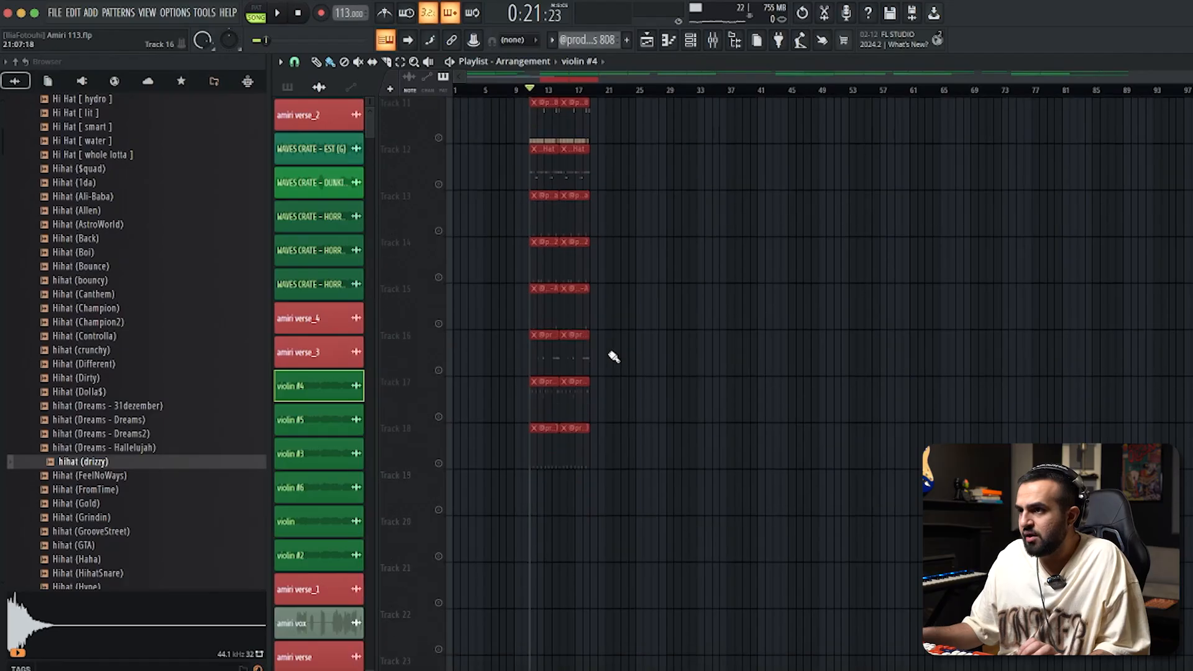
scroll(587, 506, "up", 8)
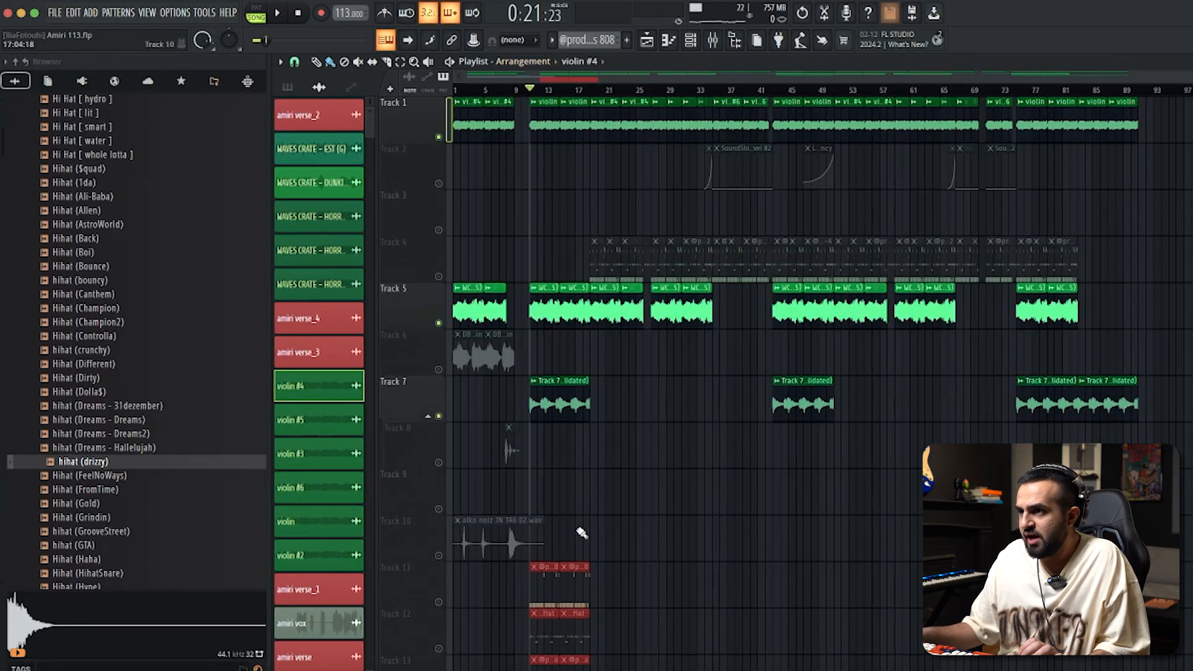
scroll(586, 506, "down", 9)
scroll(586, 482, "up", 5)
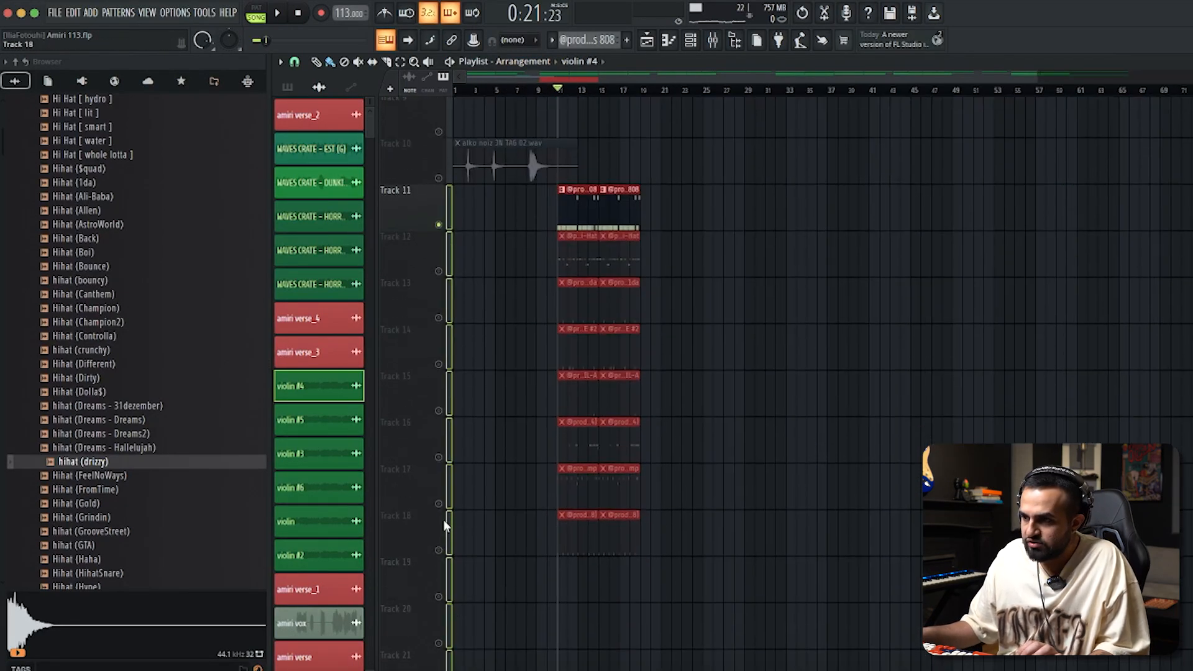
- Unmute the drum tracks 11 to 18 and play the section from bar 11 through its eight bars
left_click(441, 553)
scroll(679, 480, "up", 8)
key("space")
scroll(704, 480, "down", 6)
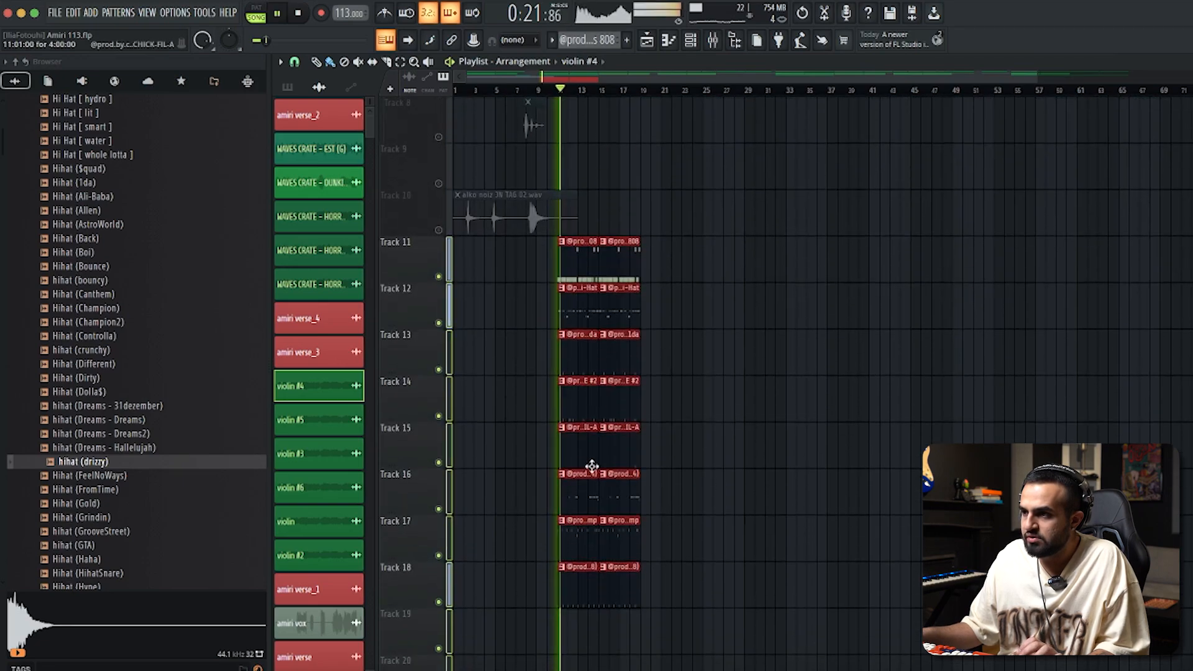
scroll(701, 480, "up", 4)
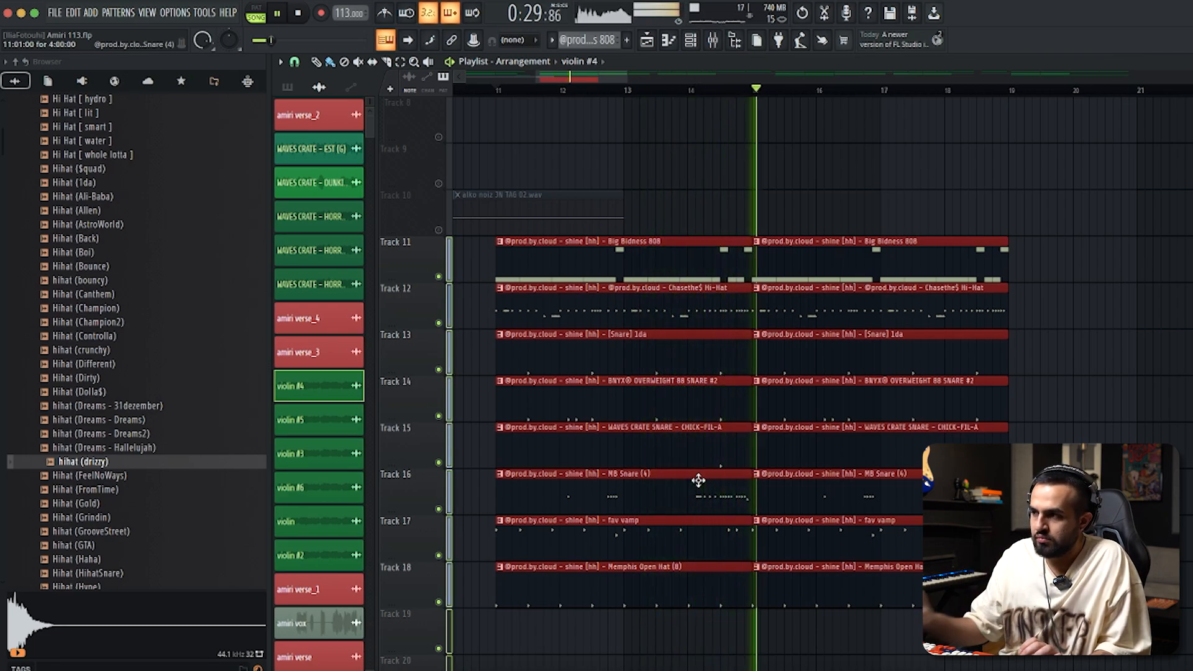
scroll(677, 536, "down", 3)
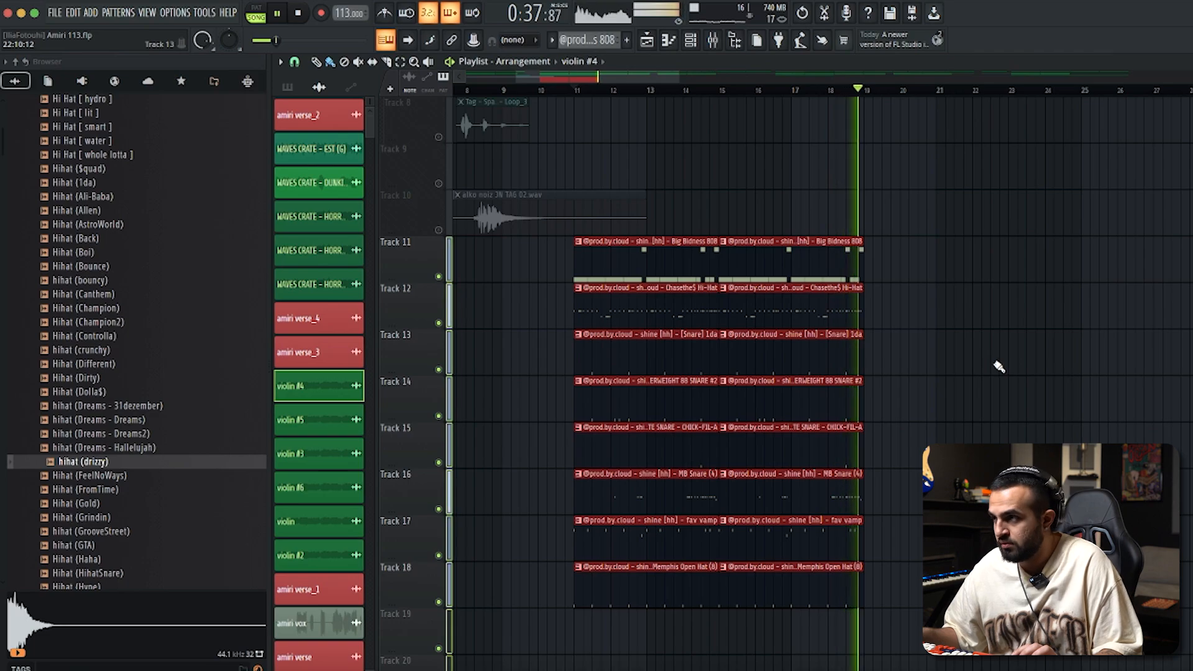
key("space")
- Open the Big Bidness 808 pattern in the piano roll, select all its notes, and play it by itself
scroll(440, 330, "up", 5)
double_click(915, 260)
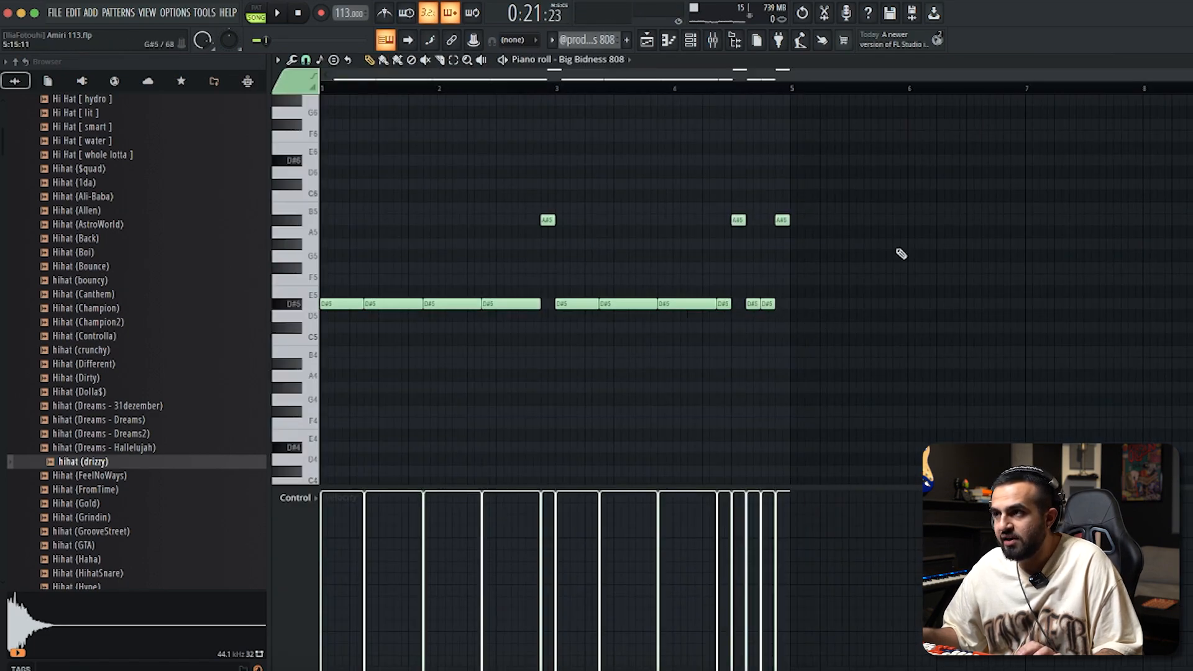
left_click_drag(936, 120, 31, 442)
left_click_drag(831, 166, 180, 444)
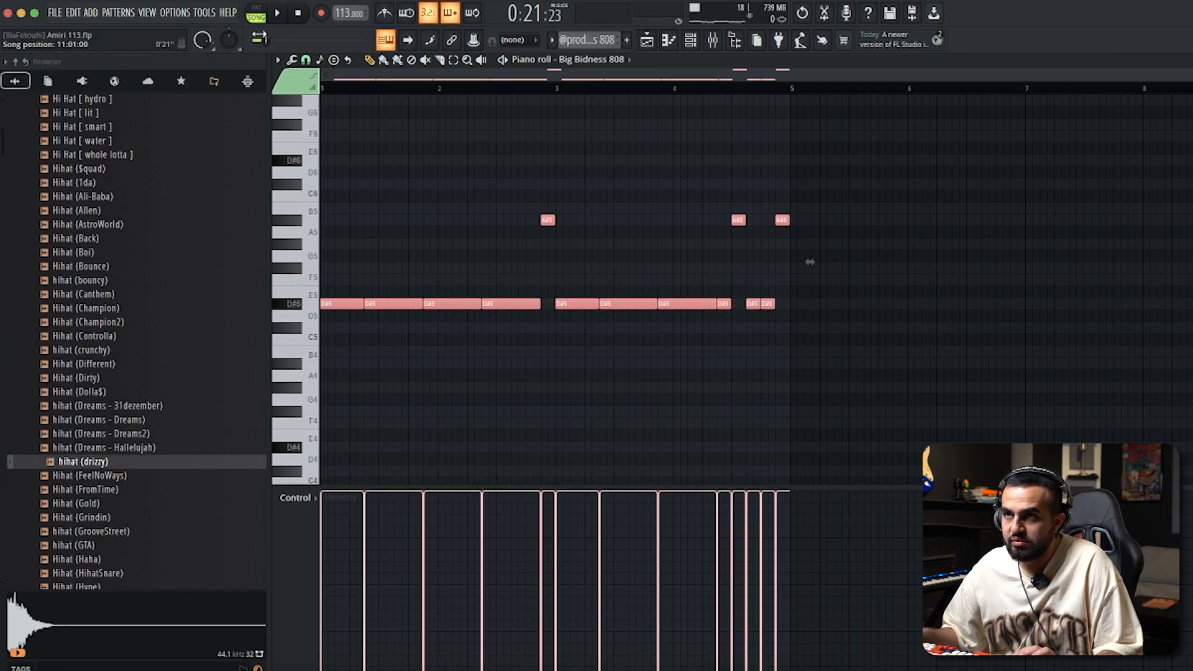
key("space")
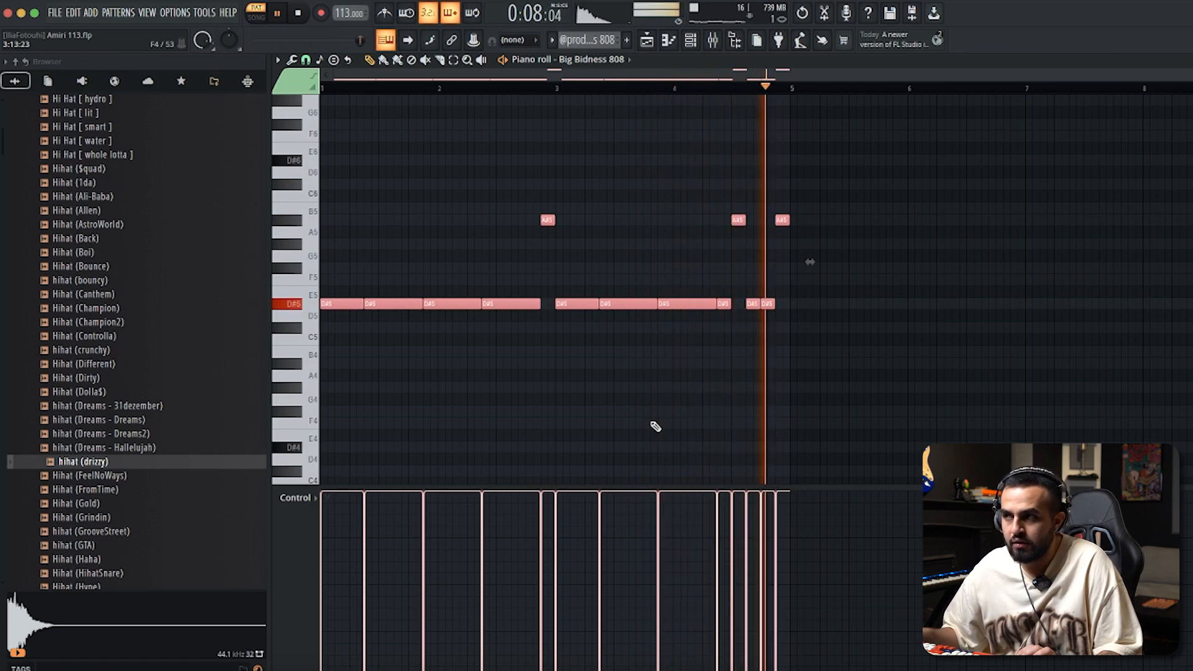
- Show the channel rack and open the Big Bidness 808 sampler settings
left_click(690, 40)
left_click(496, 645)
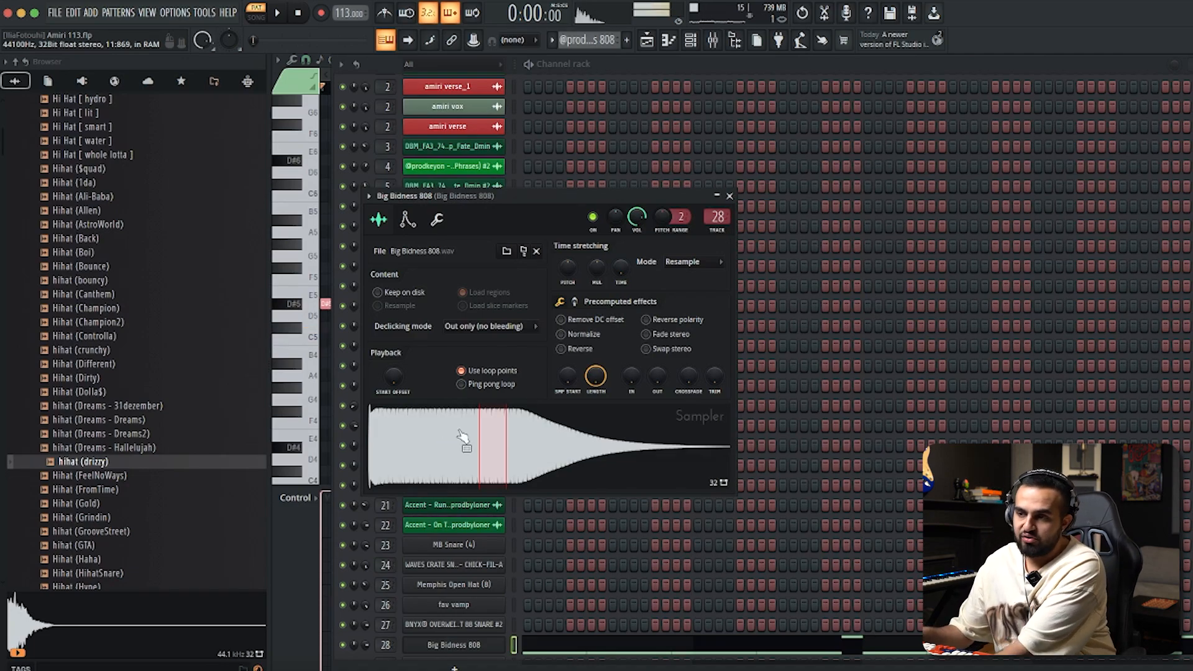
- Review the Big Bidness 808 sampler's loop region, close the sampler and channel rack, and return to the playlist
scroll(398, 353, "down", 3)
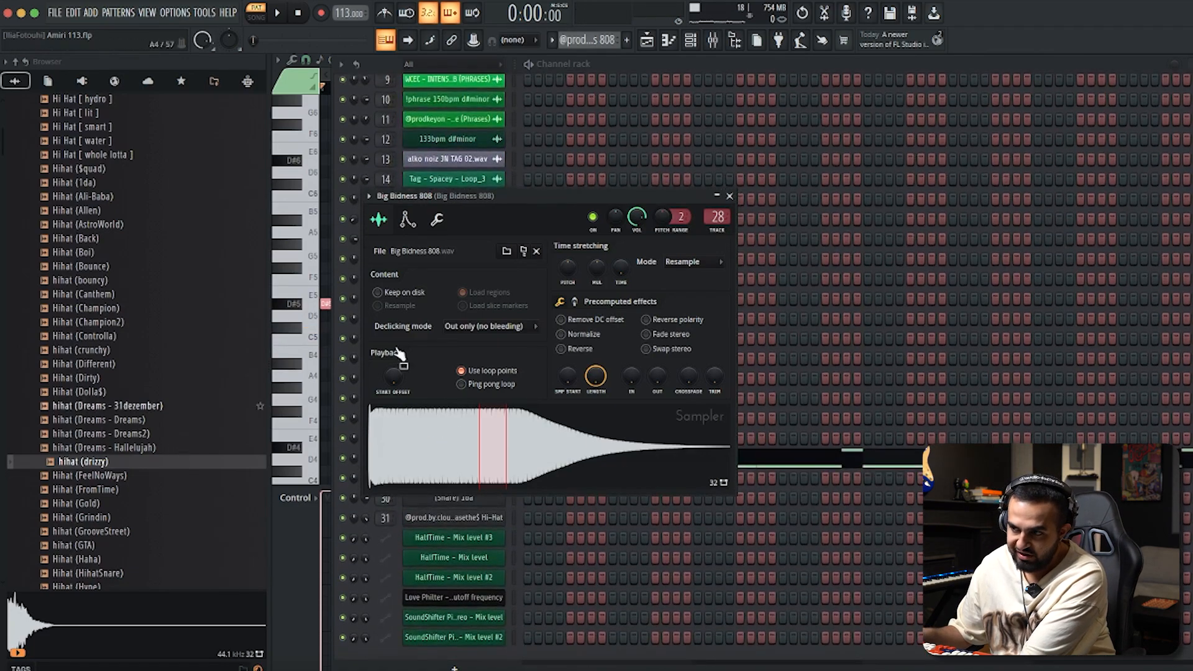
left_click(724, 198)
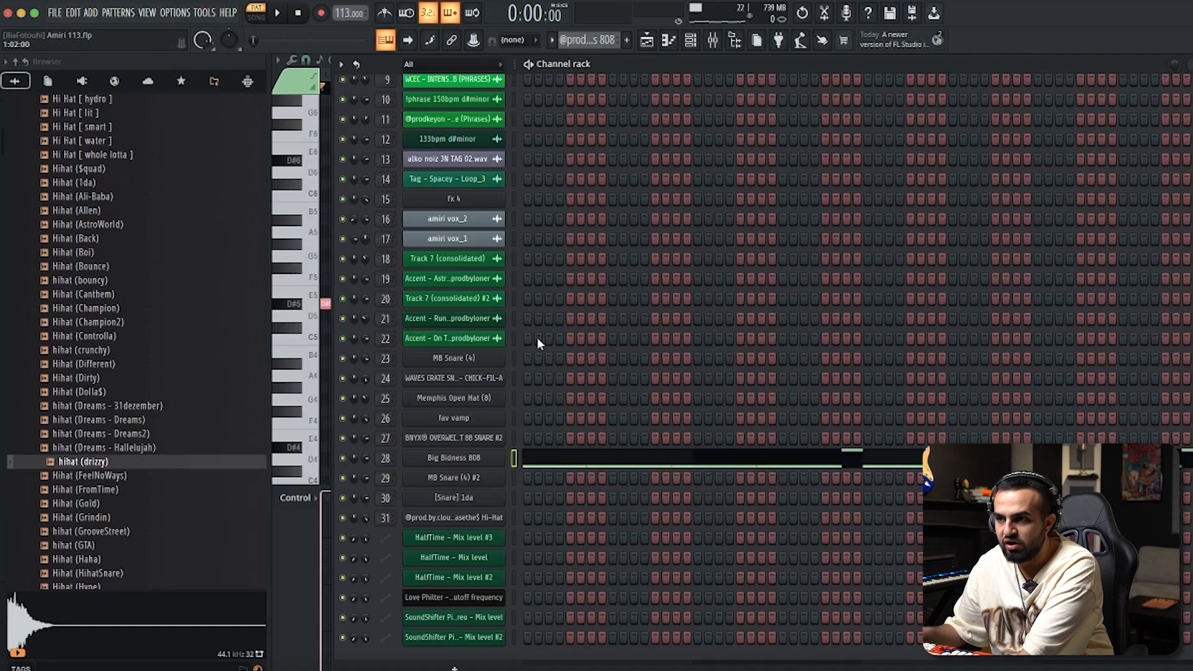
left_click(460, 459)
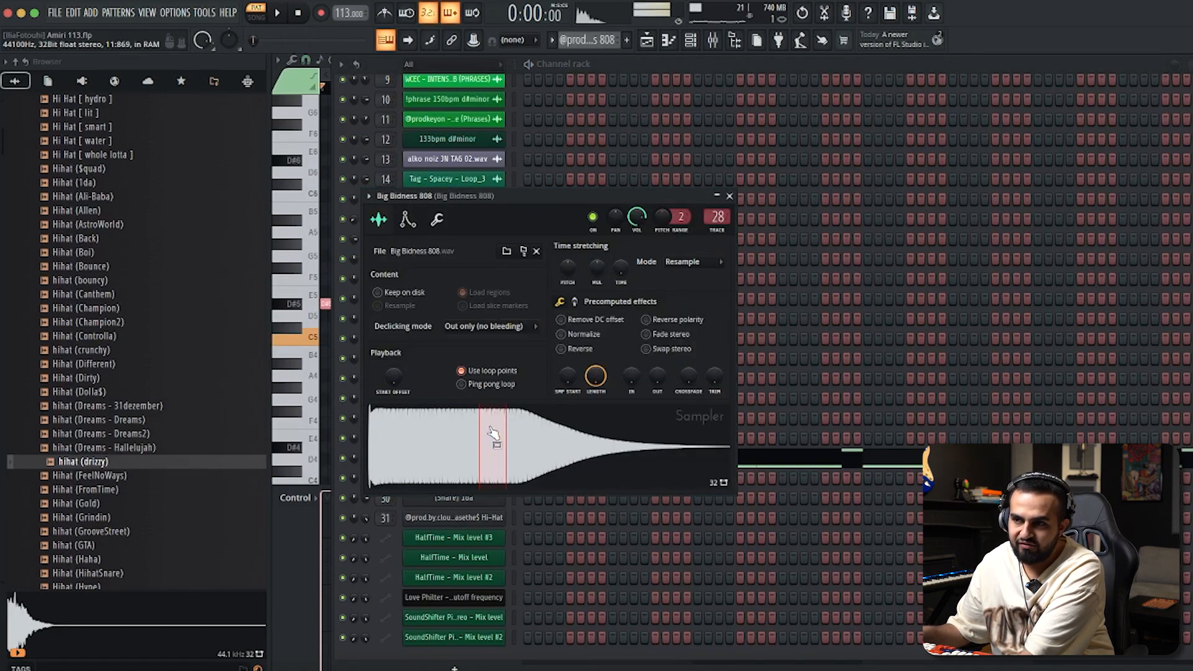
left_click(732, 195)
key("F6")
key("F5")
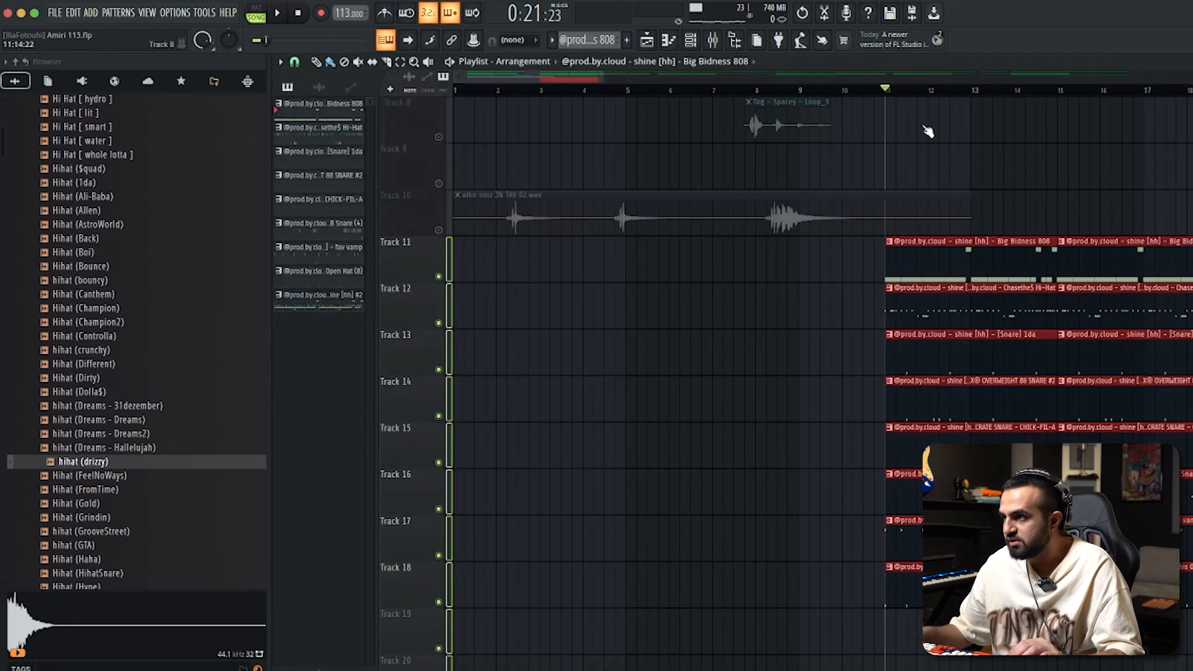
- Isolate Tracks 11 and 17, start playback, and show the fav vamp notes in the piano roll
left_click(438, 277, "ctrl")
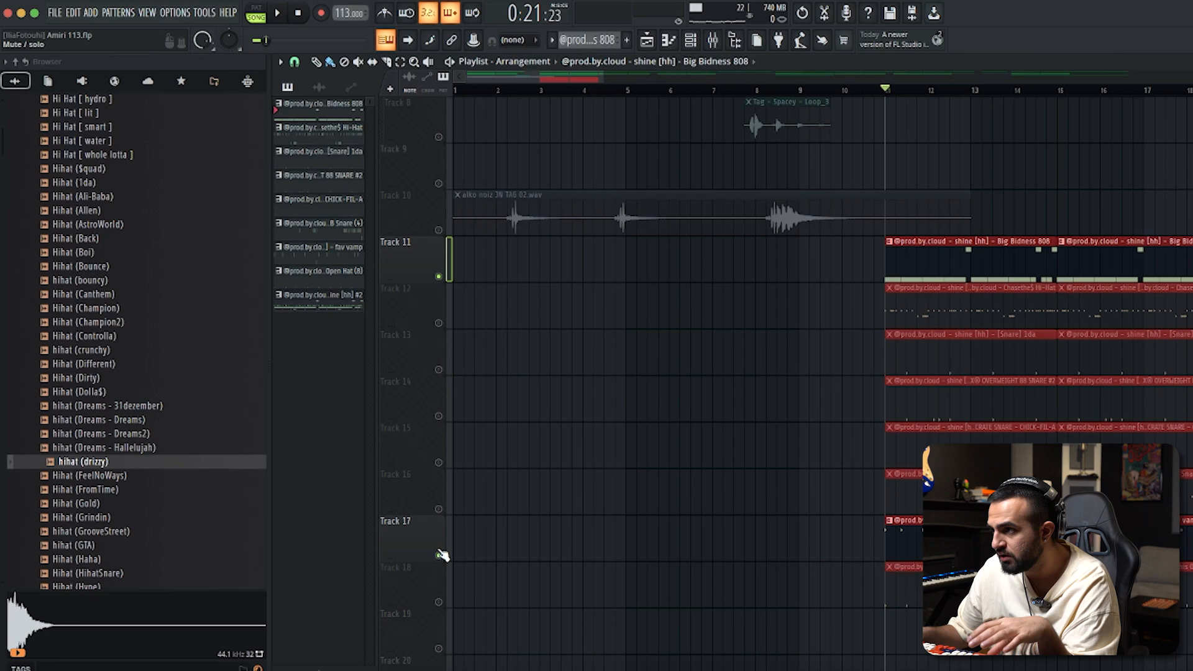
key("space")
double_click(969, 535)
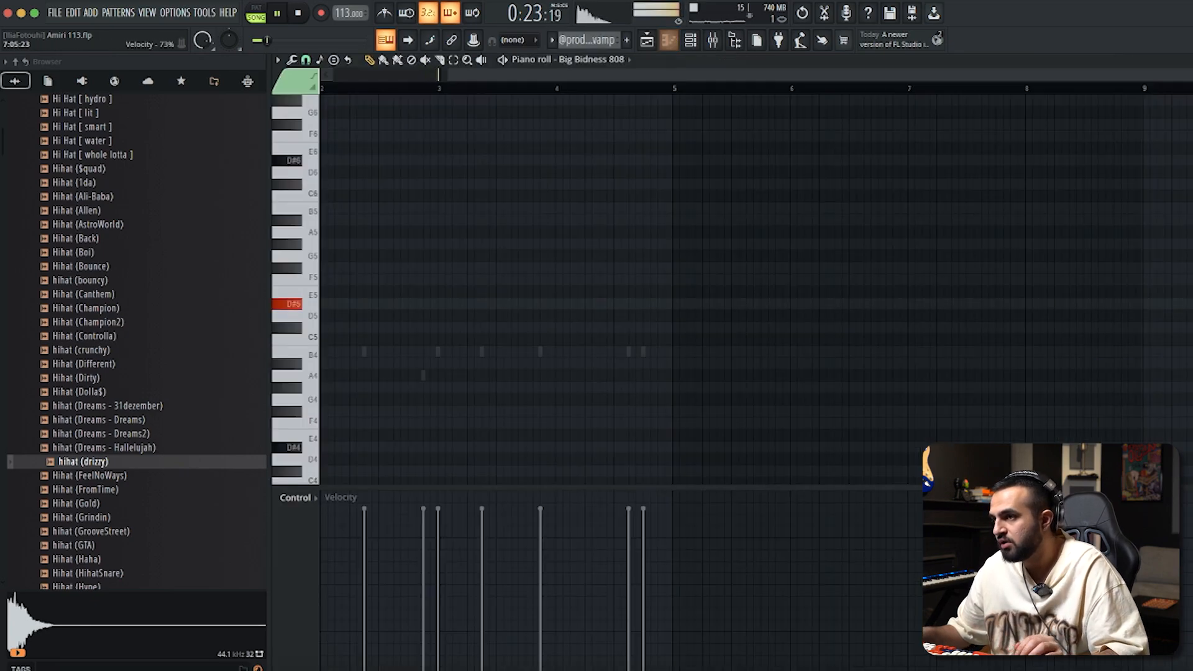
scroll(605, 415, "down", 3)
scroll(523, 438, "left", 3)
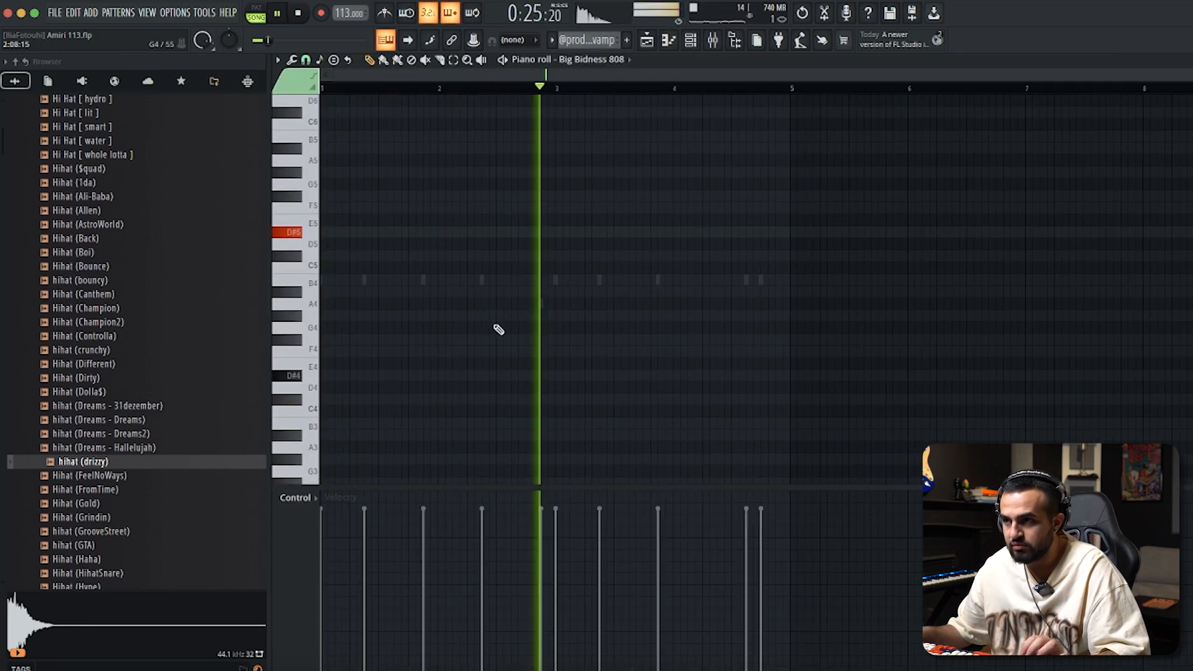
right_click(540, 302)
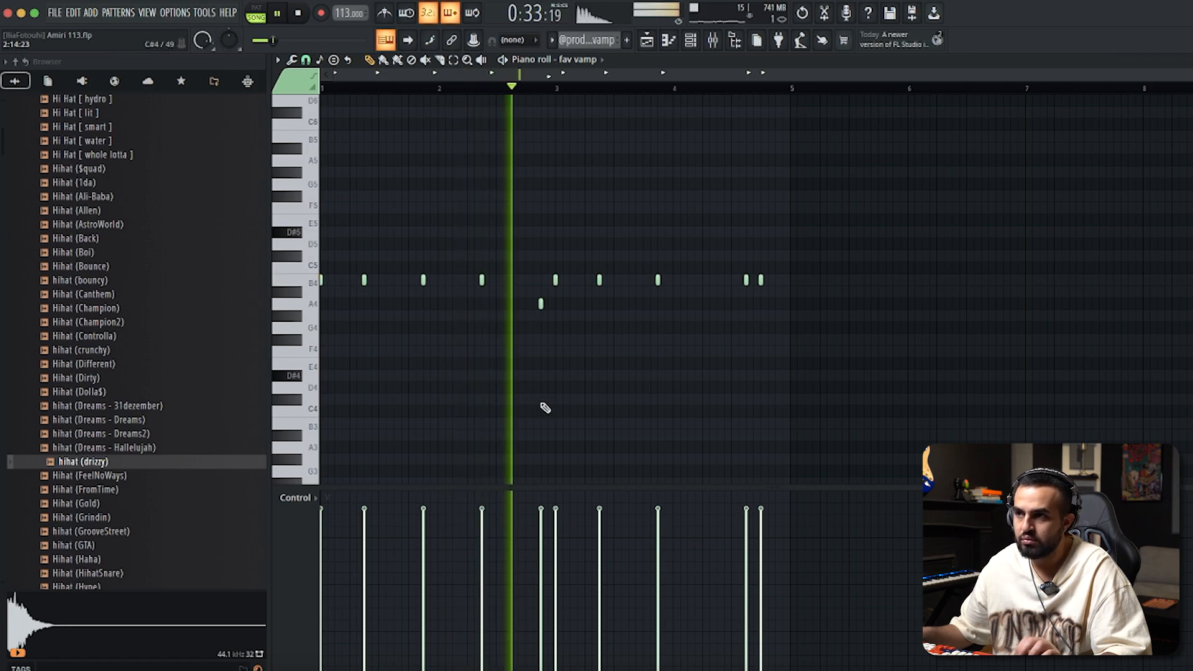
- Select the lone A4 note before bar 3 and the closing notes of the fav vamp pattern to point them out
left_click_drag(557, 296, 467, 318)
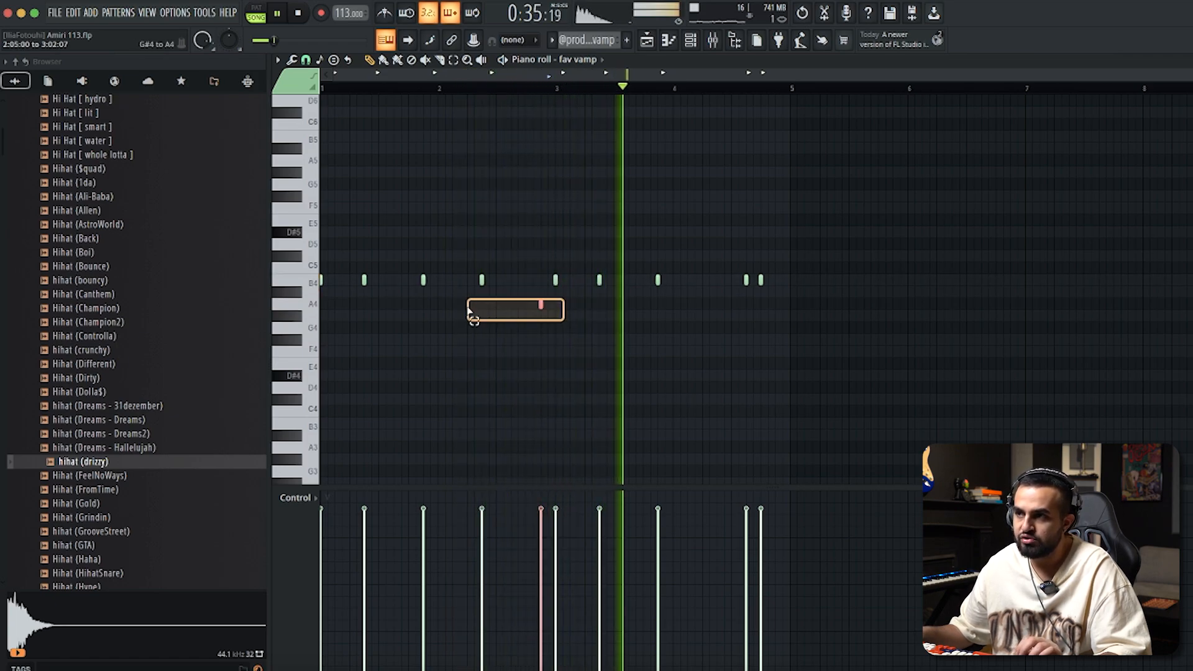
left_click_drag(682, 420, 487, 292)
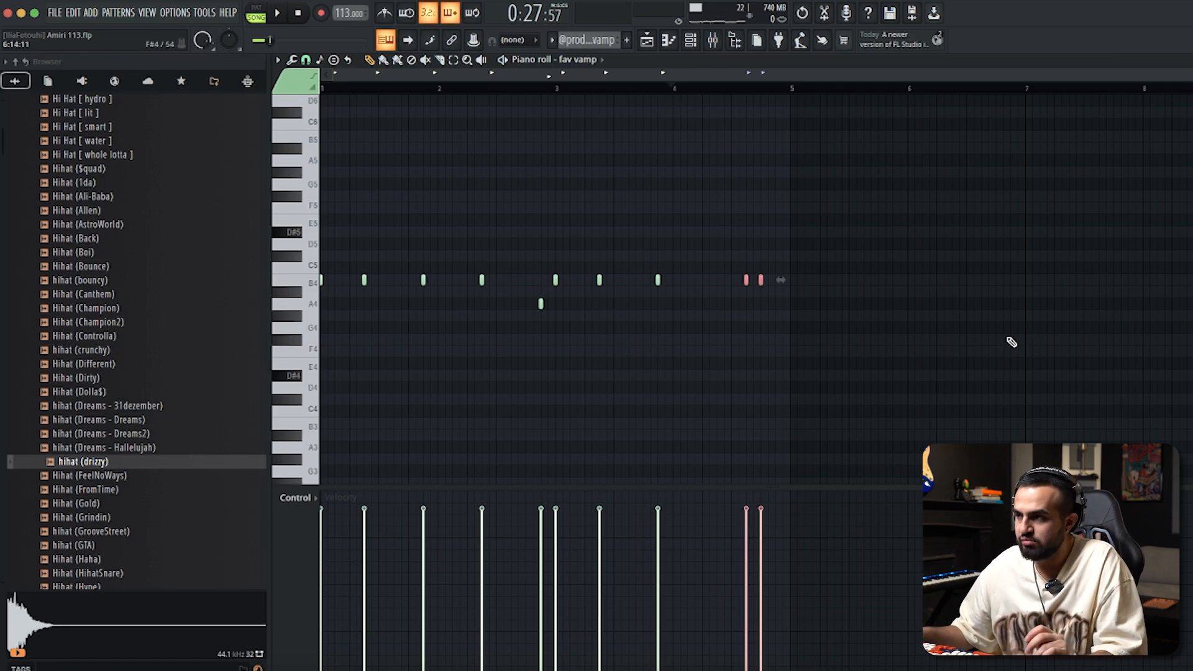
left_click_drag(936, 241, 683, 357)
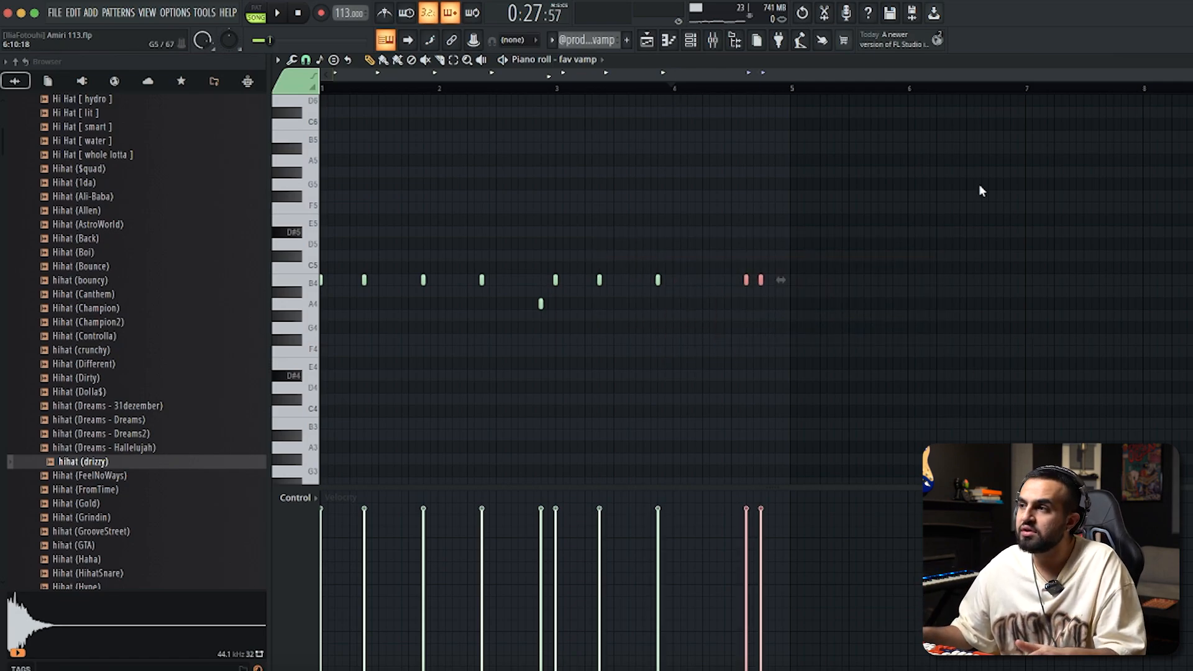
- Return to the playlist, solo the Chasethe$ Hi-Hat on Track 12, and open its pattern in the piano roll during playback
key("F5")
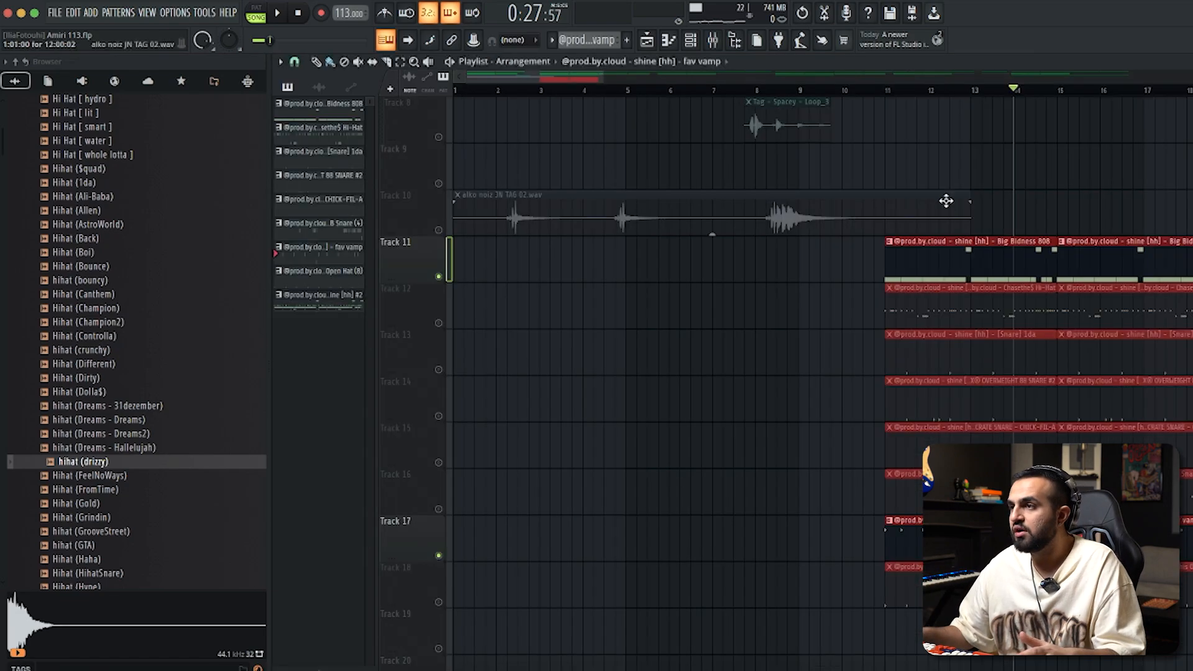
left_click(439, 324)
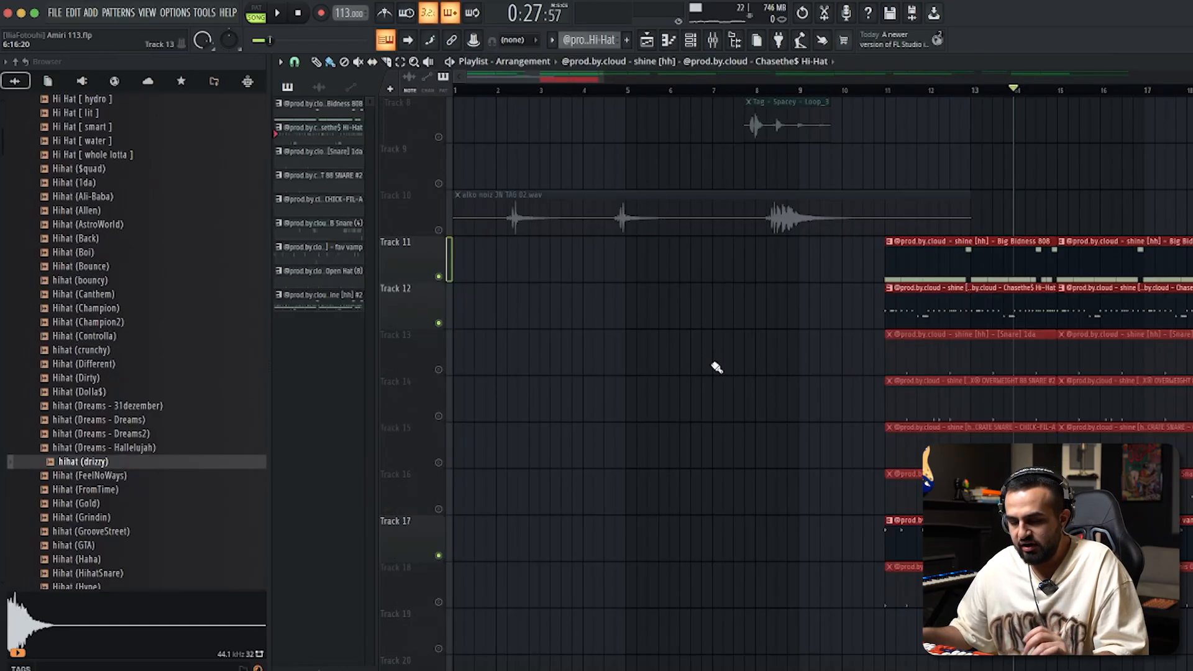
scroll(623, 387, "down", 3)
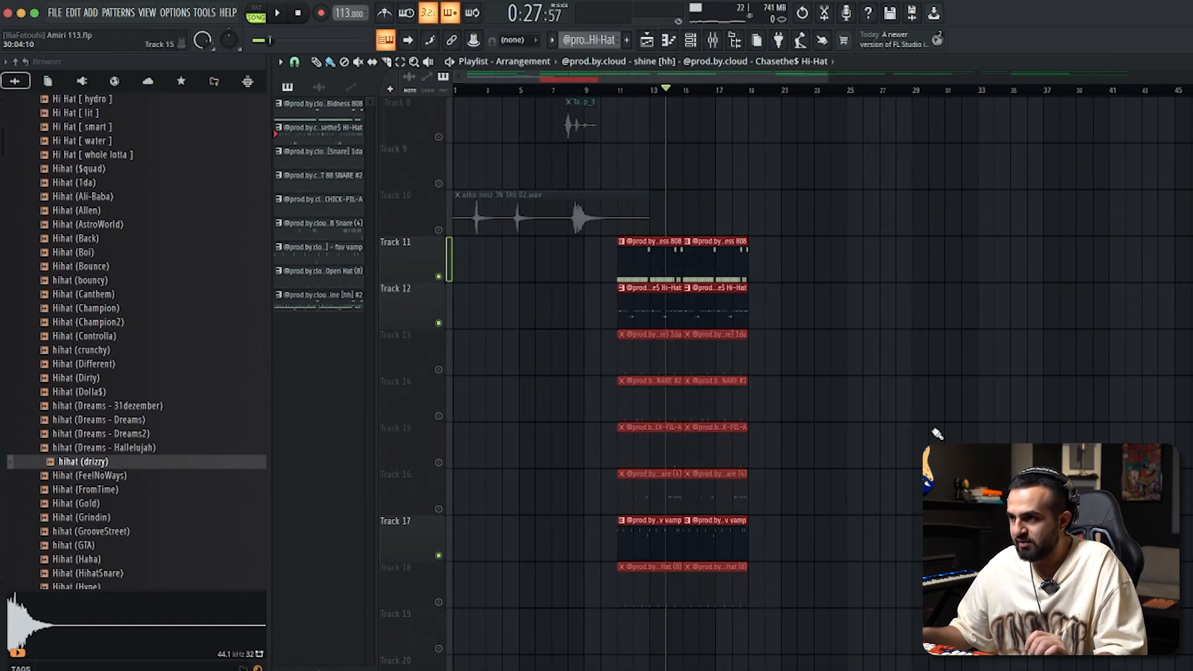
scroll(745, 463, "up", 7)
scroll(732, 456, "down", 8)
scroll(602, 432, "up", 4)
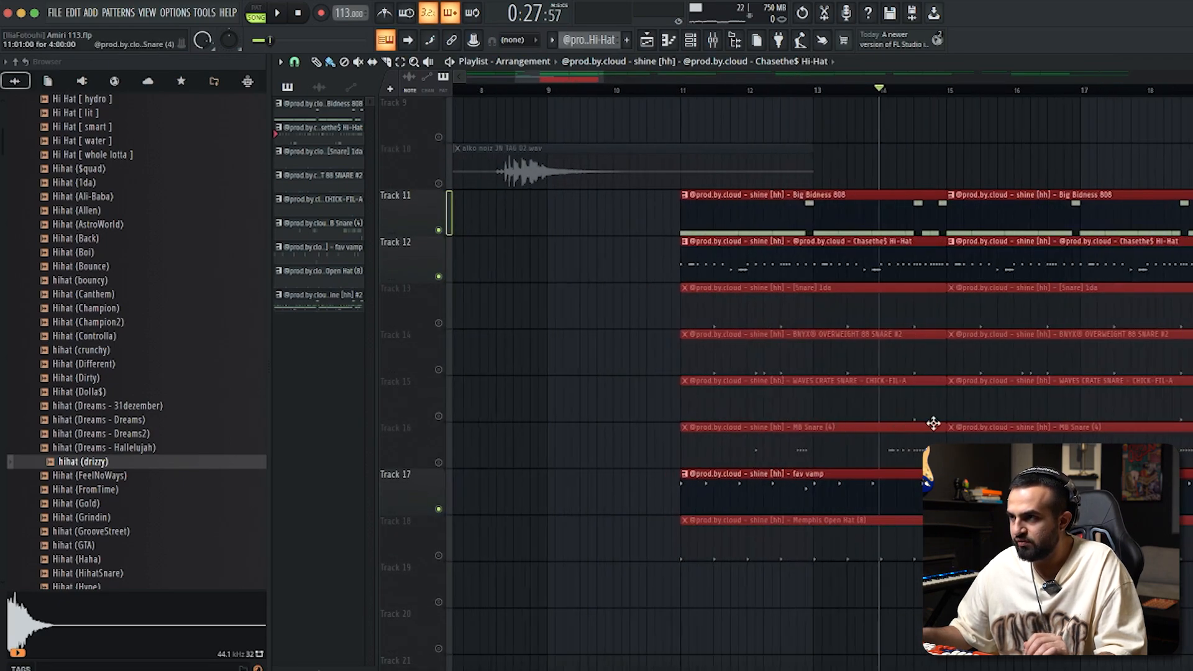
scroll(932, 423, "down", 3)
scroll(716, 317, "down", 1)
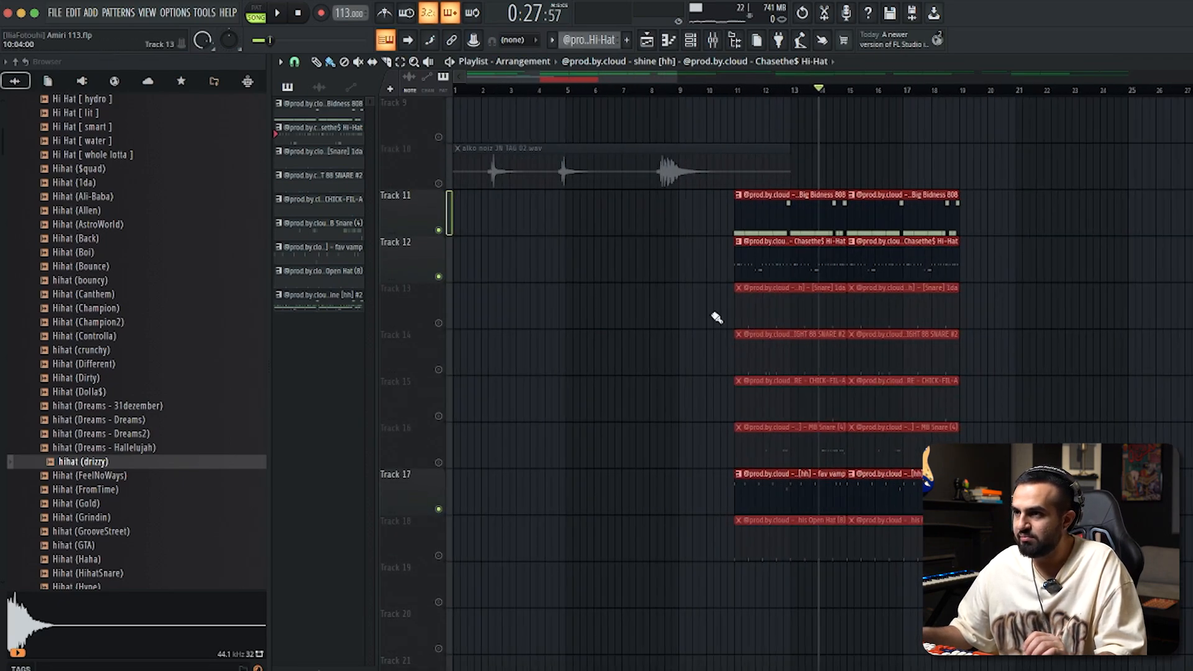
right_click(443, 278)
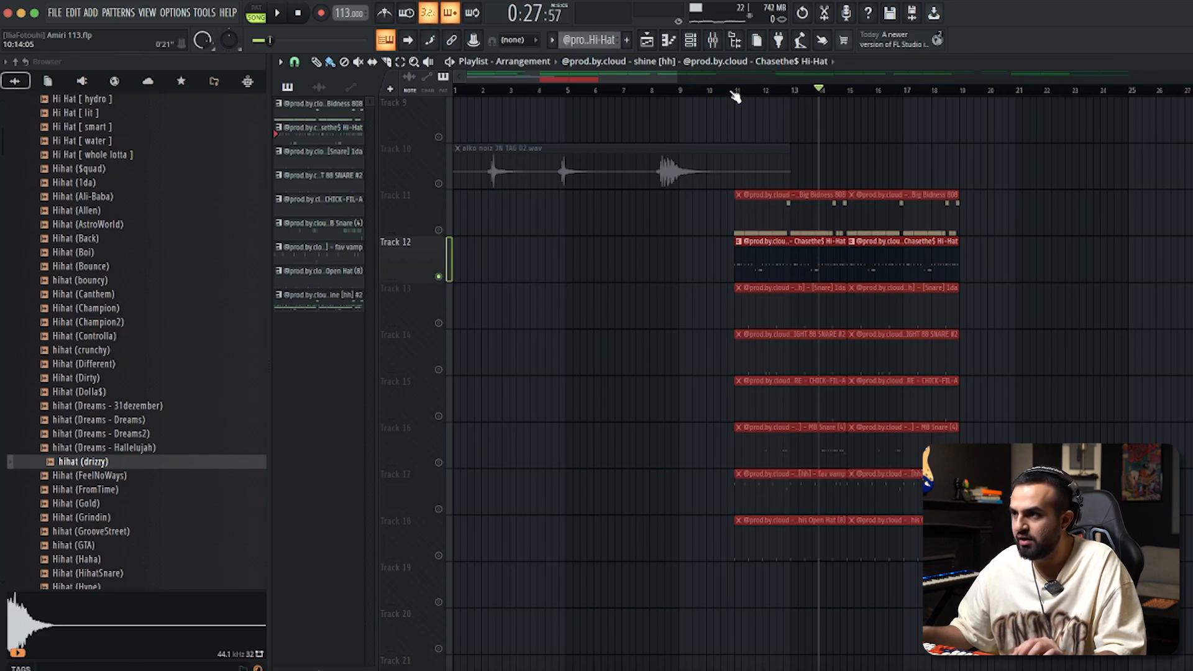
double_click(756, 265)
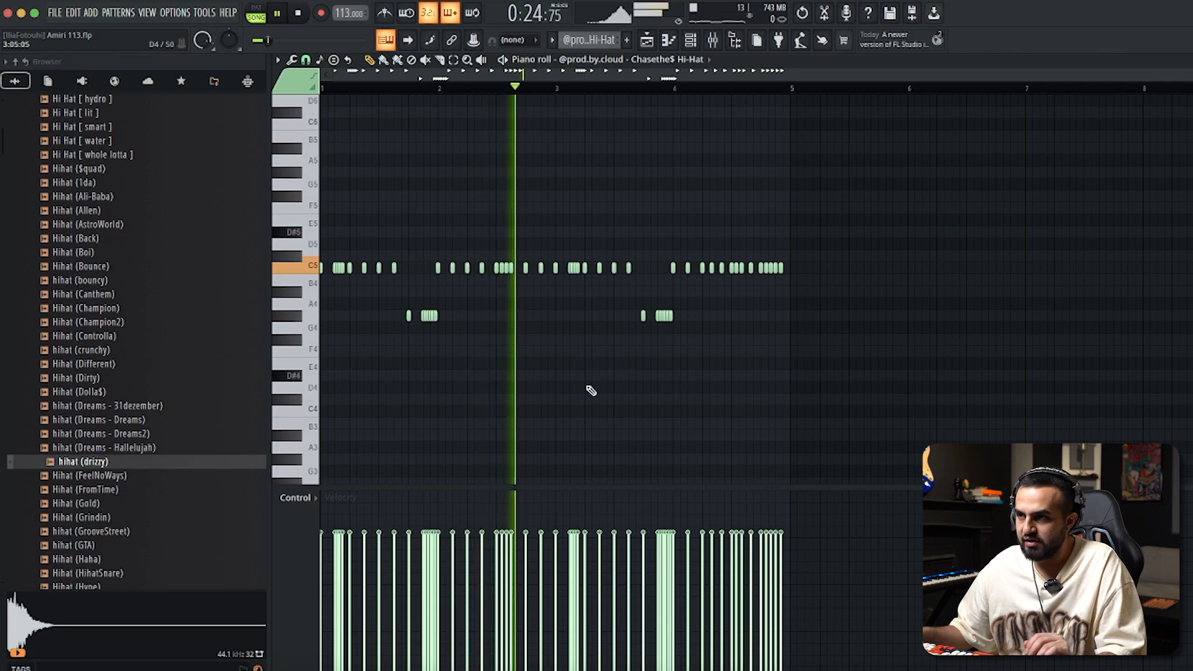
- Select all hi-hat notes and examine the rolls and lower-pitched hits across the four-bar pattern while it plays
left_click_drag(914, 215, 319, 373)
scroll(578, 380, "up", 4)
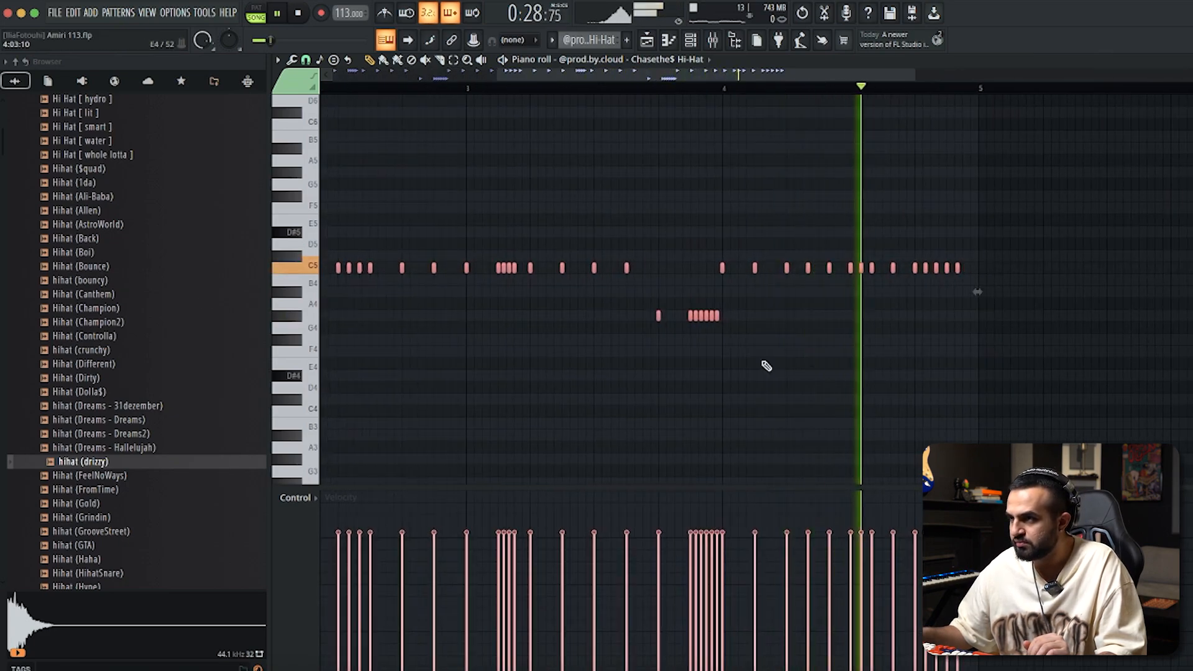
scroll(491, 376, "down", 2)
scroll(295, 366, "down", 1)
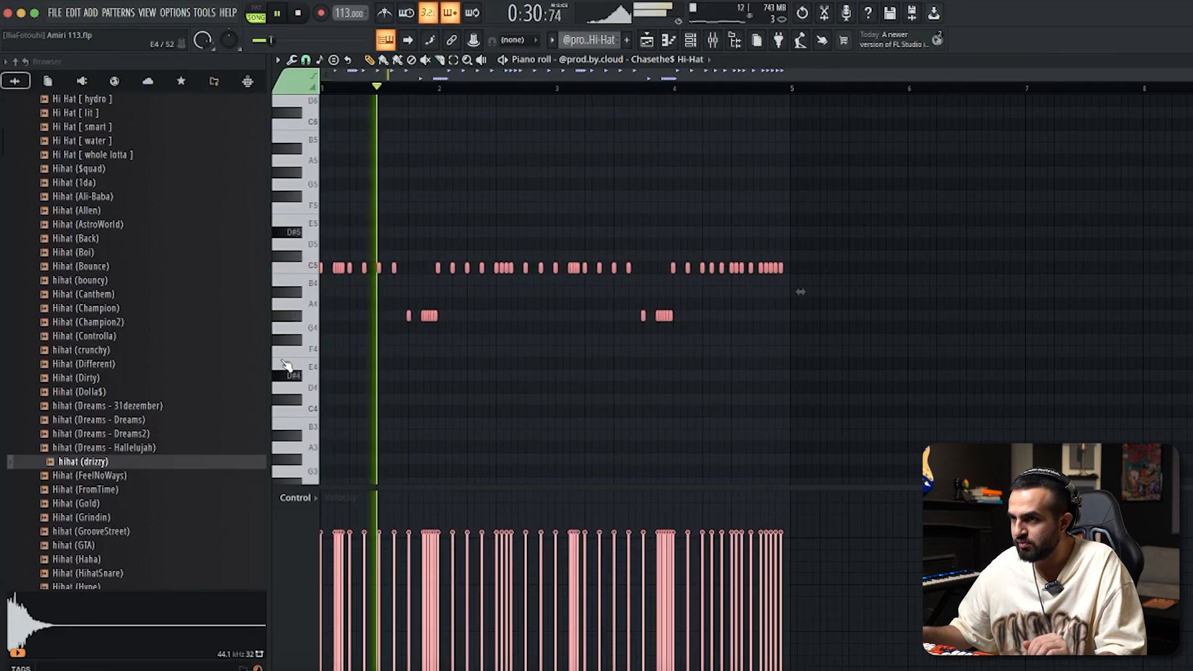
scroll(283, 364, "up", 18)
scroll(318, 315, "up", 5)
scroll(320, 315, "up", 1)
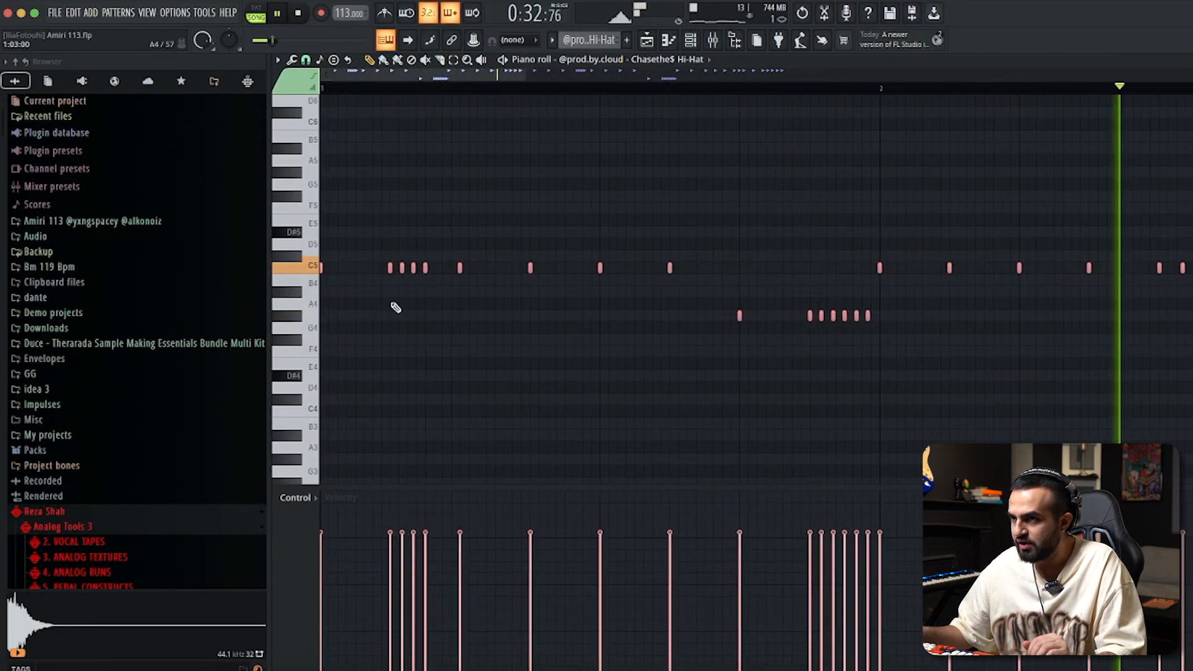
scroll(397, 286, "down", 2)
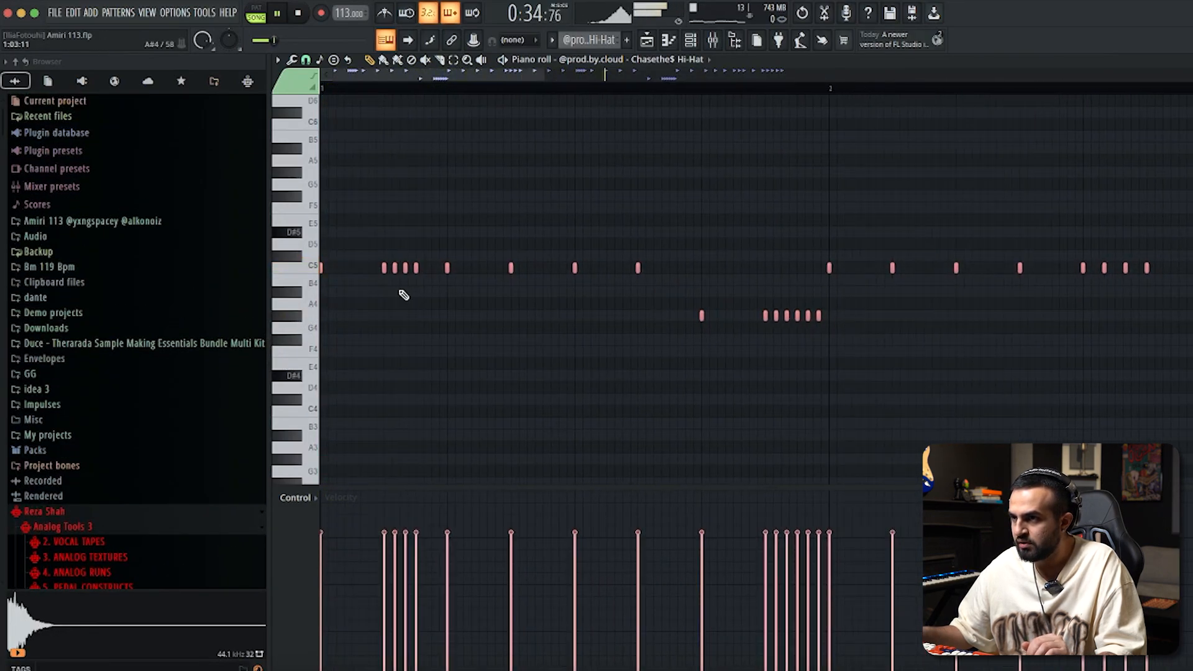
scroll(395, 293, "up", 3)
scroll(394, 293, "down", 10)
scroll(392, 292, "down", 3)
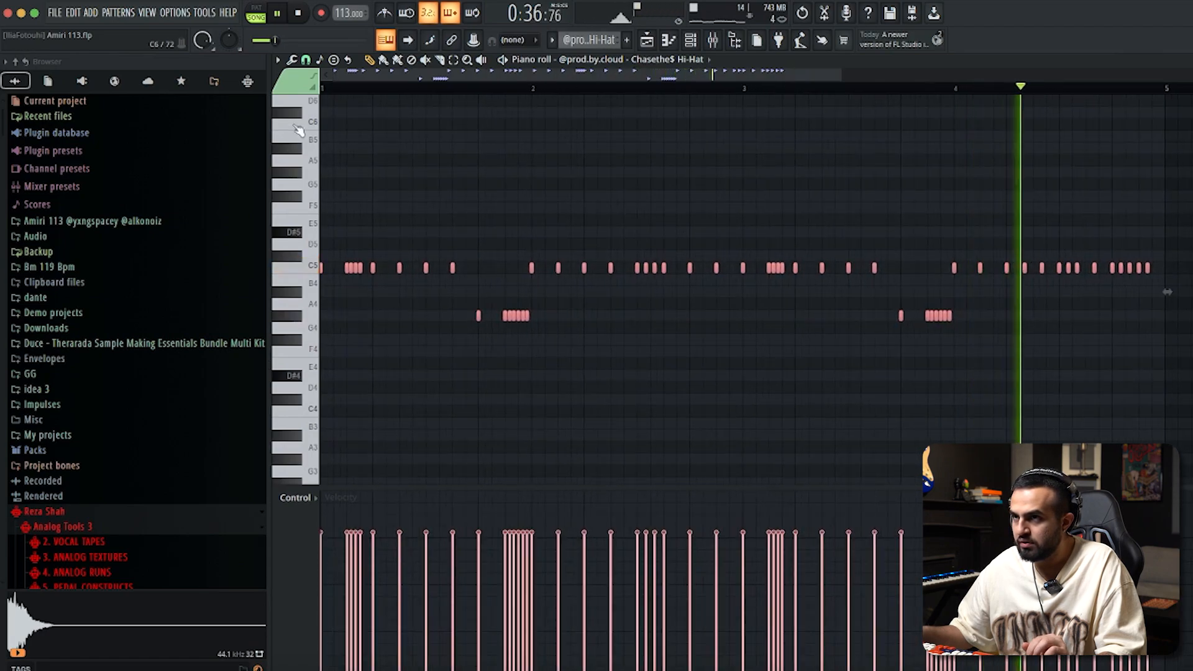
- Set the piano roll snap to 1/6 beat and replay the hi-hat pattern against that grid
left_click(306, 60)
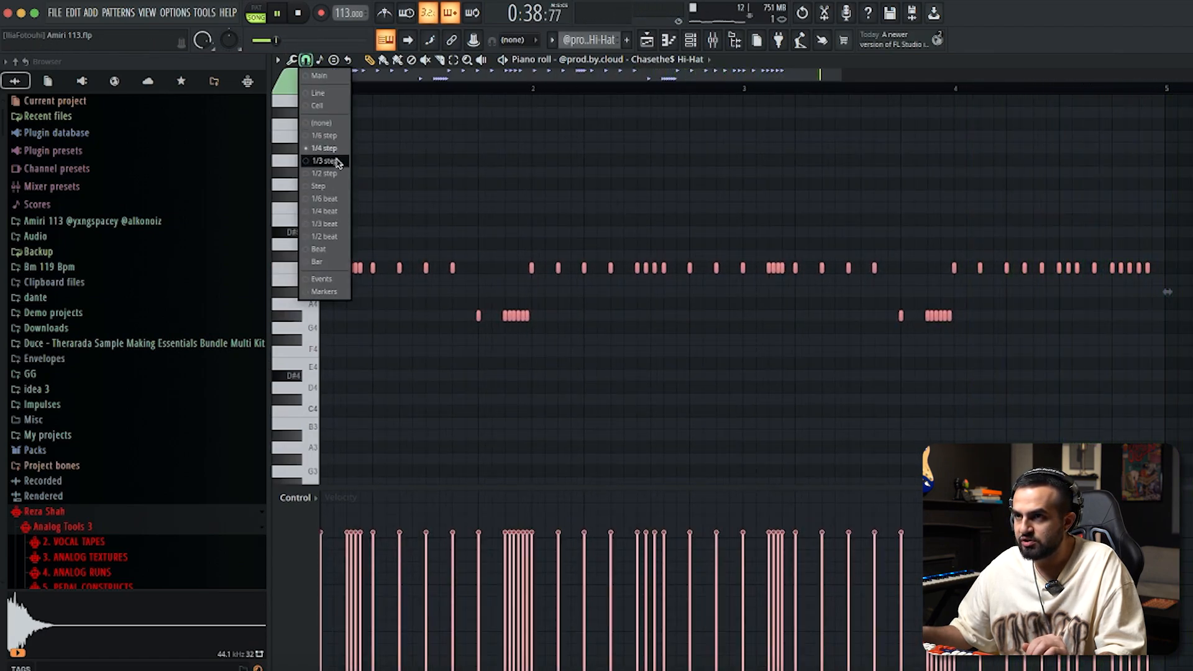
left_click(333, 199)
scroll(378, 294, "up", 10)
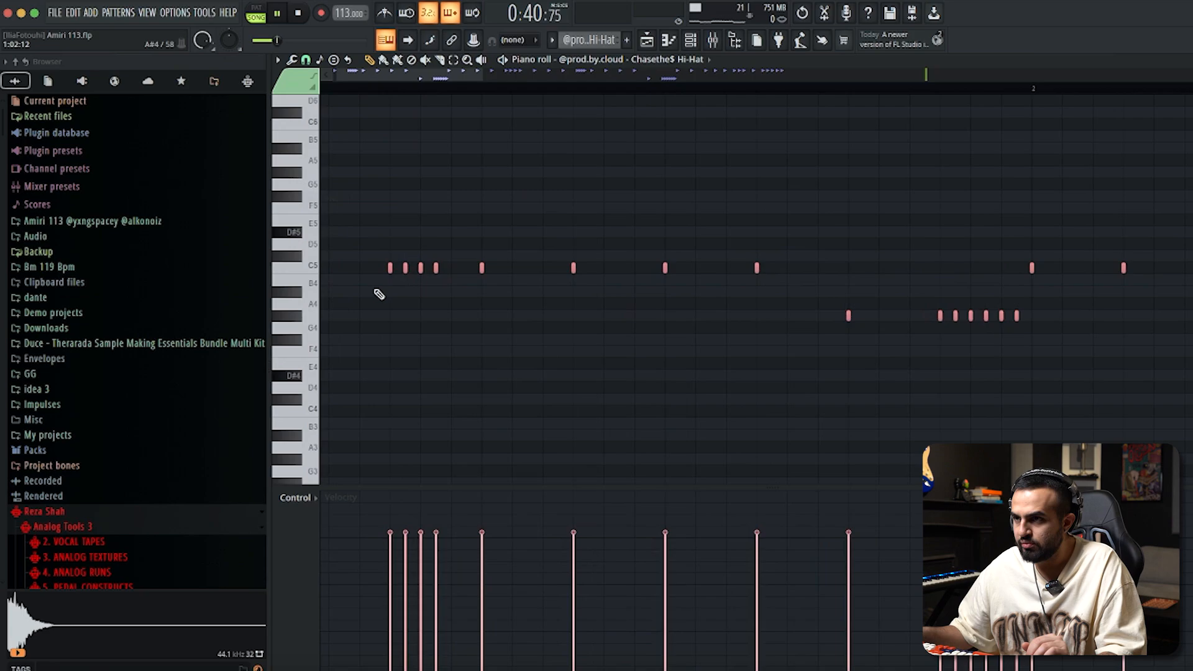
key("space")
scroll(426, 336, "down", 3)
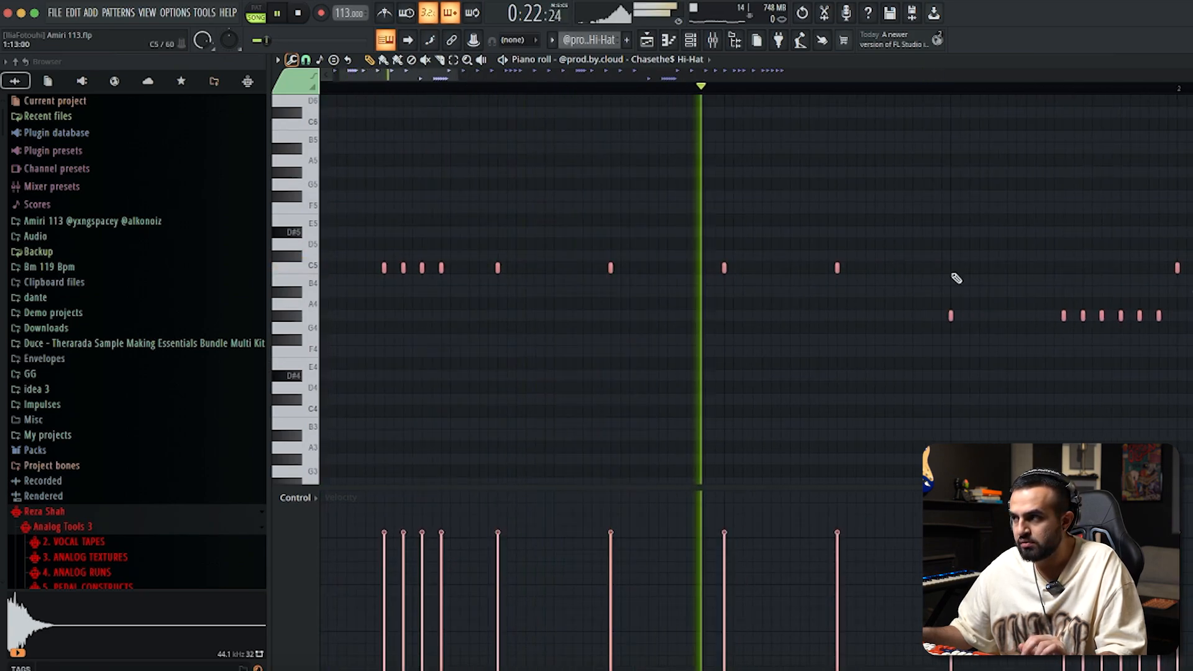
scroll(958, 278, "down", 2)
scroll(1092, 323, "up", 4)
scroll(1090, 324, "down", 6)
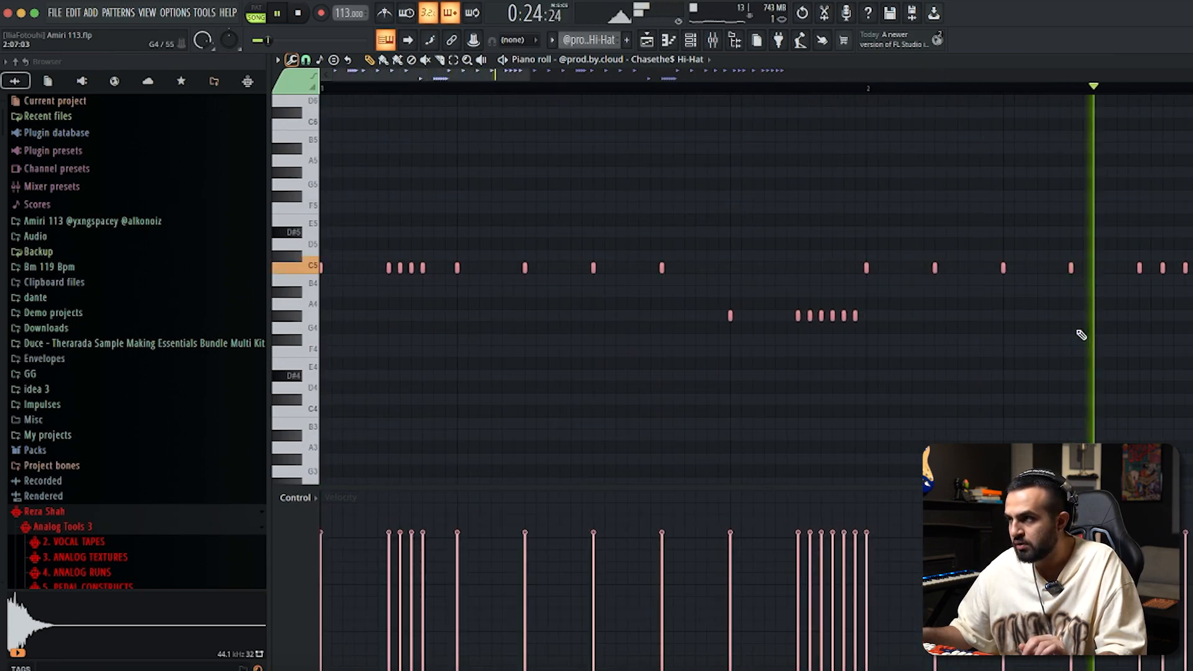
- Select the lower-pitched hi-hat roll just before bar 4 and open the piano roll snap options
scroll(1087, 323, "up", 3)
left_click_drag(985, 311, 595, 342)
scroll(882, 336, "up", 1)
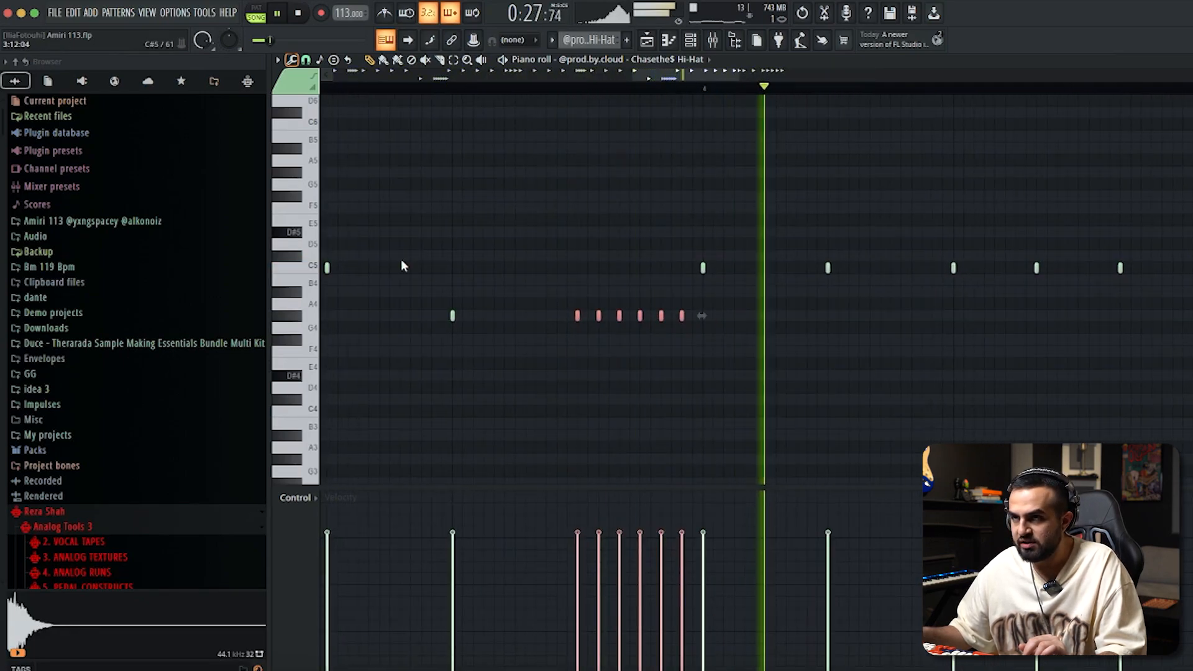
left_click(307, 60)
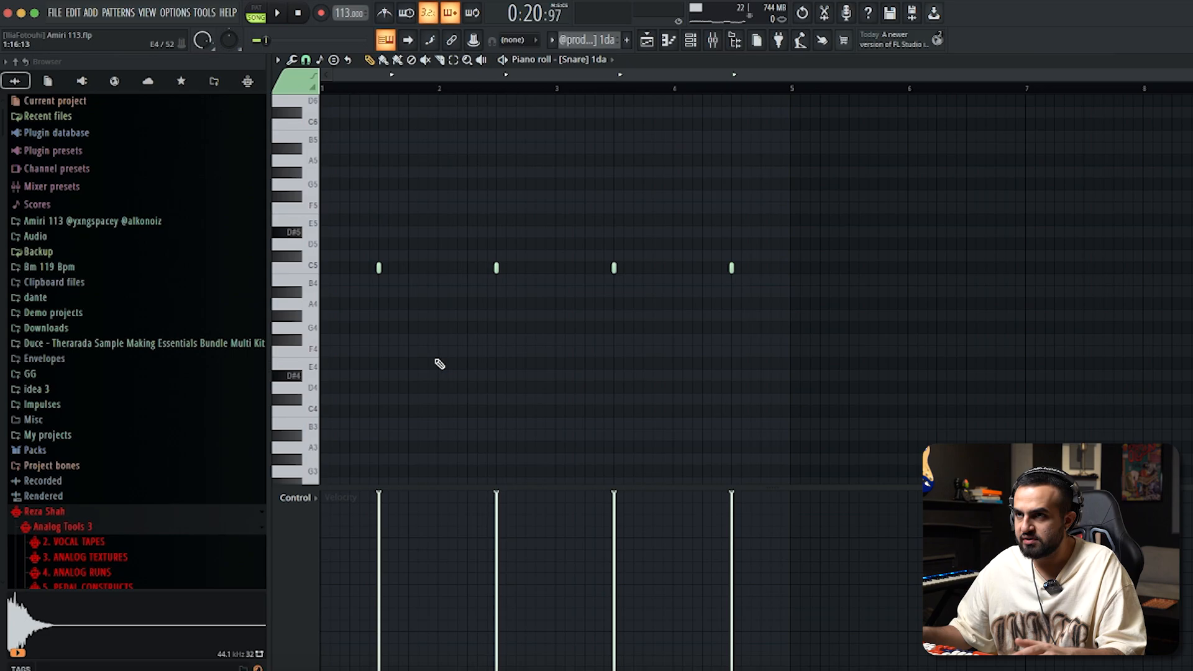
- Play the [Snare] 1da on Track 13 with the hi-hats, and view its notes in the piano roll before closing it
key("F5")
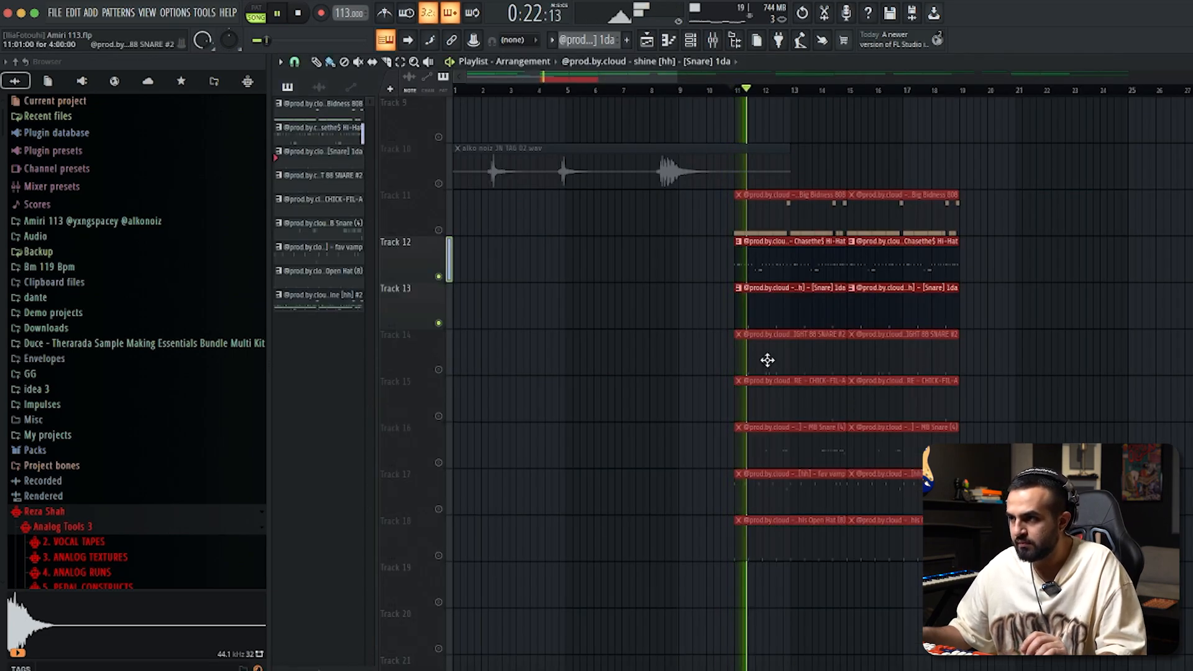
double_click(769, 314)
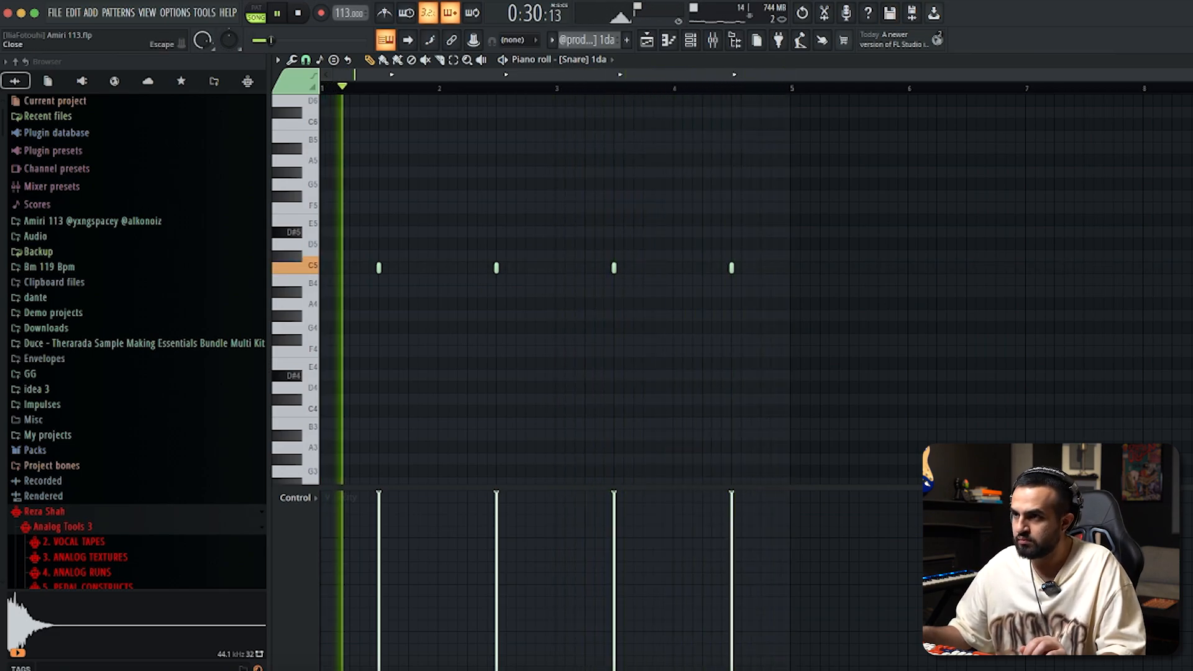
key("Escape")
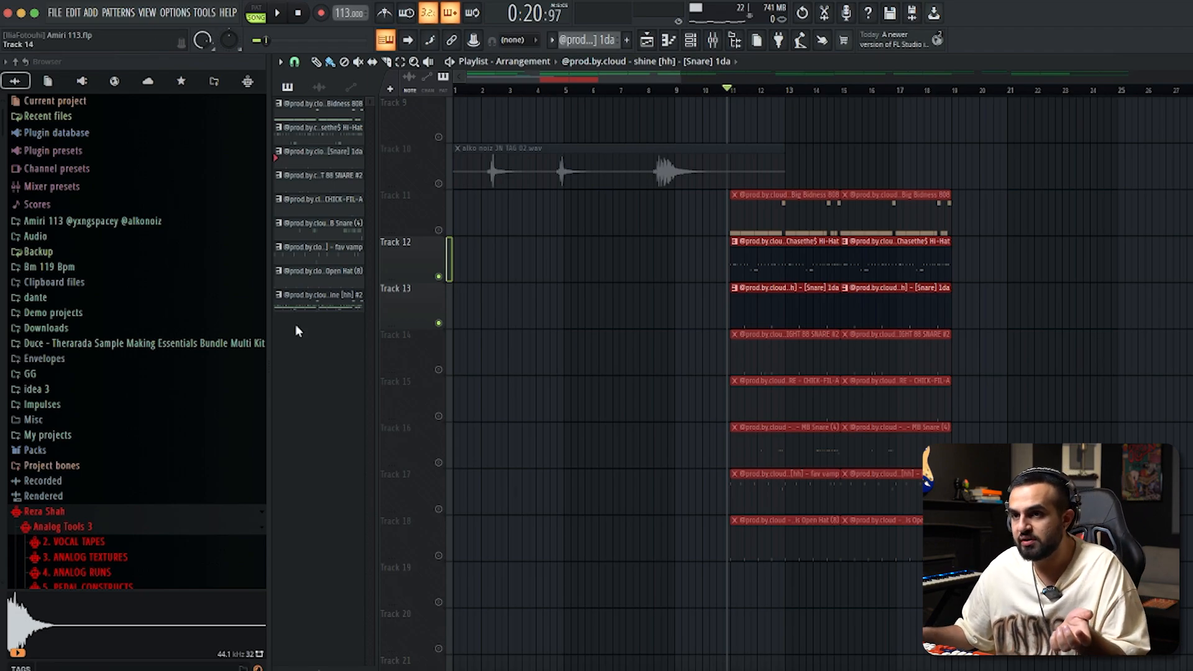
- Browse the hi-hat samples and the L77 drum kit folders in the sample browser
scroll(210, 418, "down", 20)
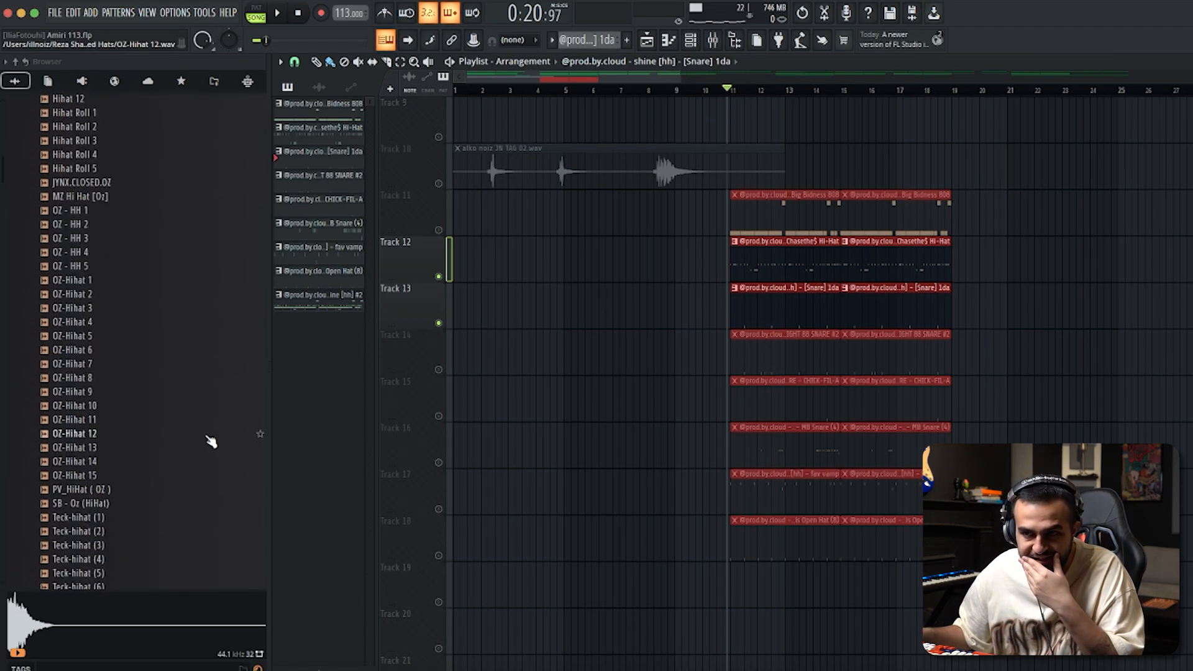
scroll(209, 439, "down", 20)
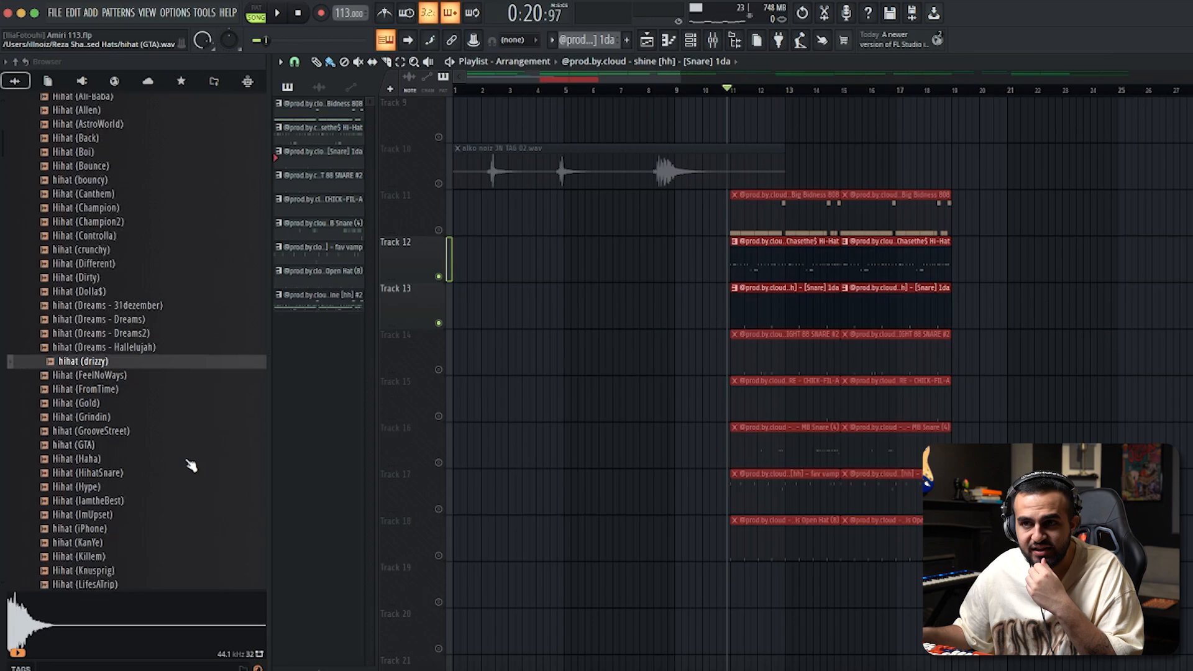
scroll(191, 465, "down", 15)
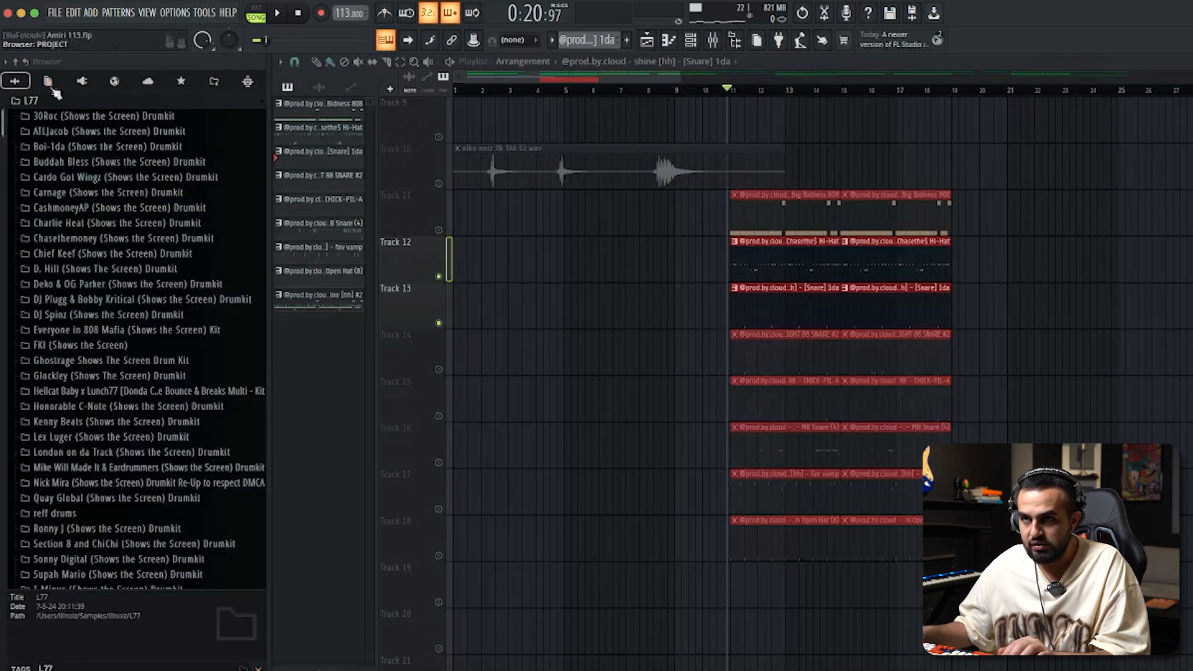
- Skim the hi-hat samples in the browser and open the Track 14 BNYX OVERWEIGHT 88 SNARE #2 pattern in the piano roll
scroll(152, 391, "down", 15)
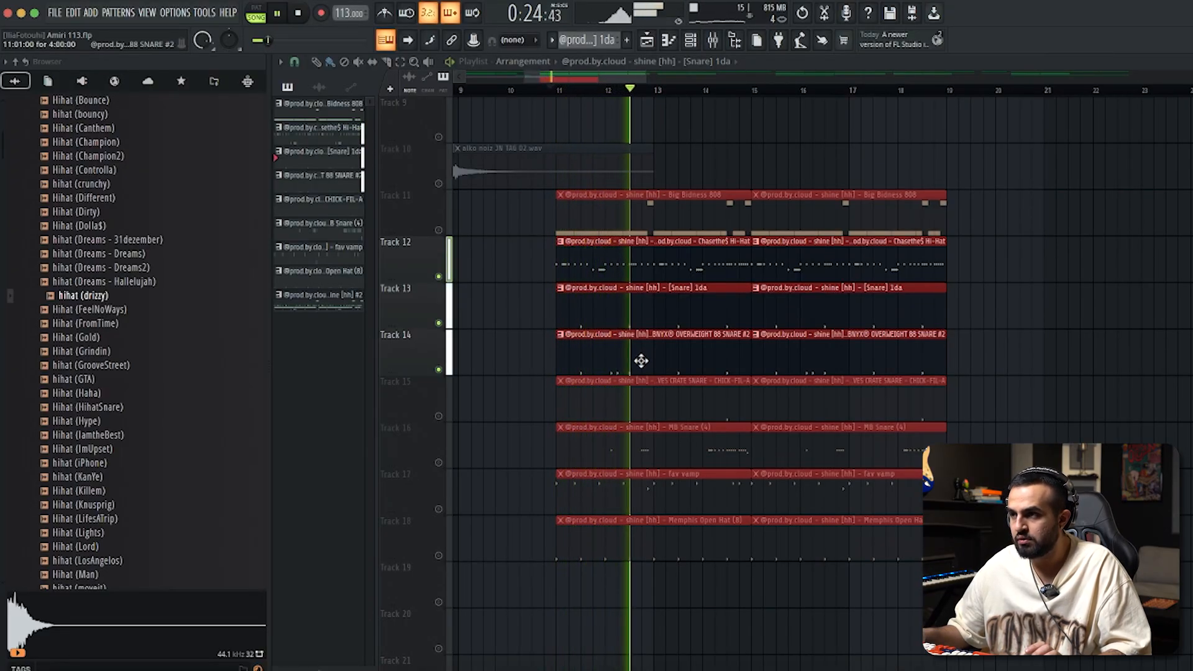
double_click(643, 361)
key("space")
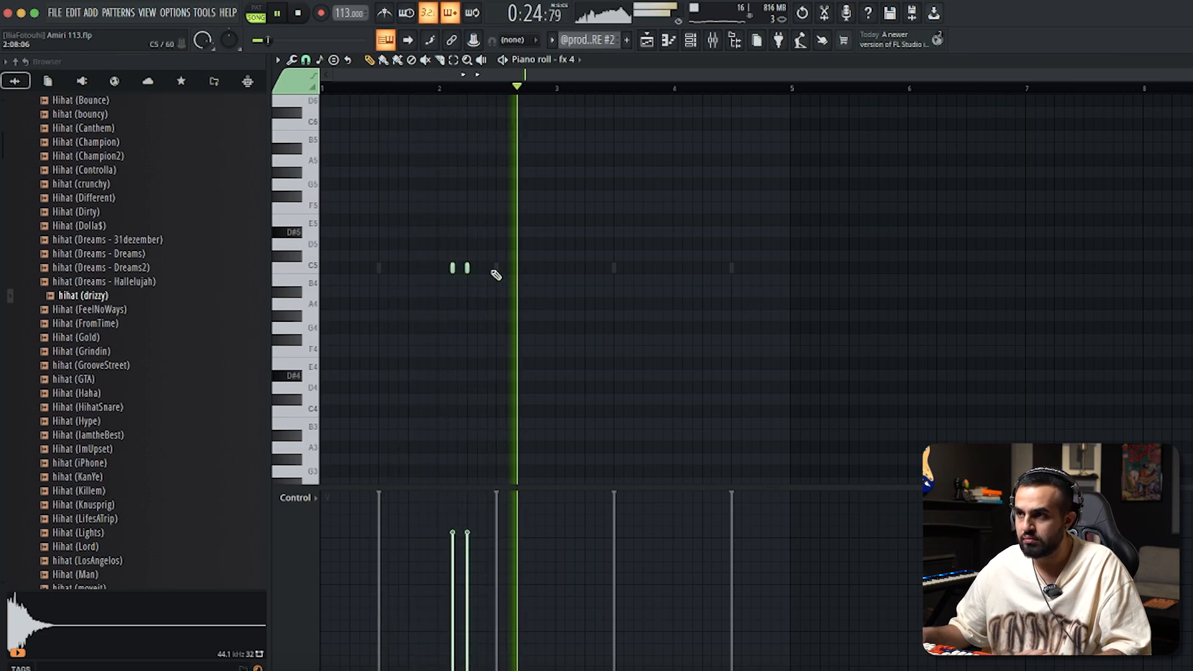
- Check the samplers of BNYX OVERWEIGHT 88 SNARE #2 and [Snare] 1da, and view the BNYX snare's notes before returning to the playlist
left_click(690, 41)
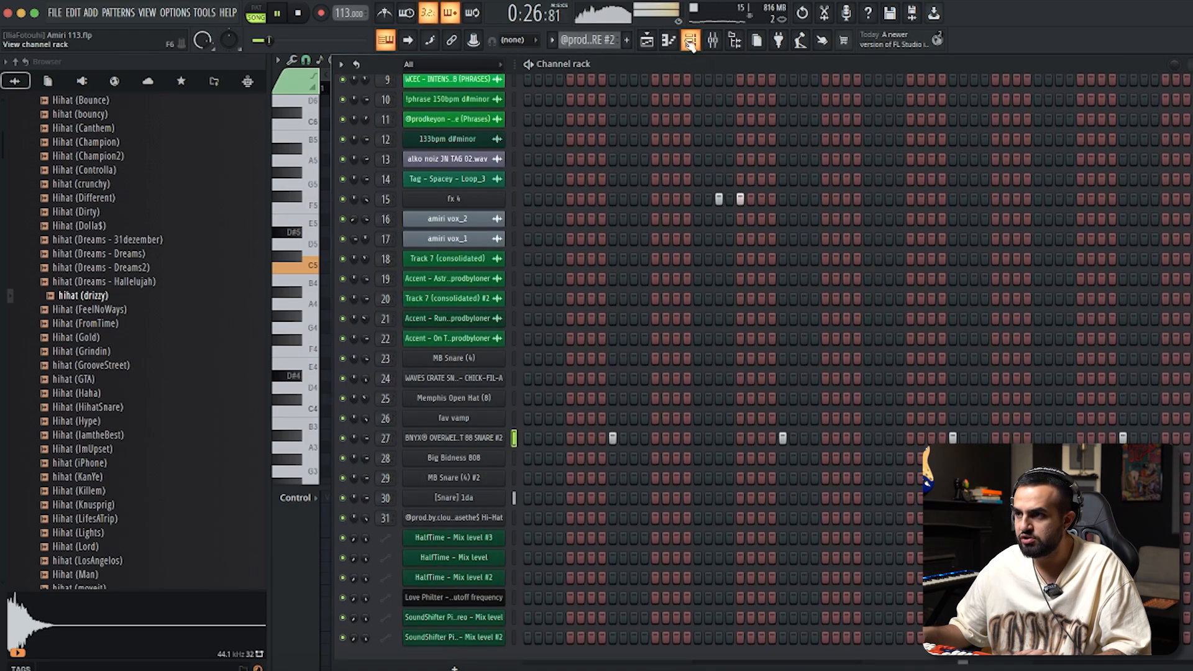
left_click(482, 443)
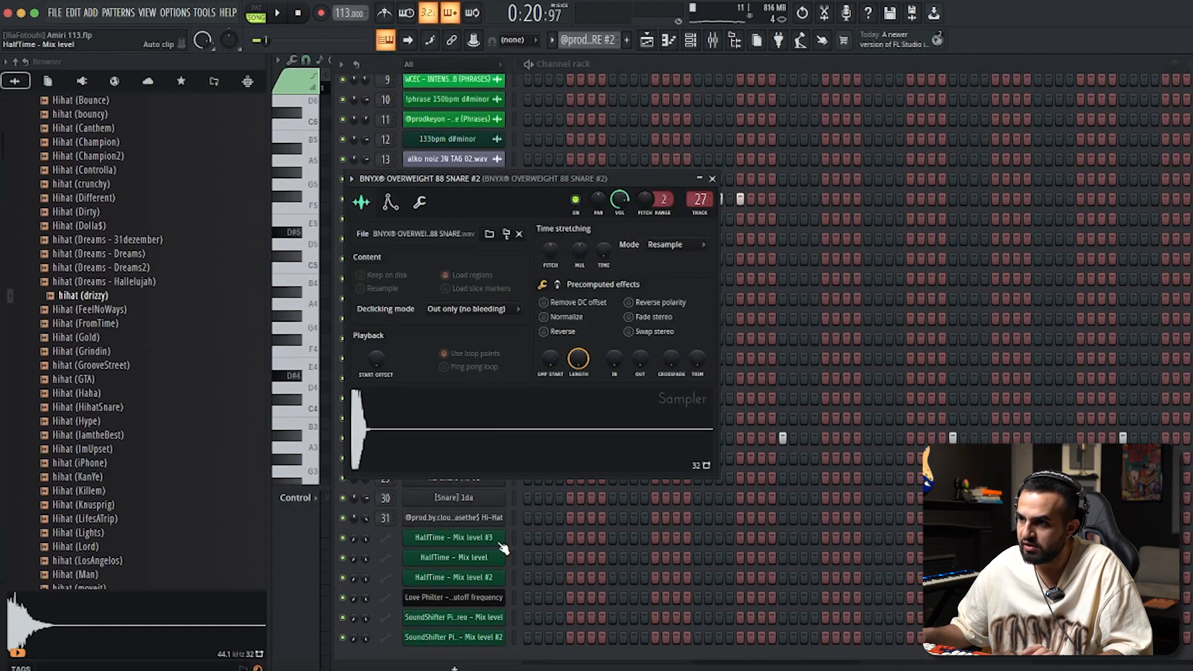
left_click(484, 500)
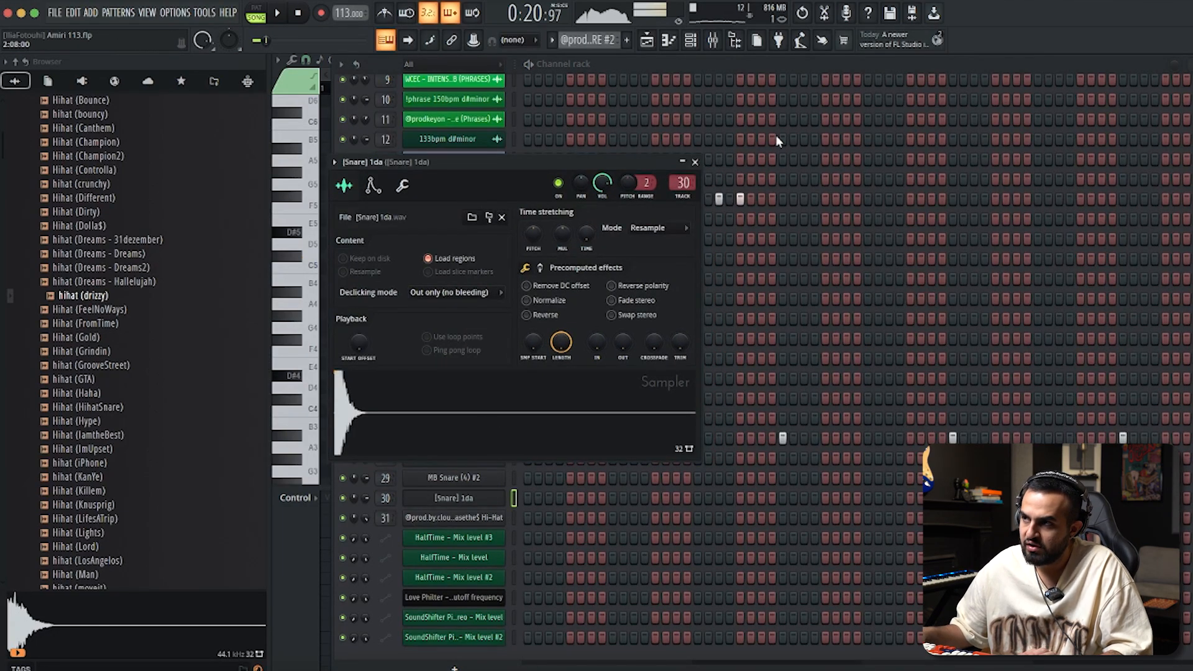
left_click(695, 161)
key("F7")
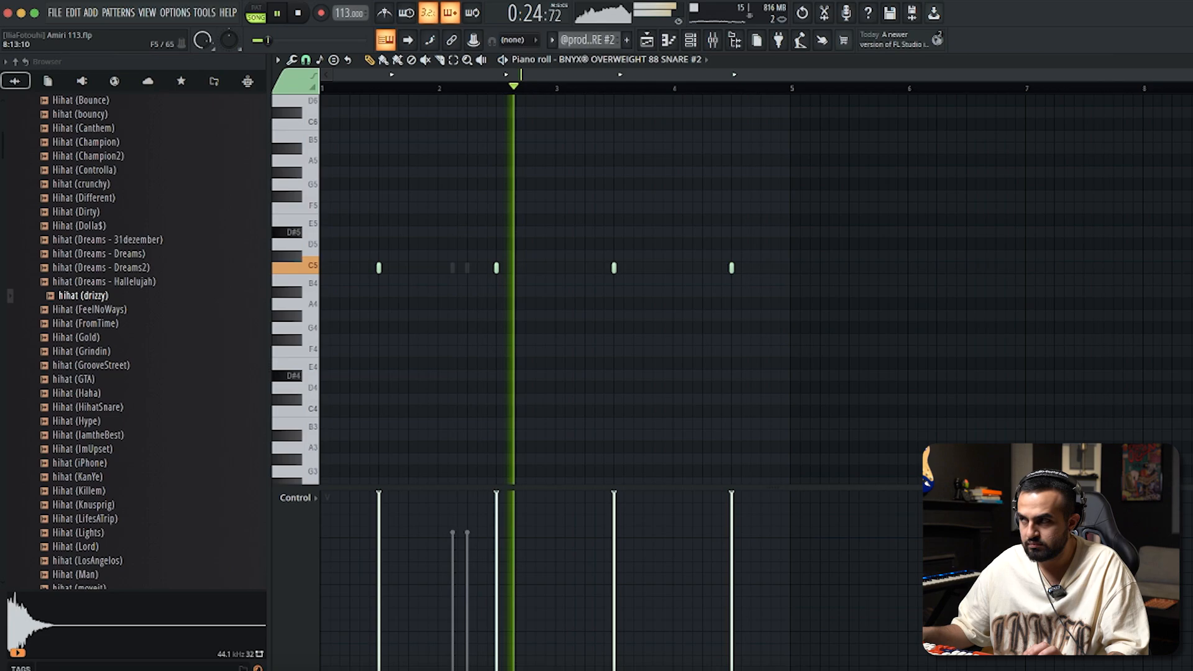
key("F5")
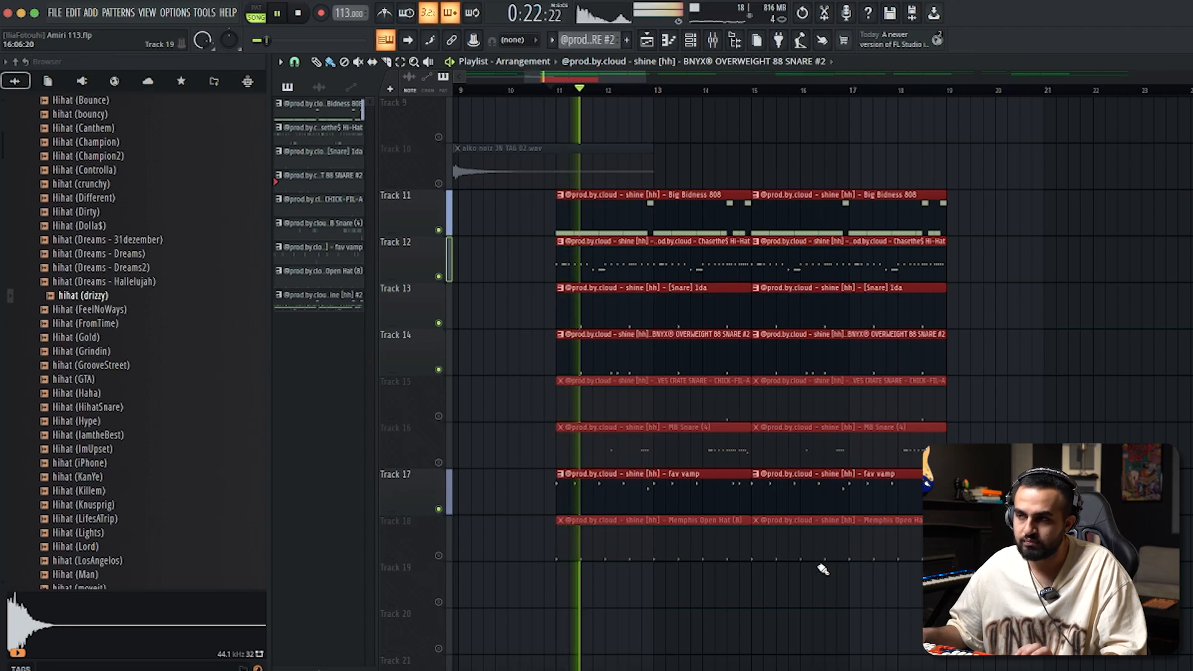
- Stop playback, unmute Track 15, and view the WAVES CRATE SNARE - CHICK-FIL-A pattern in the piano roll before closing it
scroll(779, 485, "up", 1)
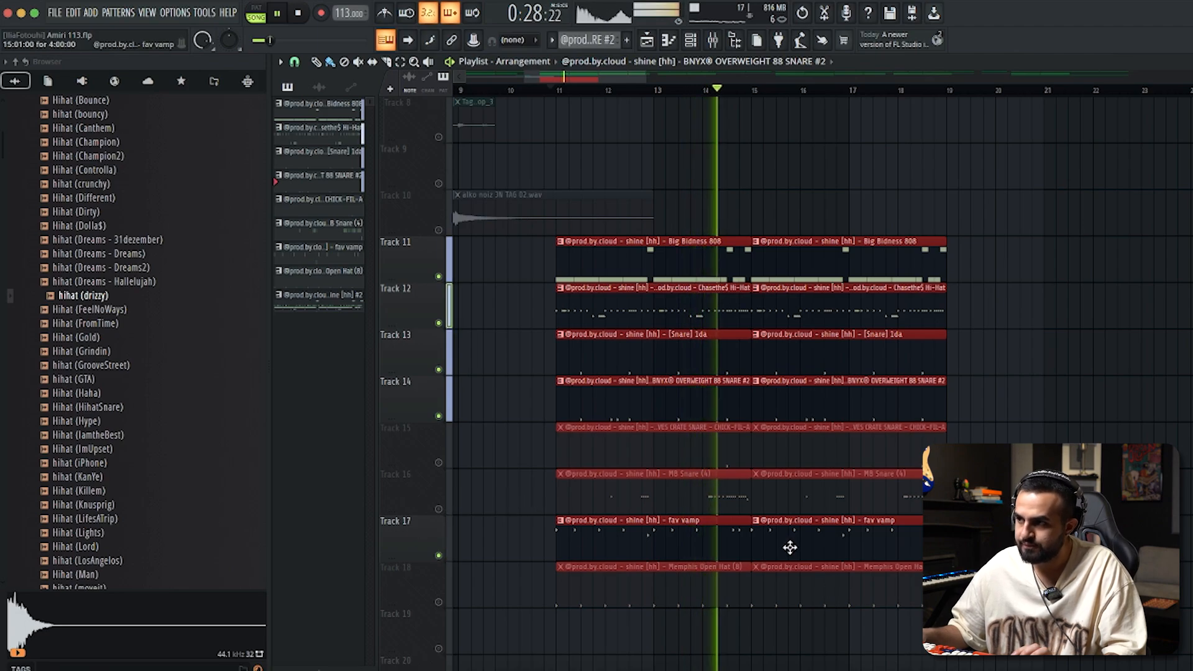
key("space")
left_click(439, 463)
double_click(731, 449)
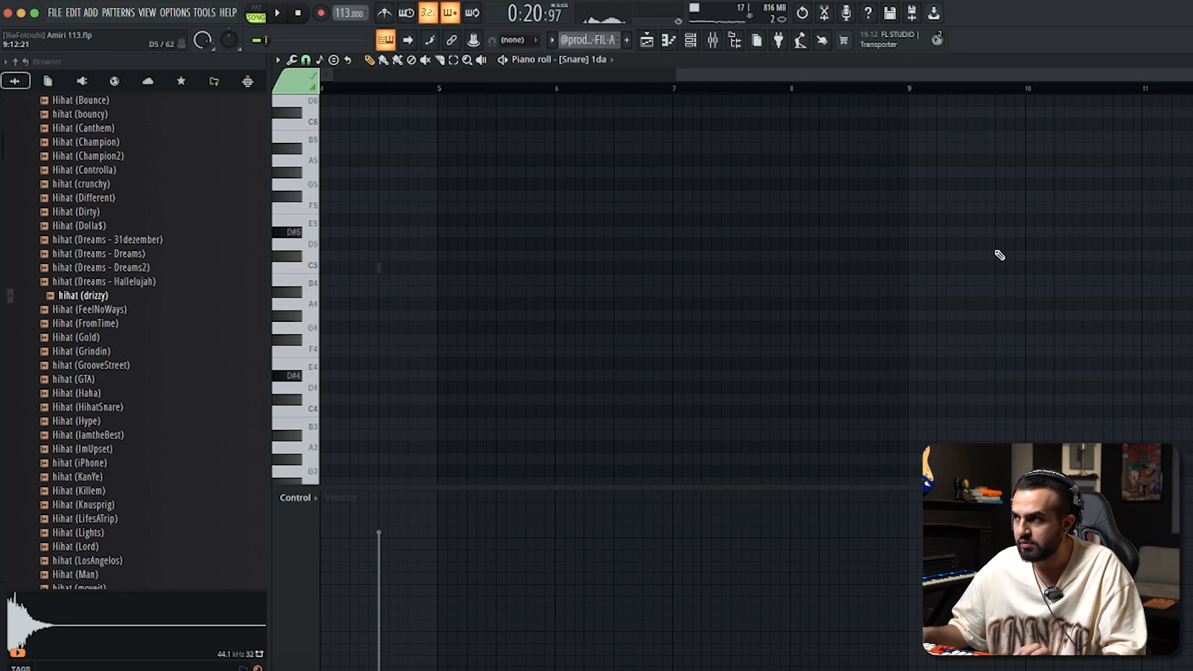
key("Escape")
- Play the drum section with the WAVES CRATE SNARE - CHICK-FIL-A layer included, following it in the playlist
key("space")
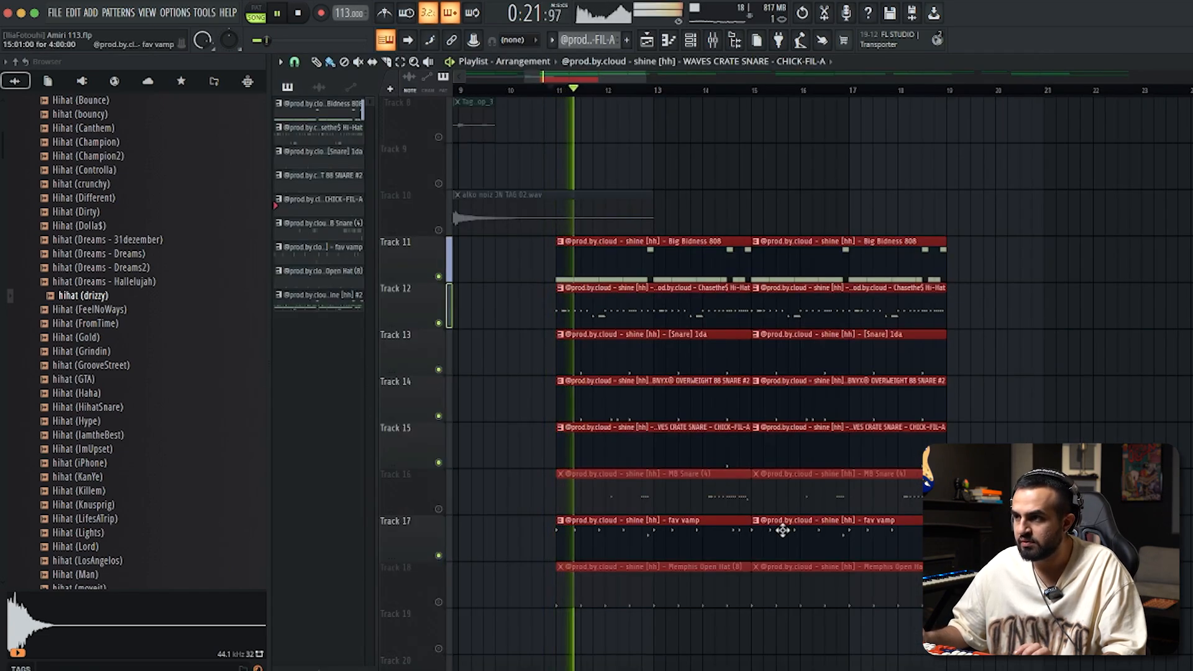
scroll(752, 532, "up", 2)
scroll(751, 532, "down", 4)
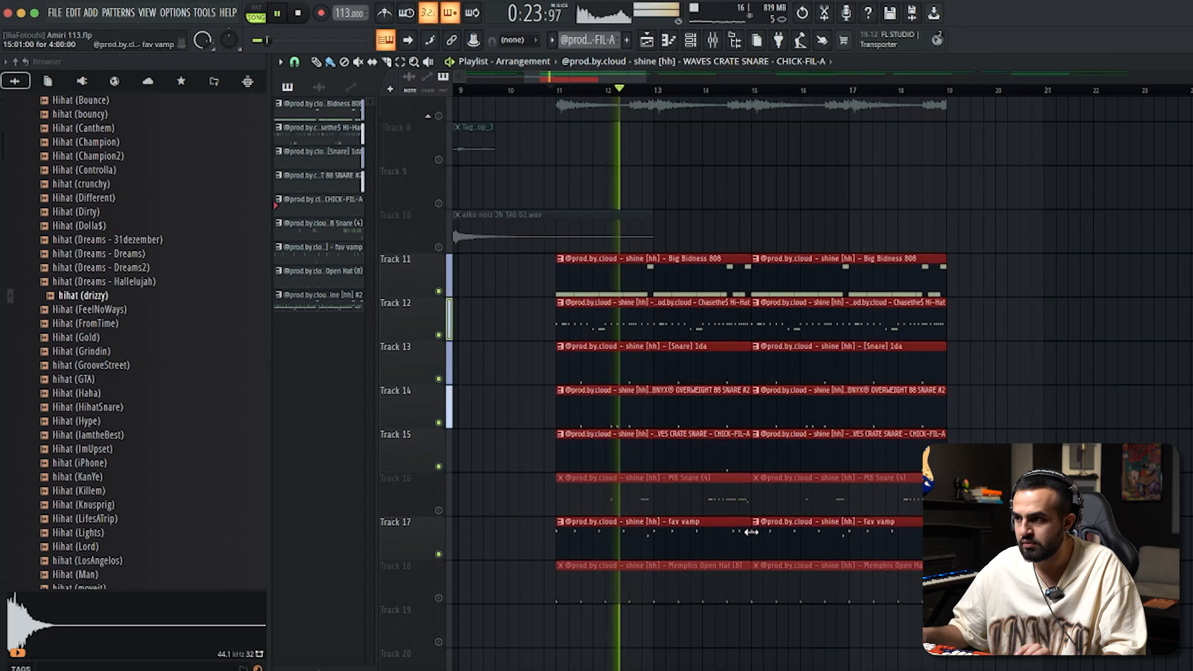
scroll(753, 531, "up", 3)
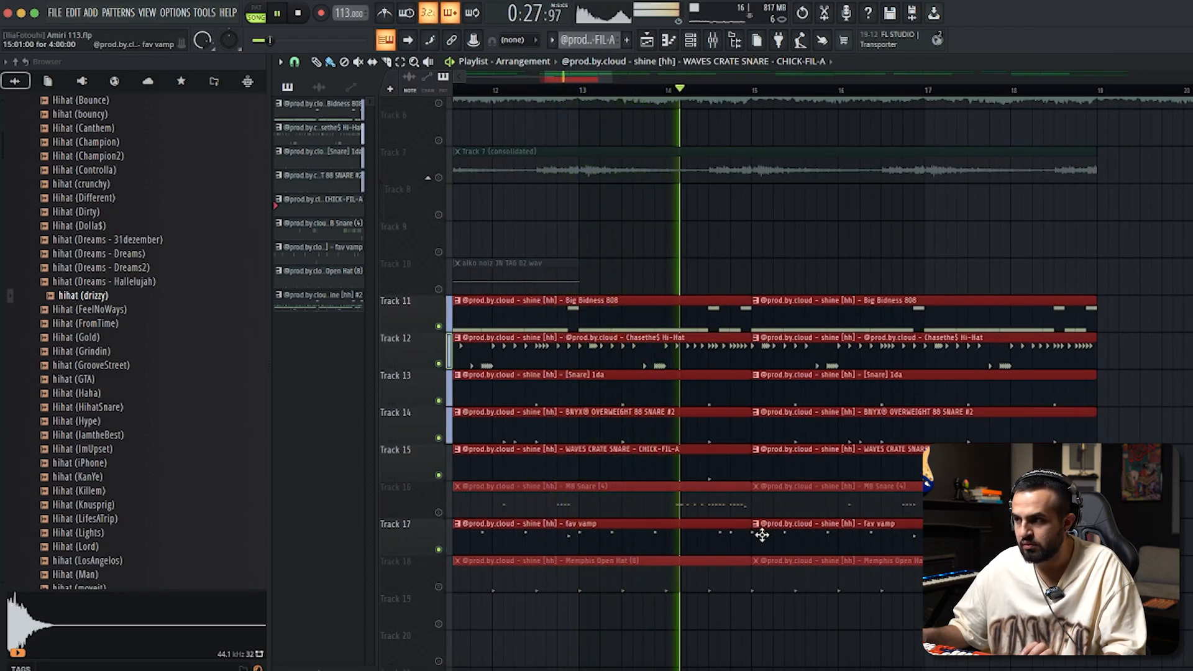
scroll(838, 548, "down", 5)
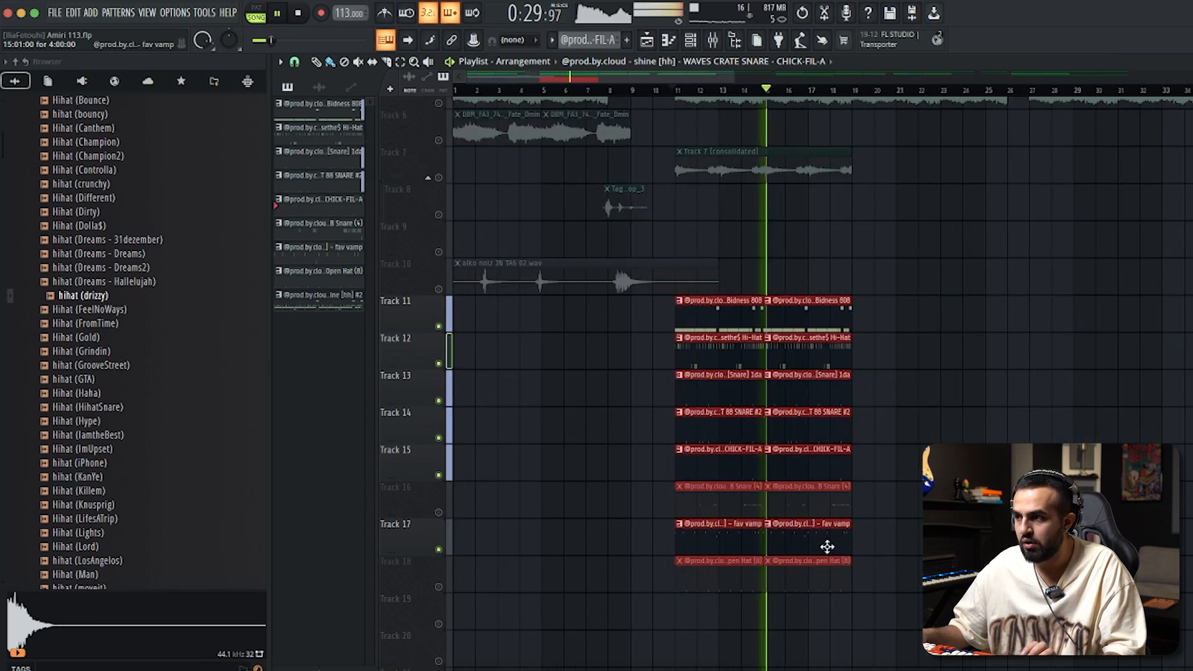
scroll(864, 557, "up", 1)
scroll(866, 551, "up", 1)
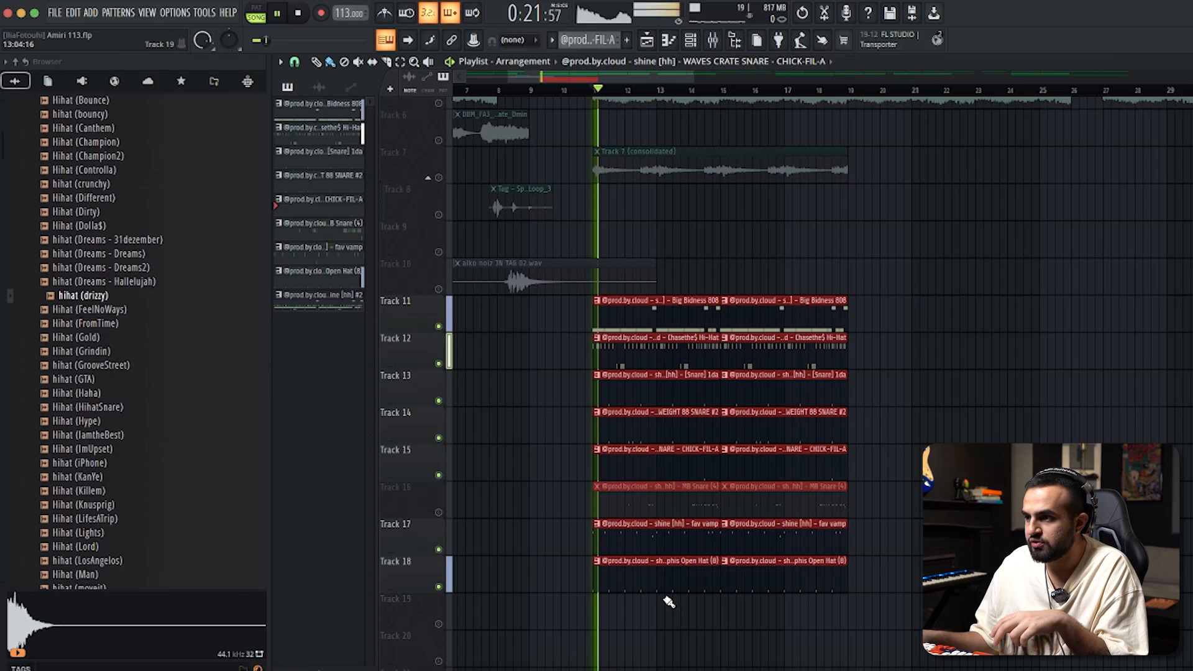
- Bring up the Track 18 Memphis Open Hat (8) notes in the piano roll, redrawing the C5 hit in the middle of bar 2
double_click(642, 581)
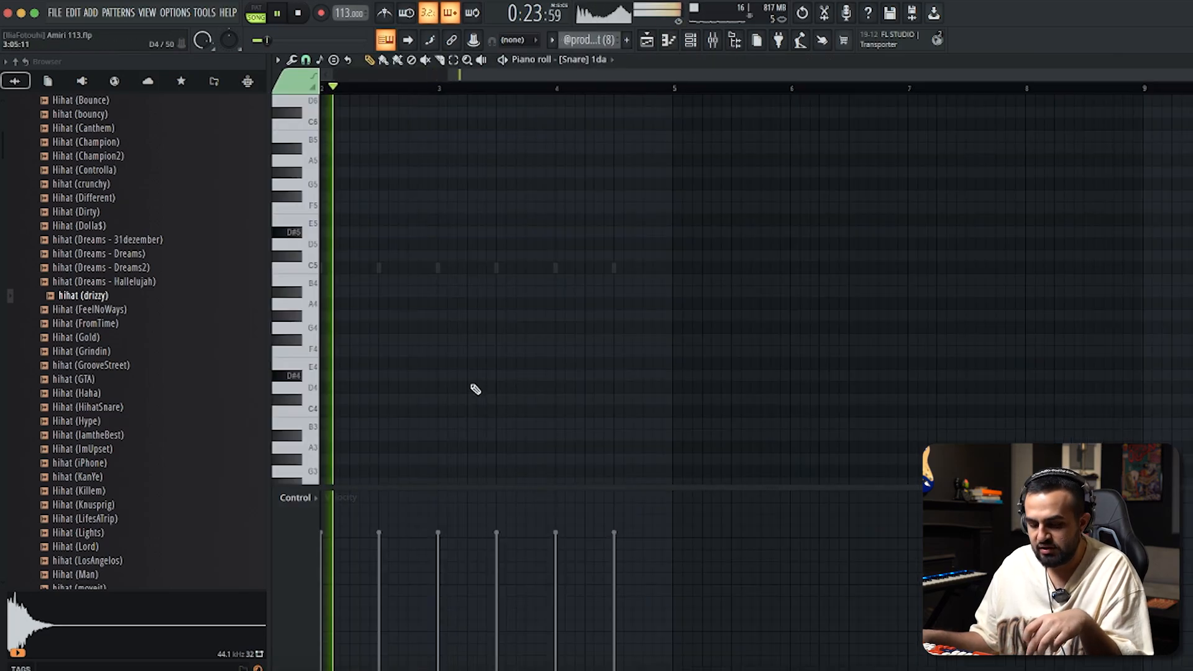
scroll(475, 389, "left", 3)
right_click(497, 271)
right_click(497, 271)
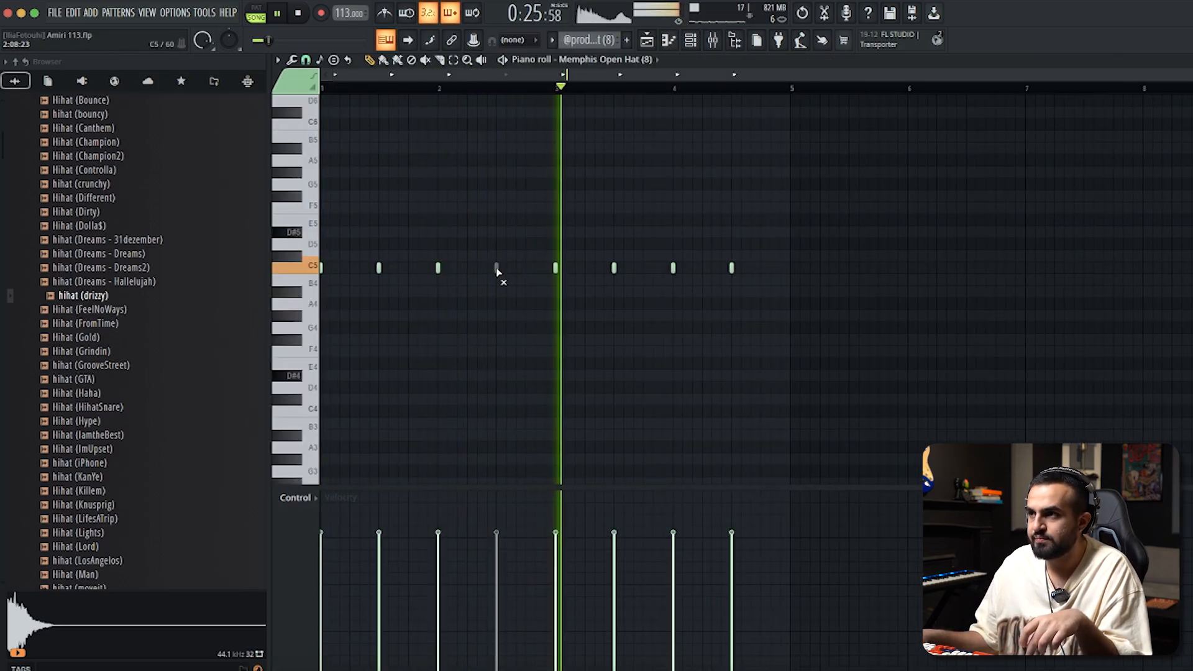
left_click(497, 269)
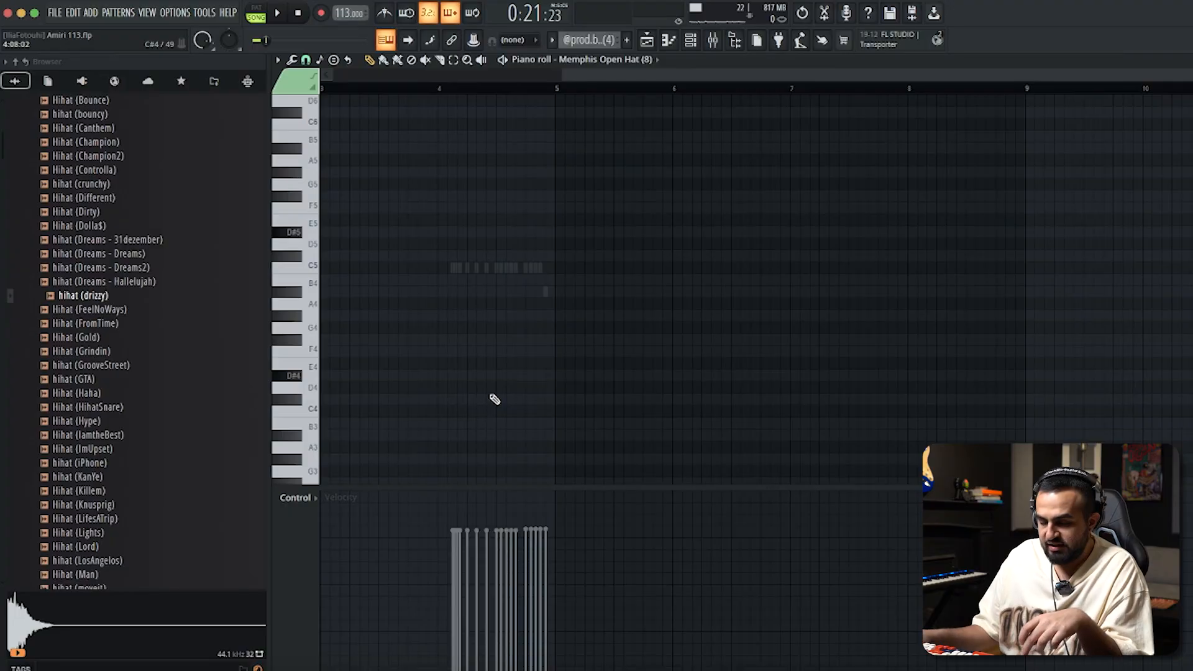
- Inspect the MB Snare (4) hits in the piano roll and channel rack, and return to the playlist
scroll(491, 385, "left", 4)
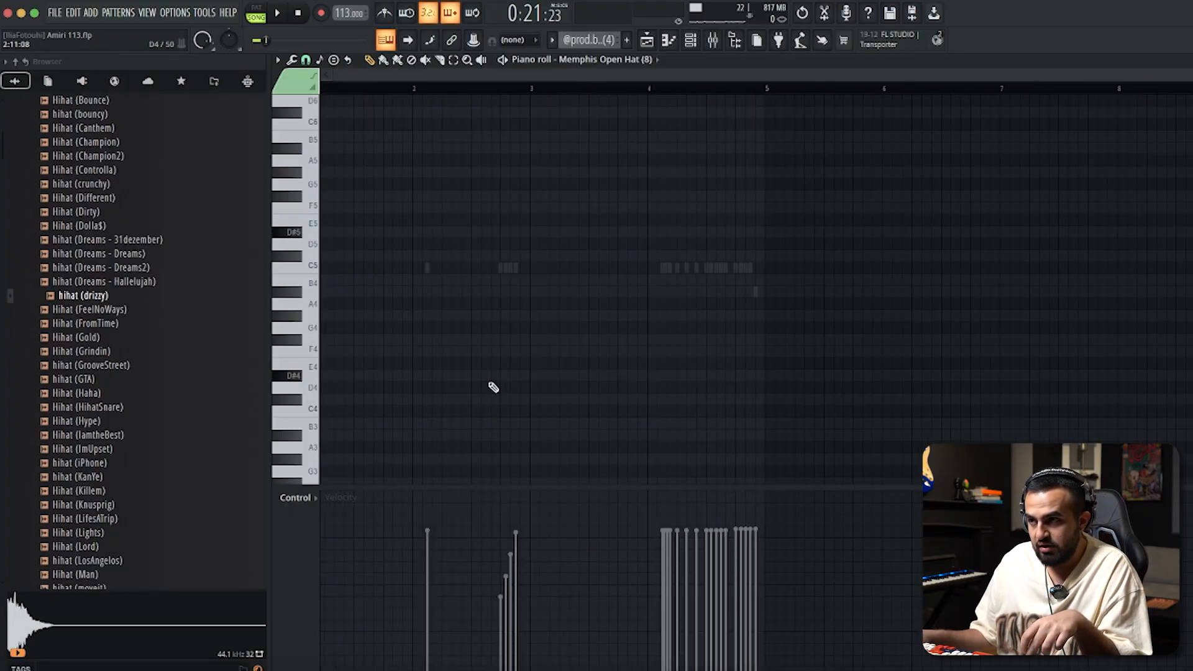
left_click(689, 41)
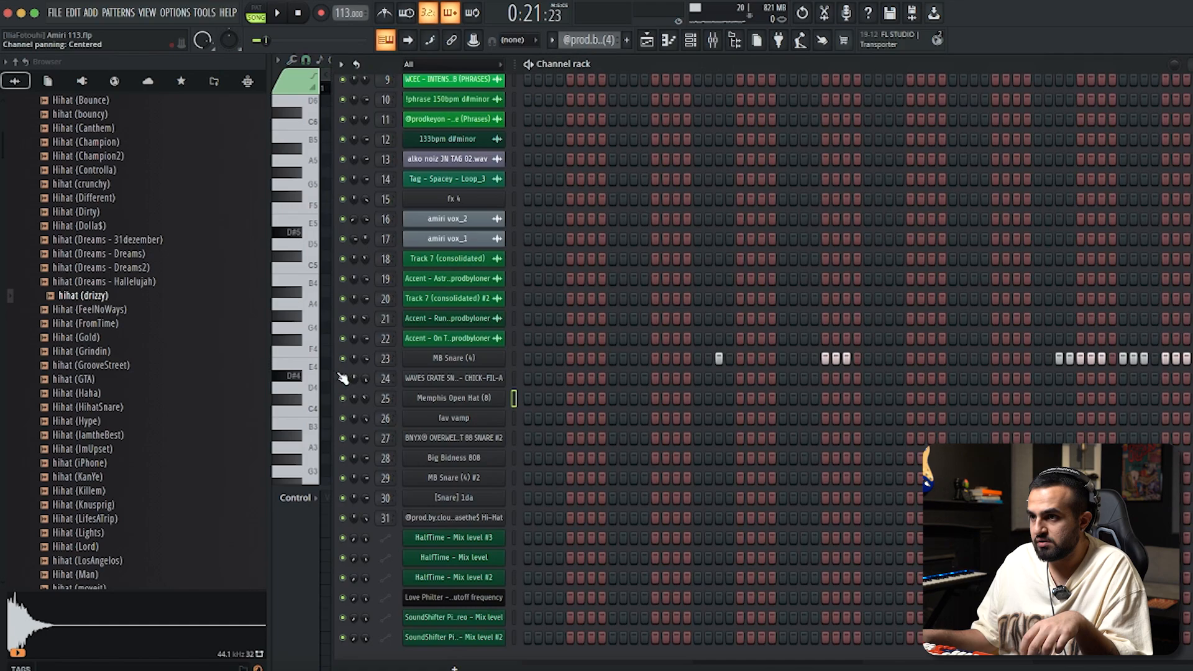
key("F5")
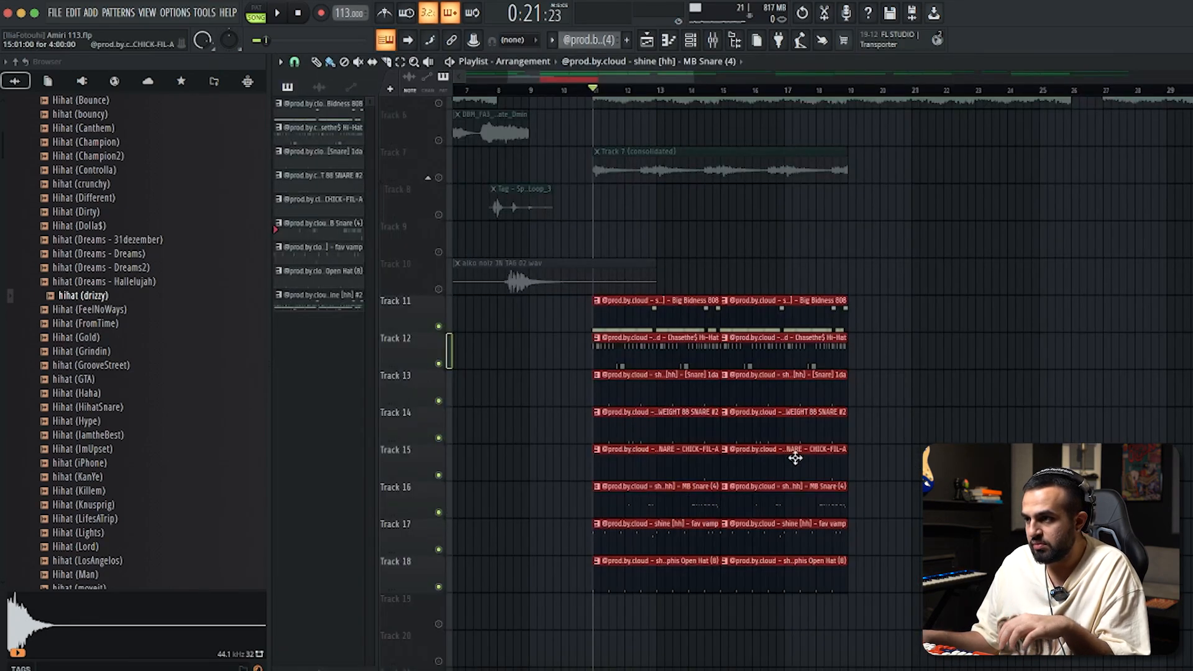
- Play all the drum layers together and examine the MB Snare (4) rolls and their velocities in the piano roll
key("space")
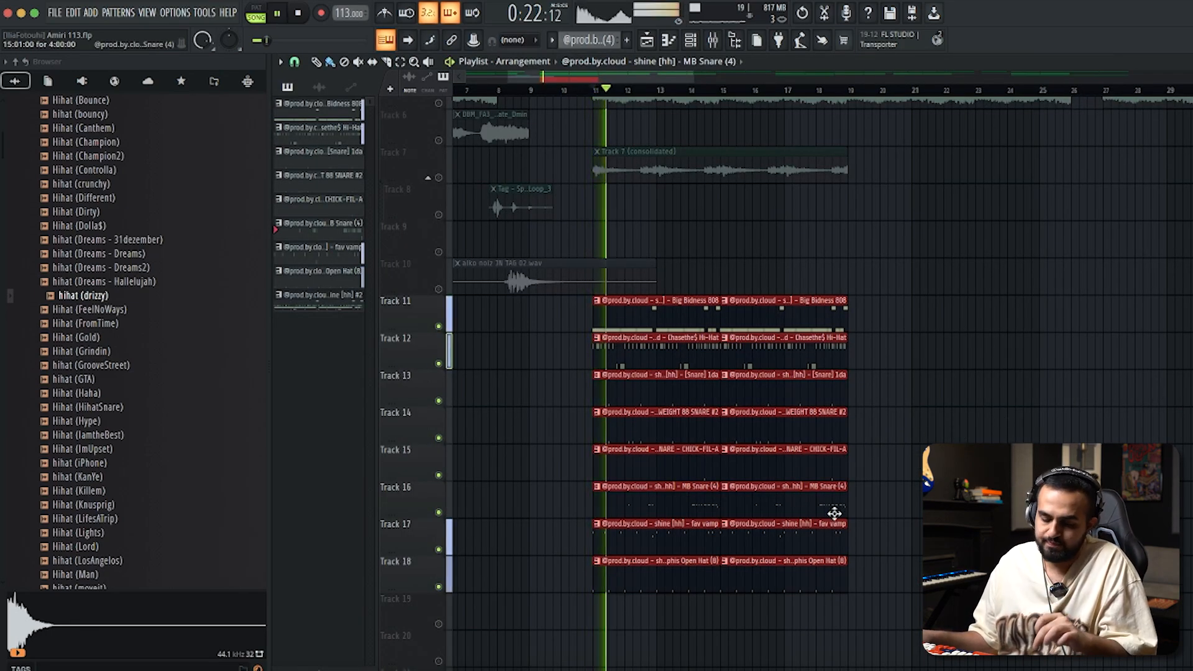
scroll(834, 513, "up", 6, "ctrl")
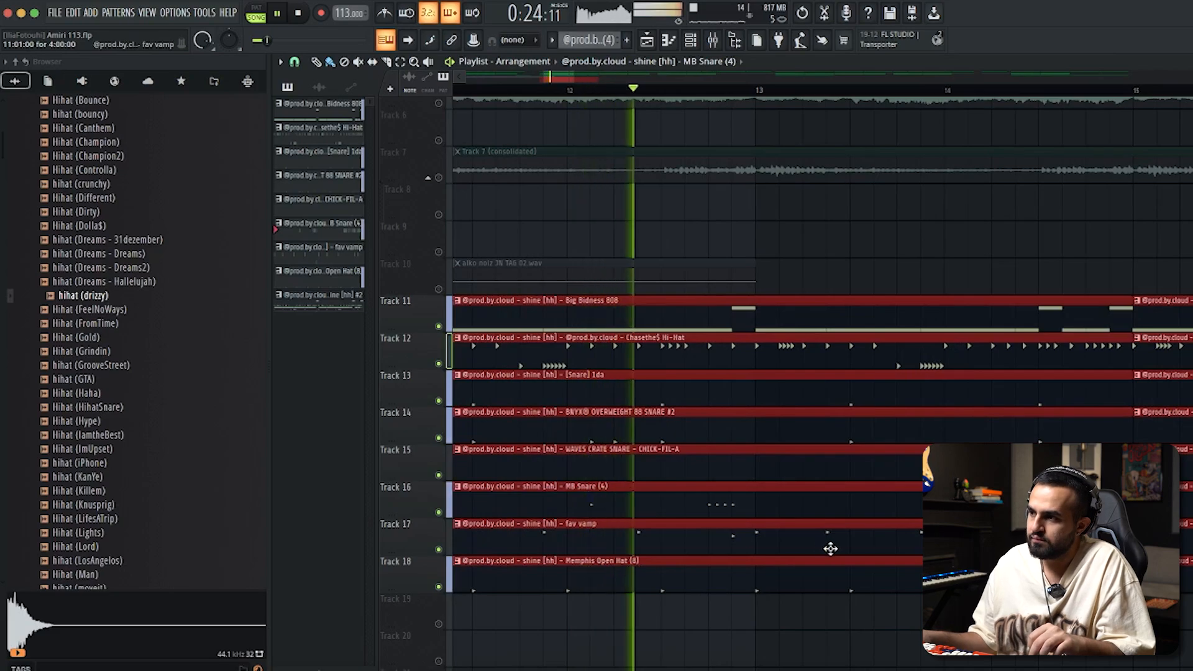
double_click(829, 573)
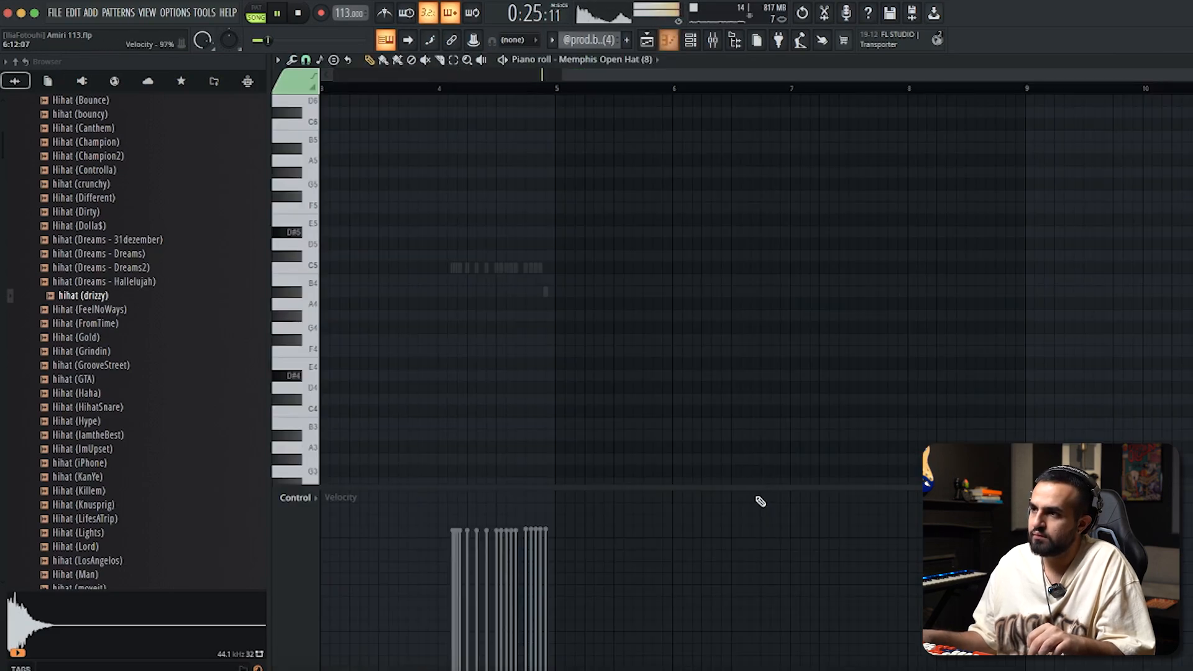
right_click(533, 272)
right_click(533, 272)
scroll(758, 346, "up", 5, "ctrl")
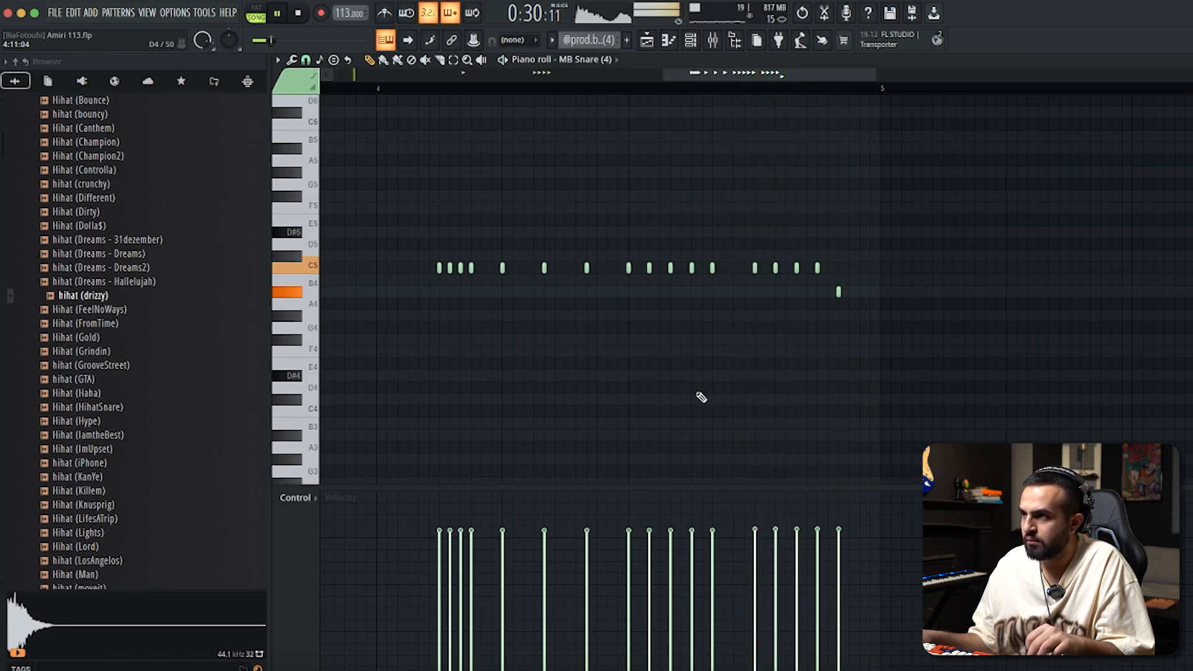
scroll(434, 330, "down", 4, "ctrl")
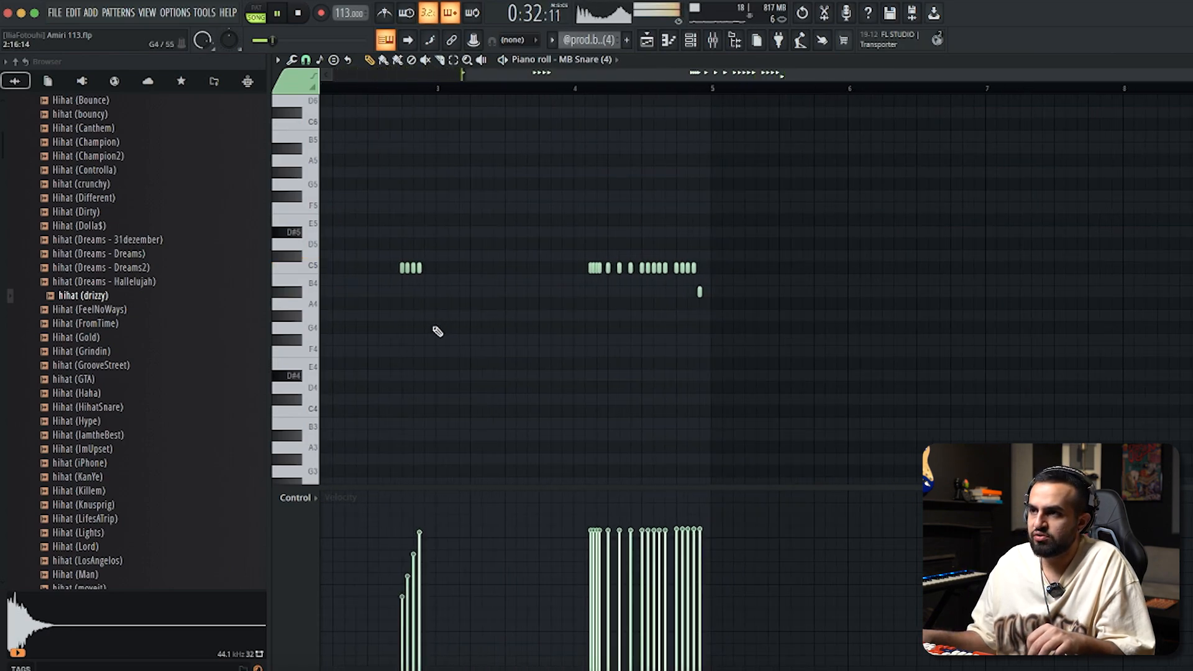
scroll(416, 325, "up", 4, "ctrl")
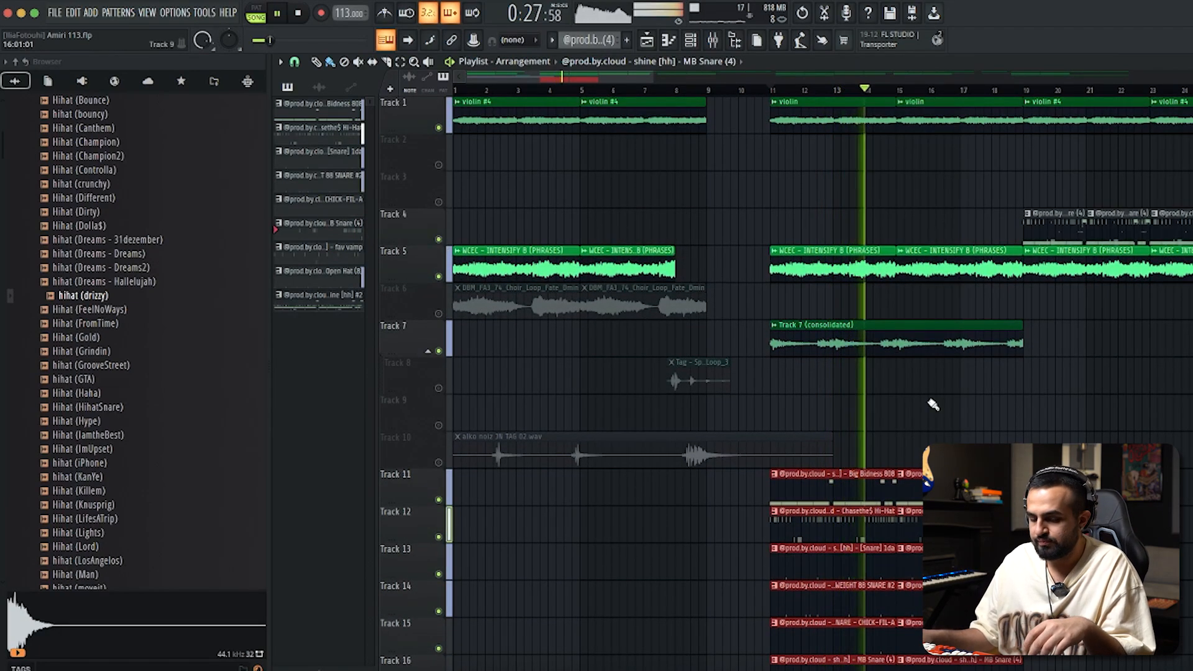
- Look over the full arrangement in the playlist while the melodies and drums play together
scroll(977, 439, "down", 4)
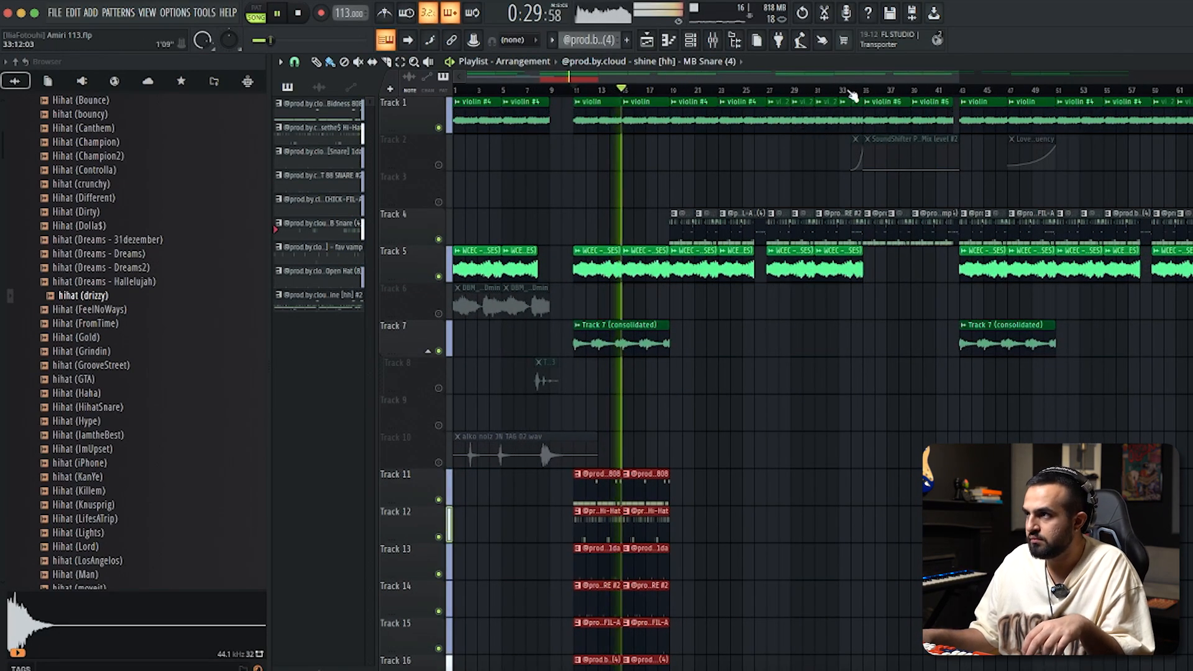
scroll(891, 199, "up", 3)
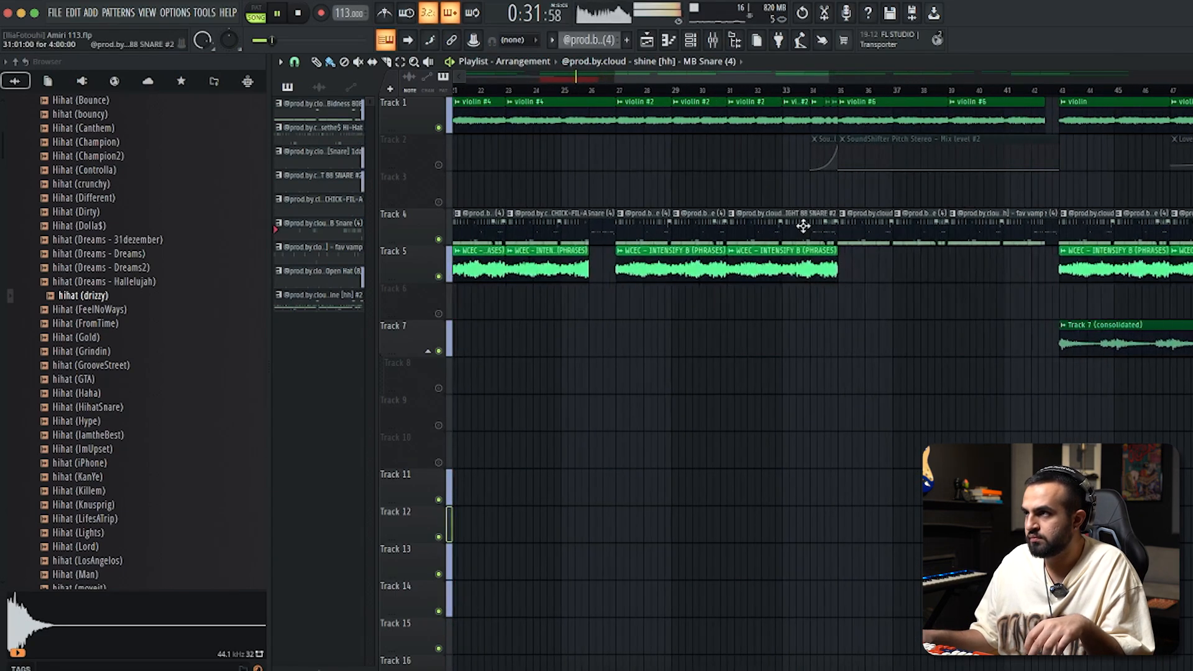
scroll(972, 267, "down", 3)
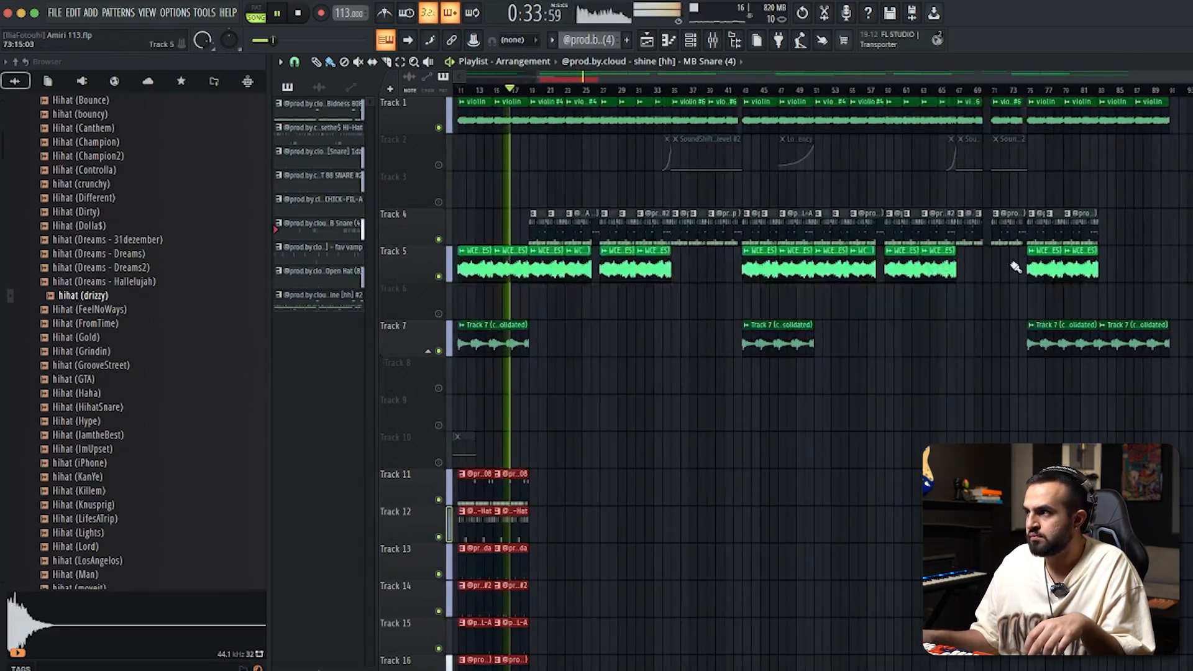
scroll(544, 336, "up", 3)
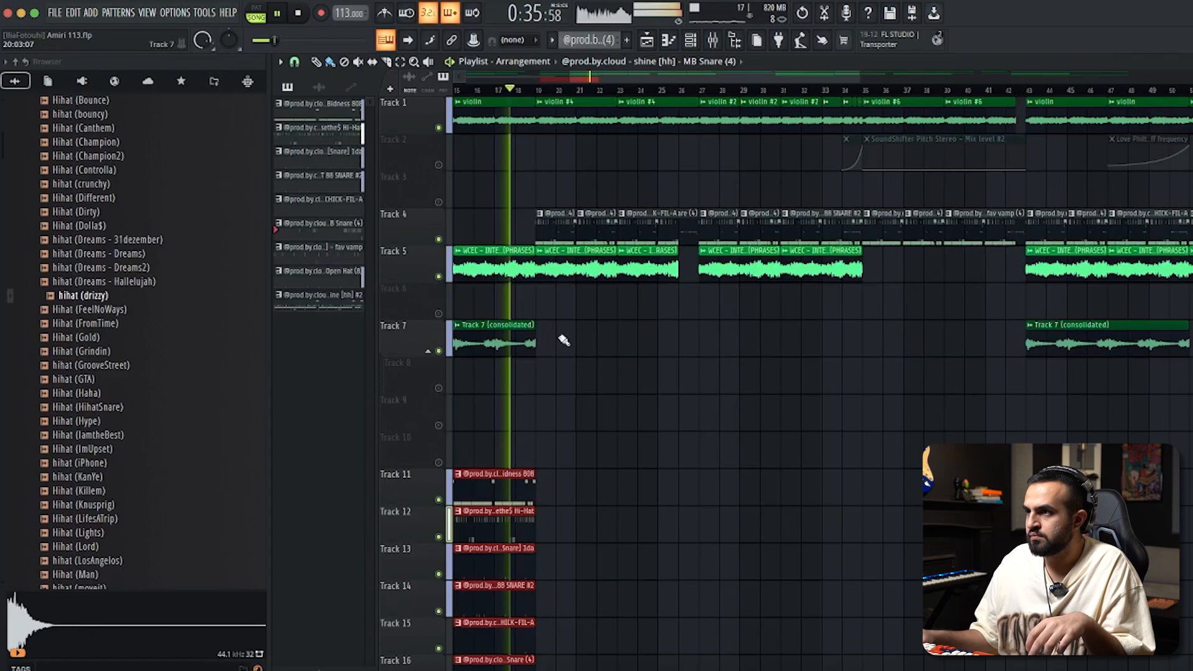
scroll(596, 347, "up", 1)
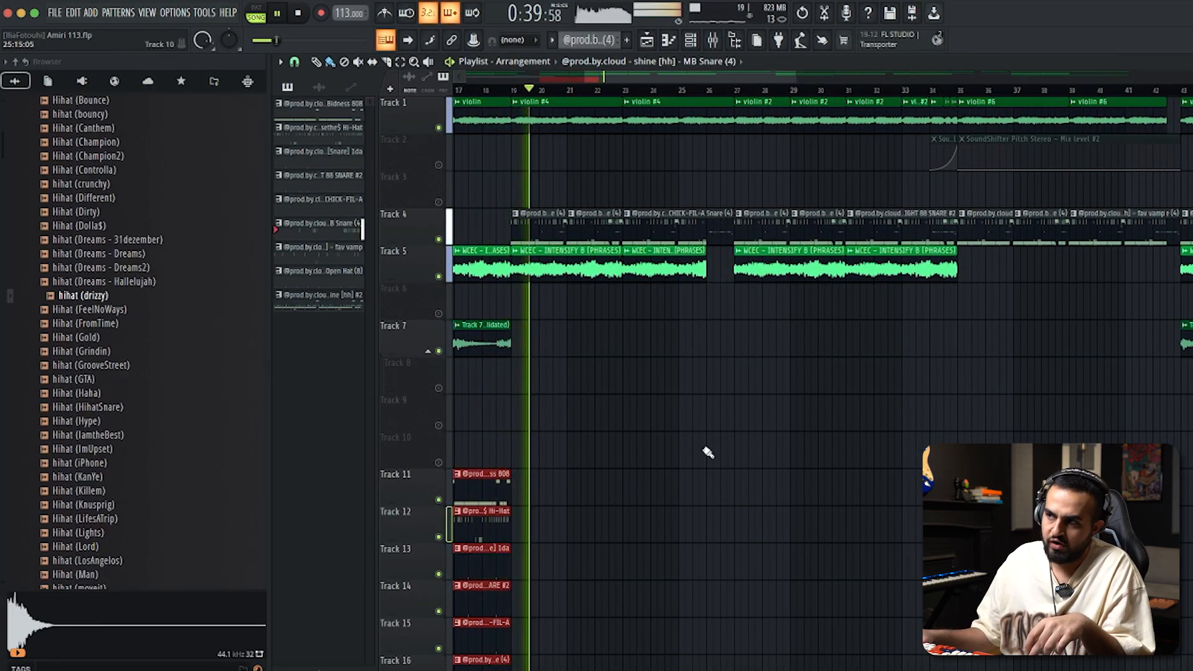
- Select the two violin #4 clips on Track 1 from bar 19 and examine how the arrangement continues around bars 19 to 35
left_click_drag(659, 339, 553, 111)
scroll(714, 198, "down", 4)
scroll(669, 346, "up", 1)
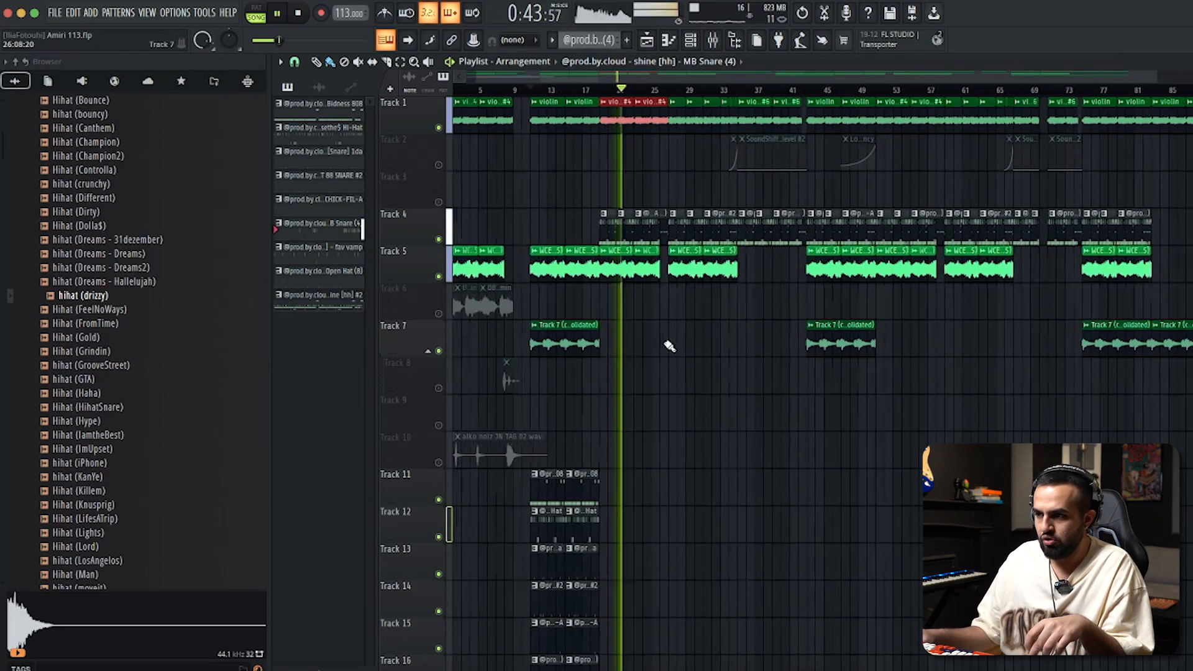
scroll(679, 376, "up", 2)
scroll(640, 493, "down", 1)
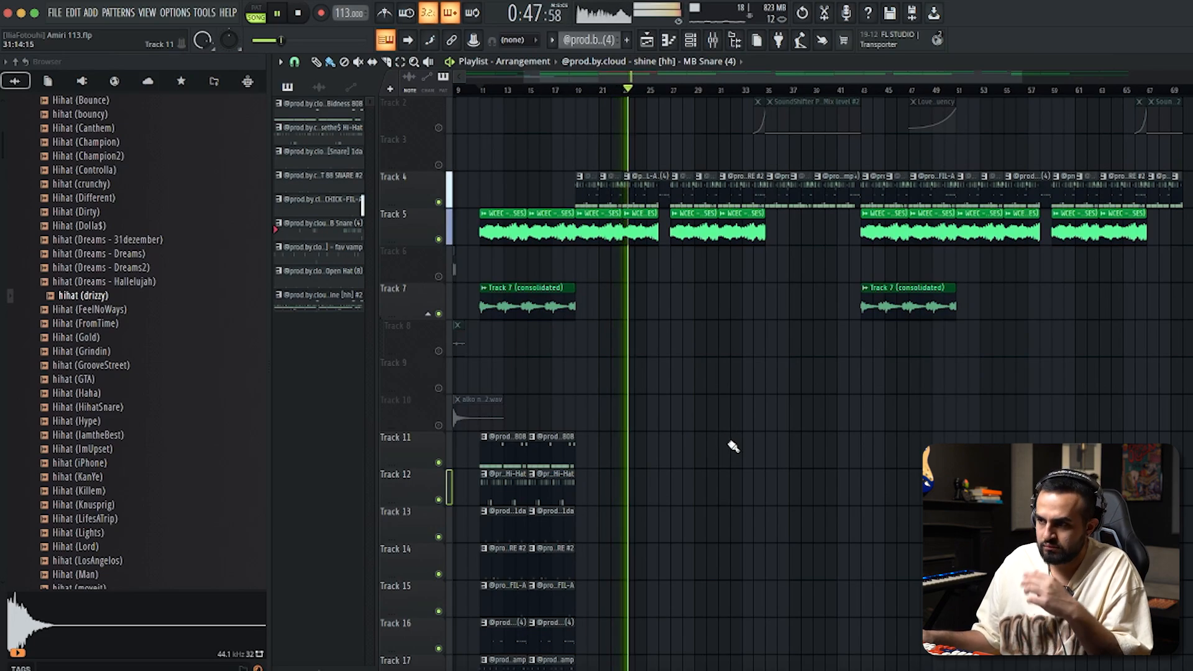
scroll(855, 483, "up", 1)
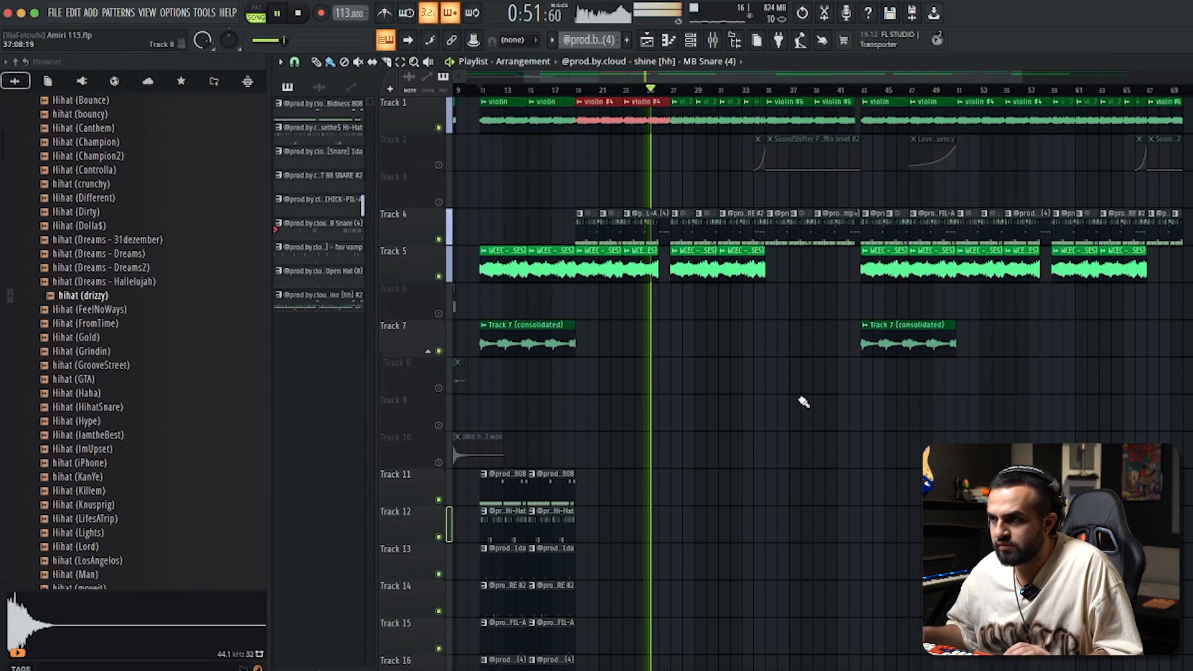
scroll(677, 328, "up", 3)
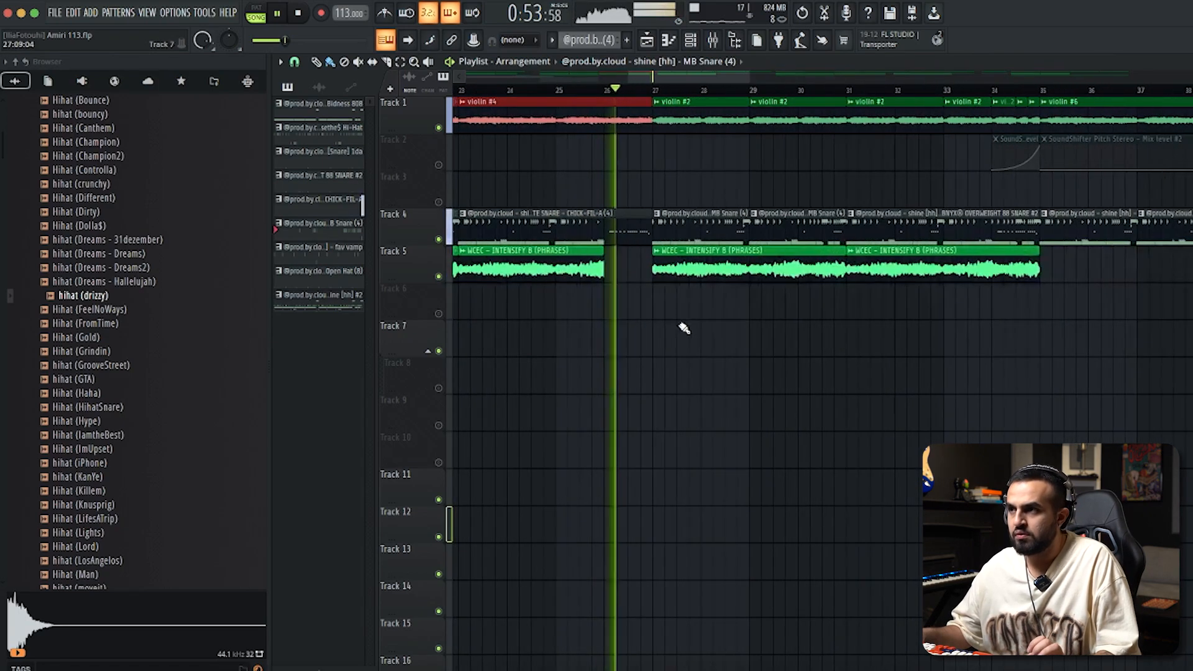
- Solo Track 1 and play the violin clips from bar 27 to hear the change from violin #4 to violin #2
scroll(716, 413, "up", 1)
scroll(733, 416, "down", 4)
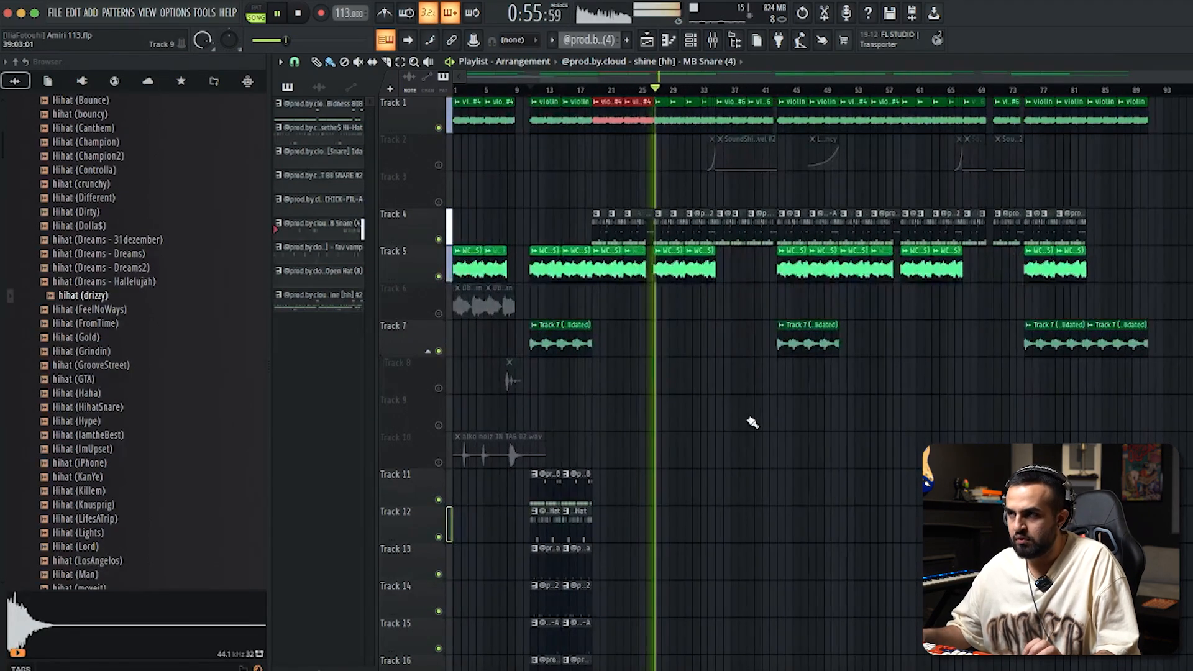
scroll(617, 206, "up", 4)
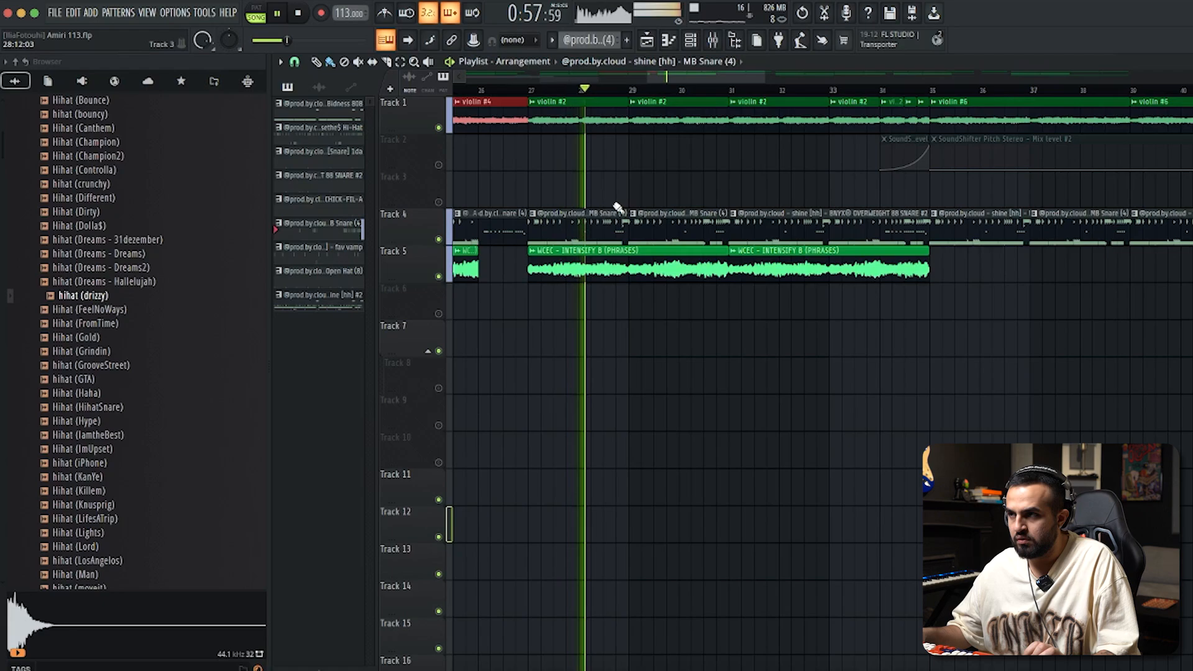
scroll(613, 207, "down", 3)
key("space")
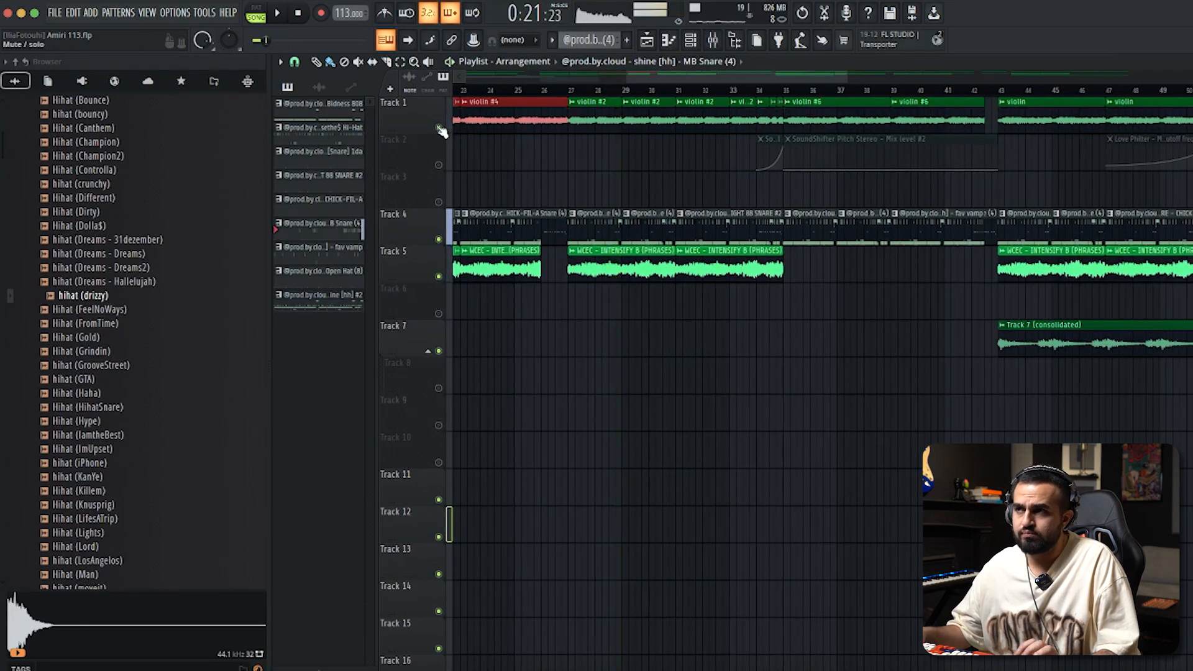
right_click(438, 127)
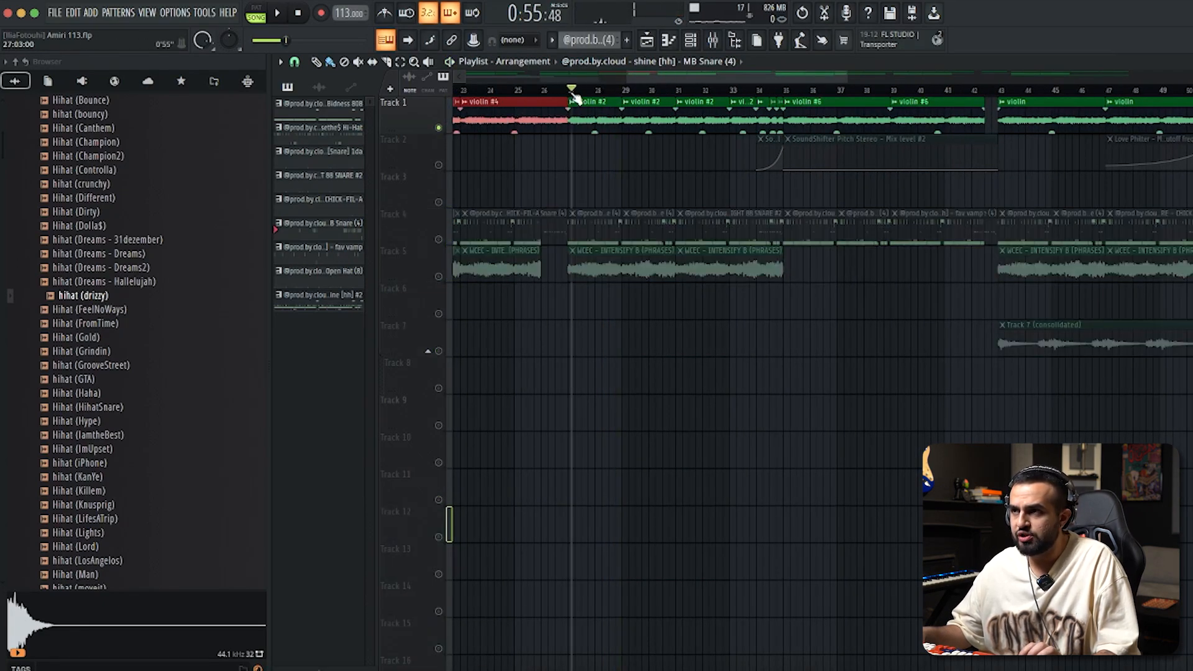
scroll(541, 203, "up", 3)
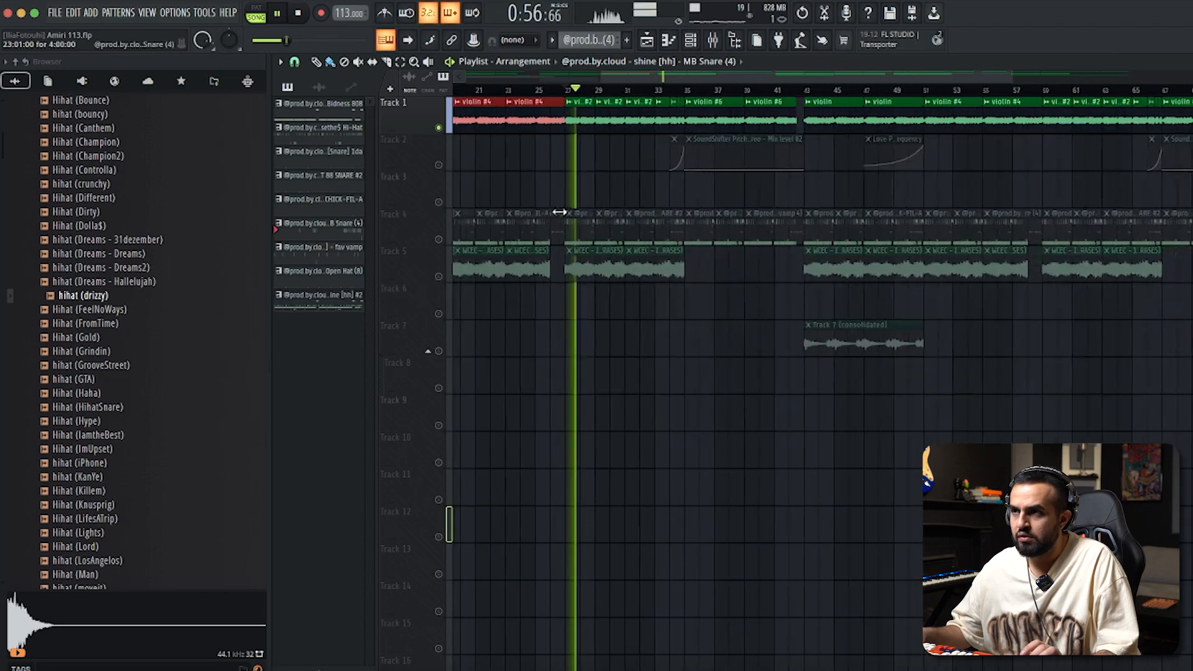
scroll(558, 214, "up", 3)
key("space")
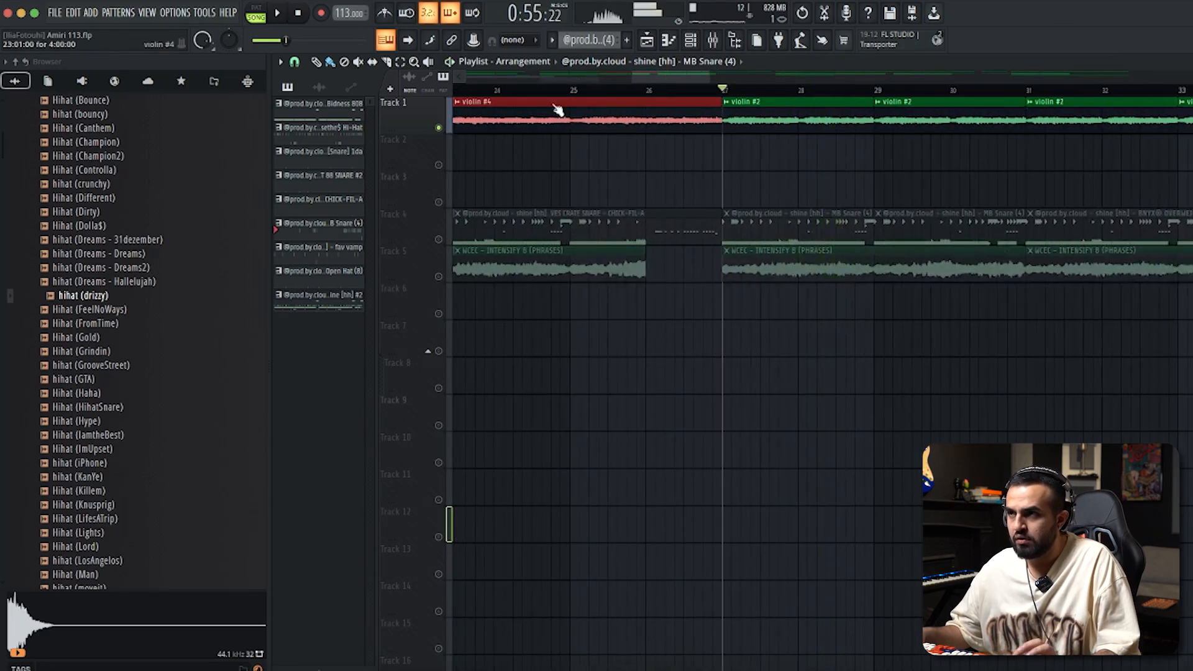
- Copy the violin #4 clip from bar 23 to Track 2 at bar 27, make it unique and shorten it to two bars
scroll(561, 208, "down", 4)
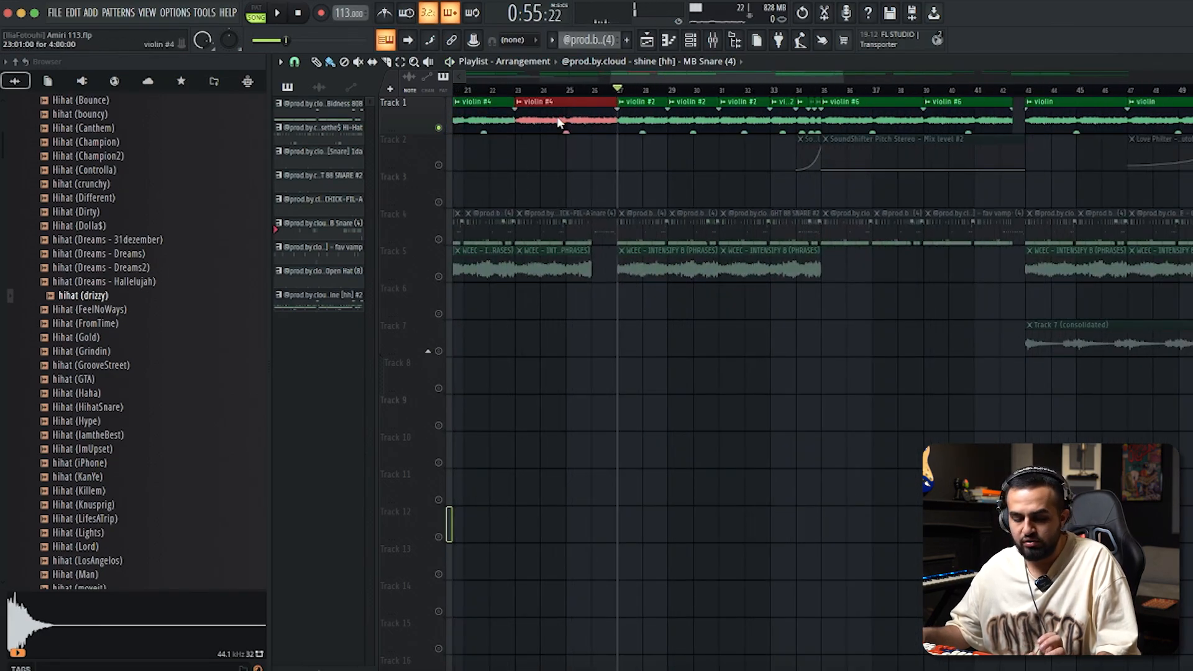
left_click_drag(556, 117, 660, 202)
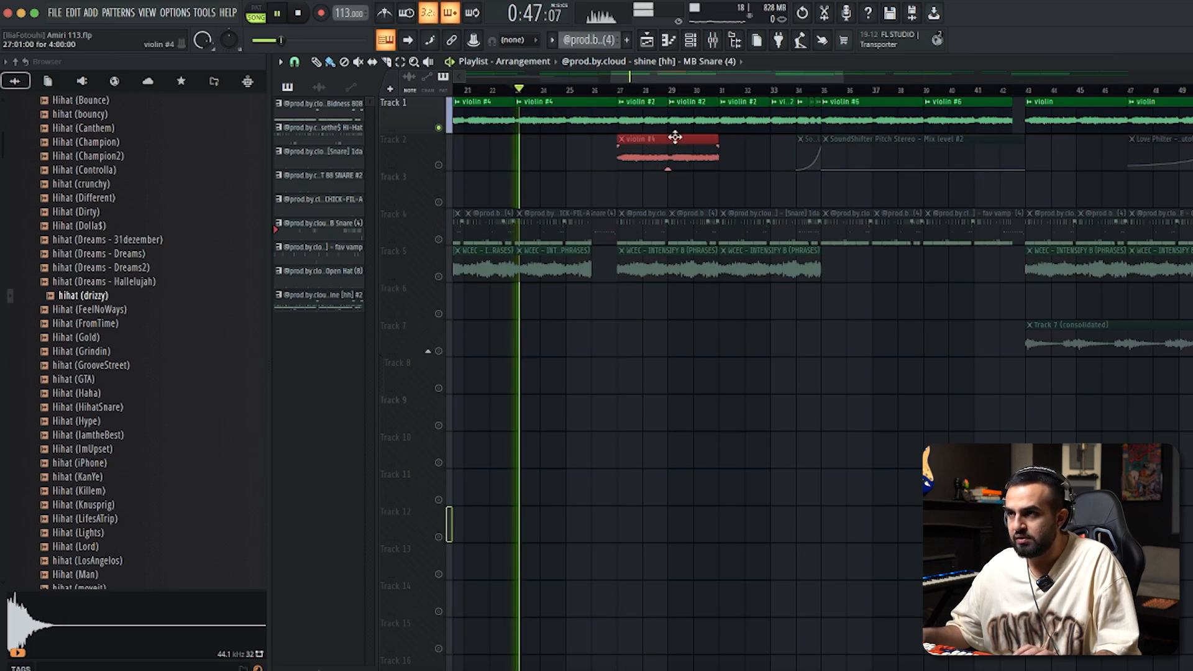
key("space")
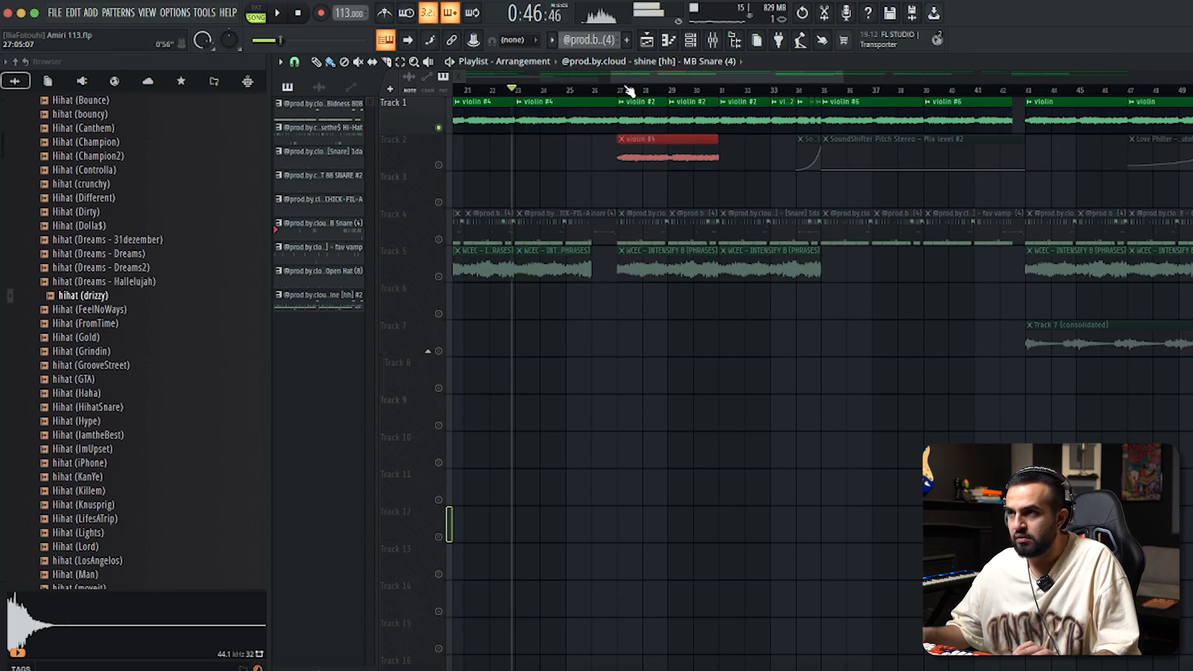
double_click(653, 155)
left_click(620, 142)
left_click(658, 278)
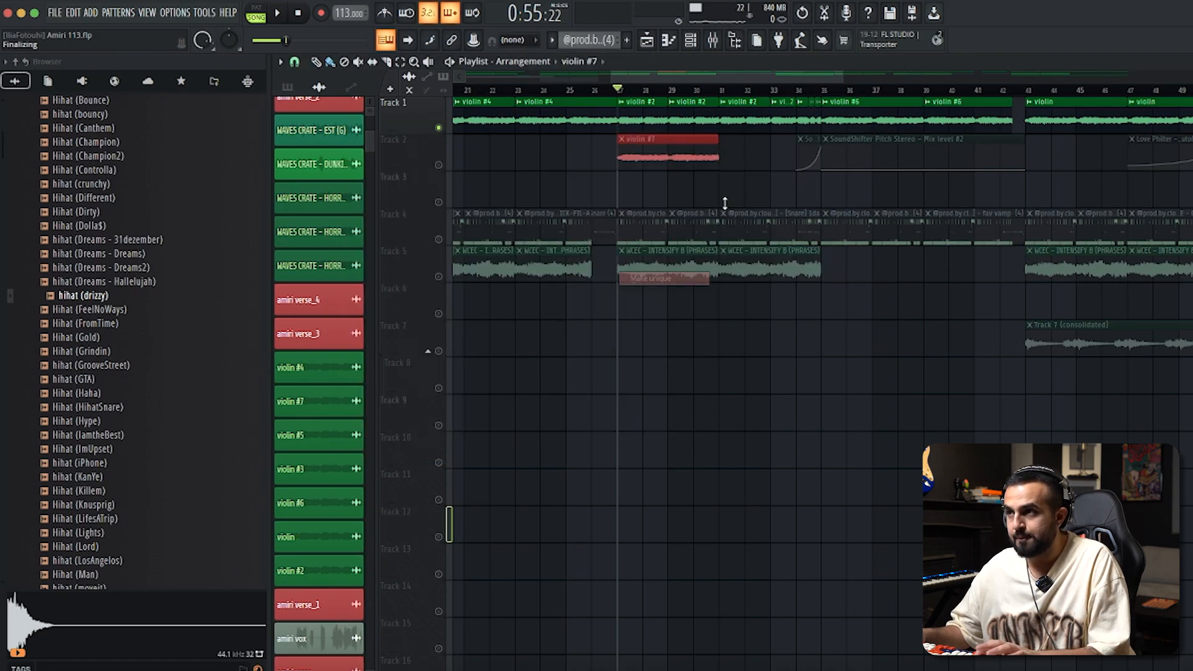
double_click(702, 159)
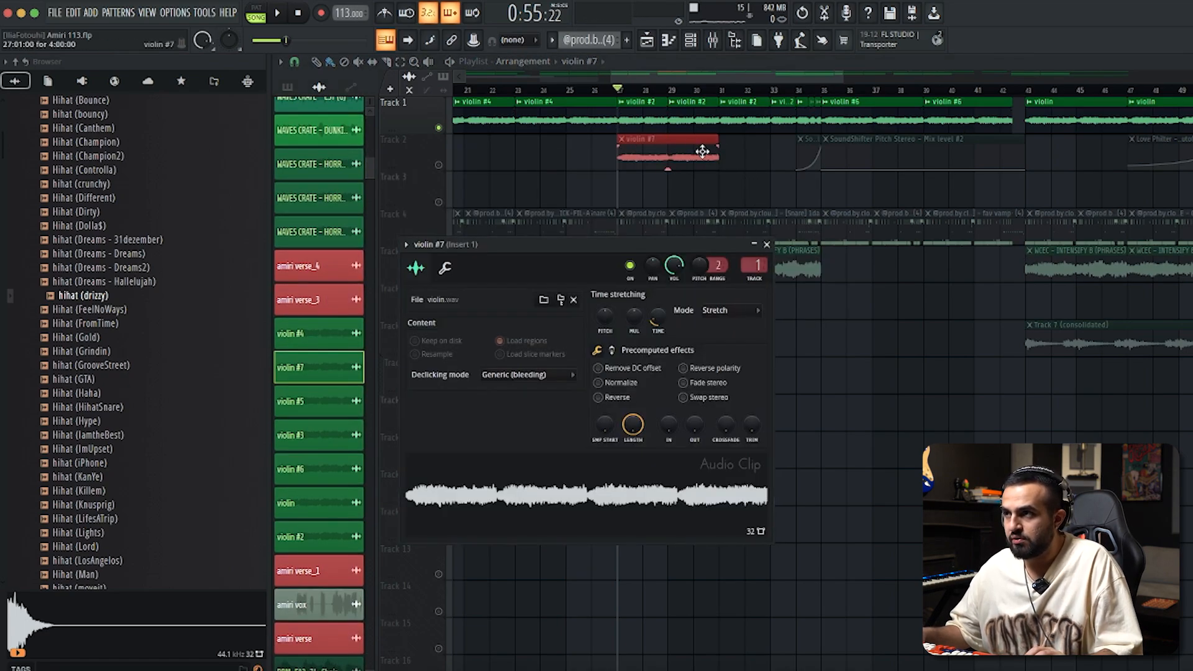
key("Escape")
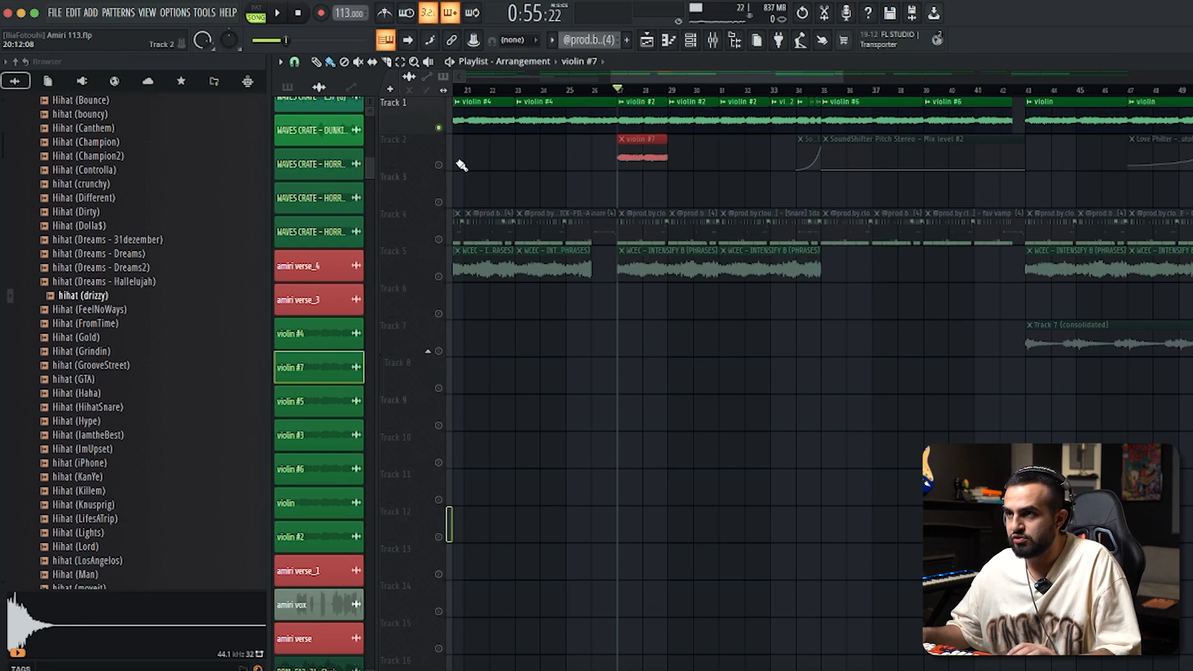
- Audition the shortened violin clip with Track 2 soloed and delete it
right_click(438, 165)
key("space")
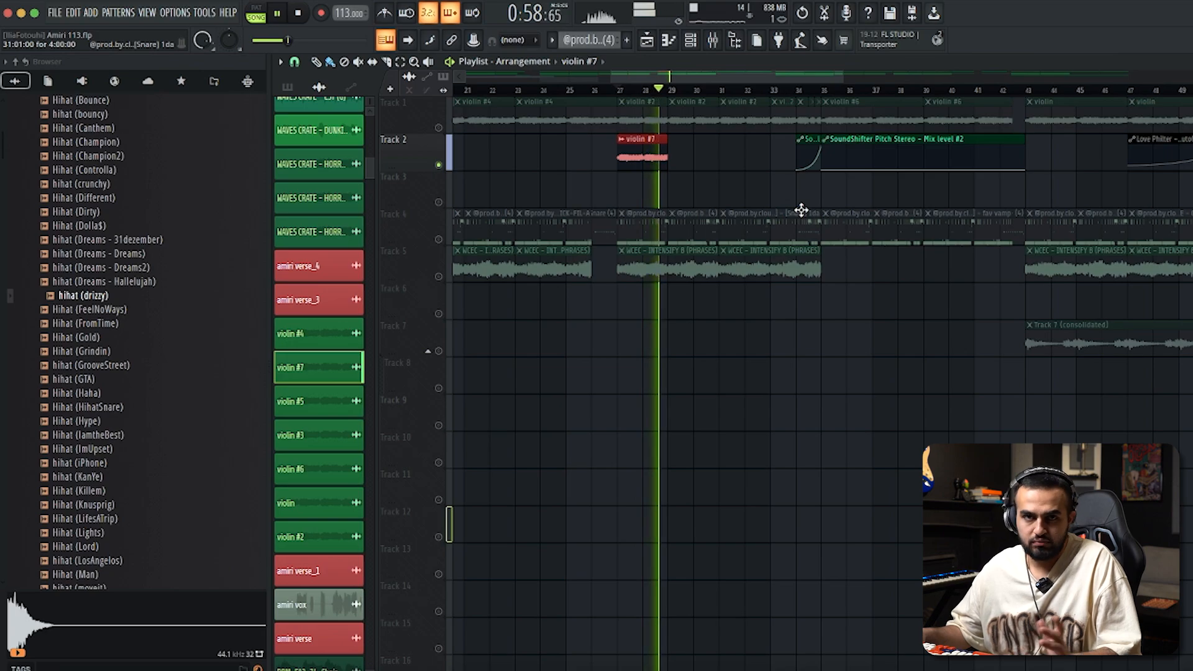
key("space")
right_click(660, 158)
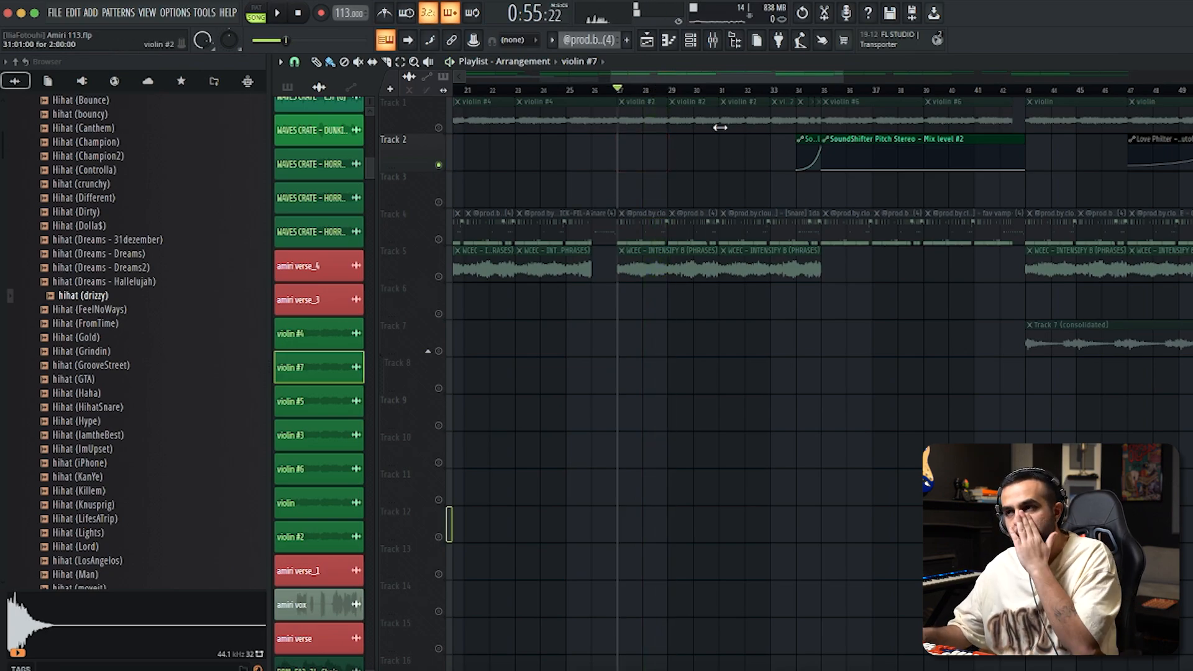
- Solo Track 1 and compare the opening violin #4 clip with the violin #2 clips from bar 27
scroll(655, 245, "down", 5)
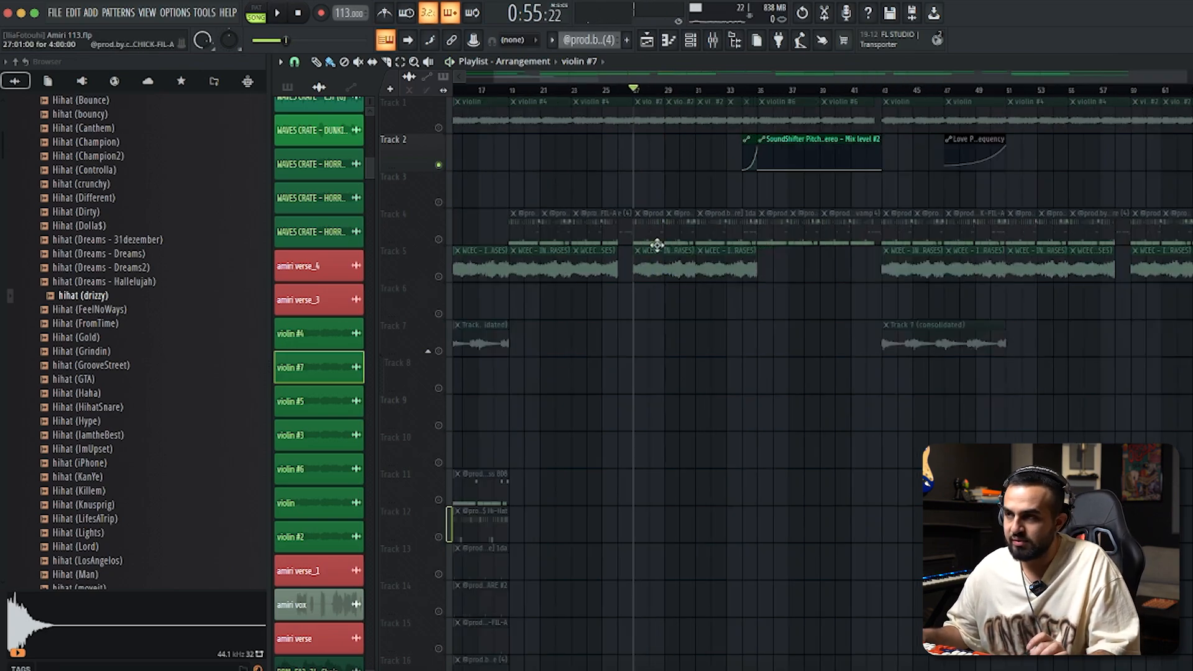
scroll(468, 103, "up", 4)
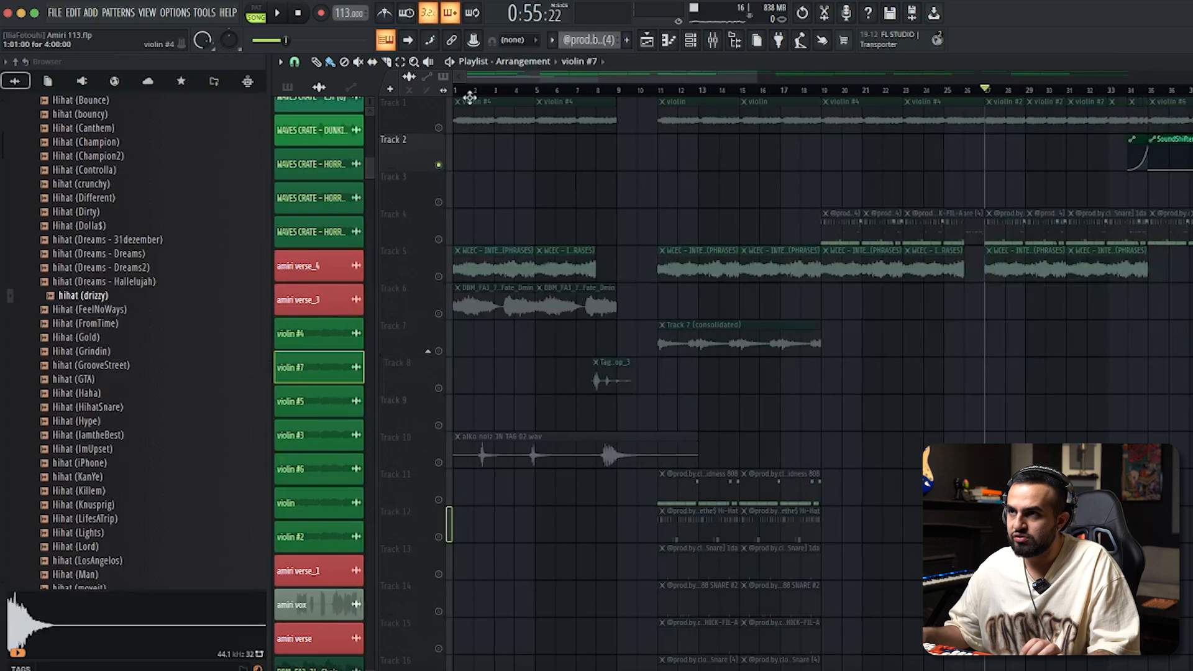
right_click(439, 127)
key("space")
scroll(679, 187, "down", 3)
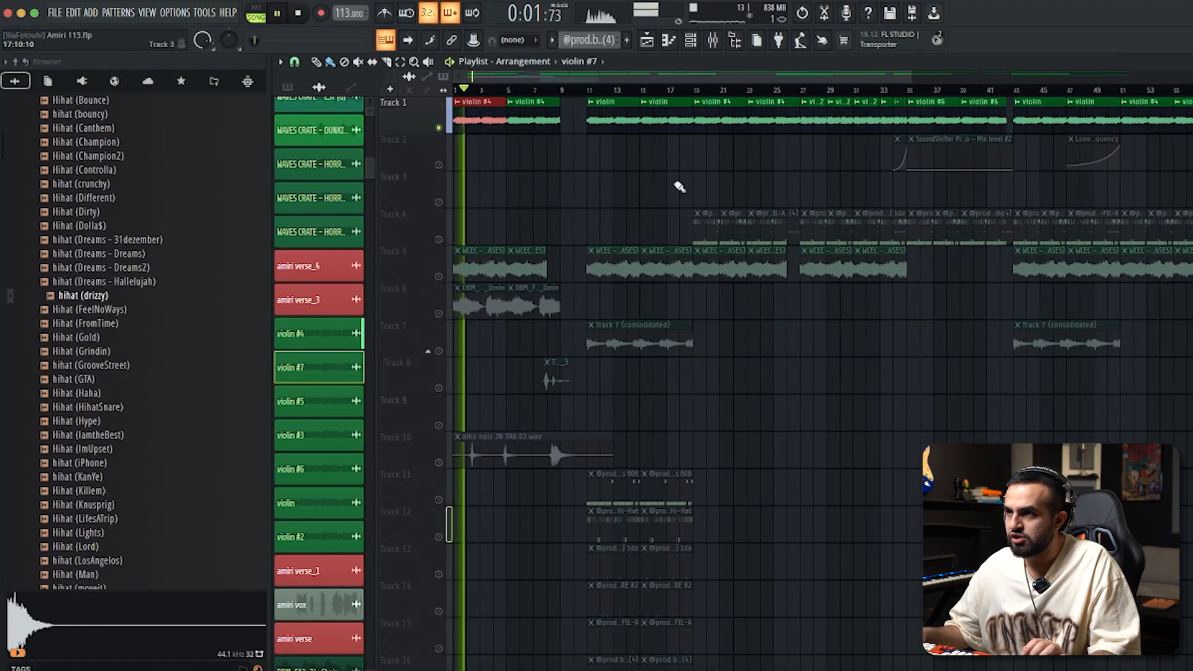
scroll(830, 149, "up", 4)
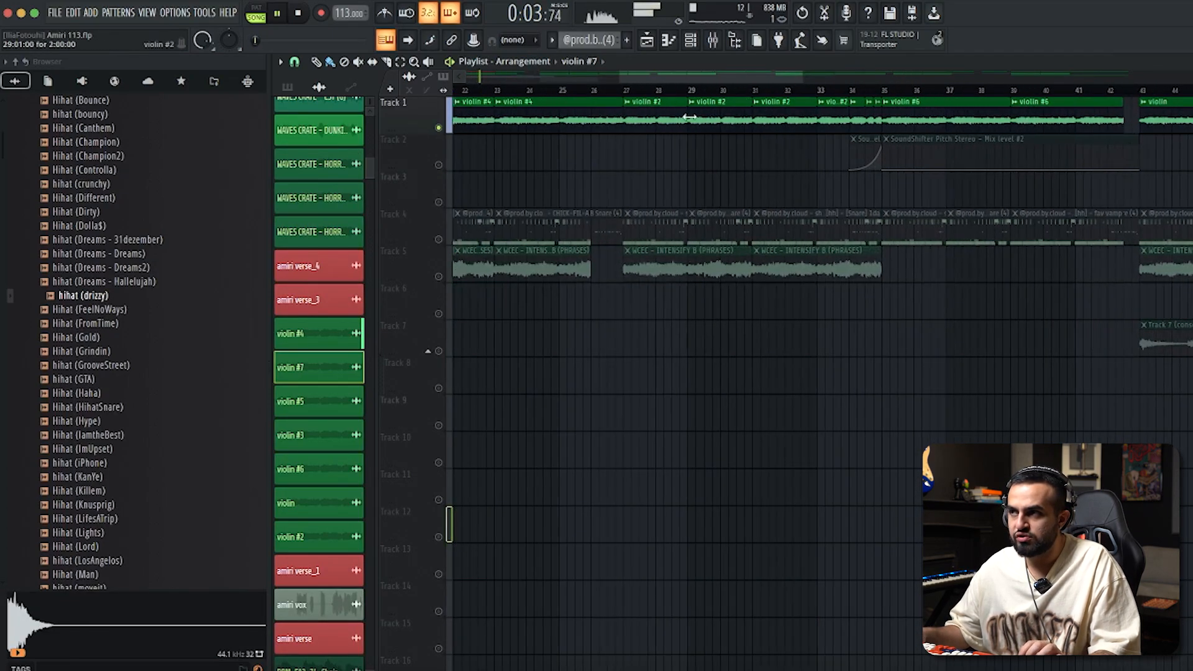
left_click(625, 94)
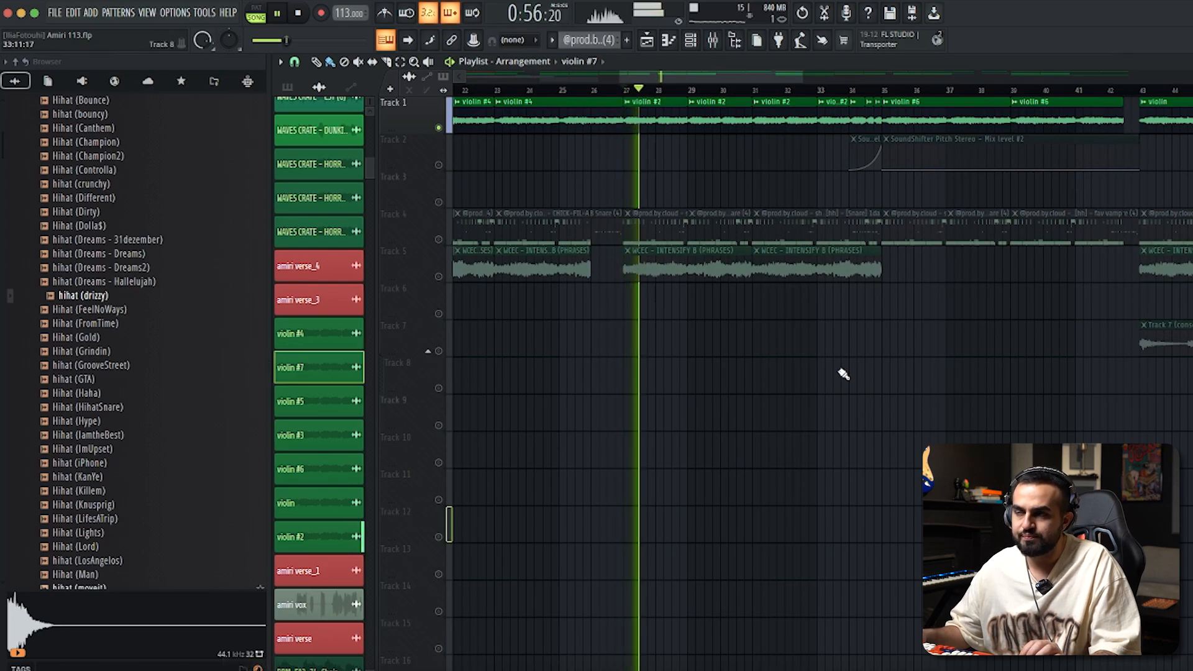
- Look over the whole arrangement and play the violin track around bar 65, ahead of the second pitch transition
scroll(847, 397, "down", 5)
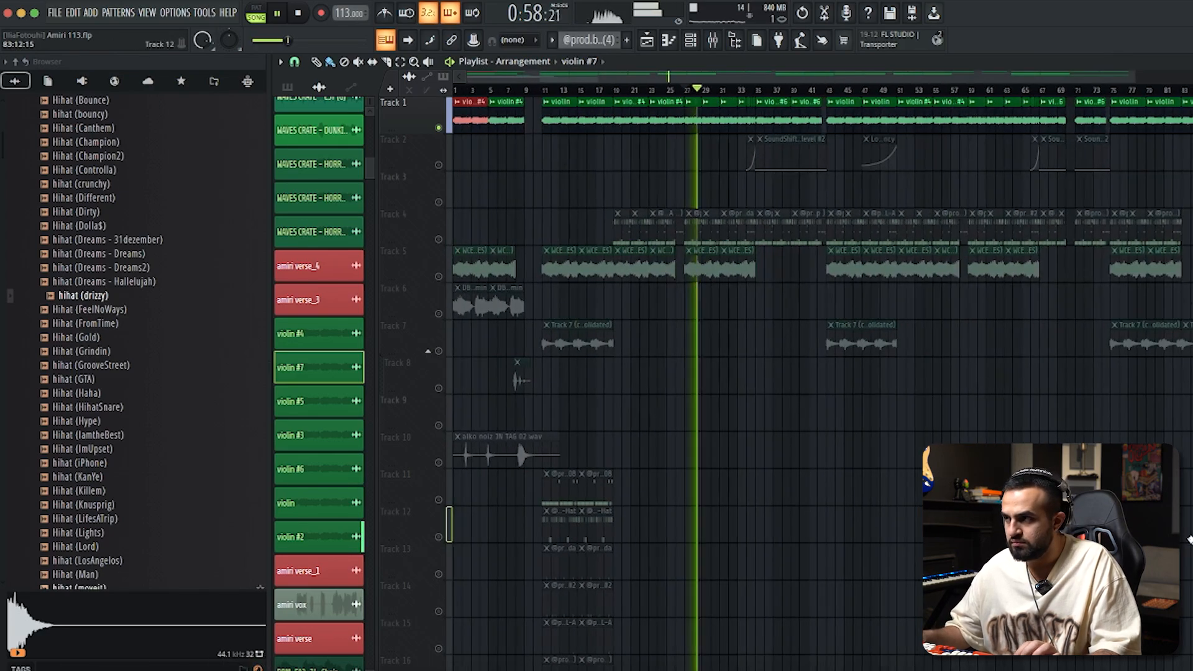
scroll(942, 420, "down", 1)
scroll(860, 391, "up", 4)
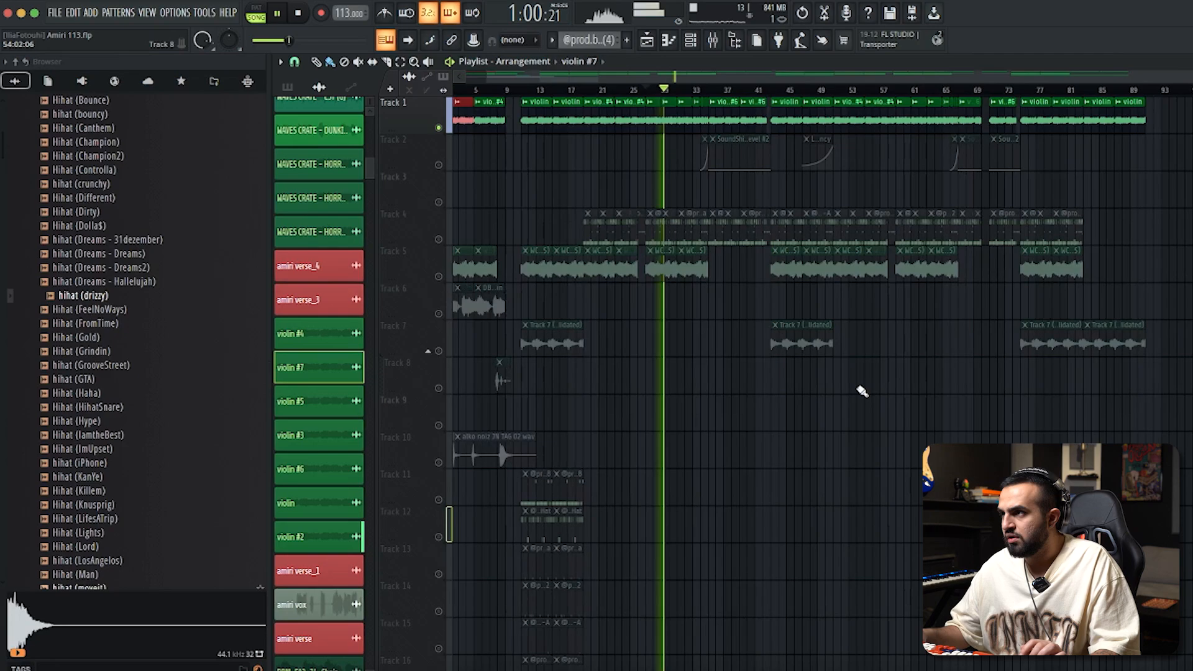
key("space")
scroll(895, 413, "down", 4)
scroll(999, 180, "up", 1)
scroll(1004, 166, "up", 5)
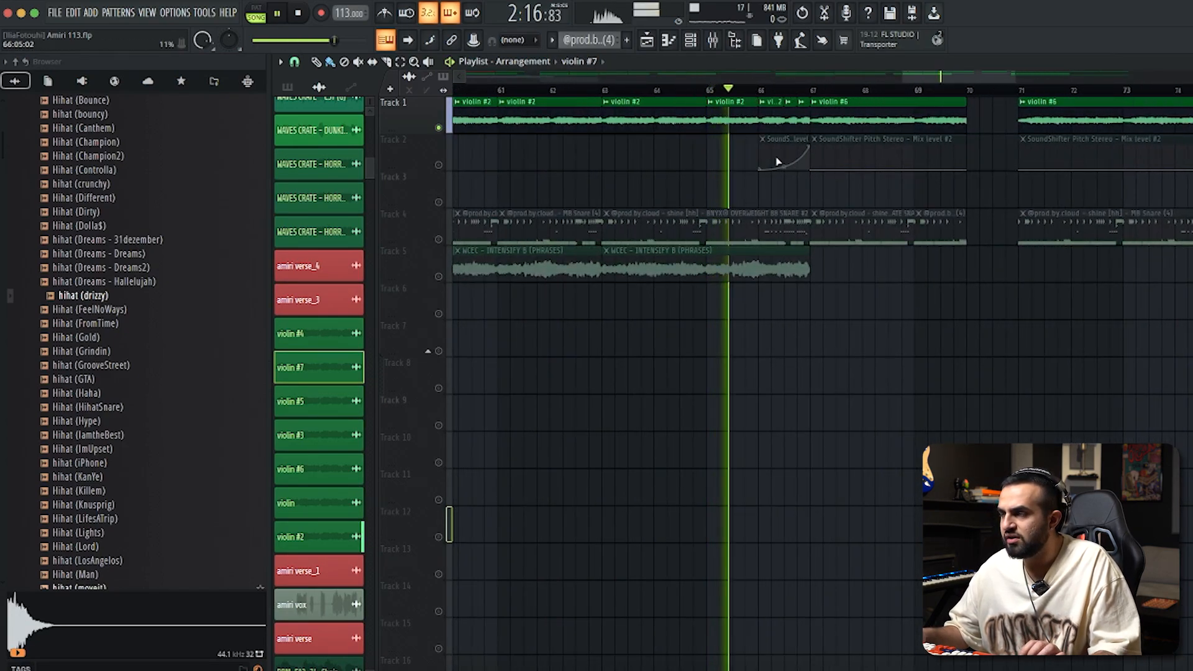
- Solo the Track 4 drums briefly, restore all tracks, and solo Track 1 to hear the violin chops around bar 66
right_click(438, 239)
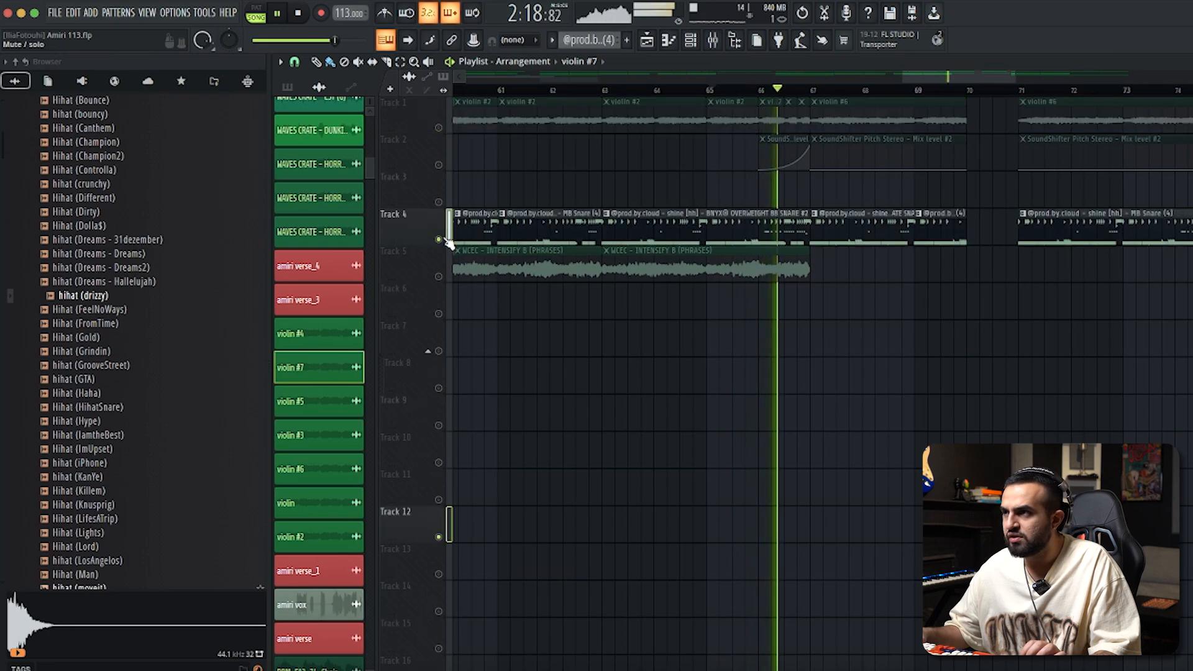
right_click(438, 239)
key("space")
scroll(743, 105, "up", 3)
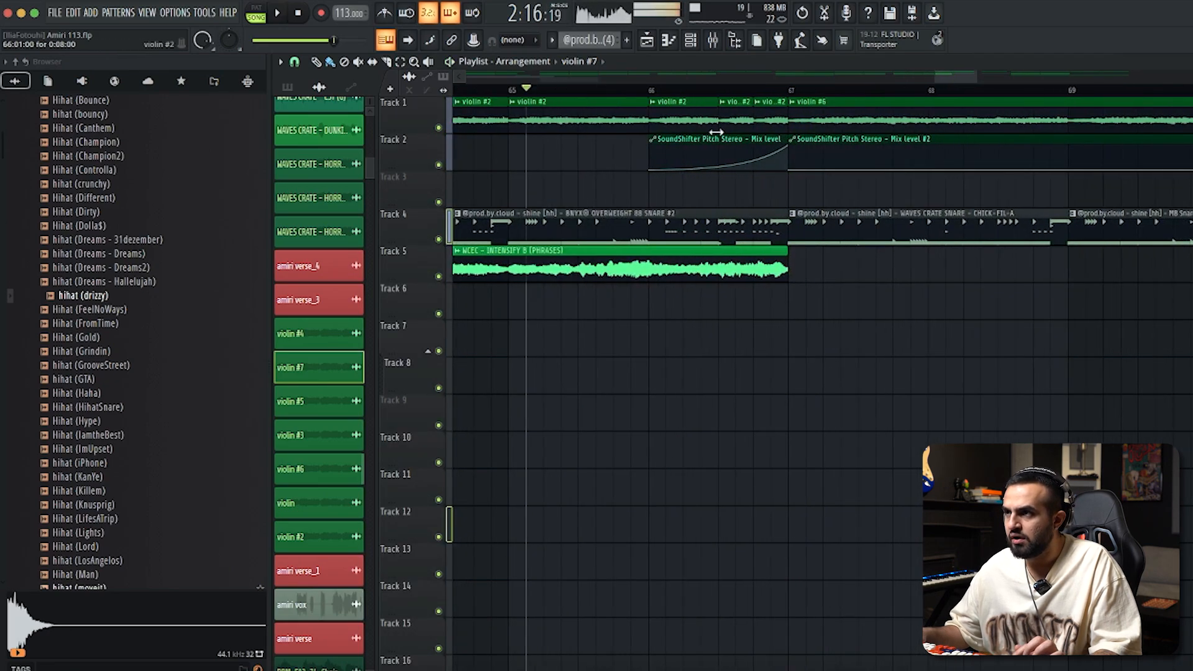
right_click(439, 128)
key("space")
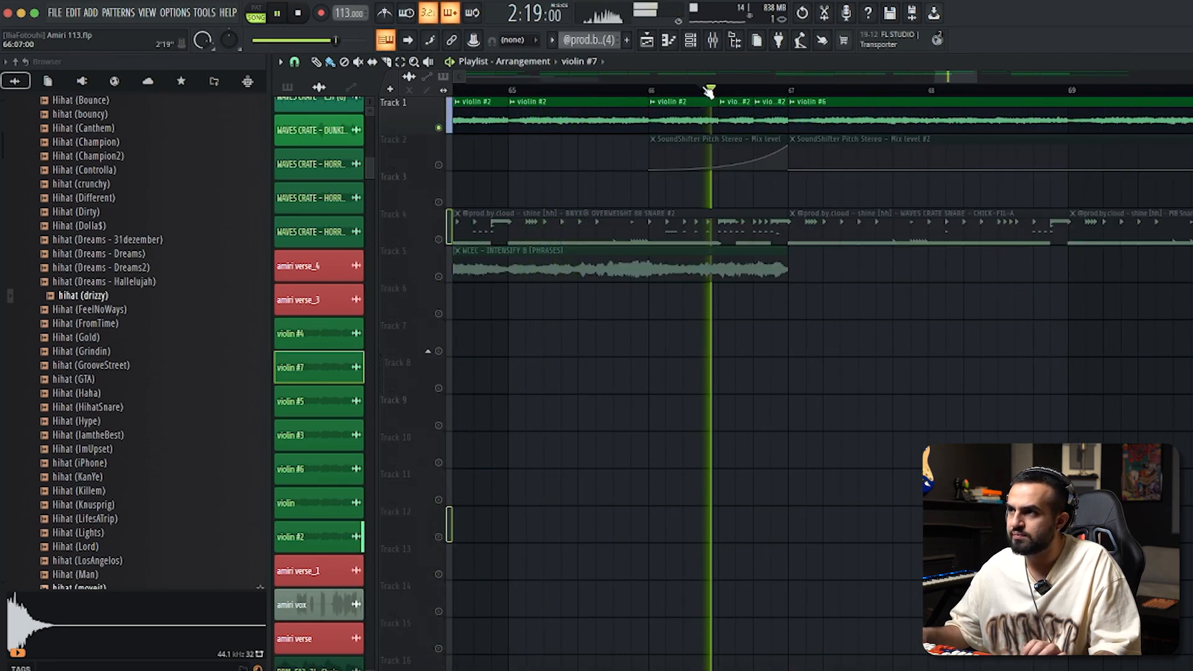
scroll(1014, 367, "down", 5)
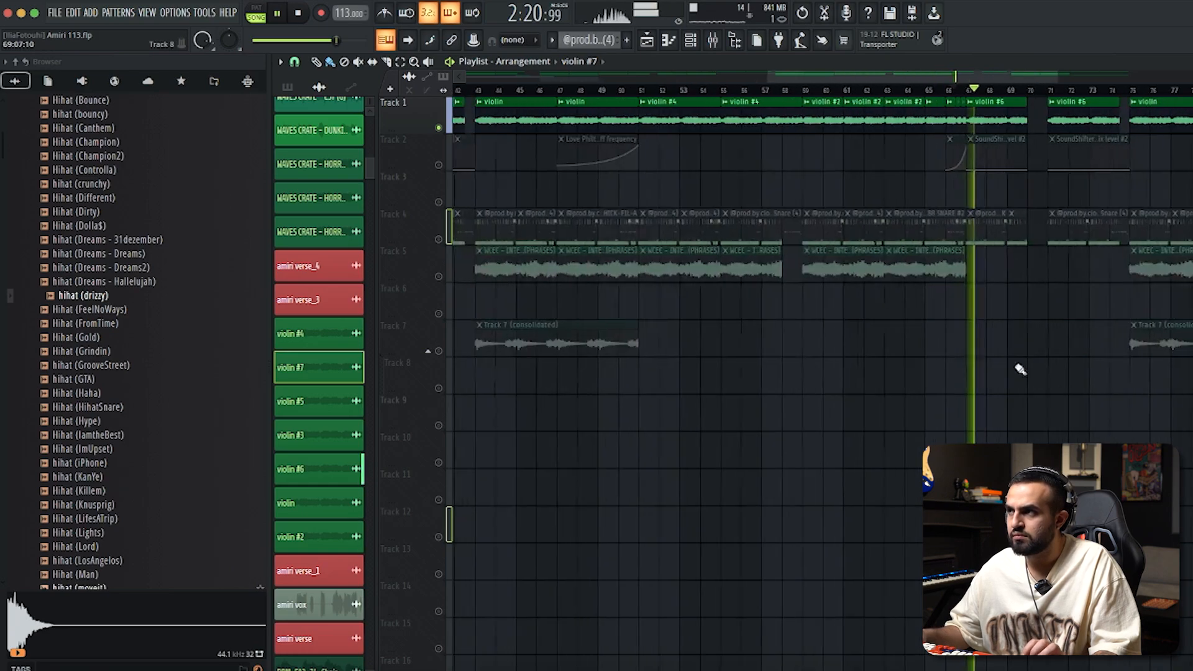
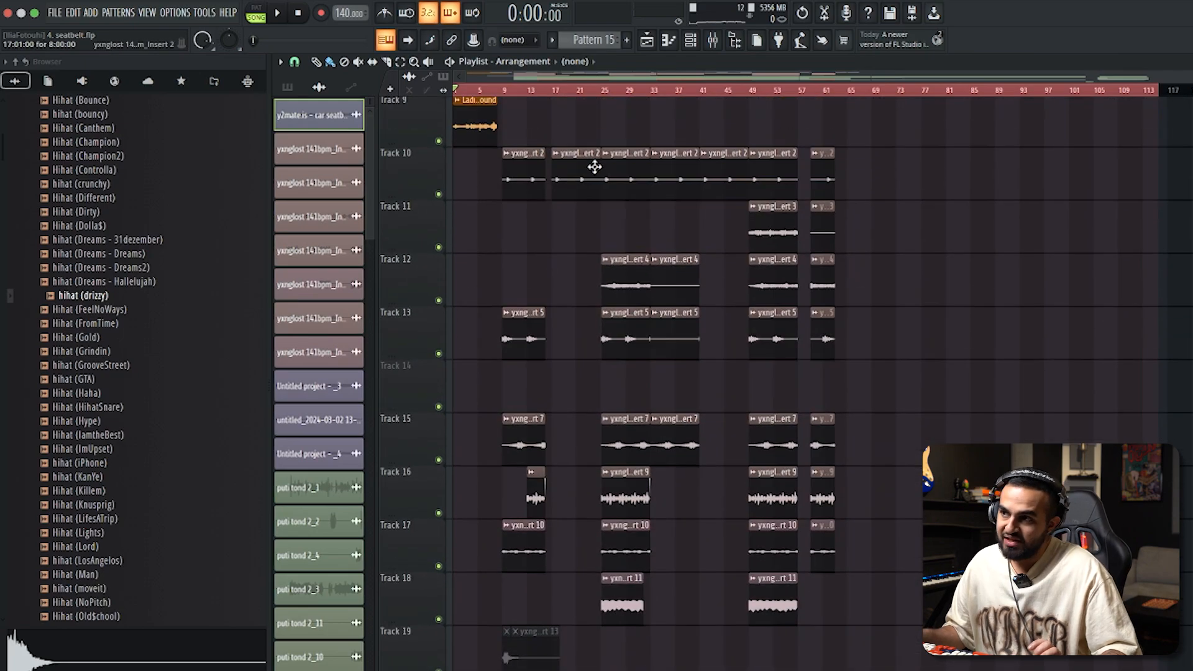
- Look over the seatbelt.flp arrangement and solo Track 9 to play the fasten-seatbelt announcement in the intro
scroll(470, 525, "up", 5)
scroll(471, 525, "up", 2)
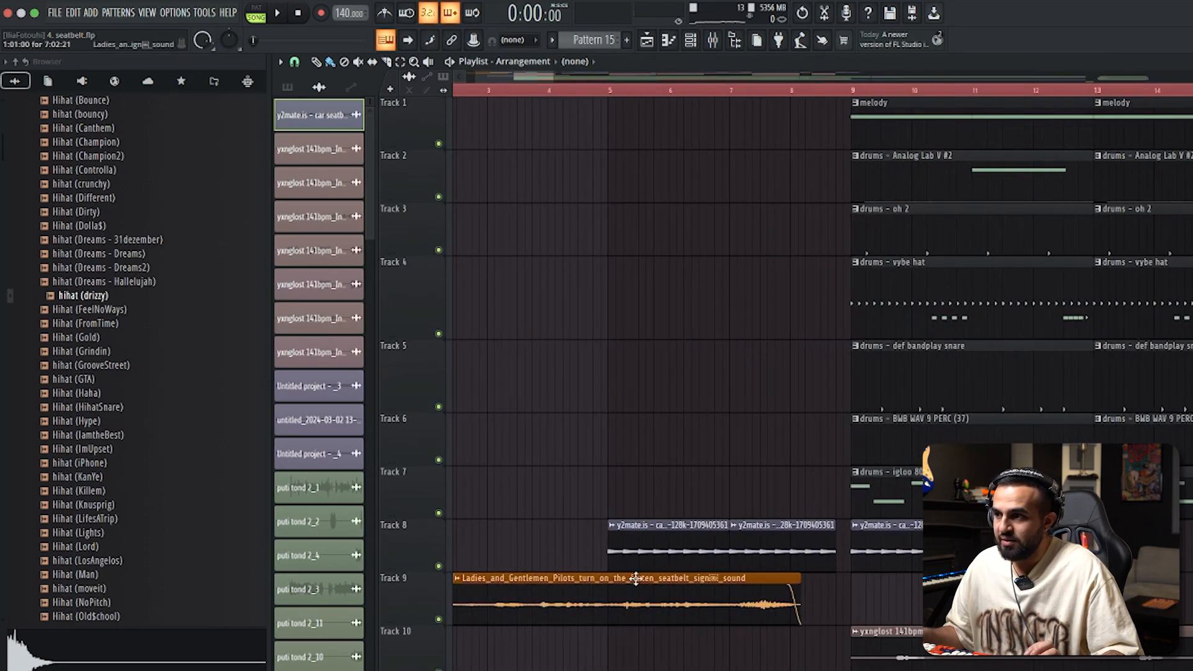
scroll(521, 549, "down", 6)
scroll(790, 486, "down", 4)
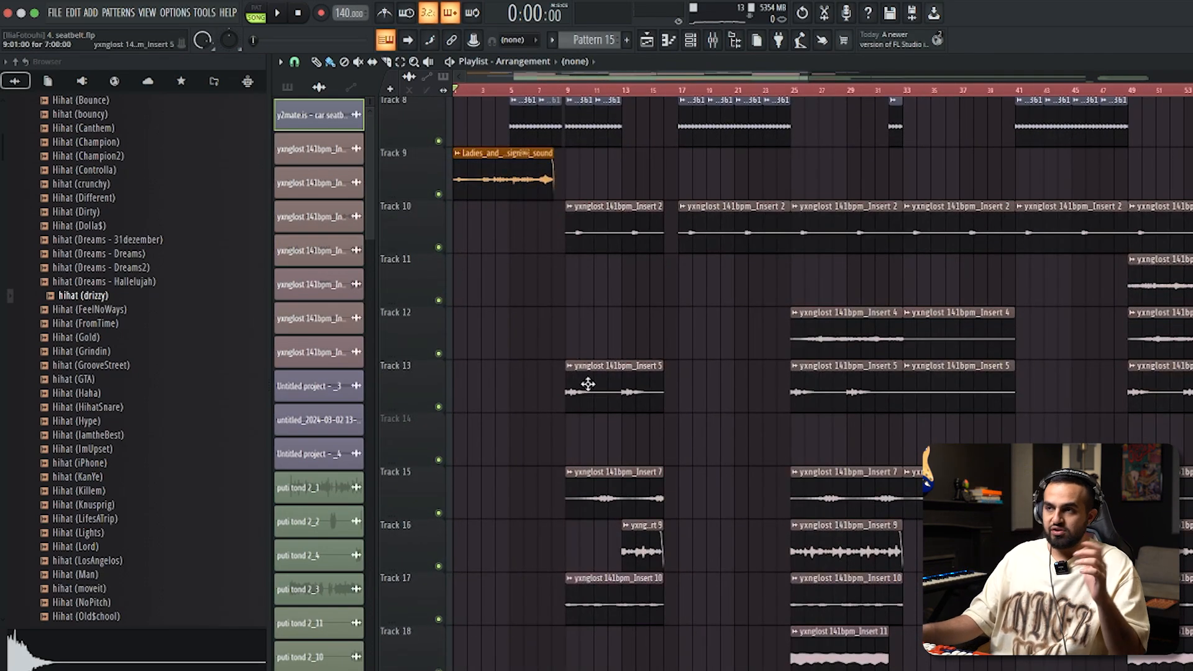
scroll(588, 384, "up", 4)
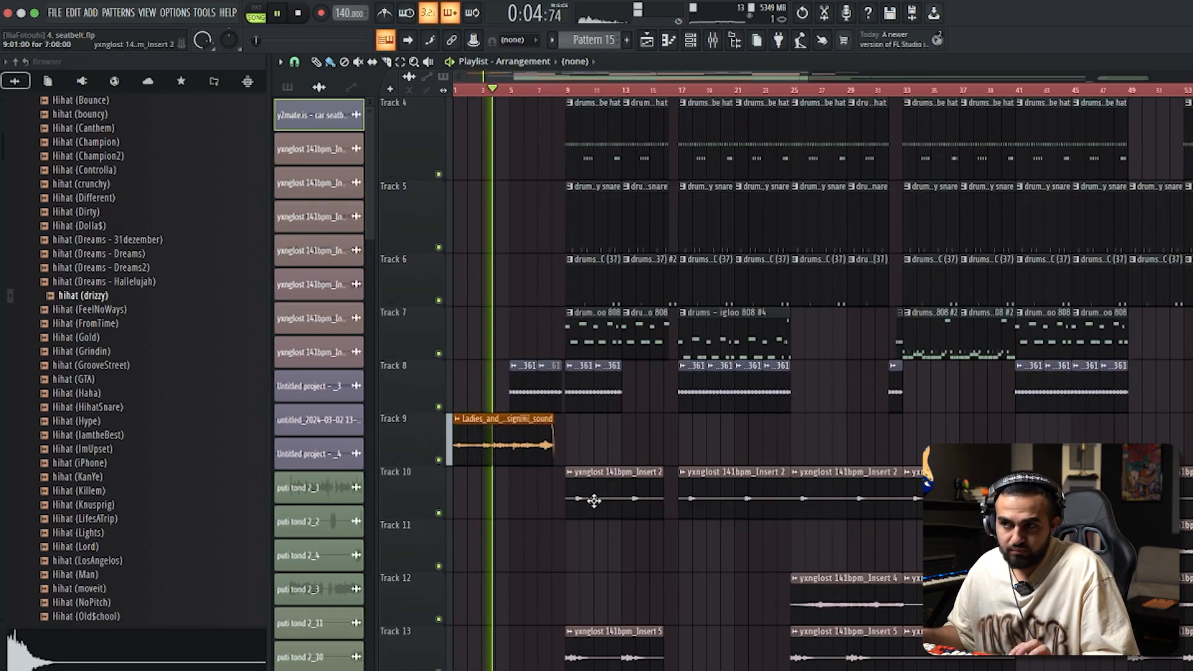
right_click(439, 459)
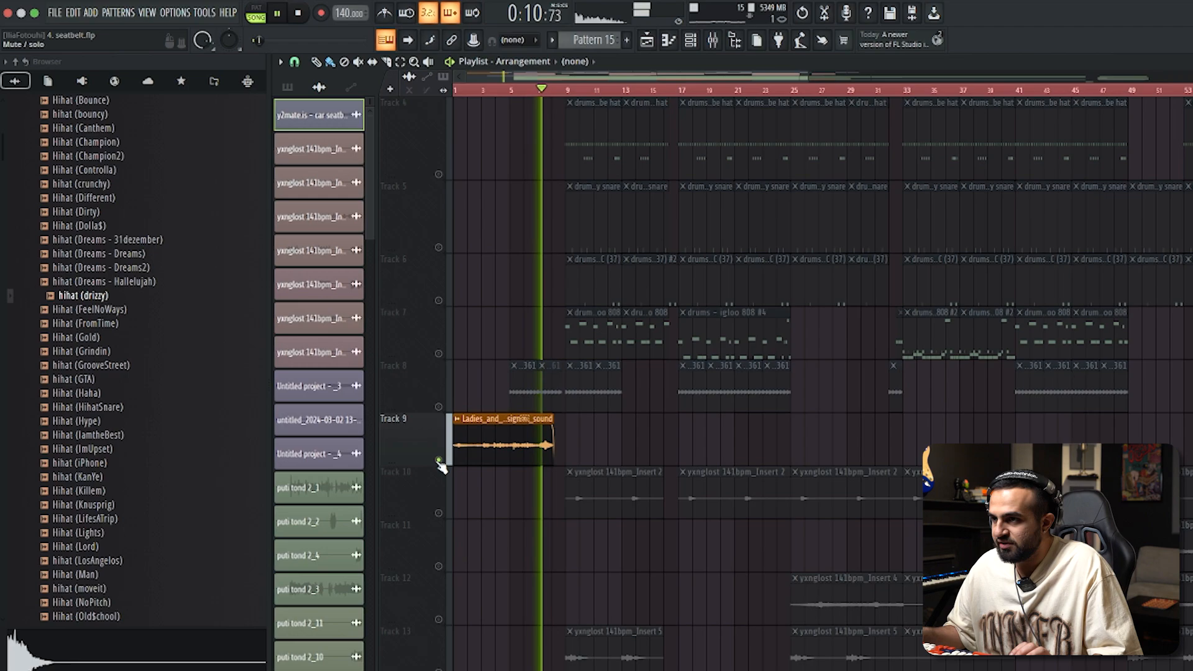
- Mute Track 9, enable Track 8 and play the car seatbelt alarm clips from bar 5
left_click(440, 461)
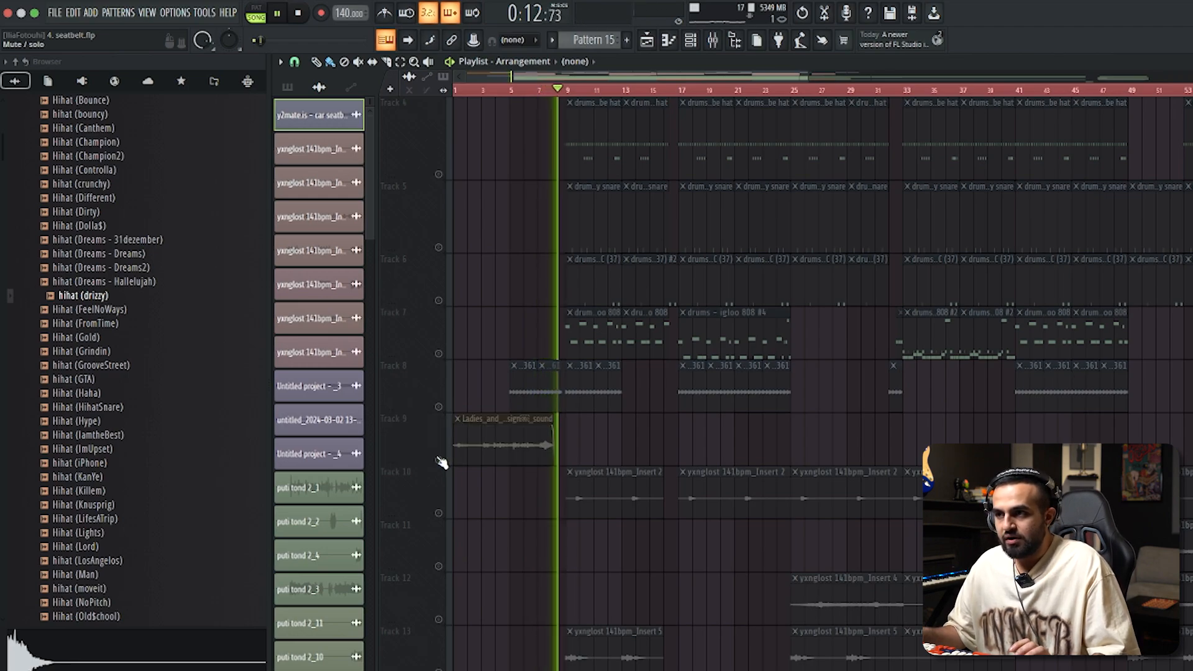
left_click(438, 407)
scroll(583, 404, "up", 4)
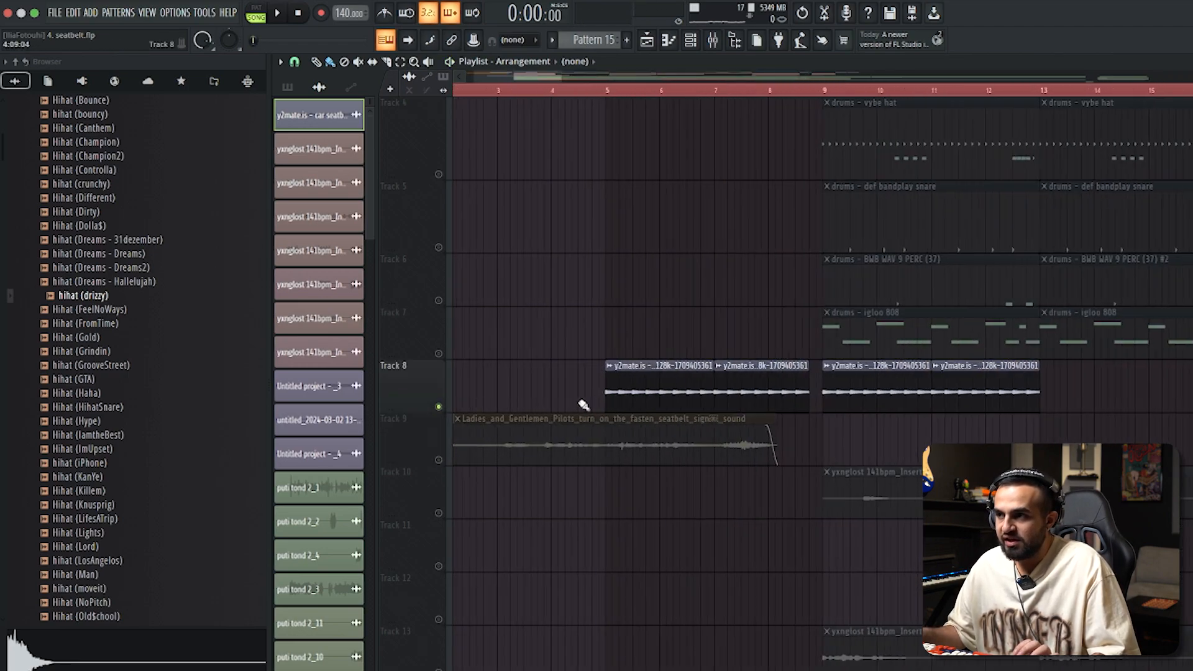
left_click(605, 89)
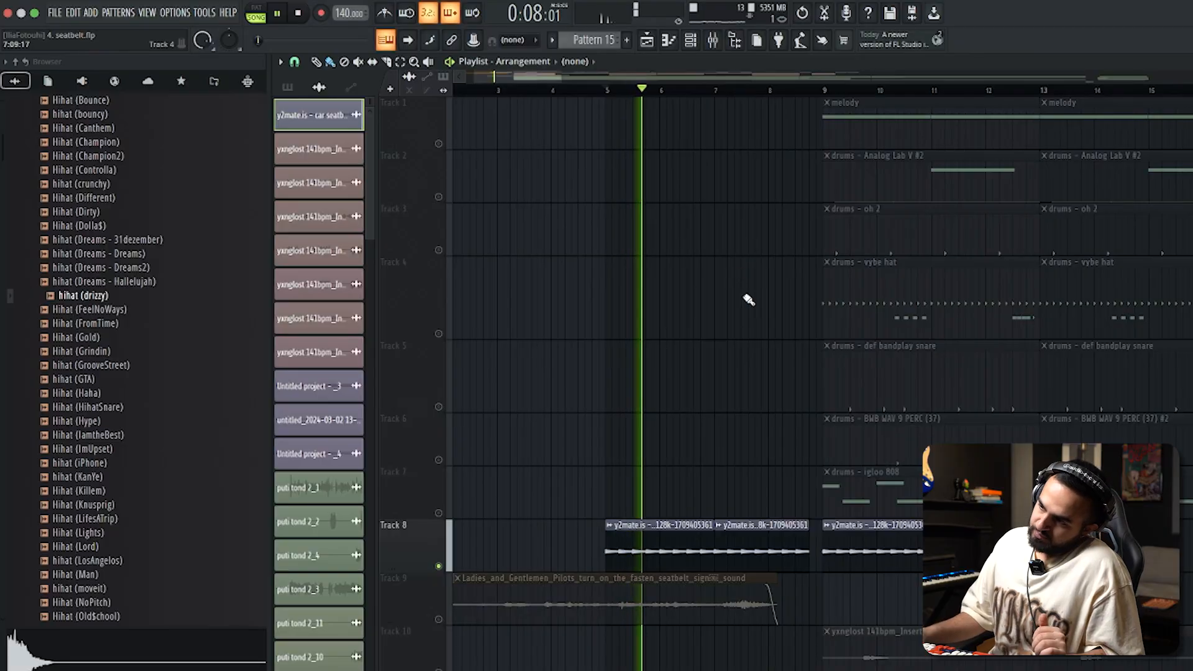
scroll(676, 354, "up", 3)
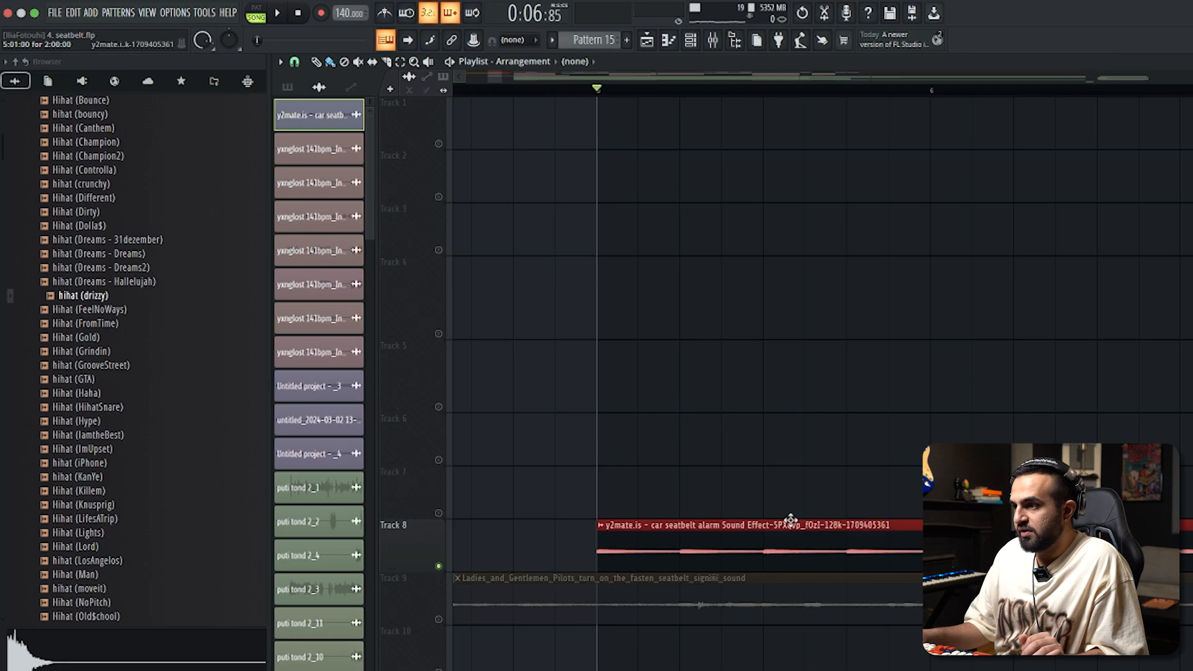
- Play the car seatbelt alarm clips from bar 5 against the metronome, switching the metronome off again during playback
scroll(790, 520, "down", 4)
scroll(894, 546, "up", 4)
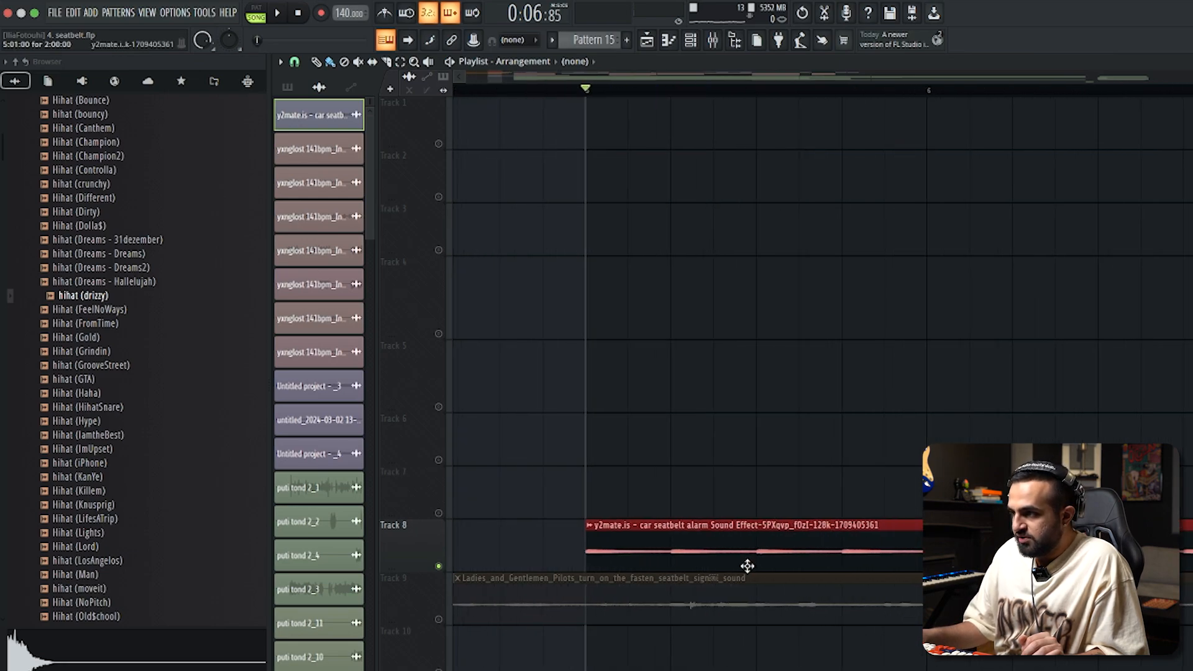
left_click(384, 14)
key("space")
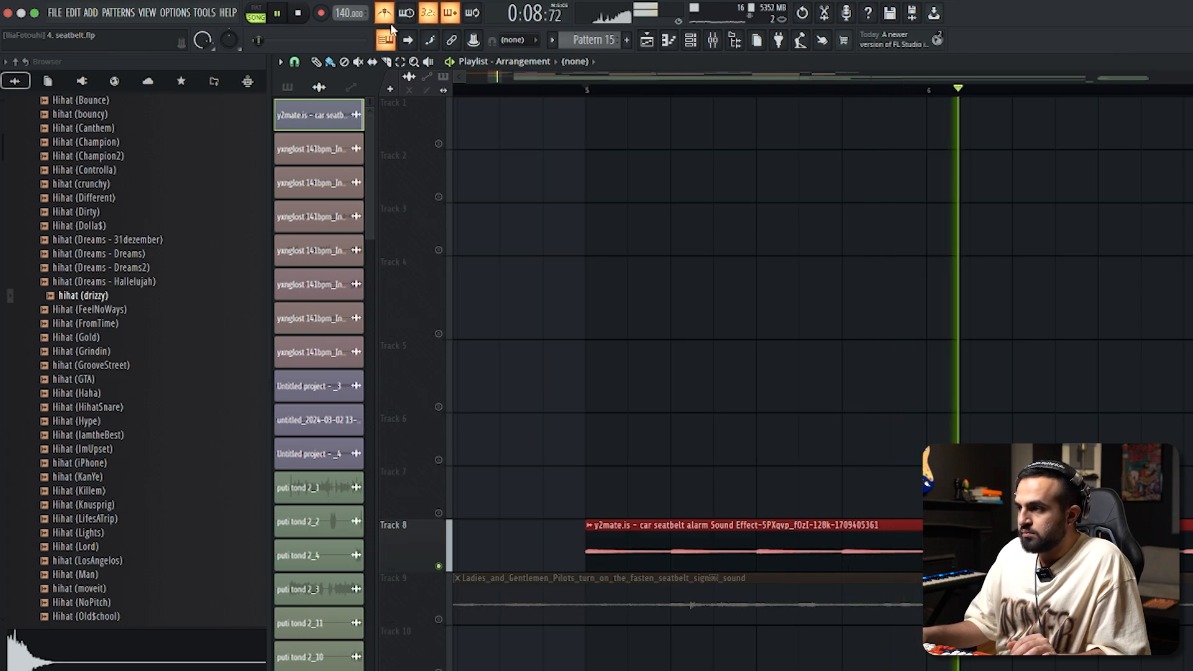
left_click(385, 13)
scroll(910, 277, "down", 6)
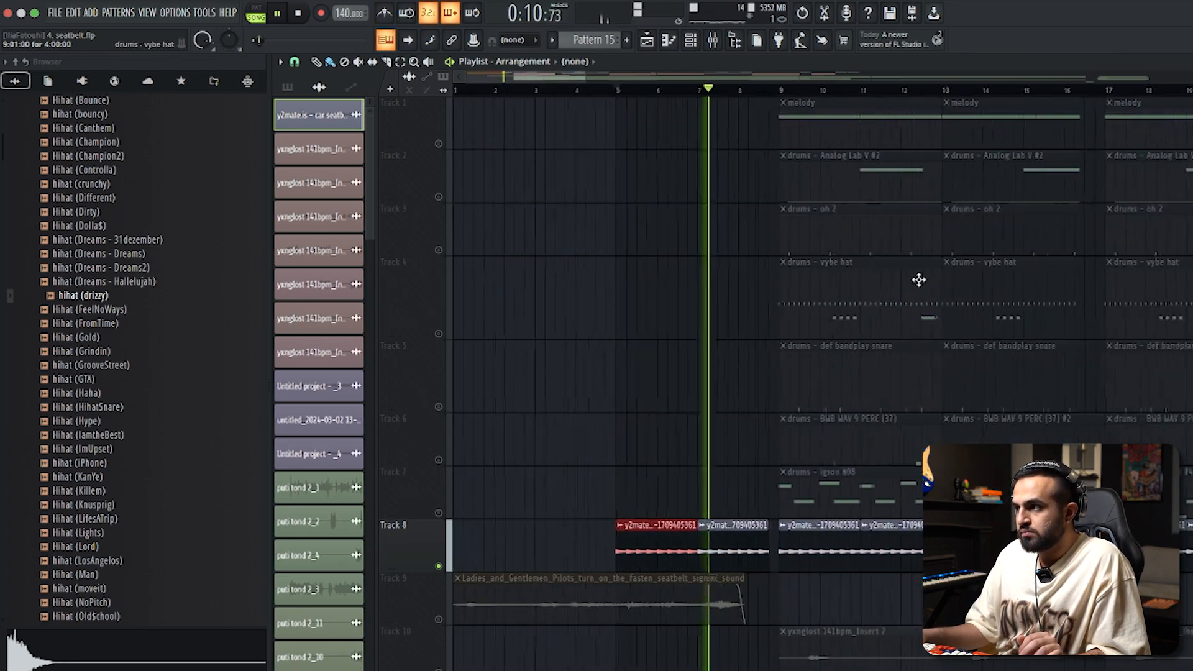
- Unmute the melody on Track 1 and the Analog Lab V #2 part on Track 2 alongside the alarm clips
scroll(596, 444, "down", 2)
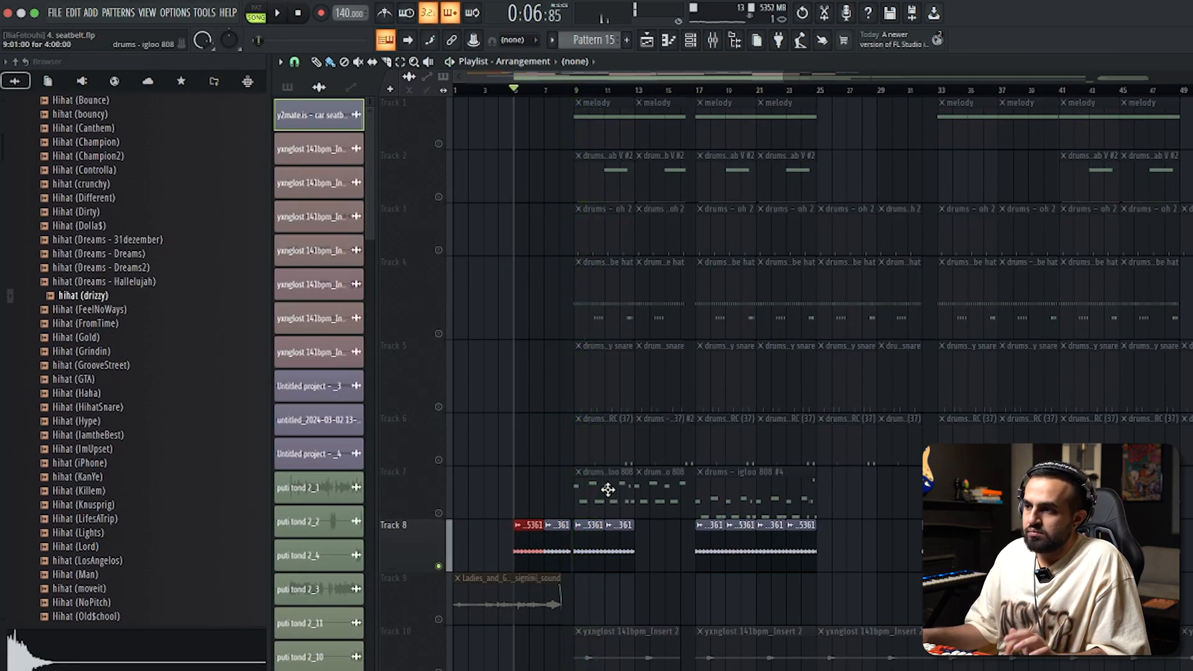
scroll(608, 489, "down", 10)
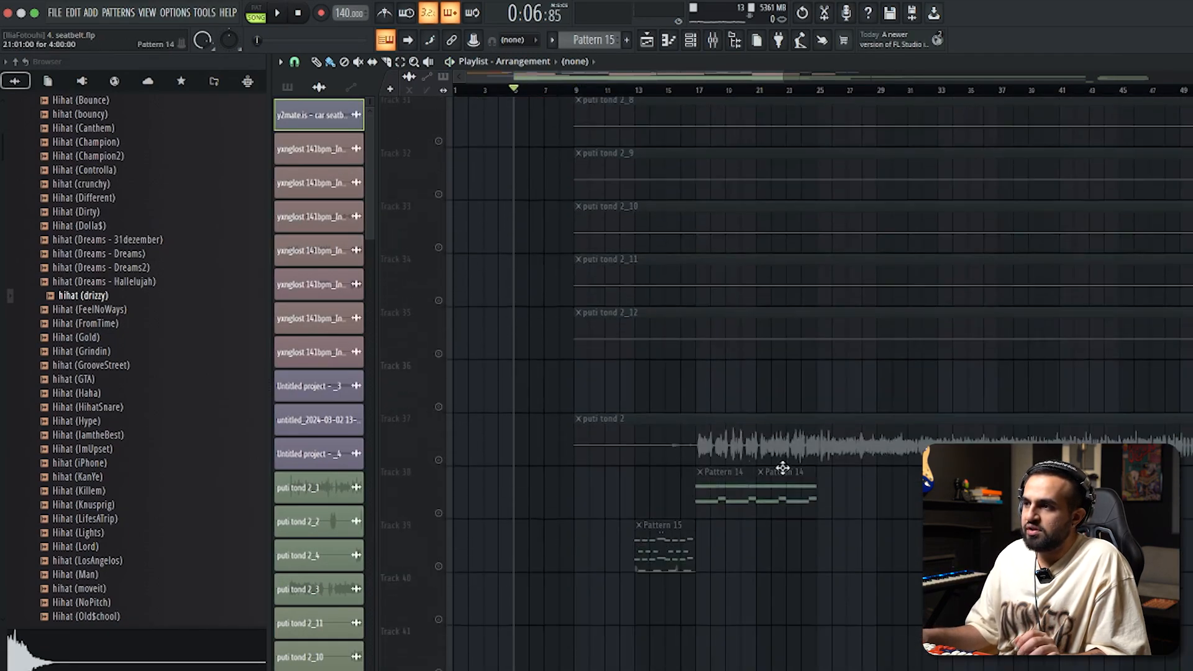
scroll(745, 480, "down", 3)
scroll(712, 479, "up", 12)
scroll(572, 282, "up", 3)
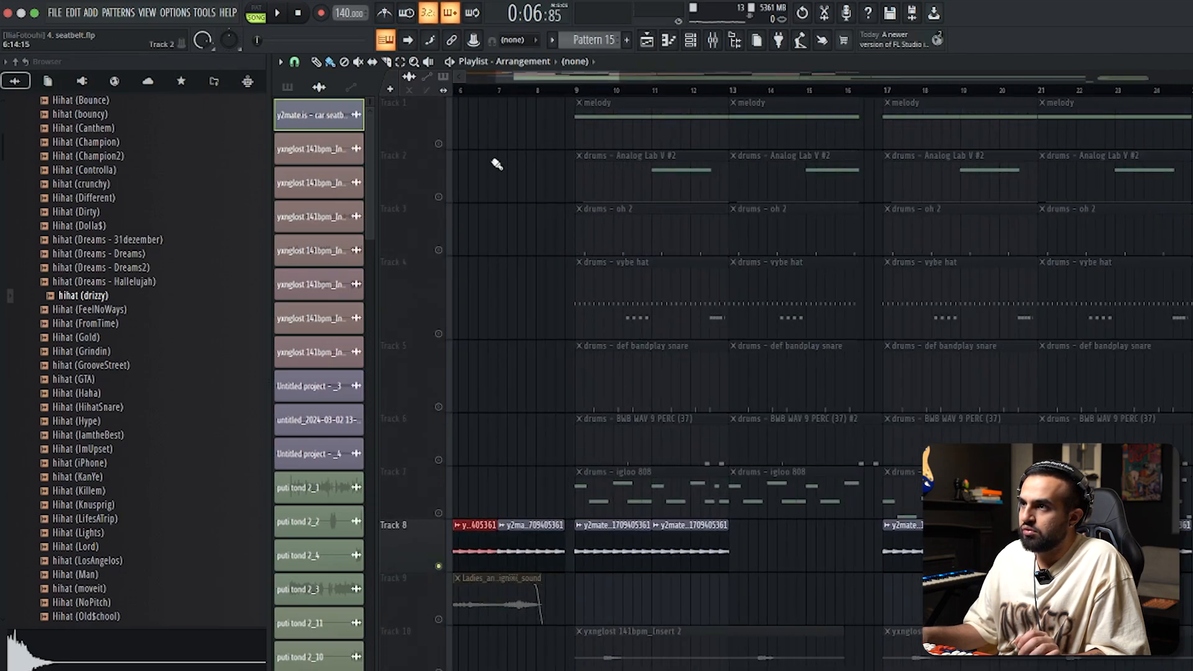
left_click(439, 144)
left_click(439, 197)
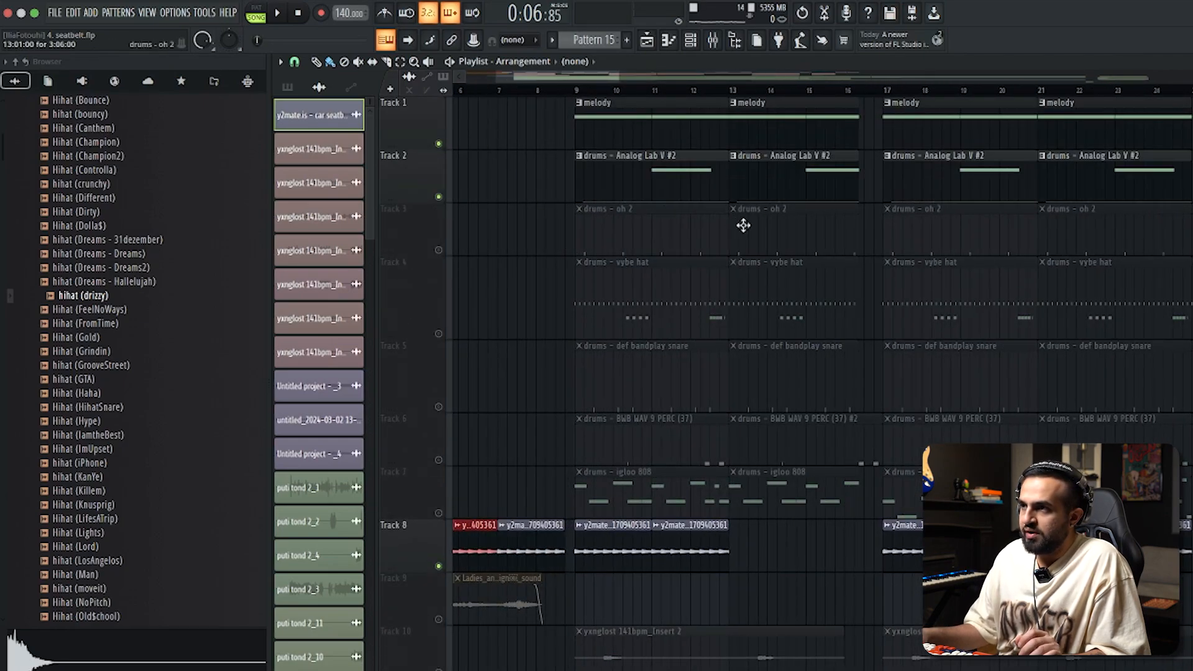
- Select the melody pattern at bar 9 and look at the Keyscape instrument behind it
scroll(600, 157, "up", 3)
left_click(609, 128)
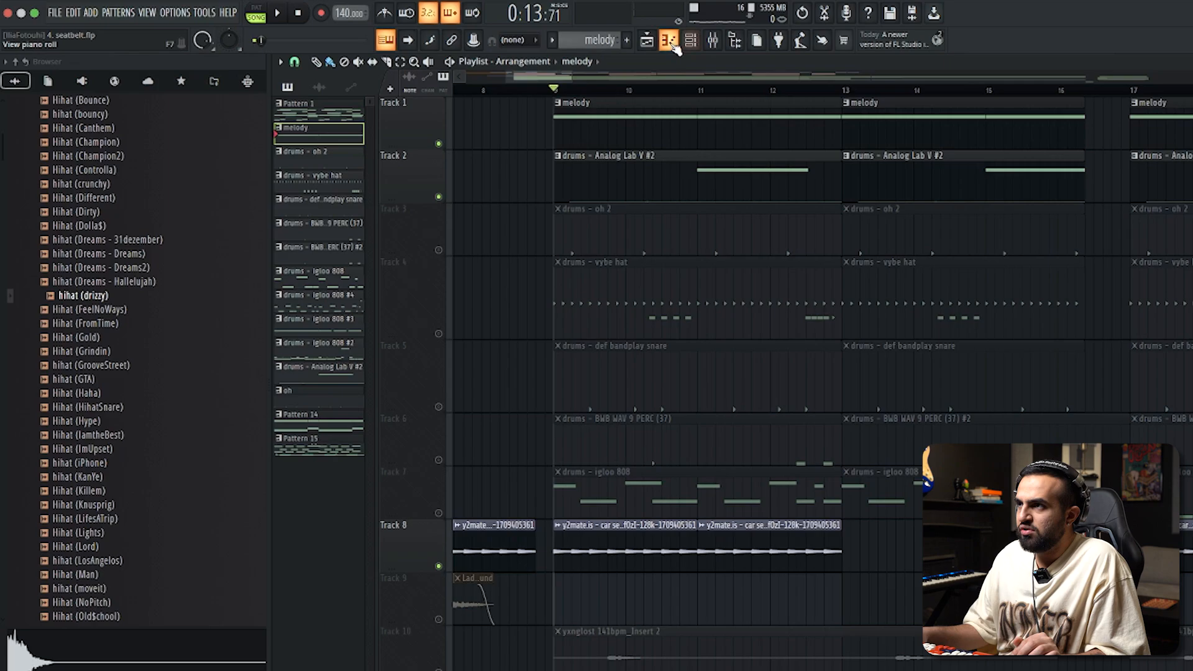
left_click(692, 41)
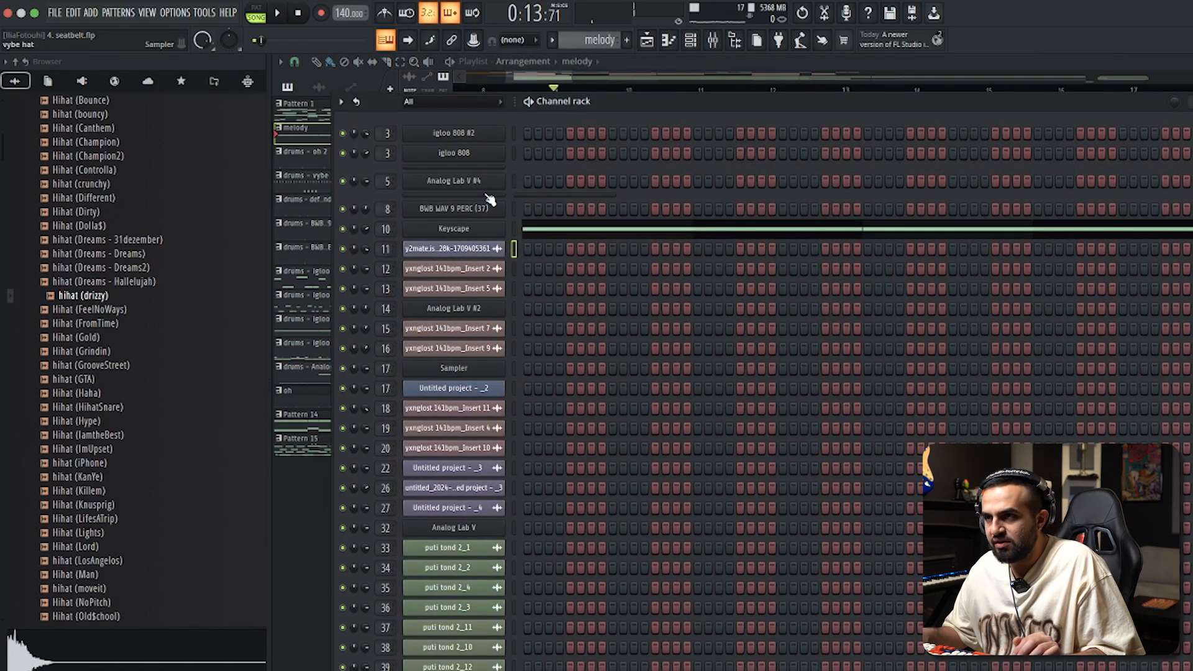
left_click(495, 231)
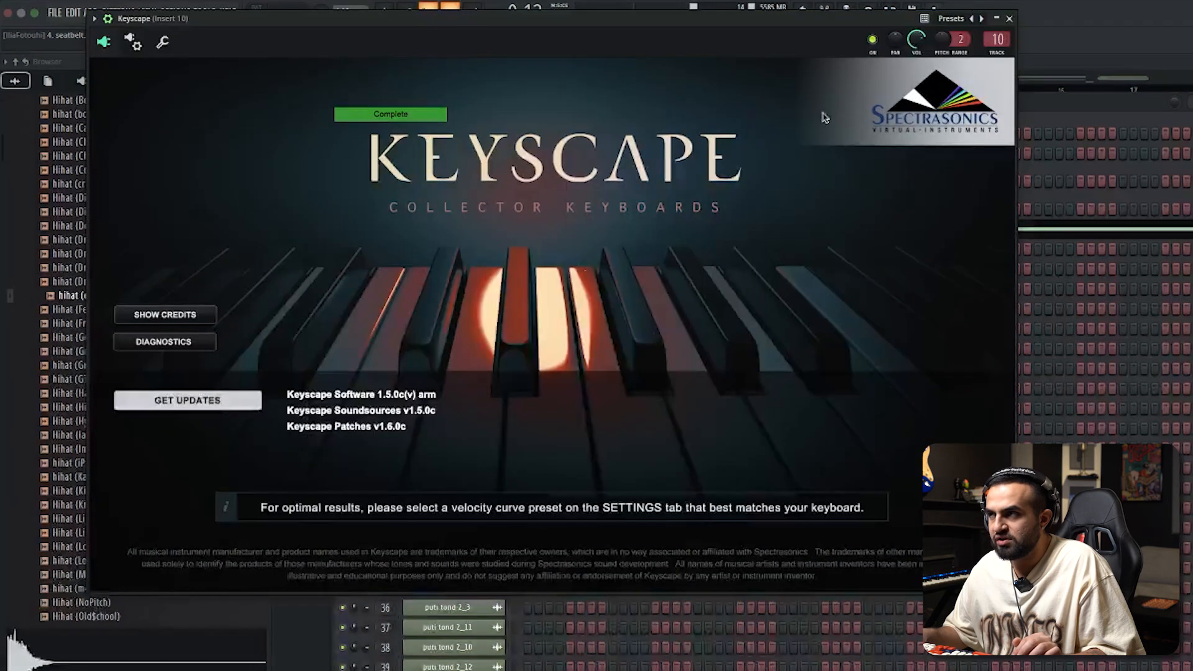
left_click(1008, 18)
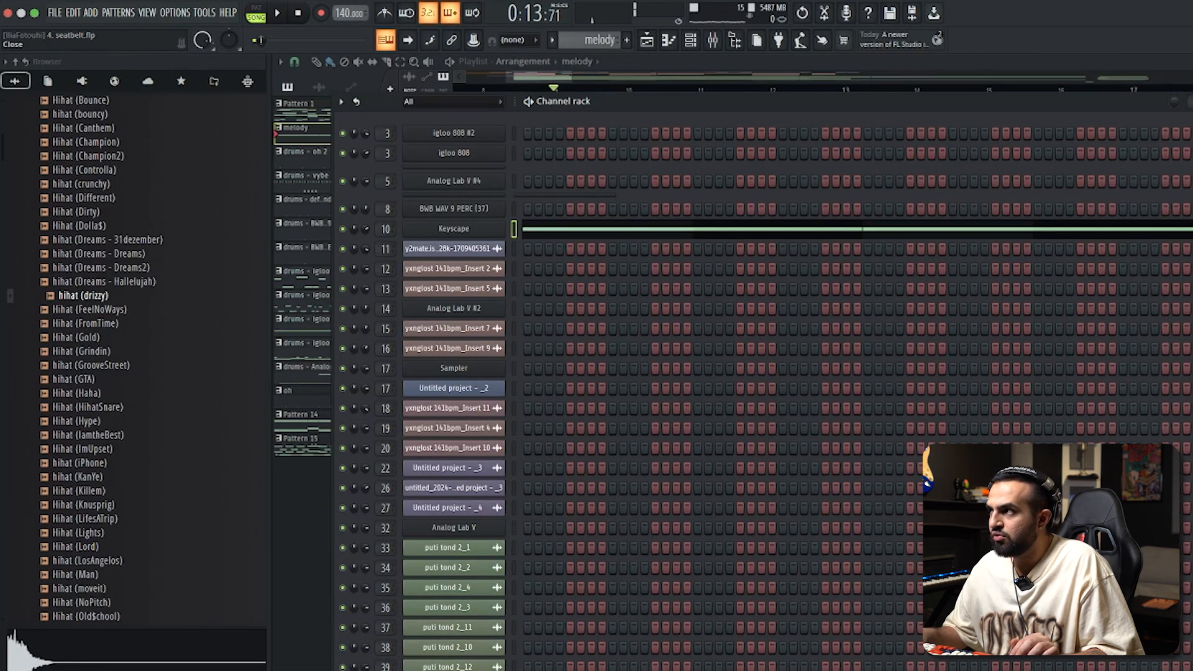
left_click(1191, 102)
- Examine the melody pattern's long Keyscape notes in the piano roll while playing them
double_click(609, 123)
scroll(575, 269, "down", 11)
scroll(577, 272, "up", 1)
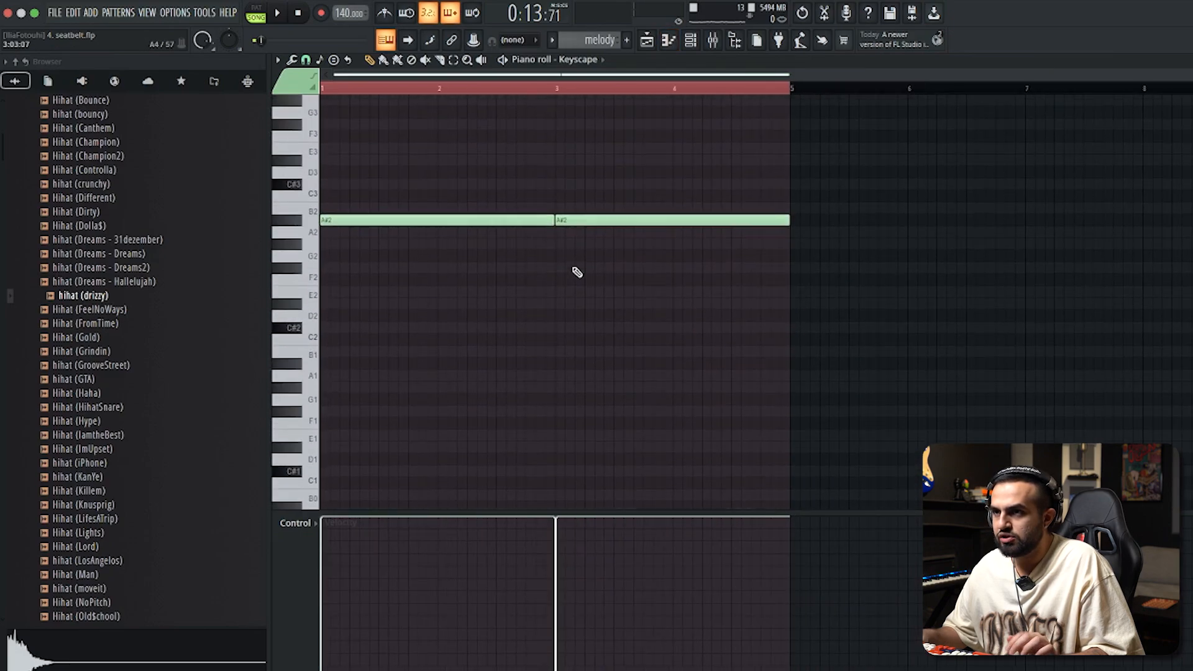
key("space")
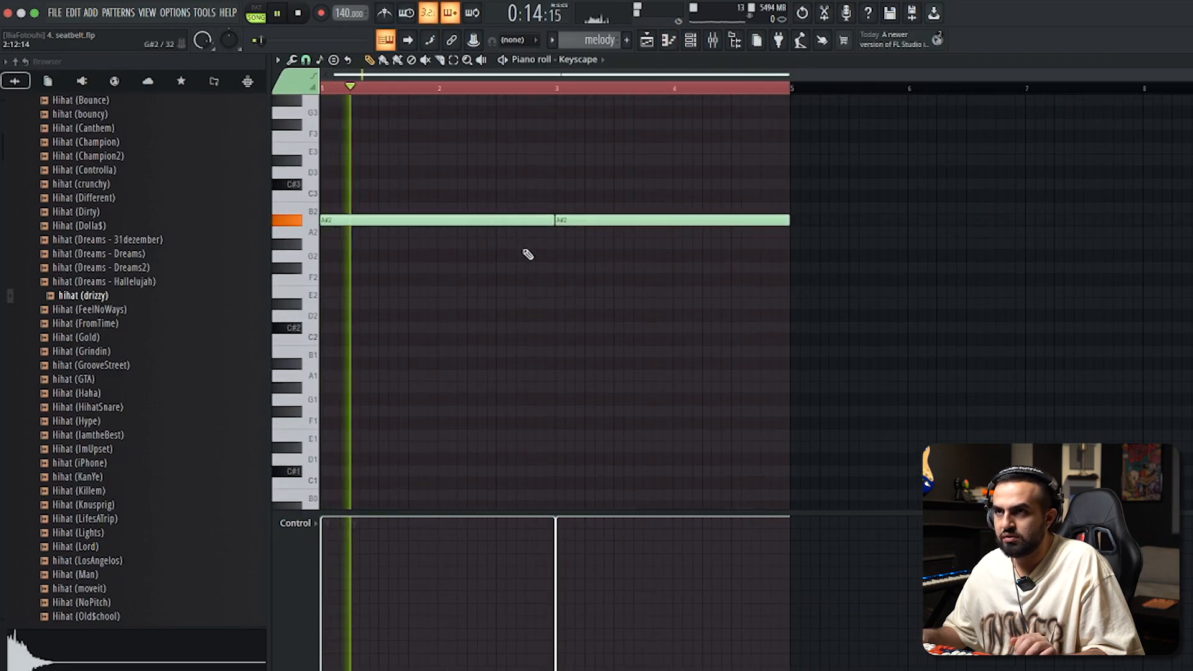
- Examine the Pro-Q 3 equalizer curve on mixer Insert 10 during playback and return to the playlist
left_click(726, 41)
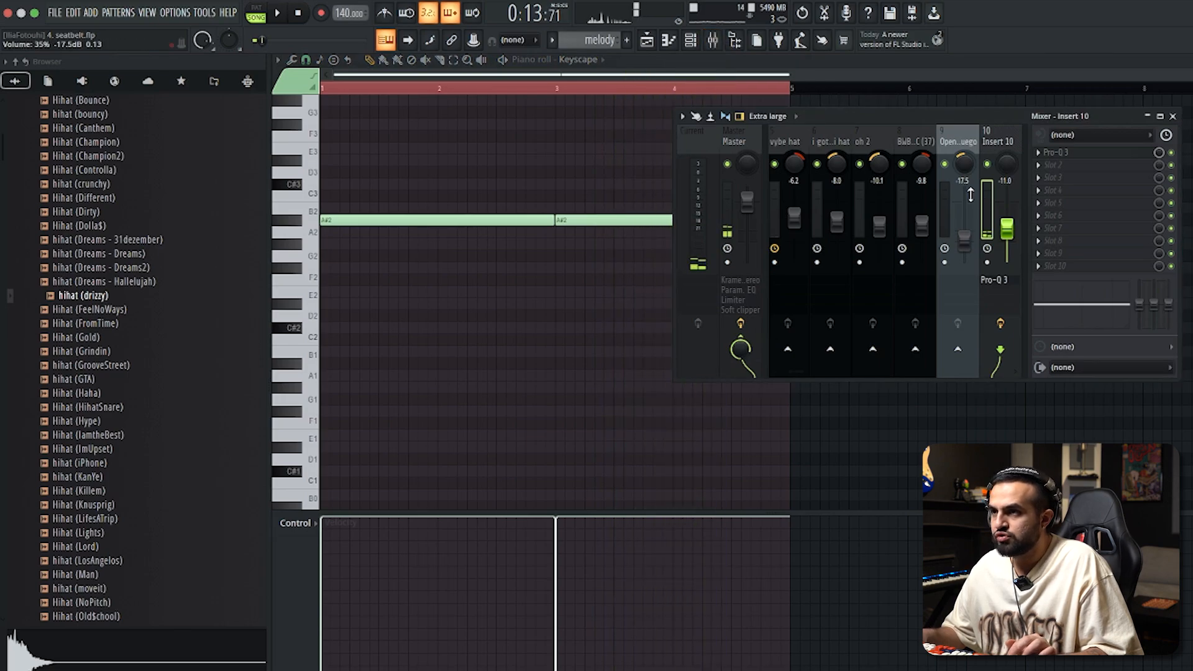
left_click(1055, 152)
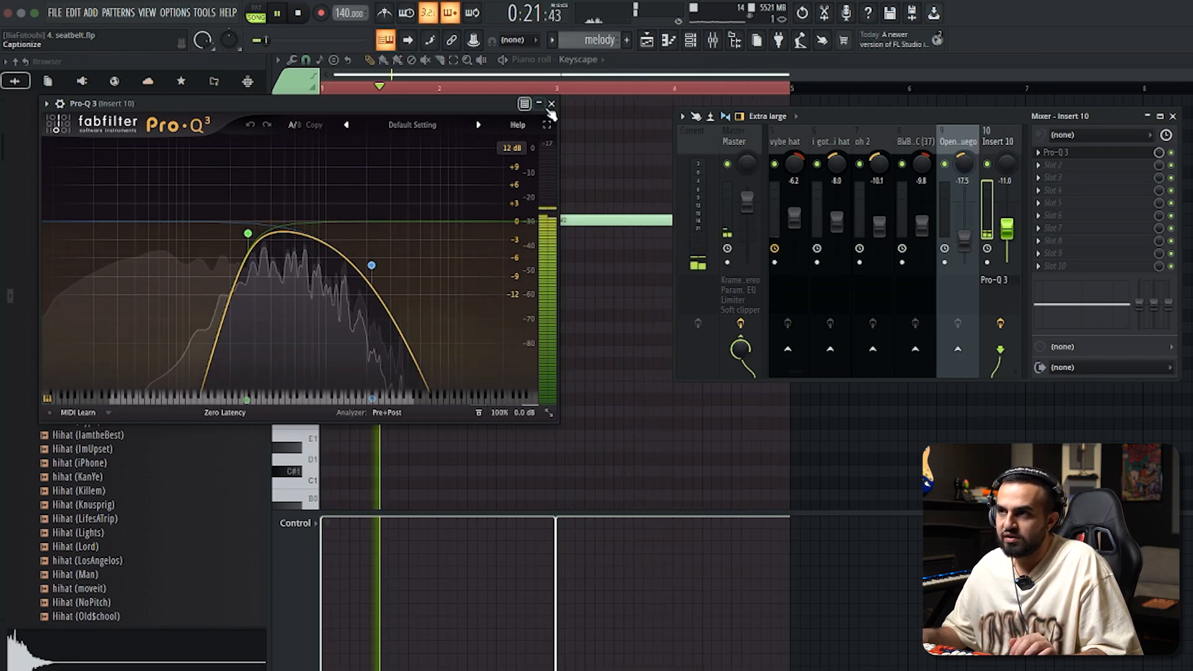
left_click(551, 103)
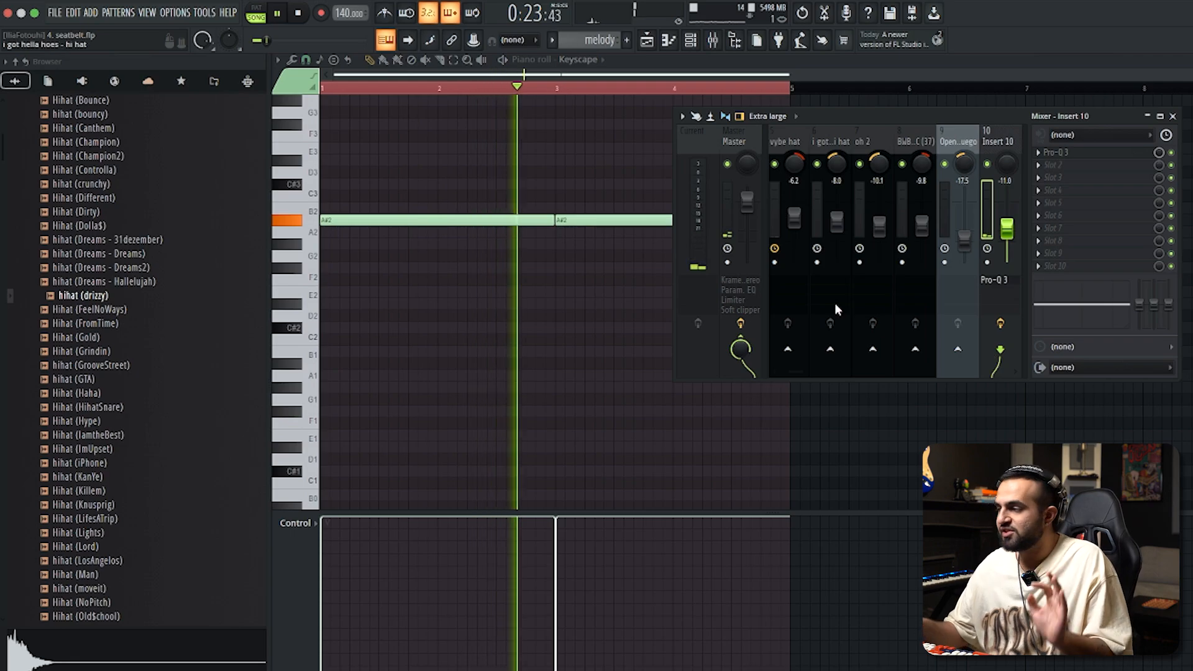
key("F5")
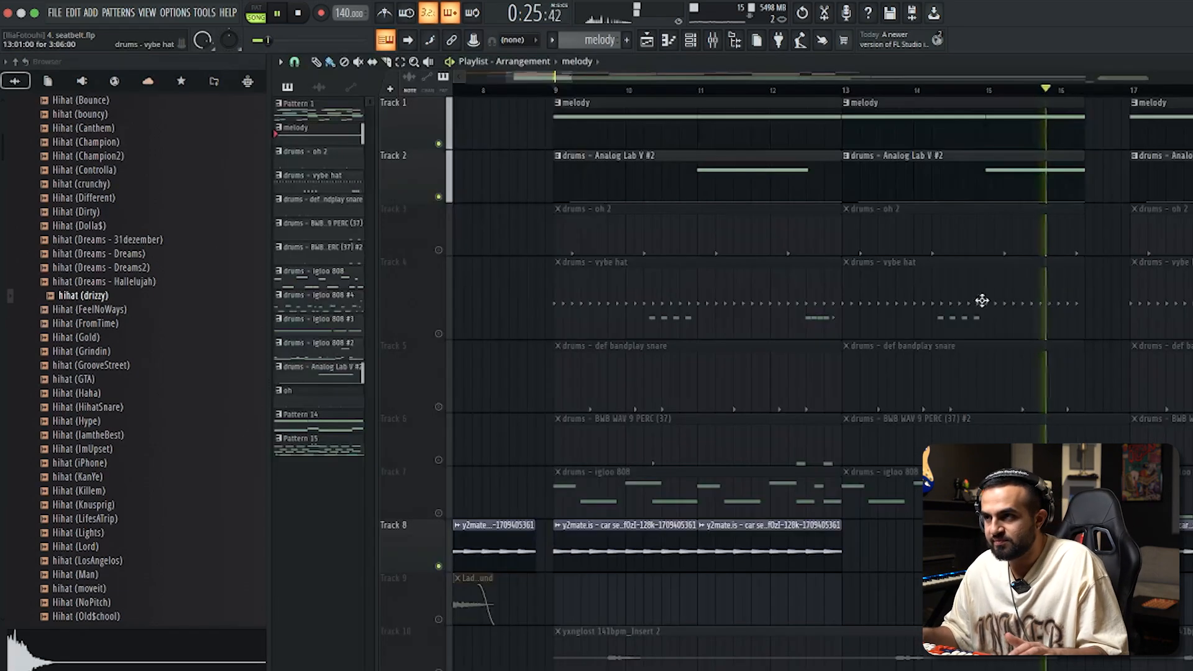
- Inspect the drums - Analog Lab V #2 pattern's note and the Crystal Bells preset in its Analog Lab V instrument
double_click(663, 180)
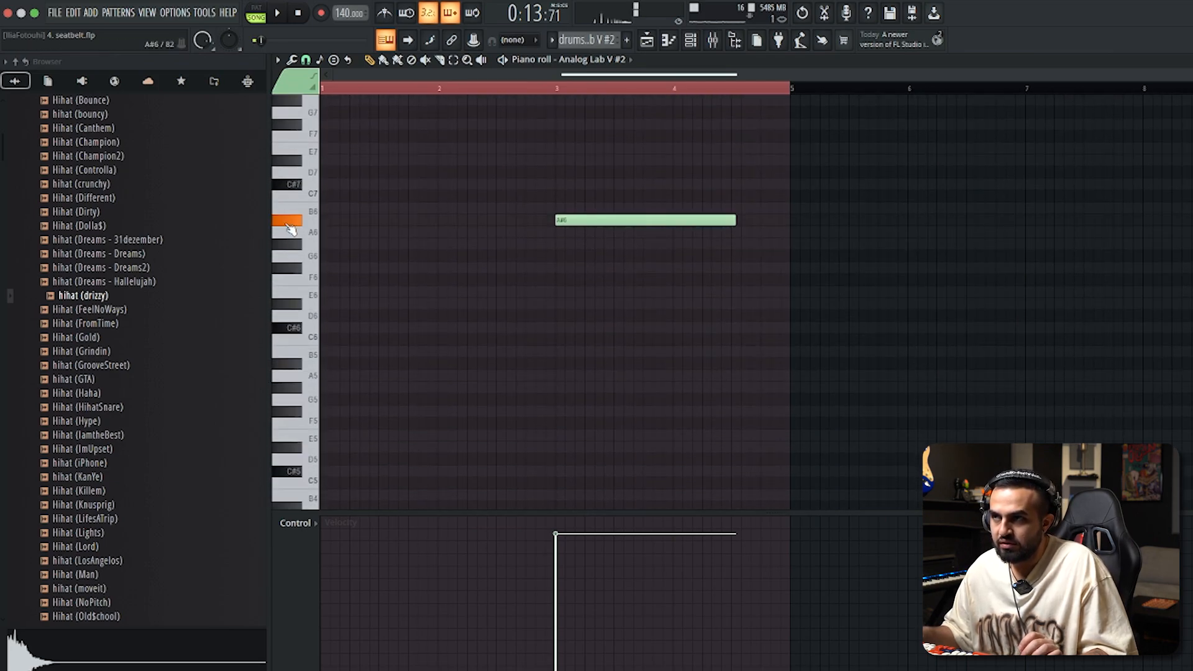
left_click(700, 37)
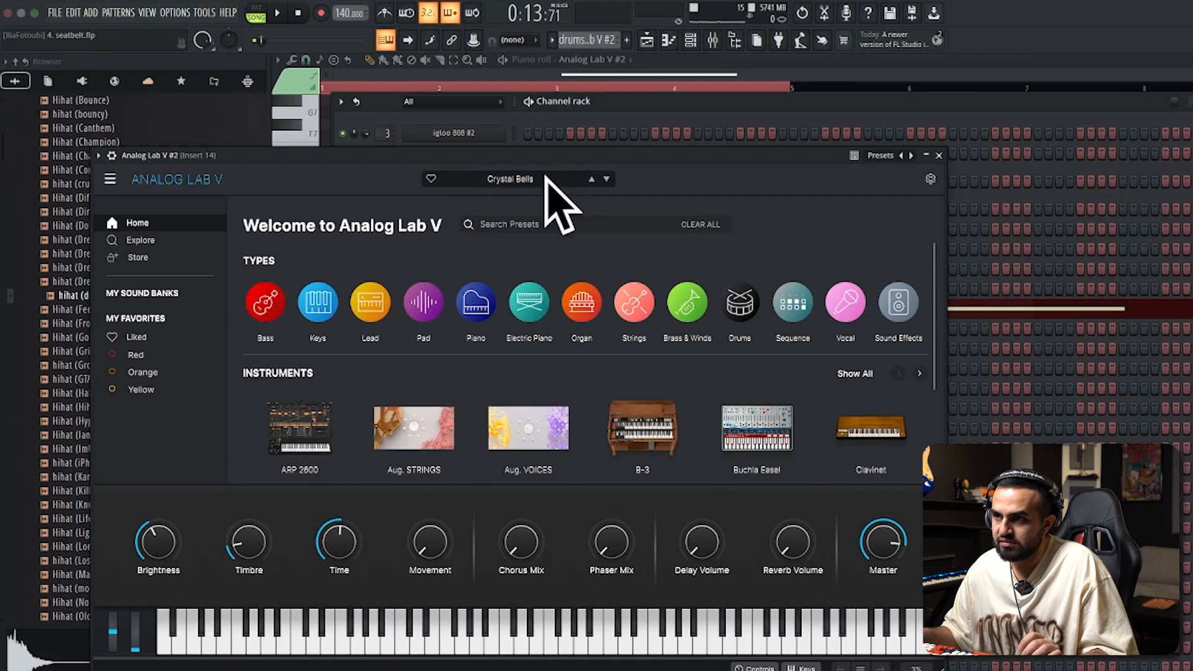
left_click(939, 156)
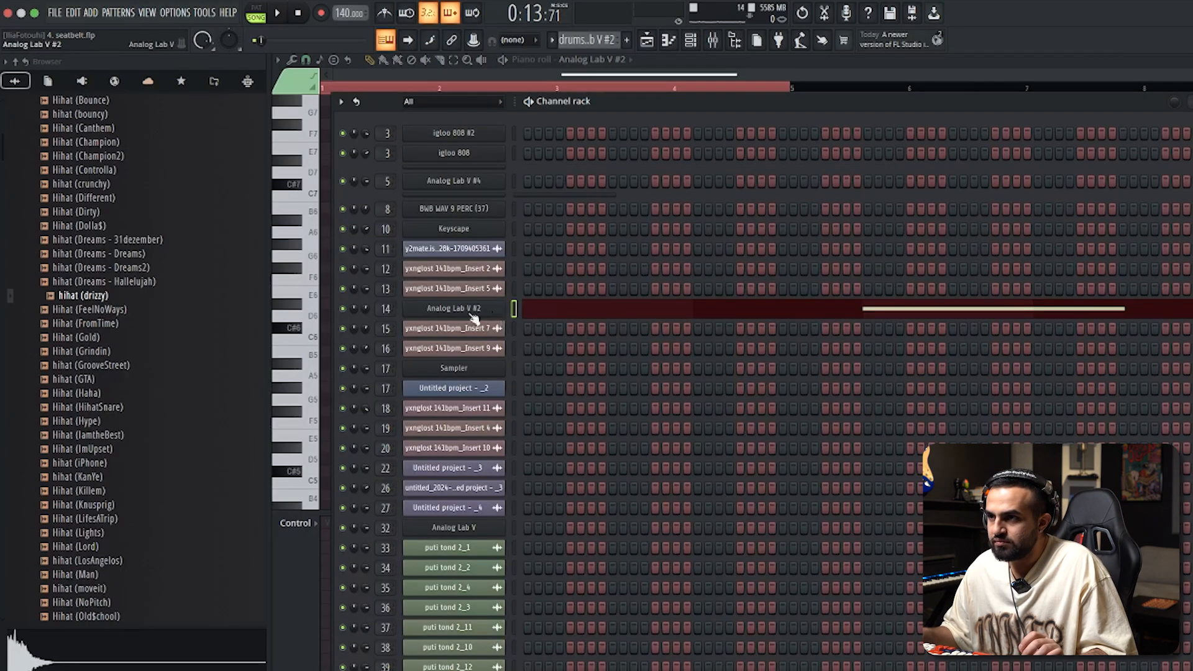
- Play the Analog Lab V #2 bell note in the piano roll and return to the playlist
left_click(598, 310)
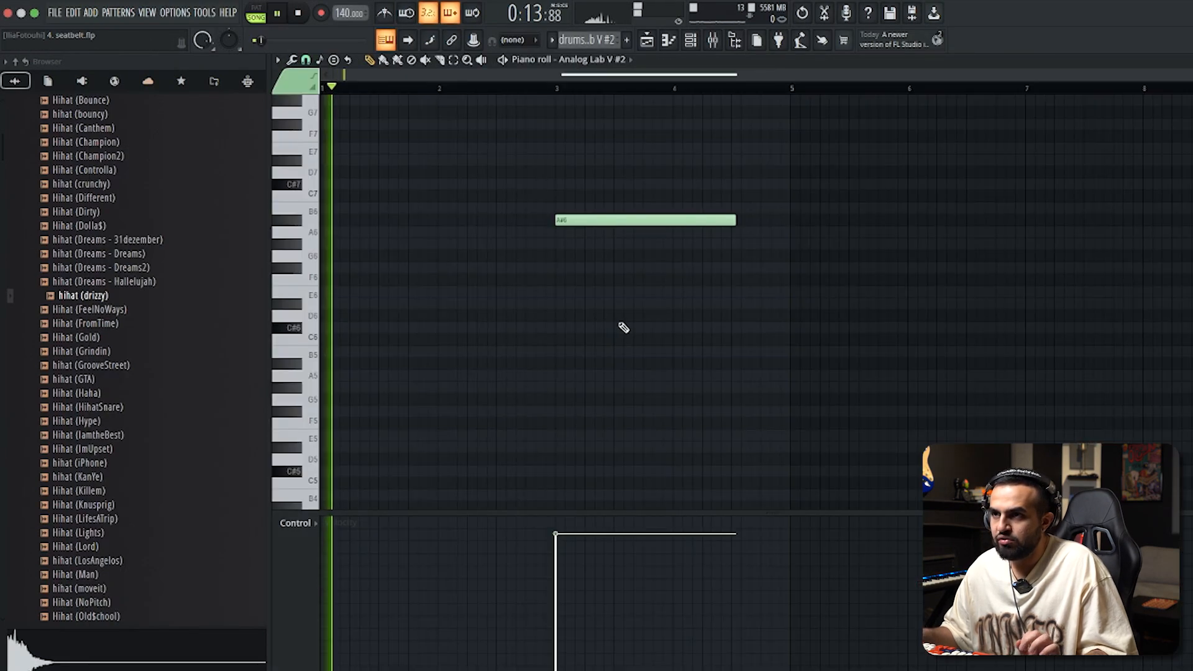
scroll(611, 326, "up", 5)
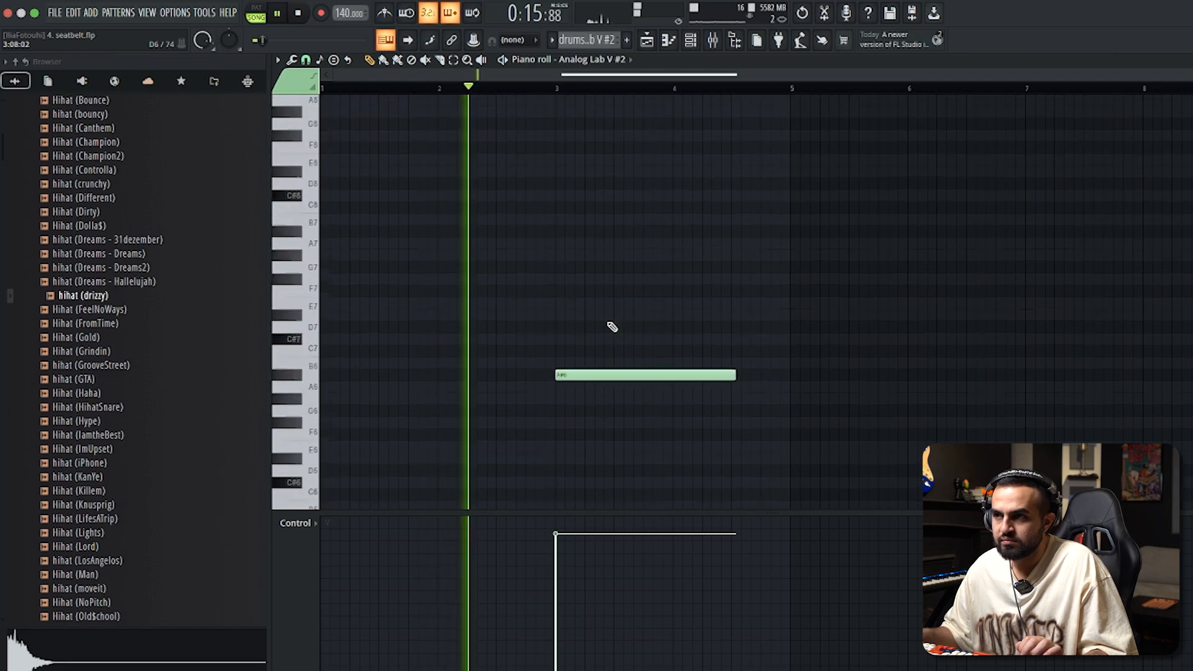
scroll(611, 327, "down", 3)
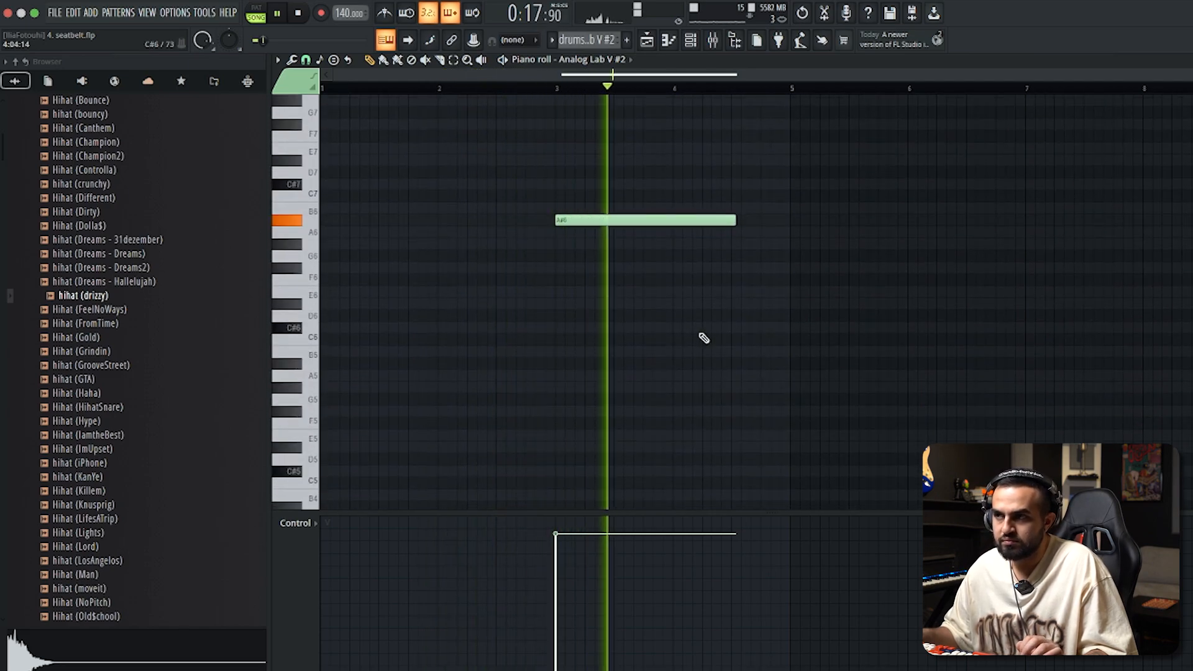
key("Escape")
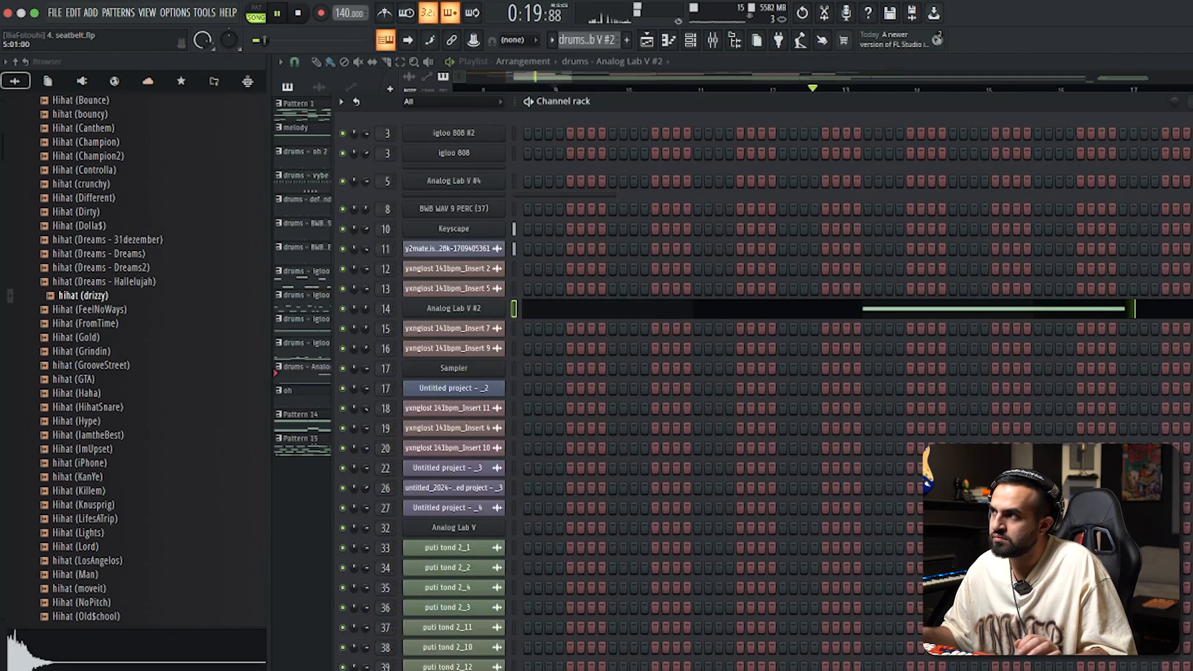
key("Escape")
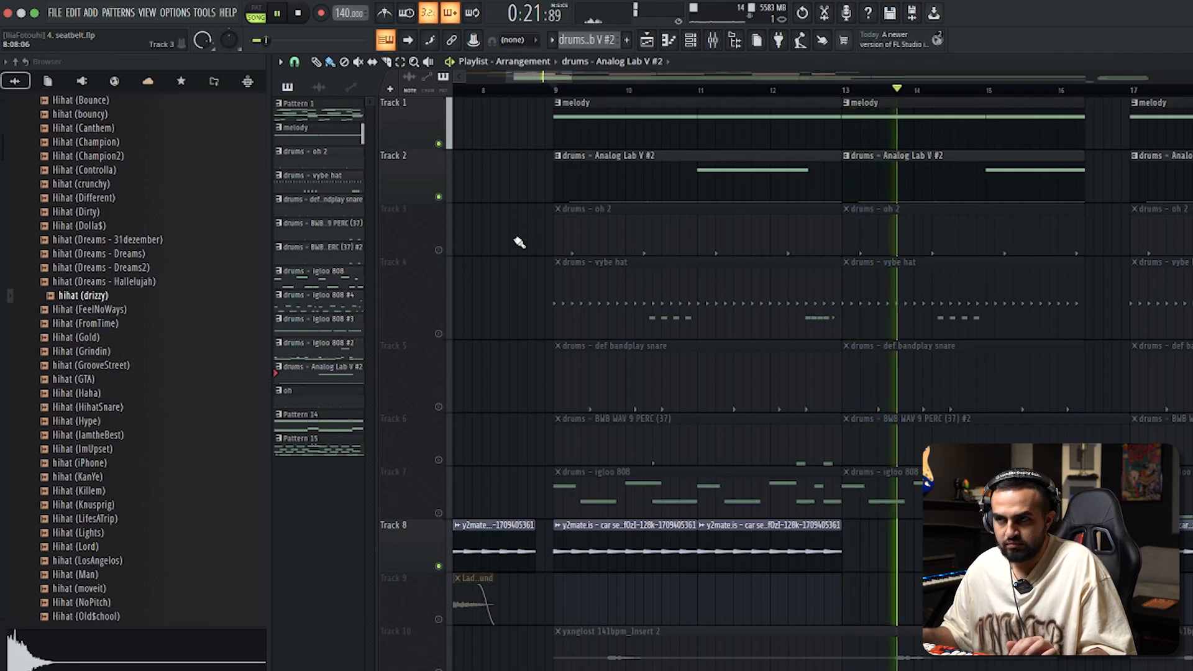
- Unmute the vybe hat on Track 4 and the snare on Track 5, playing the hi-hat pattern in the piano roll
key("space")
key("space")
key("space")
left_click(438, 250)
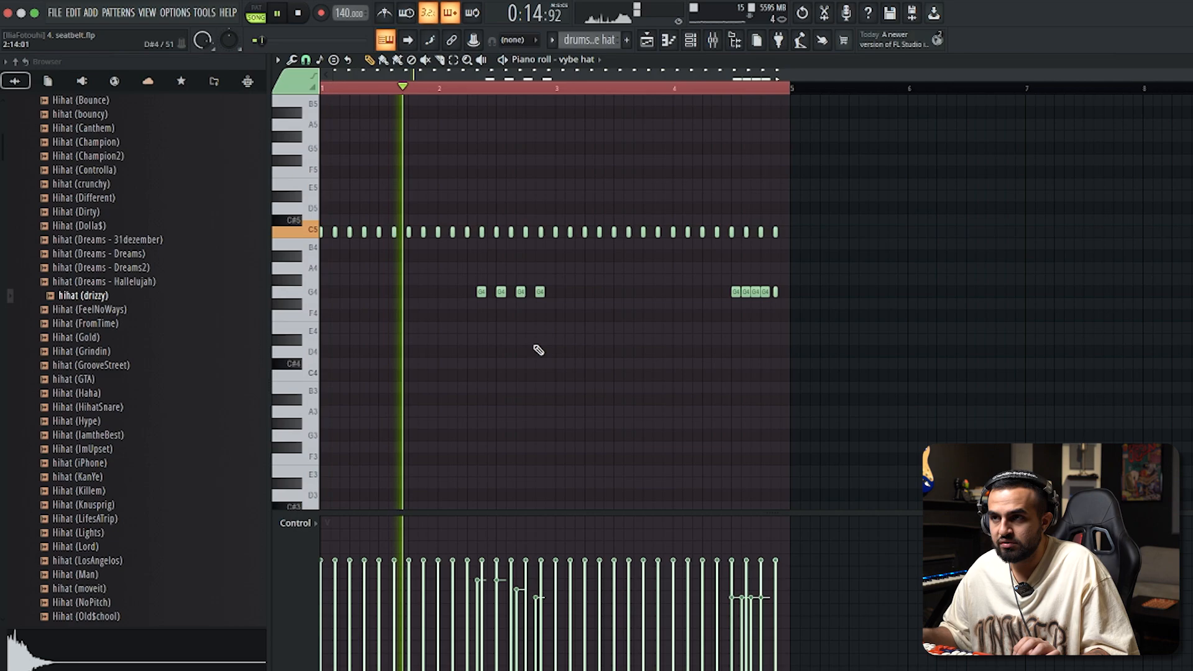
scroll(513, 347, "up", 5)
scroll(477, 346, "down", 8)
key("Escape")
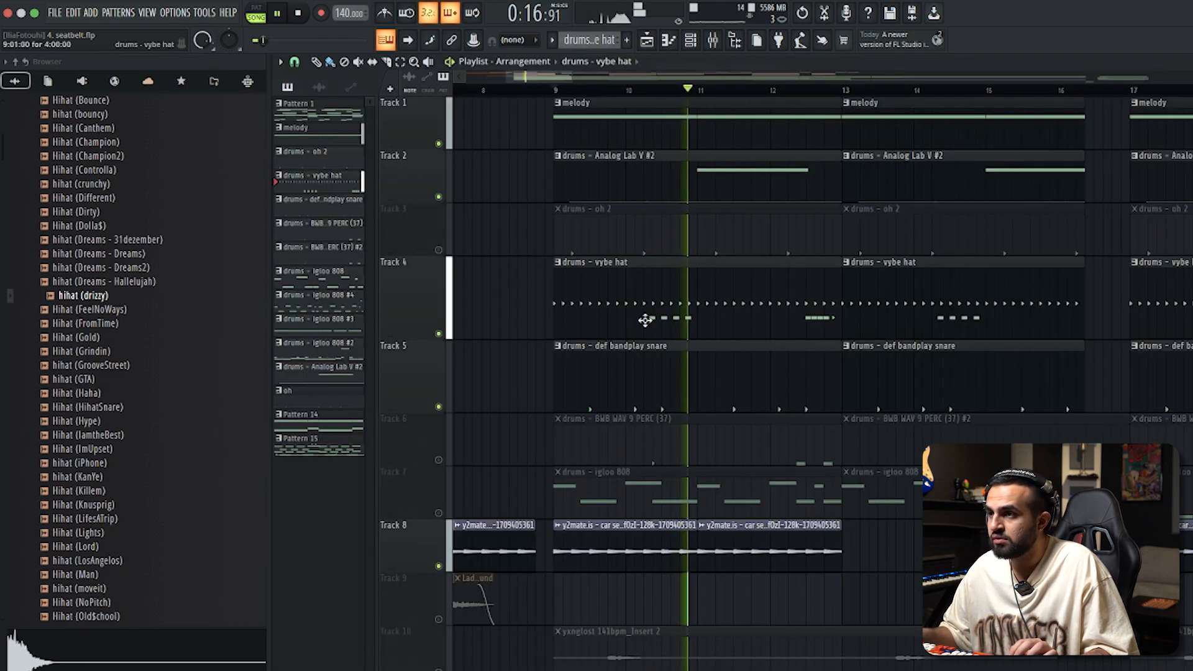
- Mute the Track 5 snare and play the vybe hat pattern up close in the piano roll, examining its C5 and G4 hits
left_click(439, 406)
double_click(644, 277)
scroll(490, 296, "down", 2)
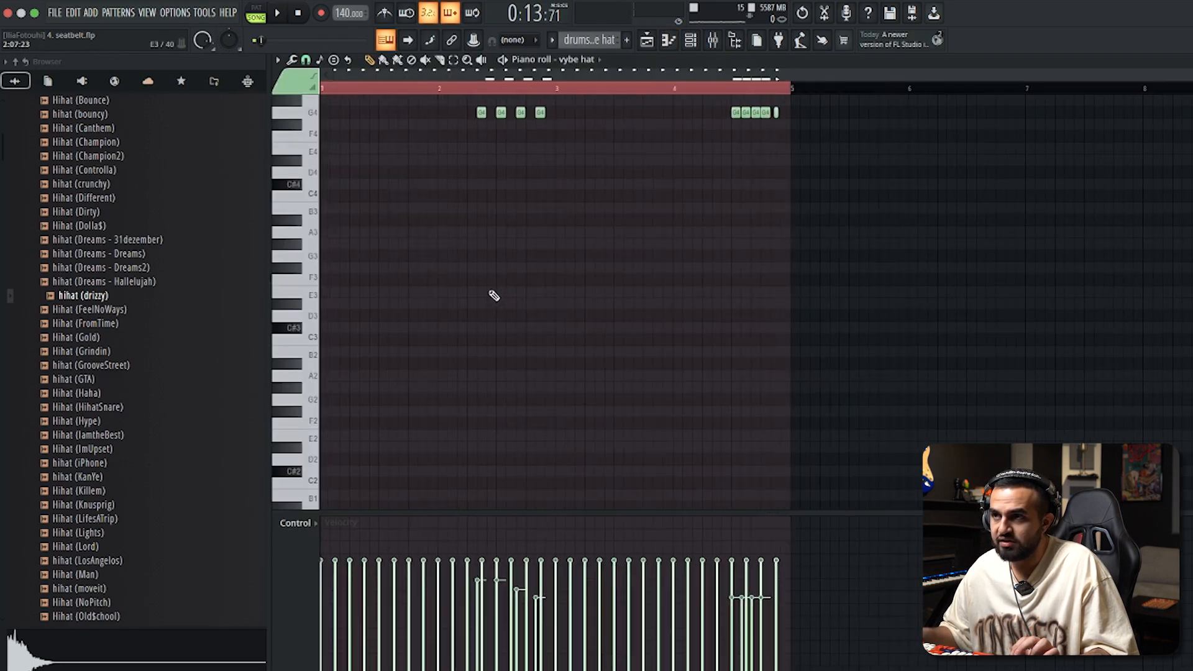
scroll(491, 299, "up", 3)
key("space")
scroll(322, 280, "up", 5)
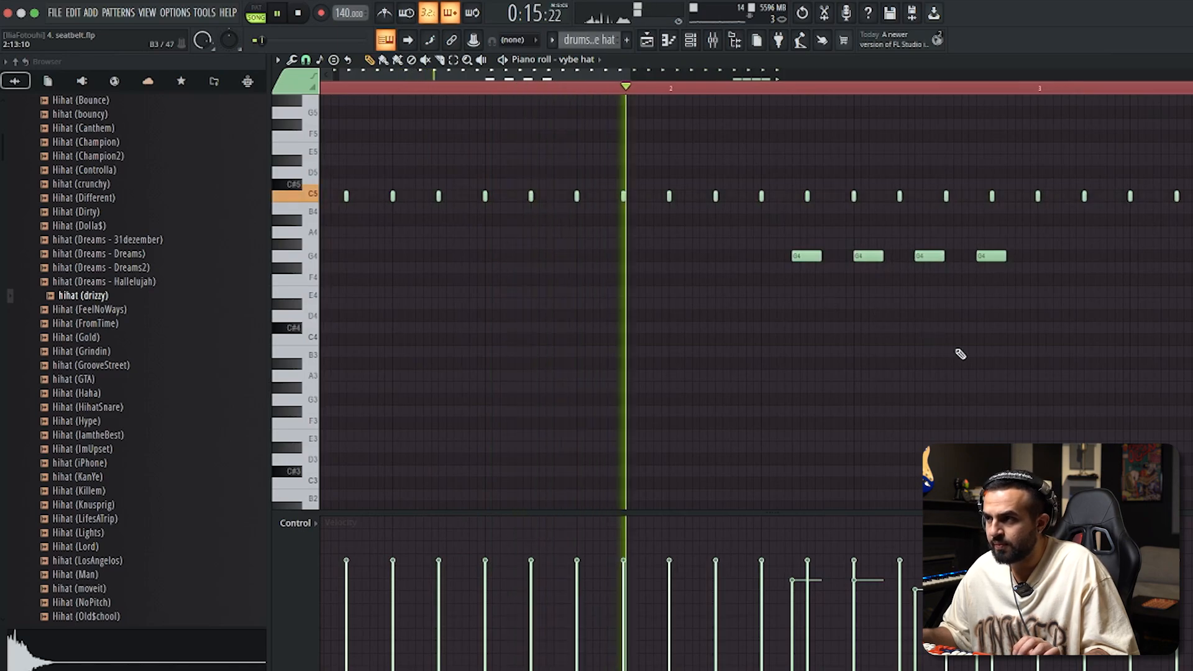
scroll(972, 355, "down", 1)
scroll(1027, 367, "down", 3)
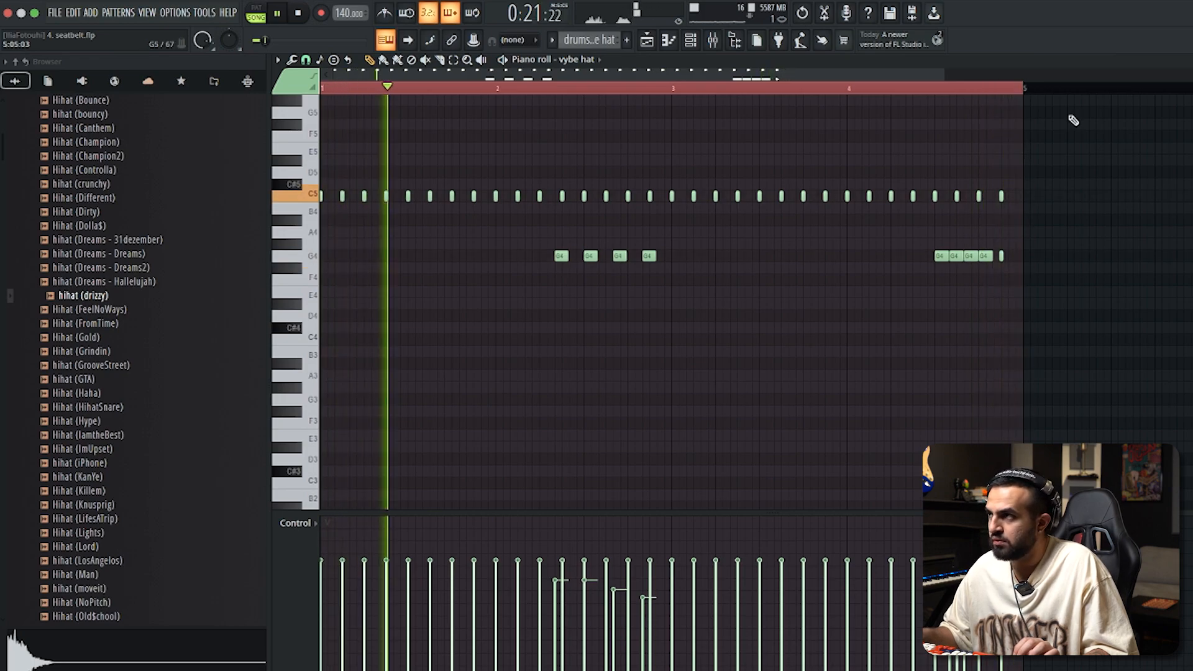
key("Escape")
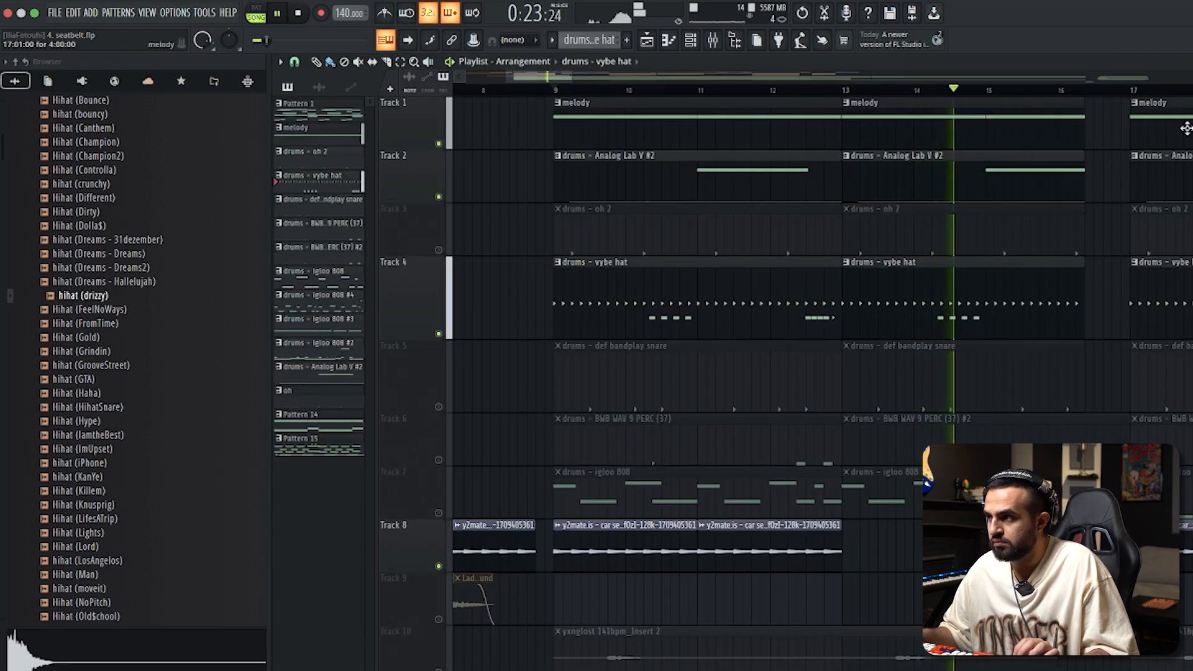
- Unmute Track 5 and play the def bandplay snare pattern in the piano roll to examine its hit placement
scroll(1118, 322, "down", 3)
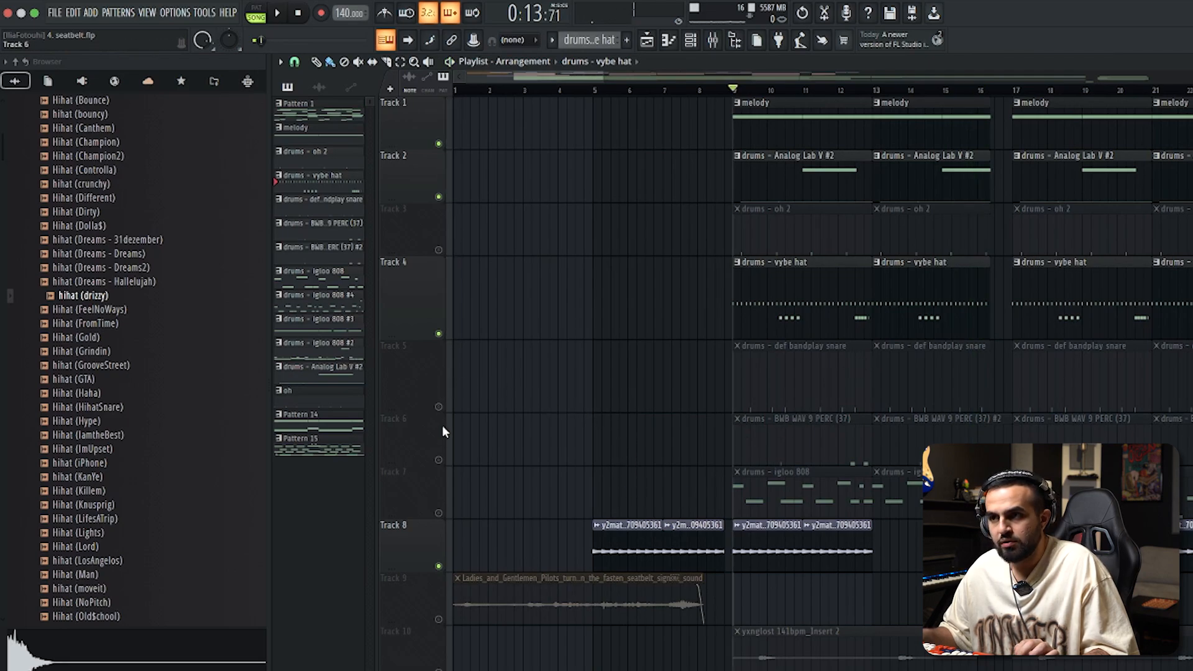
left_click(438, 406)
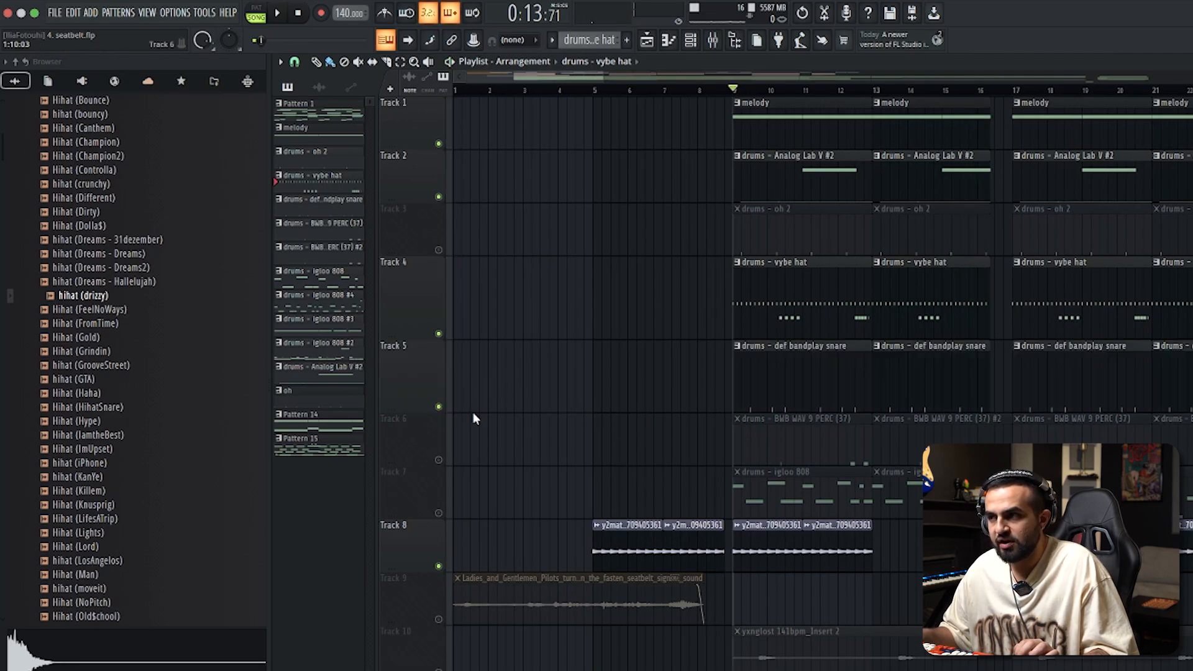
double_click(815, 395)
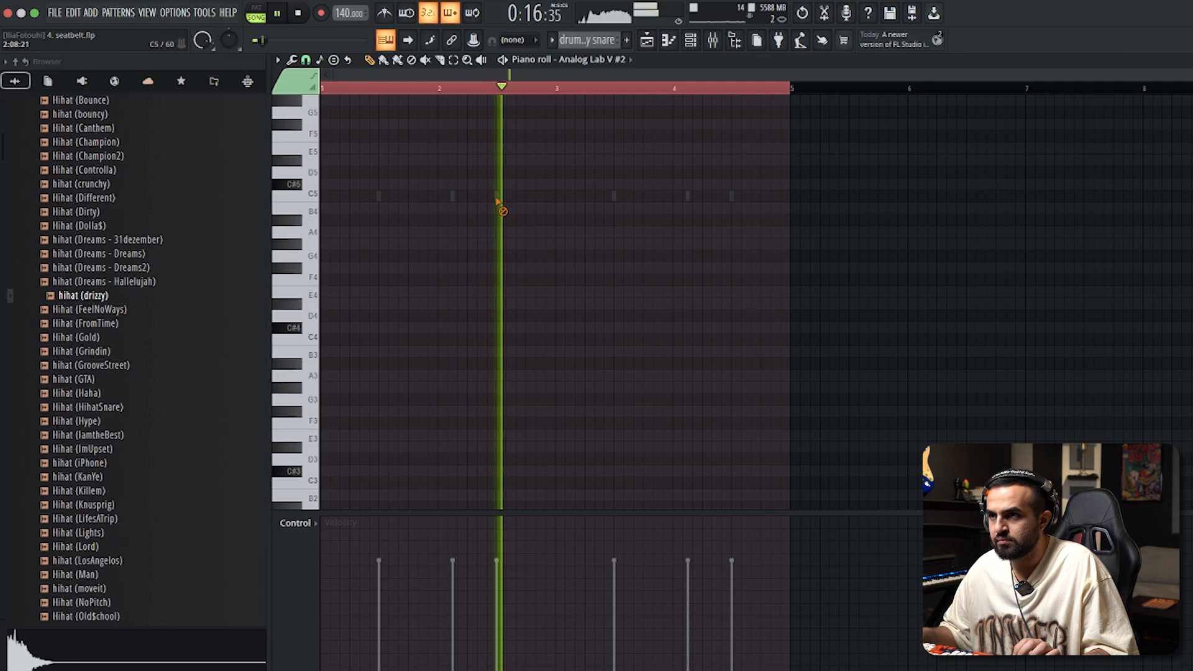
scroll(551, 247, "up", 1)
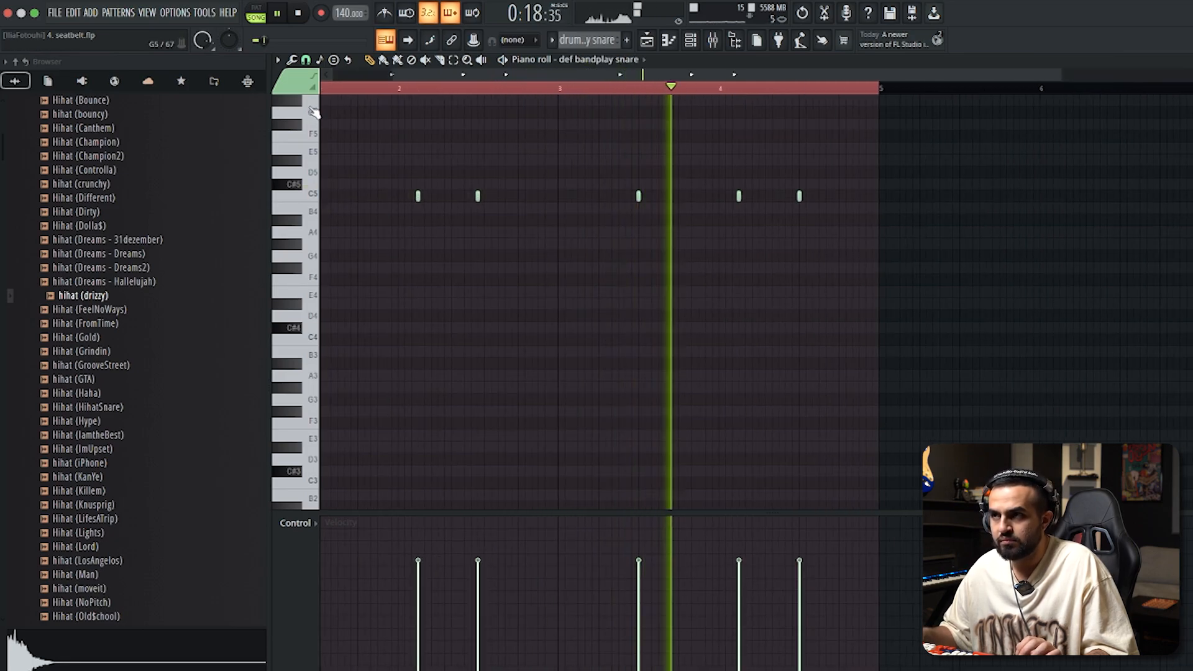
- Set the piano roll snap to 1/2 step, examine the def bandplay snare hits against the grid, and return to the playlist
scroll(533, 358, "down", 1)
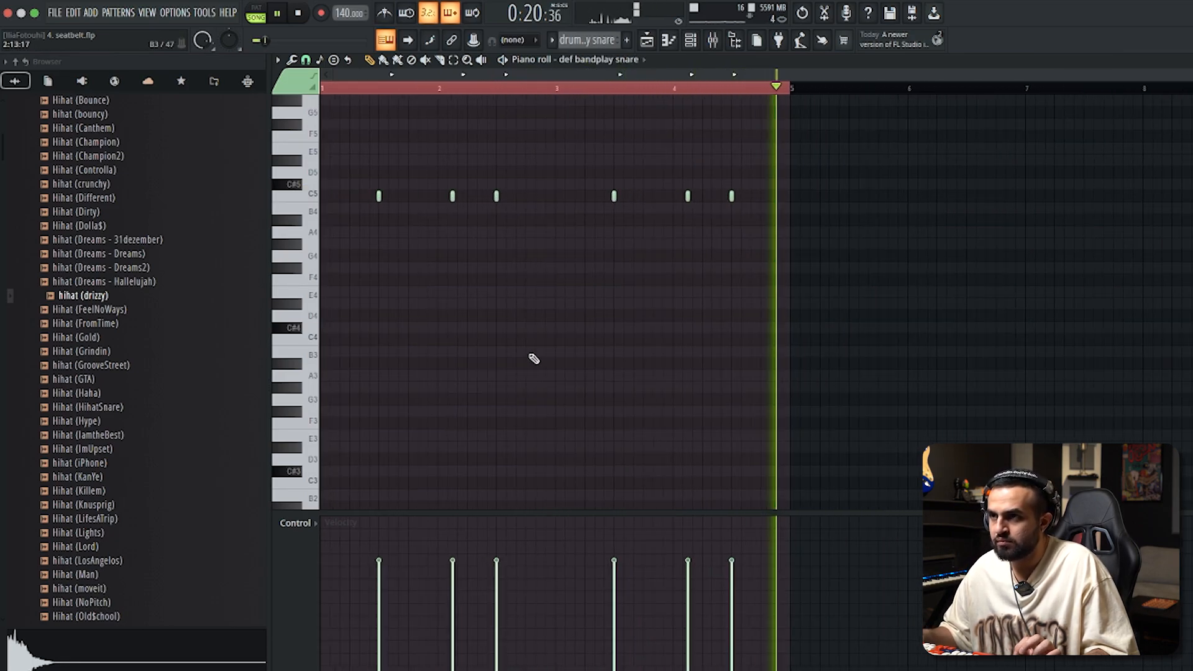
left_click(306, 60)
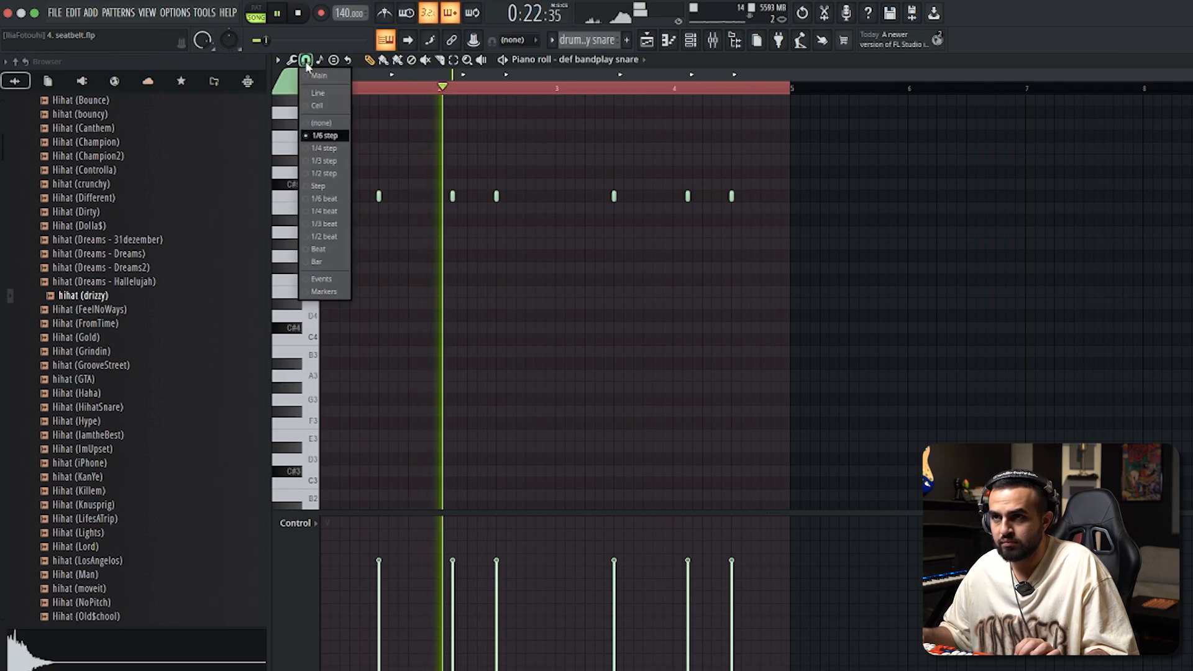
left_click(322, 173)
scroll(453, 266, "up", 2)
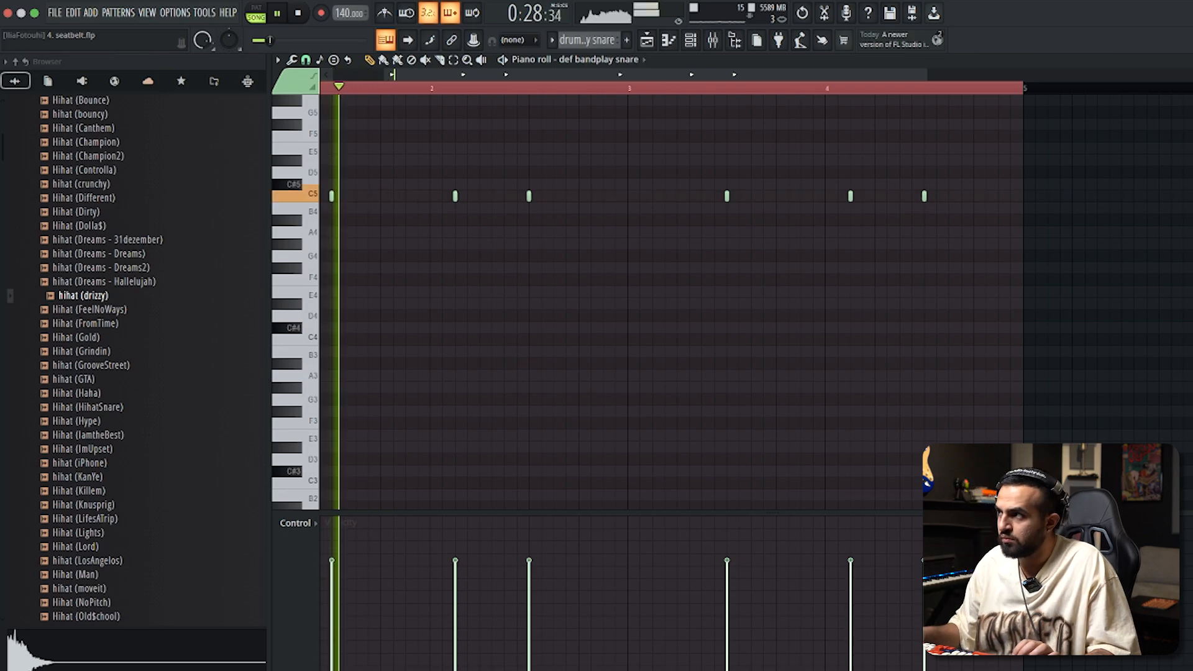
key("F5")
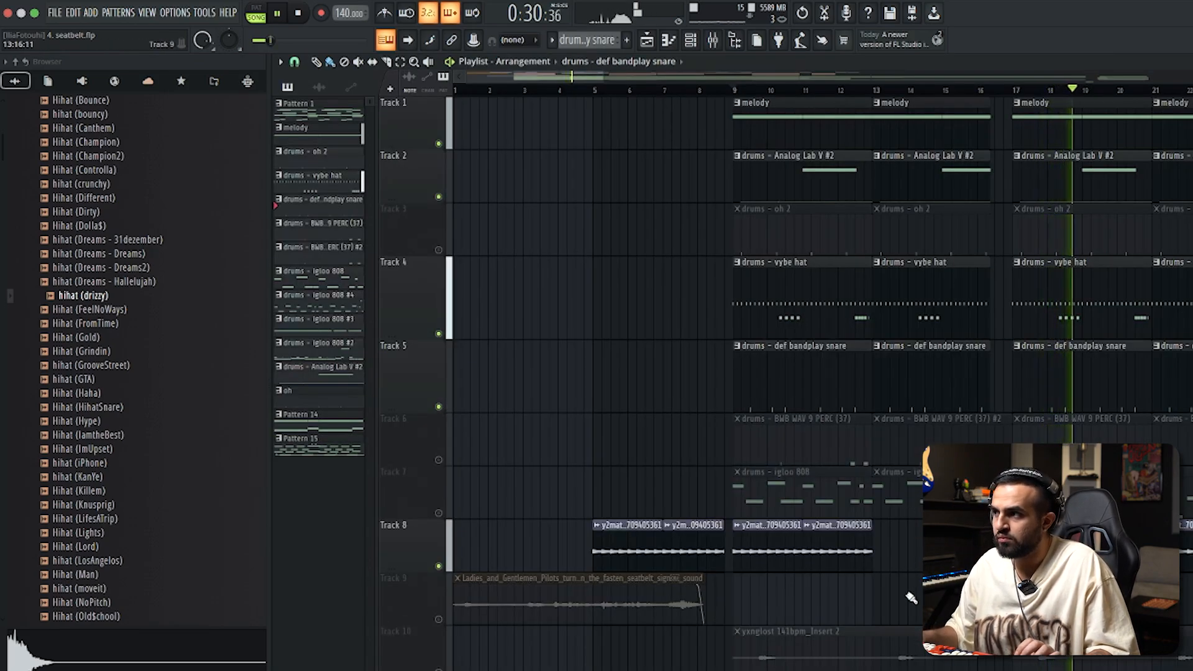
- Examine the igloo 808 notes in the piano roll, play the bass pattern with the beat, and return to the playlist
scroll(792, 503, "down", 2)
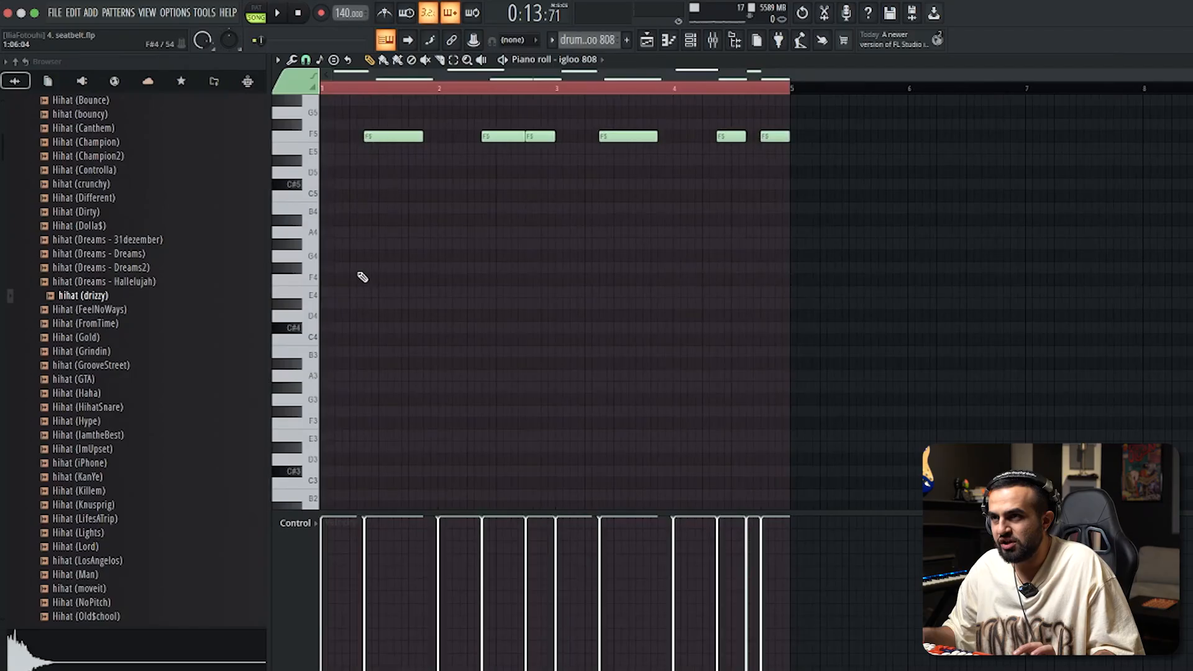
scroll(362, 274, "up", 5)
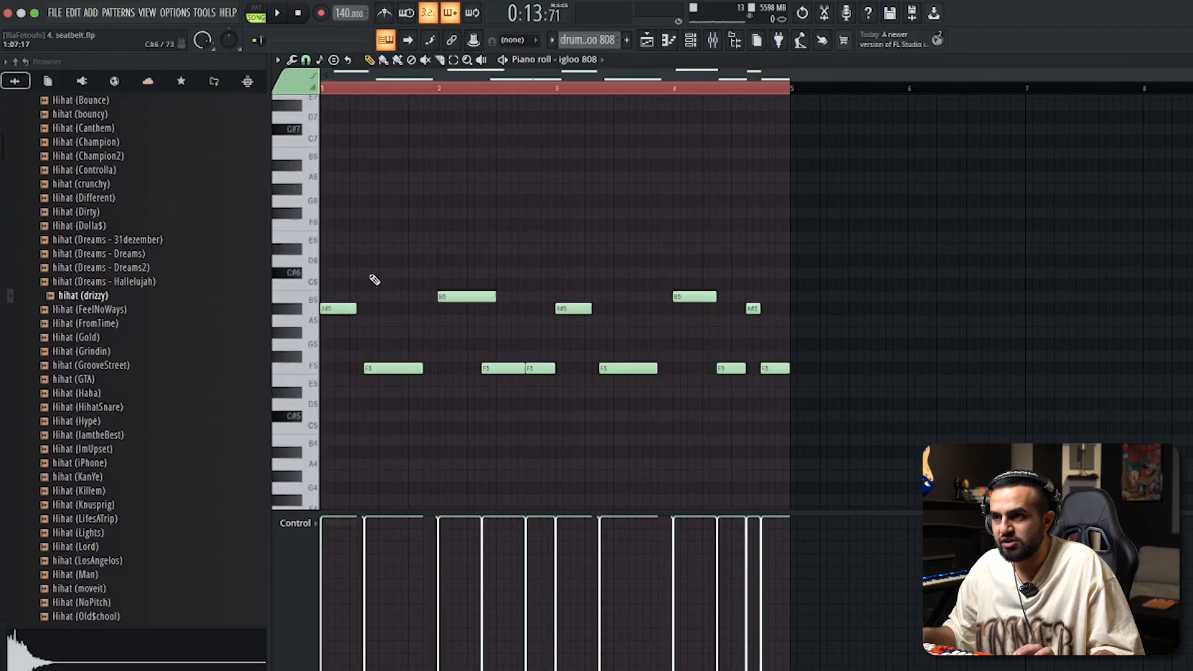
scroll(373, 277, "down", 3)
scroll(405, 297, "down", 2)
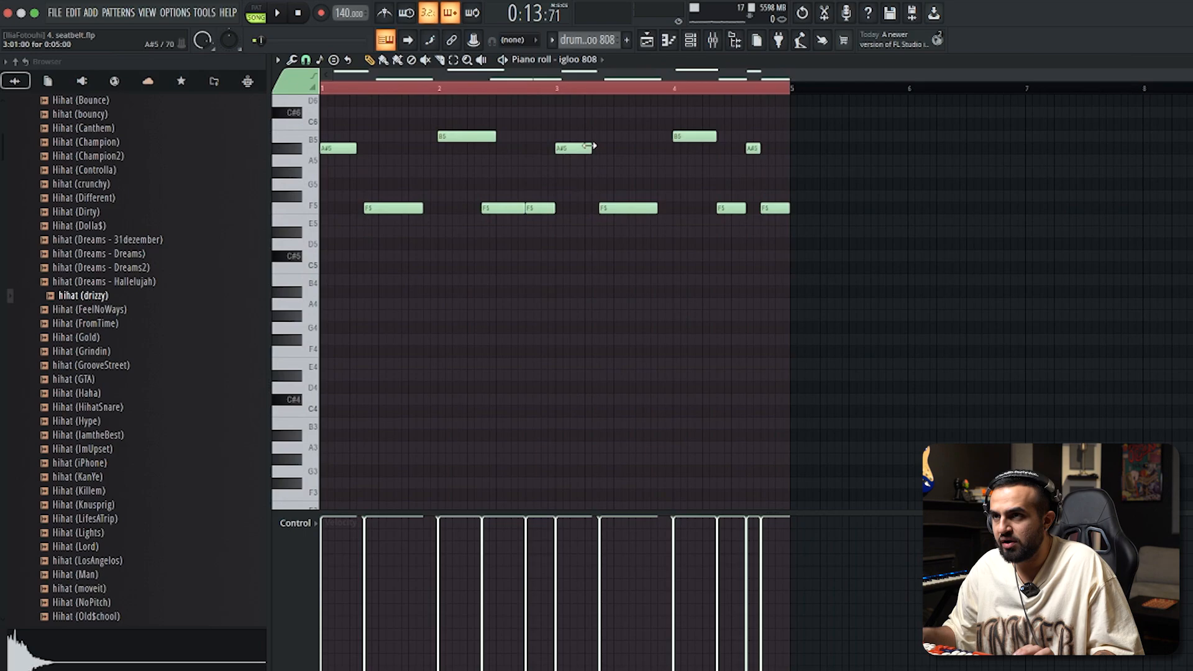
scroll(388, 346, "up", 3)
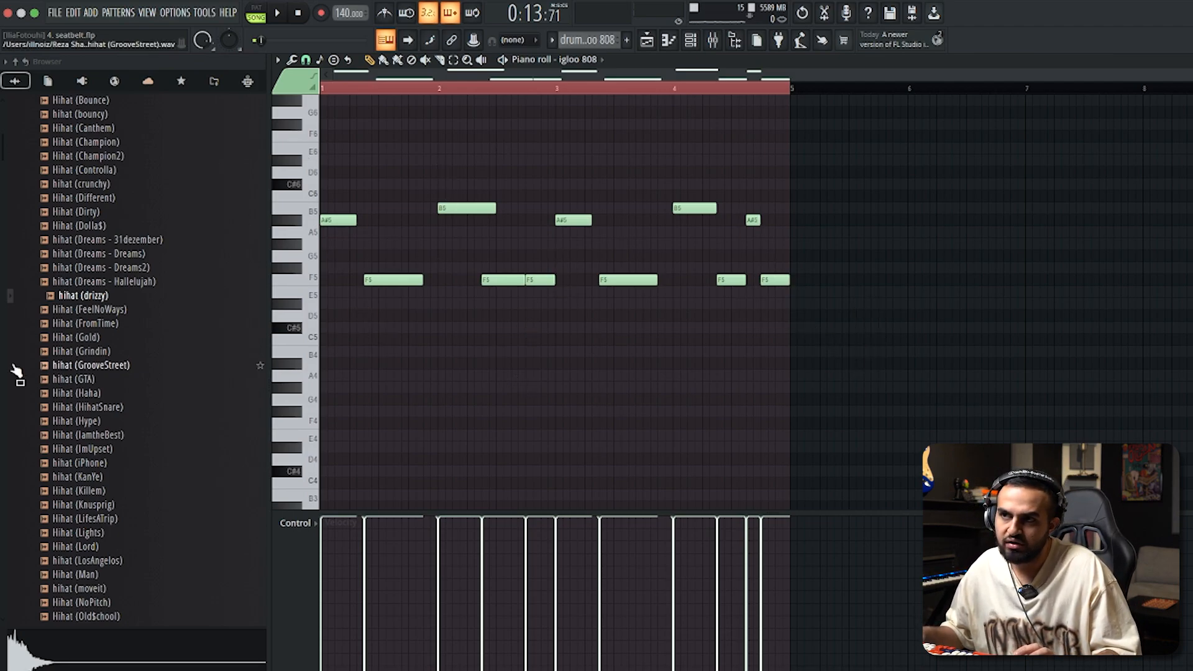
key("space")
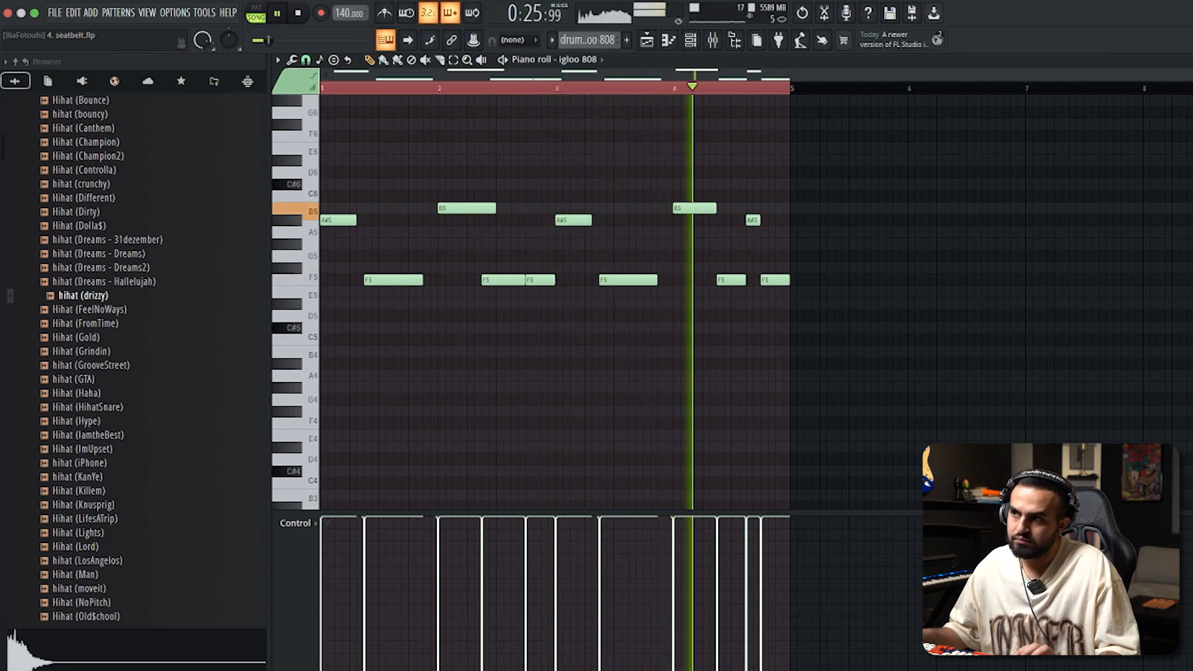
key("Escape")
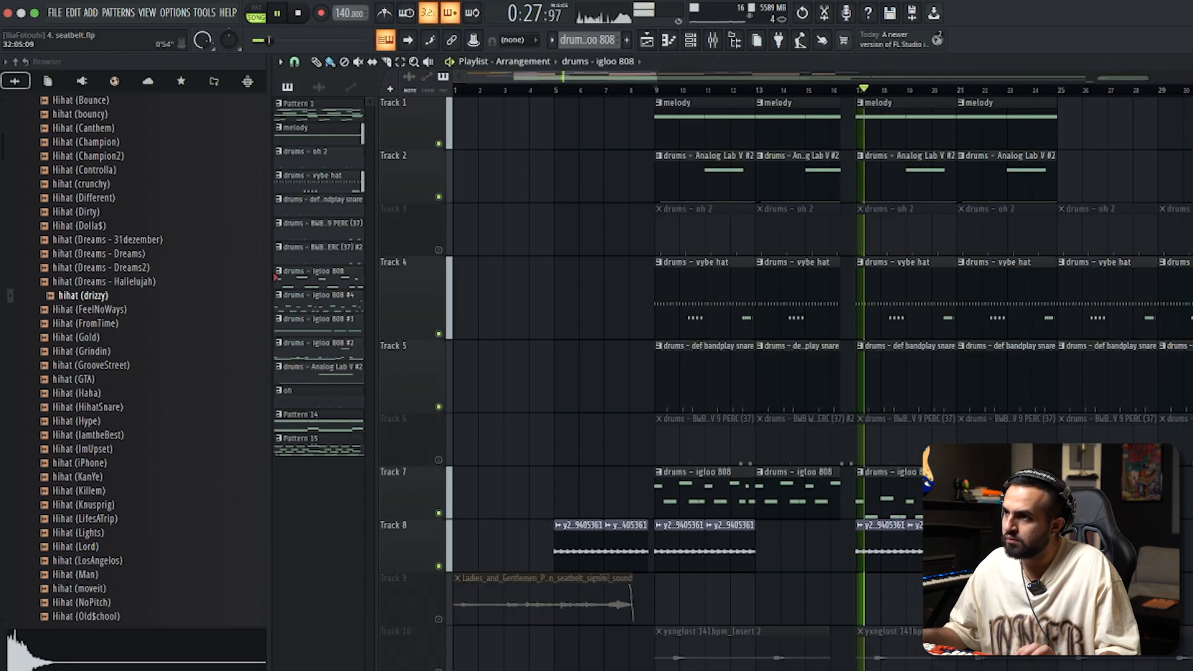
- Unmute Tracks 3 and 6 and play the oh 2 pattern in the piano roll before returning to the playlist
left_click(438, 249)
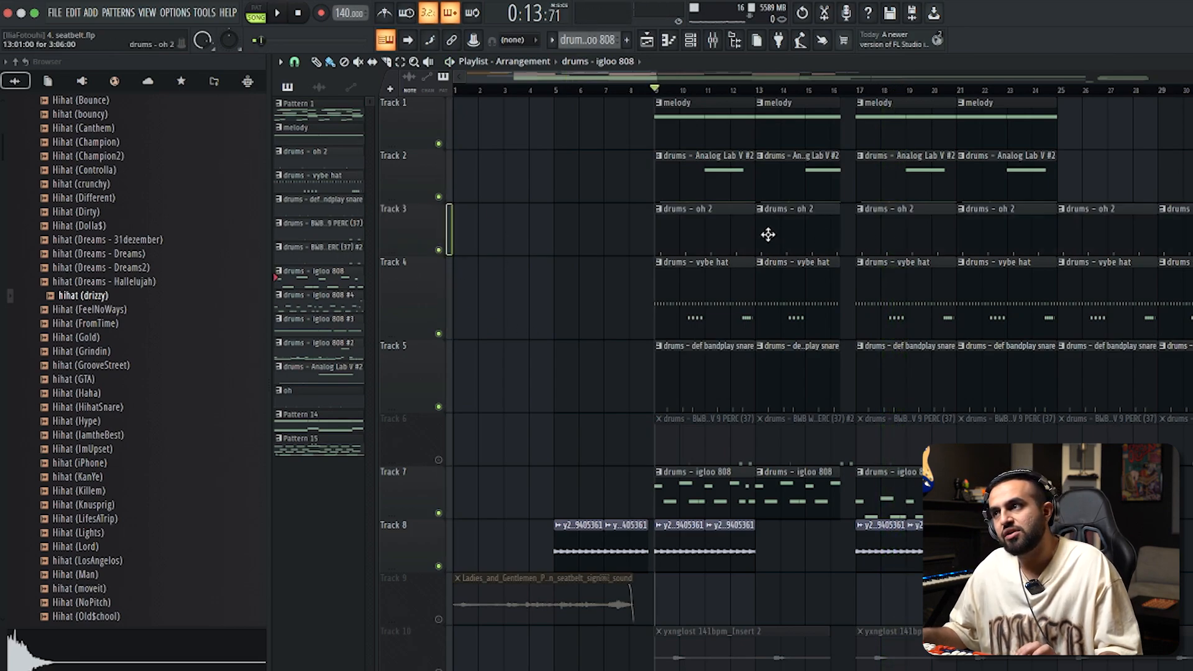
left_click(439, 460)
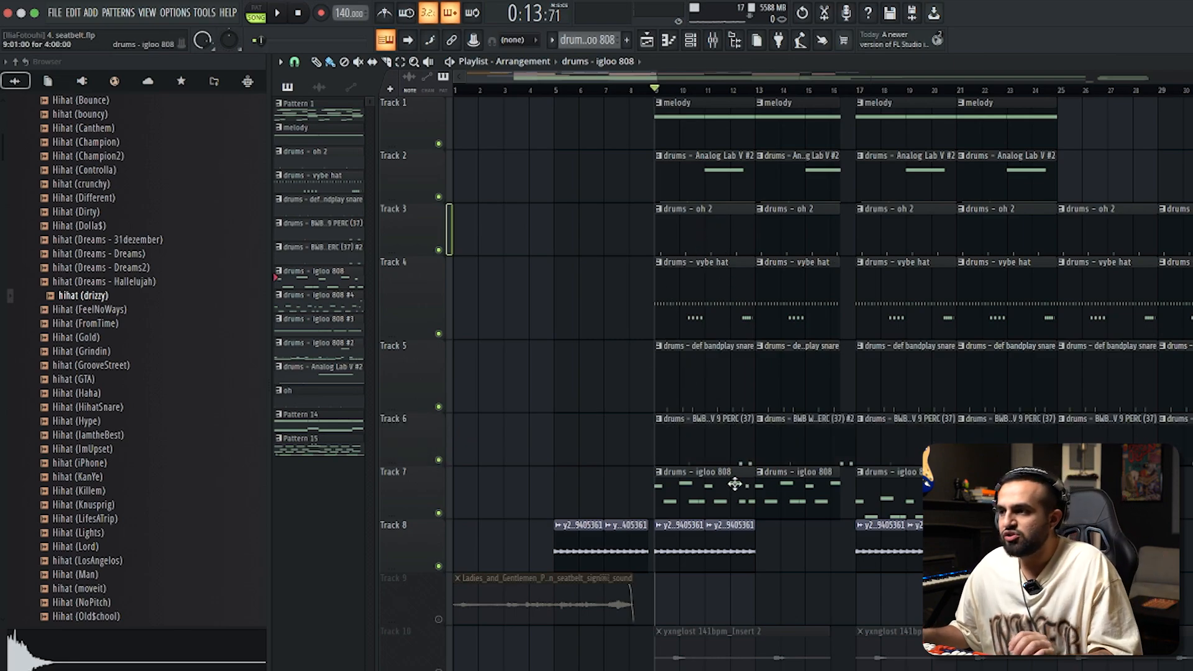
scroll(695, 369, "up", 2)
double_click(666, 241)
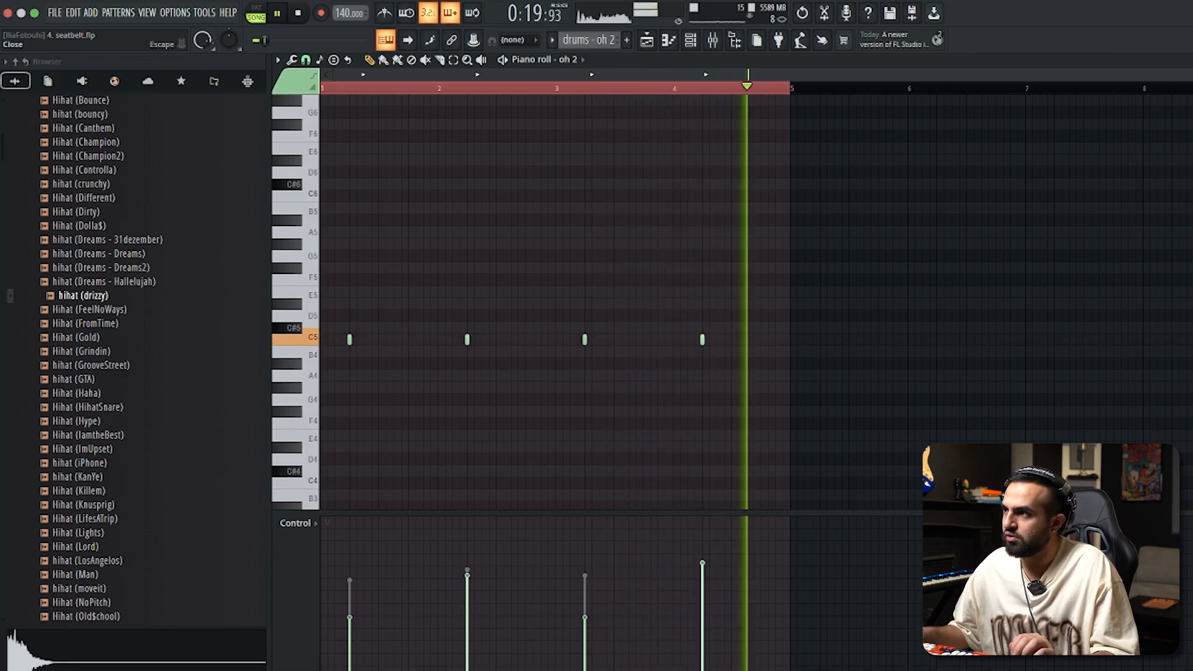
key("Escape")
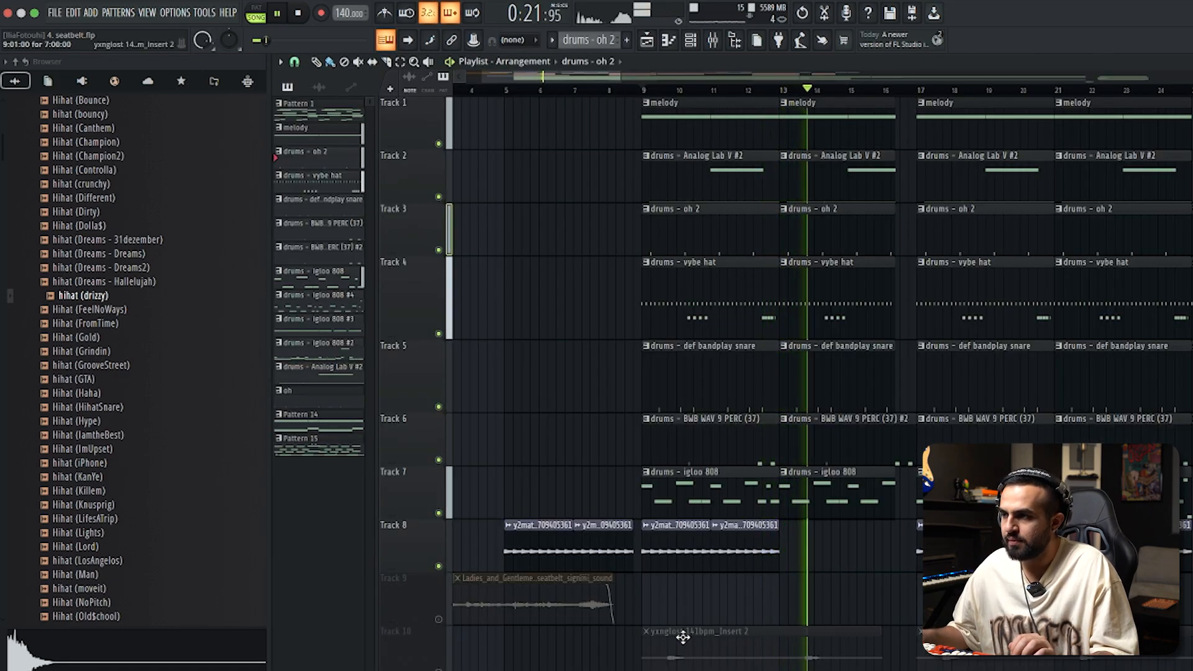
- Mute the Track 6 percussion and check the def bandplay snare pattern's hit placement in the piano roll
left_click(438, 459)
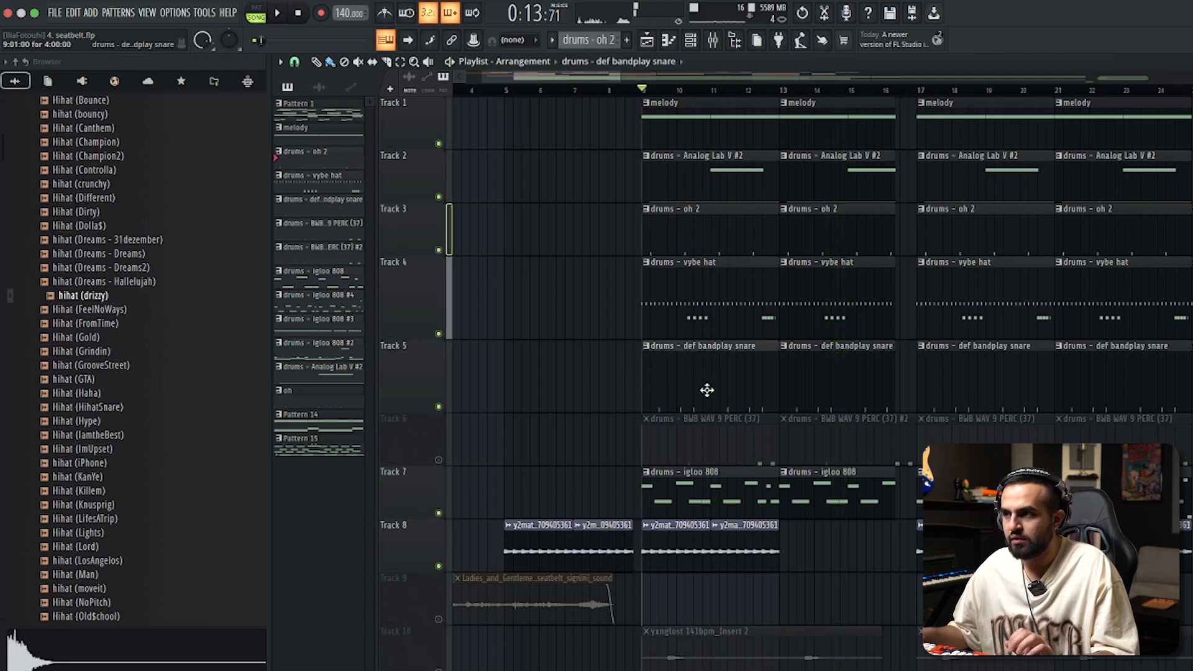
double_click(706, 392)
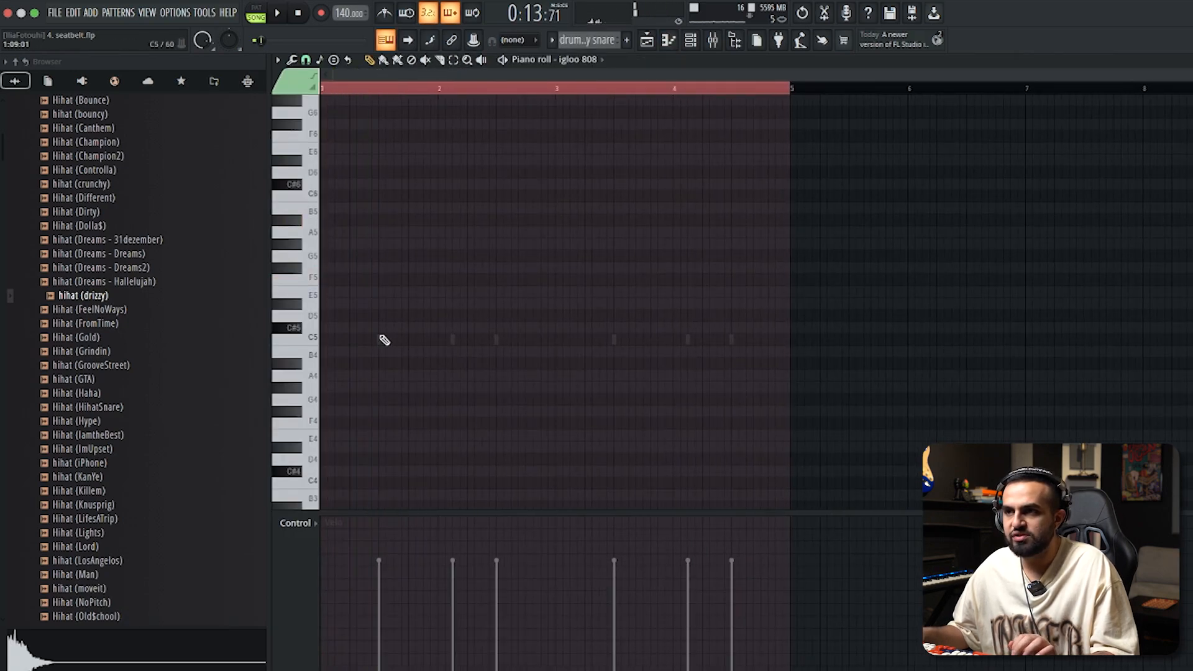
key("Escape")
- Select the oh 2 pattern and play the beat while viewing its four C5 hits in the piano roll
left_click(687, 234)
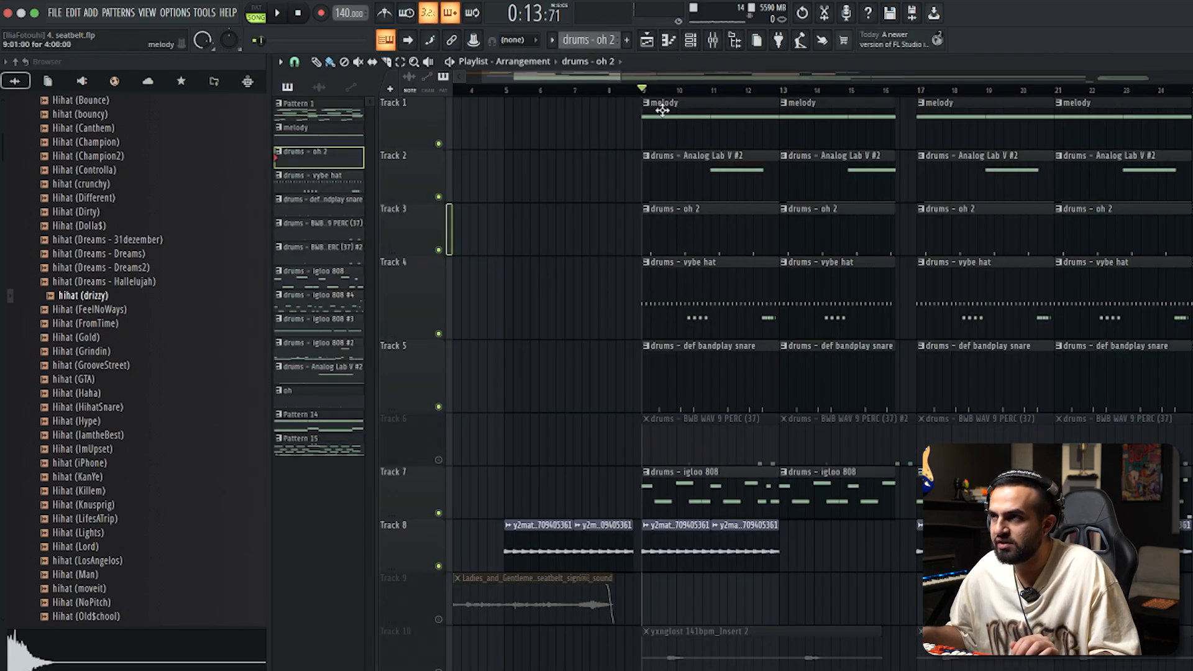
left_click(690, 40)
key("Escape")
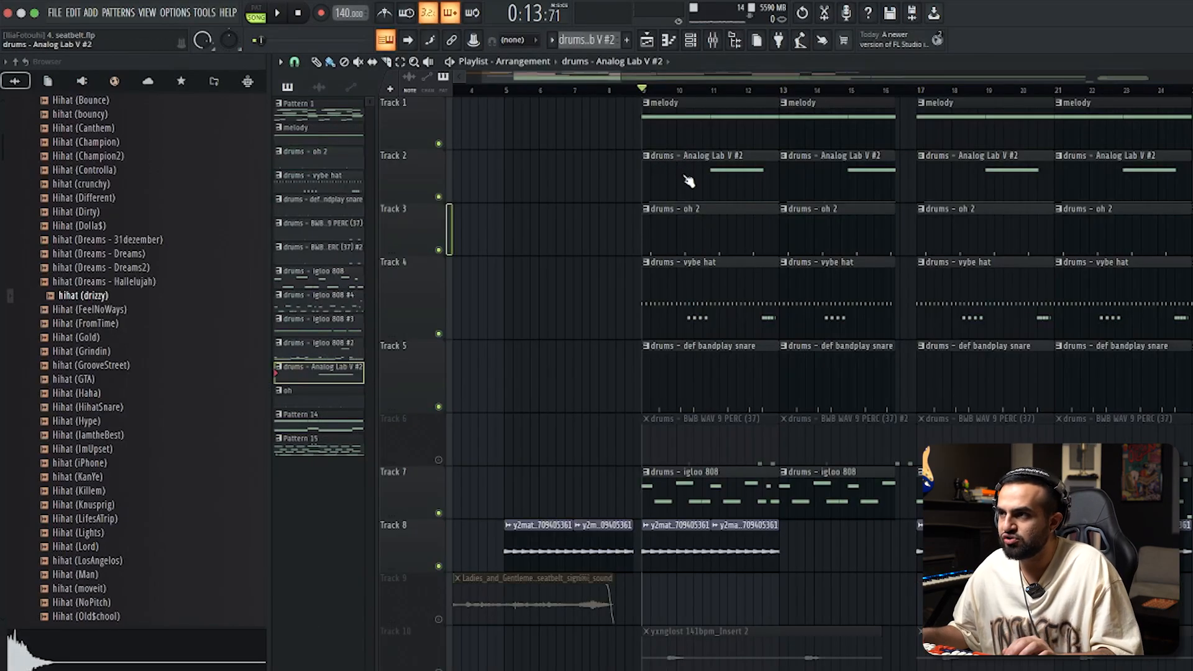
double_click(689, 181)
key("Escape")
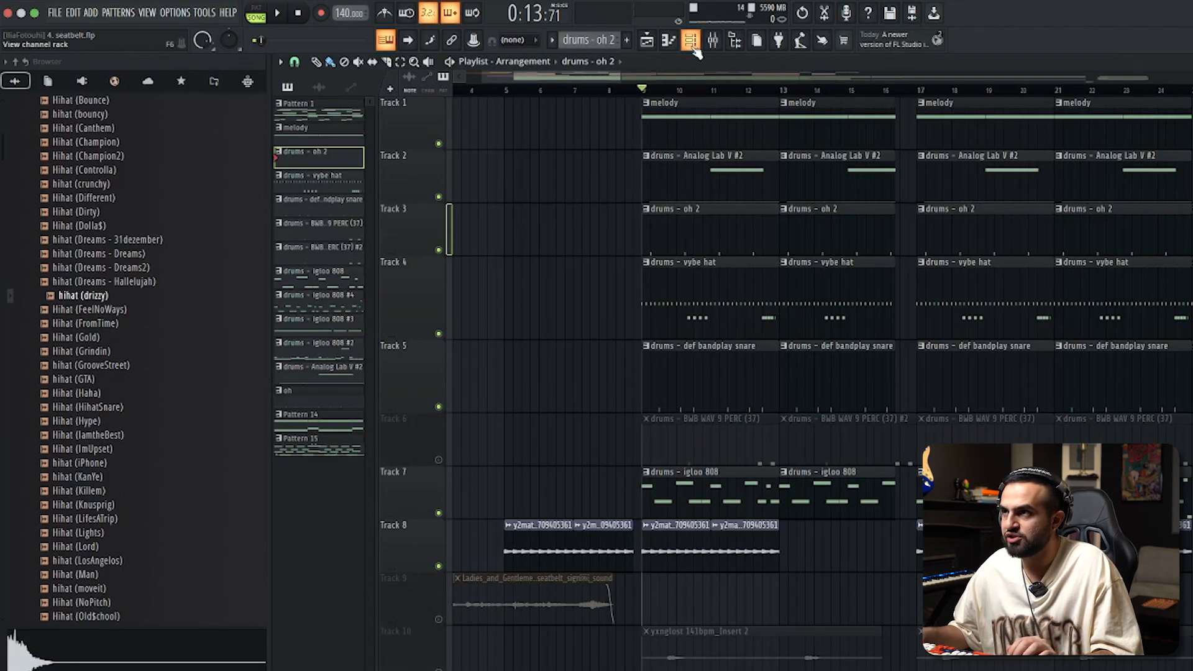
key("F7")
key("space")
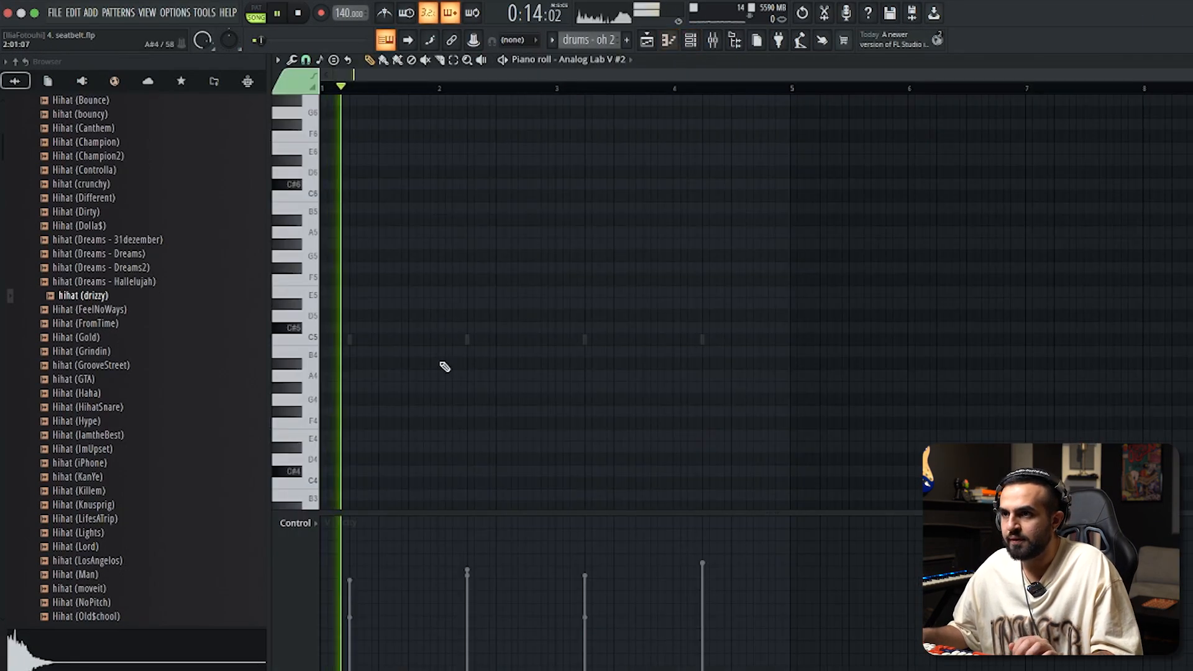
double_click(349, 340)
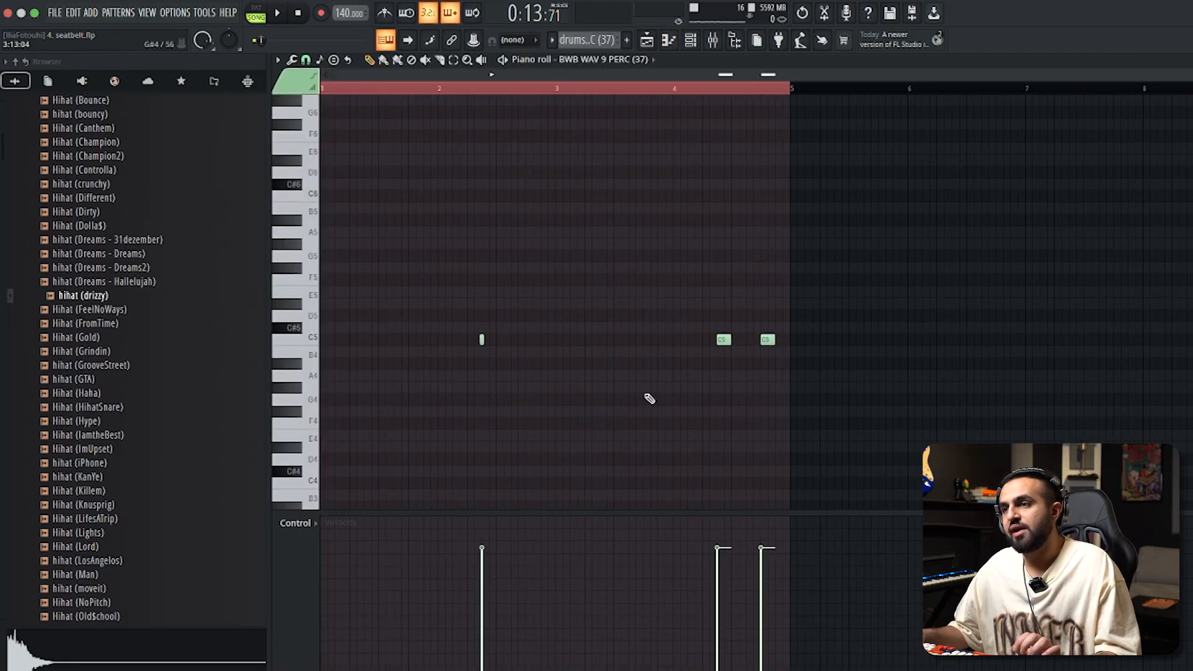
- Select the BWB WAV 9 PERC (37) notes and inspect the percussion sample in its channel sampler, closing it again
left_click_drag(939, 253, 269, 477)
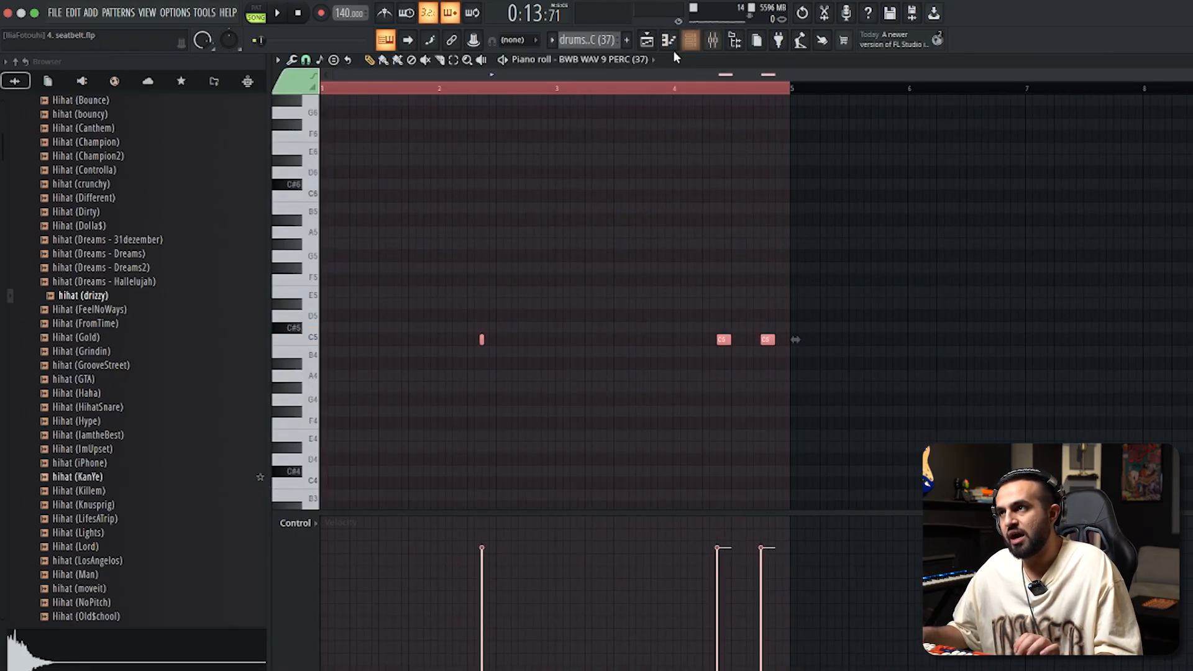
left_click(690, 51)
left_click(460, 211)
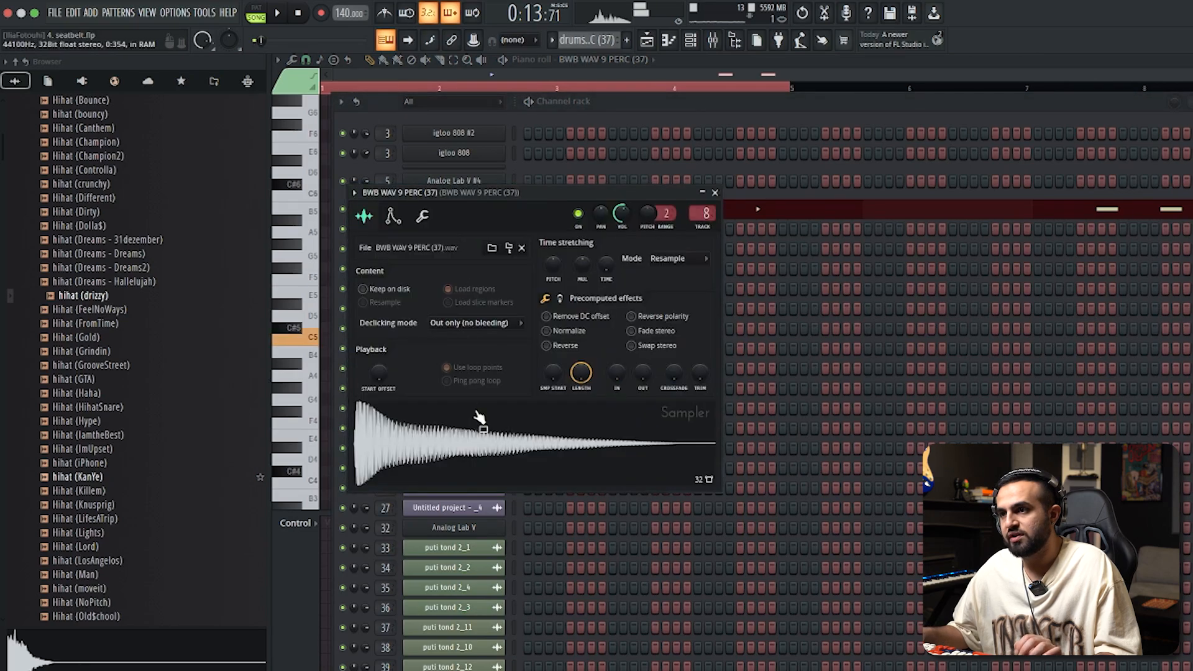
left_click(714, 191)
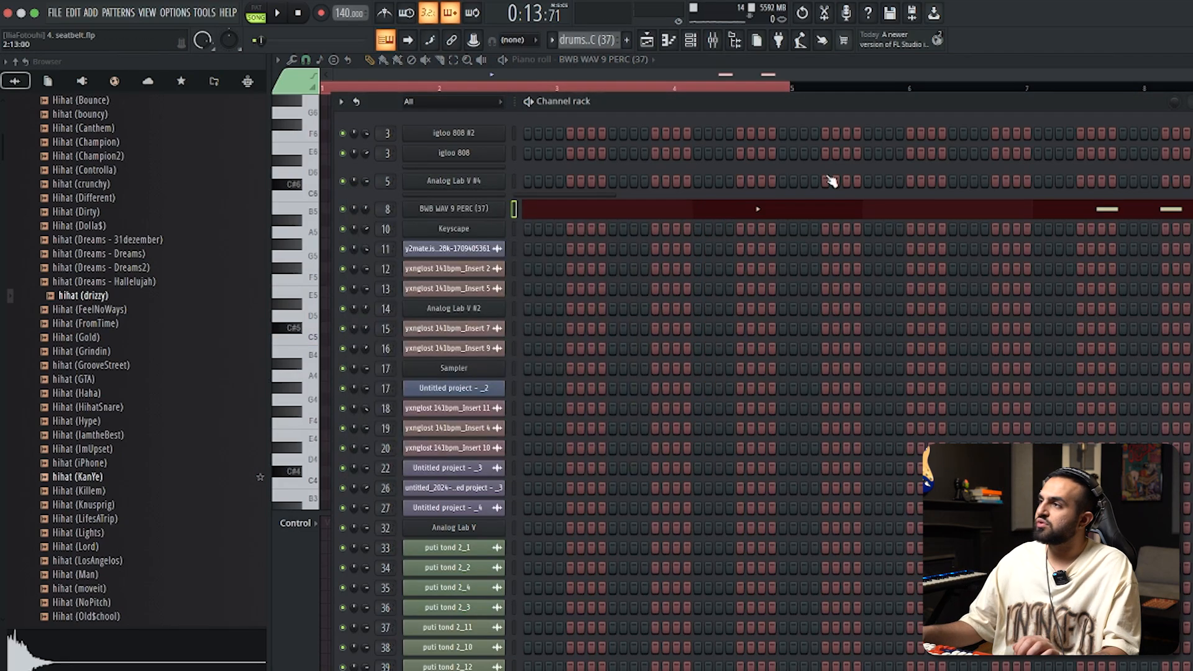
key("F6")
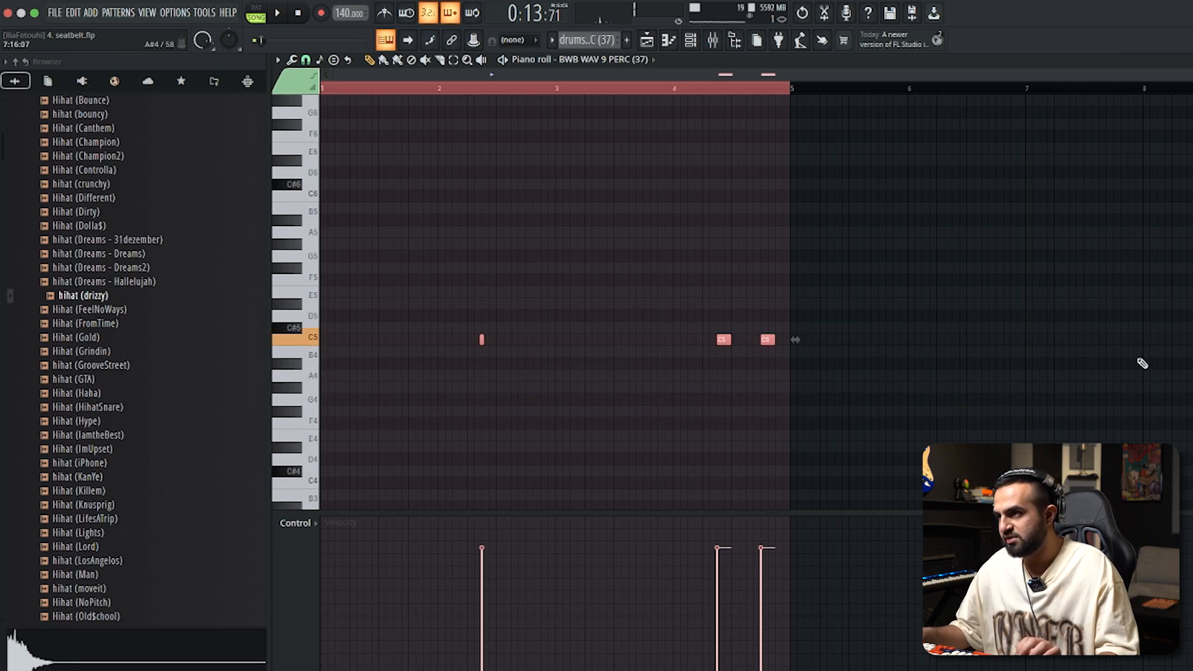
- Play the BWB WAV 9 PERC (37) pattern in the piano roll, examining the two closing C5 hits up close
left_click_drag(1006, 257, 419, 482)
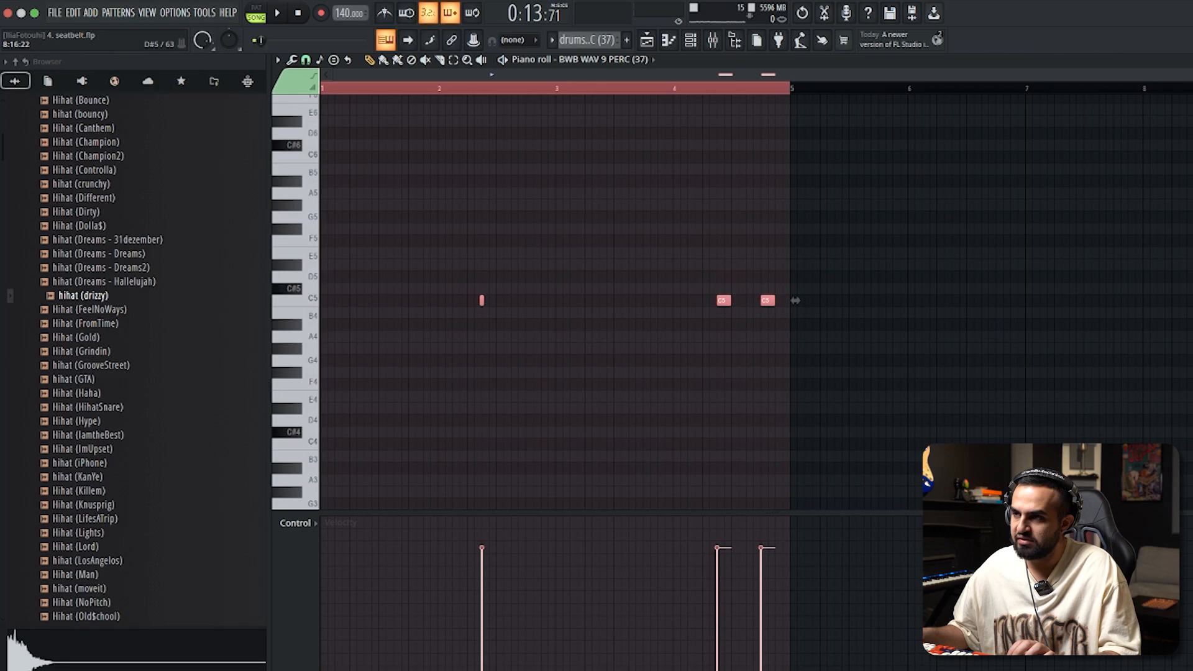
key("space")
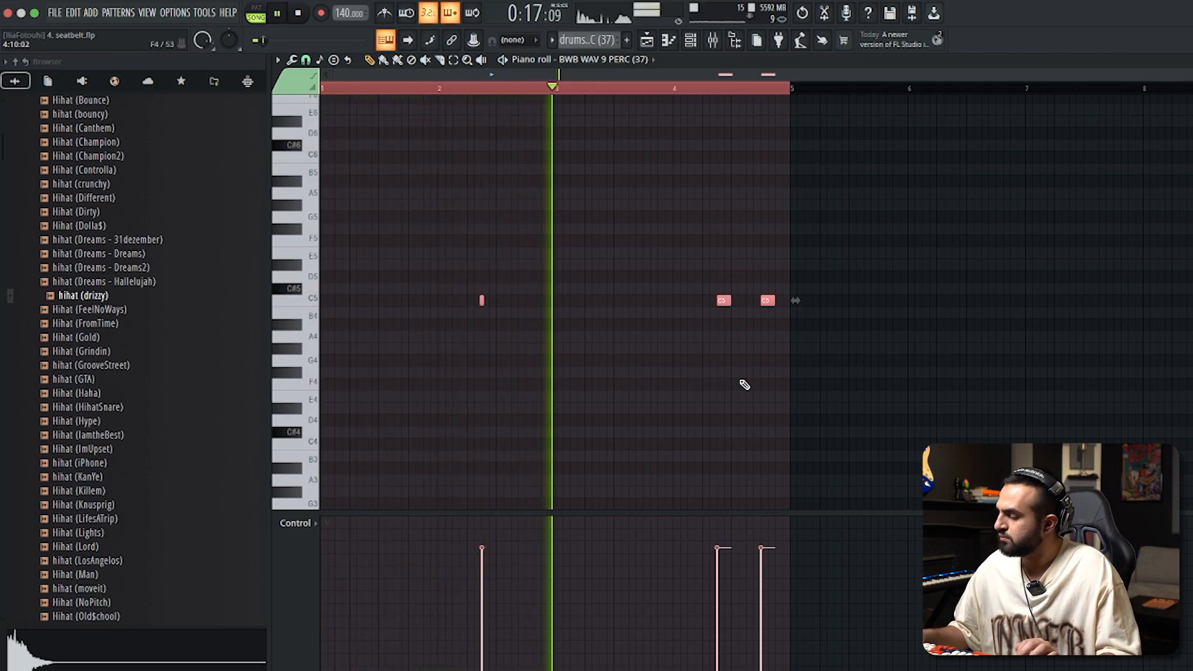
scroll(756, 366, "up", 4)
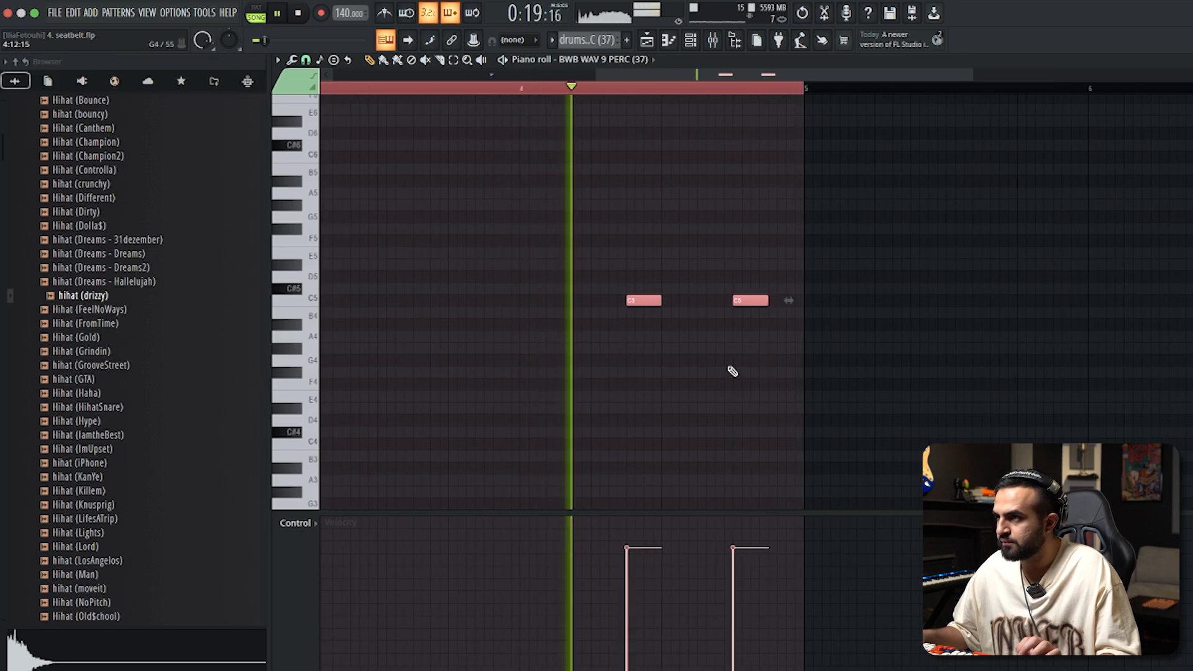
scroll(755, 373, "down", 3)
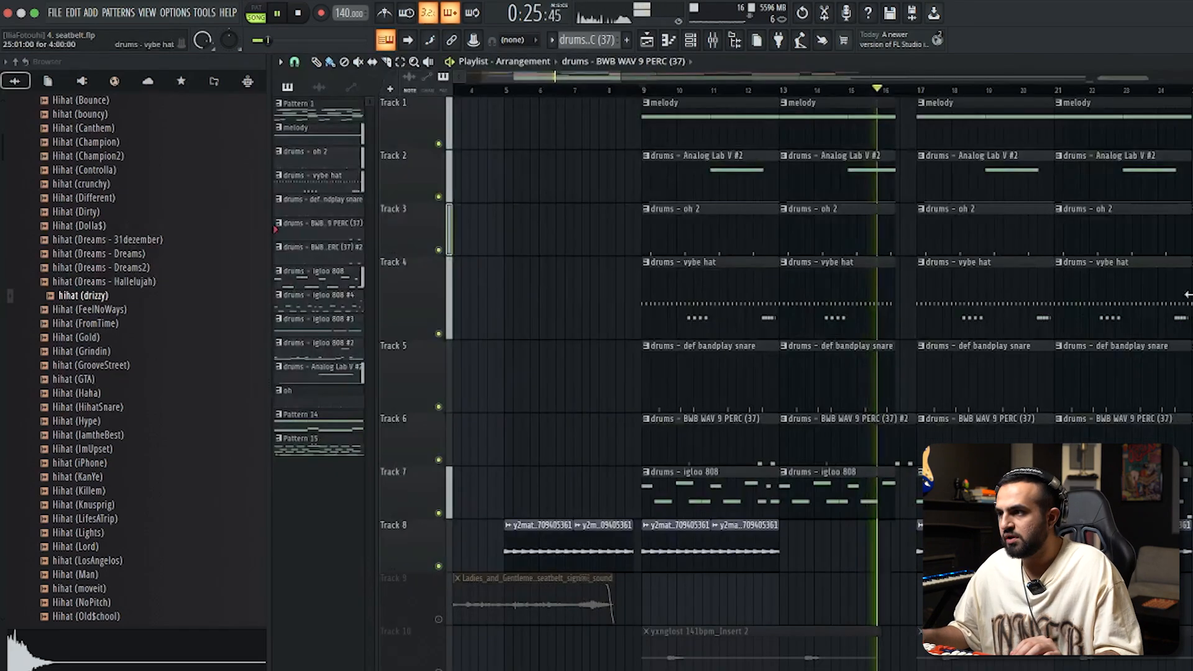
- Select the clips starting at bar 9 on the upper tracks and look through the muted yxnglost 141bpm audio tracks below
scroll(789, 393, "down", 4)
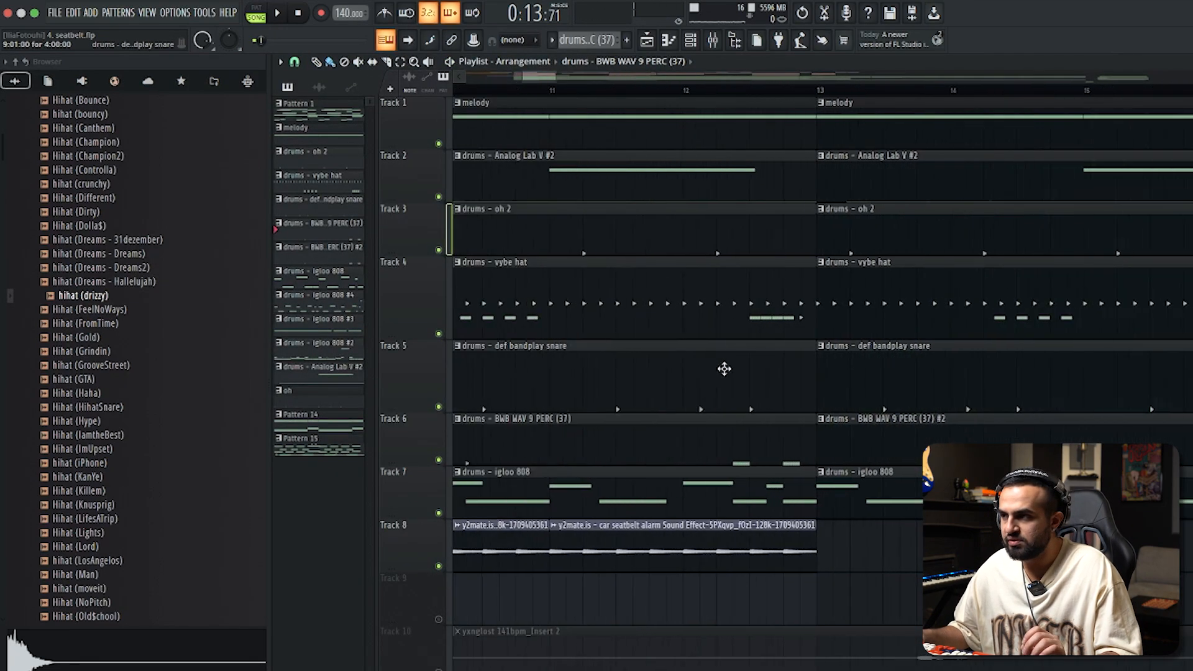
scroll(683, 539, "down", 3)
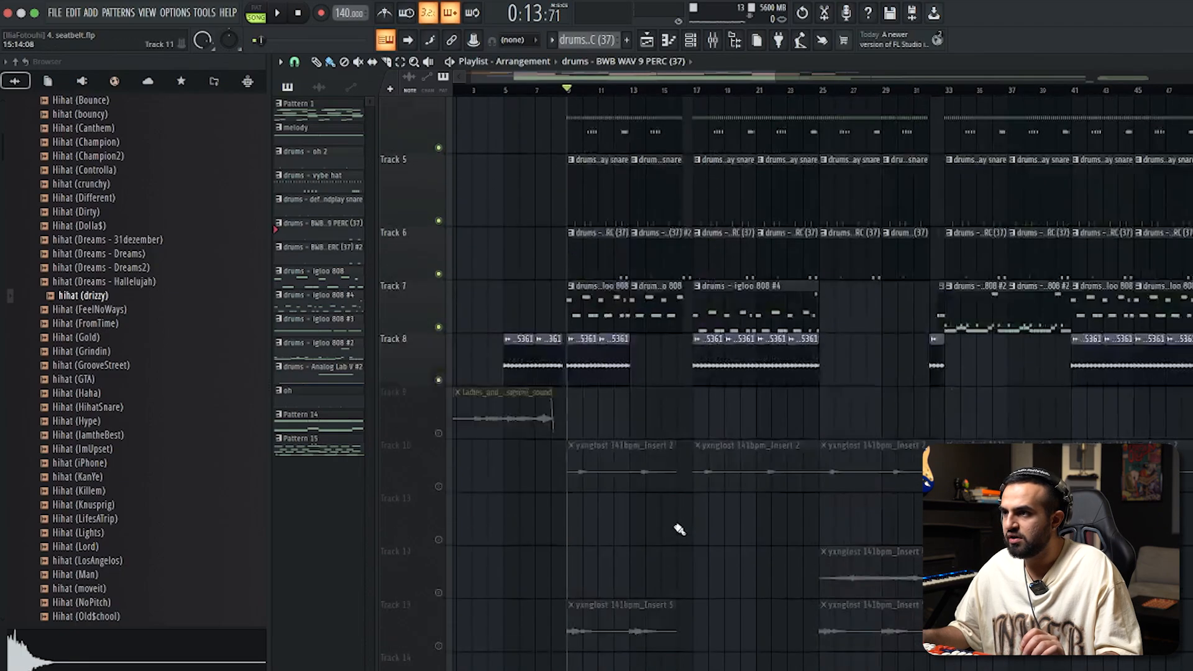
scroll(672, 553, "up", 3)
left_click_drag(665, 575, 573, 12)
scroll(681, 430, "down", 1)
scroll(647, 458, "down", 5)
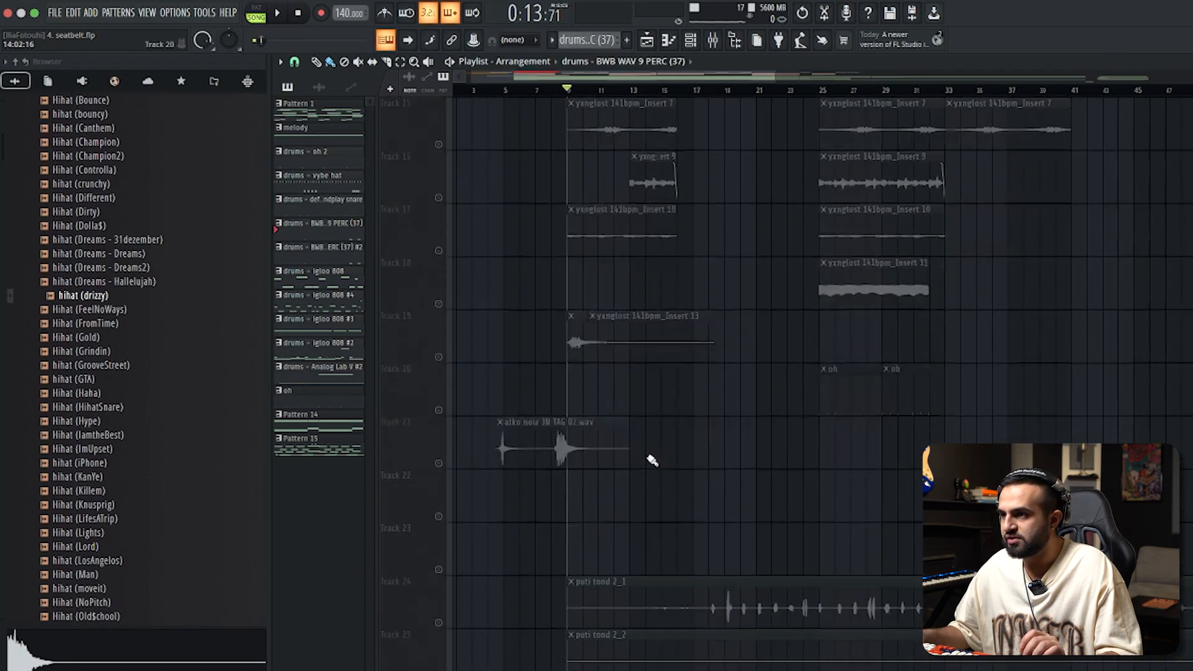
scroll(642, 466, "up", 4)
scroll(640, 475, "down", 8)
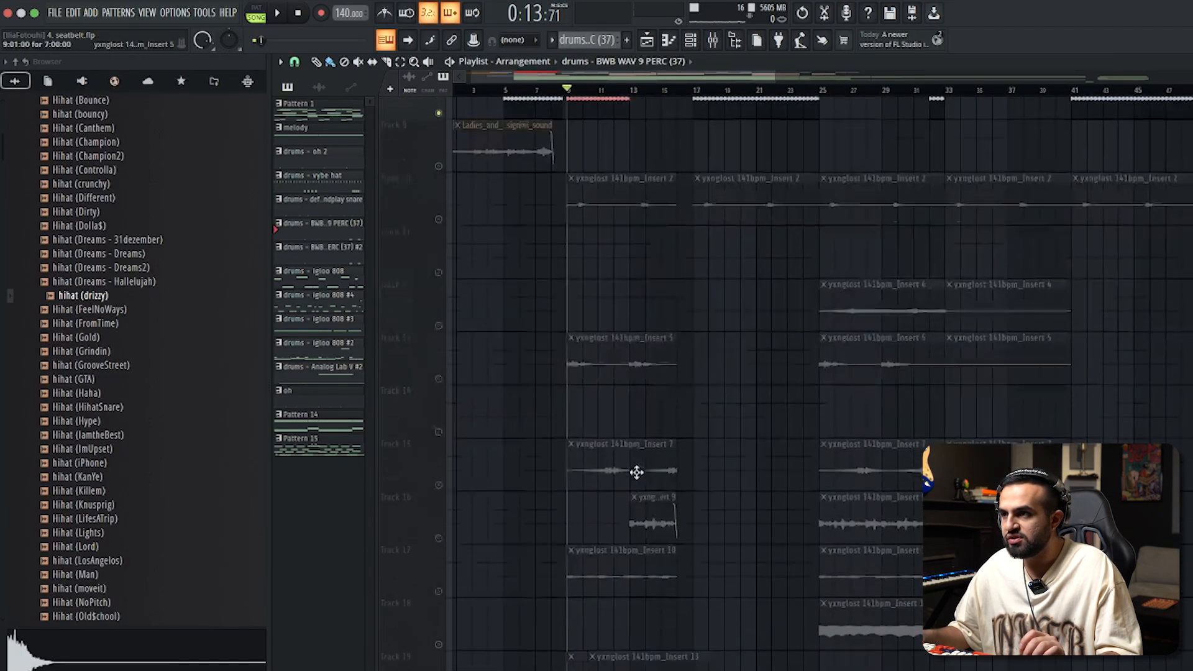
scroll(630, 476, "up", 8)
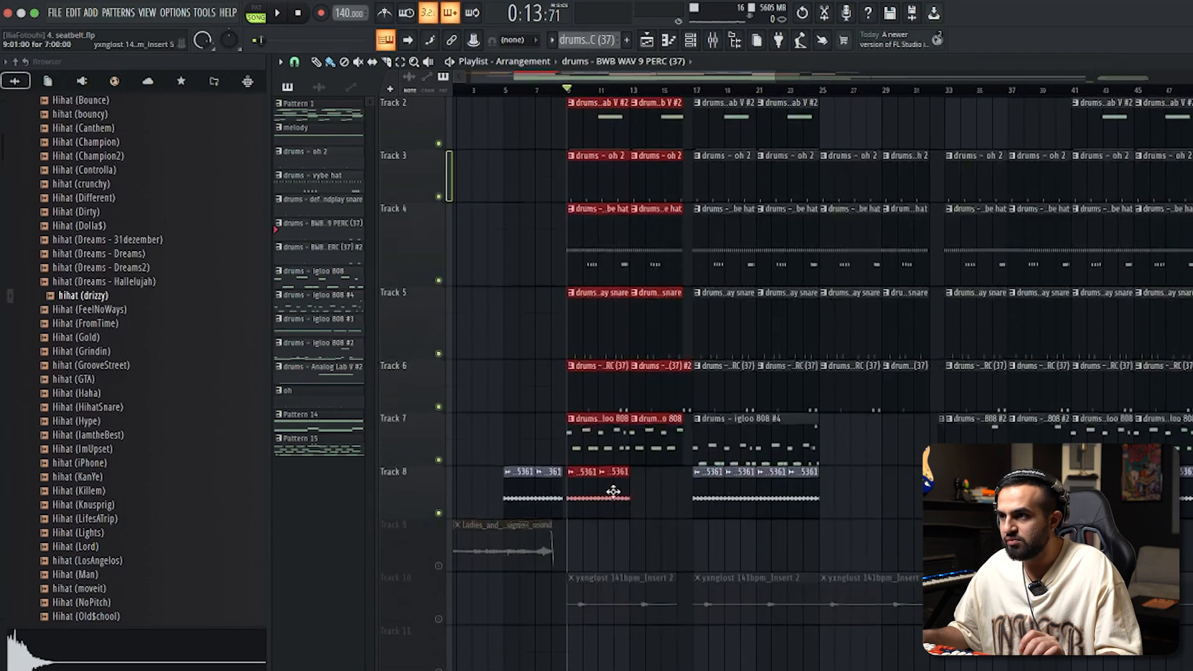
scroll(609, 495, "down", 3)
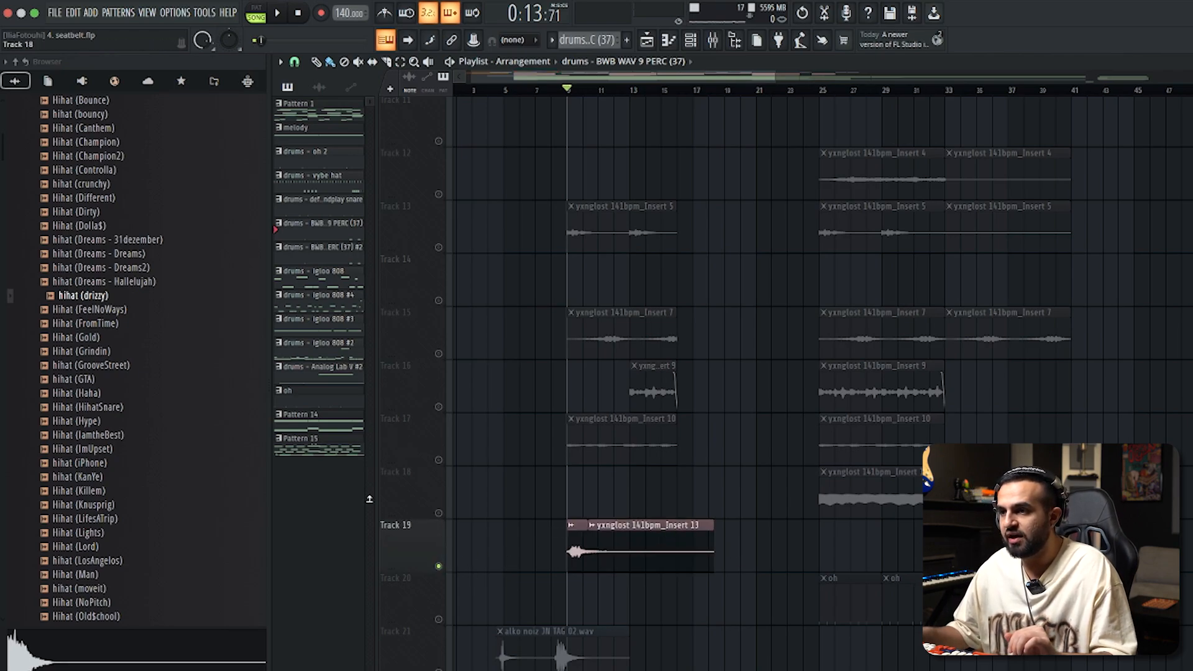
- Play the yxnglost 141bpm audio clips on tracks 10 to 18 on their own from bar 9, following each layer
scroll(660, 594, "up", 1)
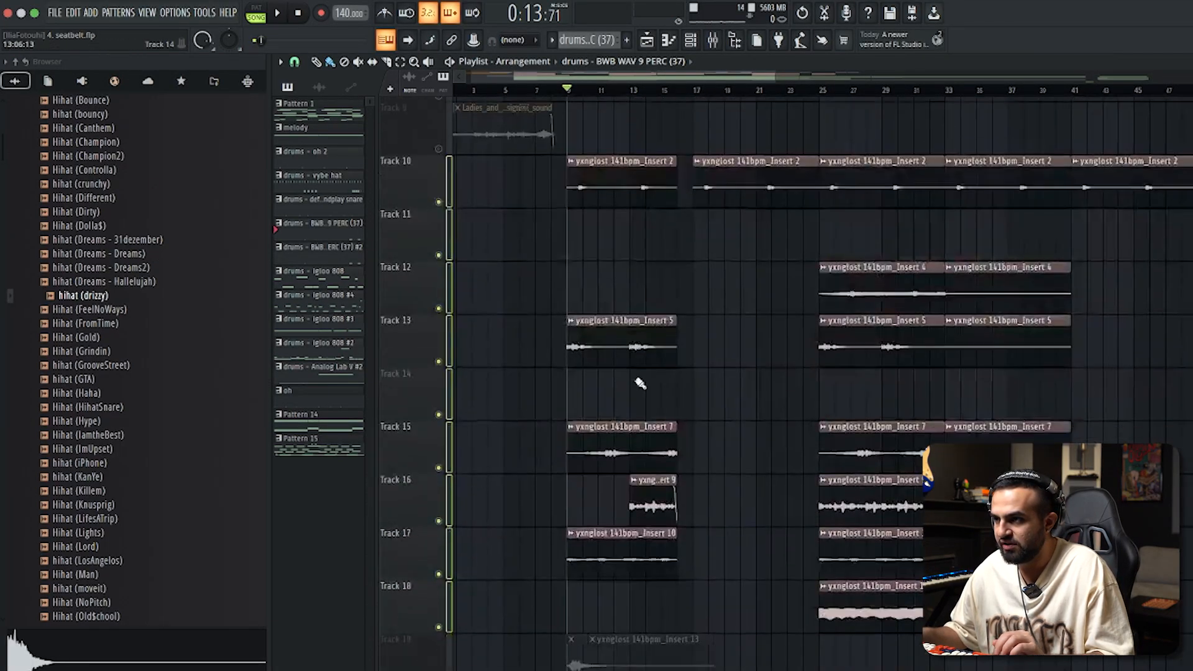
key("space")
scroll(628, 389, "up", 4)
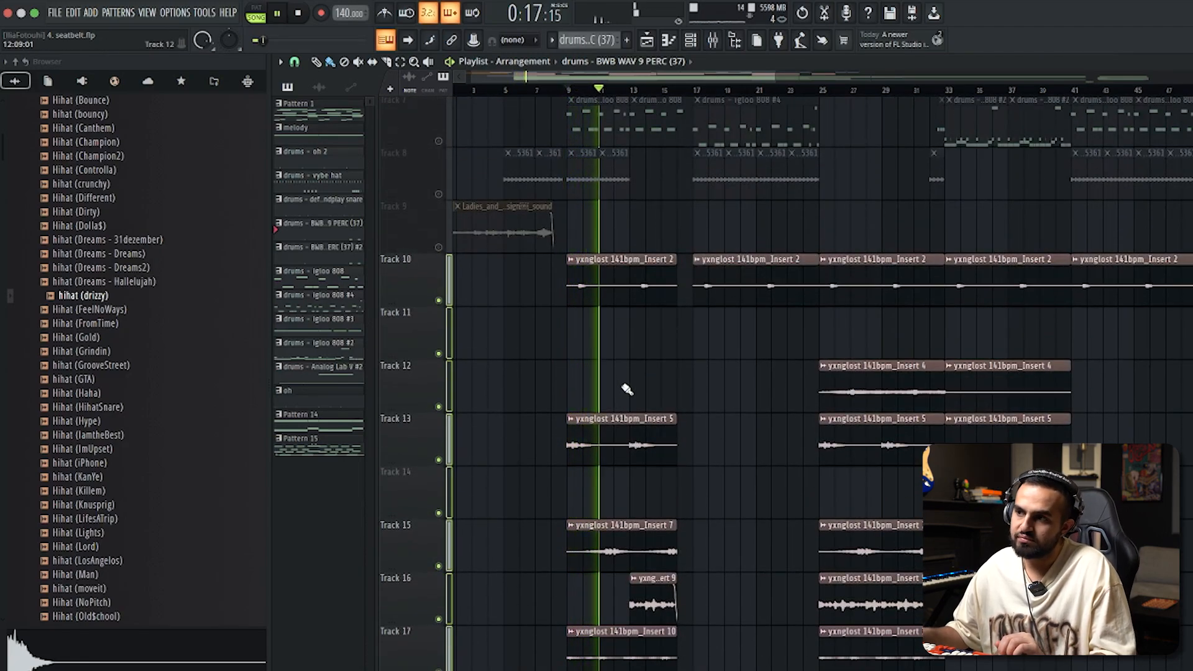
scroll(649, 397, "down", 4)
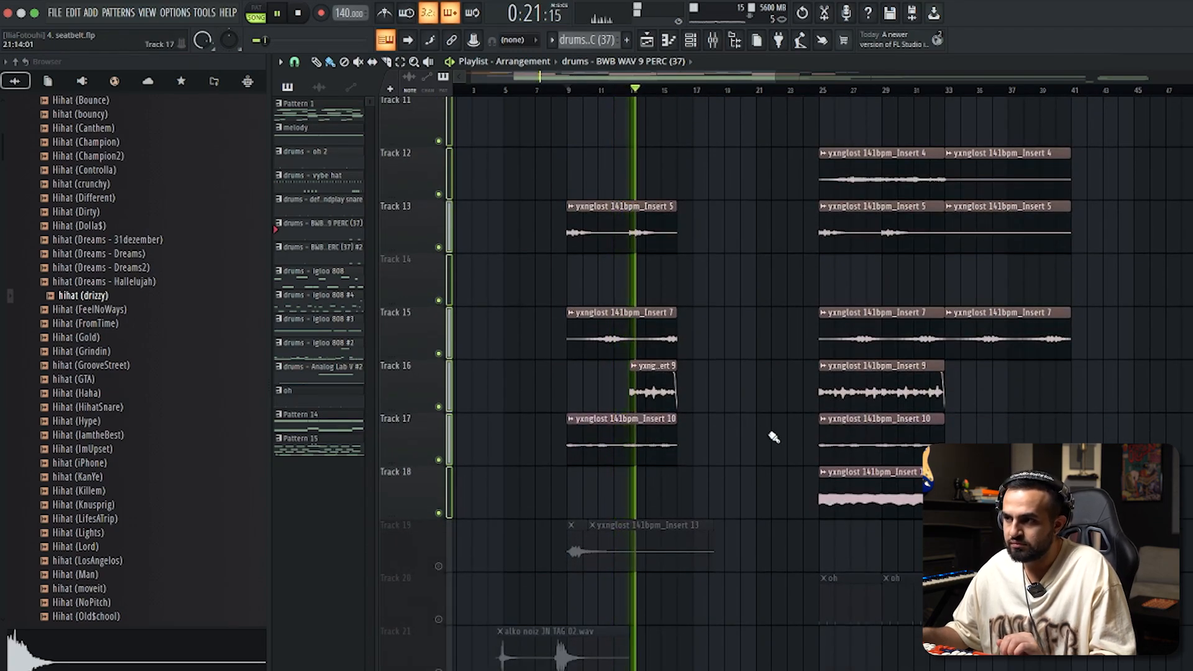
scroll(820, 466, "up", 4)
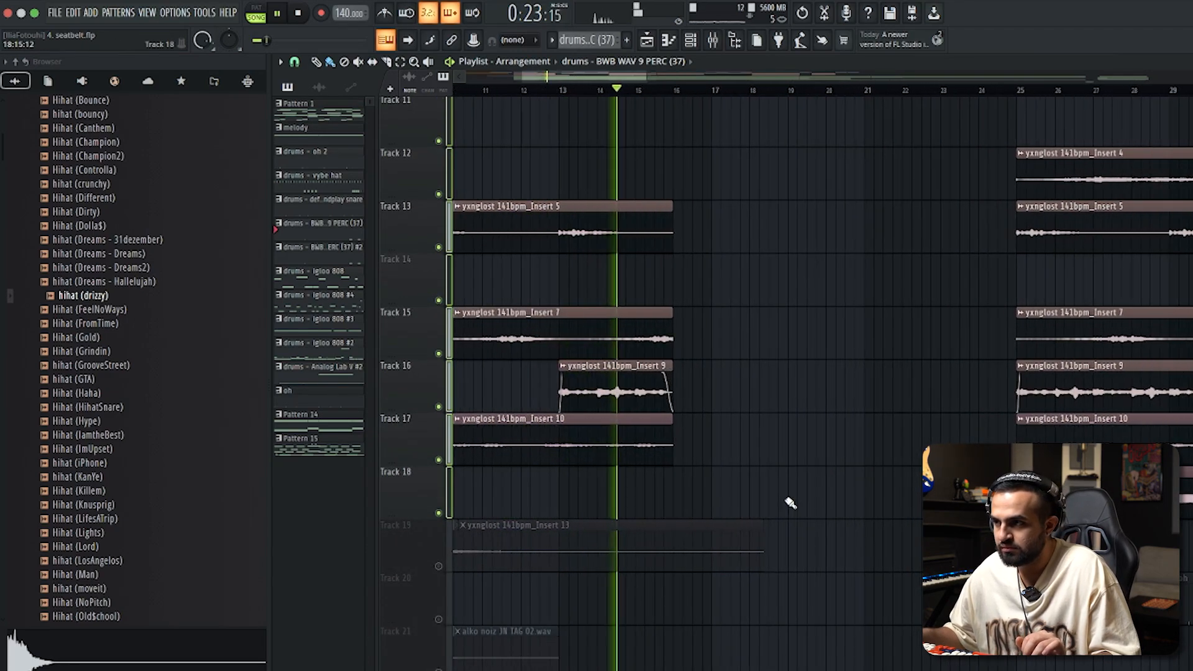
scroll(769, 497, "down", 3)
scroll(764, 491, "up", 6)
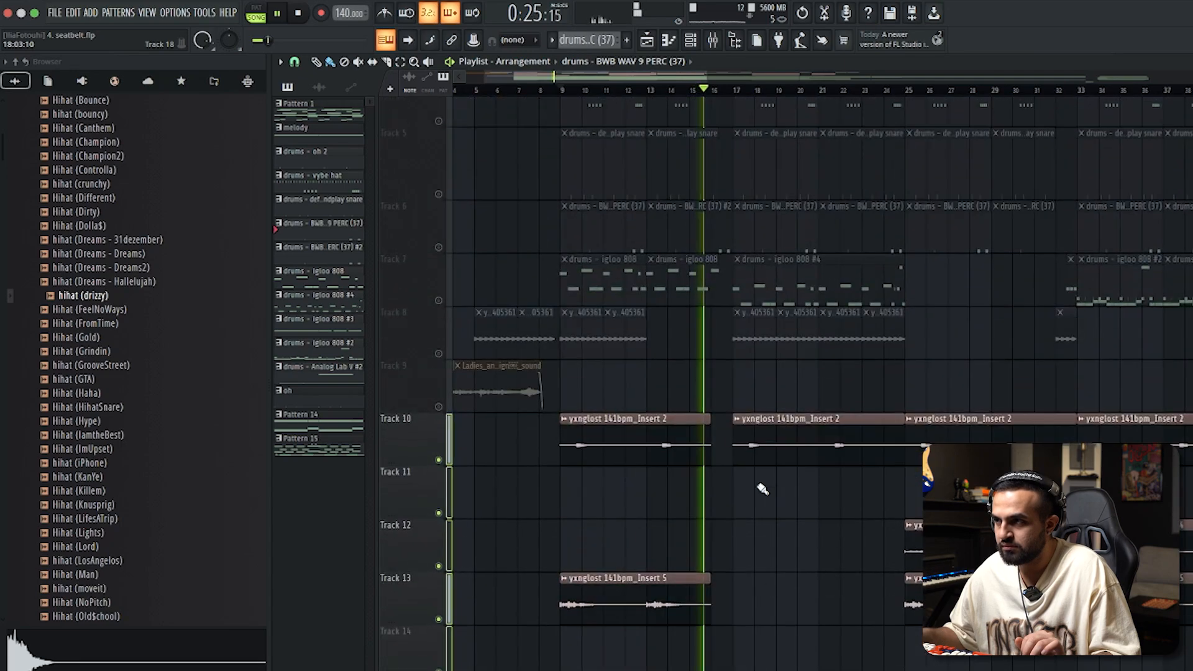
scroll(763, 489, "down", 3)
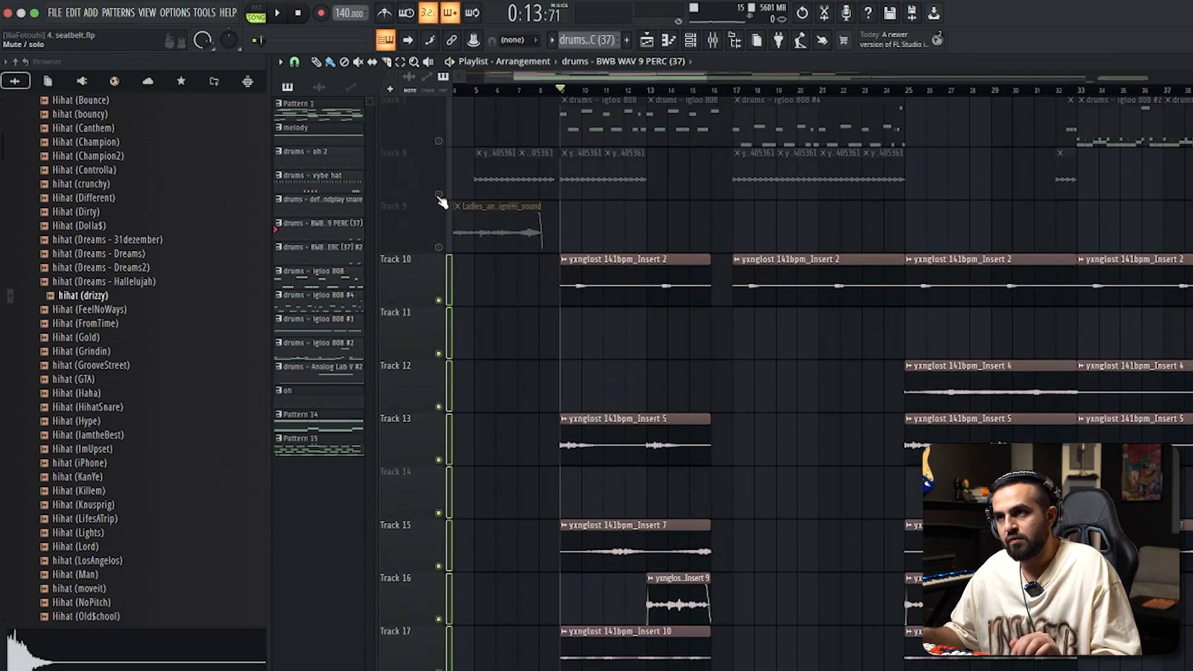
- Play the full beat from bar 9 with the melody, drum and 808 tracks unmuted, looking through the arrangement
scroll(442, 202, "down", 10)
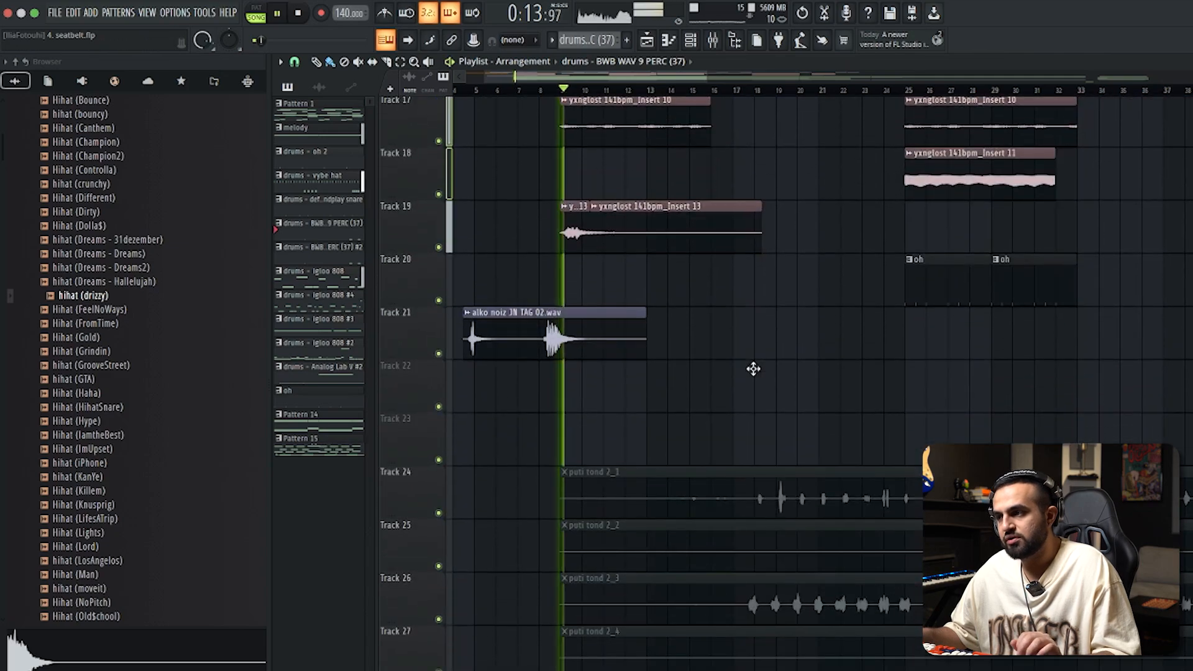
scroll(753, 369, "down", 15)
scroll(752, 369, "up", 9)
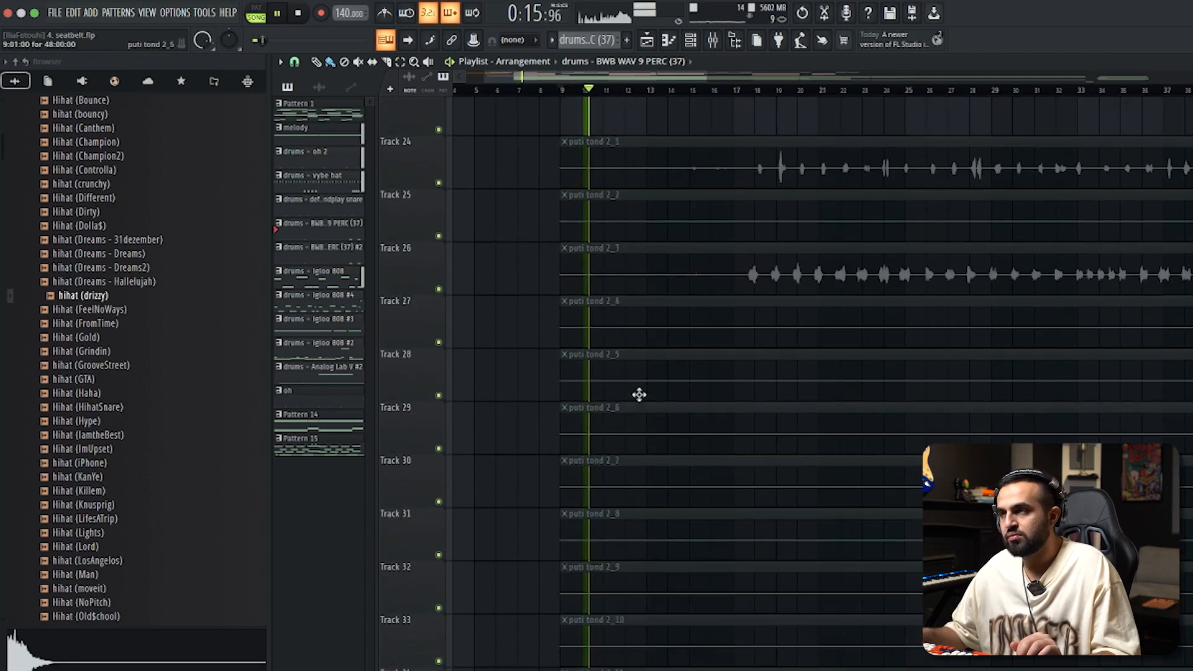
scroll(639, 394, "up", 20)
scroll(640, 394, "down", 20)
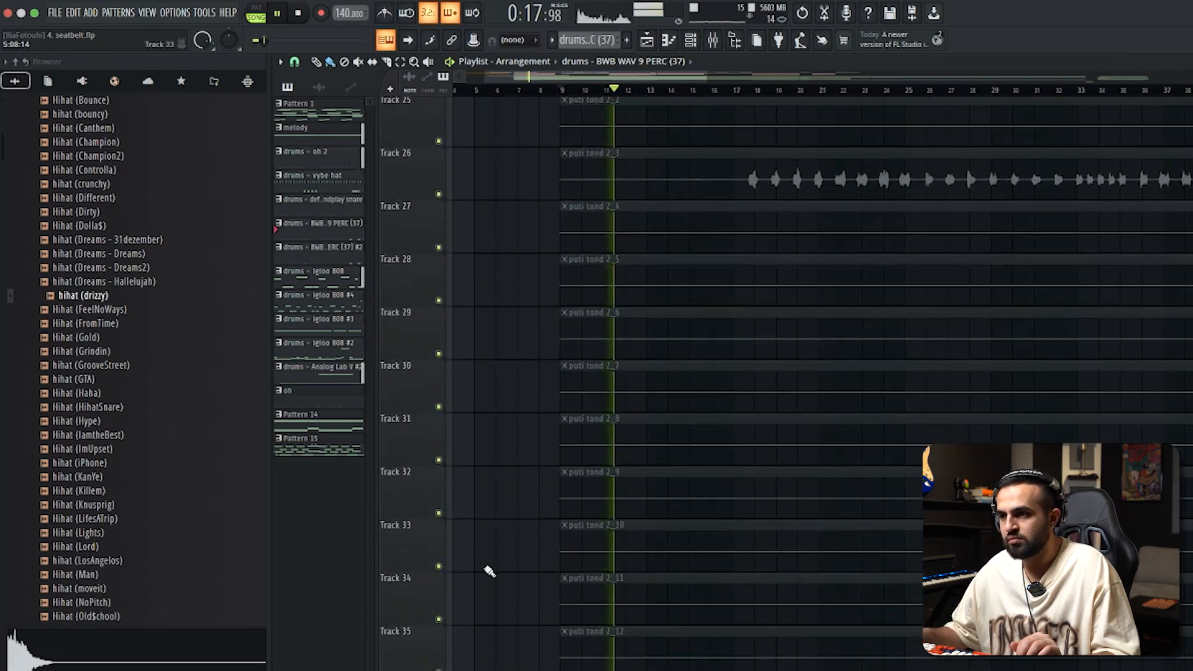
scroll(489, 571, "down", 6)
scroll(703, 457, "up", 20)
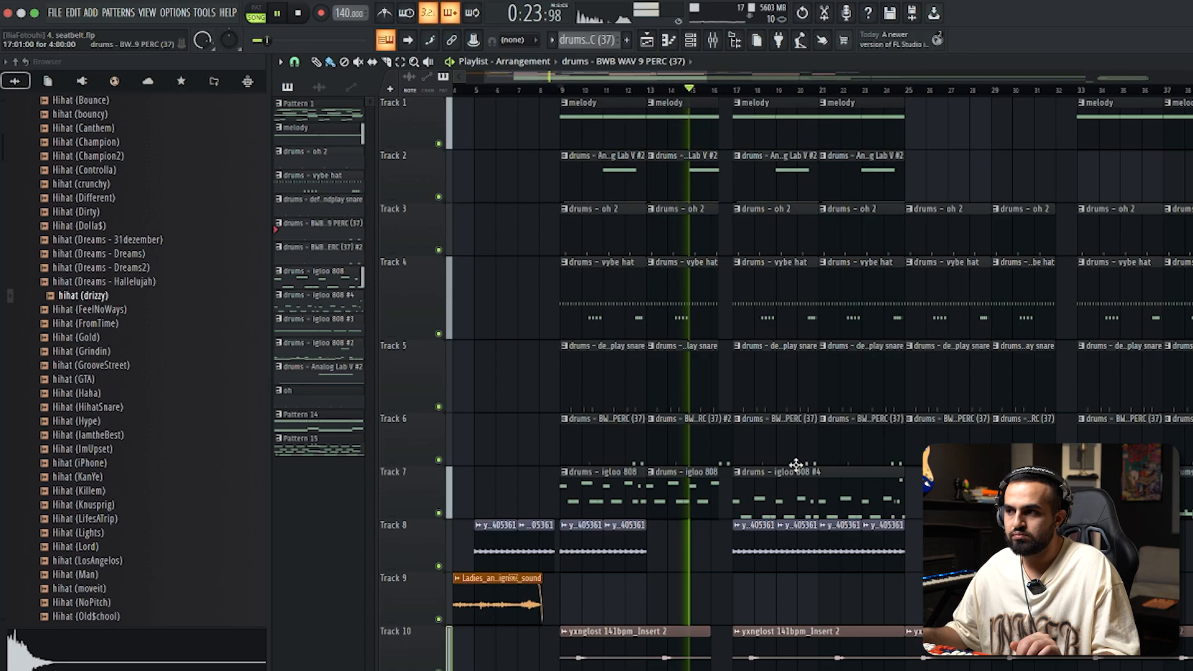
scroll(776, 494, "down", 14)
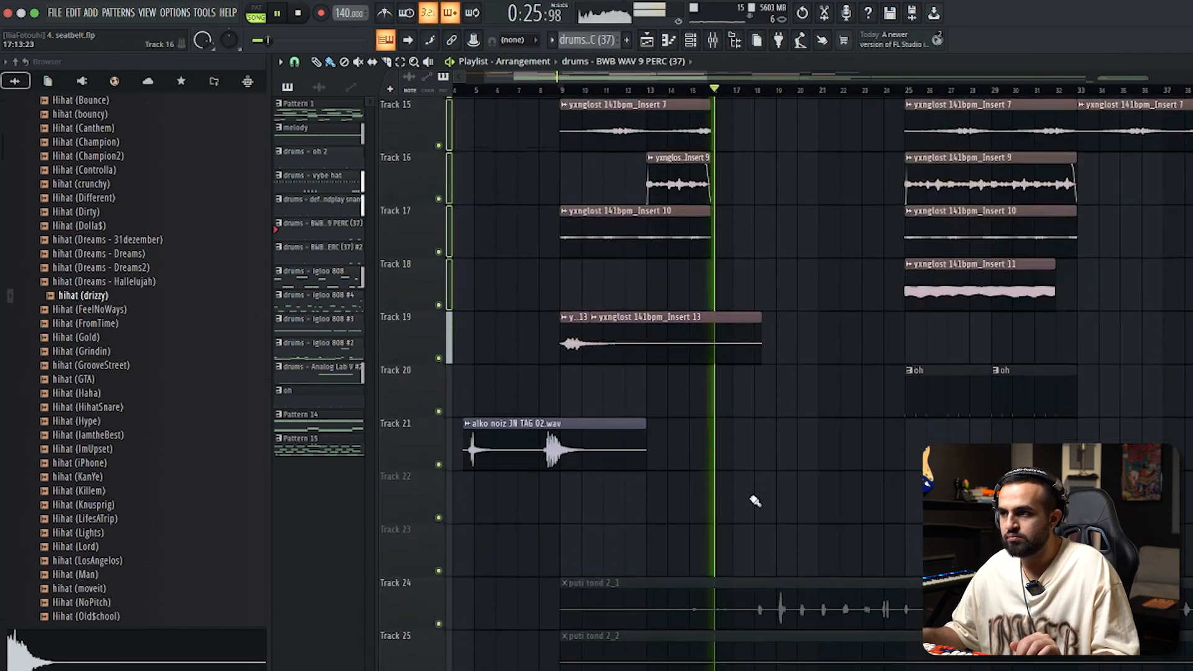
scroll(752, 502, "up", 14)
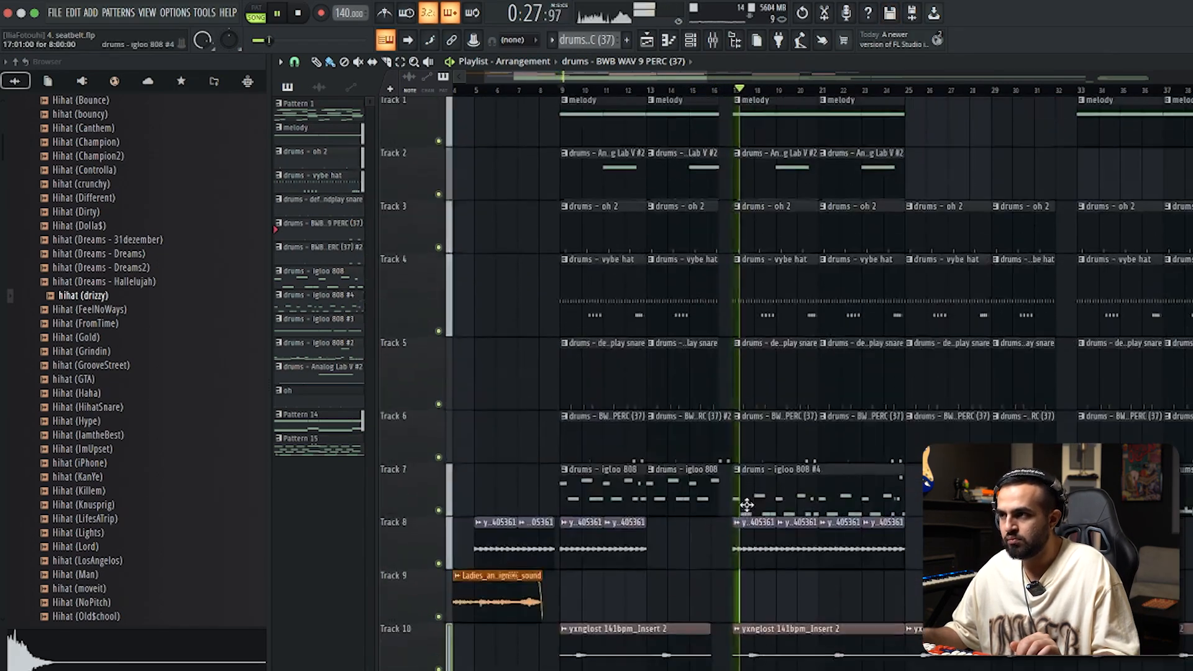
scroll(745, 504, "down", 14)
scroll(746, 505, "up", 14)
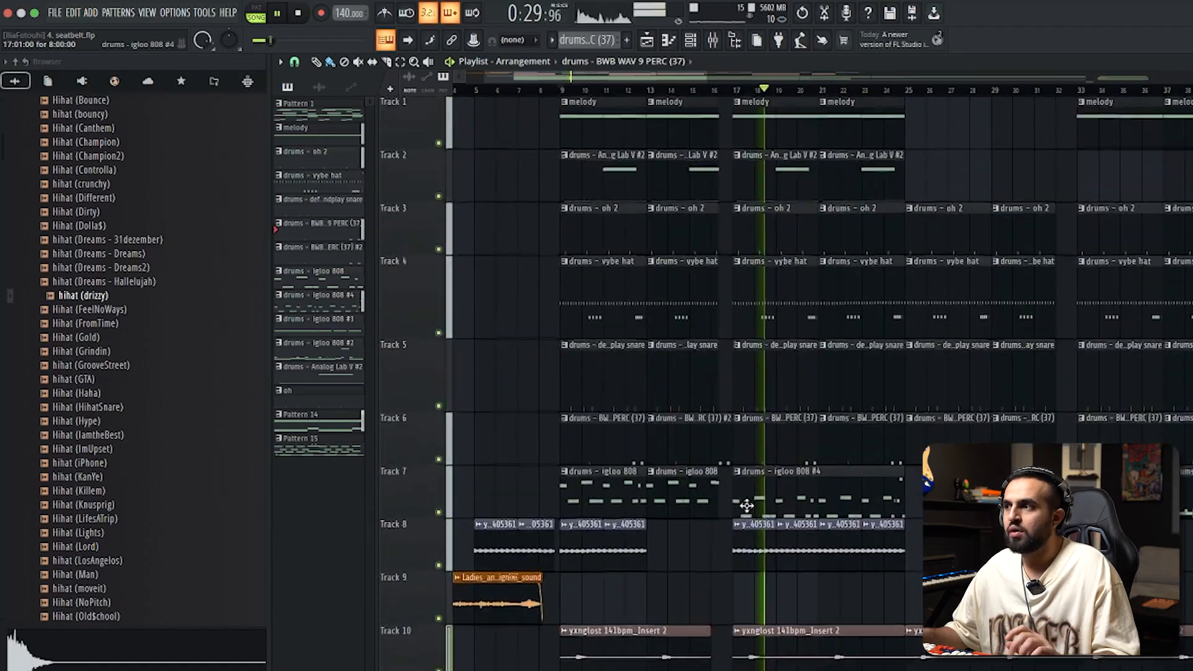
- Play Pattern 15 by itself in the Keyscape #2 piano roll, examine its notes up close, and close the editor
scroll(746, 505, "down", 10)
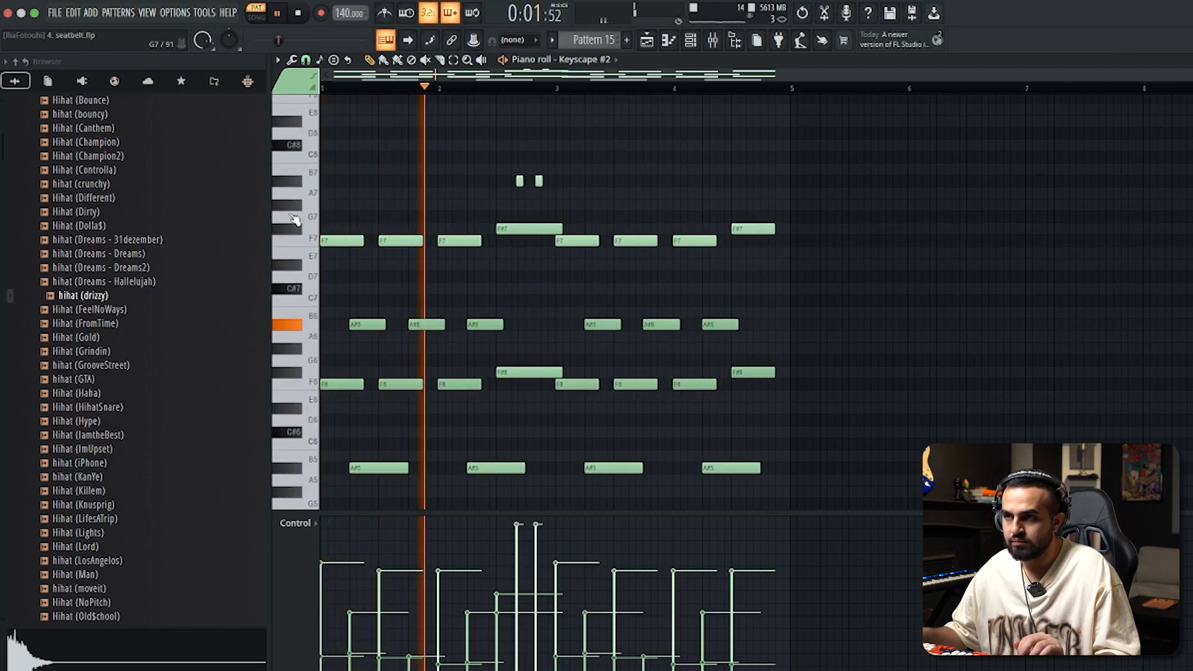
scroll(321, 218, "up", 5)
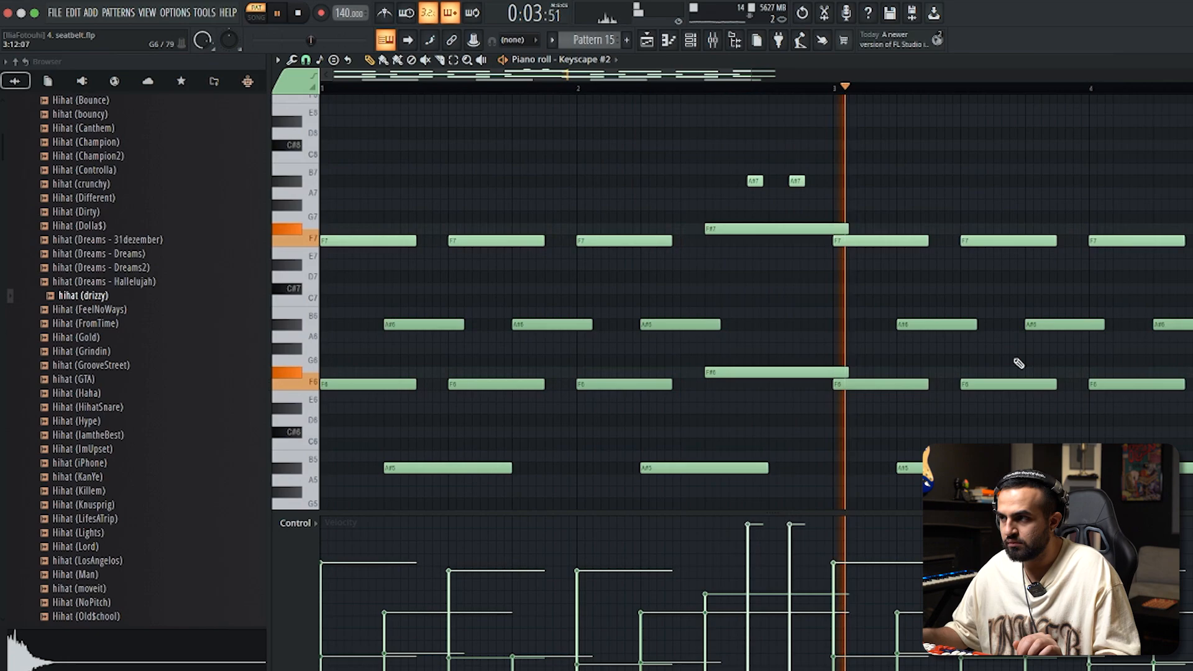
scroll(1067, 367, "down", 2)
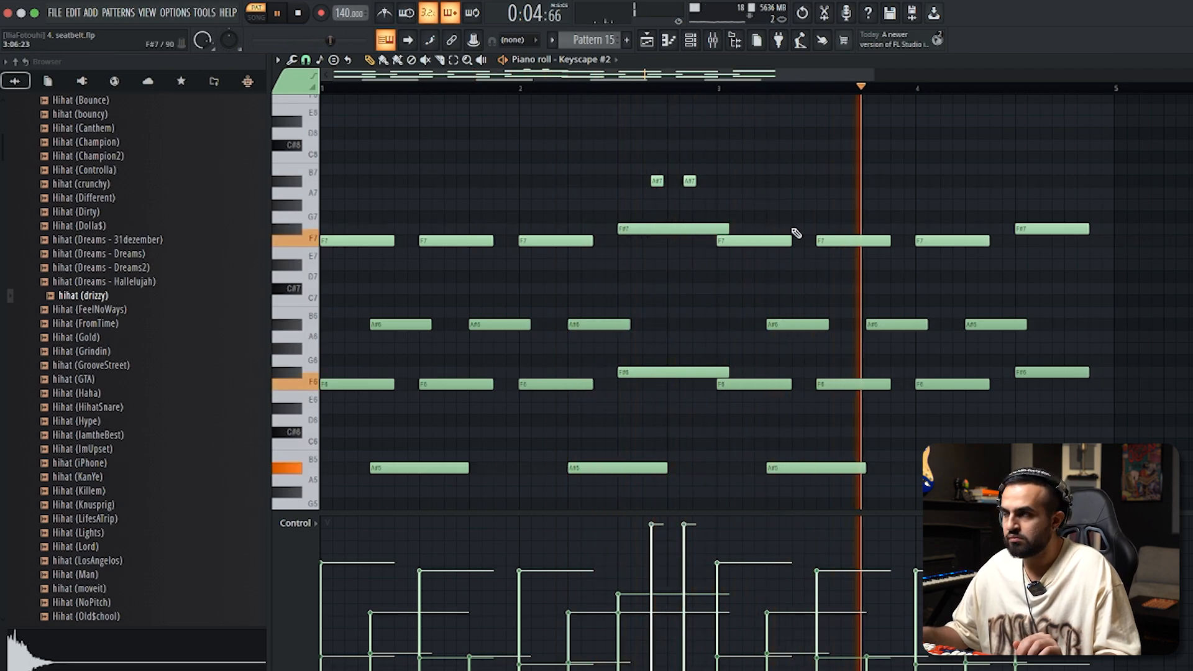
key("Escape")
- Play the arrangement from bar 9 with Pattern 15 active on track 39, checking its Keyscape #2 notes in the piano roll
scroll(525, 388, "up", 2)
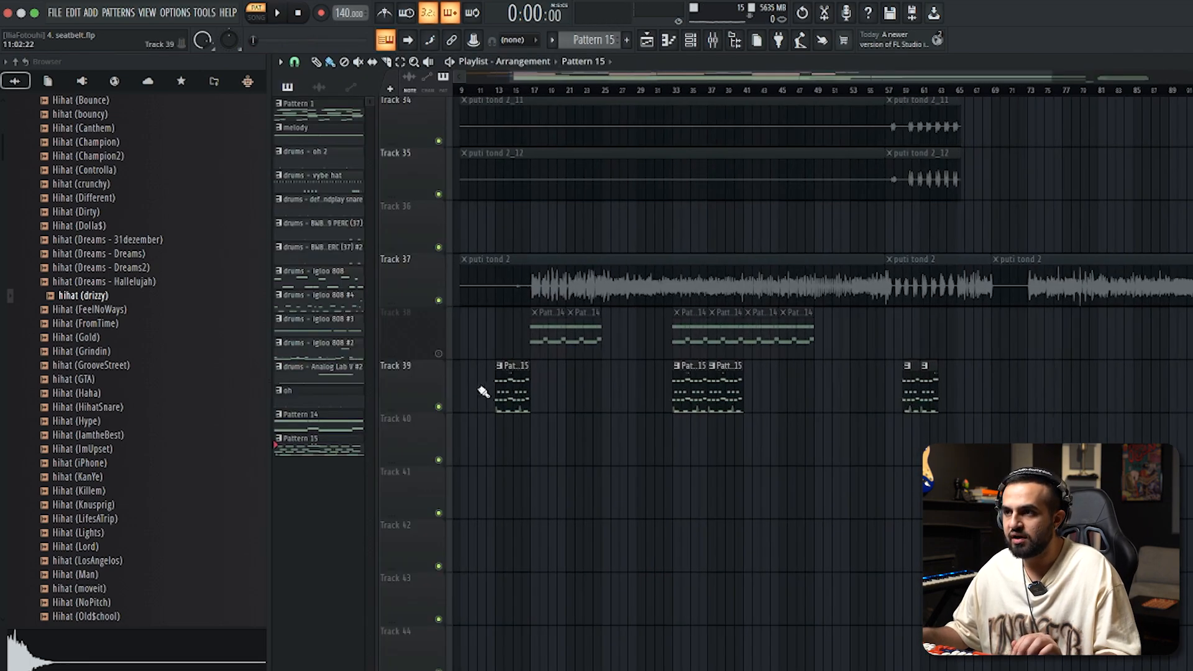
scroll(481, 390, "up", 2)
scroll(491, 389, "down", 2)
scroll(497, 388, "down", 2)
scroll(500, 388, "up", 2)
scroll(501, 387, "up", 12)
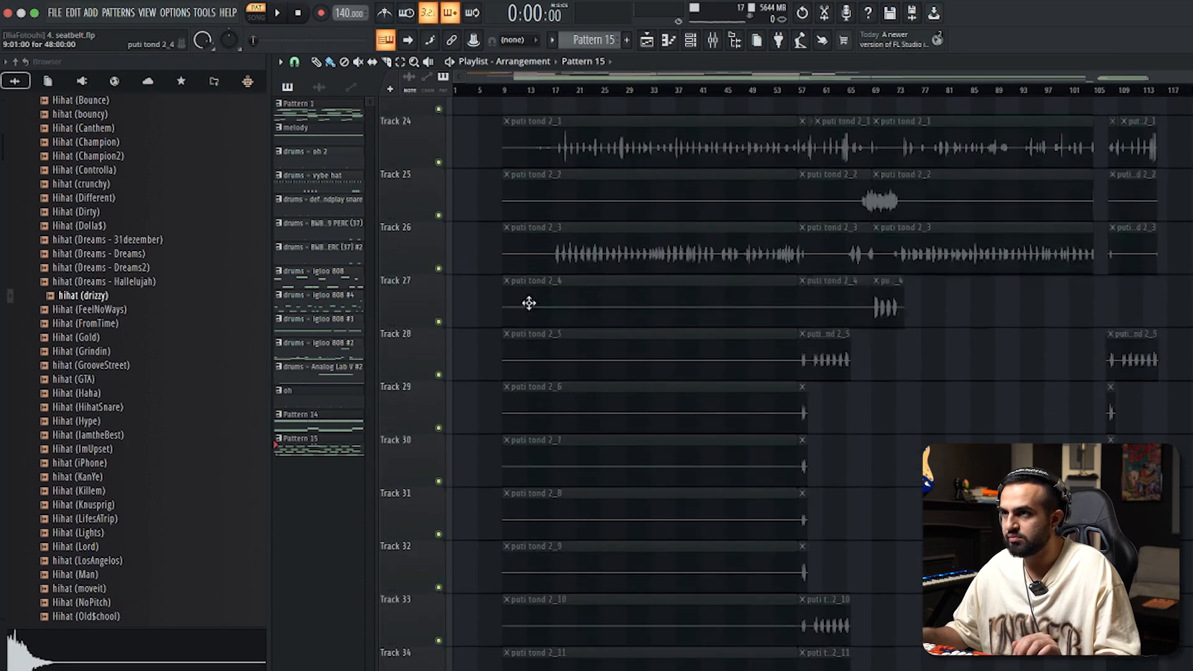
scroll(596, 385, "down", 12)
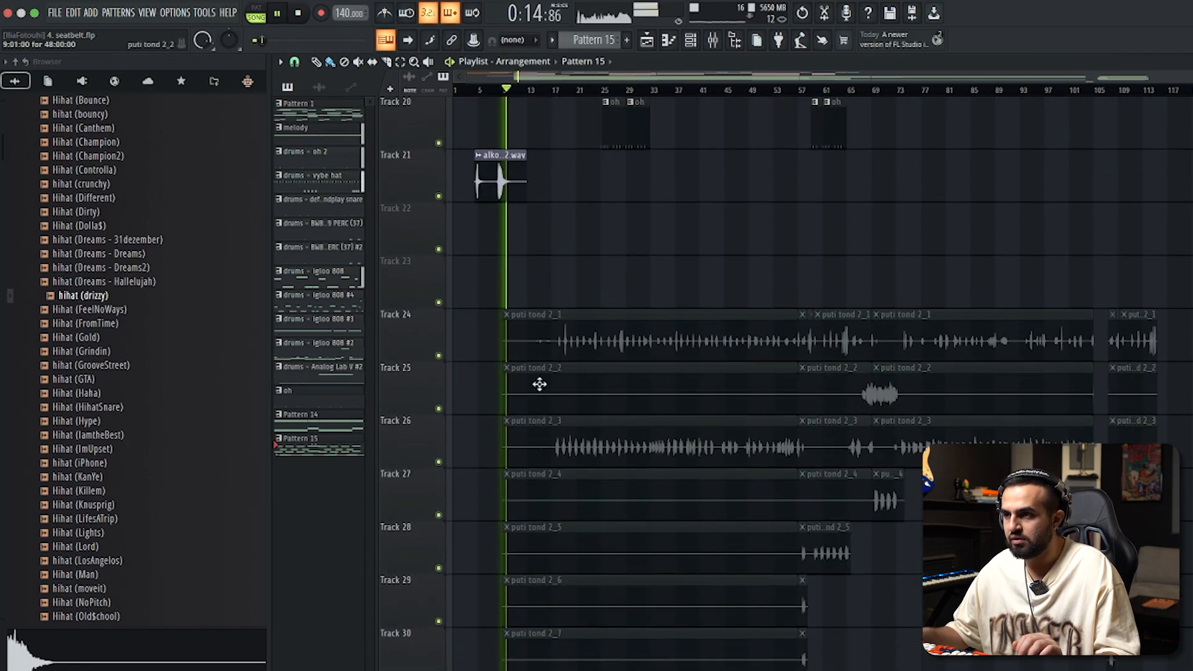
scroll(532, 400, "up", 4)
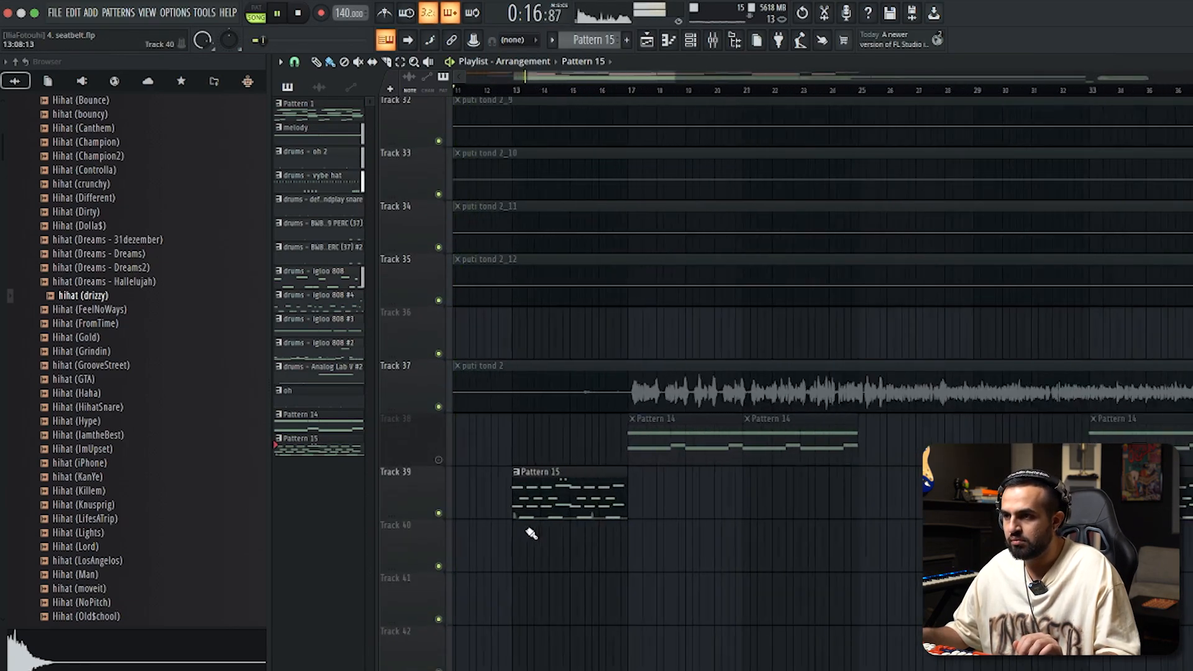
double_click(529, 507)
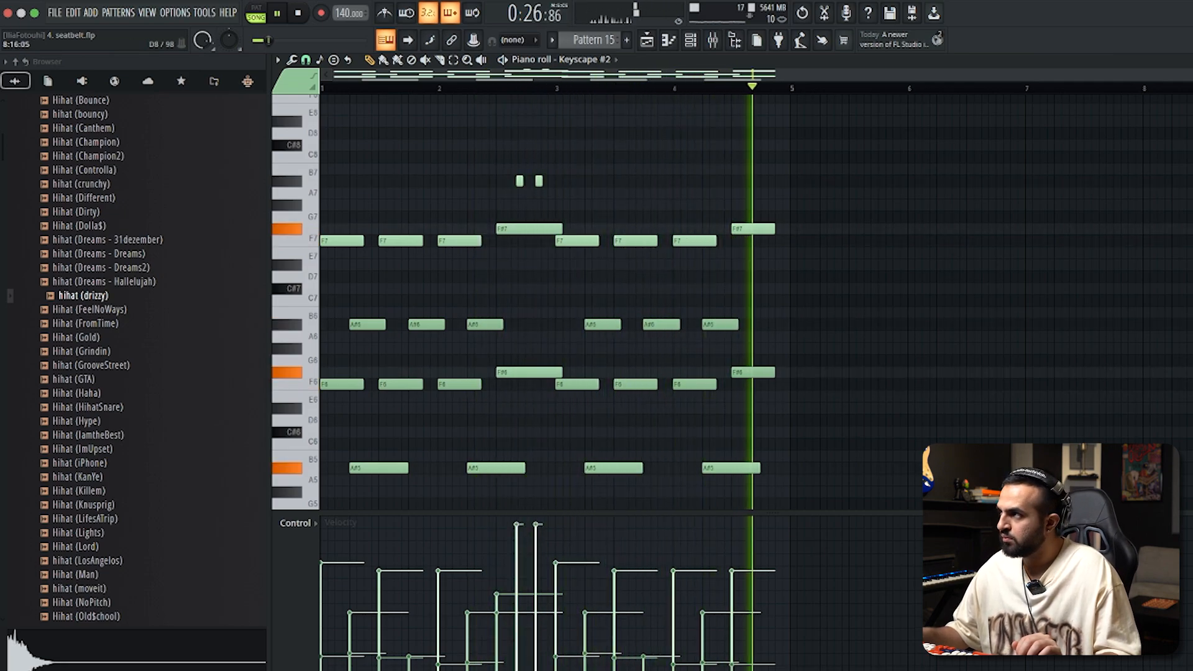
left_click(1185, 60)
scroll(840, 416, "up", 10)
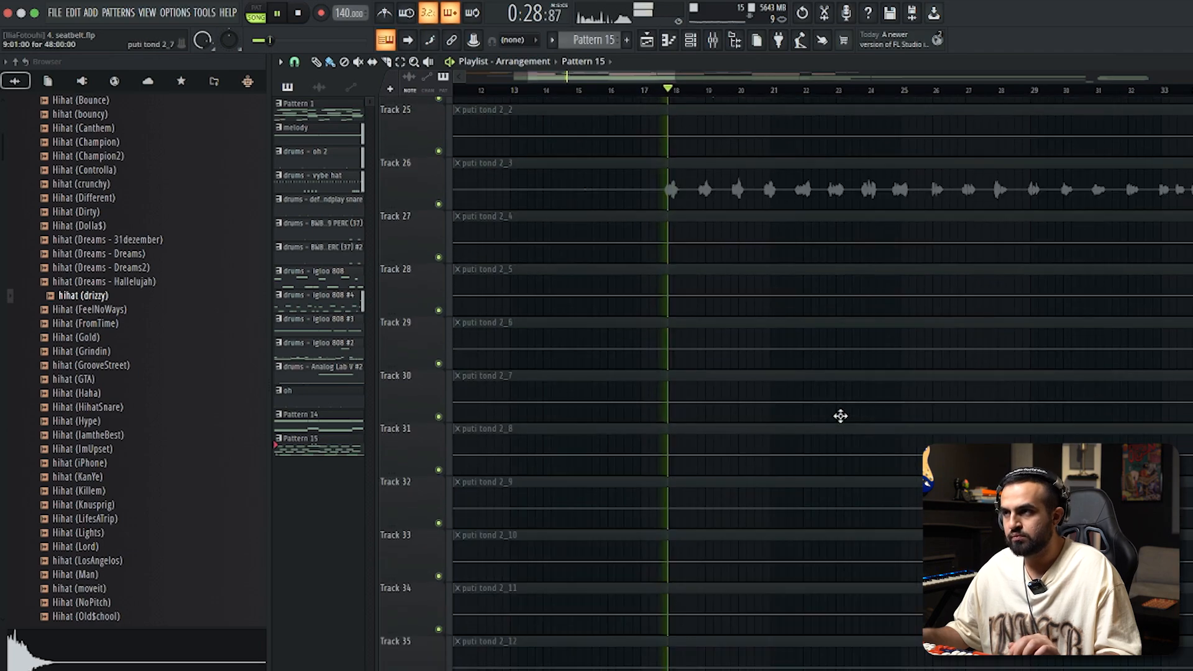
scroll(840, 415, "up", 10)
scroll(866, 422, "down", 3)
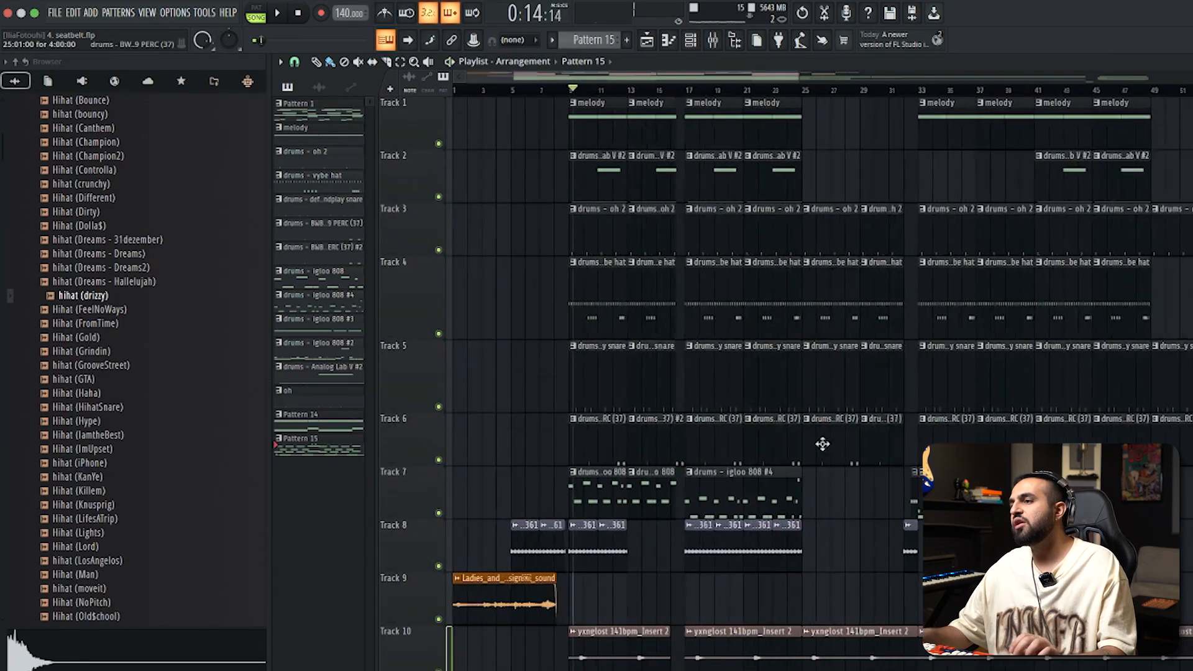
- Locate the muted Pattern 14 clips on track 38 and view their Analog Lab V #3 chord notes in the piano roll
scroll(777, 480, "down", 5)
left_click_drag(785, 335, 697, 47)
scroll(792, 248, "down", 4)
scroll(772, 327, "down", 20)
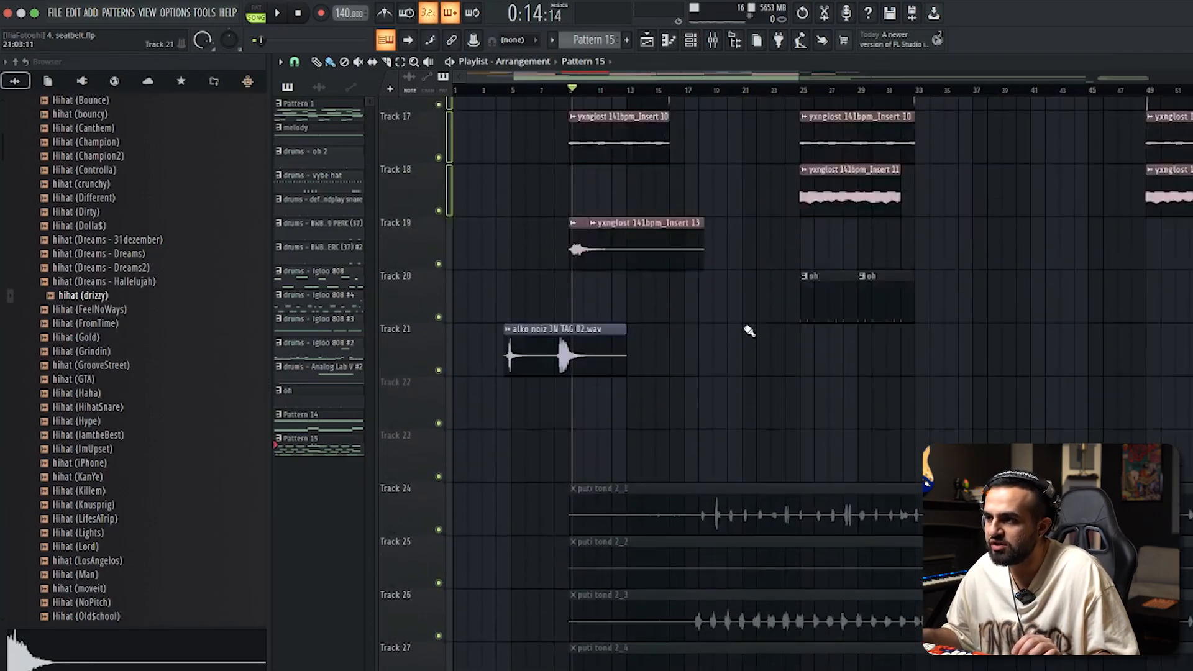
scroll(721, 362, "down", 2)
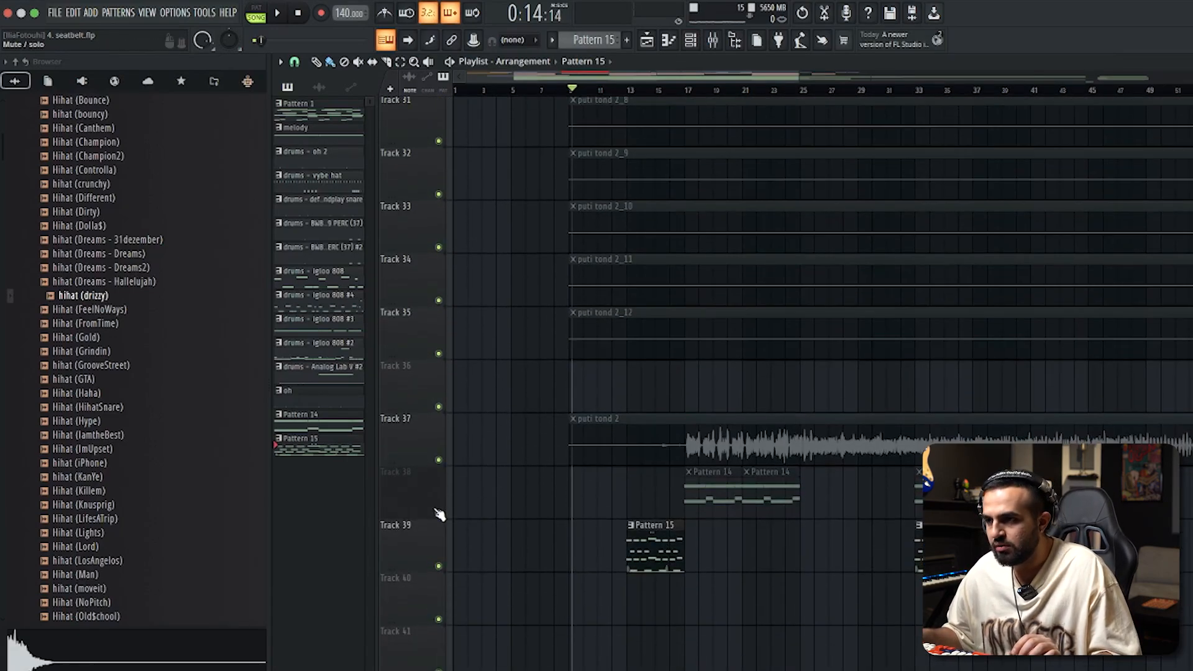
double_click(718, 486)
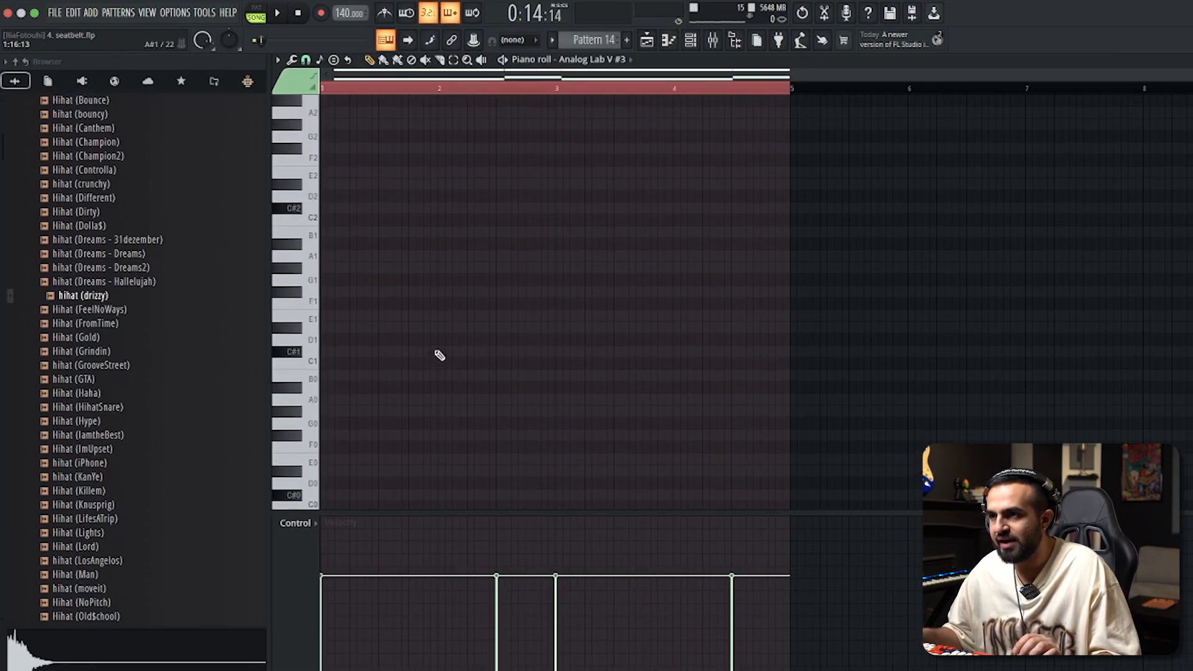
scroll(435, 351, "down", 6)
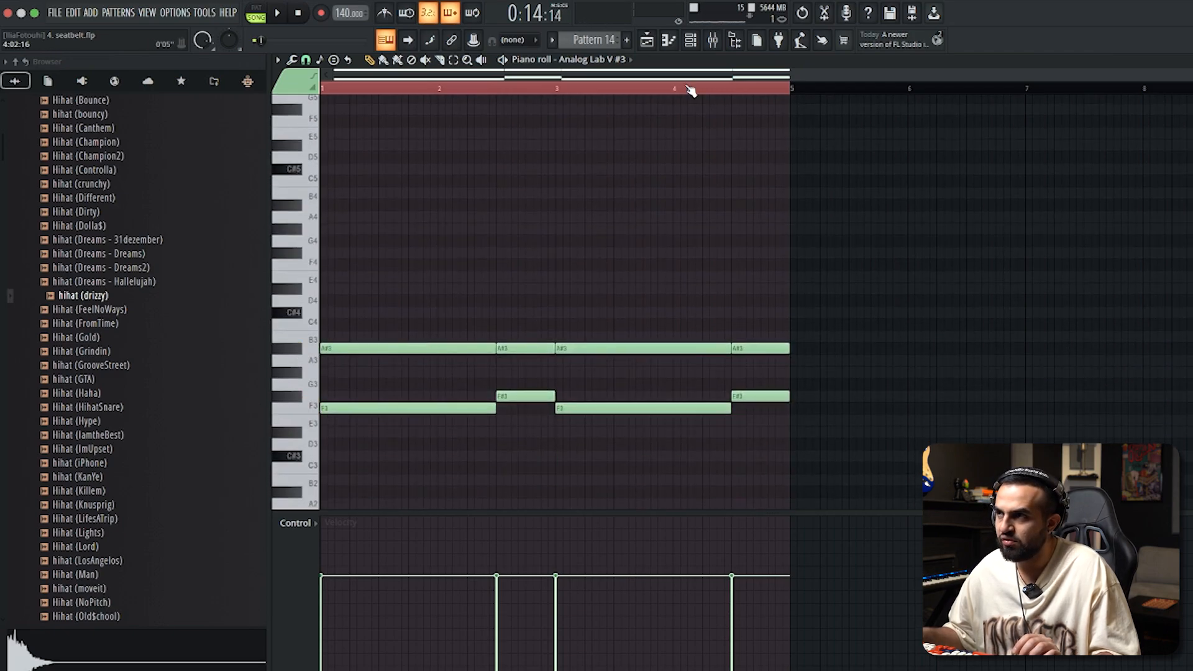
- Open the Analog Lab V #3 instrument from the channel rack and inspect its benz preset
left_click(693, 41)
left_click(458, 118)
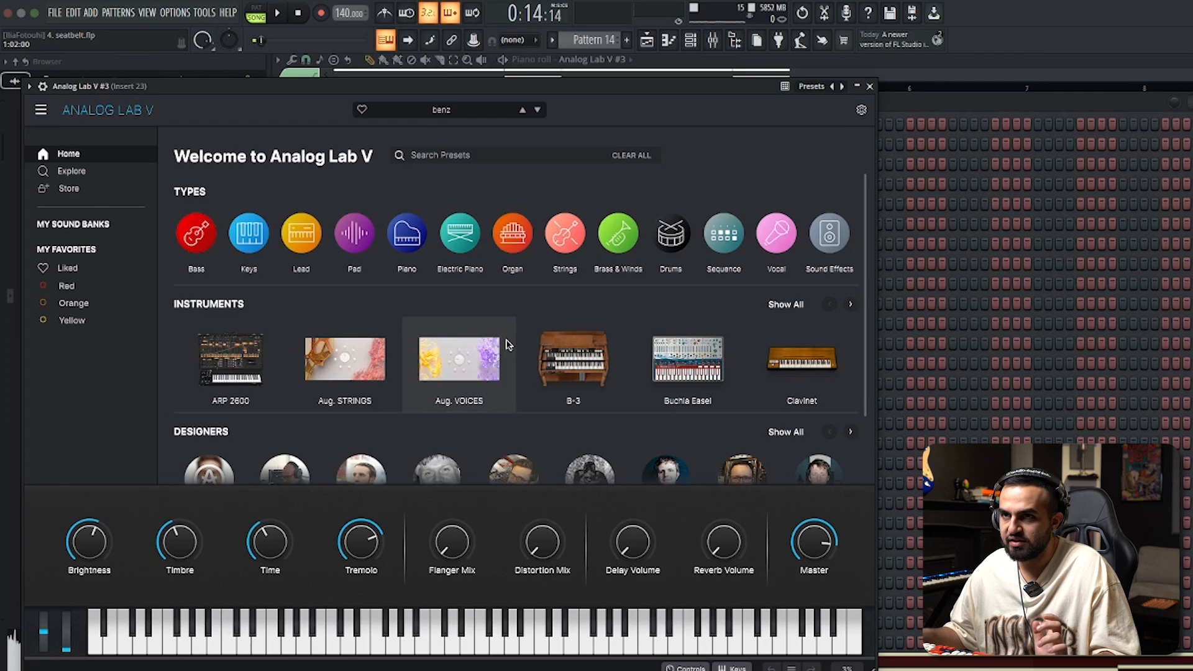
scroll(506, 345, "down", 2)
scroll(522, 164, "up", 2)
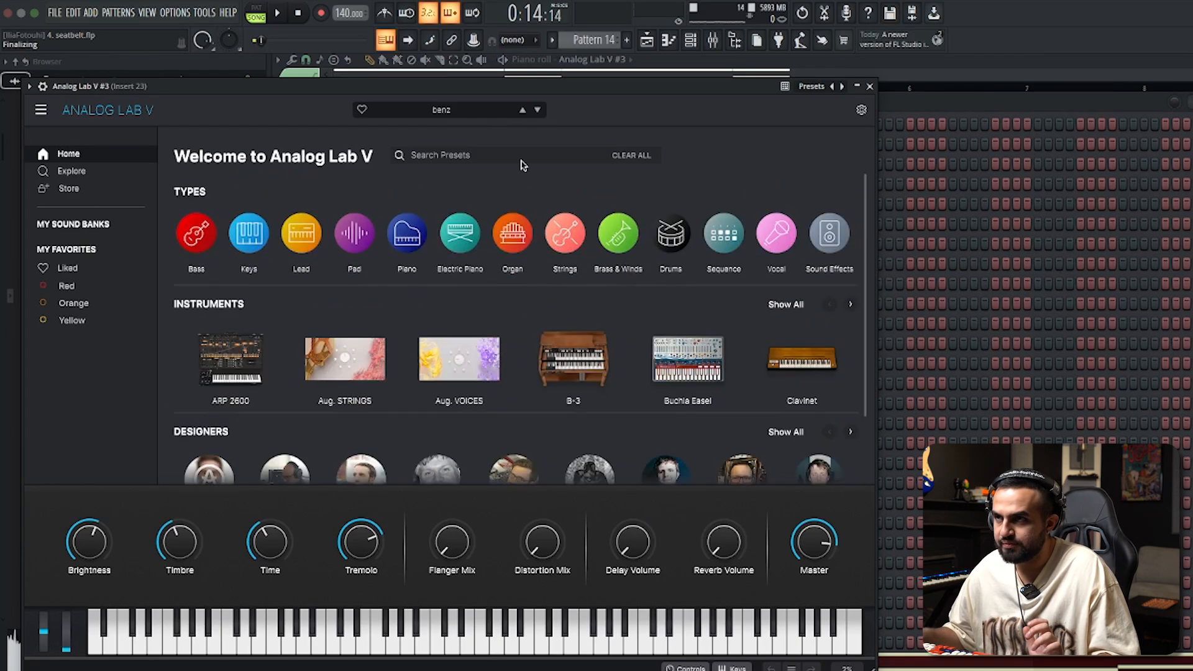
- Look through the full list of Analog Lab V presets without choosing another one, and close the instrument
left_click(442, 111)
left_click(442, 110)
left_click(443, 110)
mouse_move(443, 132)
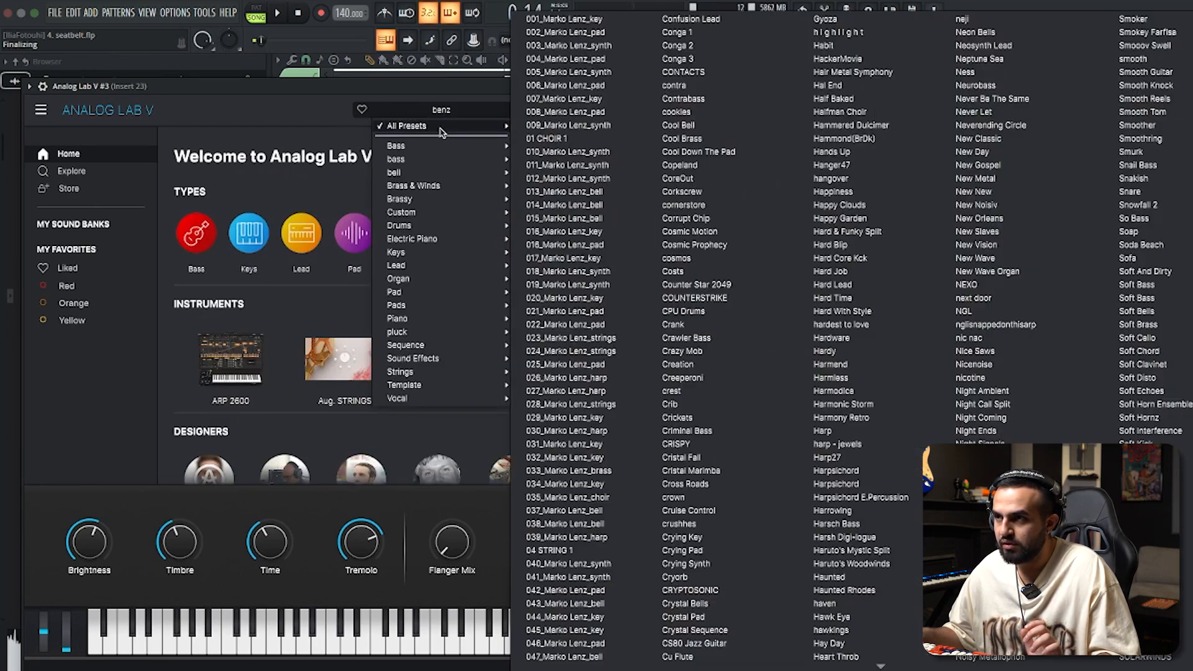
scroll(894, 373, "down", 10)
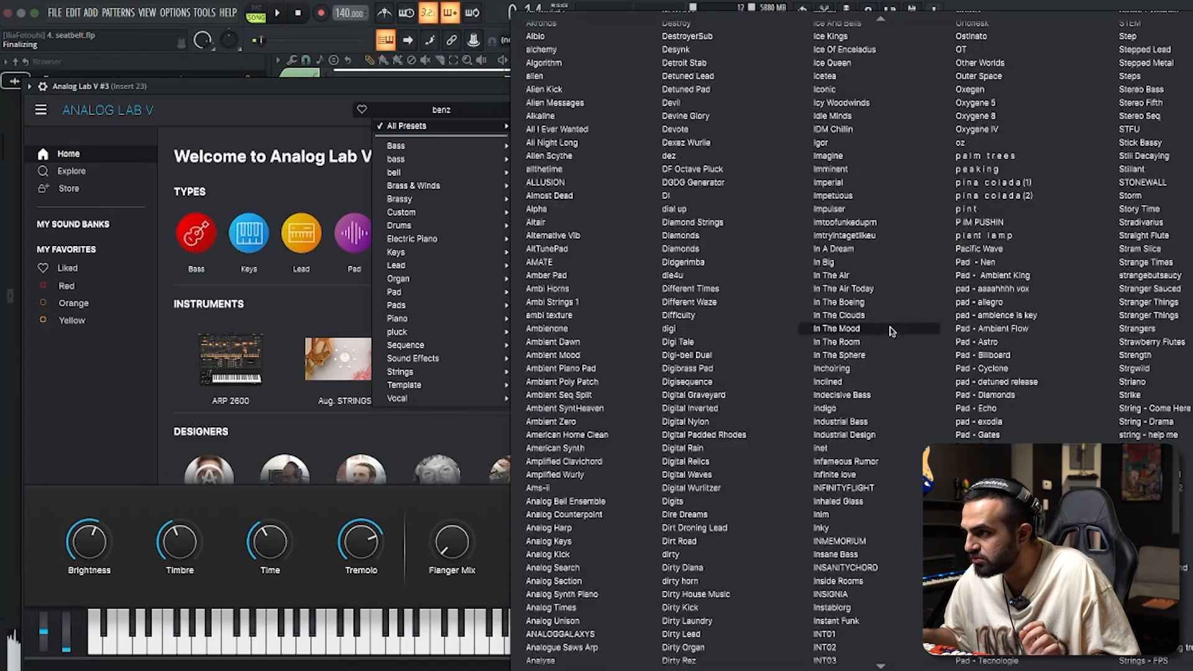
scroll(896, 375, "down", 15)
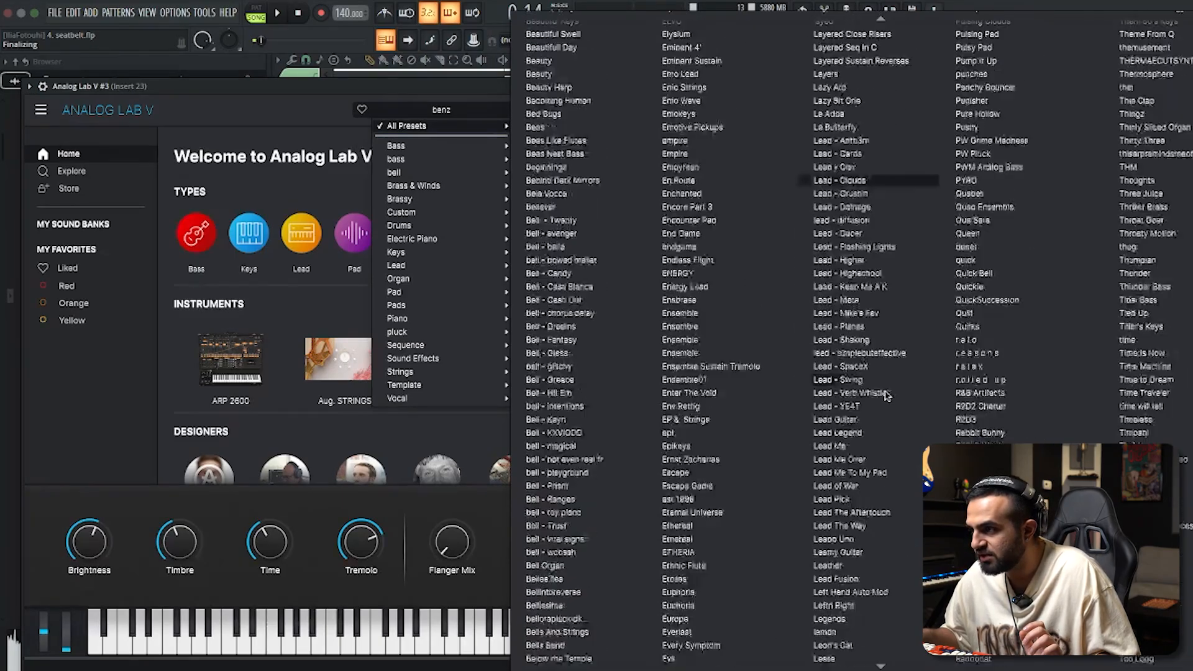
scroll(889, 385, "down", 5)
left_click(268, 138)
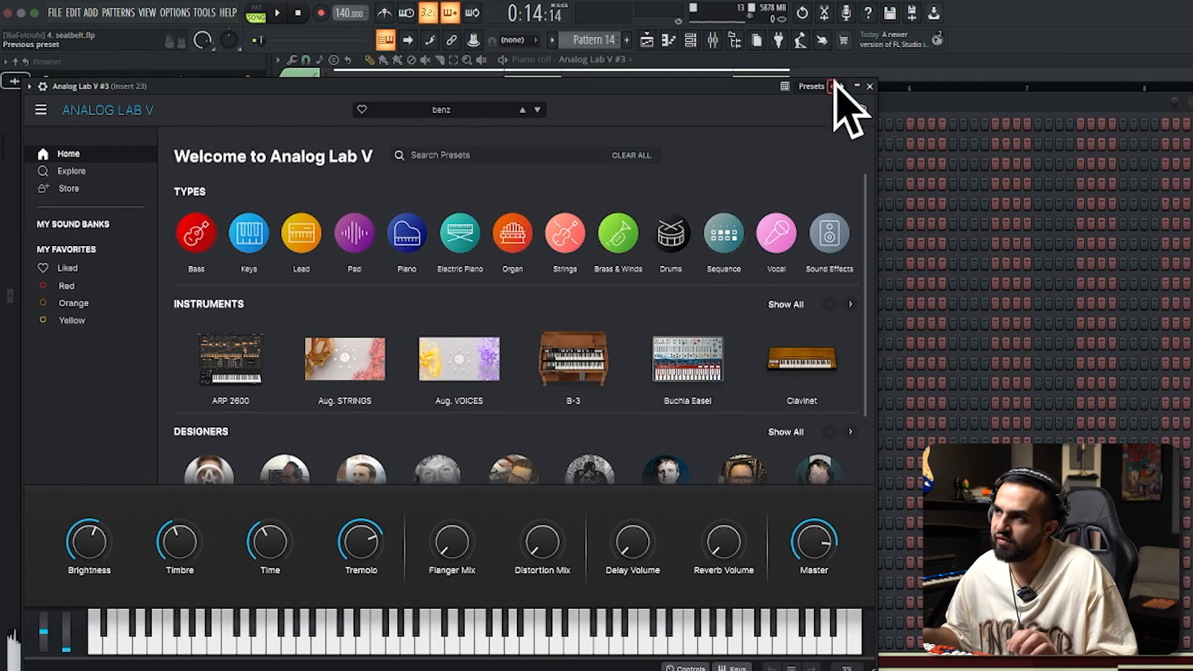
left_click(870, 87)
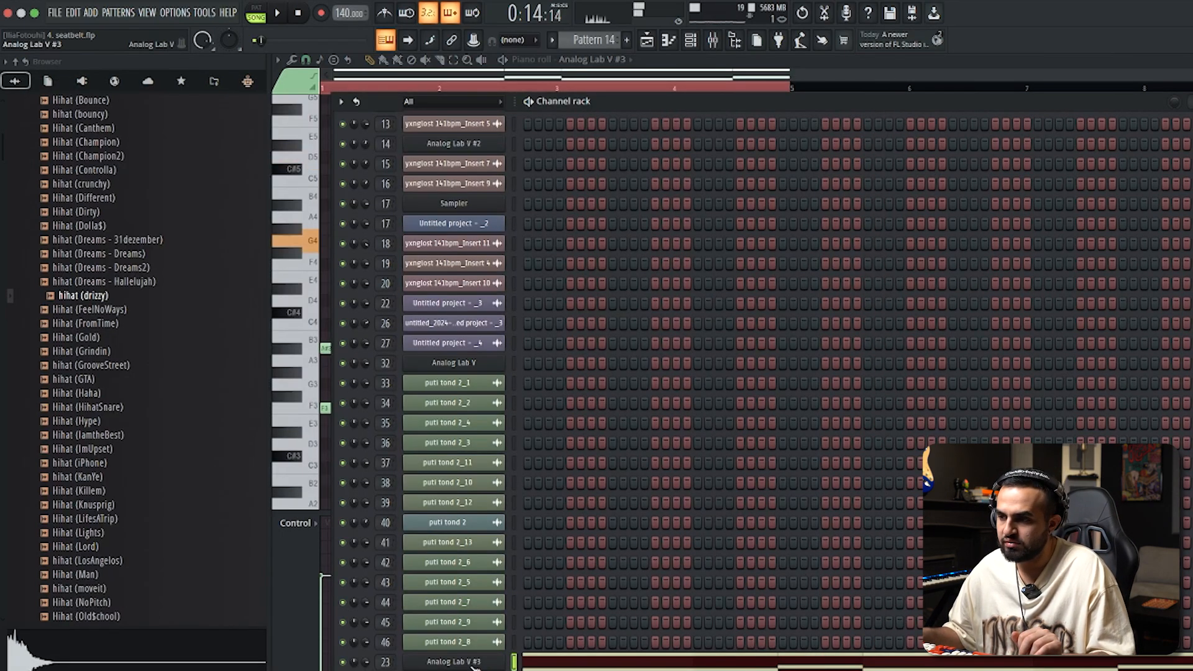
- Open Pattern 14's Analog Lab V #3 notes in the piano roll and play the pattern
left_click(569, 663)
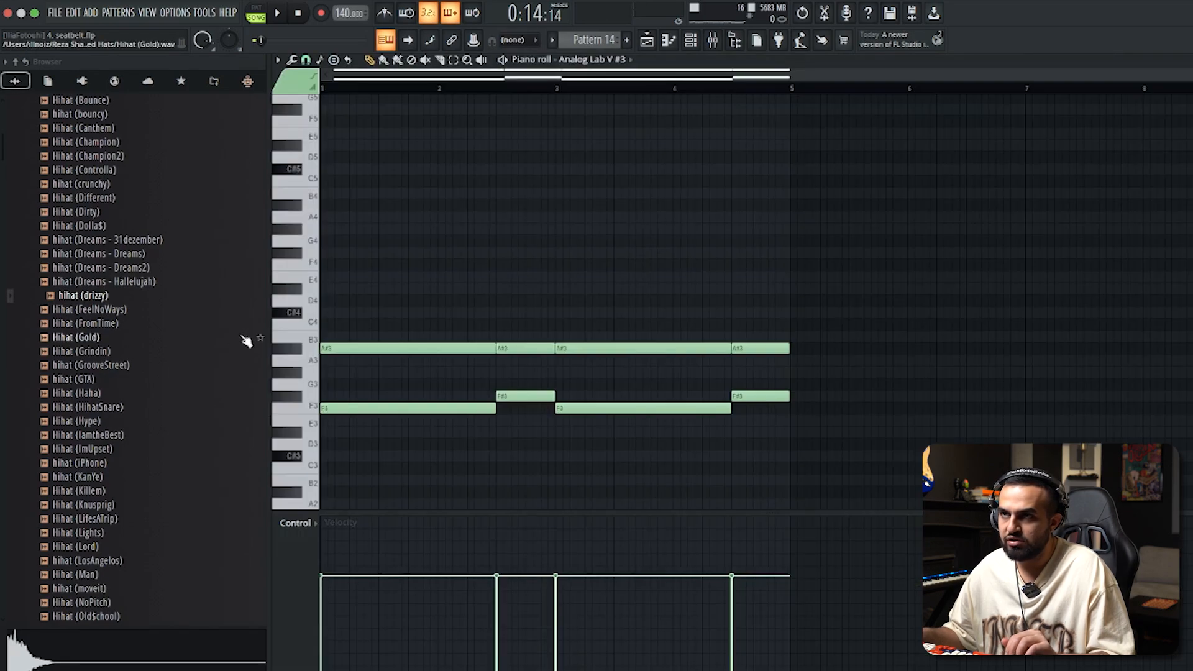
key("space")
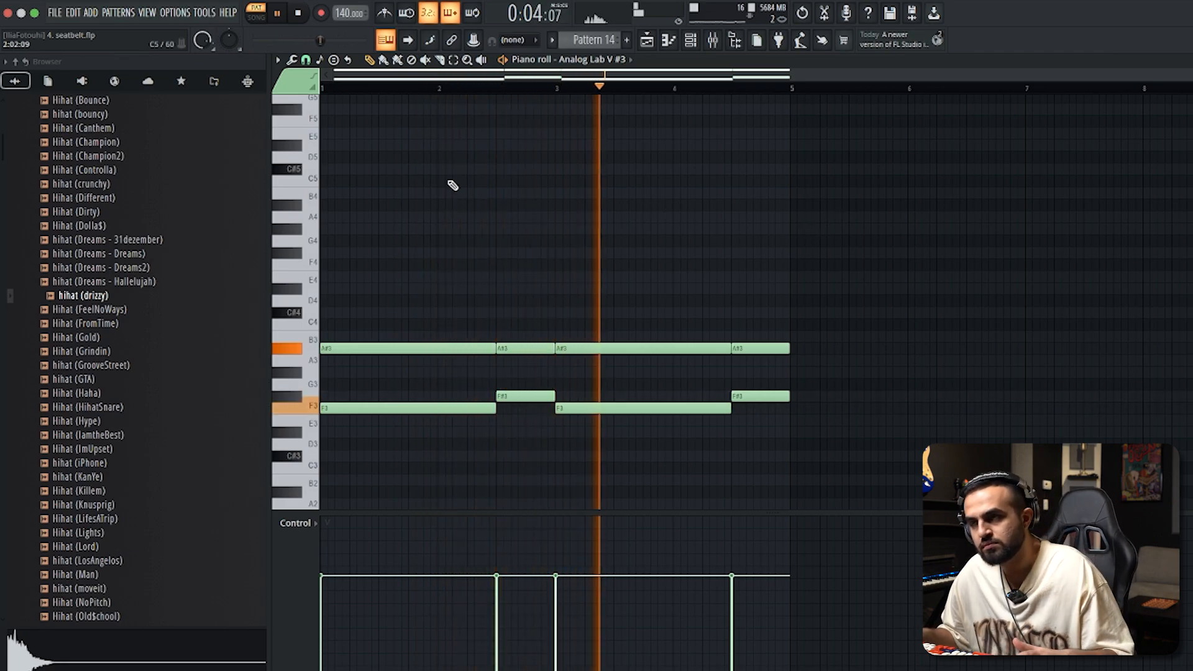
- Play the arrangement from bar 17 and inspect the notes of the Pattern 14 clip on Track 38
key("F5")
scroll(720, 354, "up", 6)
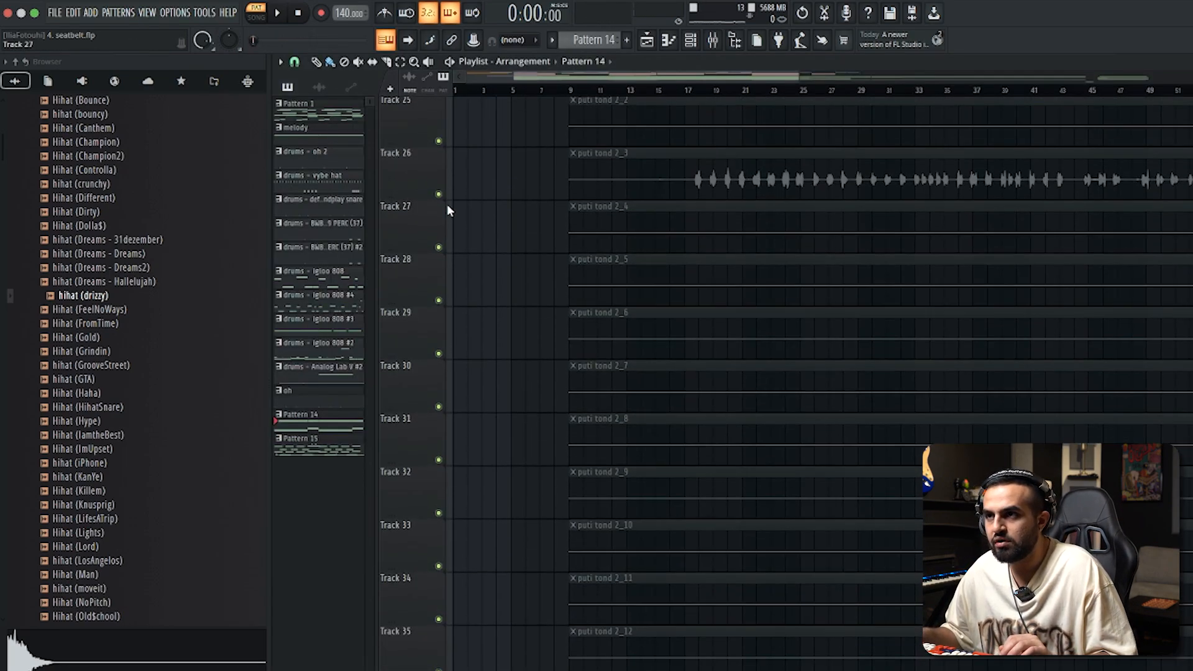
left_click(686, 91)
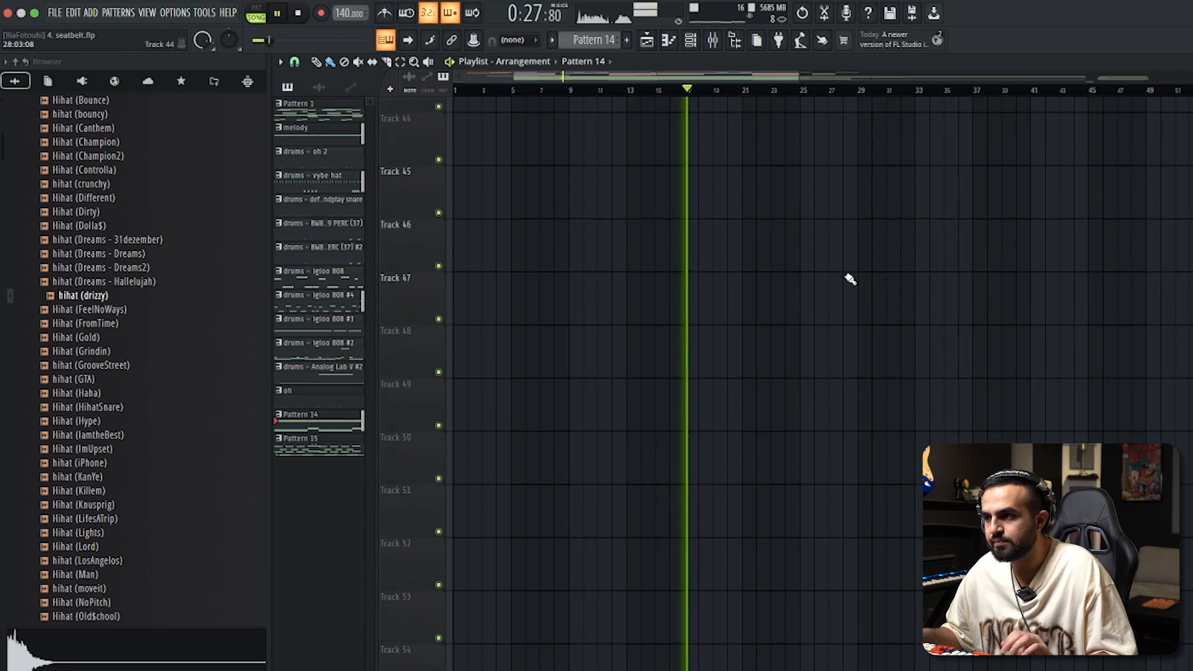
scroll(847, 279, "down", 9)
scroll(751, 371, "up", 4)
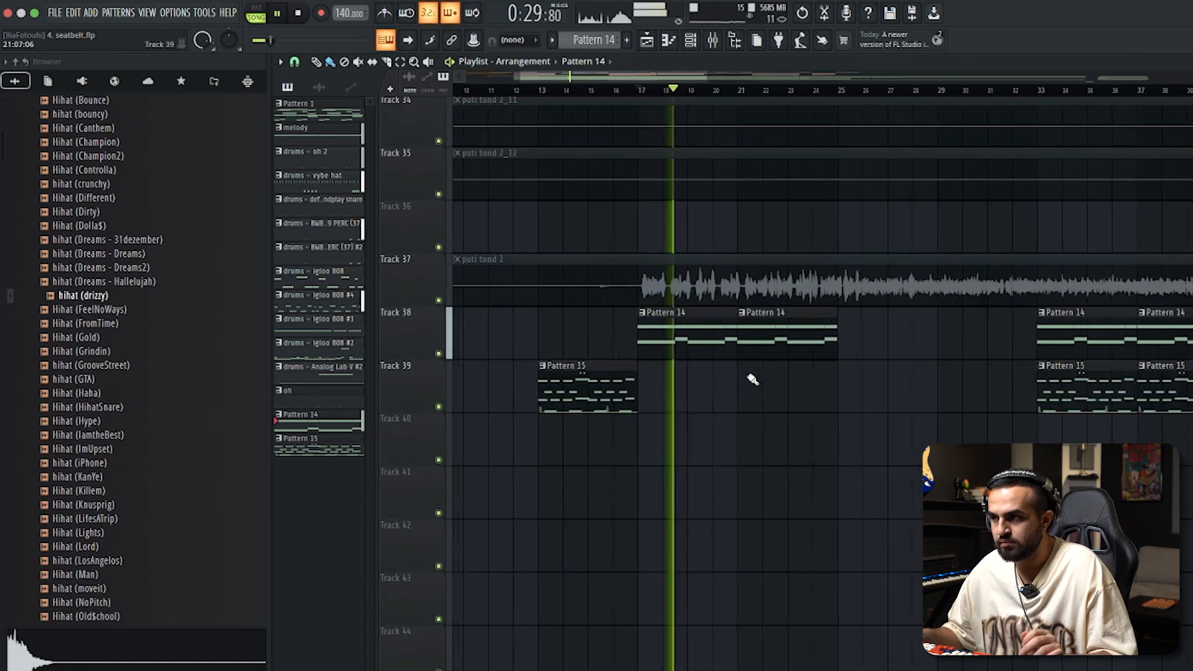
double_click(690, 343)
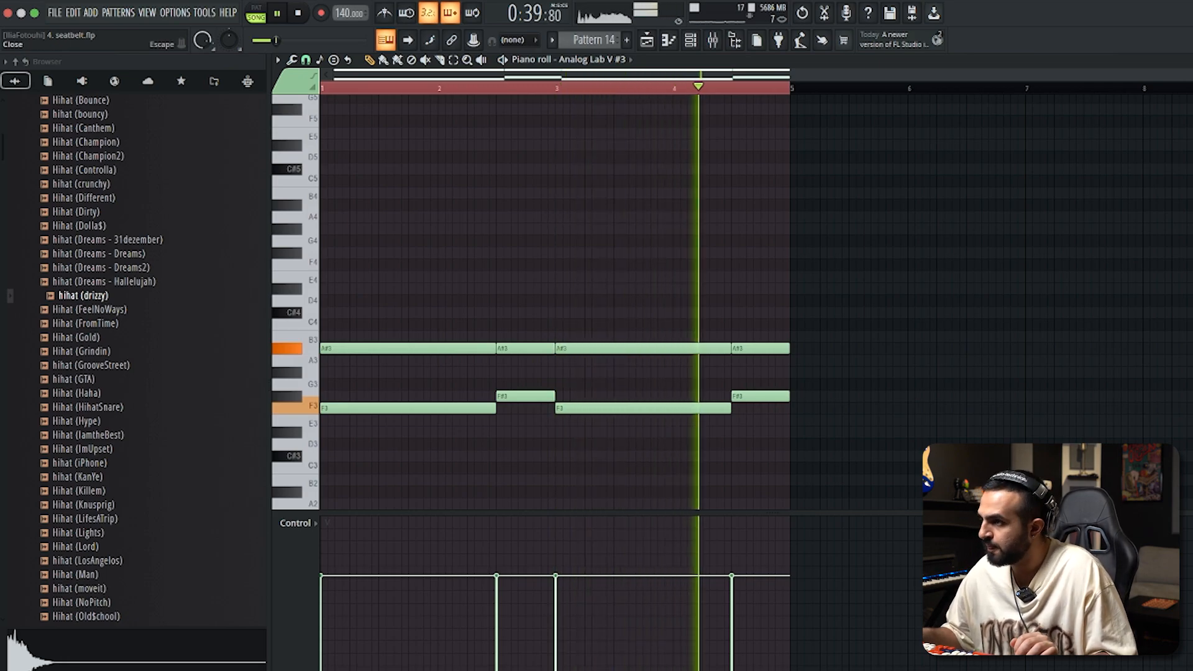
left_click(1187, 61)
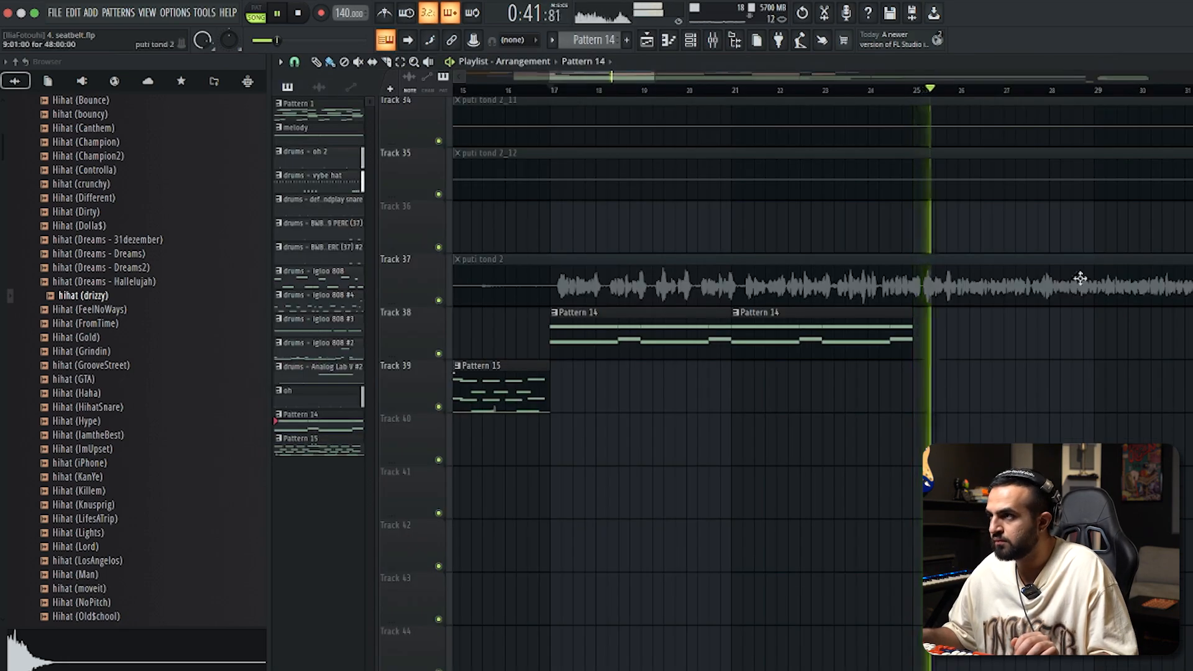
- Open the drums - igloo 808 #4 pattern in the piano roll and play it through its bar 8 ending
scroll(1078, 277, "up", 15)
scroll(978, 287, "down", 5)
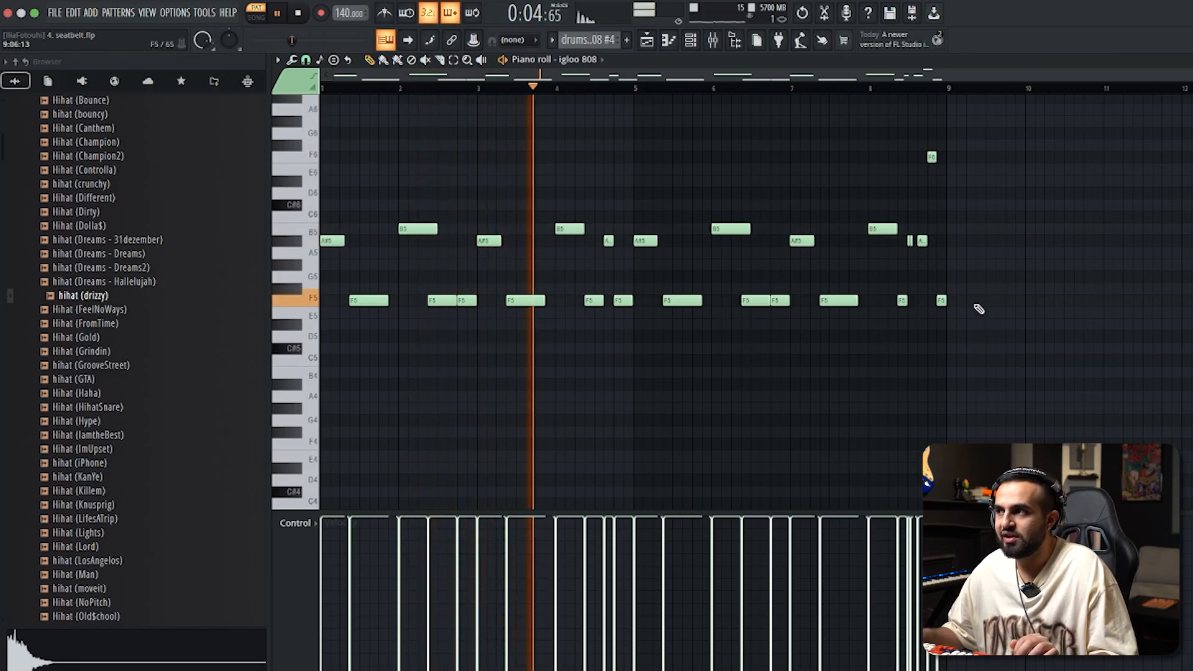
scroll(772, 381, "up", 2)
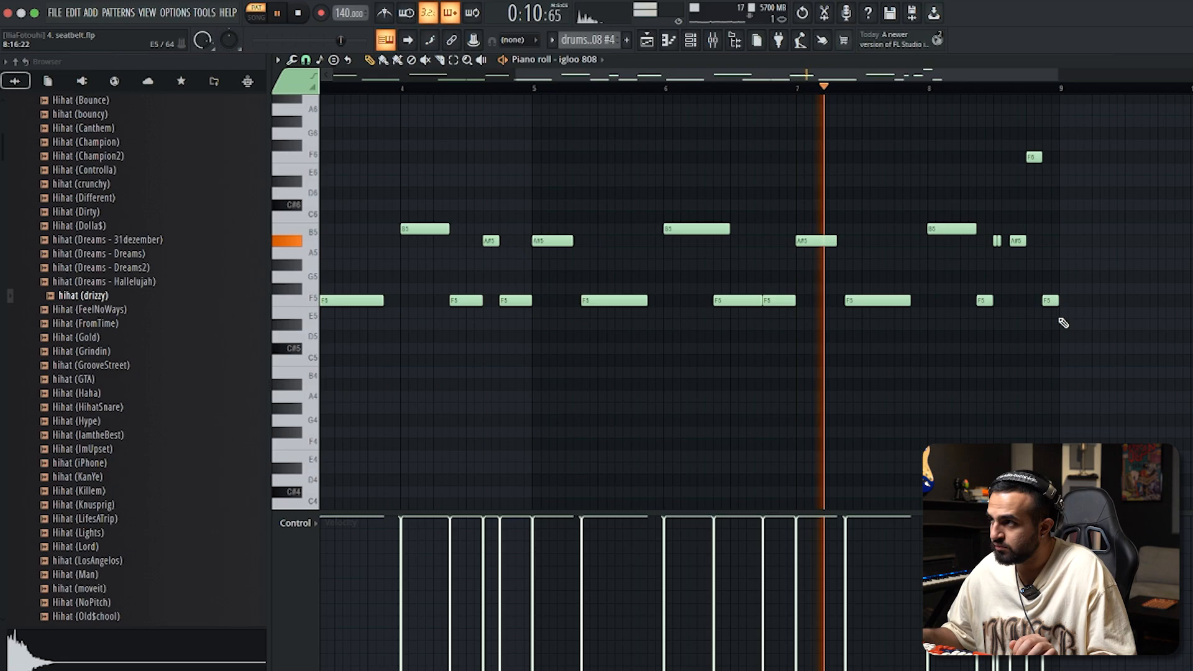
scroll(1167, 340, "up", 2)
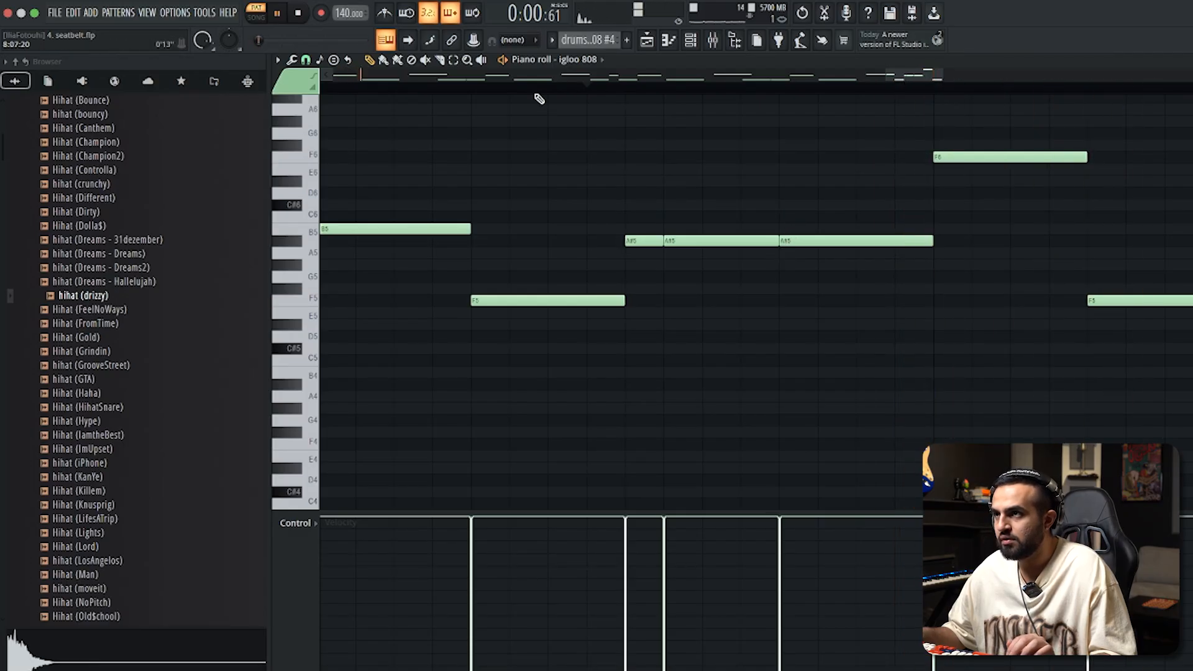
key("space")
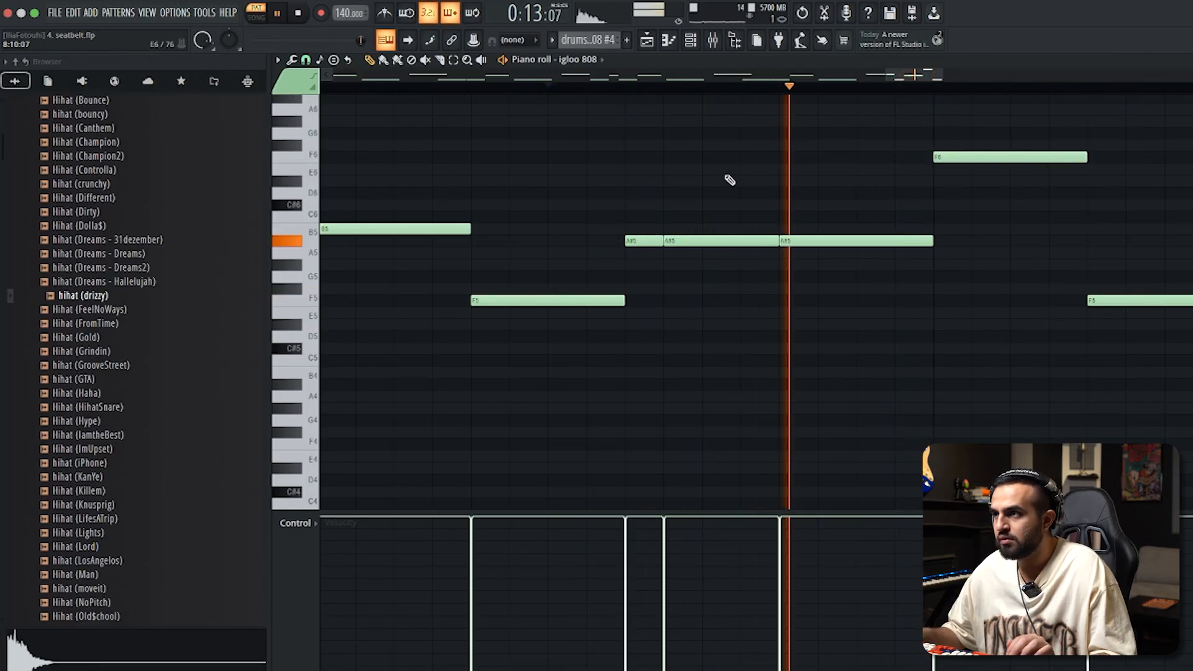
key("space")
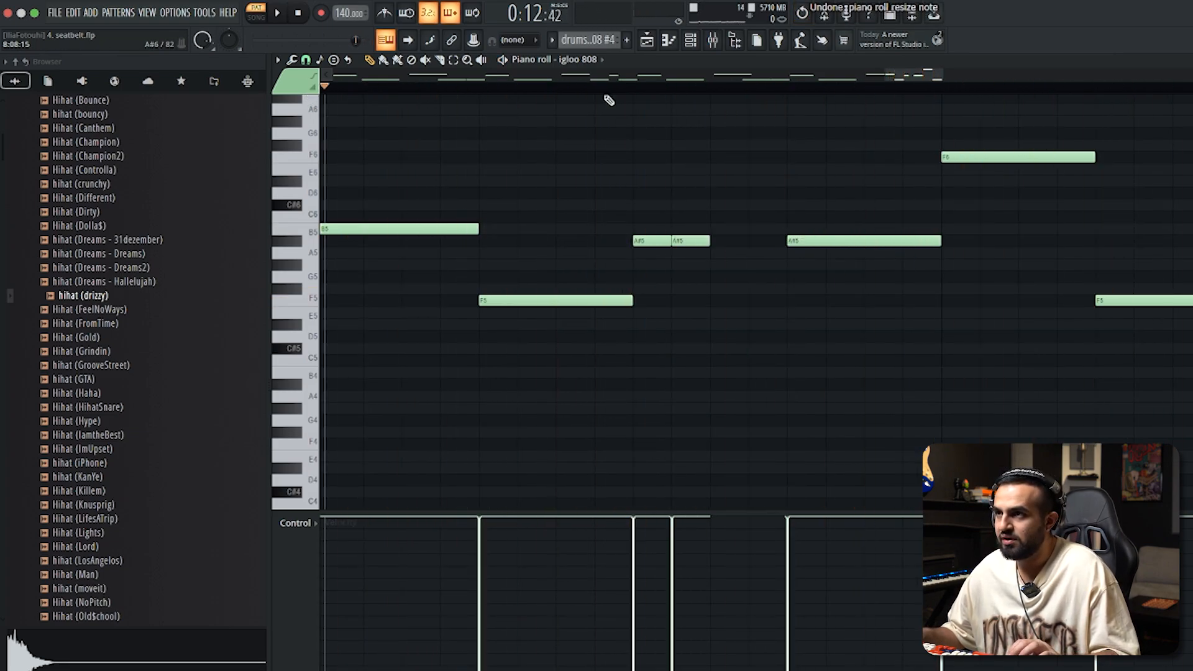
- Replay the igloo 808 fill from the start of bar 8 and return to the playlist
left_click_drag(471, 95, 240, 111)
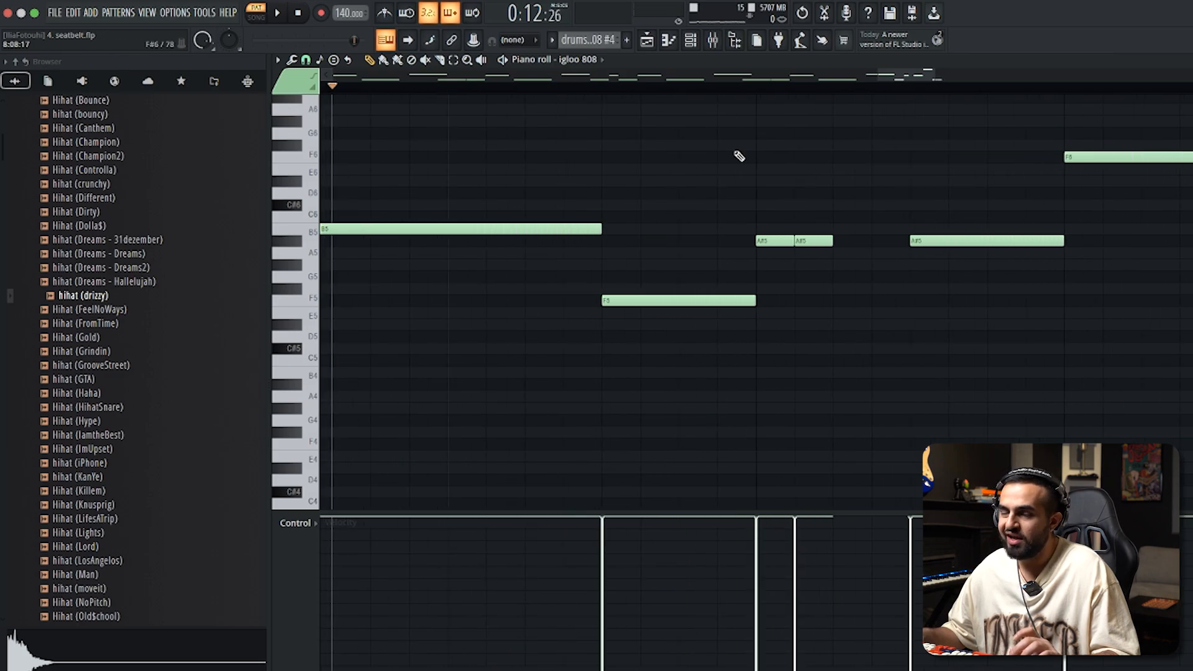
key("space")
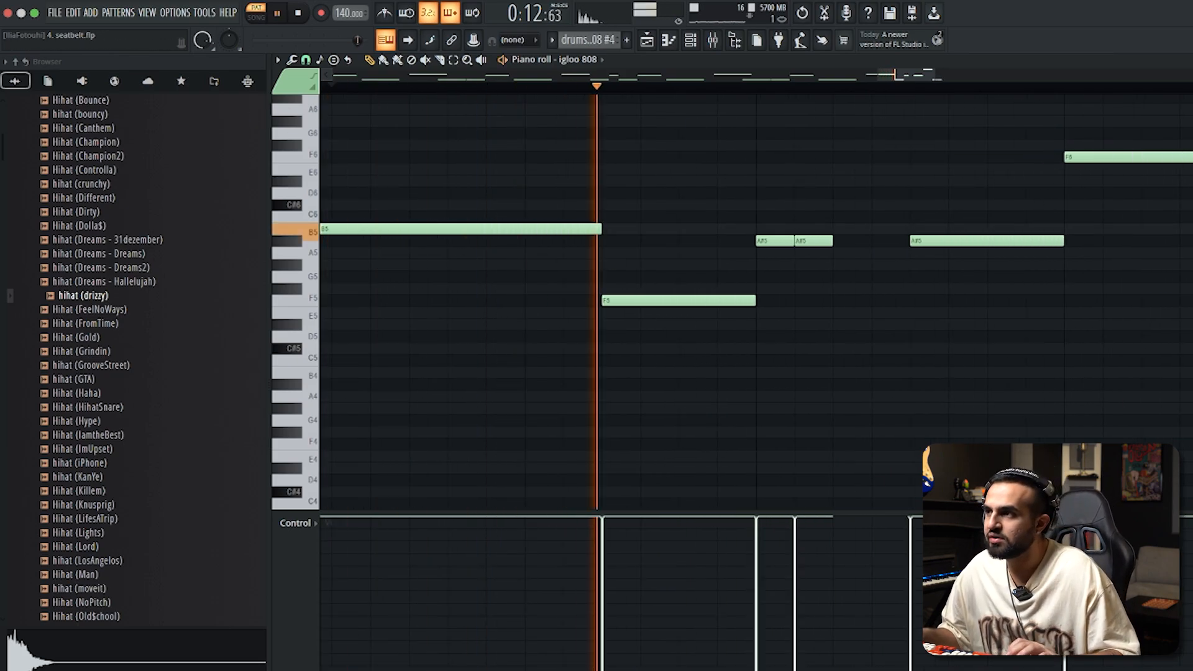
scroll(1067, 271, "down", 4)
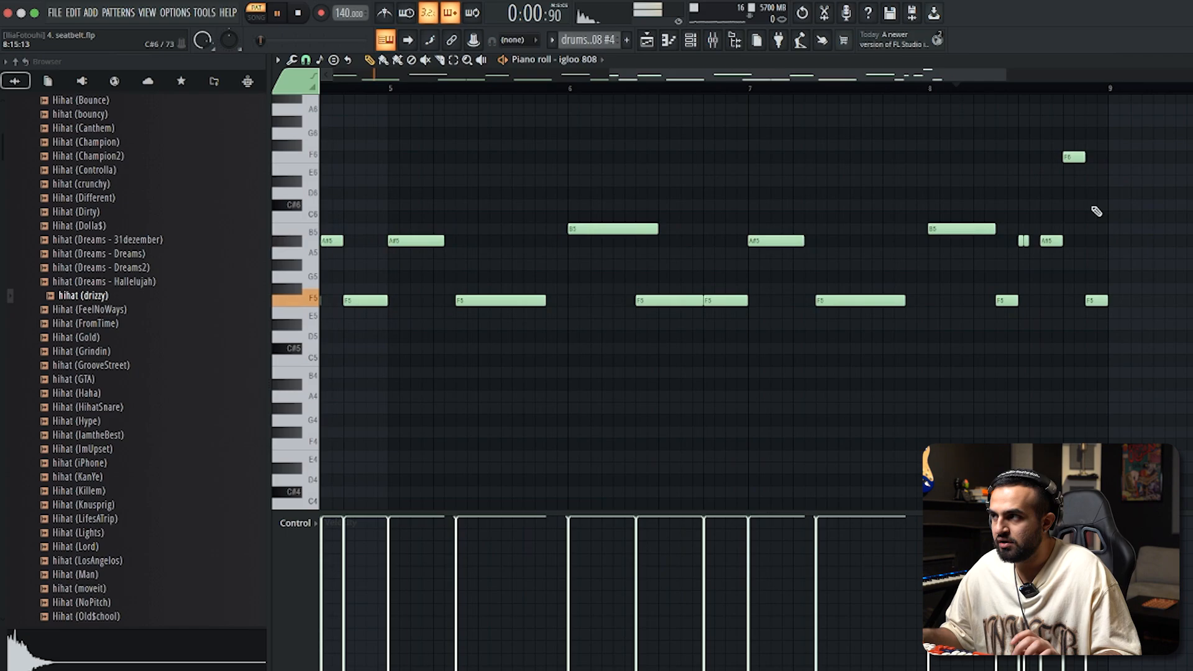
key("Escape")
- Examine the drum tracks and the yxnglost 141bpm sample tracks around bars 17 to 33 of the arrangement
scroll(963, 280, "down", 3)
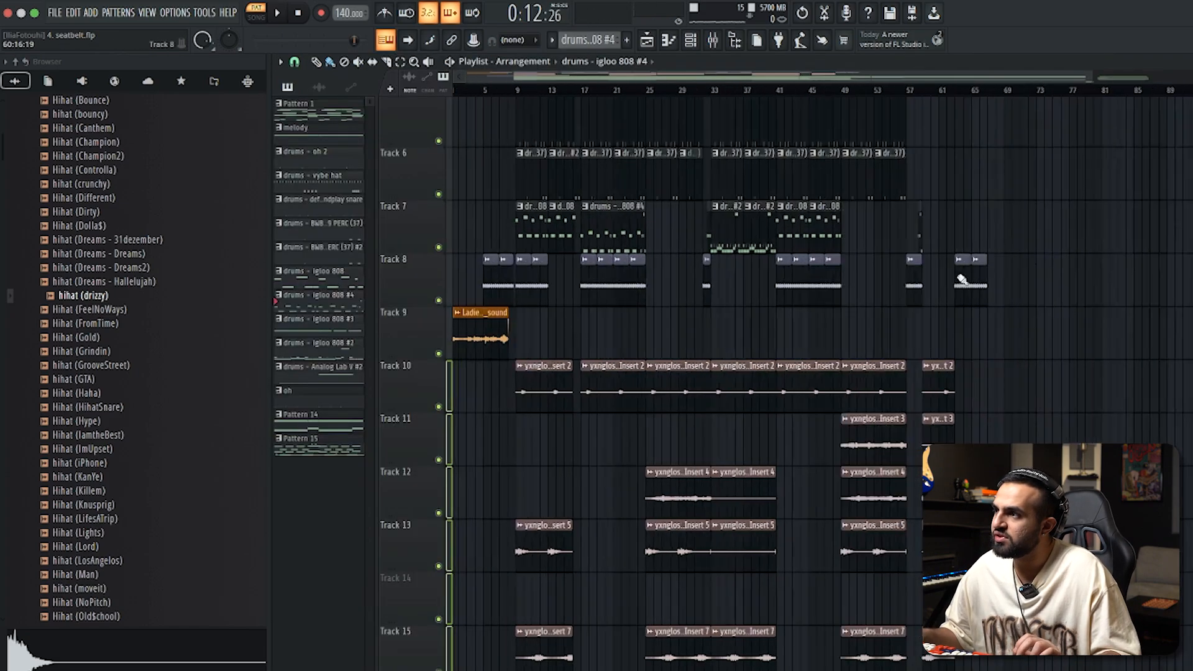
scroll(652, 334, "up", 4)
scroll(649, 329, "down", 6)
scroll(648, 330, "down", 3)
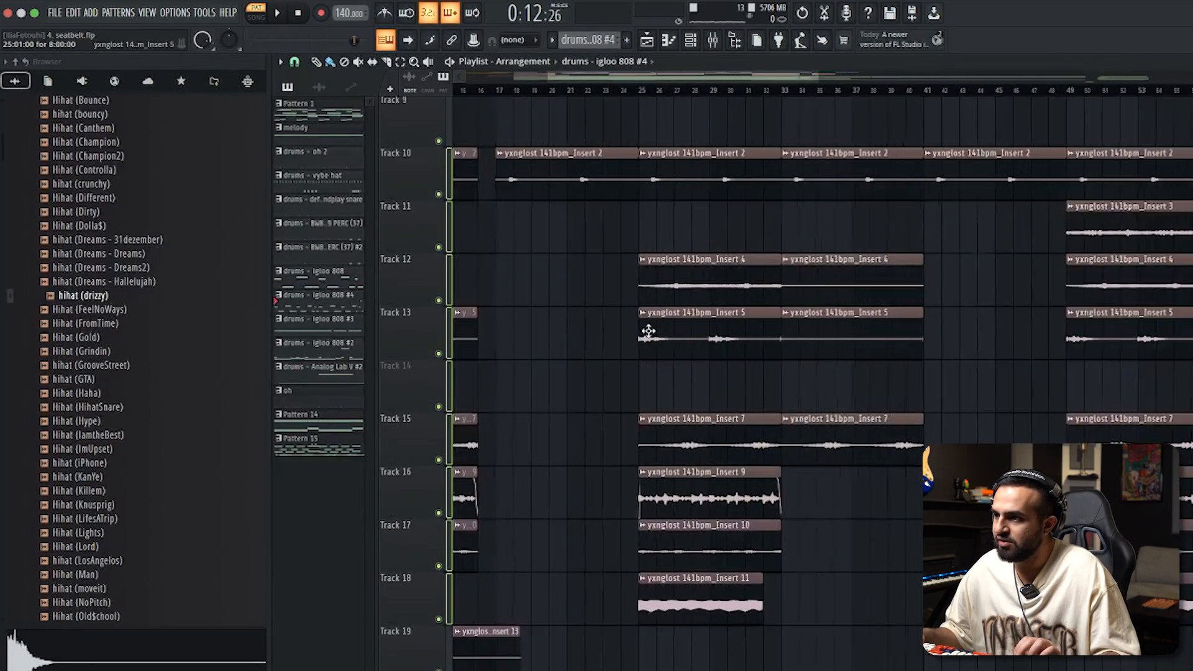
scroll(639, 340, "up", 6)
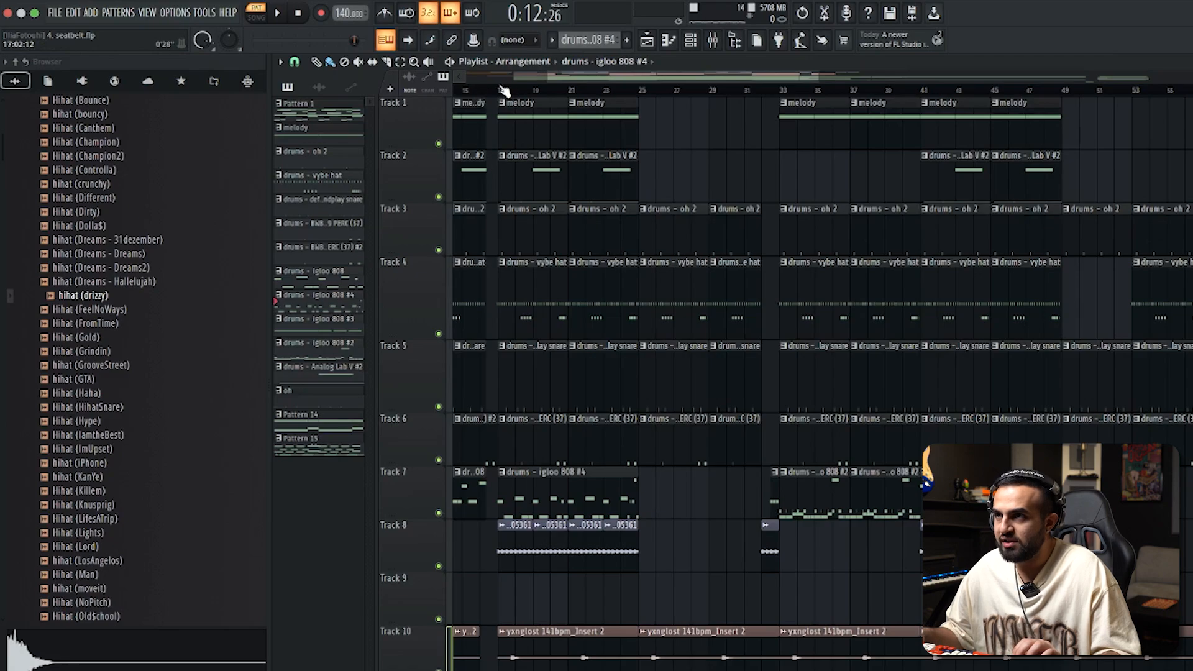
key("space")
key("space")
scroll(743, 306, "down", 5)
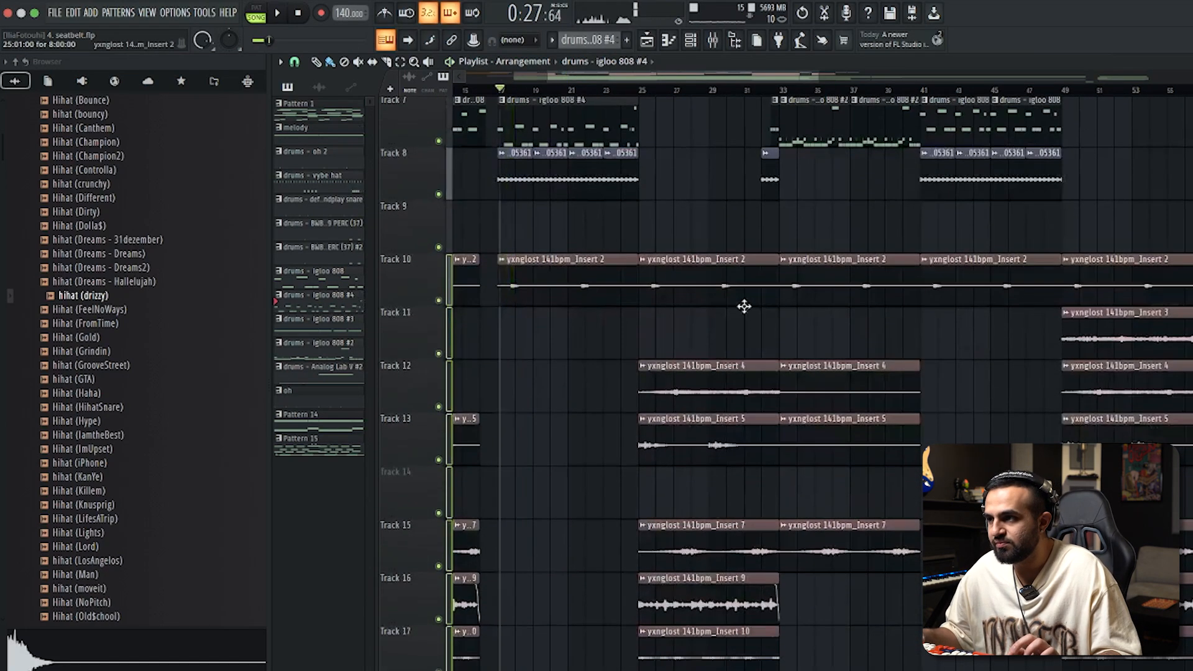
scroll(646, 354, "down", 3)
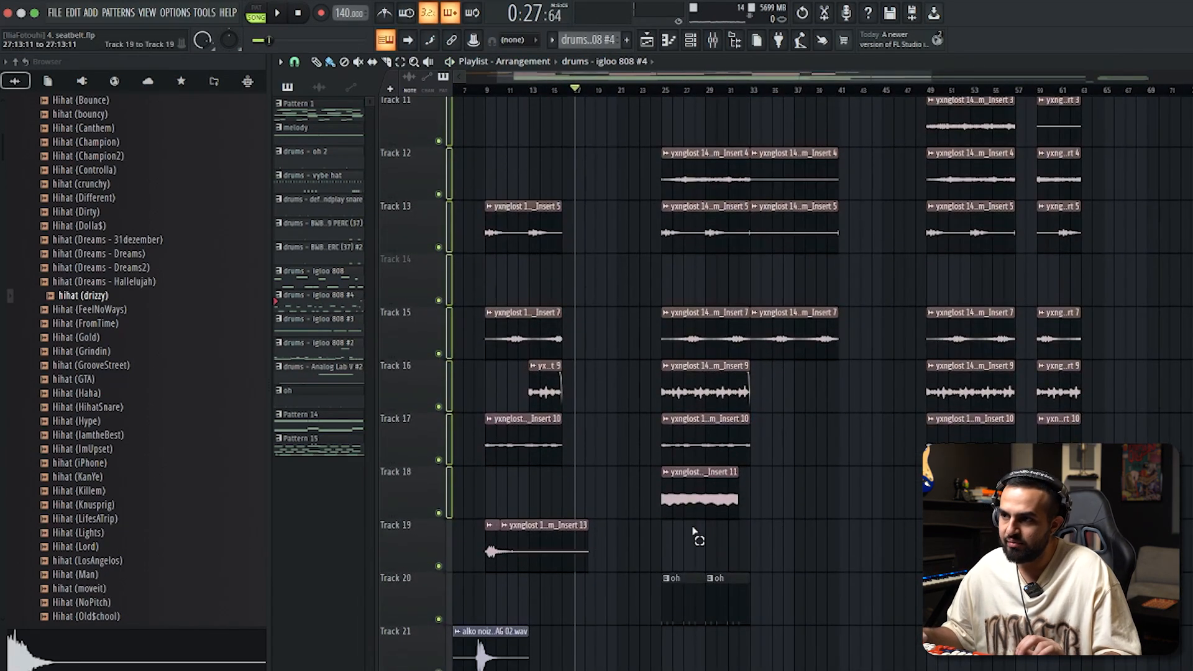
- Highlight the yxnglost 141bpm clips at bar 25 on Tracks 12 to 18 and play the arrangement from there
left_click_drag(694, 533, 704, 252)
scroll(725, 525, "up", 2)
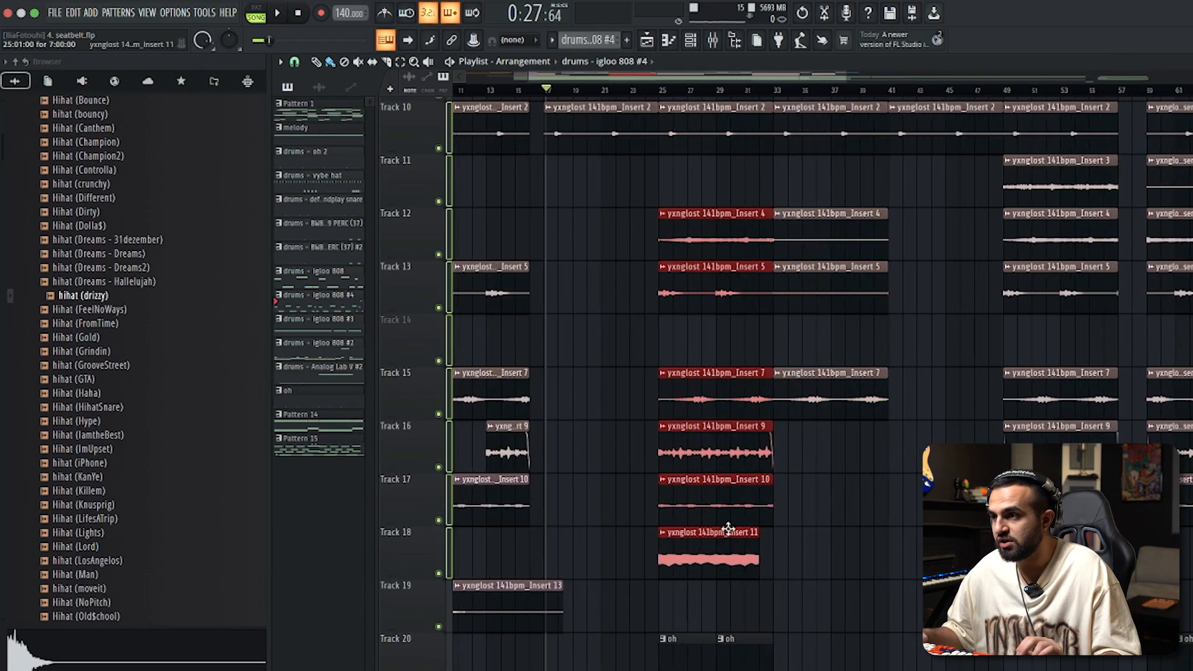
left_click_drag(740, 603, 709, 581)
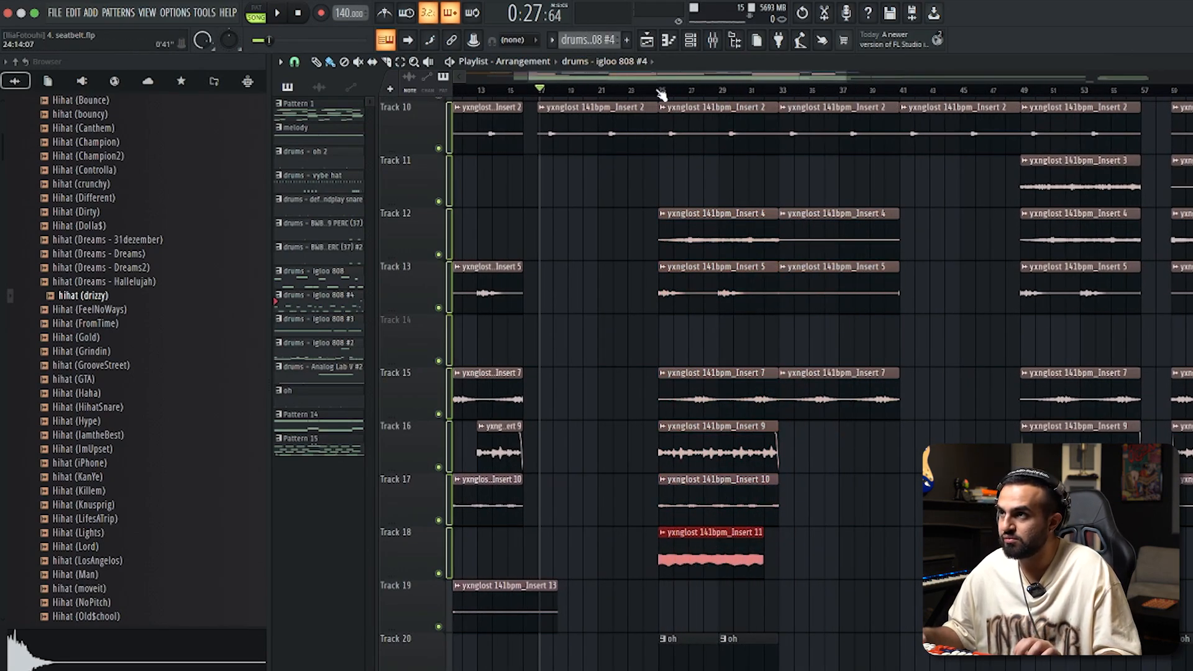
scroll(700, 351, "down", 1)
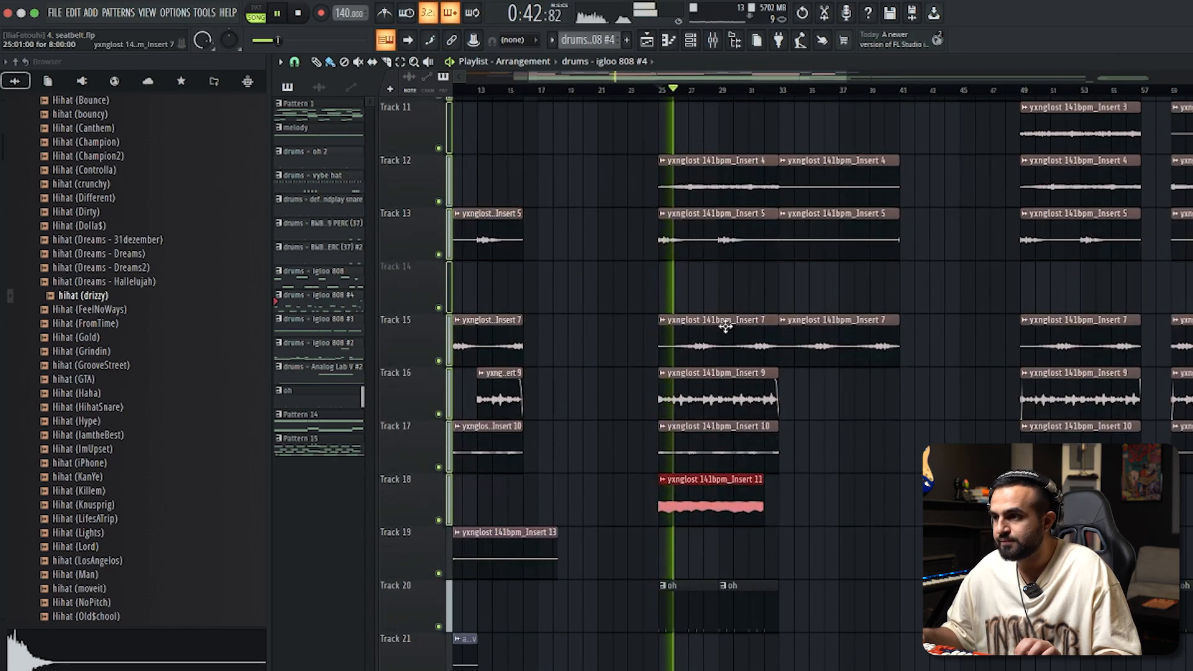
scroll(725, 324, "up", 8)
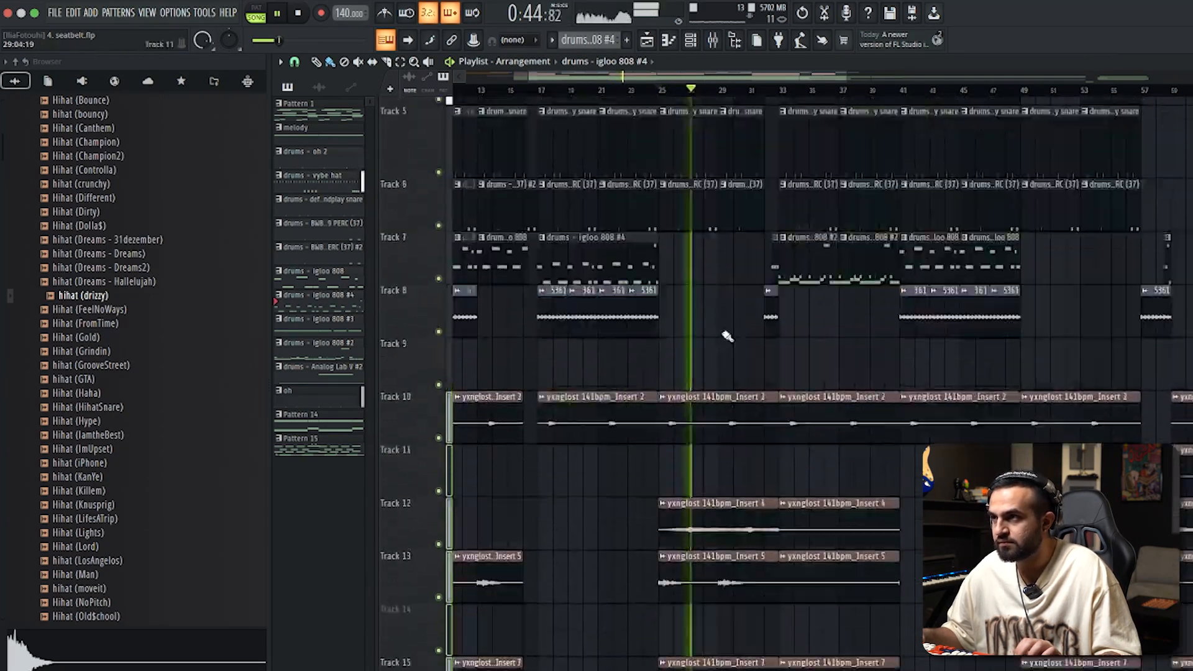
scroll(812, 344, "down", 11)
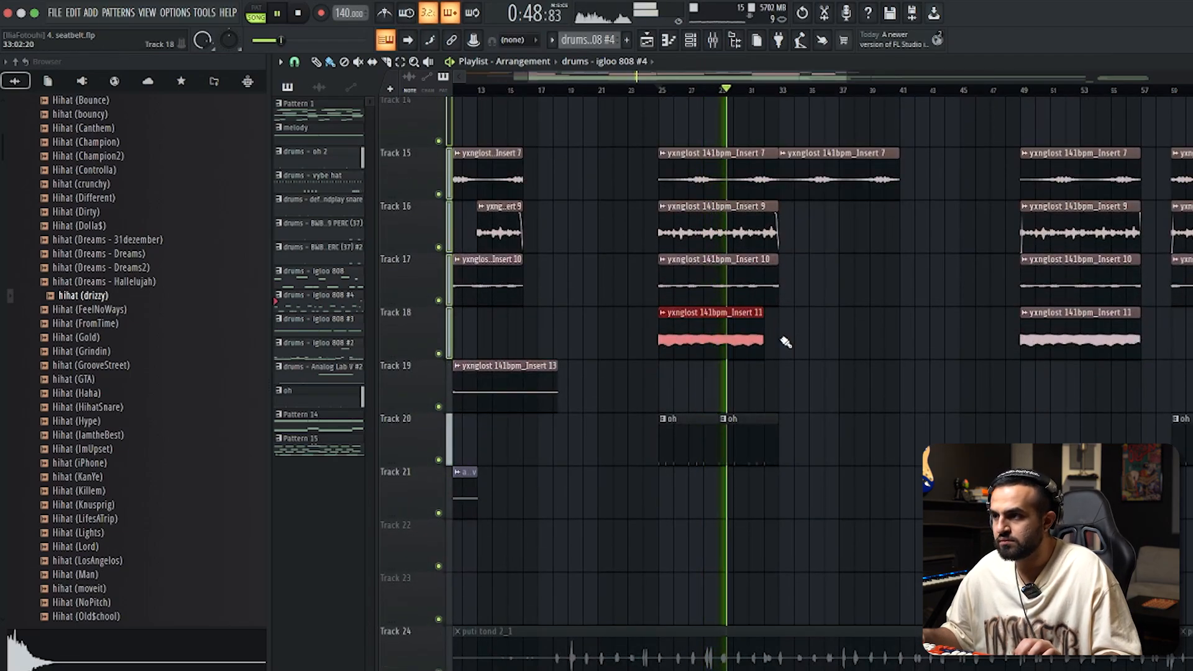
- Open the oh pattern from Track 20 in the piano roll and play it on its own
left_click(700, 42)
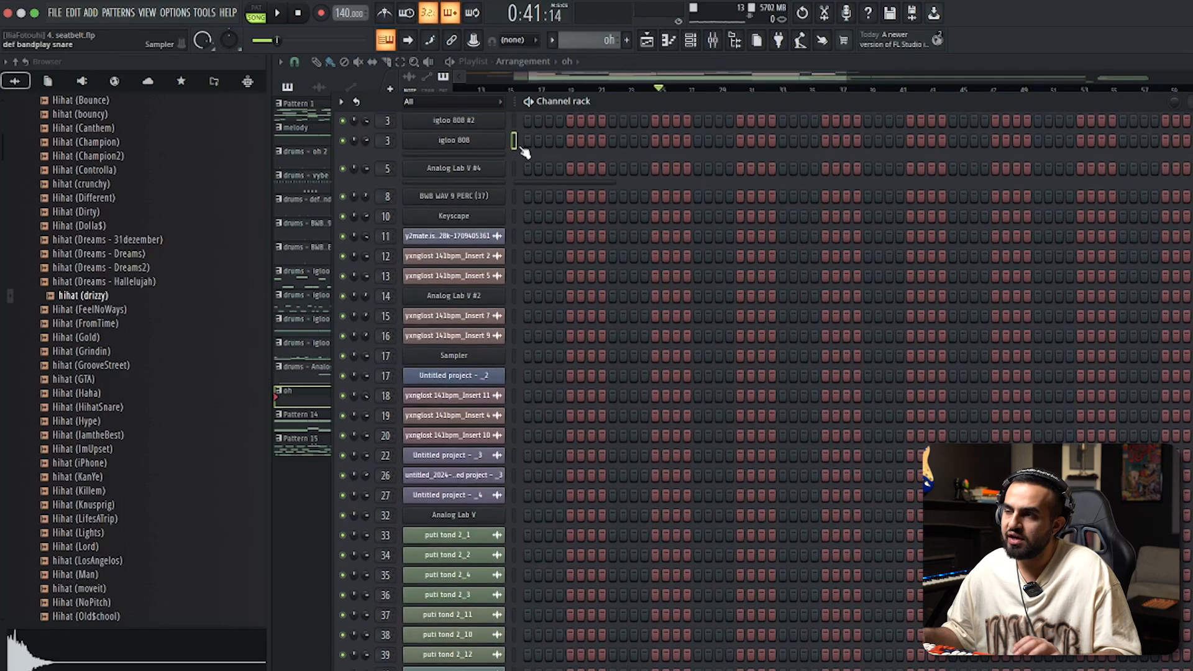
key("F6")
double_click(701, 451)
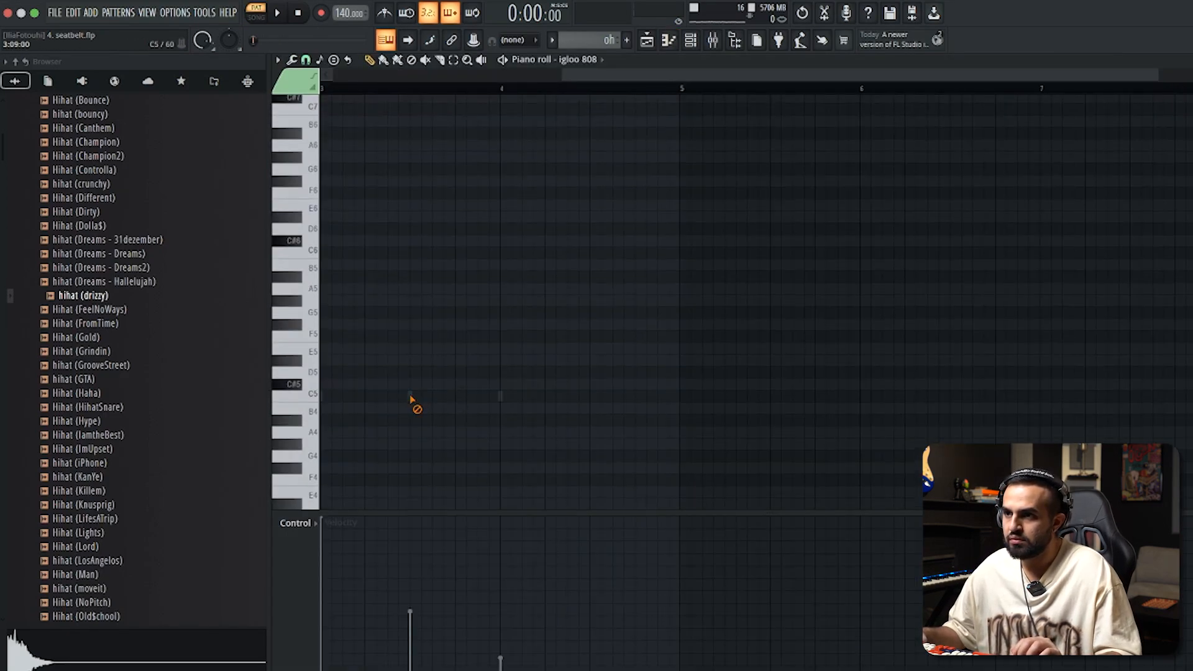
scroll(516, 411, "down", 2)
key("space")
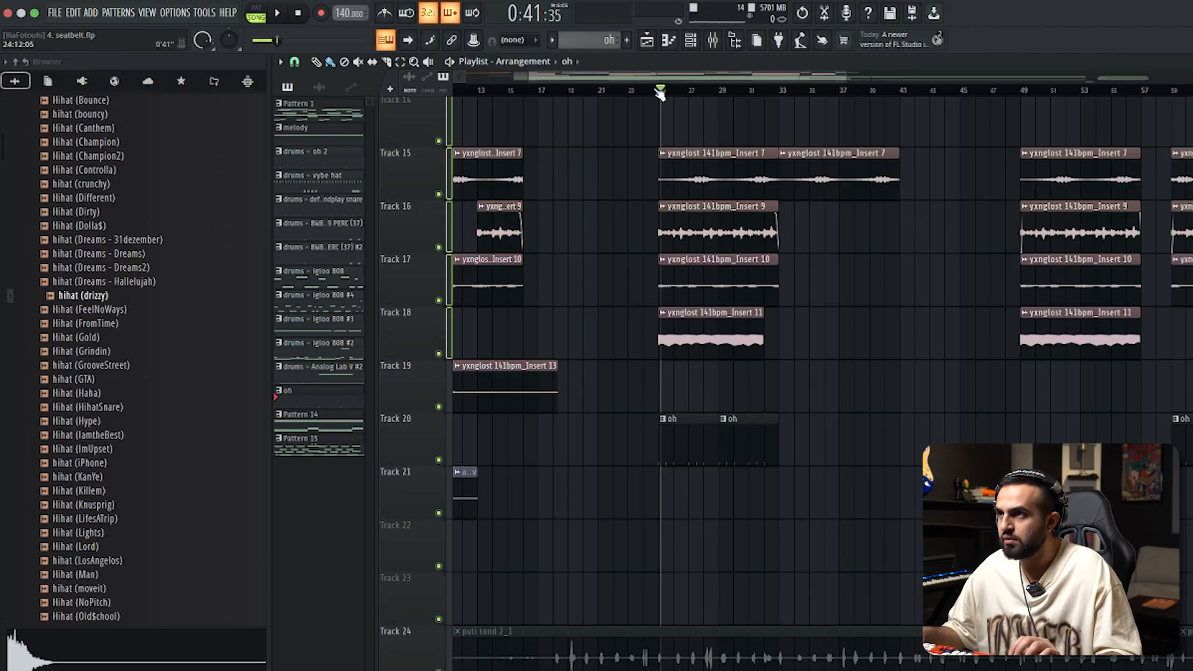
- Play the arrangement from bar 25 and examine how the drum, 808 and sample clips lead into bar 33
scroll(711, 266, "up", 5)
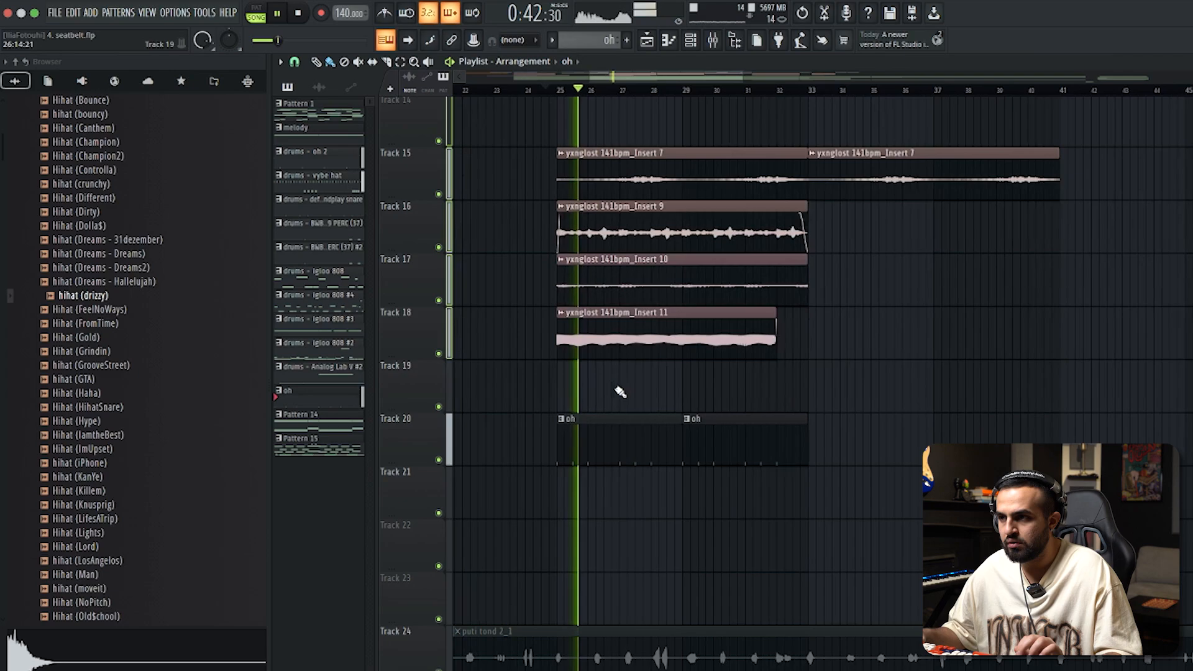
scroll(640, 408, "up", 4)
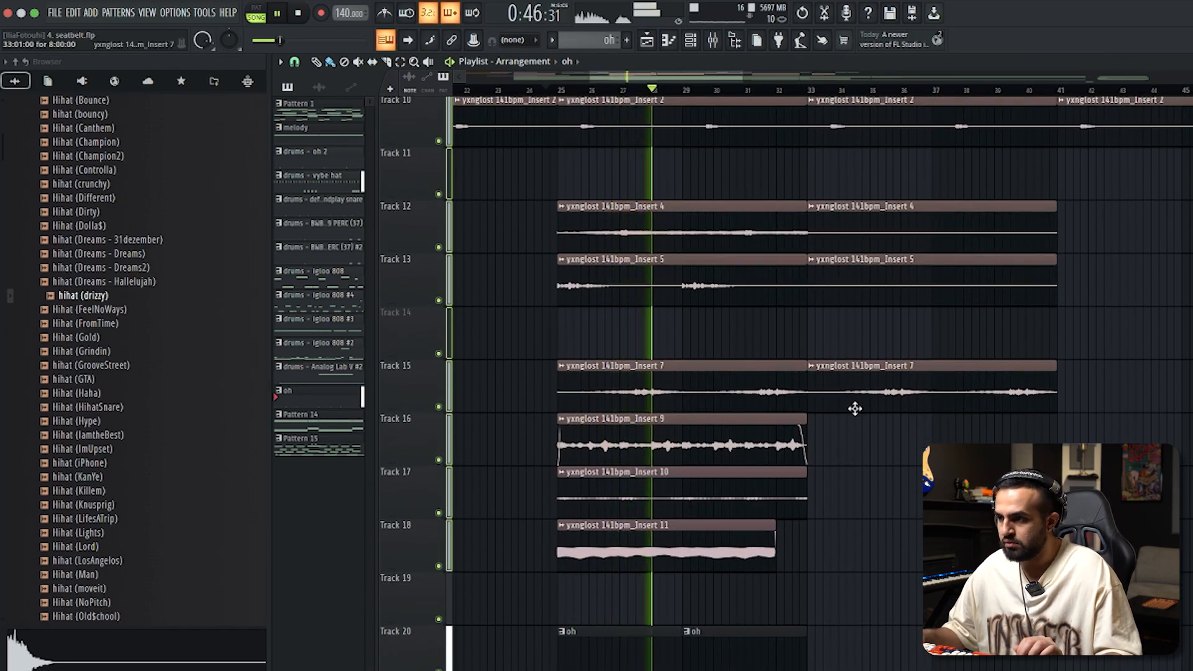
scroll(855, 409, "down", 6)
scroll(855, 408, "up", 5)
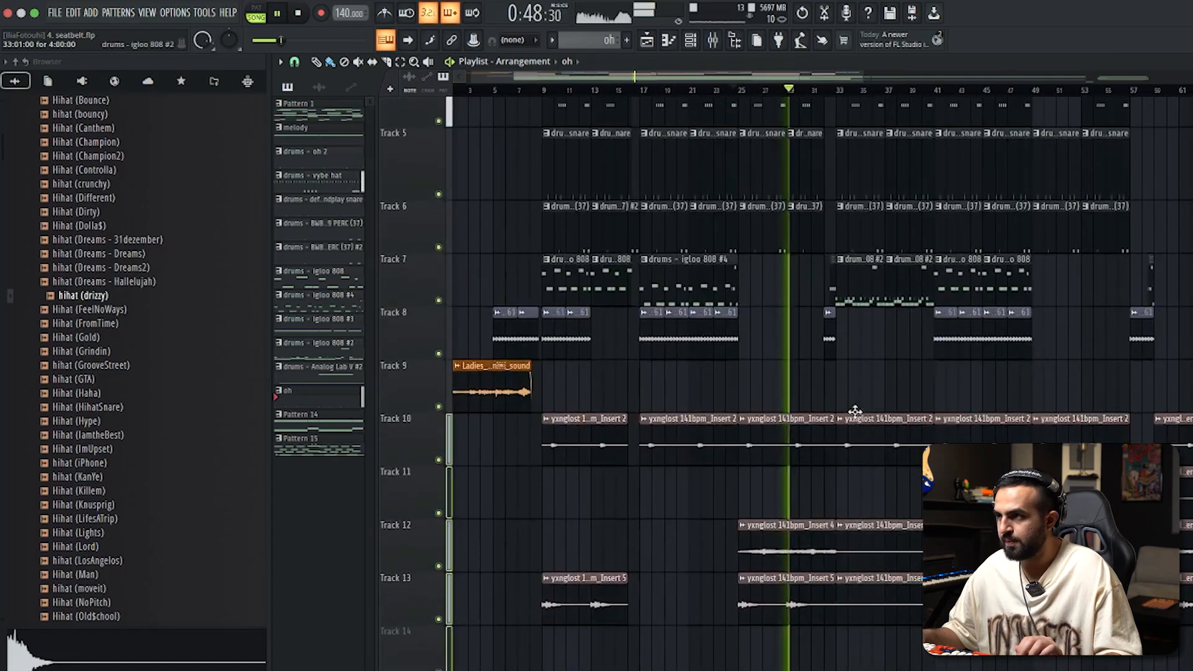
scroll(873, 409, "up", 5)
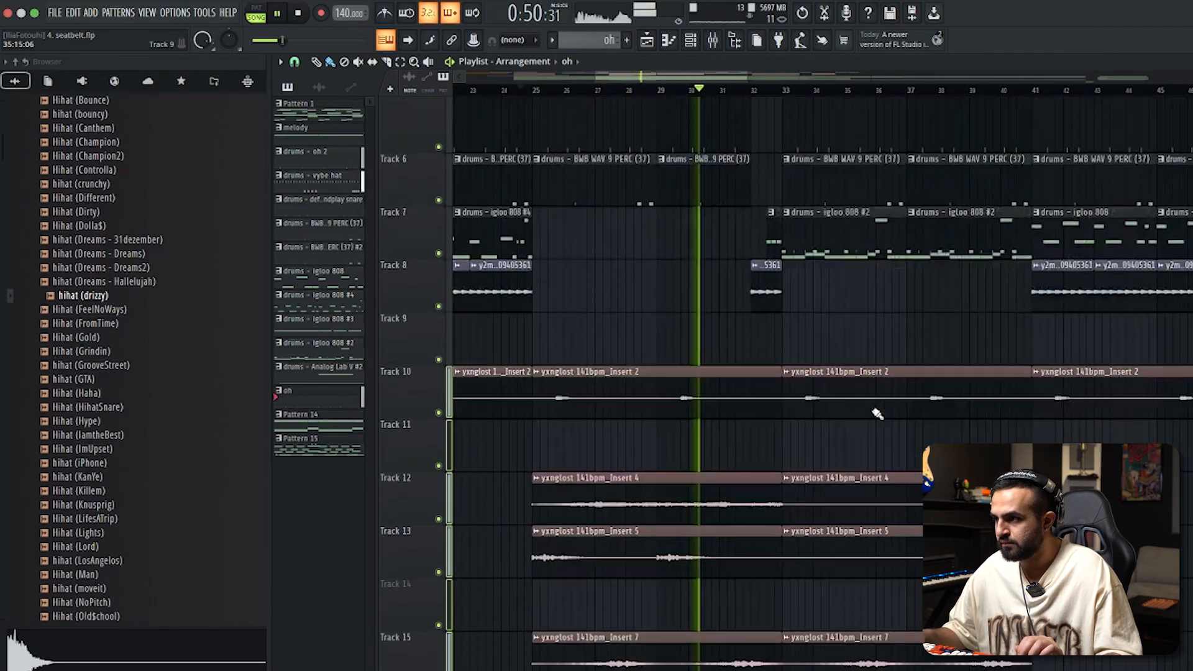
scroll(873, 408, "down", 3)
scroll(875, 411, "up", 2)
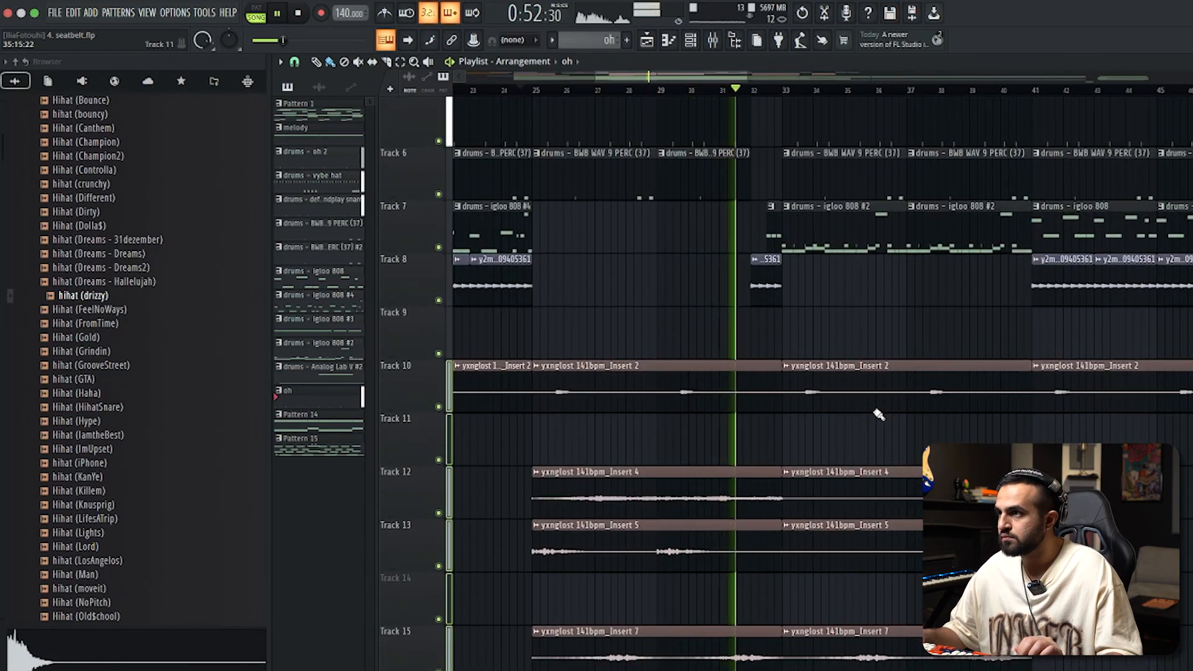
scroll(893, 330, "up", 4)
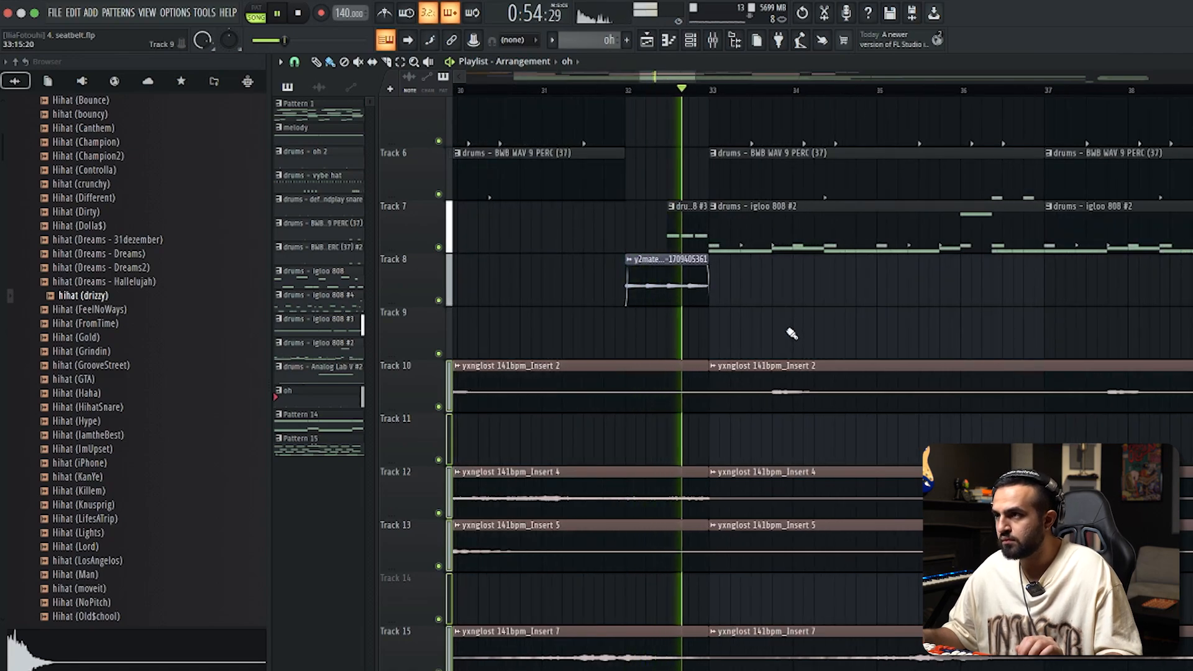
scroll(951, 342, "down", 8)
scroll(981, 350, "down", 4)
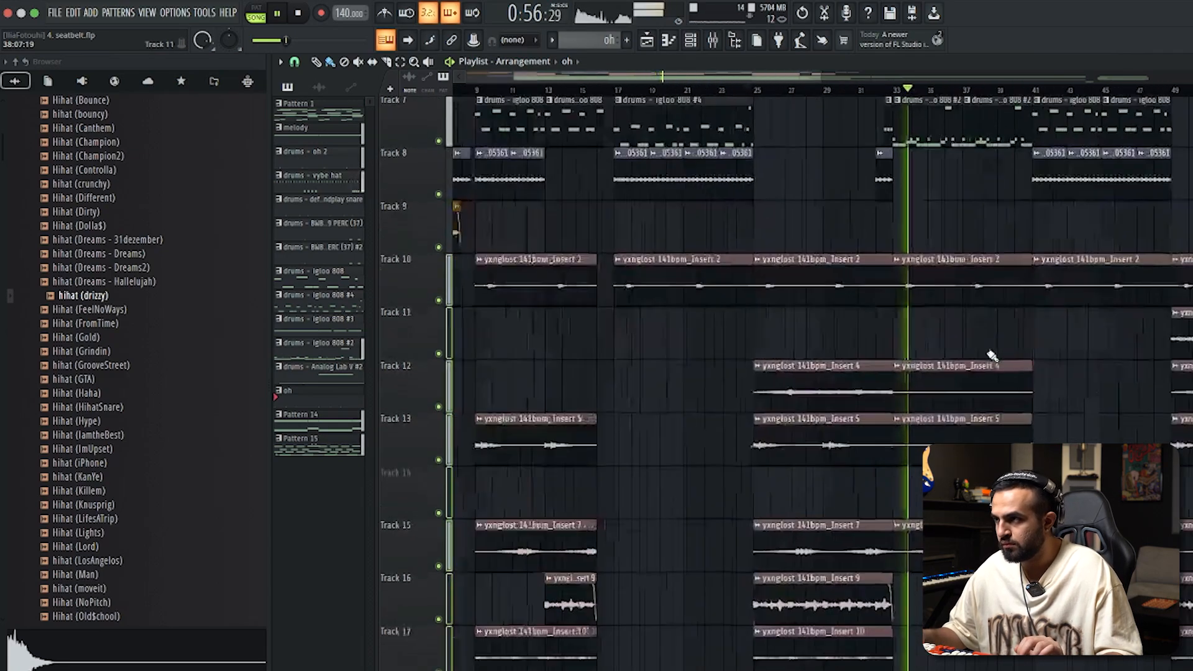
- Stop playback and highlight the Pattern 14 and Pattern 15 clips around bar 33 on Tracks 38 and 39
scroll(986, 352, "down", 20)
key("space")
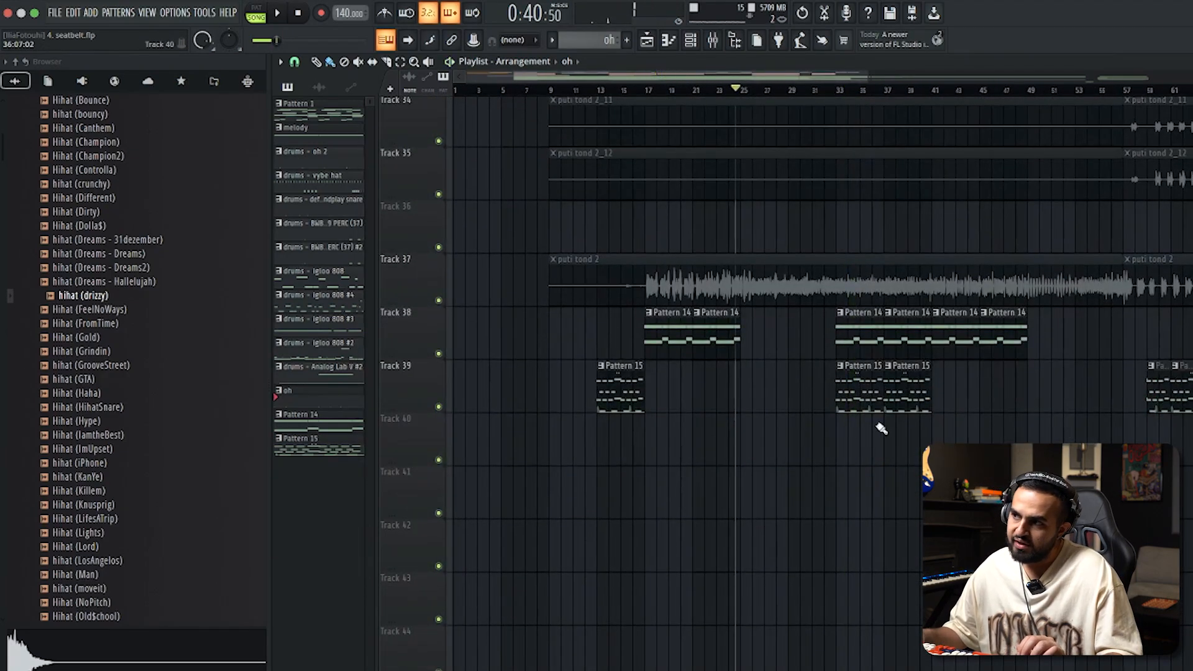
left_click_drag(966, 434, 861, 349)
scroll(966, 346, "up", 20)
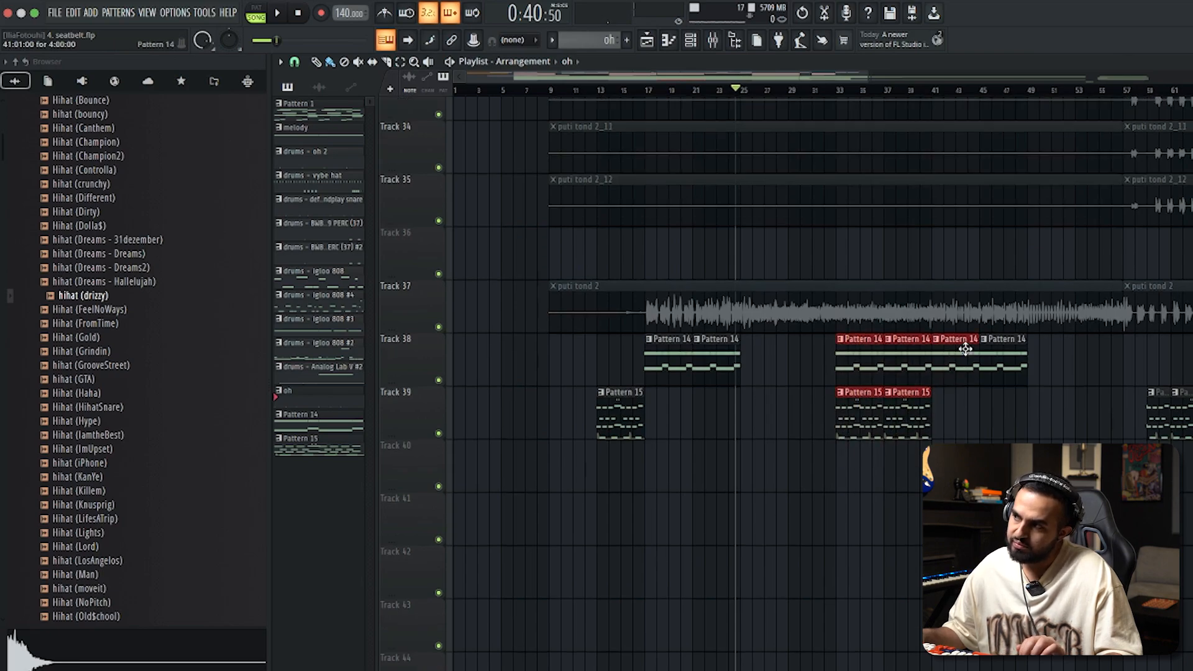
scroll(901, 410, "up", 6)
scroll(779, 553, "down", 2)
scroll(695, 565, "down", 1)
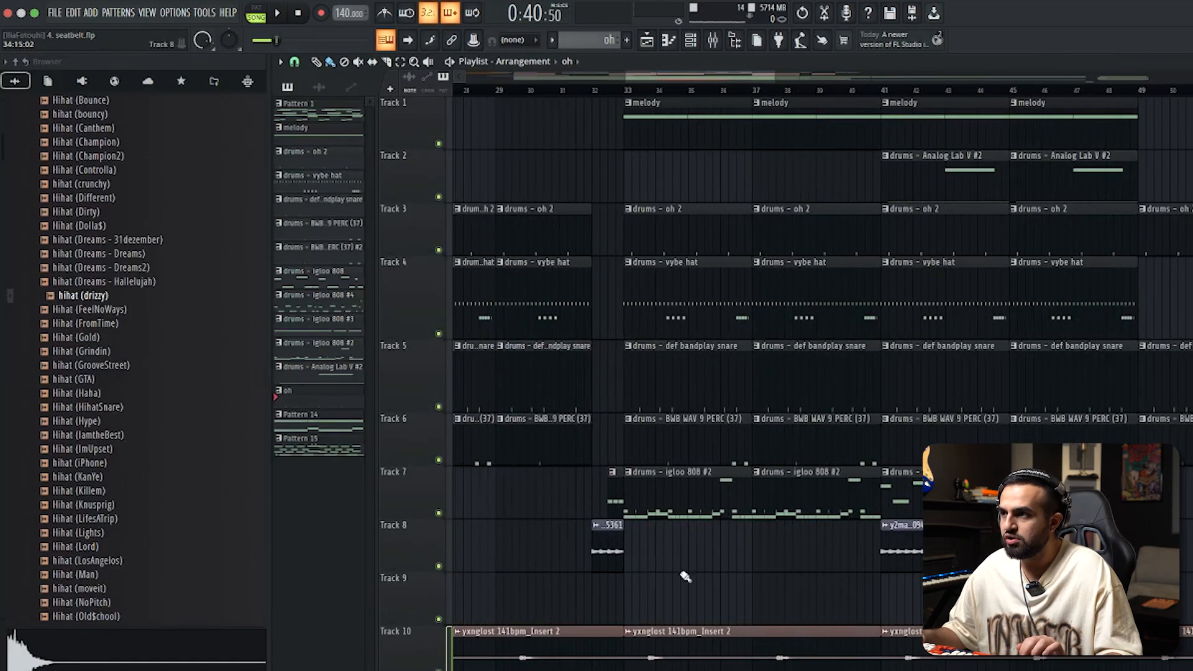
- Open the KICK Rack notes of the drums - igloo 808 #2 pattern in the piano roll, play them alone and return to the playlist
left_click(698, 41)
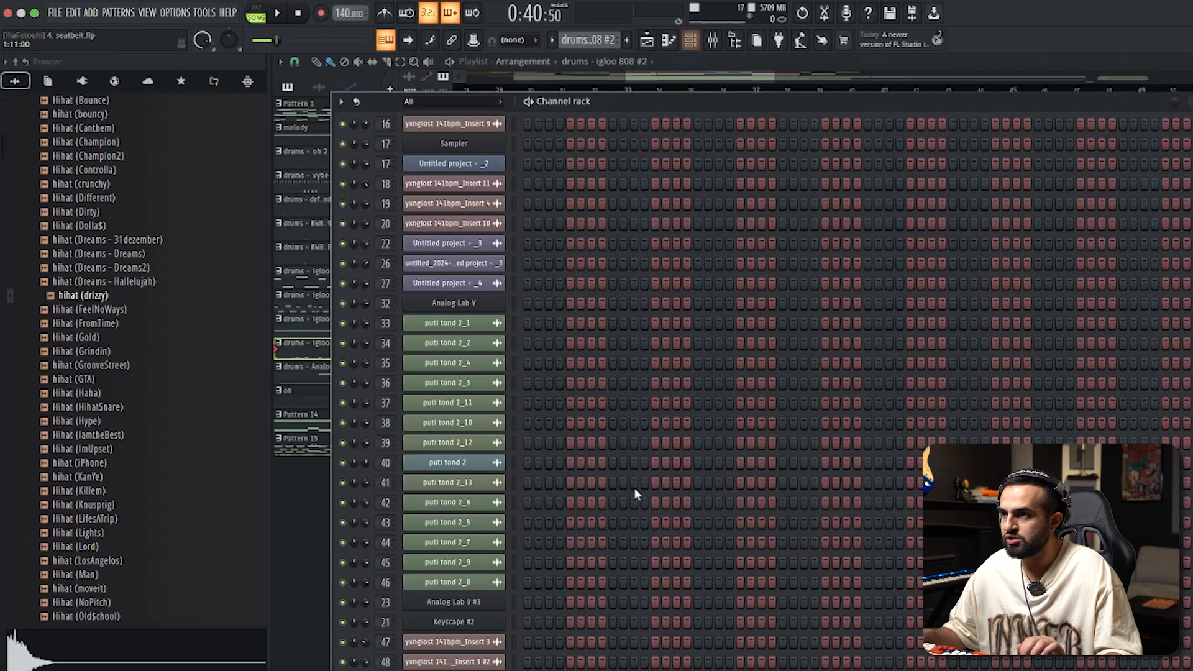
scroll(635, 472, "down", 2)
left_click(554, 596)
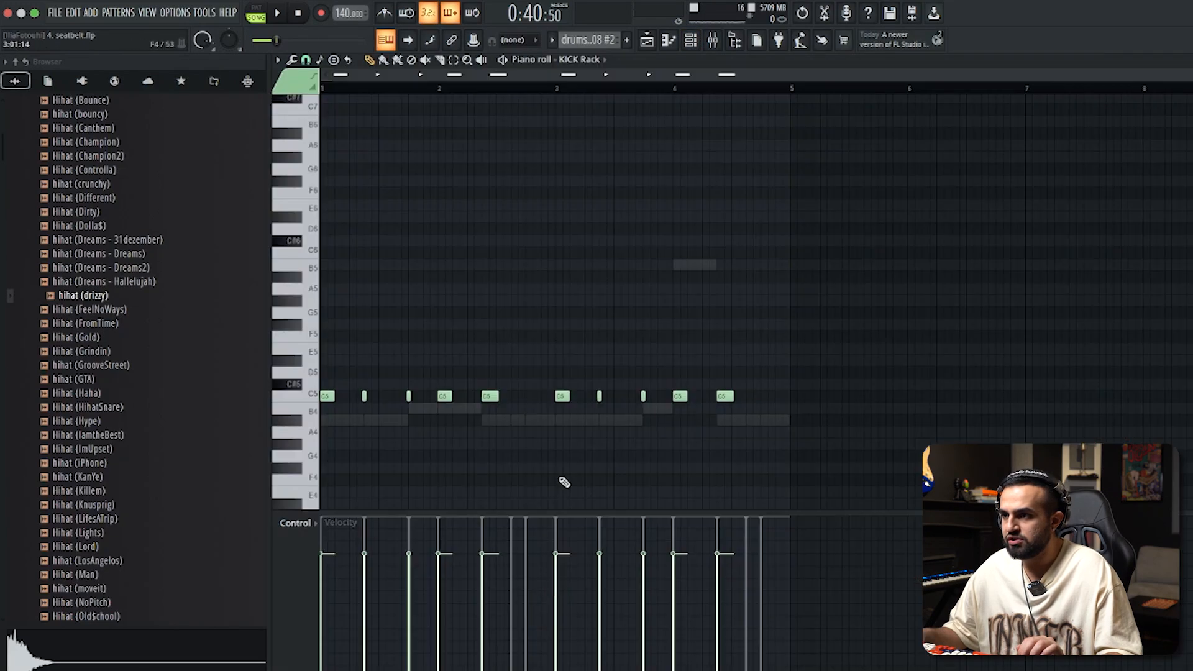
double_click(520, 421)
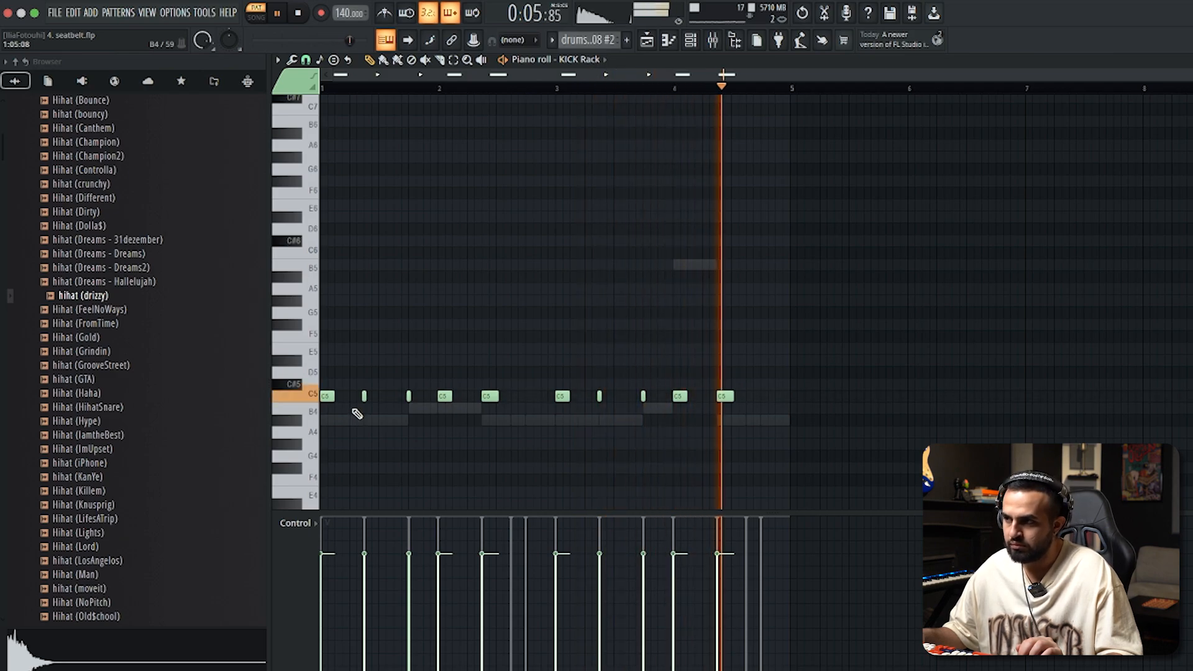
key("Escape")
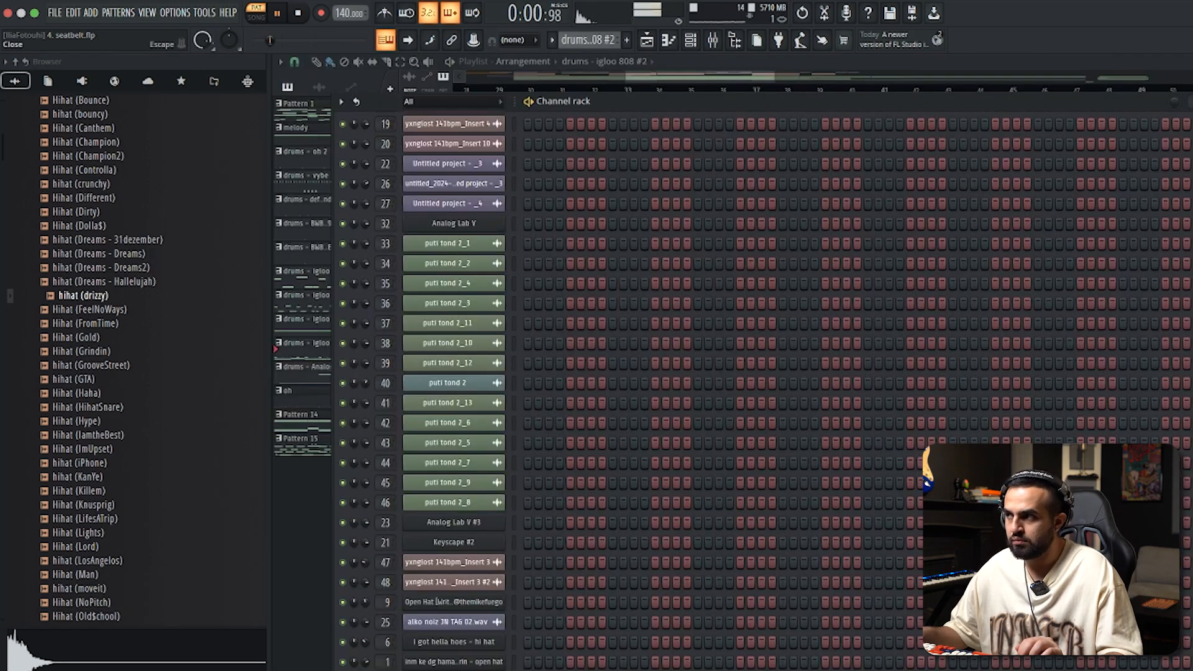
key("Escape")
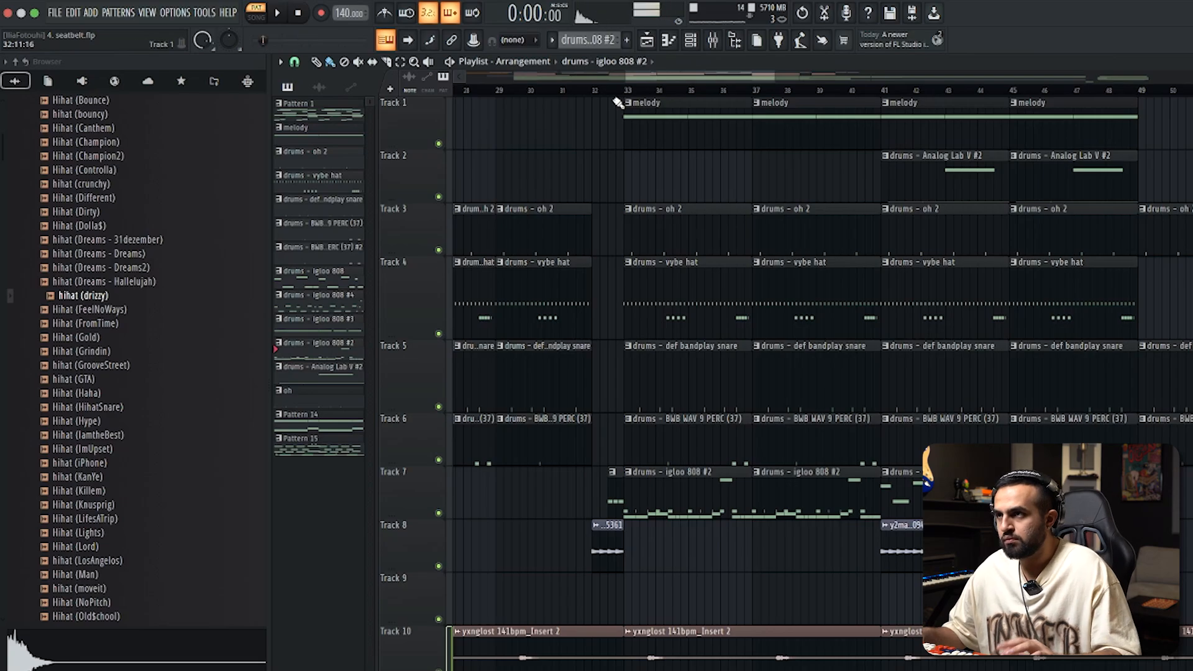
- Play the arrangement from bar 33 and examine which melody, drum, 808 and yxnglost 141bpm clips are used in that section
scroll(826, 524, "down", 6)
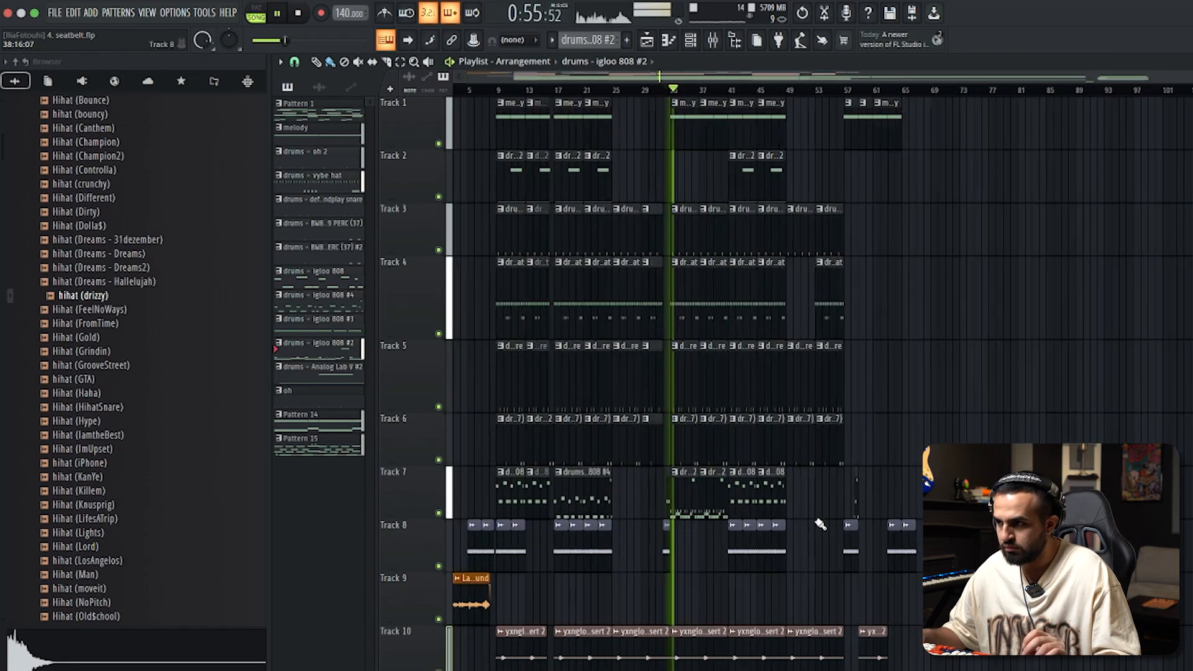
scroll(834, 523, "down", 5)
scroll(834, 523, "down", 2)
scroll(834, 523, "down", 2)
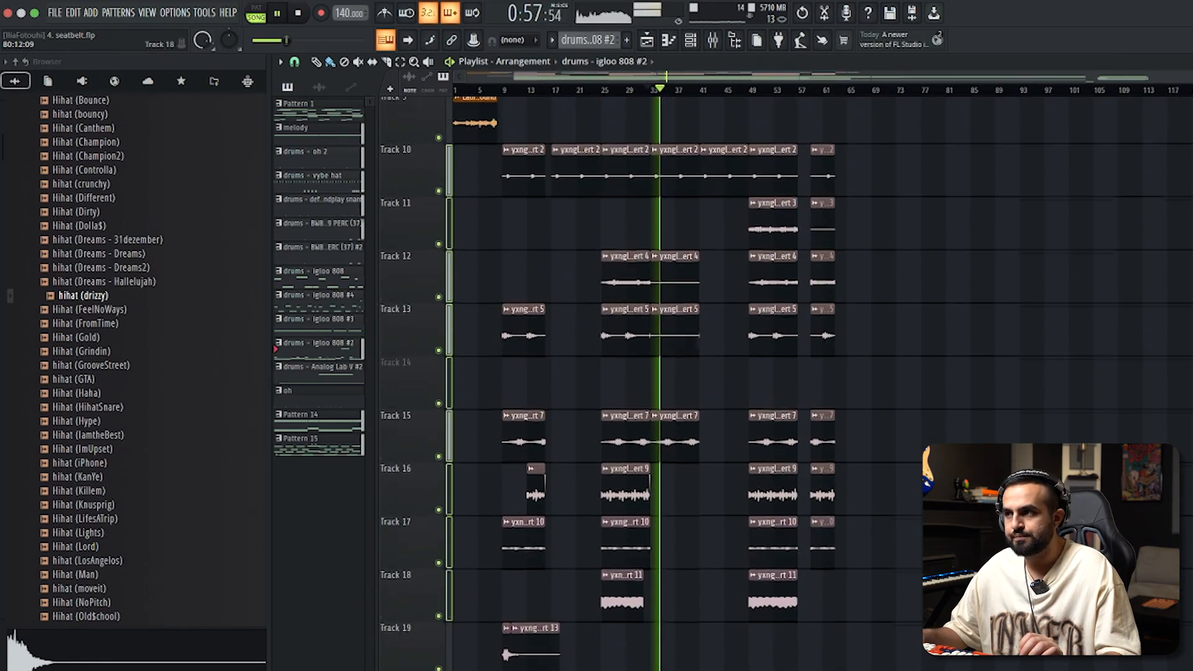
scroll(881, 487, "up", 1)
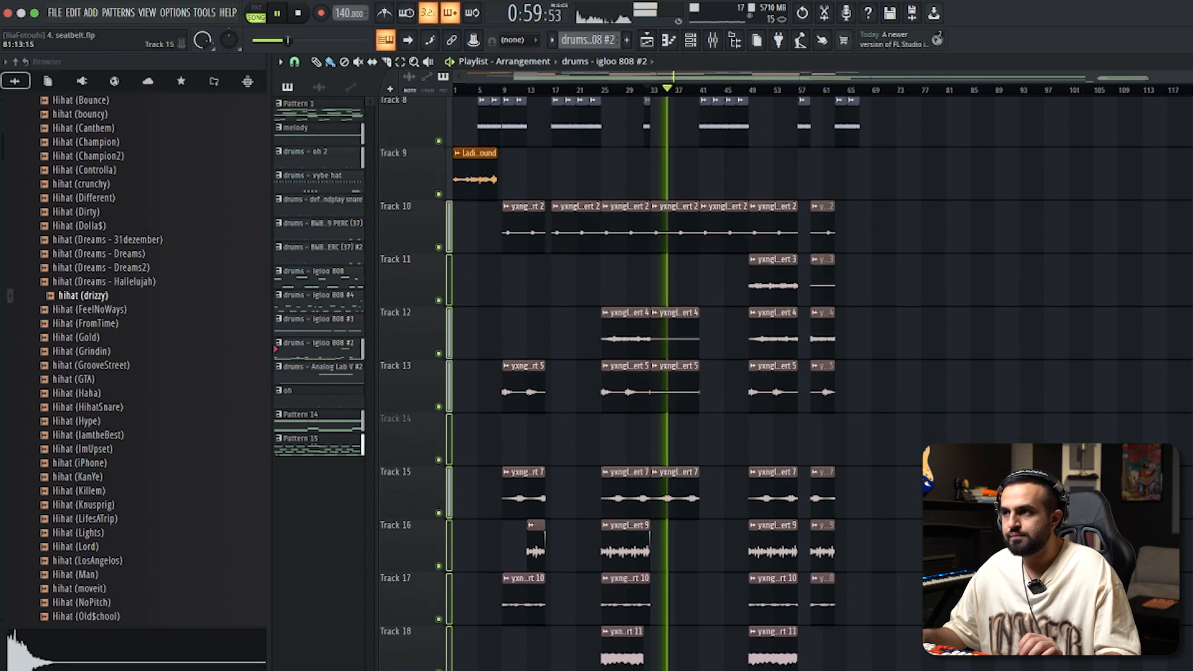
scroll(800, 419, "up", 3)
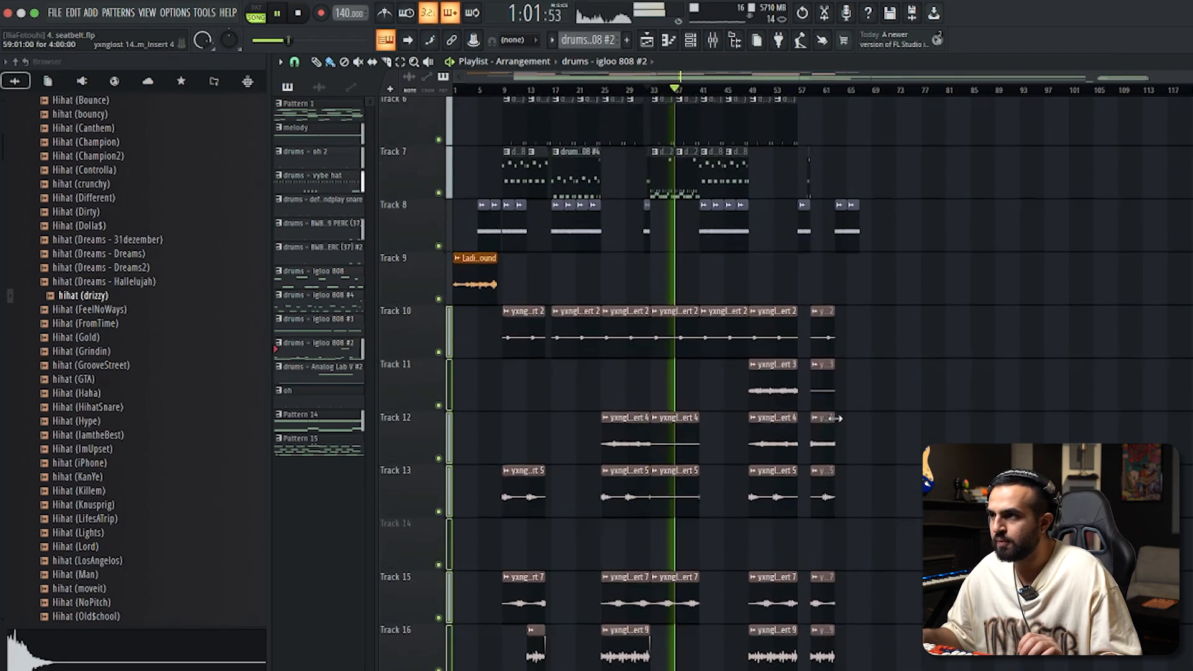
scroll(660, 413, "up", 4)
scroll(925, 434, "up", 5)
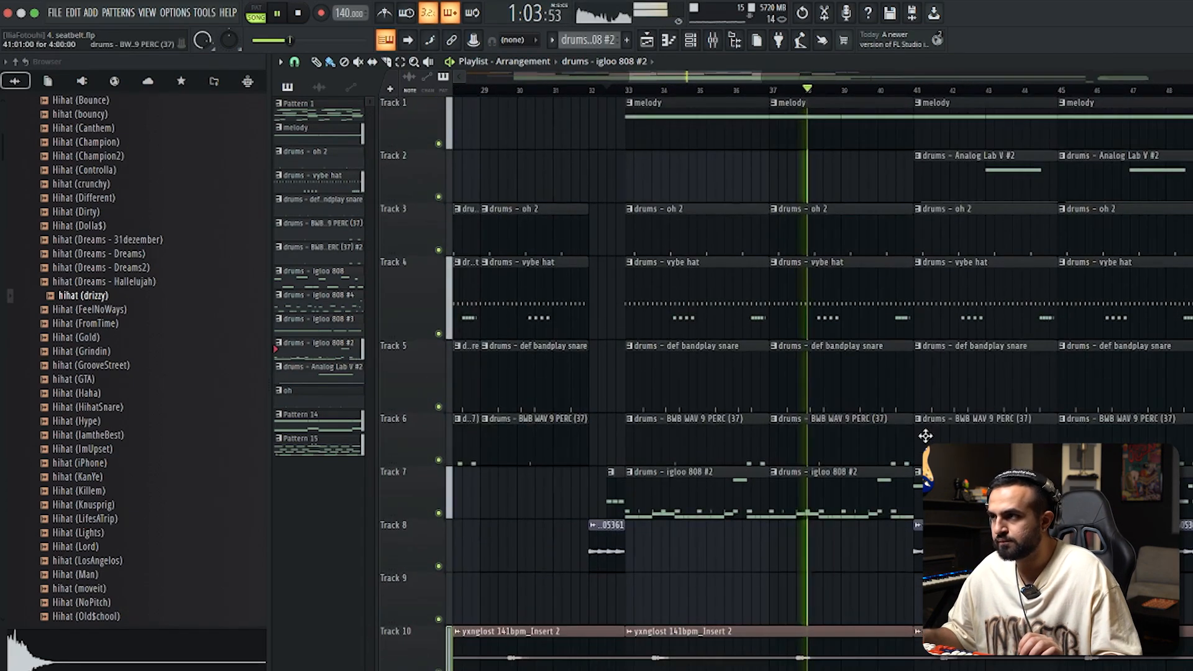
scroll(925, 435, "down", 4)
scroll(959, 432, "up", 2)
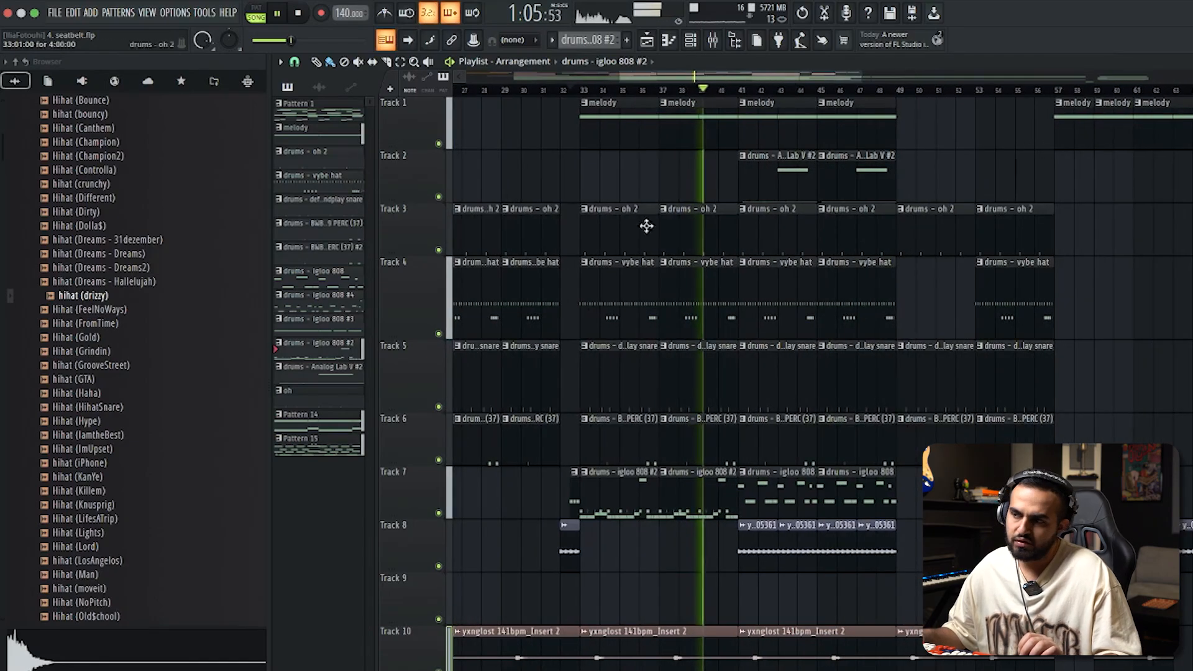
- Highlight the drum and 808 clips around bars 37 to 41 on Tracks 3 to 7 during playback
left_click_drag(715, 517, 748, 205)
scroll(1171, 430, "down", 1)
scroll(1170, 430, "down", 3)
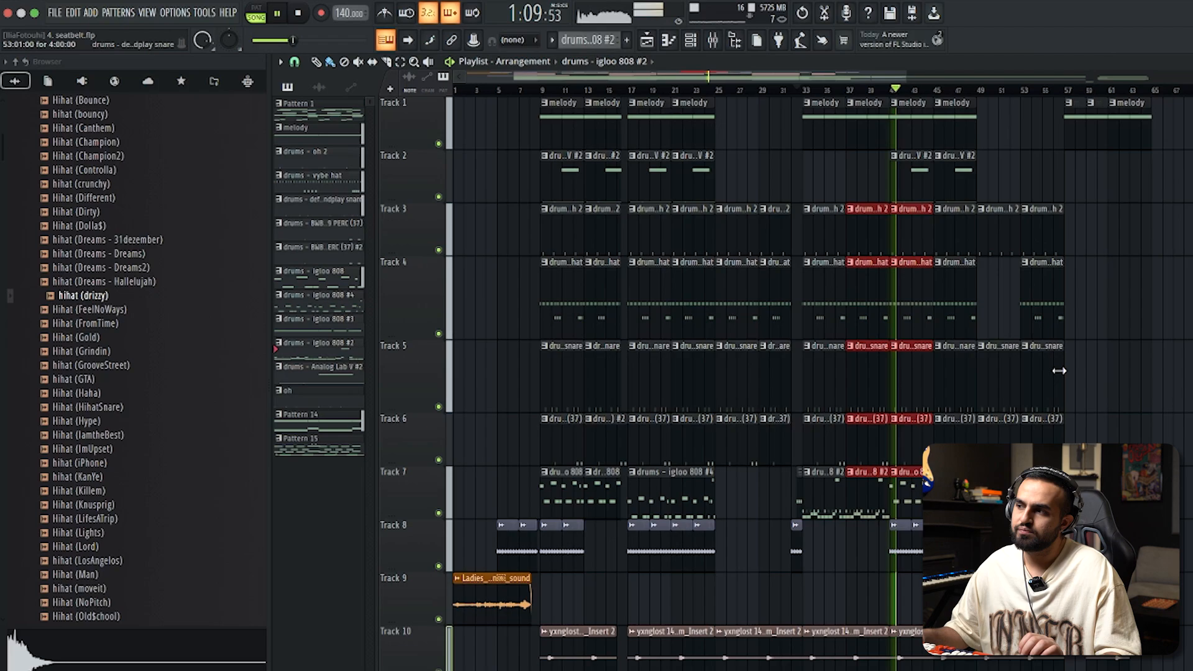
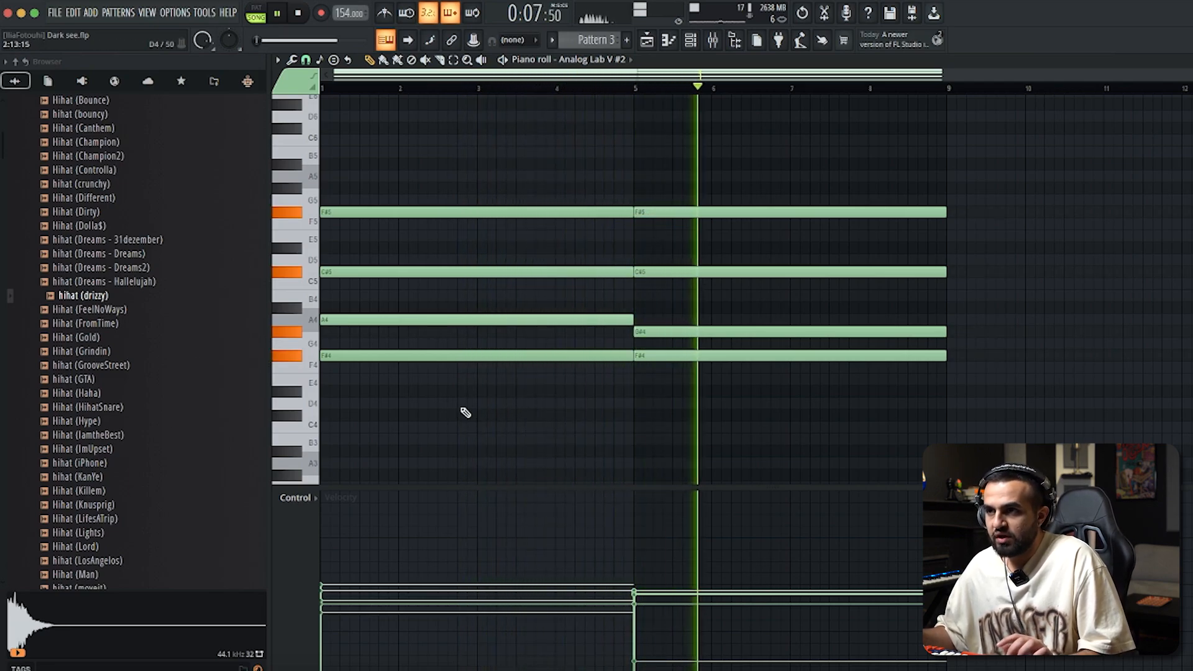
- Stop playback and highlight the first and second chords of Pattern 3 in turn in the Analog Lab V #2 piano roll
key("space")
left_click_drag(462, 408, 455, 137)
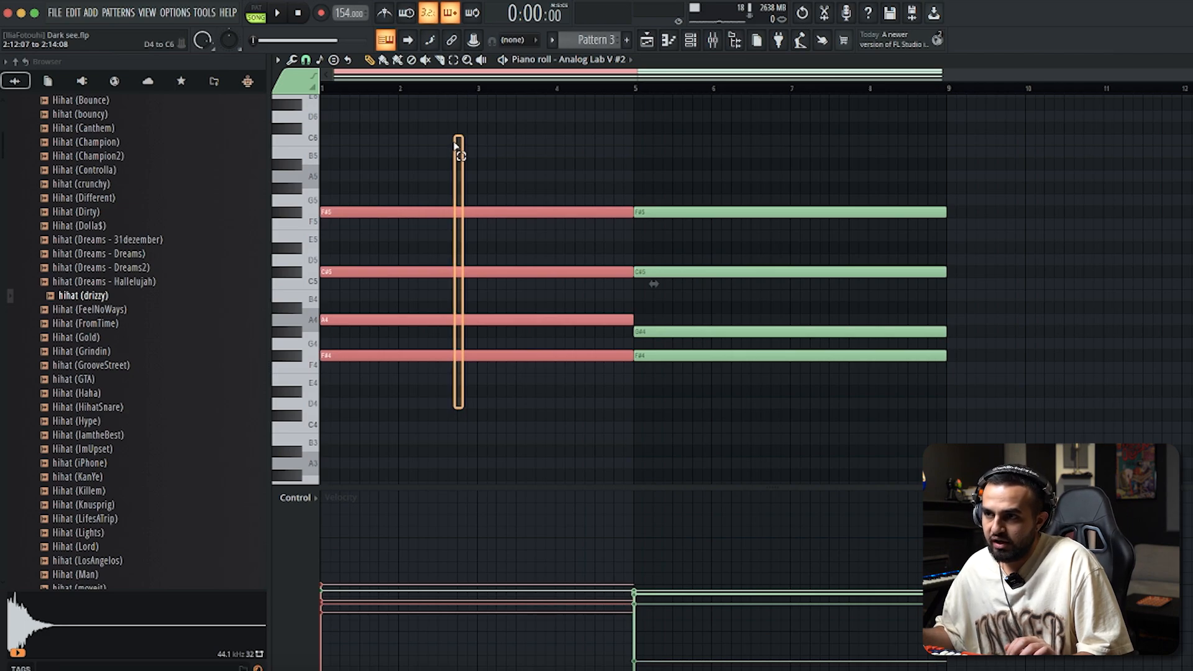
left_click_drag(825, 445, 754, 108)
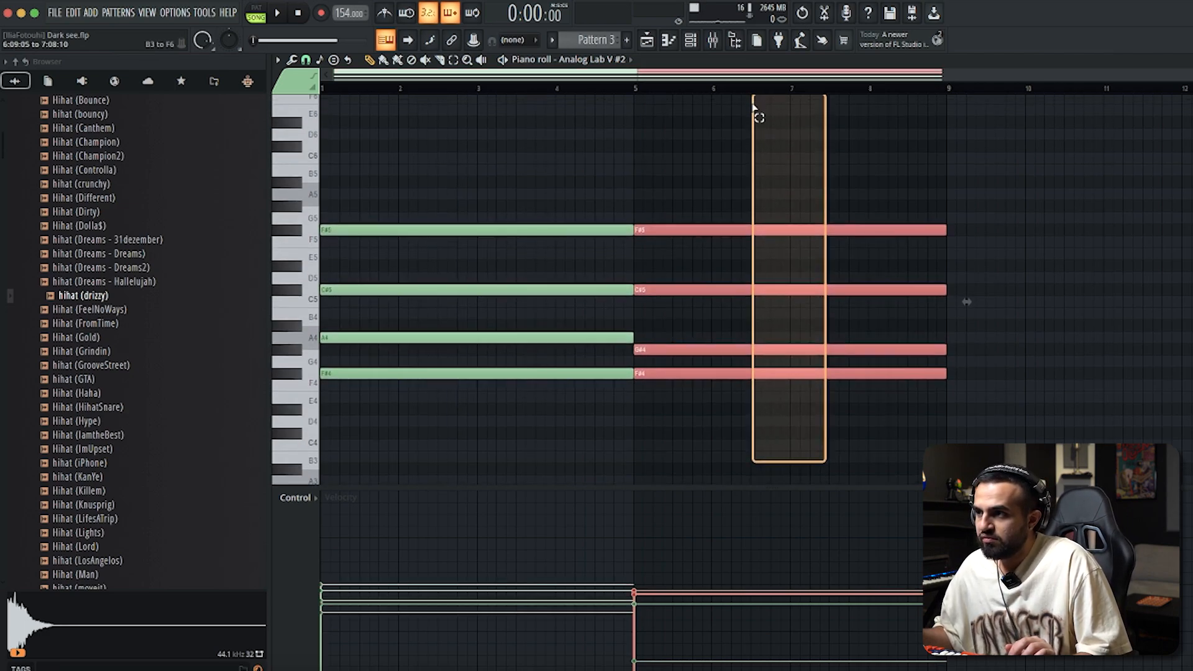
left_click_drag(754, 149, 754, 146)
left_click_drag(800, 472, 742, 186)
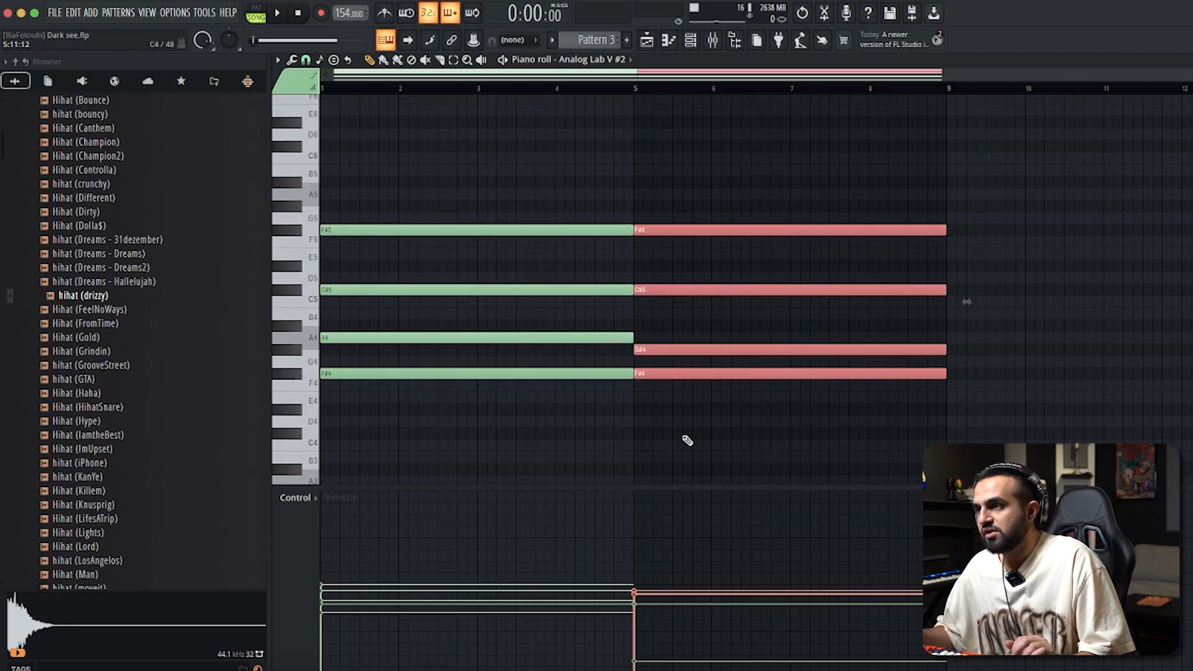
- Try lowering the first chord's A4 note one semitone to G#4 and move it back up
left_click(663, 336)
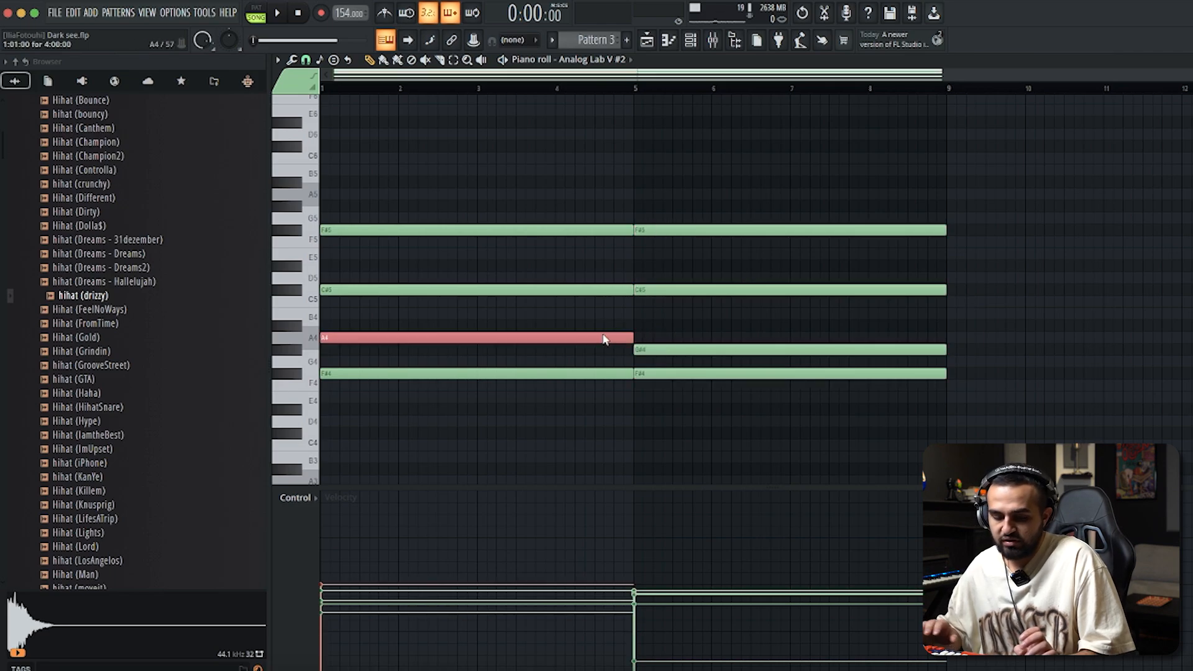
key("shift+Down")
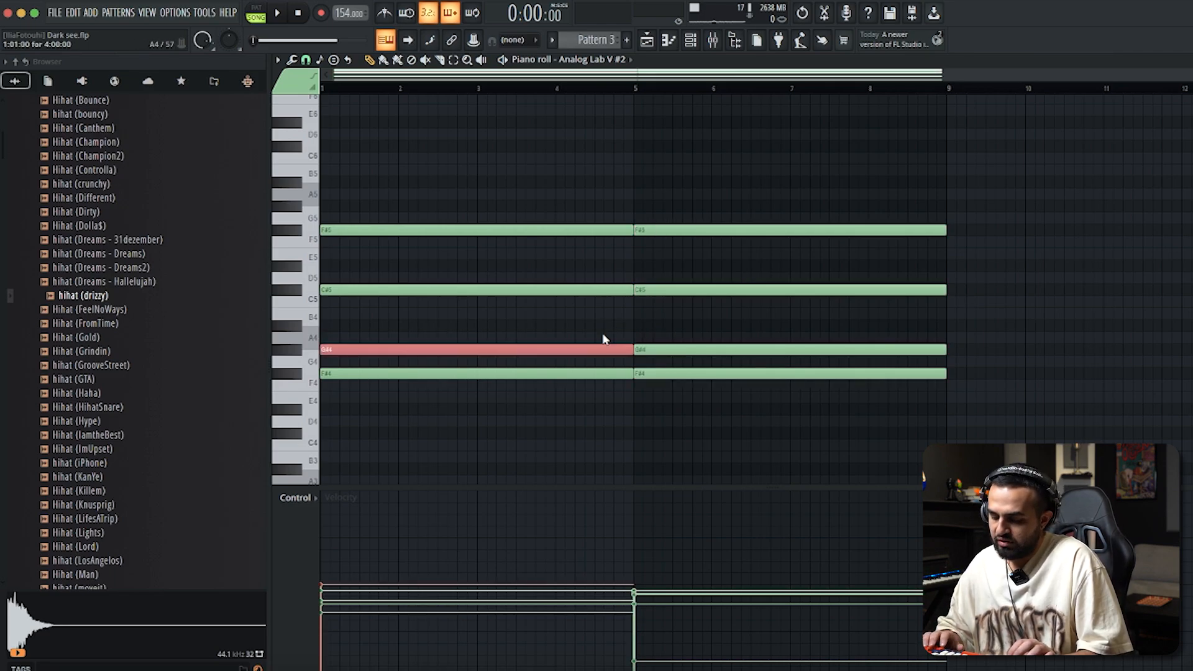
key("shift+Up")
- Highlight the F#5 notes at the top of both chords and play Pattern 3, examining its chord and lower F# notes
left_click_drag(950, 398, 584, 147)
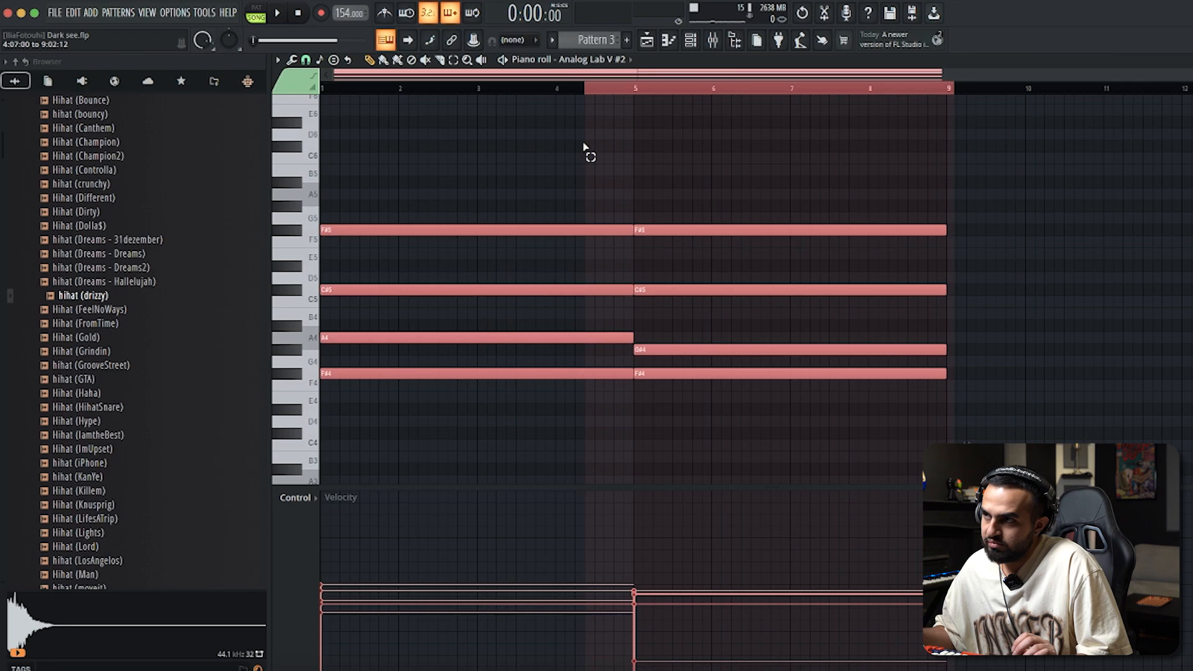
left_click_drag(808, 155, 510, 156)
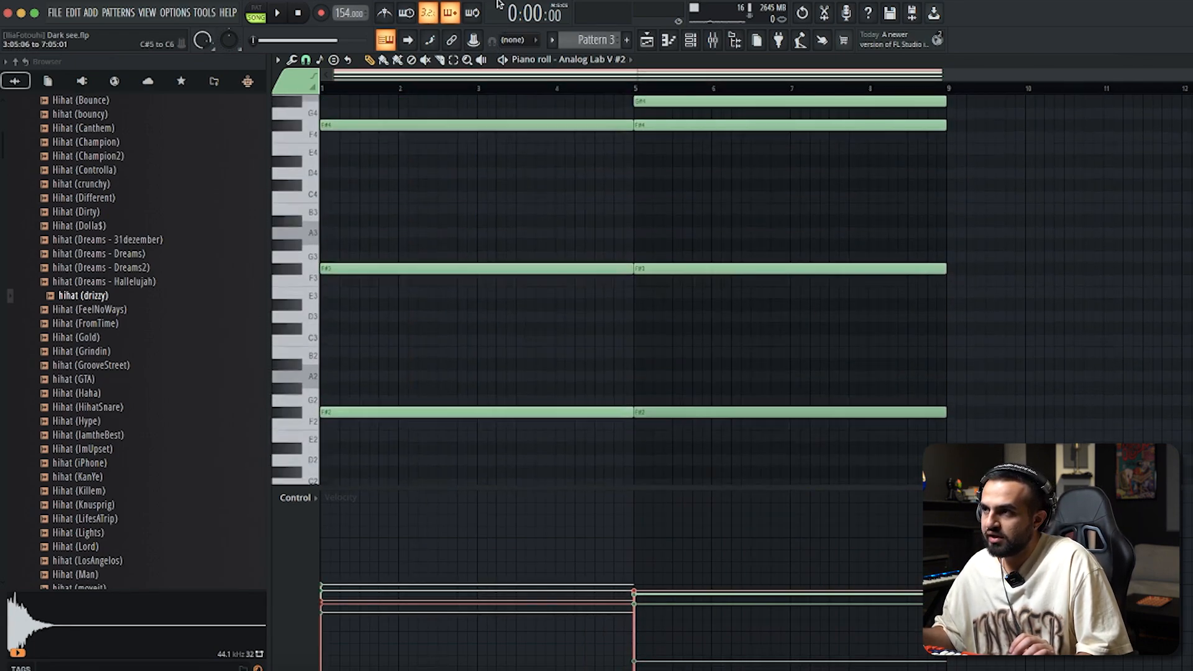
key("space")
scroll(714, 334, "down", 2)
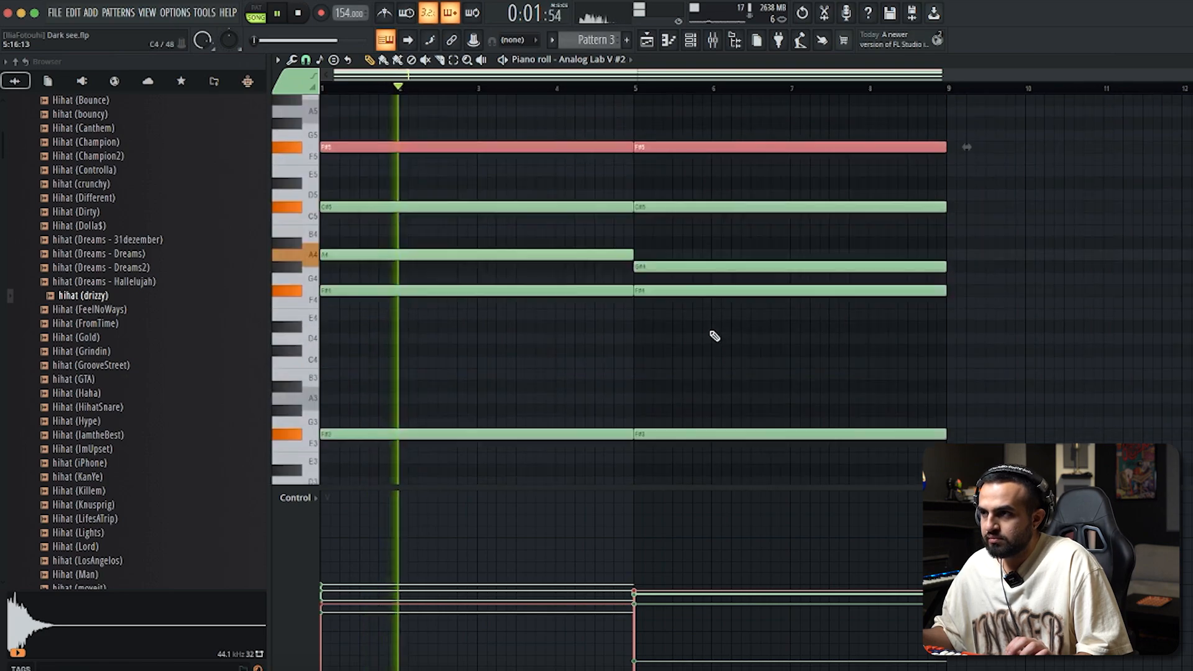
scroll(714, 338, "up", 4)
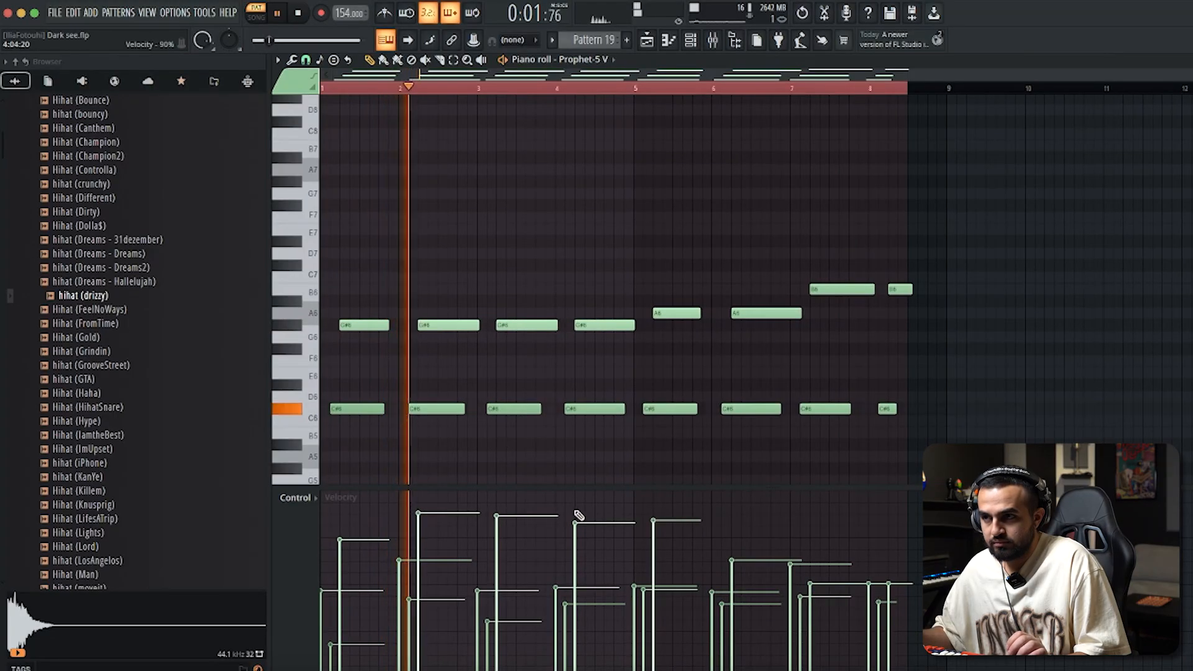
- Examine the notes of Pattern 19 in the Prophet-5 V piano roll as they play, and stop playback
scroll(549, 453, "down", 3)
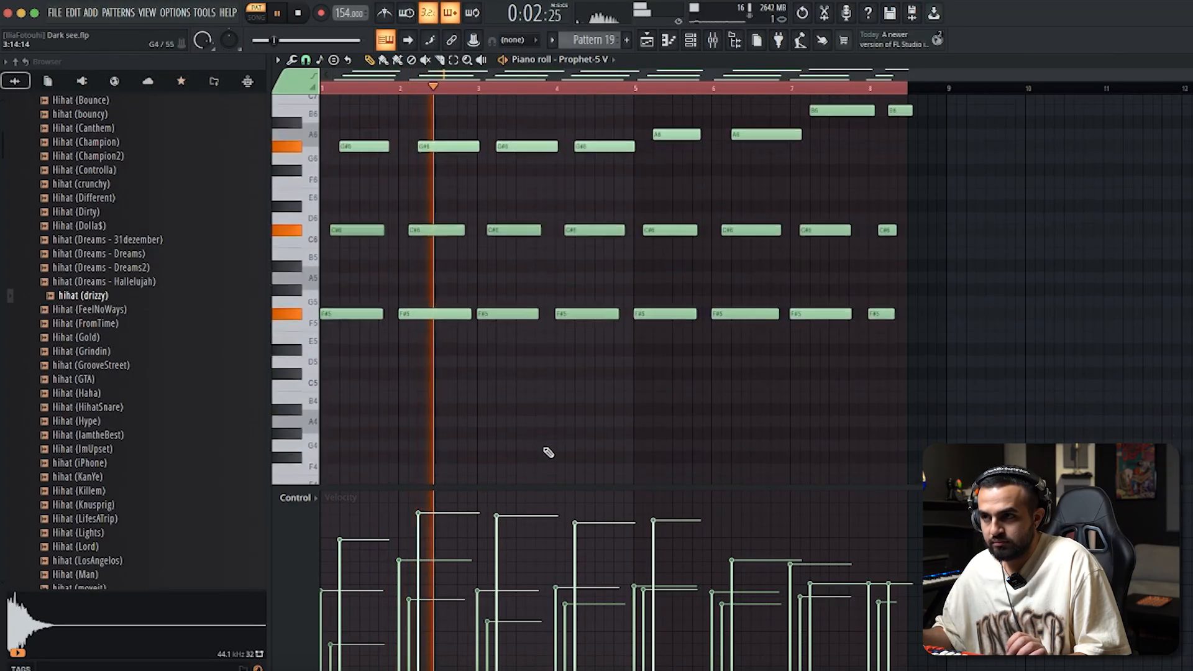
scroll(549, 446, "up", 1)
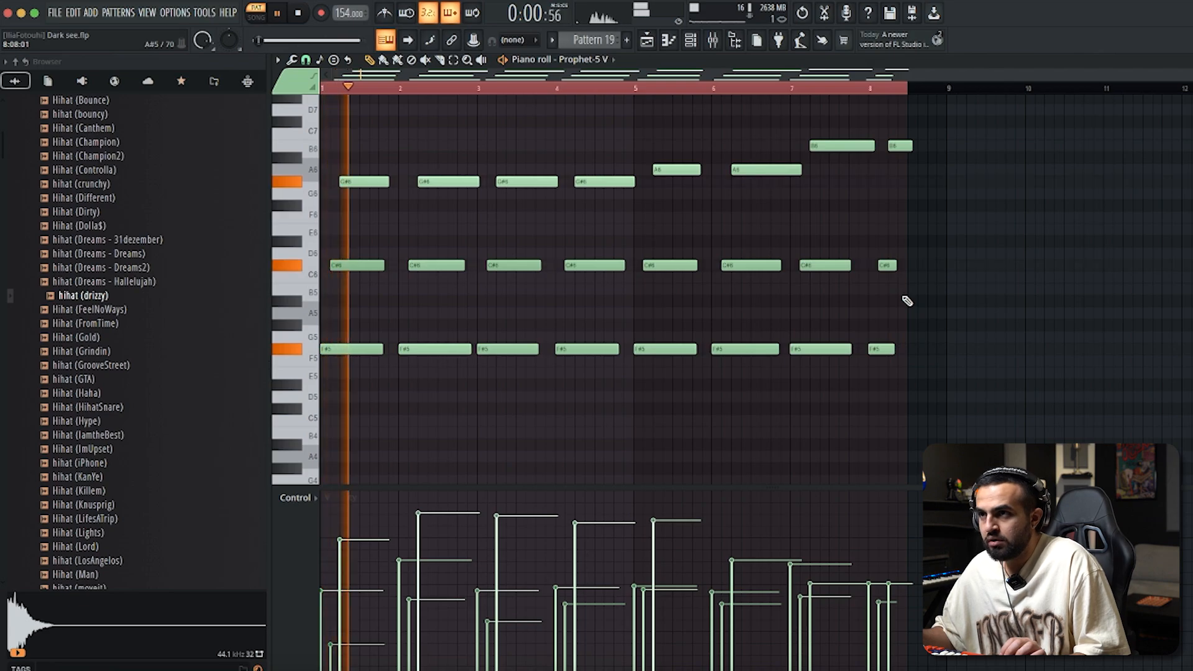
key("space")
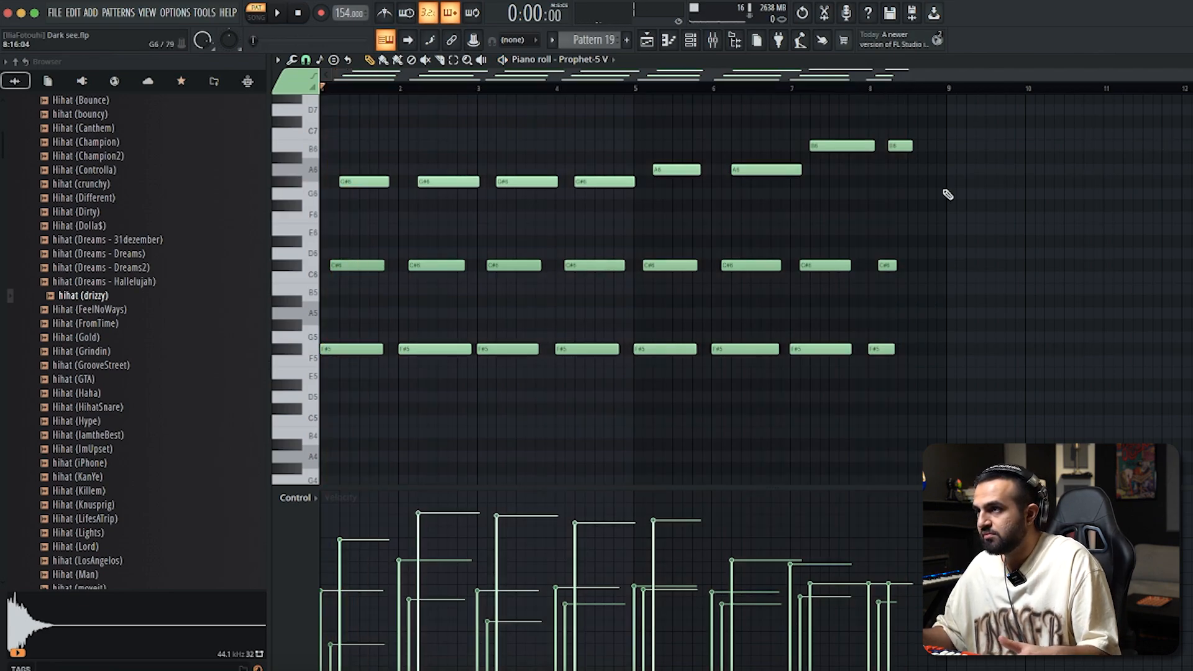
- Reopen Pattern 19 from Track 1 of the playlist in the piano roll and highlight its last three notes
key("F5")
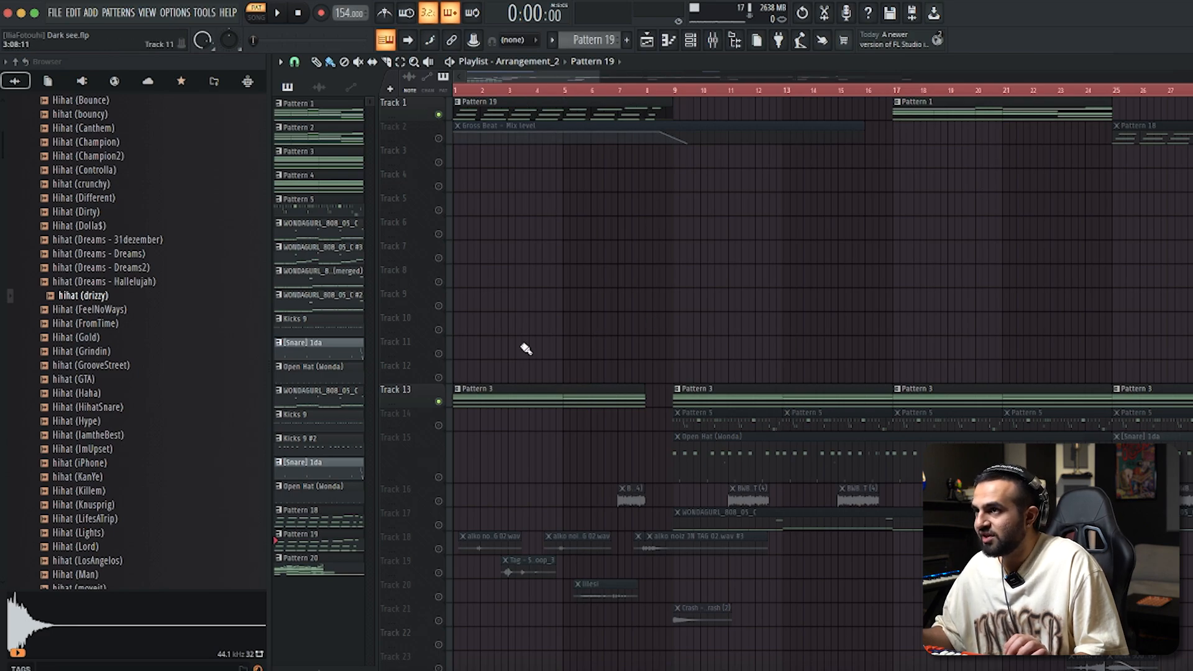
double_click(491, 109)
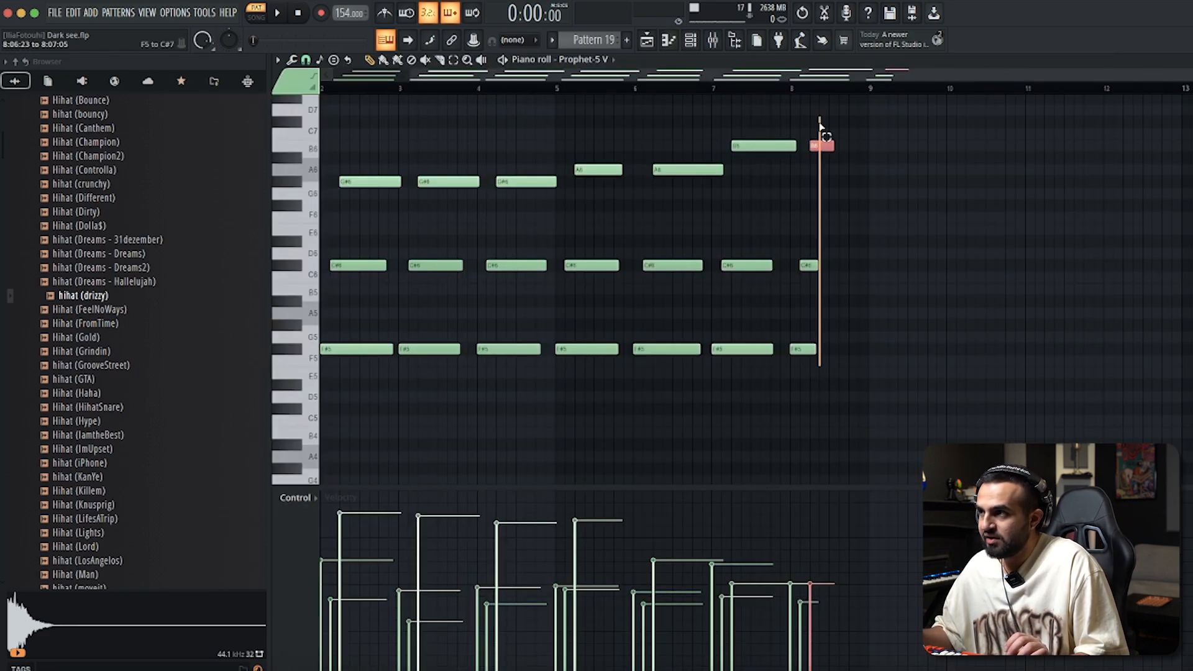
left_click_drag(820, 127, 793, 118)
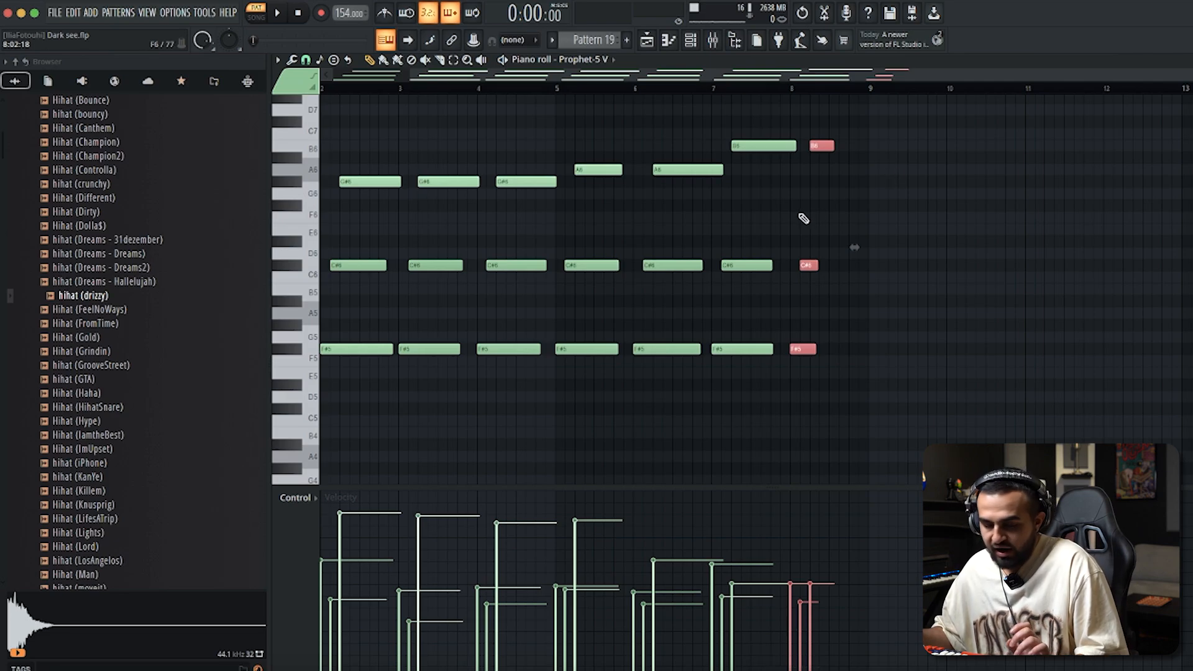
- Try transposing the upper melody notes of Pattern 19 down one octave and move them back up
left_click_drag(755, 128, 378, 226)
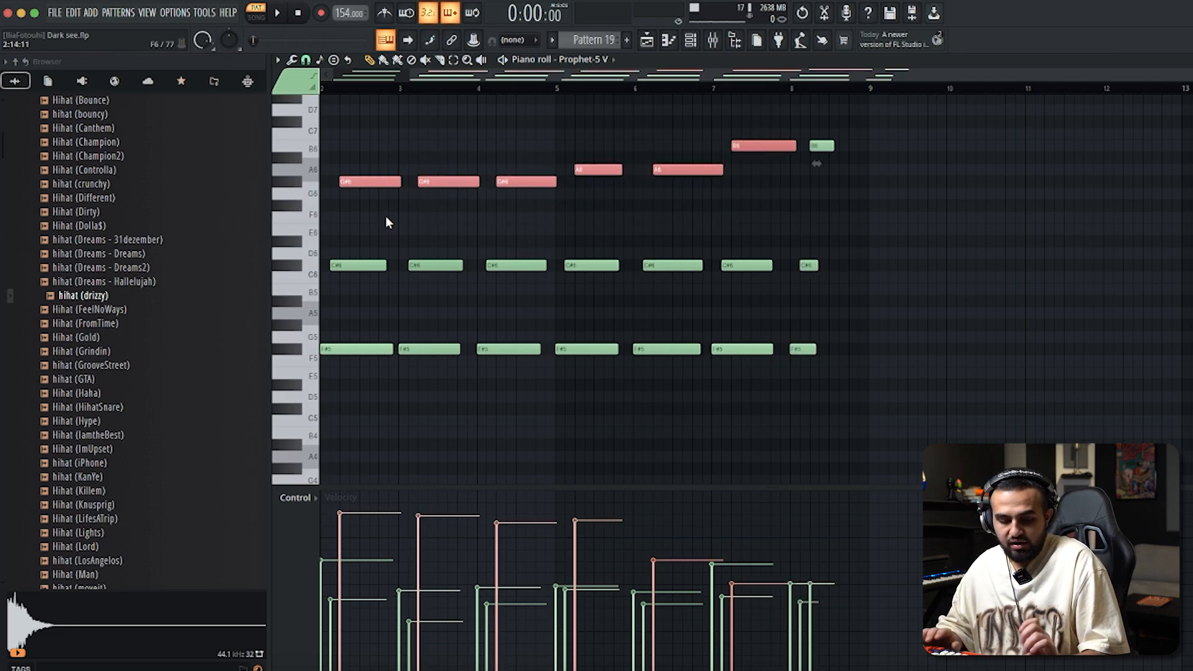
key("ctrl+Down")
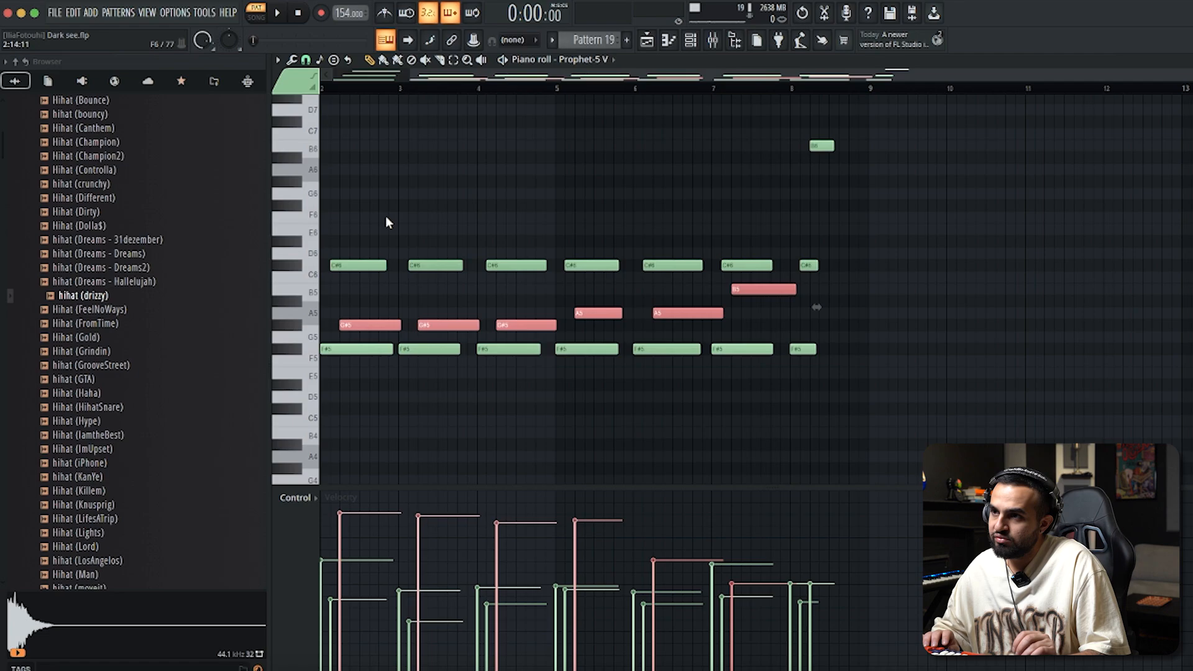
key("ctrl+Up")
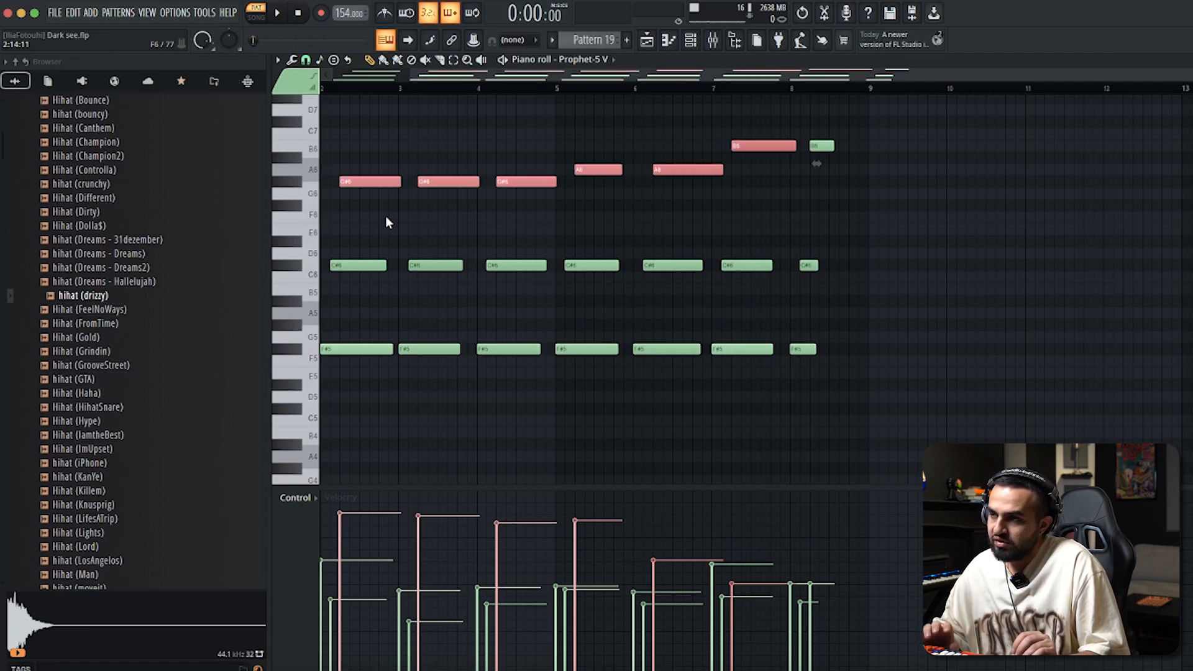
- Highlight the upper melody notes and the F#5 notes of Pattern 19 in turn, and play the pattern
left_click_drag(582, 189, 326, 167)
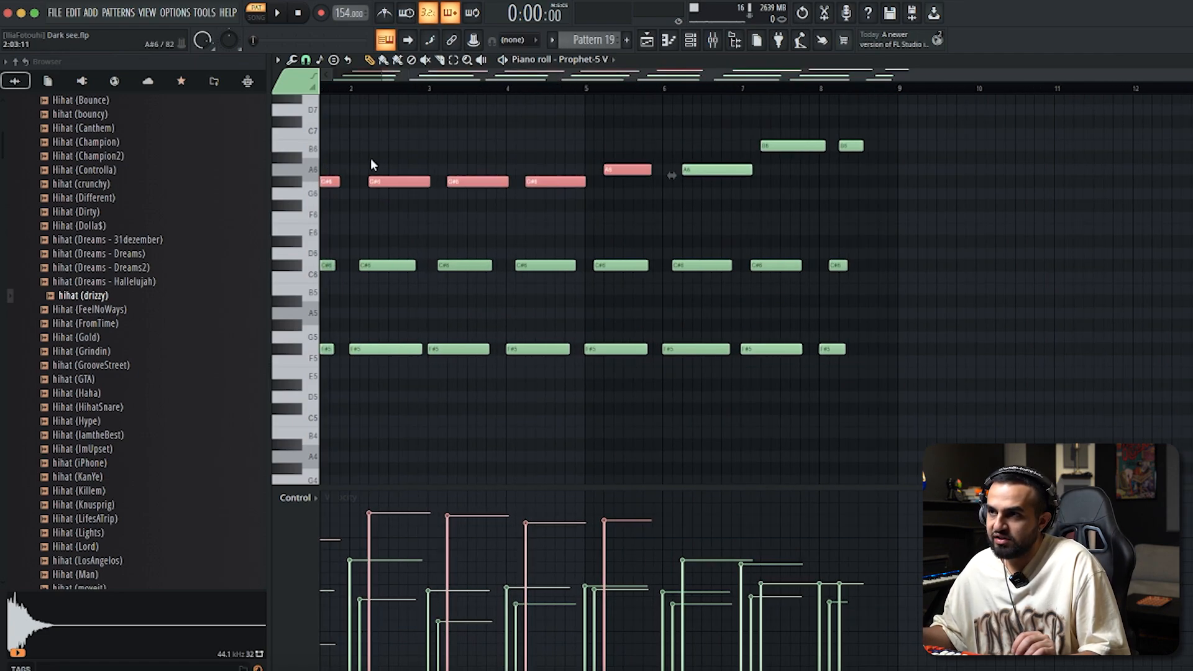
left_click_drag(540, 148, 112, 158)
left_click_drag(645, 155, 320, 189)
left_click_drag(906, 309, 127, 391)
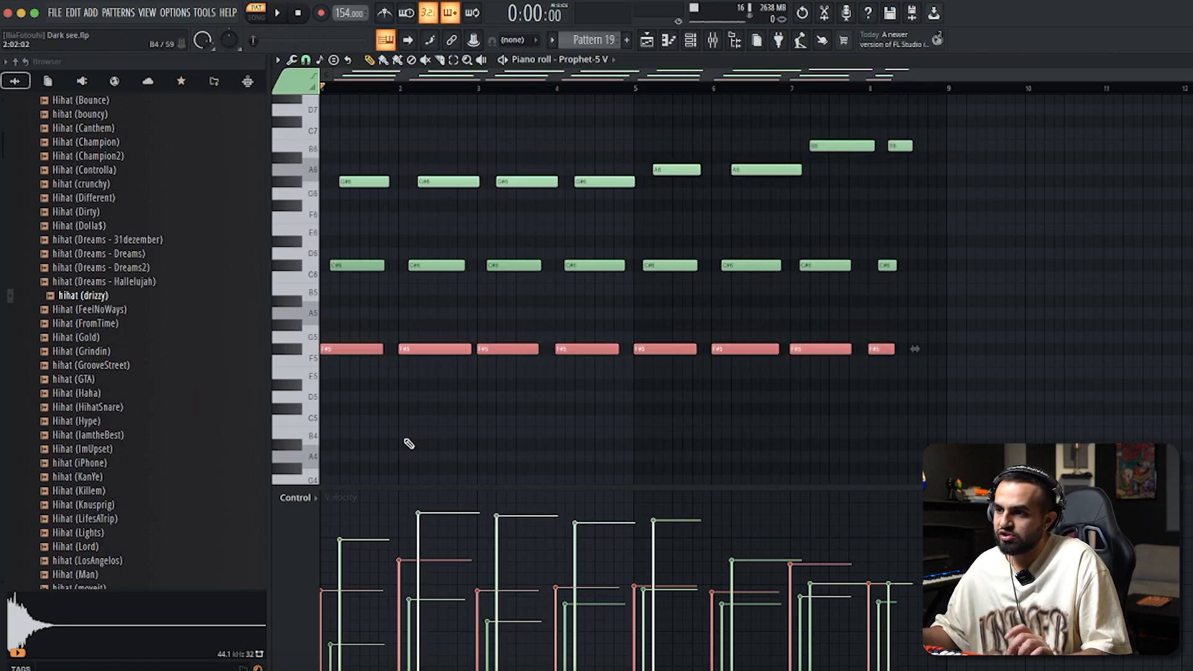
key("space")
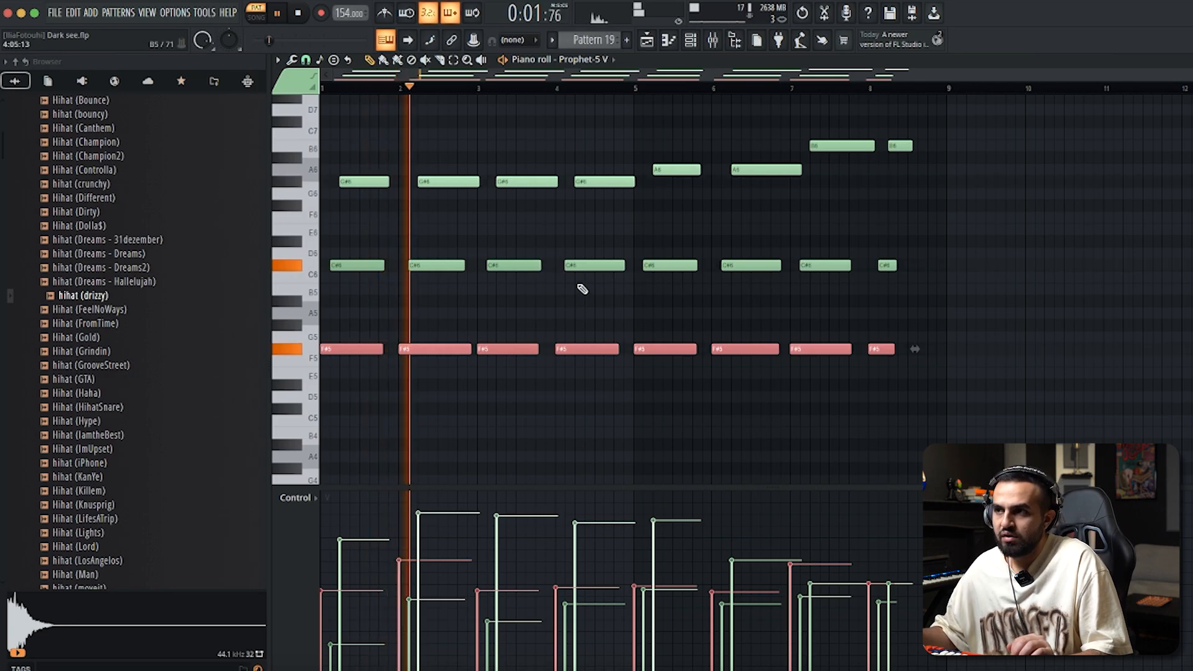
scroll(503, 380, "up", 5)
scroll(545, 378, "down", 3)
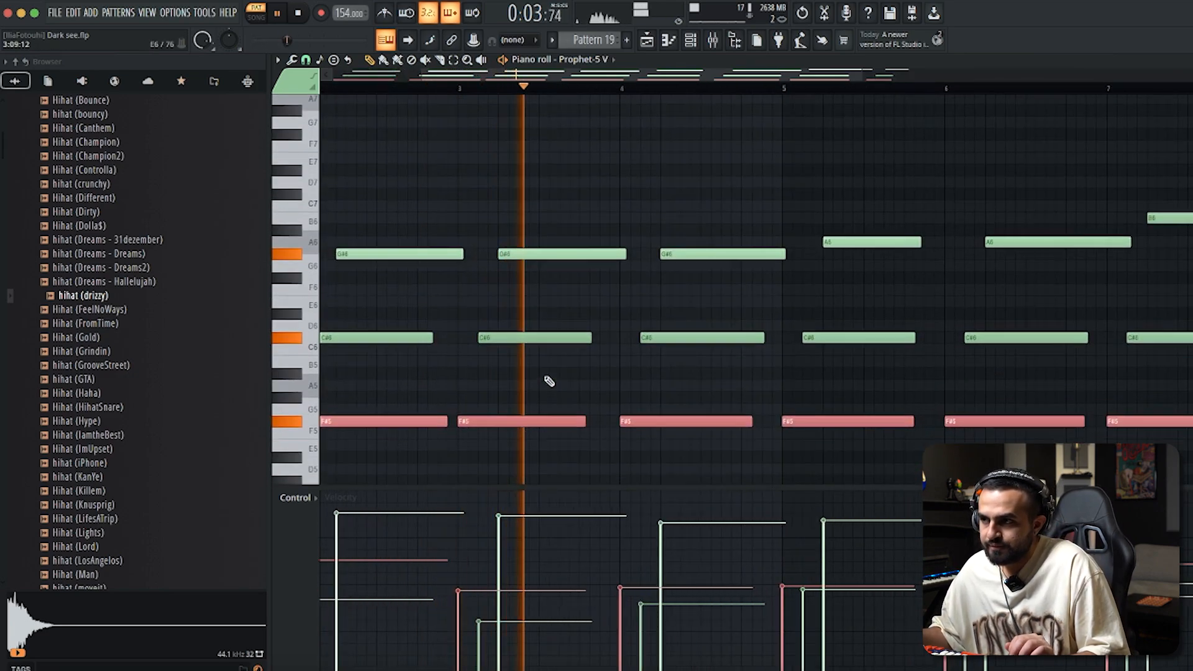
- Return to the playlist and play Pattern 19 with Pattern 3 while Track 2's Gross Beat automation is muted, and stop playback
key("F5")
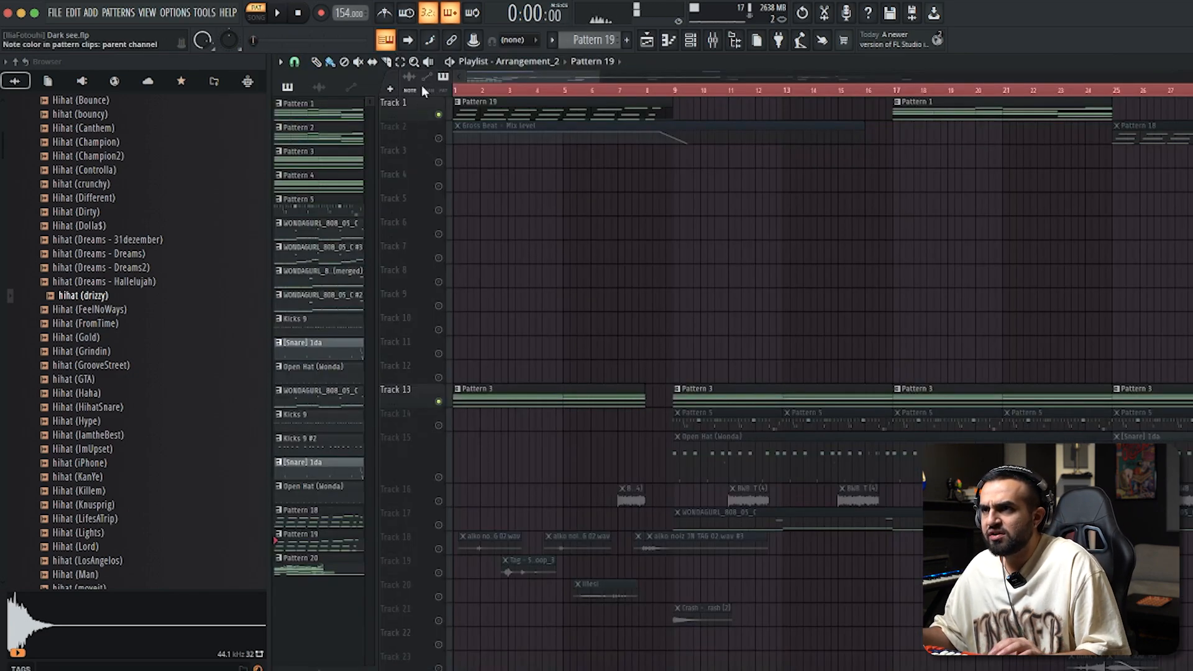
left_click(438, 139)
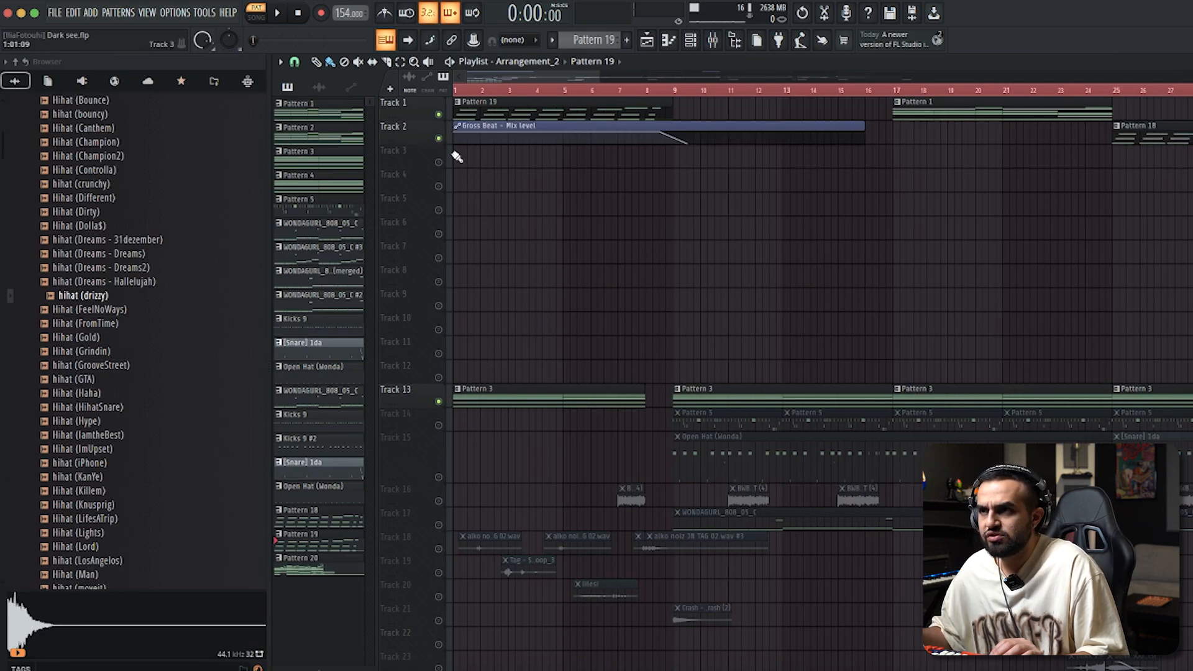
left_click(443, 138)
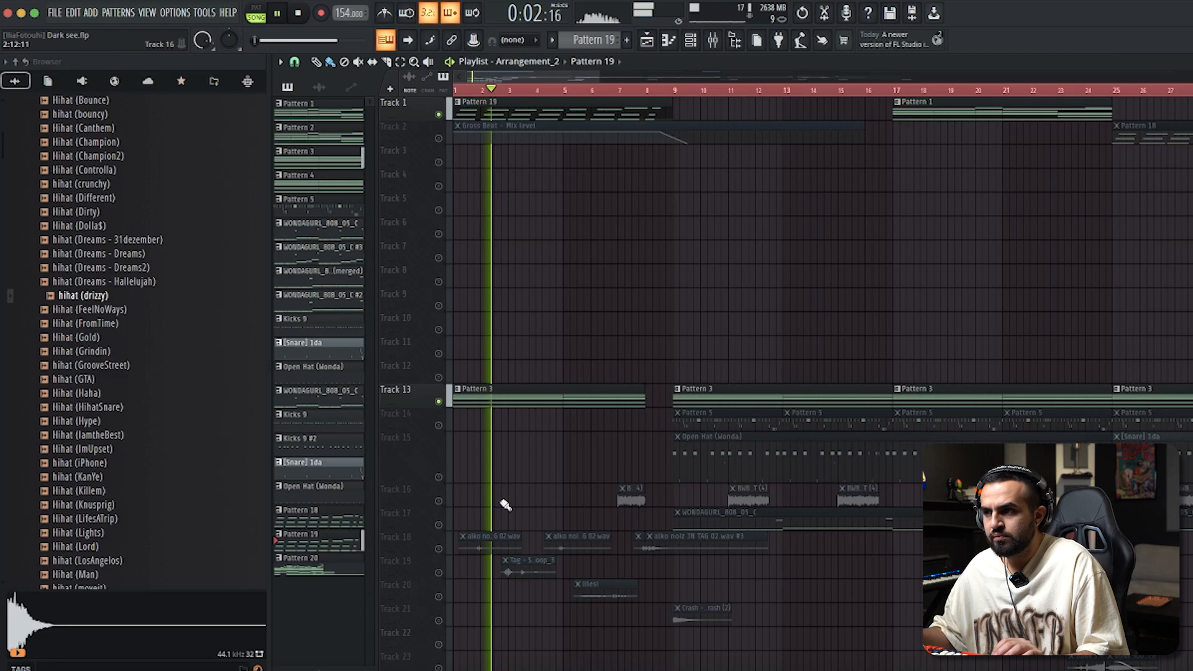
scroll(695, 514, "down", 3)
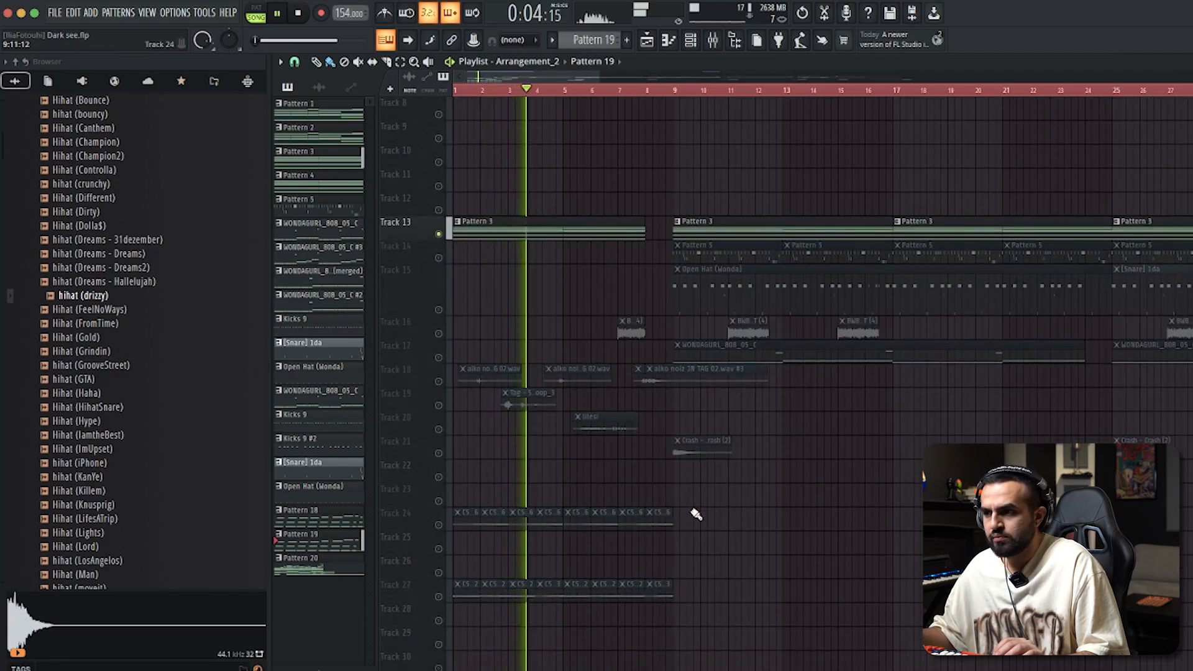
scroll(562, 452, "up", 3)
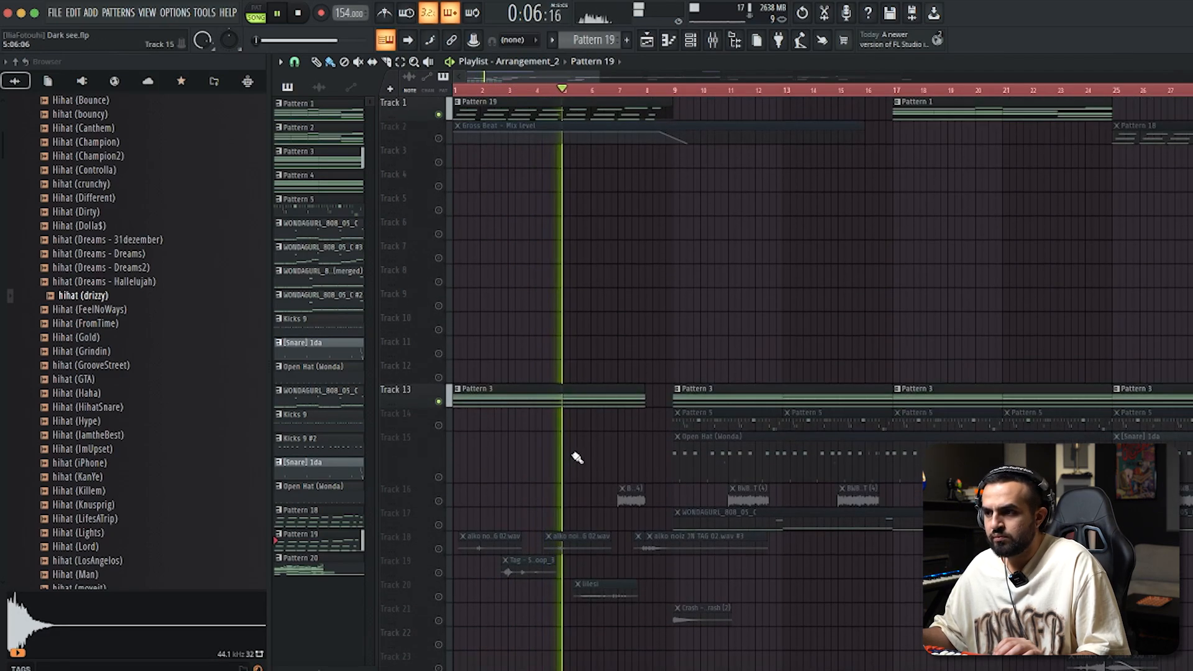
key("space")
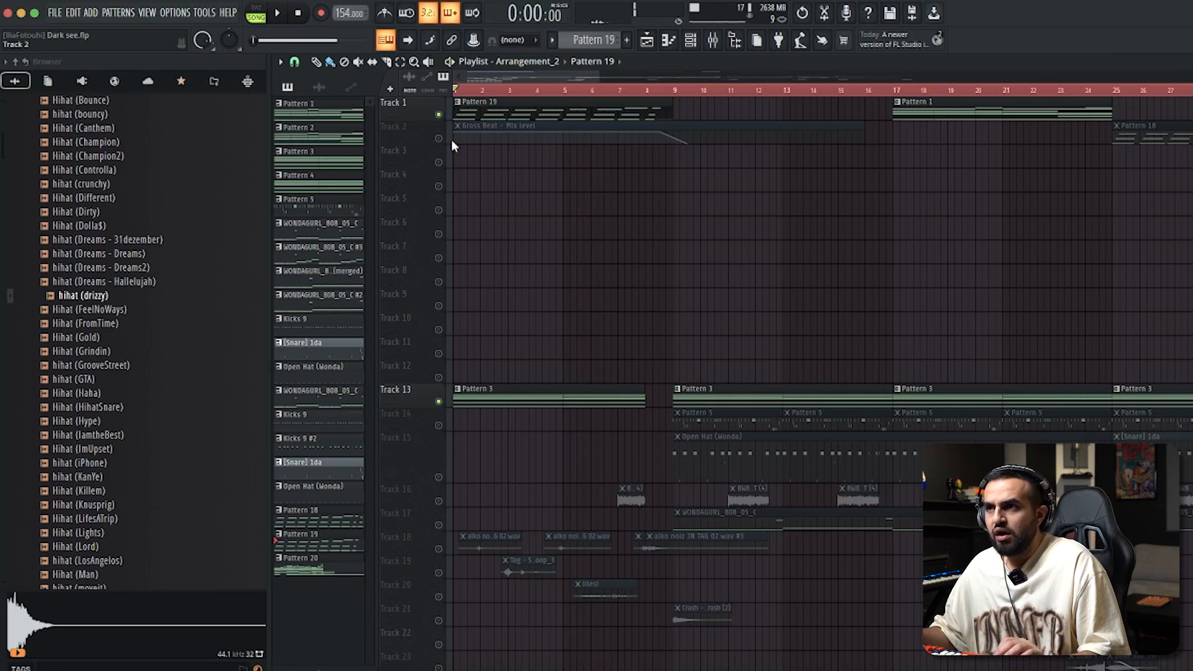
- Unmute Track 2's Gross Beat mix level automation and replay the intro melody with it from the start
left_click(439, 139)
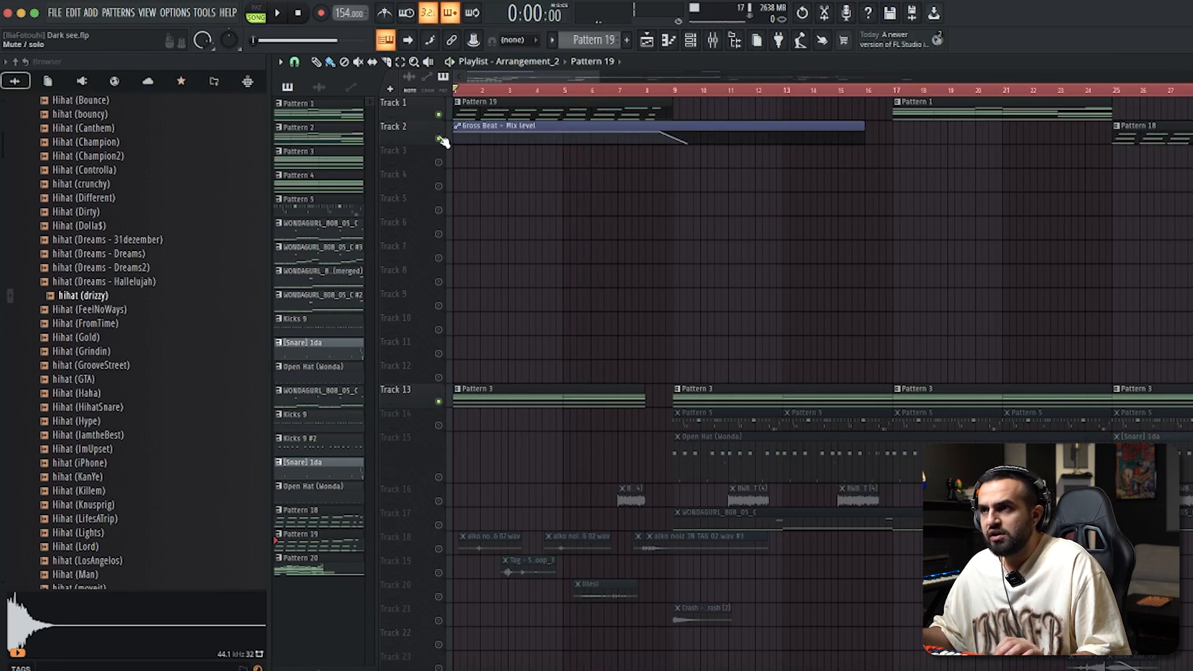
left_click(513, 126)
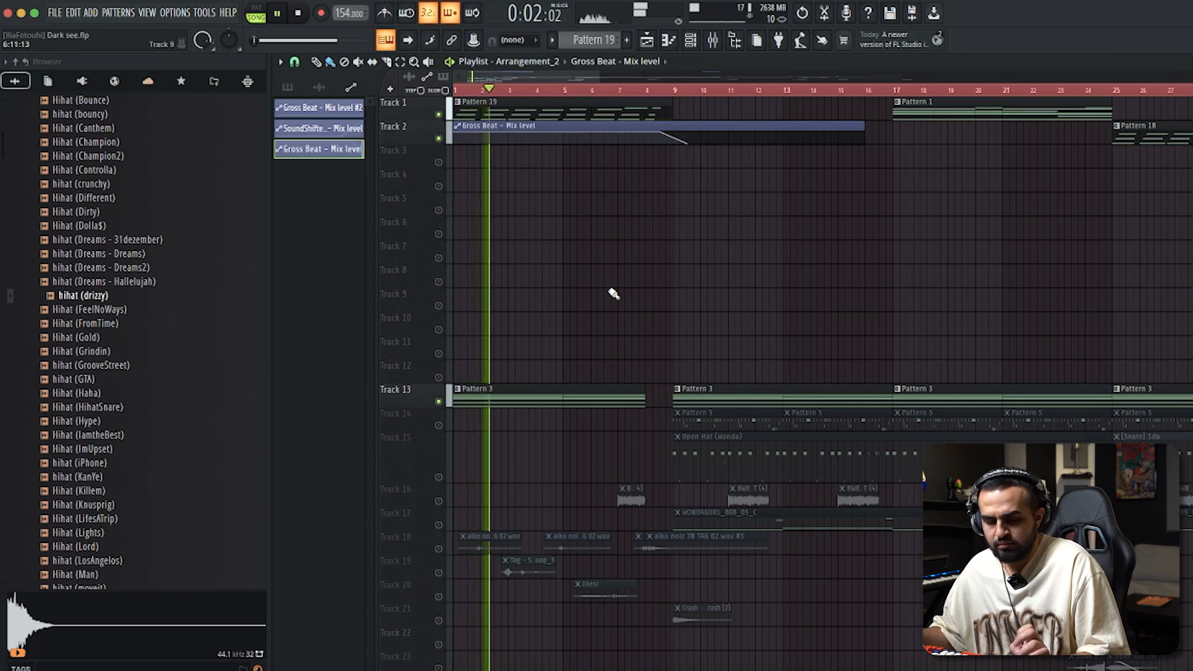
scroll(596, 286, "down", 4)
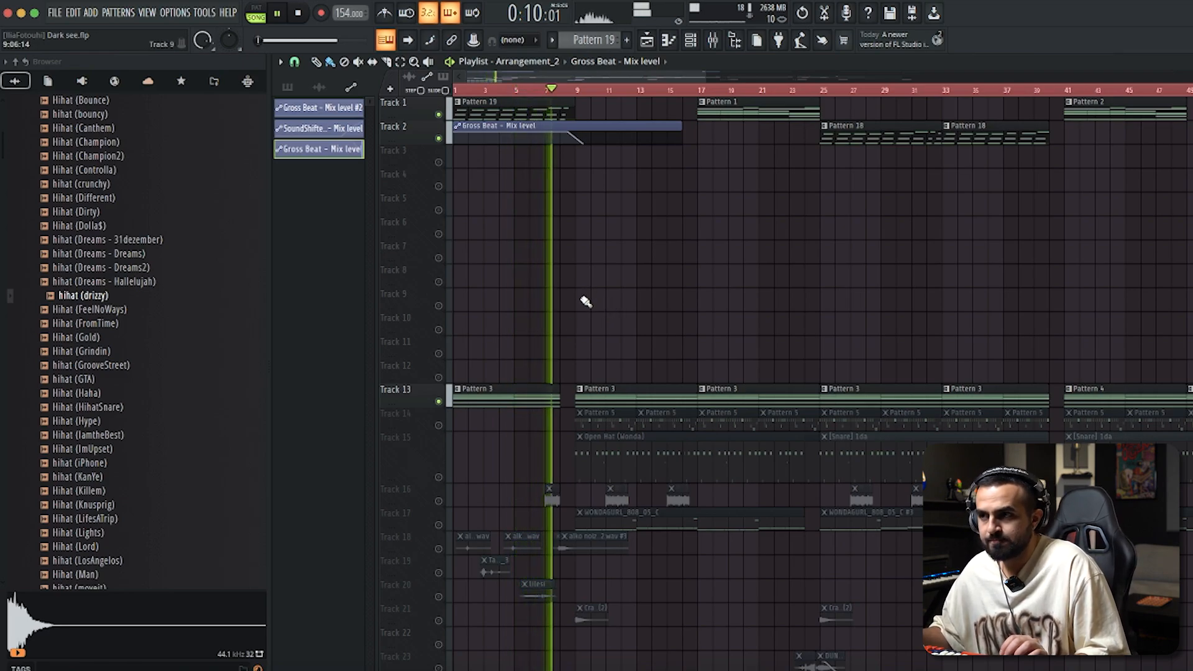
- Isolate the grouped Tracks 23 to 27, listen to the CSS_Secrets phrase layers on Tracks 24 and 27, and stop playback
scroll(485, 412, "down", 5)
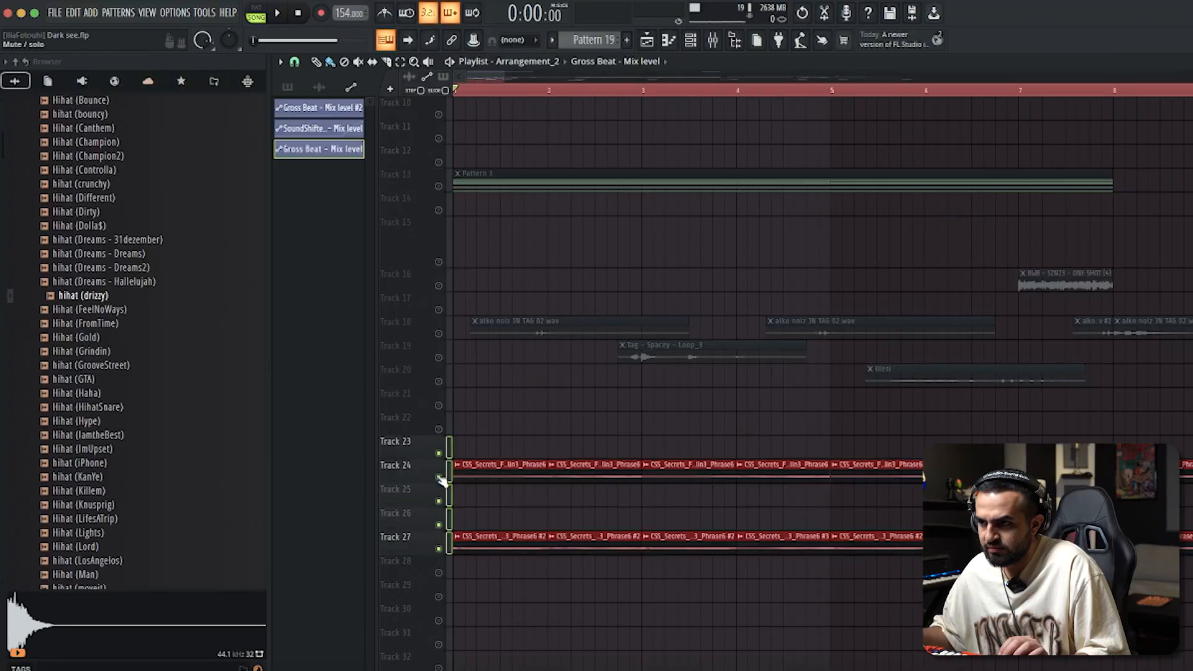
key("space")
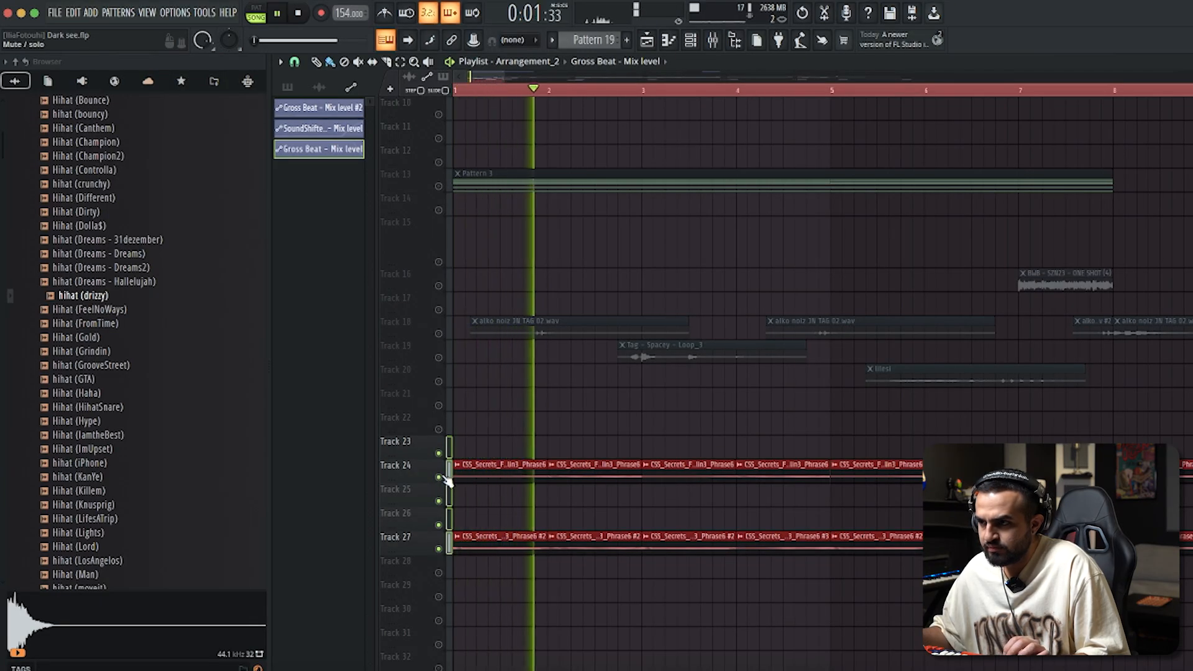
scroll(612, 506, "down", 4)
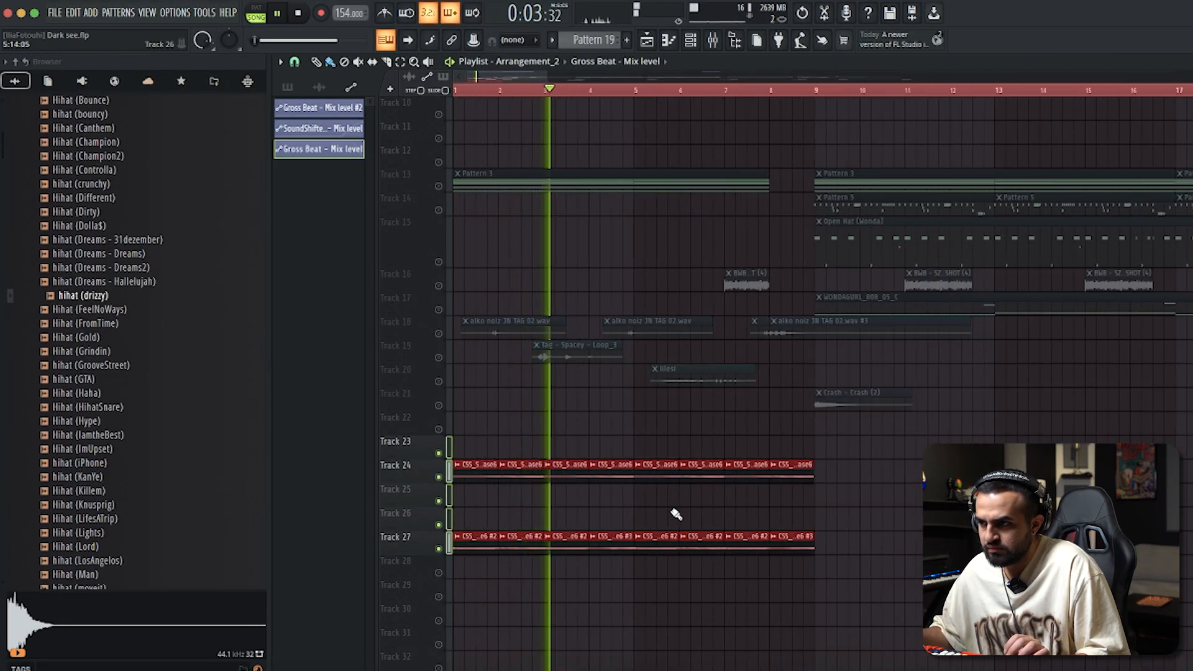
scroll(632, 512, "up", 3)
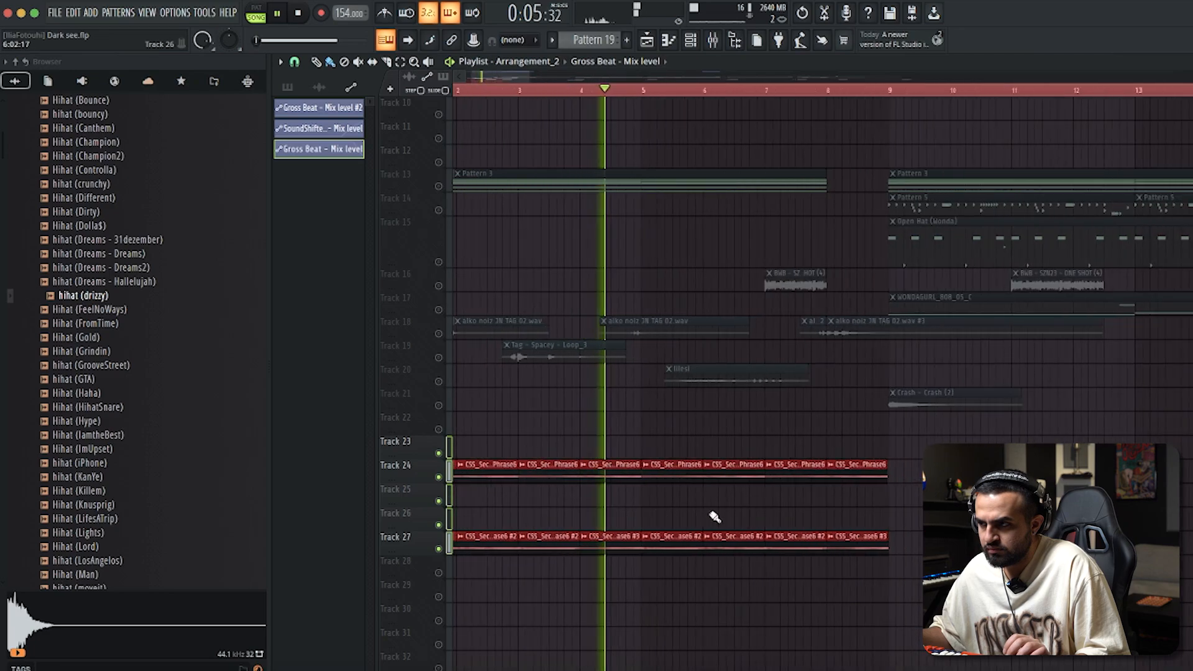
scroll(839, 325, "up", 3)
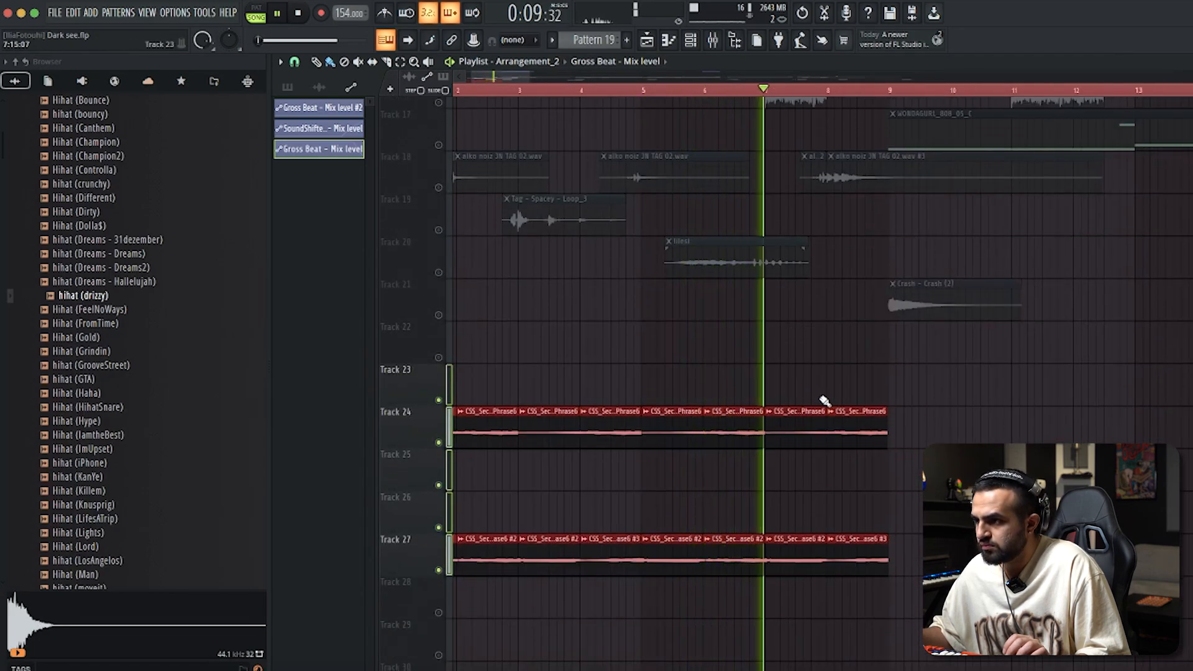
scroll(654, 457, "down", 4)
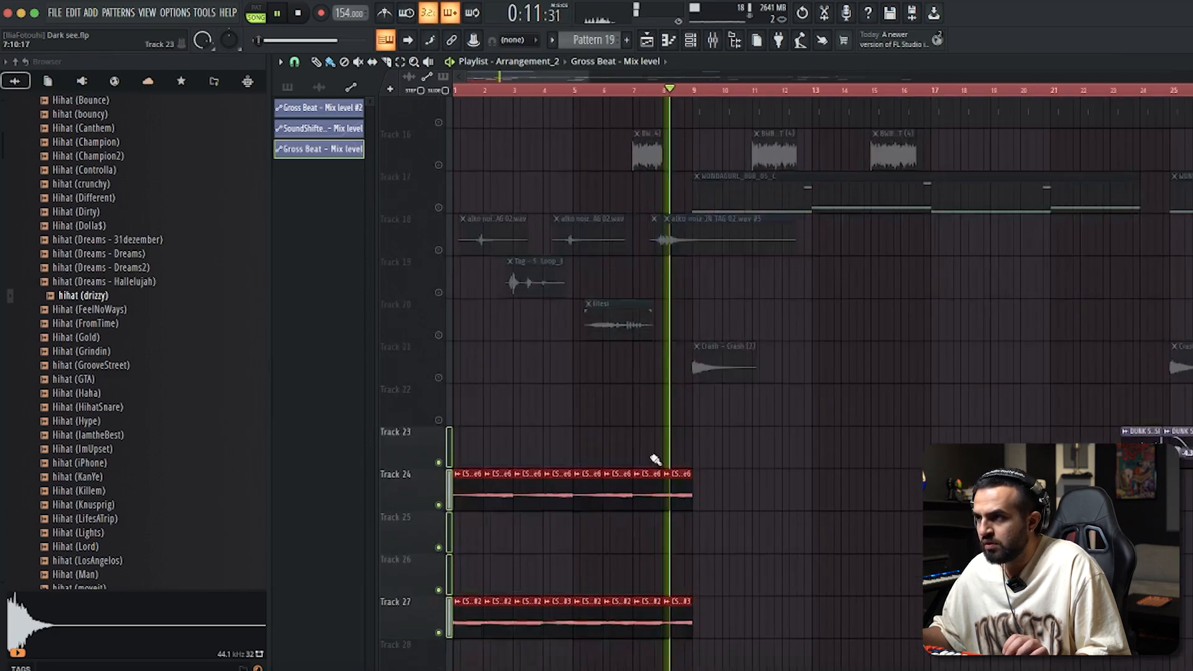
scroll(644, 463, "down", 3)
key("space")
- Unmute all playlist tracks and play the full intro from the start through the transition at bar 9
scroll(435, 289, "down", 6)
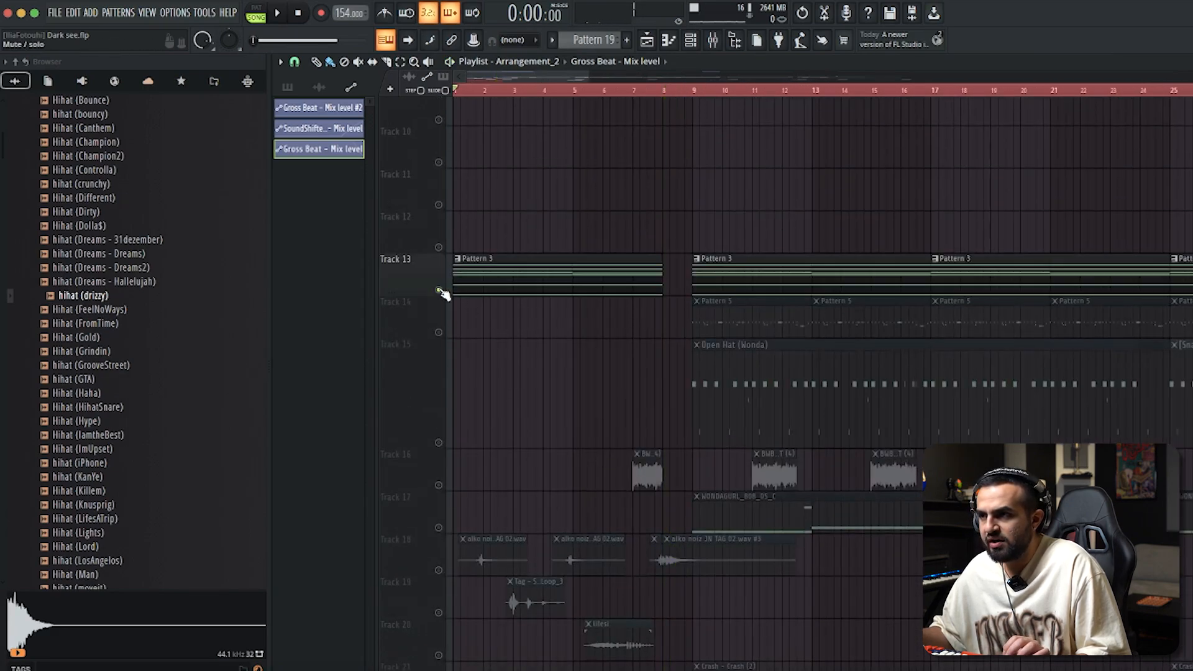
scroll(807, 478, "down", 3)
scroll(613, 213, "up", 5)
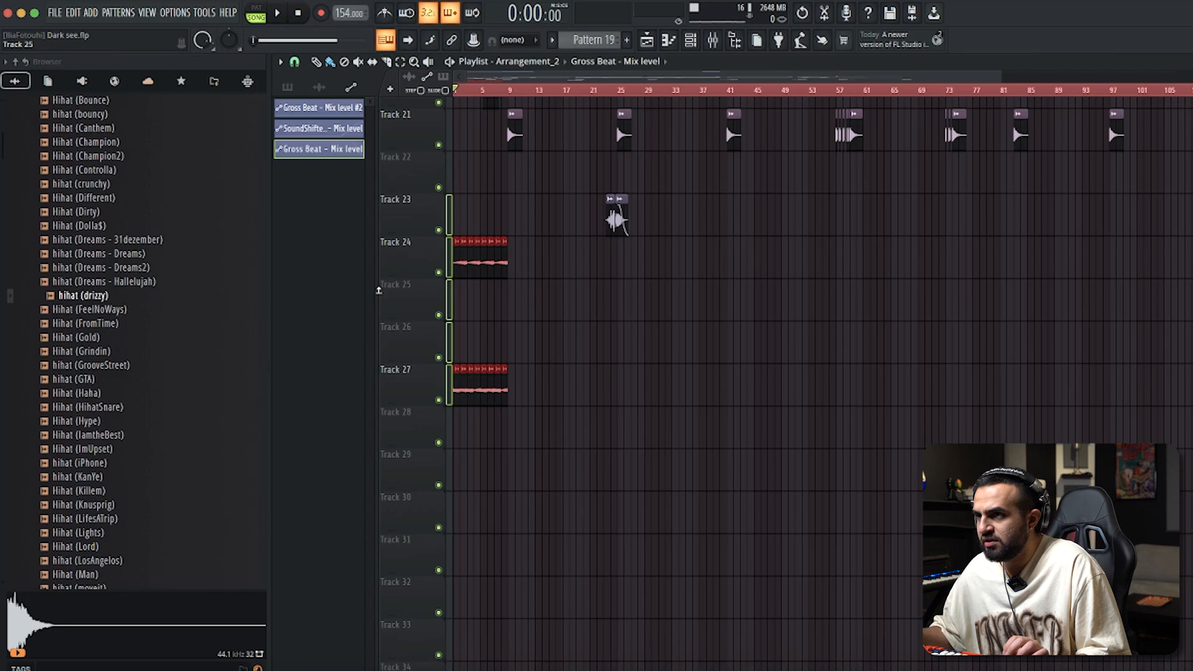
key("space")
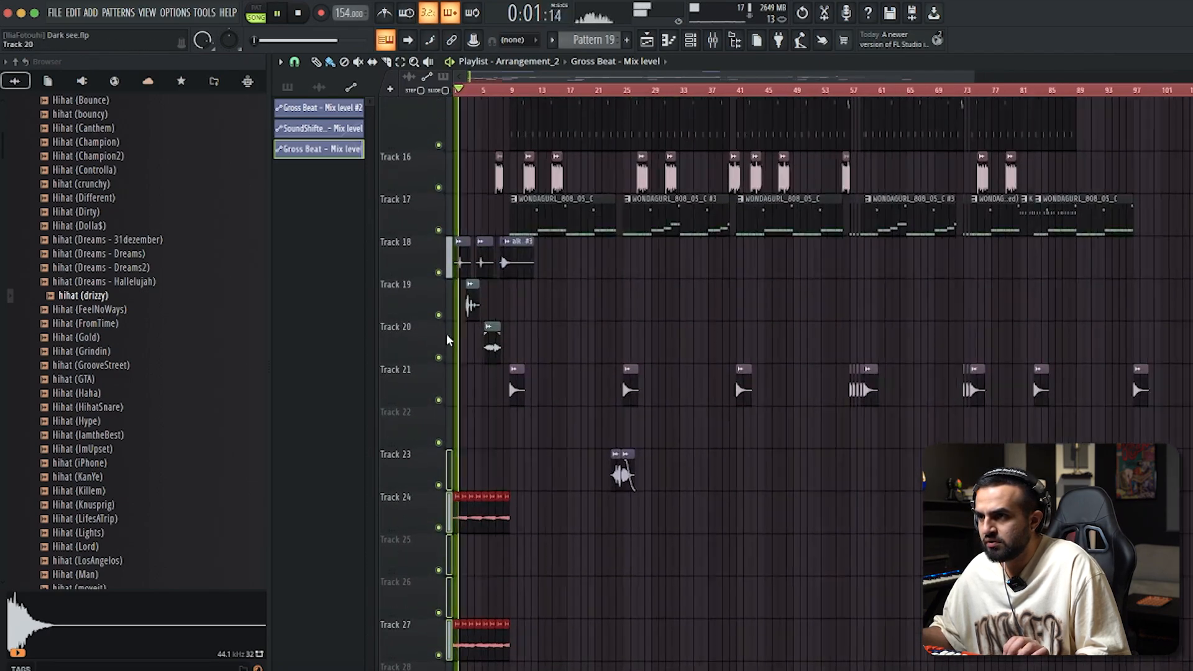
scroll(448, 341, "up", 3)
scroll(451, 348, "up", 6)
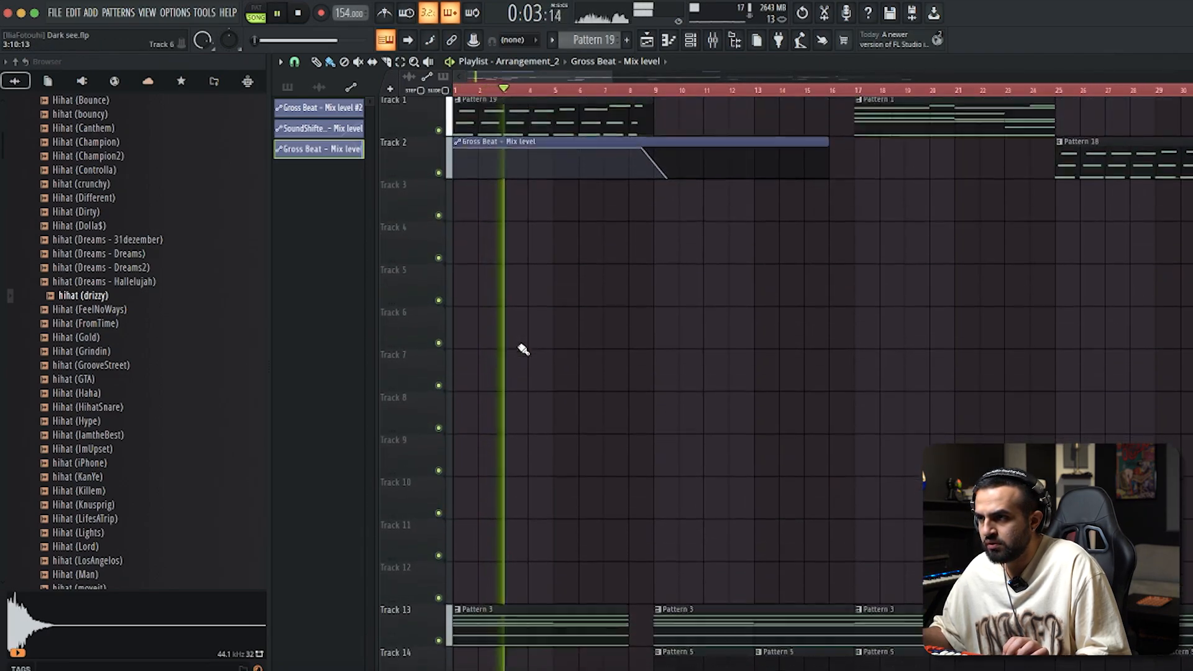
scroll(519, 346, "down", 6)
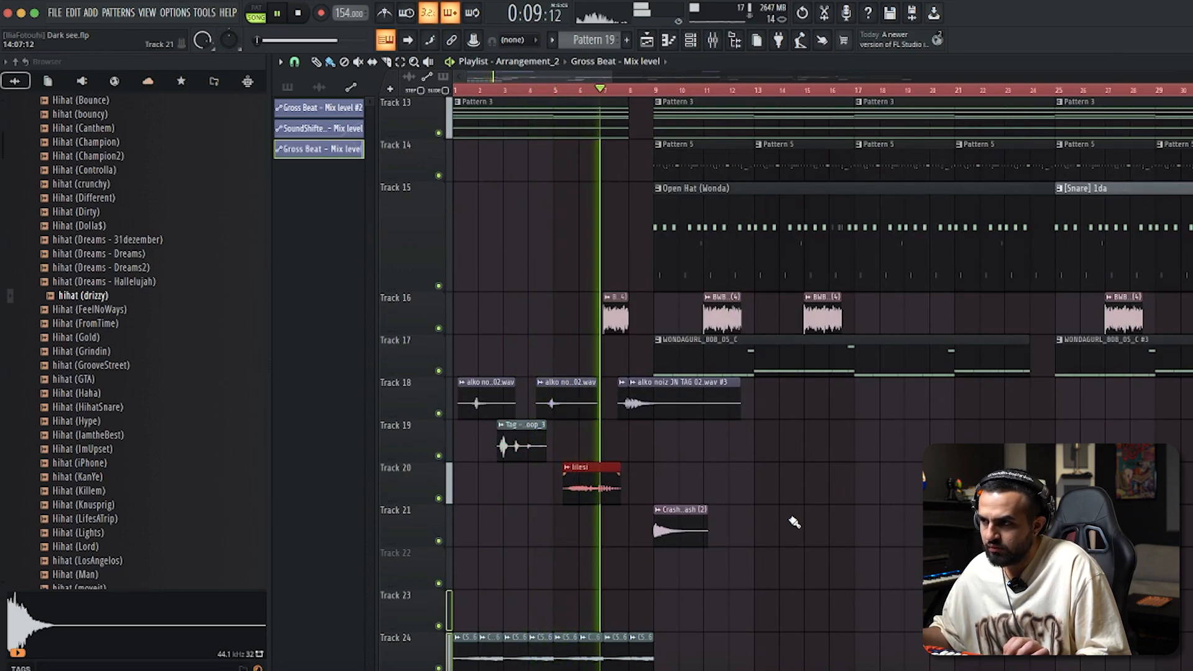
scroll(795, 521, "up", 3)
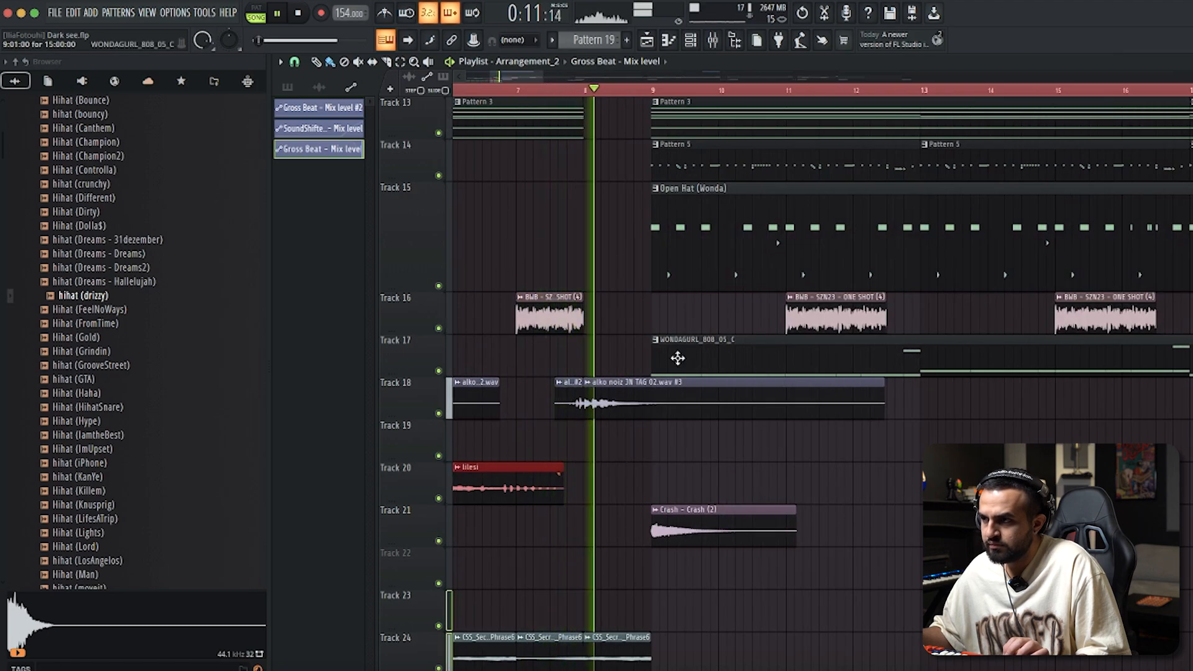
scroll(707, 421, "up", 6)
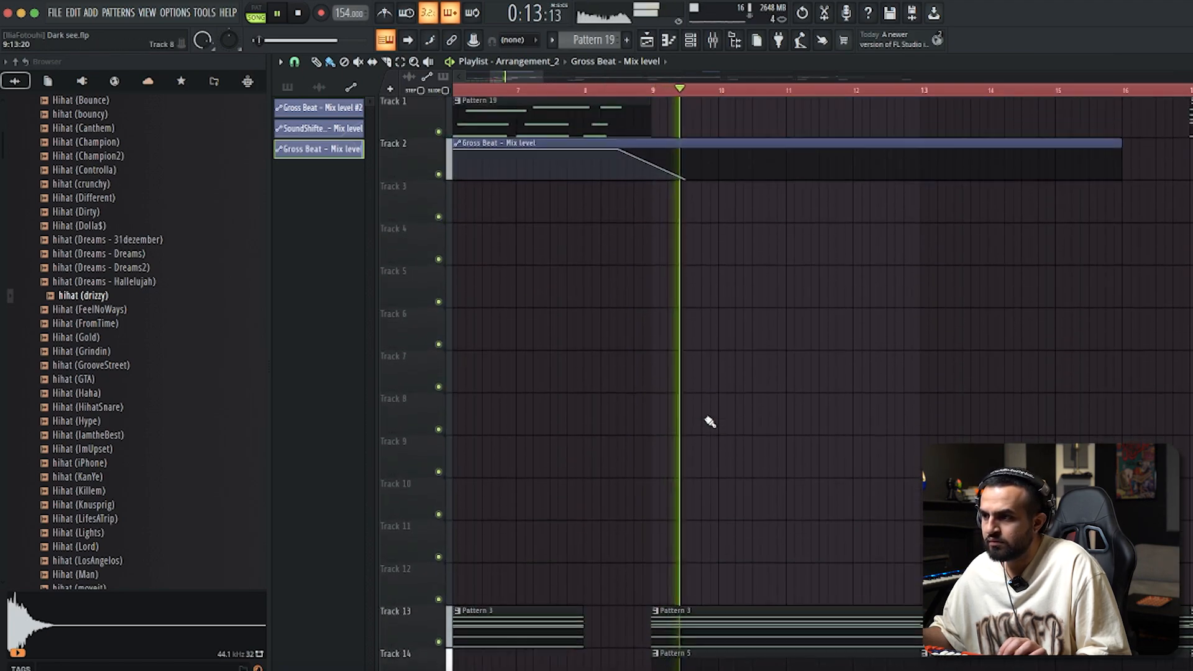
- Solo Track 14, select its Pattern 5 clip and show that pattern's steps in the channel rack
scroll(708, 419, "down", 4)
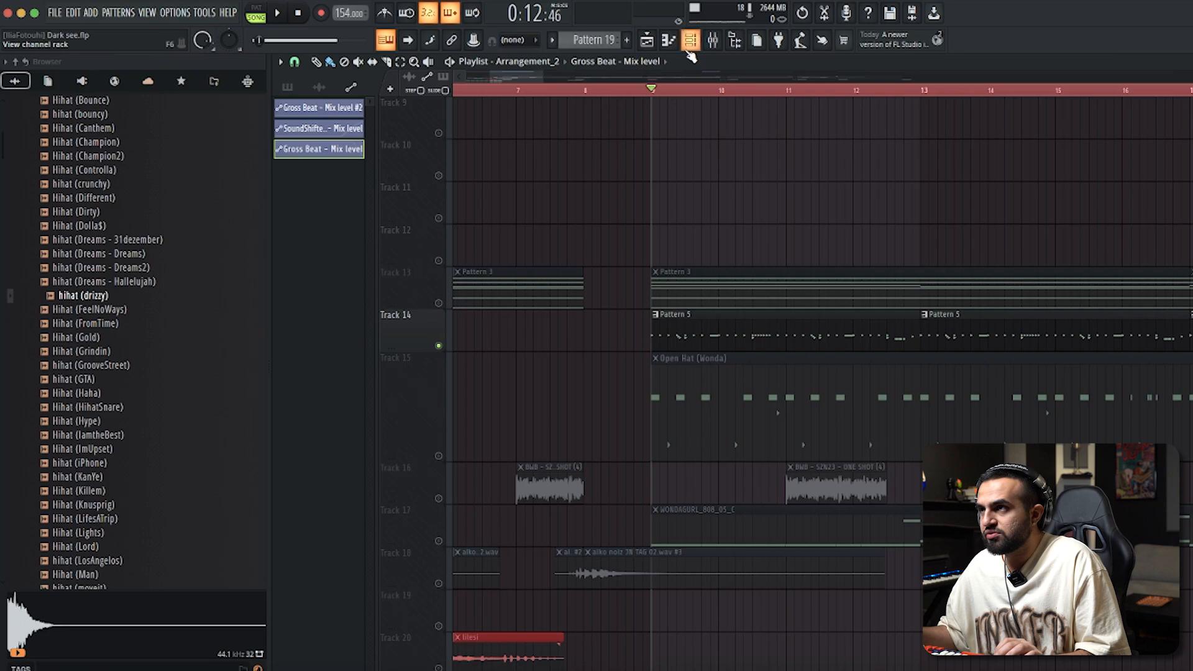
left_click(690, 44)
key("F6")
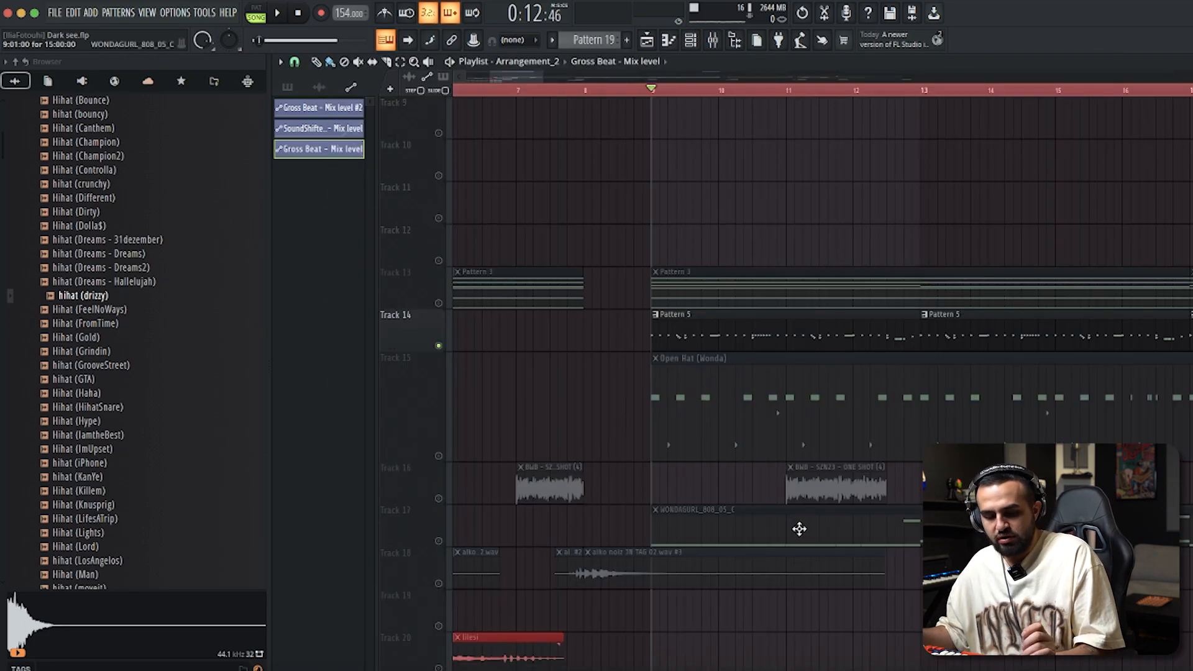
scroll(788, 508, "down", 4)
scroll(857, 394, "up", 4)
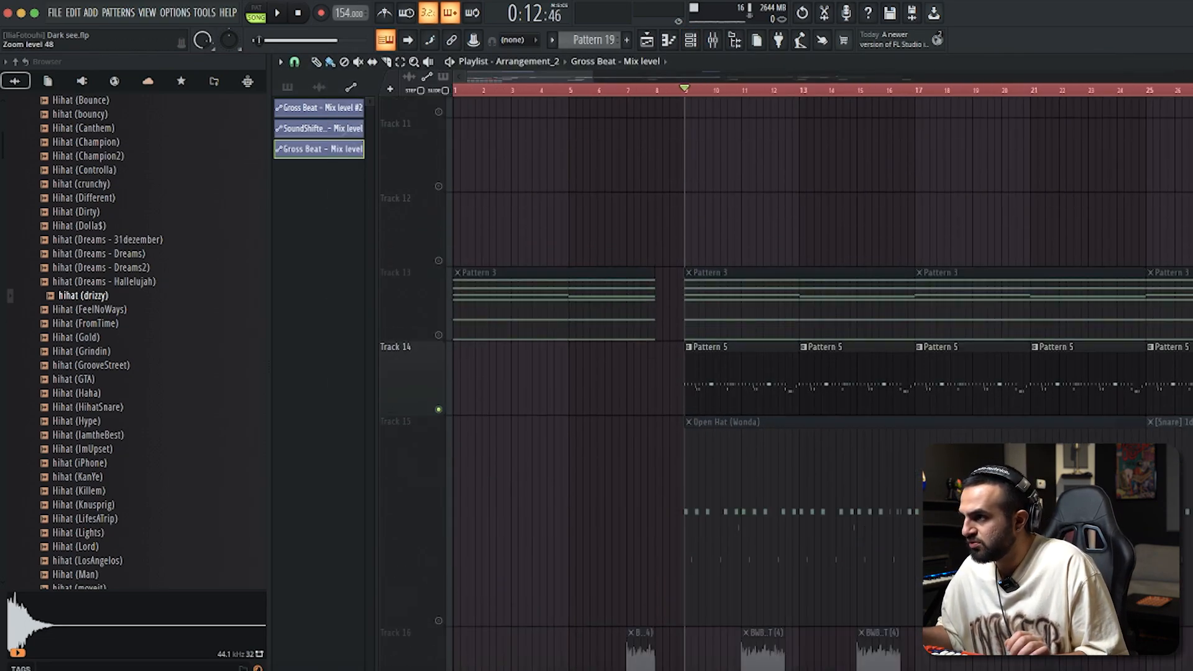
scroll(857, 394, "down", 4)
left_click(637, 379)
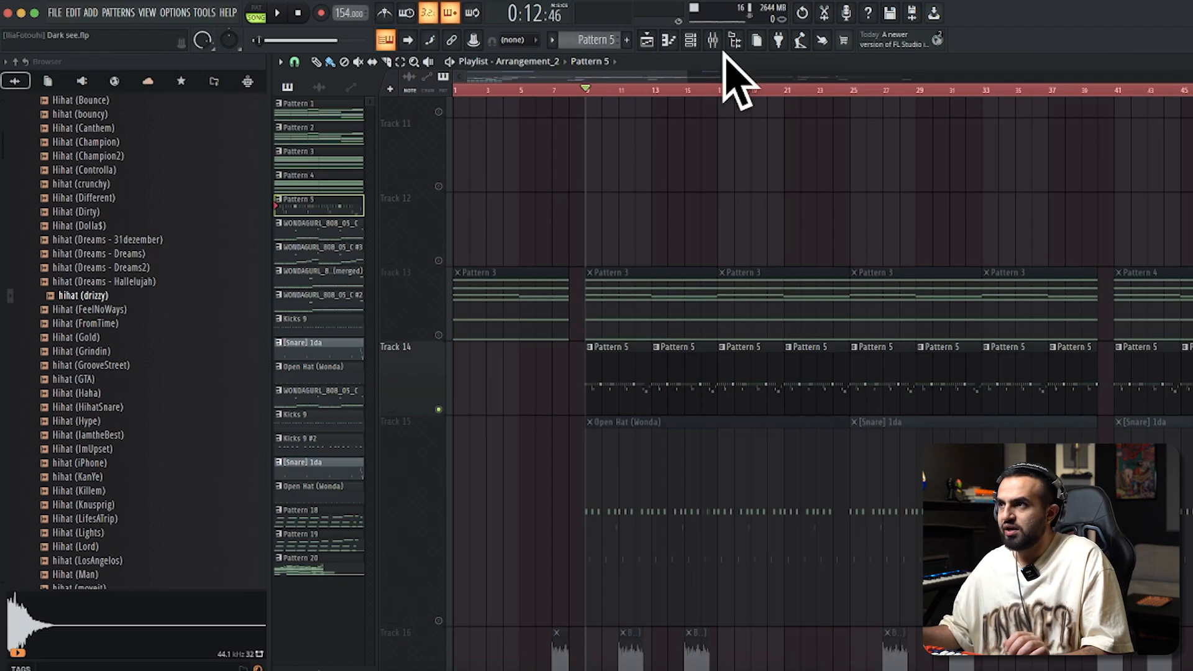
key("F6")
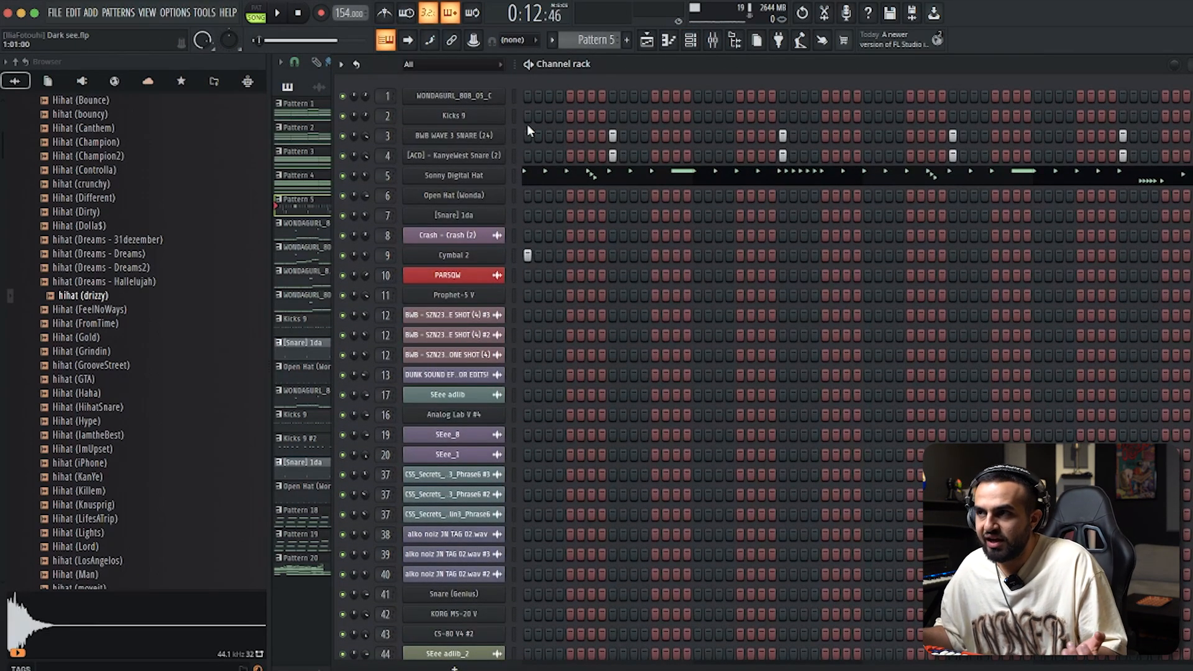
- Inspect the sampler settings of [ACD] - KanyeWest Snare (2) and BWB WAVE 3 SNARE (24), closing each window
left_click(473, 160)
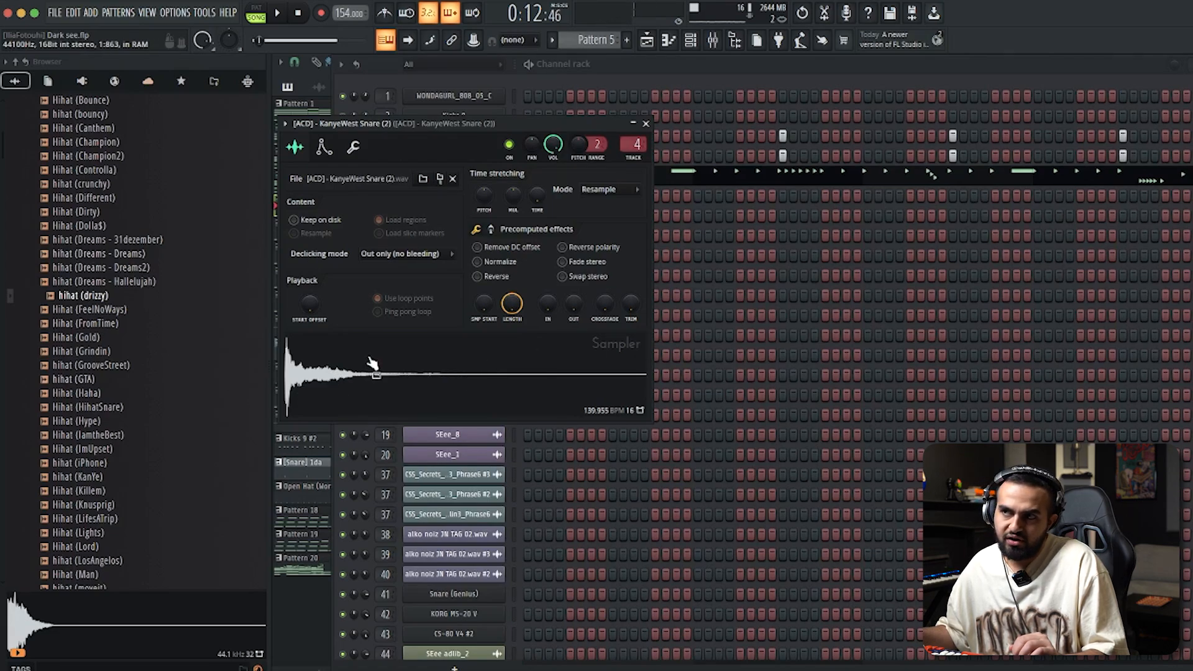
left_click(647, 124)
left_click(467, 136)
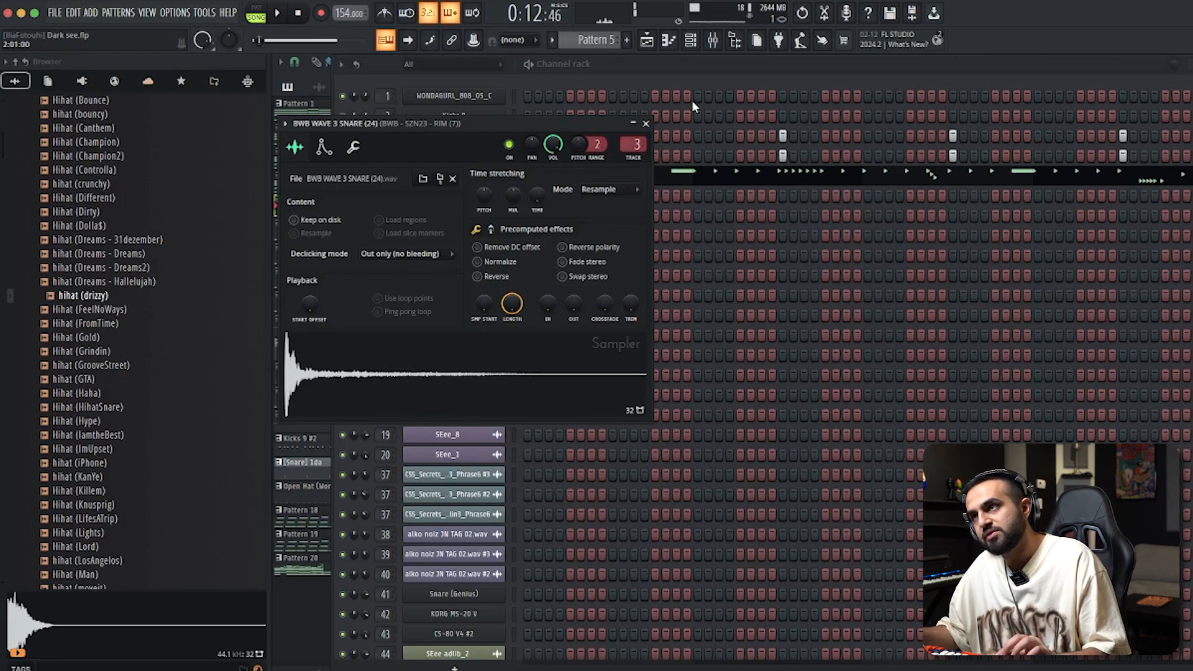
left_click(646, 124)
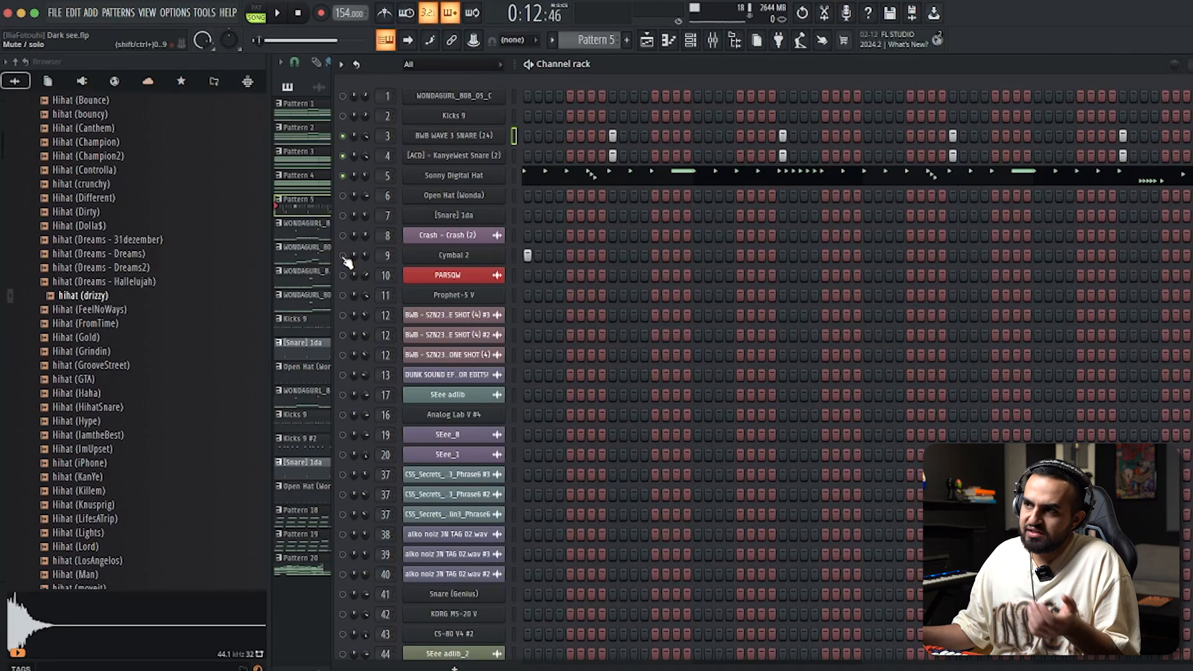
- Play the Sonny Digital Hat notes in the piano roll, examine the rolls and pitch changes, and close the editor
left_click(726, 182)
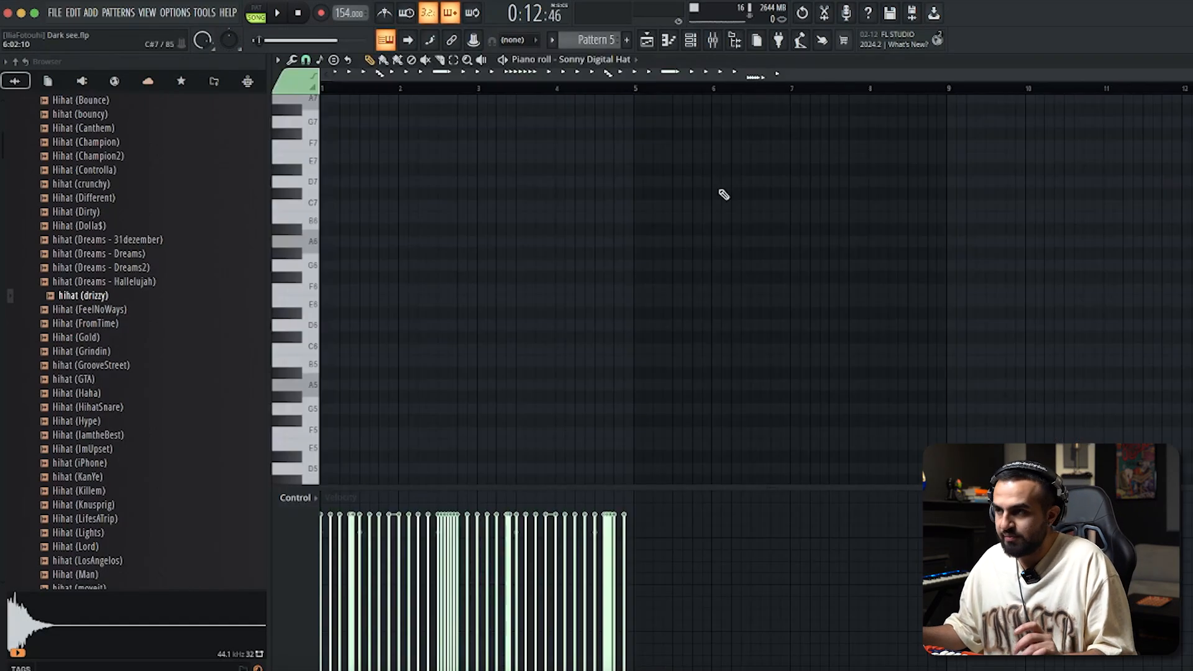
key("space")
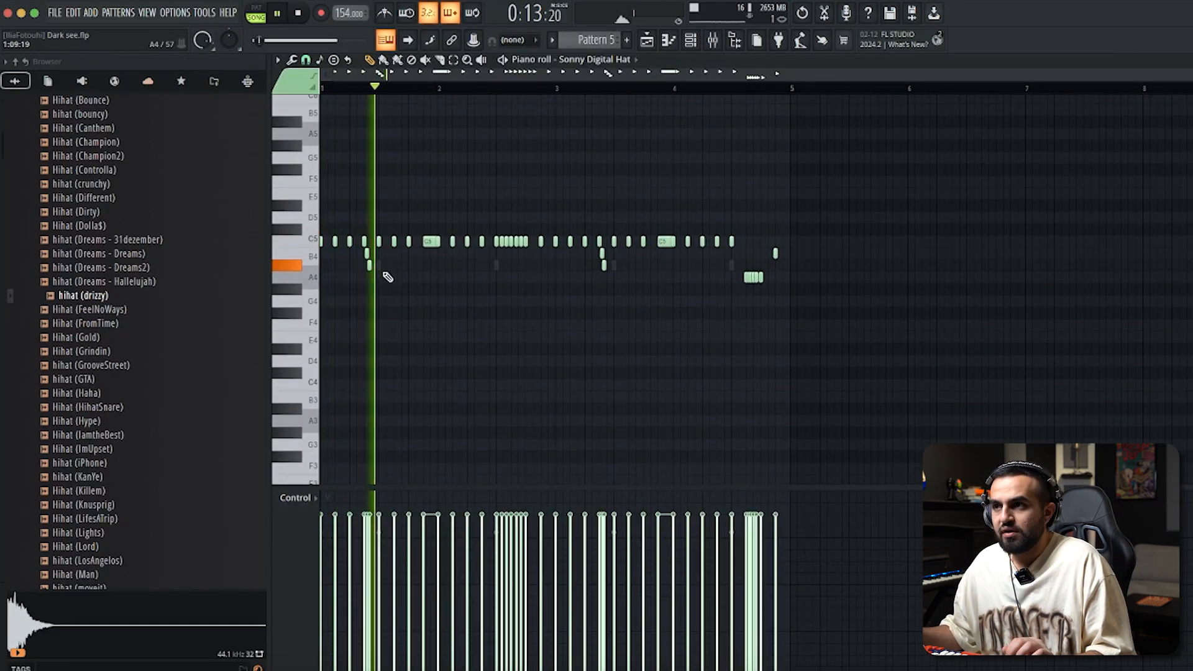
scroll(347, 281, "up", 5)
scroll(1145, 319, "down", 4)
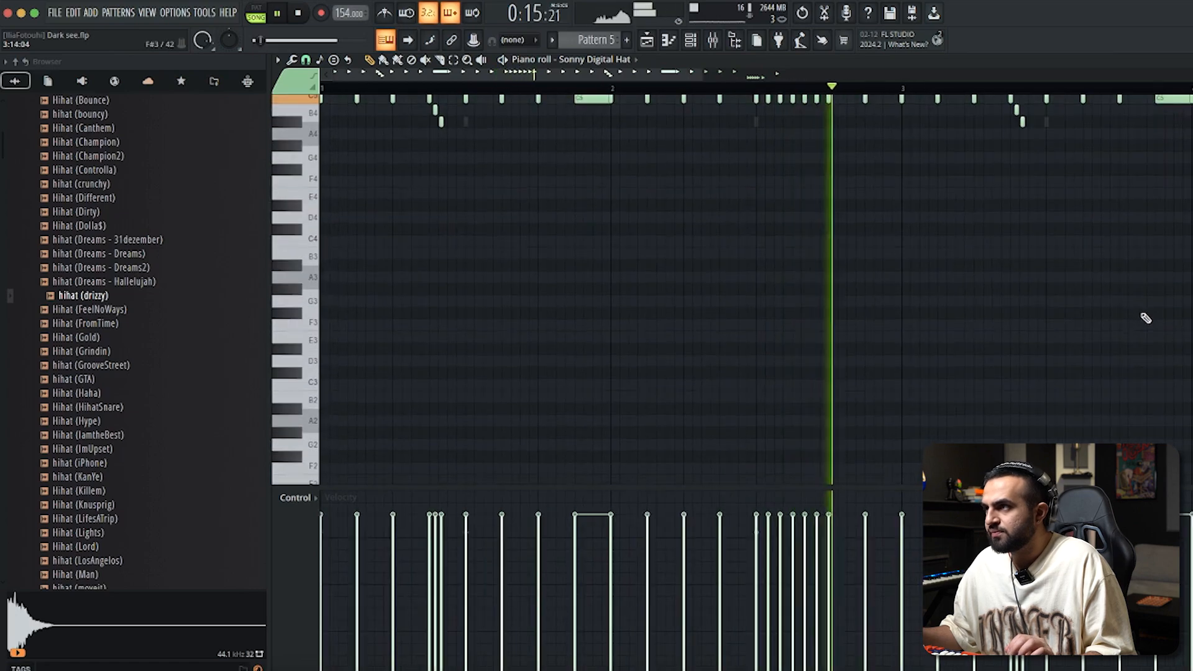
scroll(1139, 318, "up", 5)
scroll(1136, 318, "down", 3)
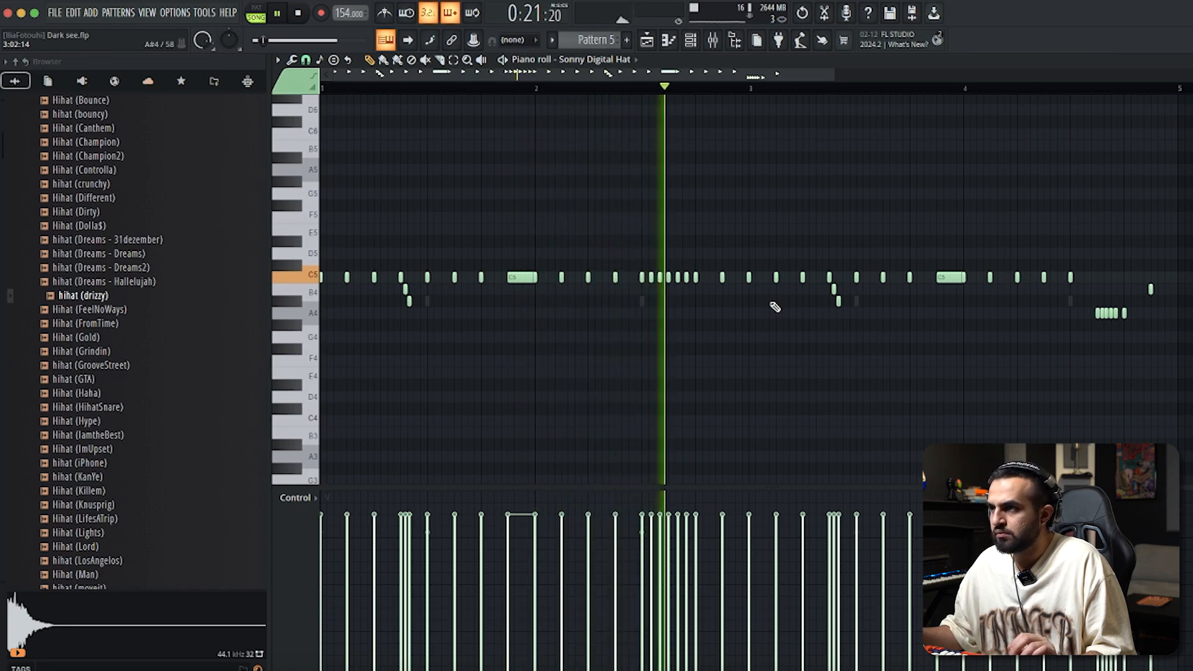
scroll(775, 305, "down", 3)
left_click(1189, 59)
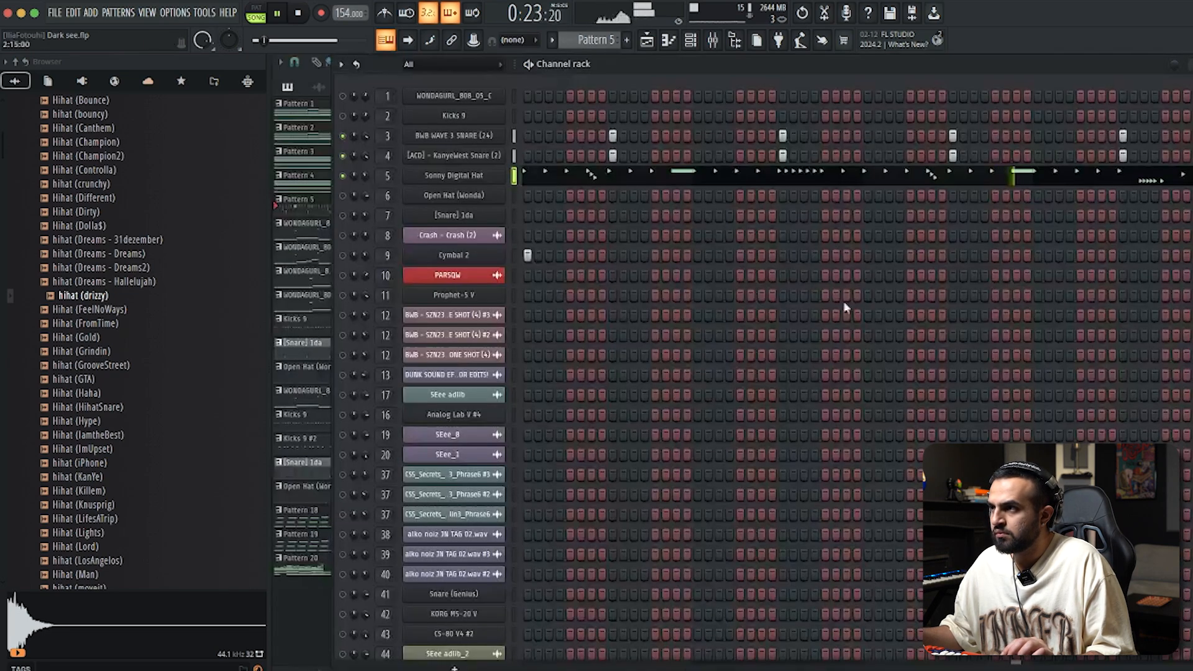
- Inspect the Cymbal 2 sampler settings, close them, and return to the playlist
left_click(467, 256)
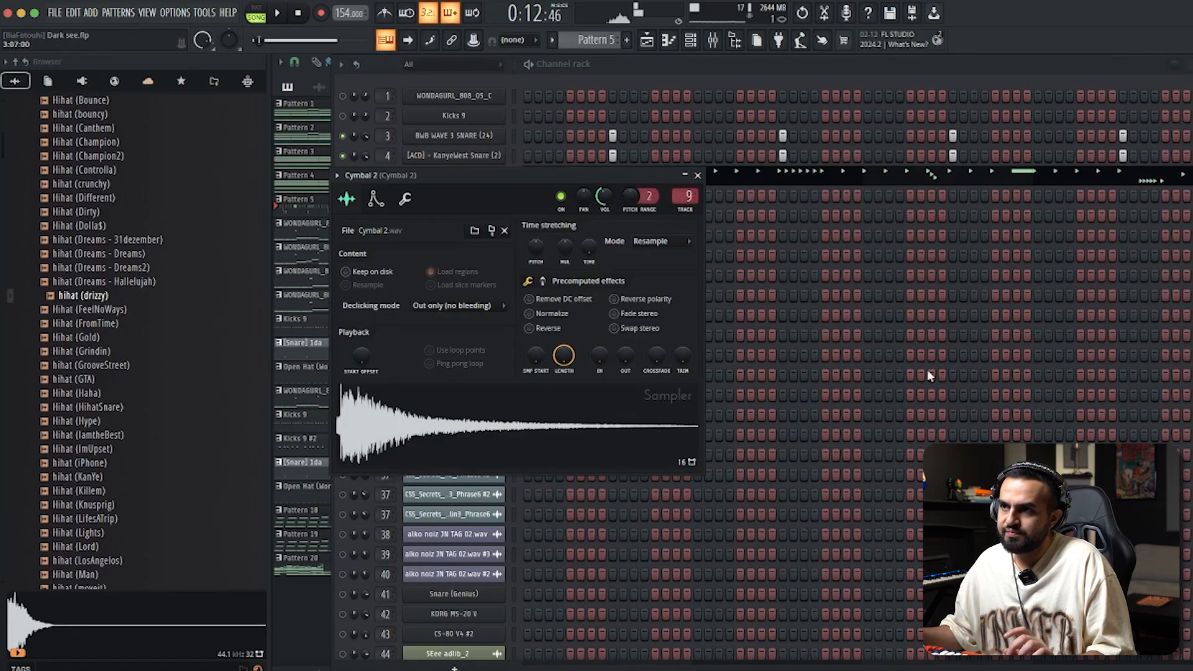
left_click(698, 176)
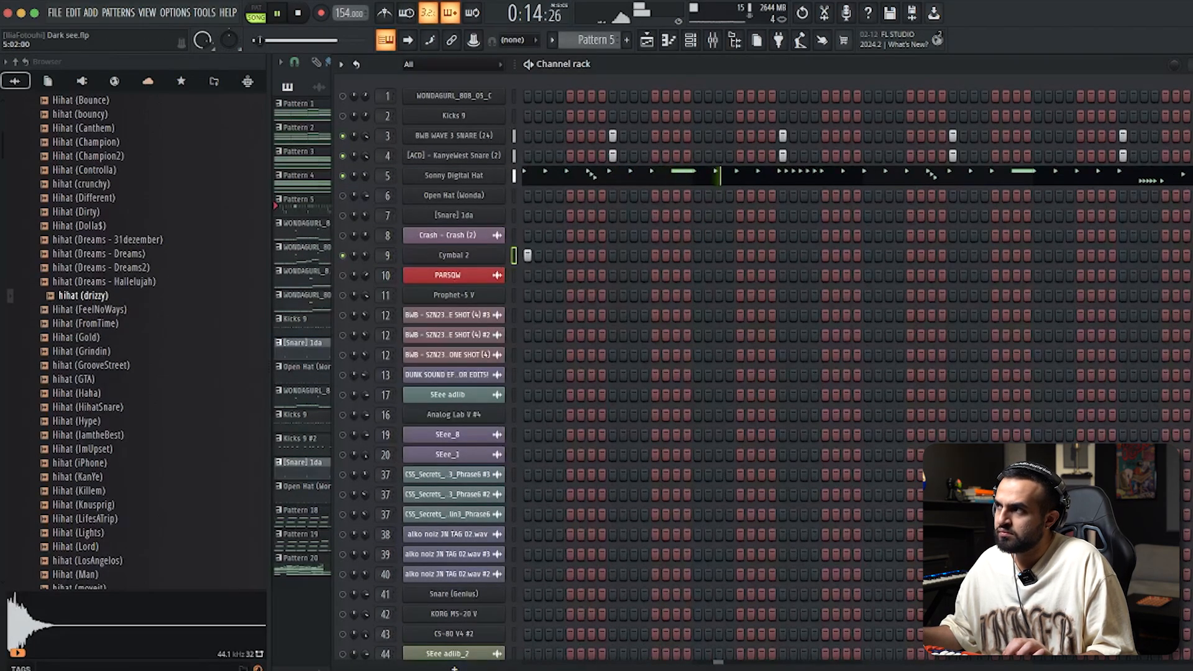
left_click(1174, 64)
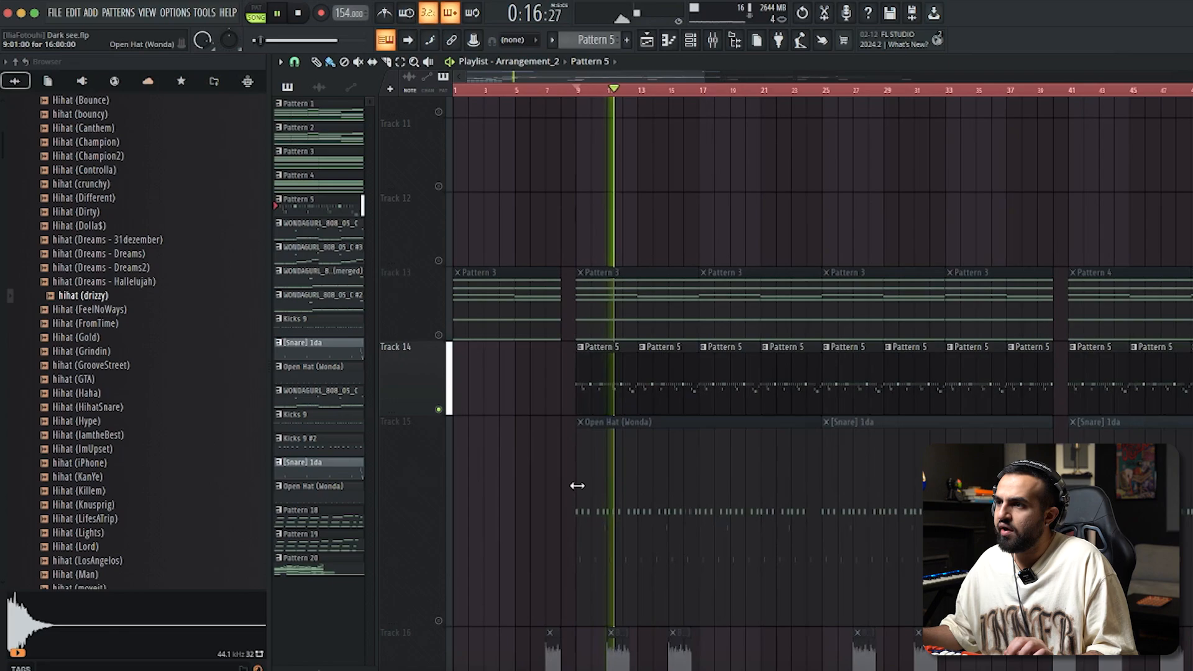
- Stop playback, unmute Track 13 alongside Track 14, and check Pattern 5's steps in the channel rack
scroll(577, 488, "up", 3)
scroll(582, 493, "down", 6)
key("space")
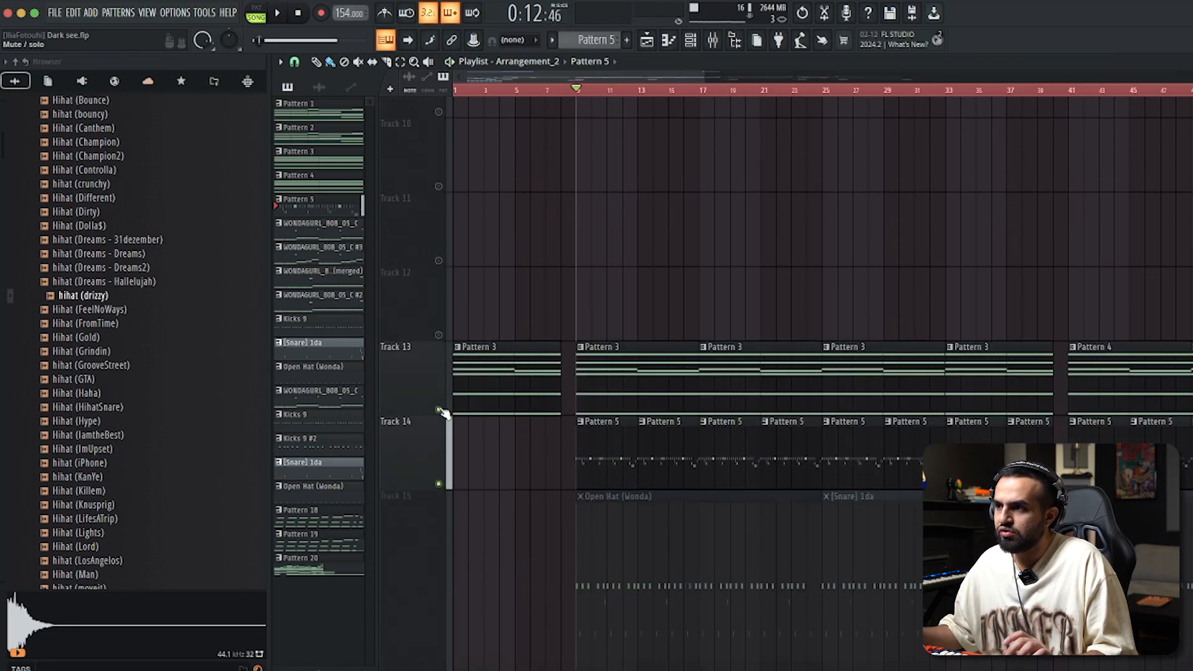
key("space")
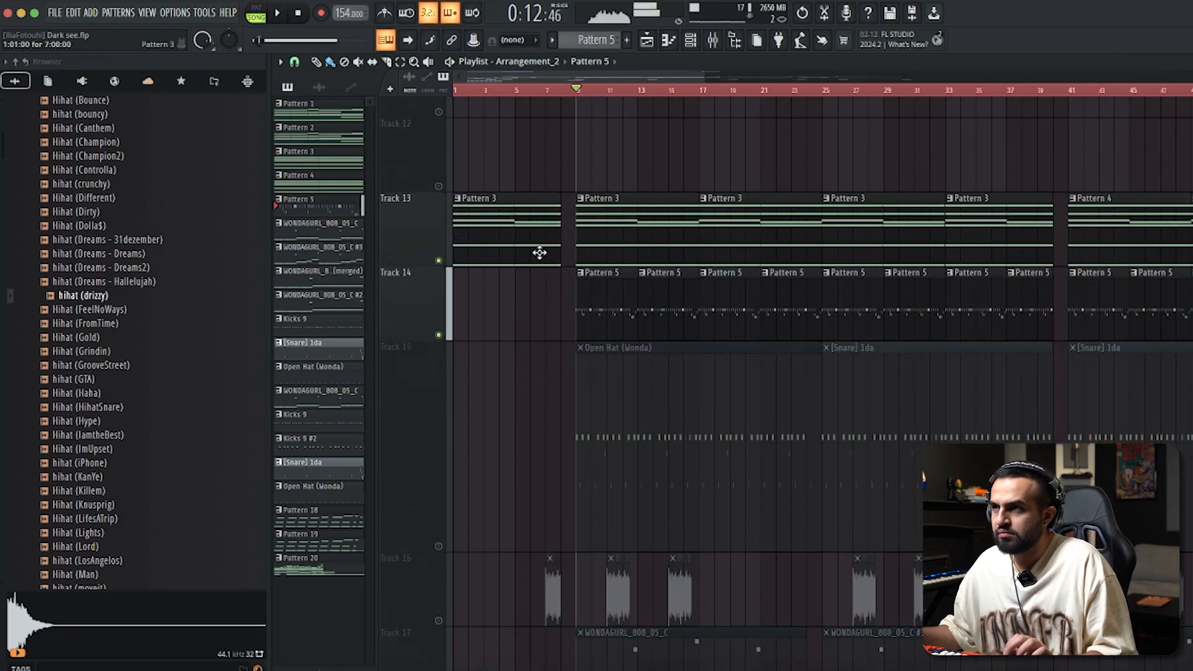
left_click(691, 41)
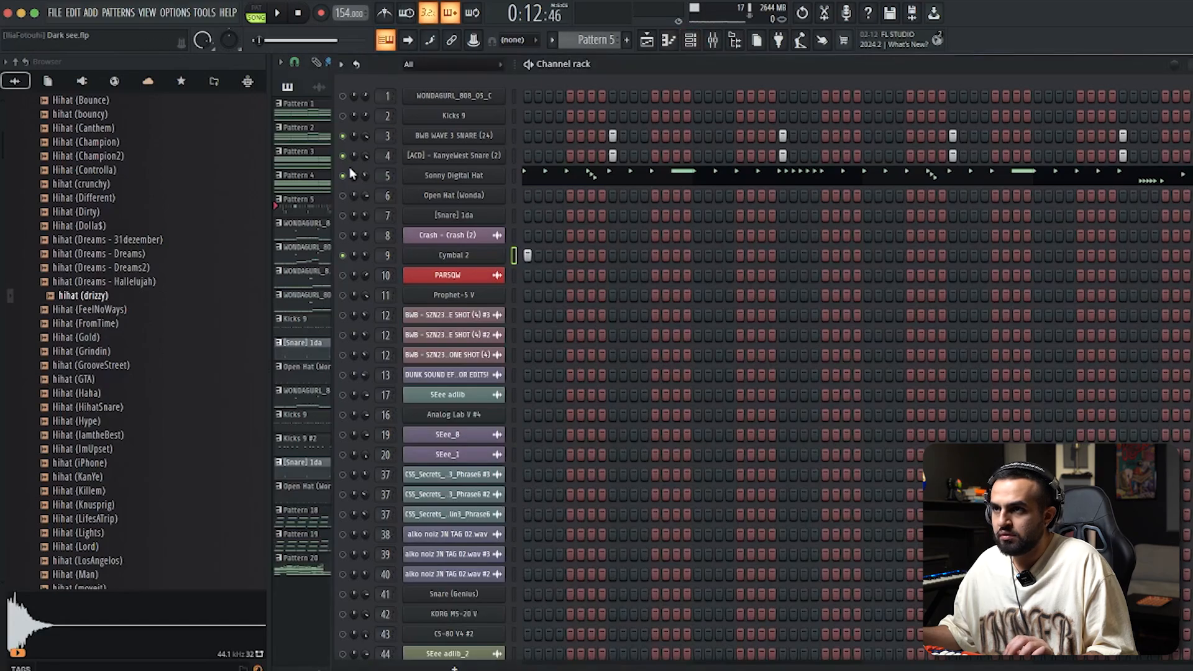
key("Escape")
- Listen from bar 9 to the Pattern 3 chords on Track 13 together with the Pattern 5 drums on Track 14
scroll(575, 328, "down", 4)
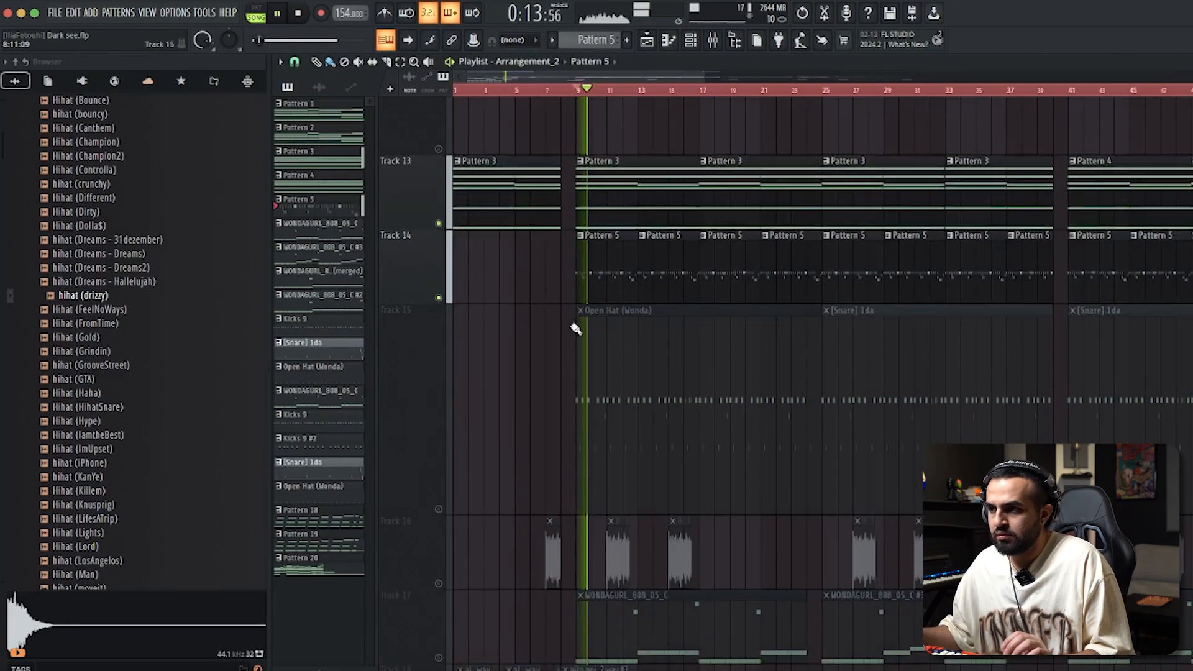
scroll(581, 354, "up", 5)
scroll(801, 497, "down", 3)
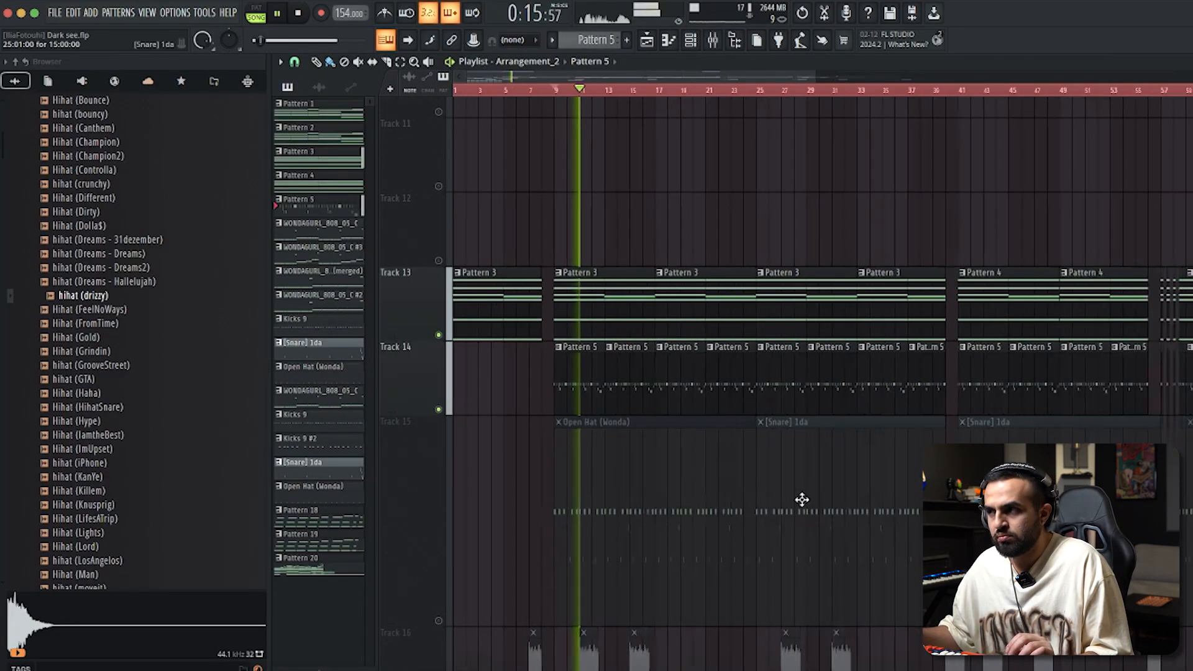
scroll(537, 539, "down", 4)
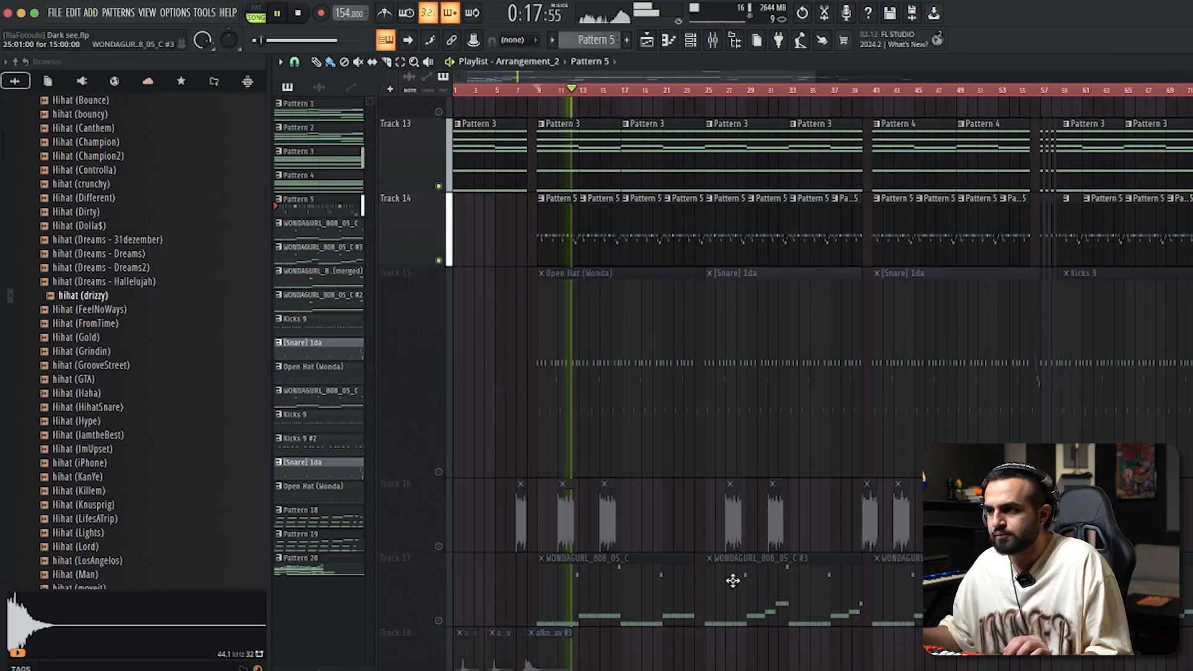
scroll(540, 533, "up", 6)
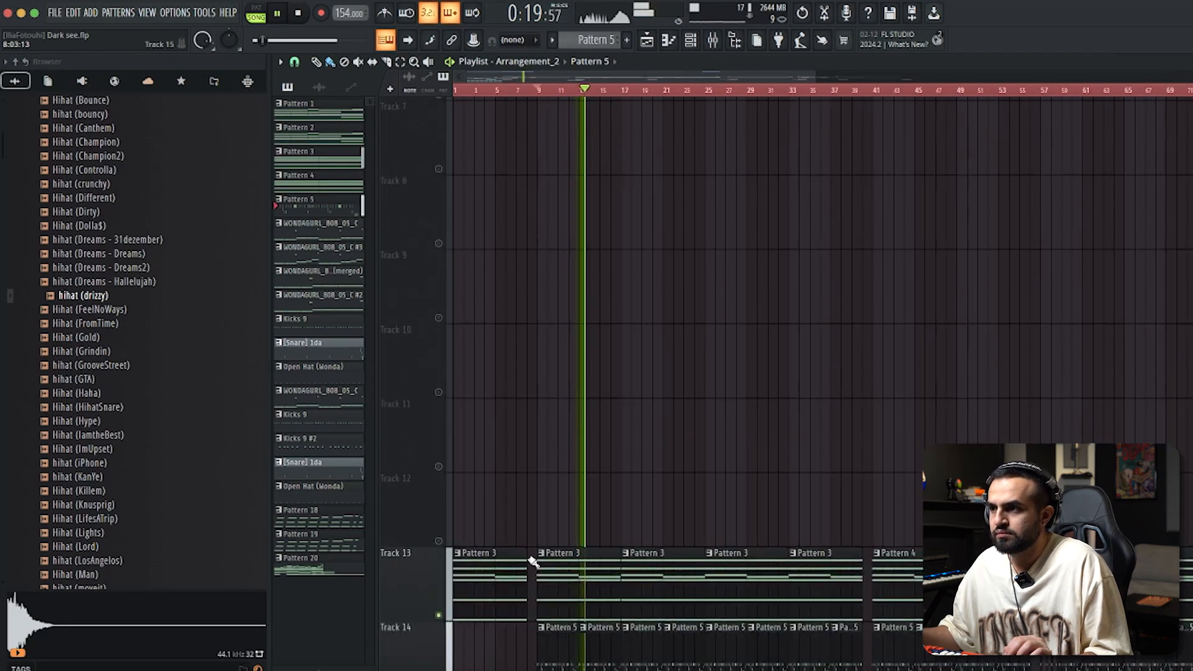
scroll(532, 559, "down", 5)
scroll(532, 562, "down", 1)
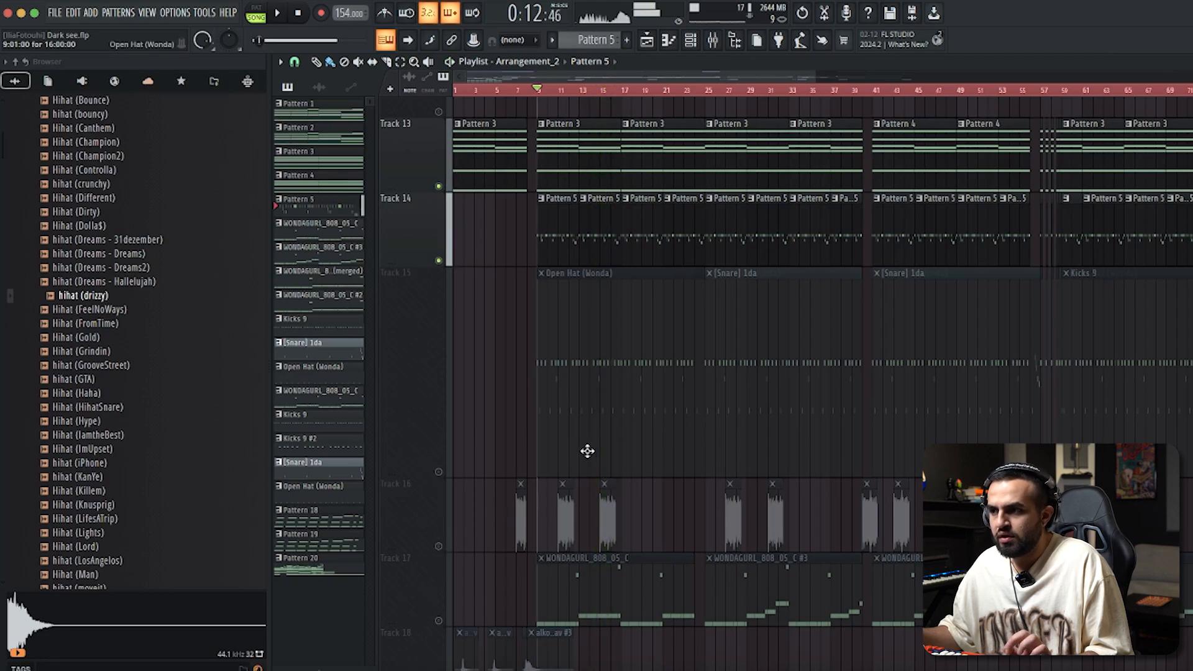
- Unmute Track 16, select its BWB - SZN23 - ONE SHOT (4) clips at bars 11 and 15, and start playback
scroll(587, 451, "up", 3)
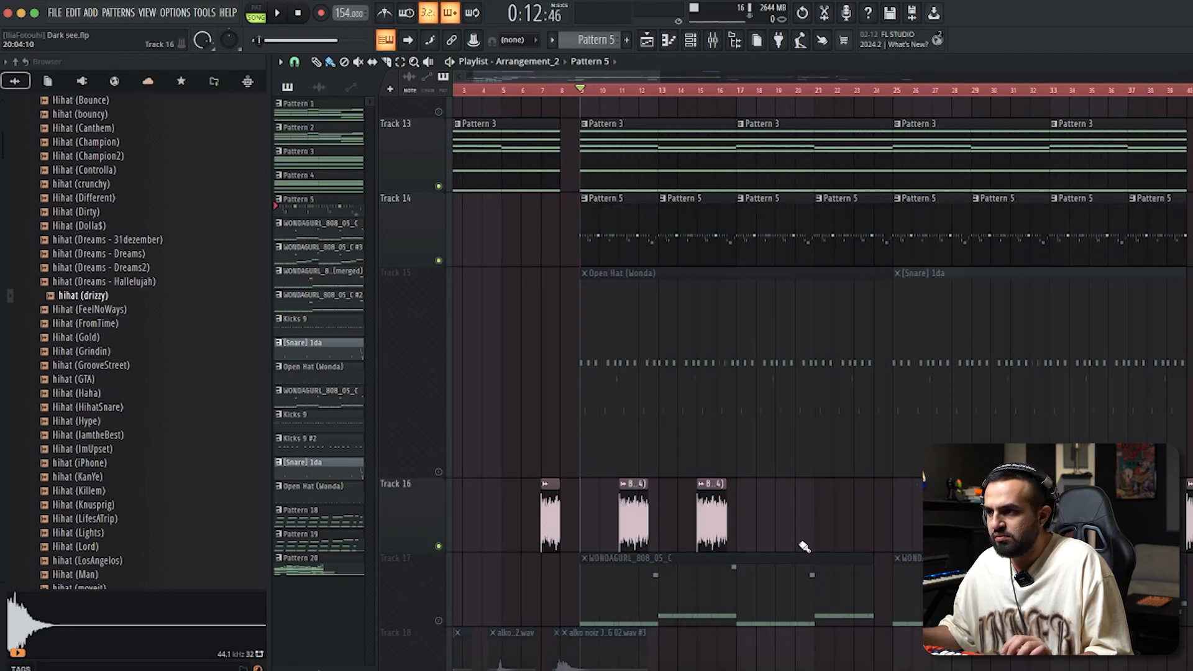
left_click_drag(789, 504, 590, 537)
key("super+s")
key("space")
scroll(687, 555, "up", 3)
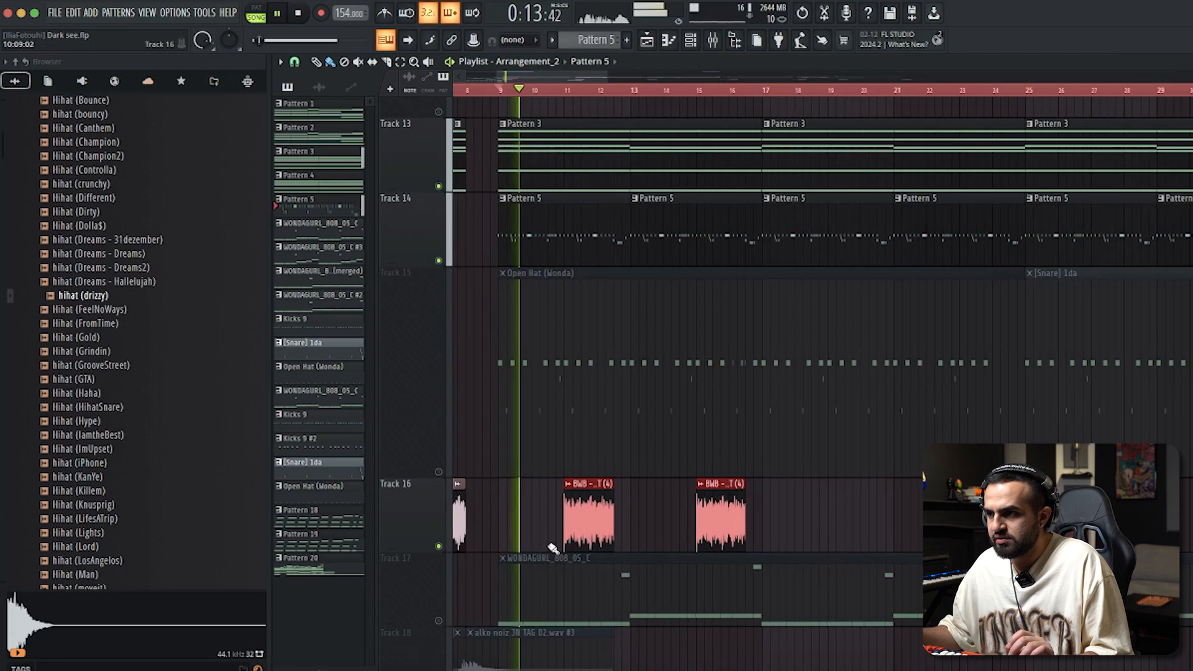
- Examine the one-shot clips at bars 11 and 15 on Track 16 while playing them with the chords and drums
scroll(583, 537, "up", 5)
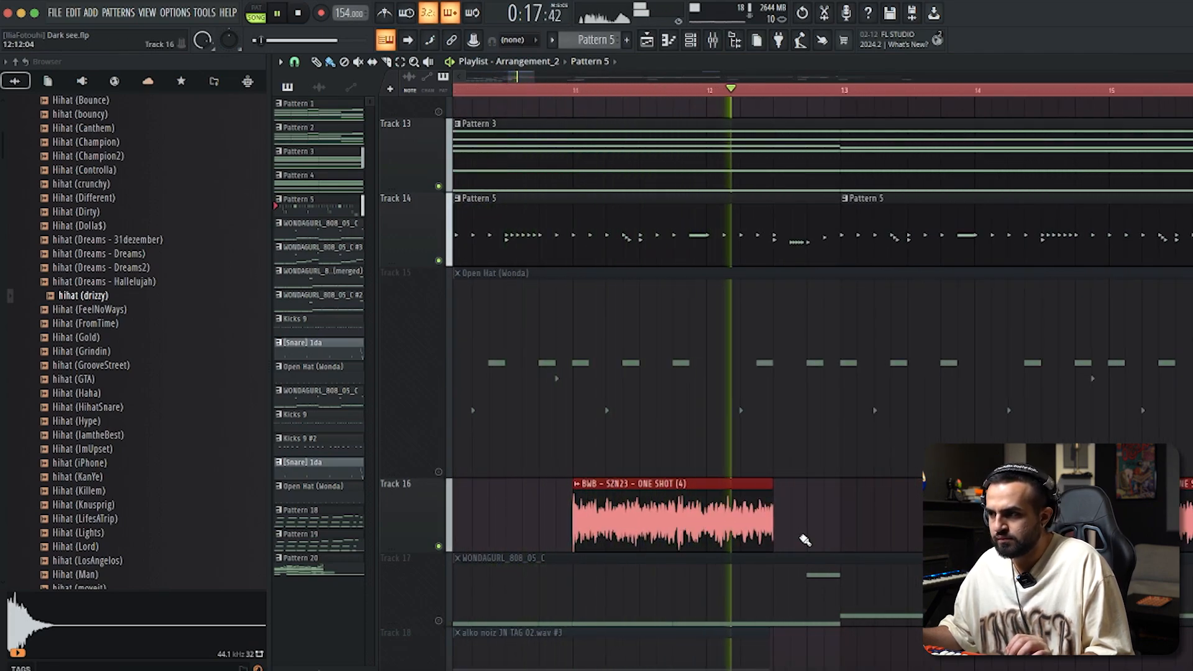
scroll(897, 526, "down", 5)
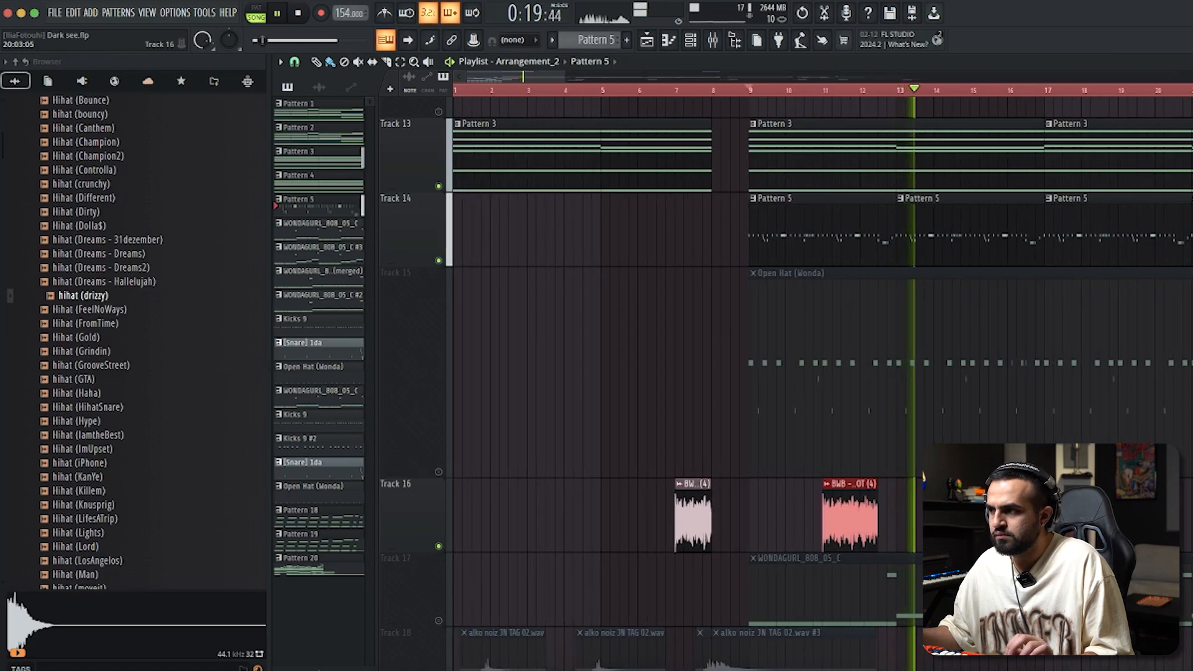
scroll(745, 525, "up", 5)
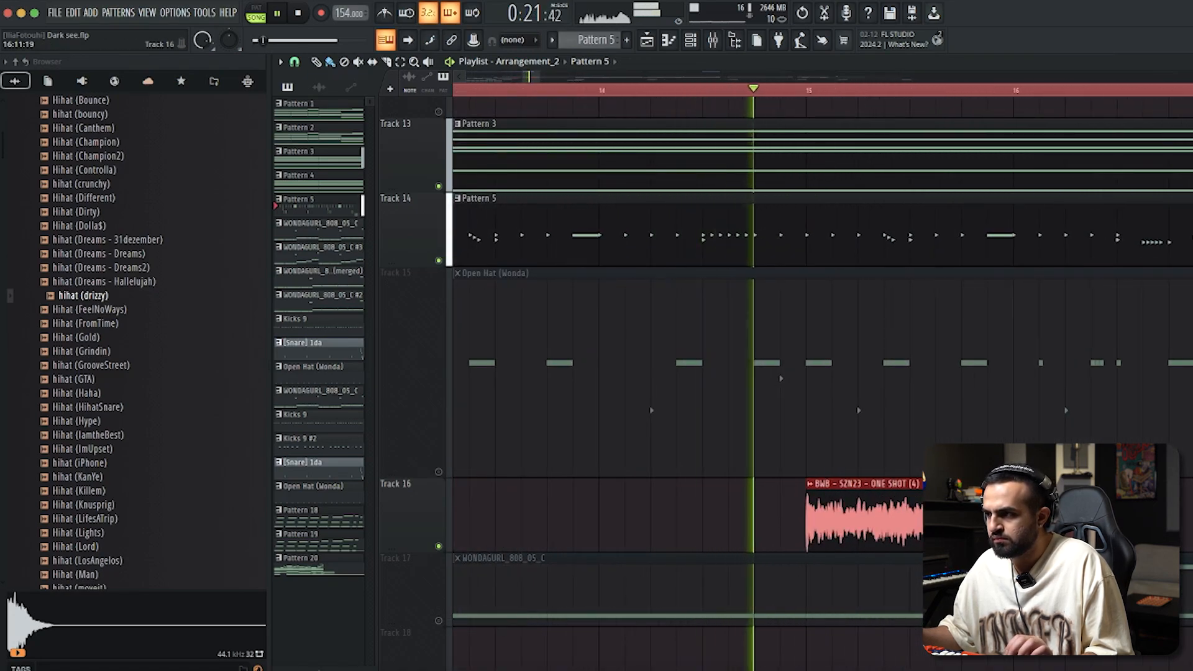
scroll(918, 541, "up", 3)
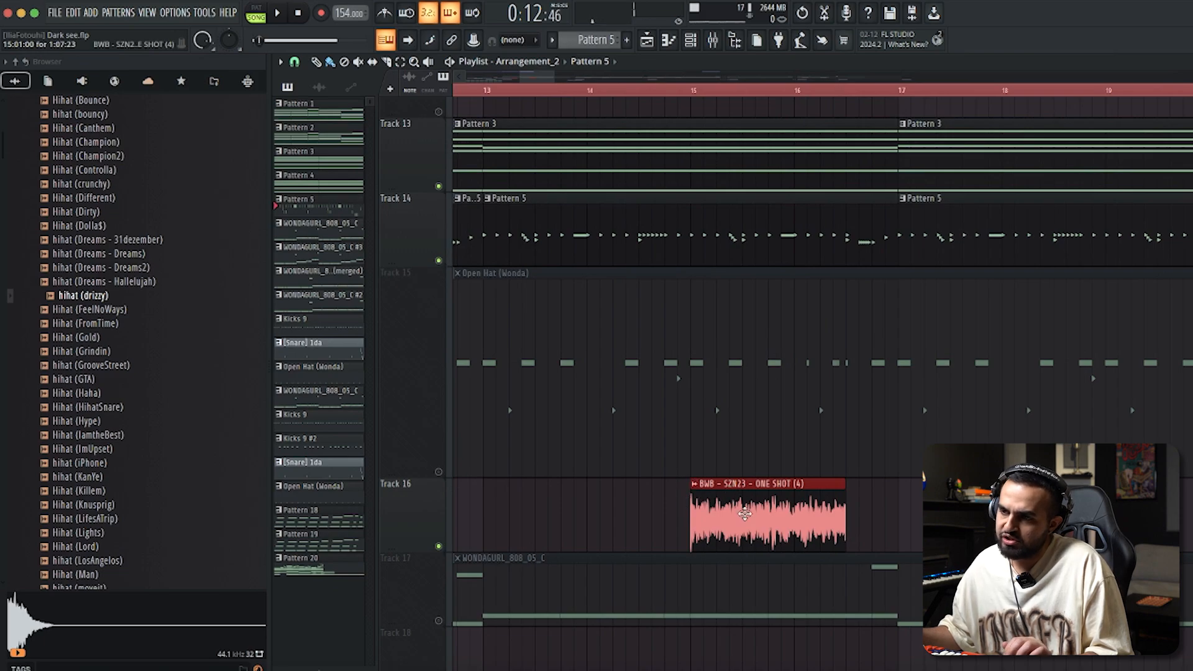
scroll(656, 516, "down", 5)
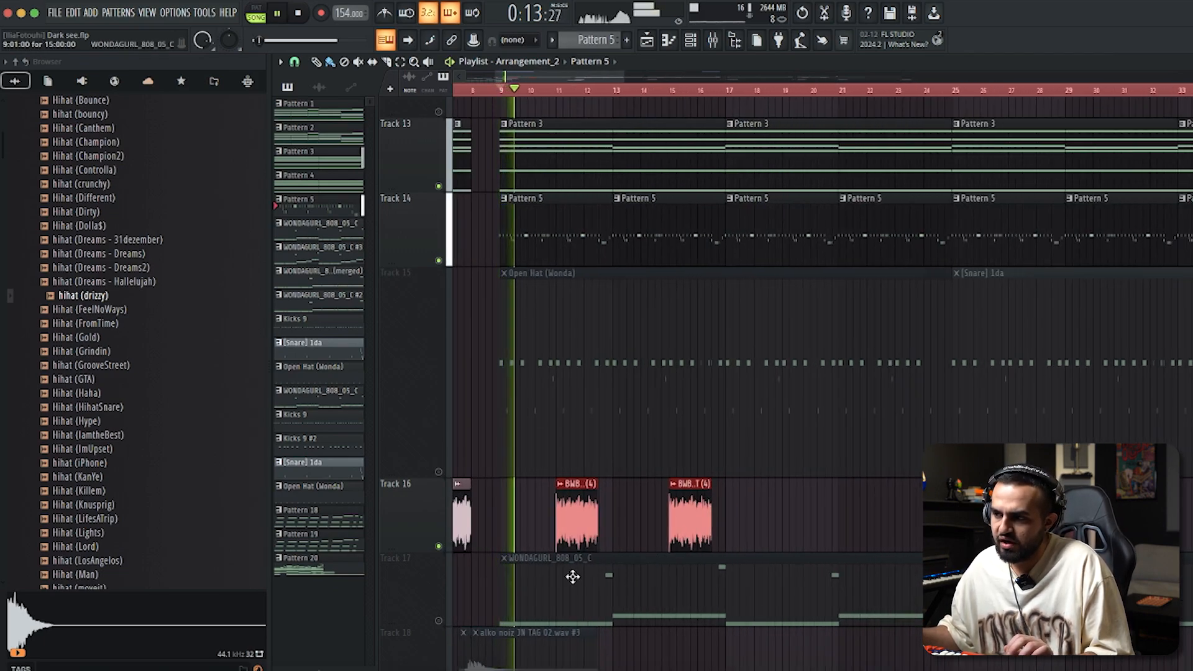
scroll(572, 576, "up", 5)
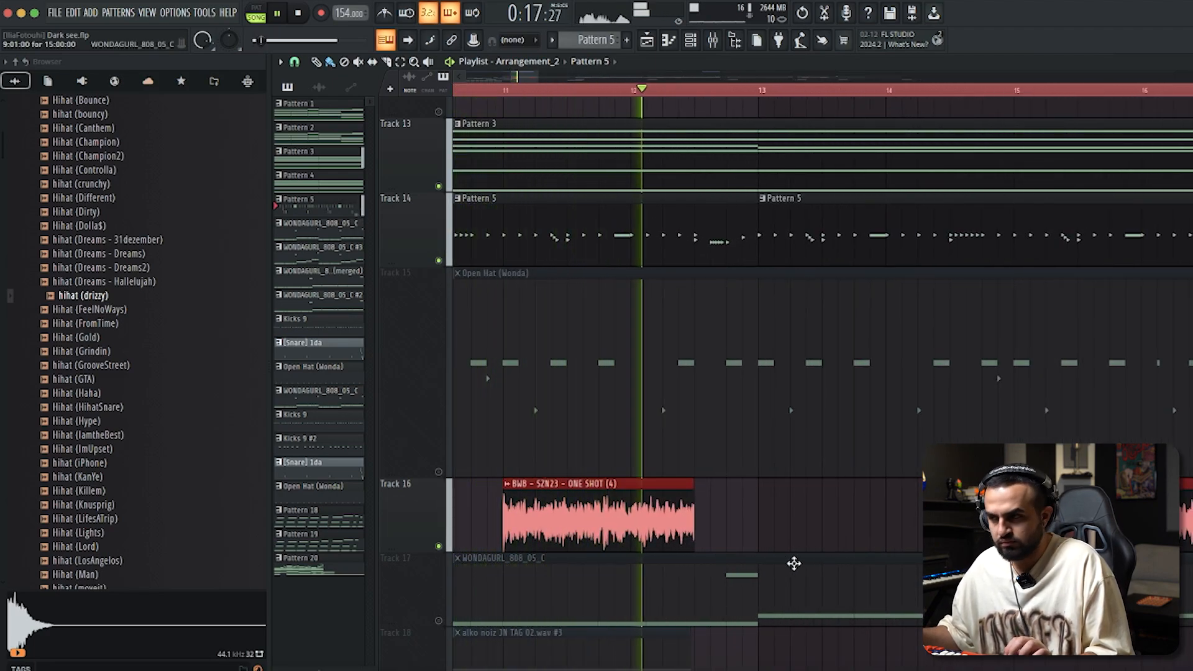
scroll(793, 564, "down", 3)
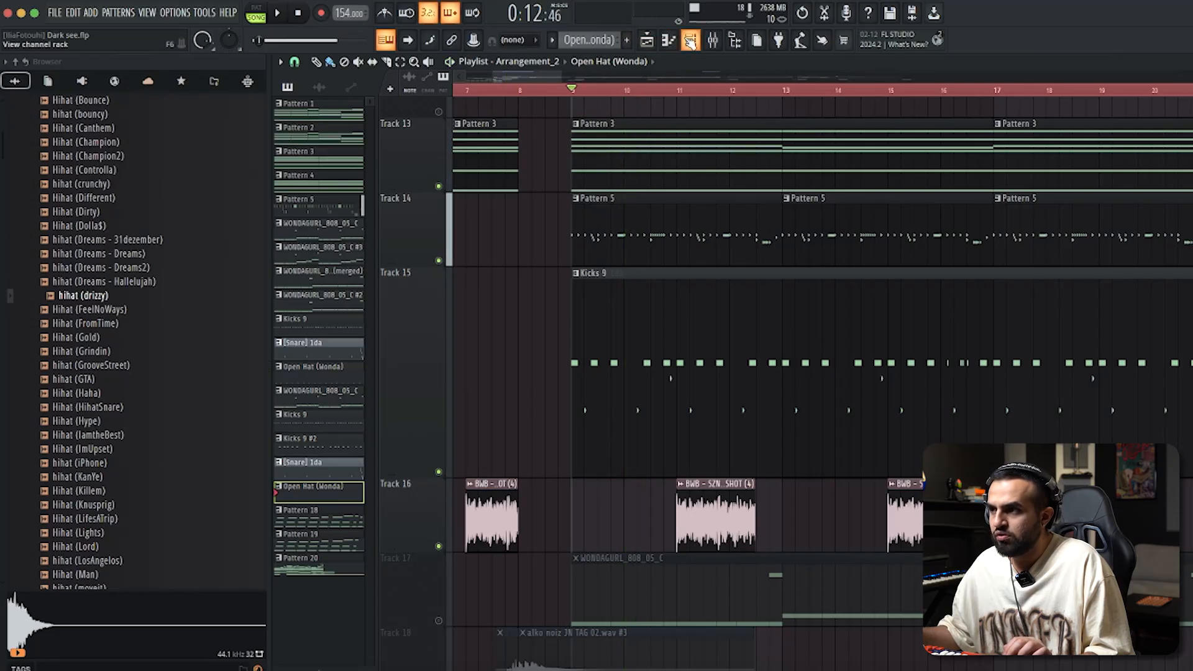
- Move the Kicks 9 clip at bar 9 to Track 16, put the [Snare] 1da clip back on Track 15, and start playback
left_click_drag(678, 448, 671, 544)
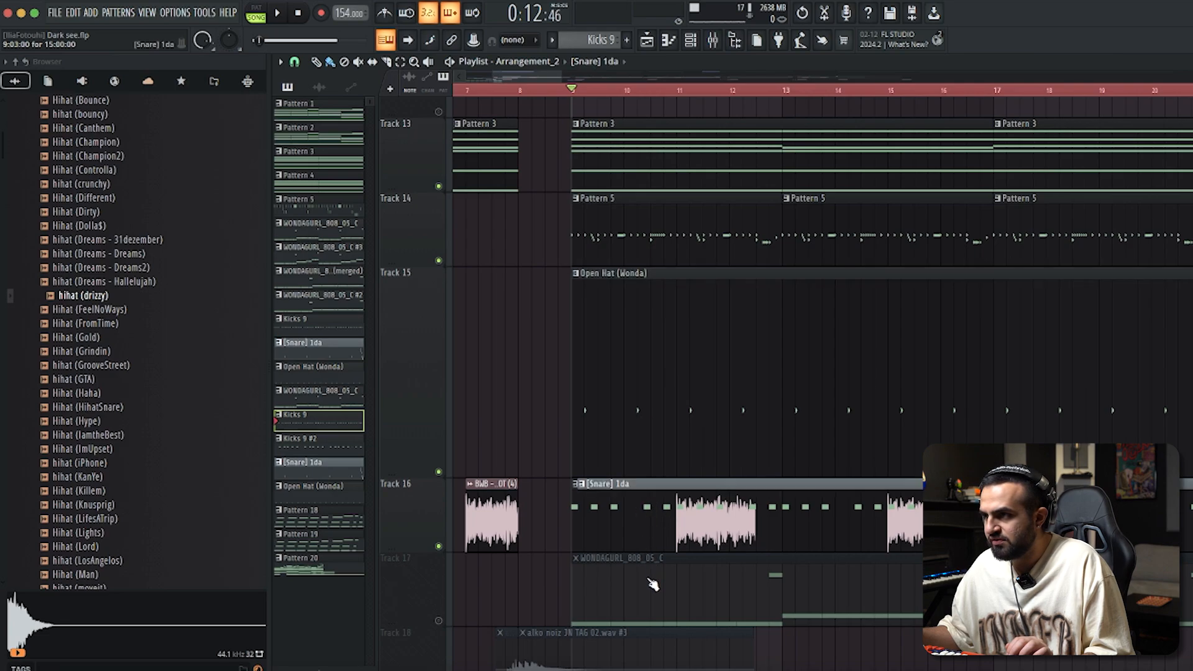
left_click_drag(652, 583, 640, 377)
key("space")
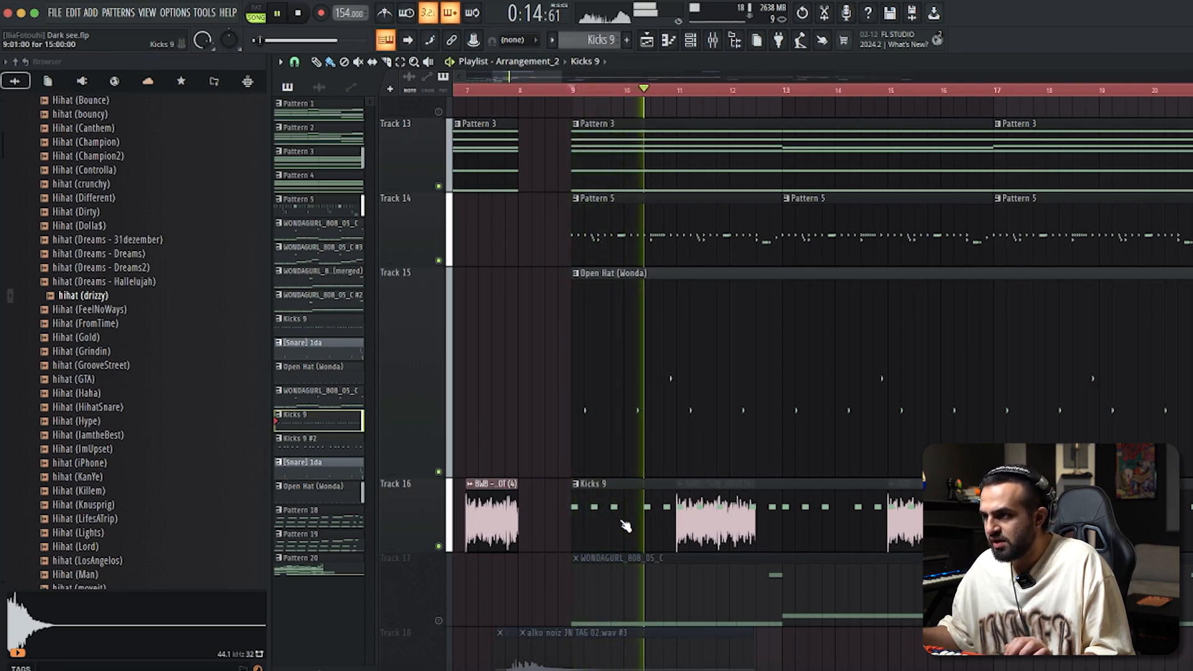
- Open the Kicks 9 clip in the piano roll and examine its kick rhythm and fast roll near bar 8 during playback
double_click(624, 526)
scroll(644, 418, "down", 3, "ctrl")
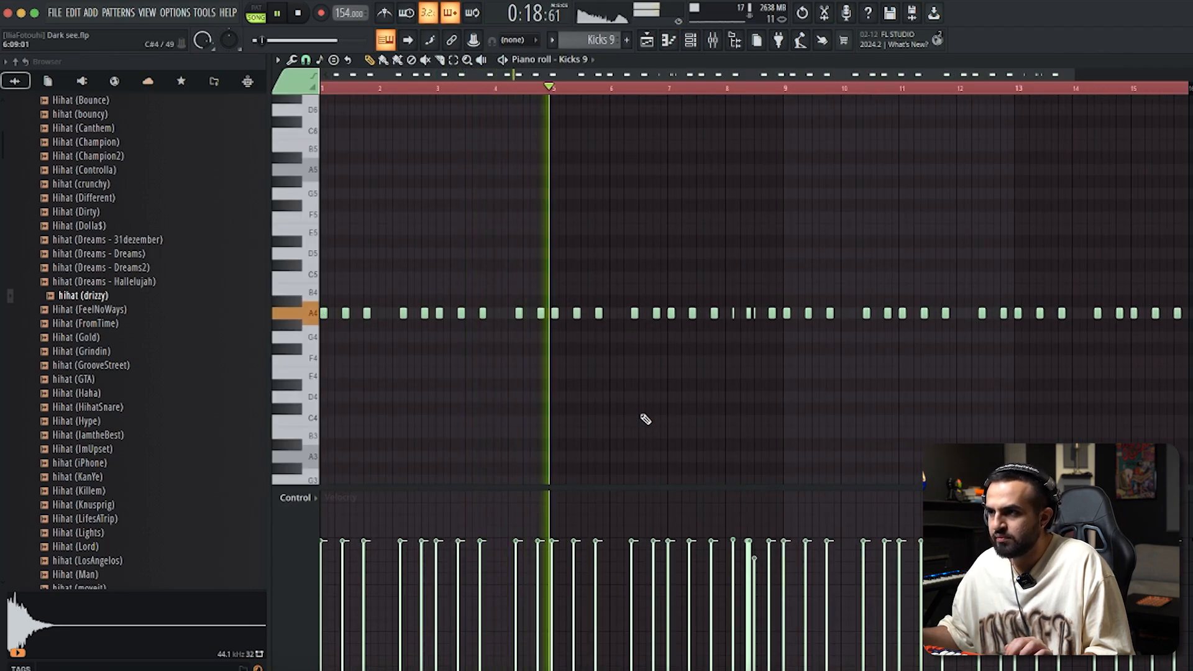
scroll(723, 404, "up", 3, "ctrl")
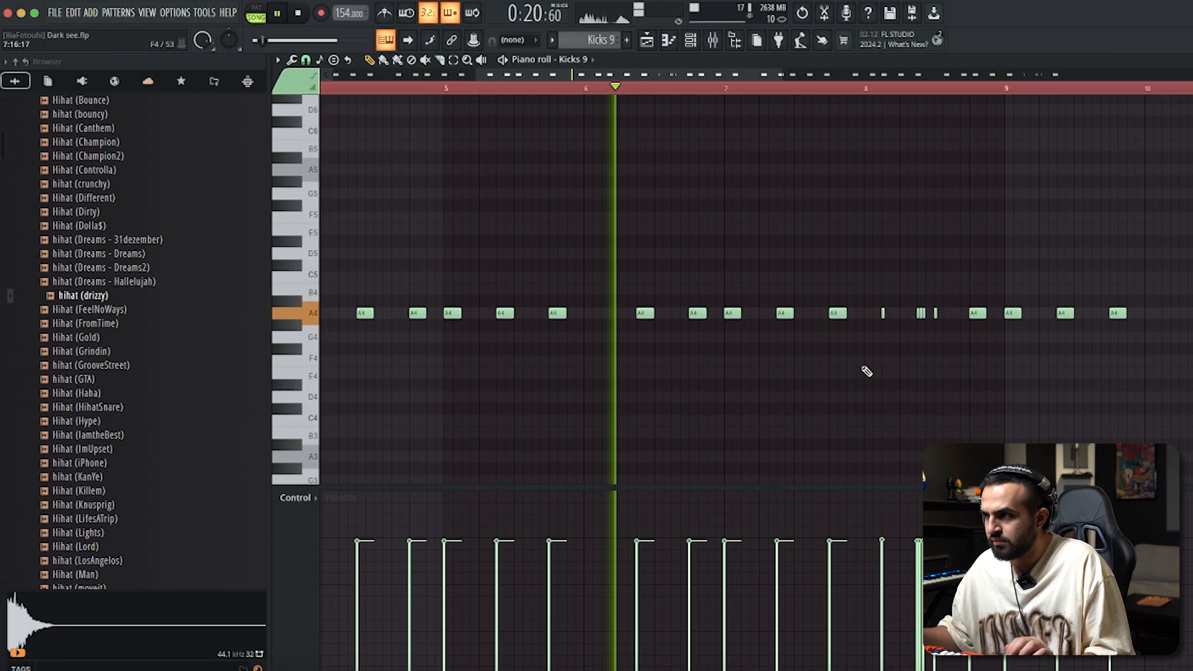
scroll(950, 416, "down", 2, "ctrl")
scroll(951, 416, "down", 3, "ctrl")
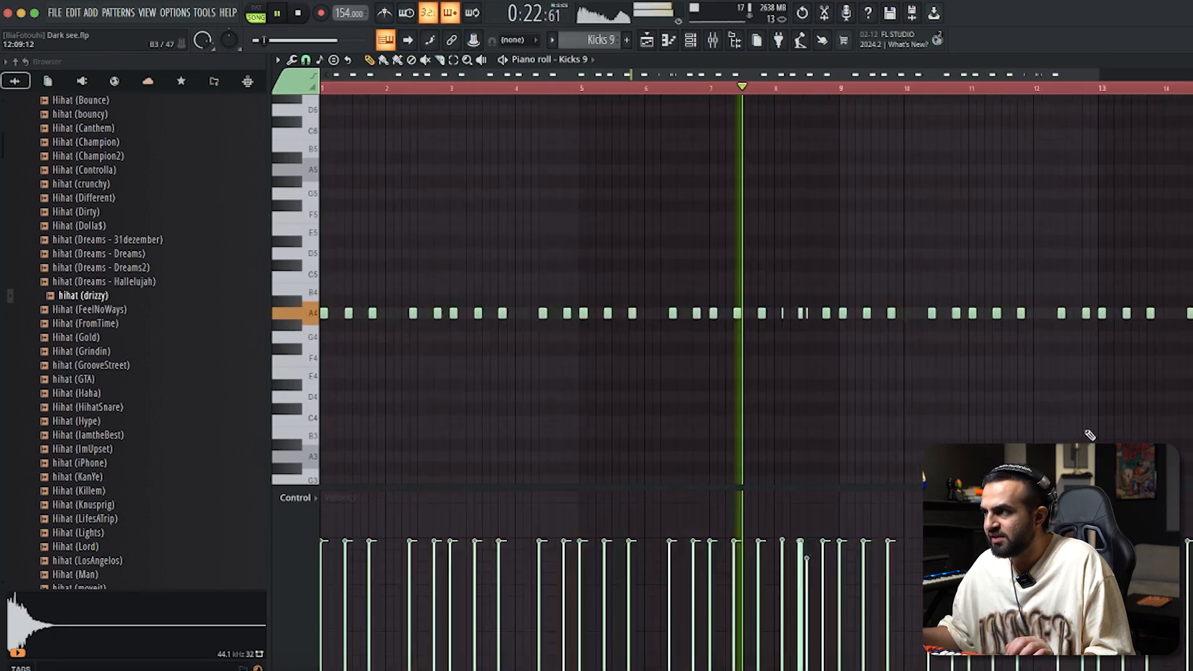
scroll(1060, 314, "up", 4, "ctrl")
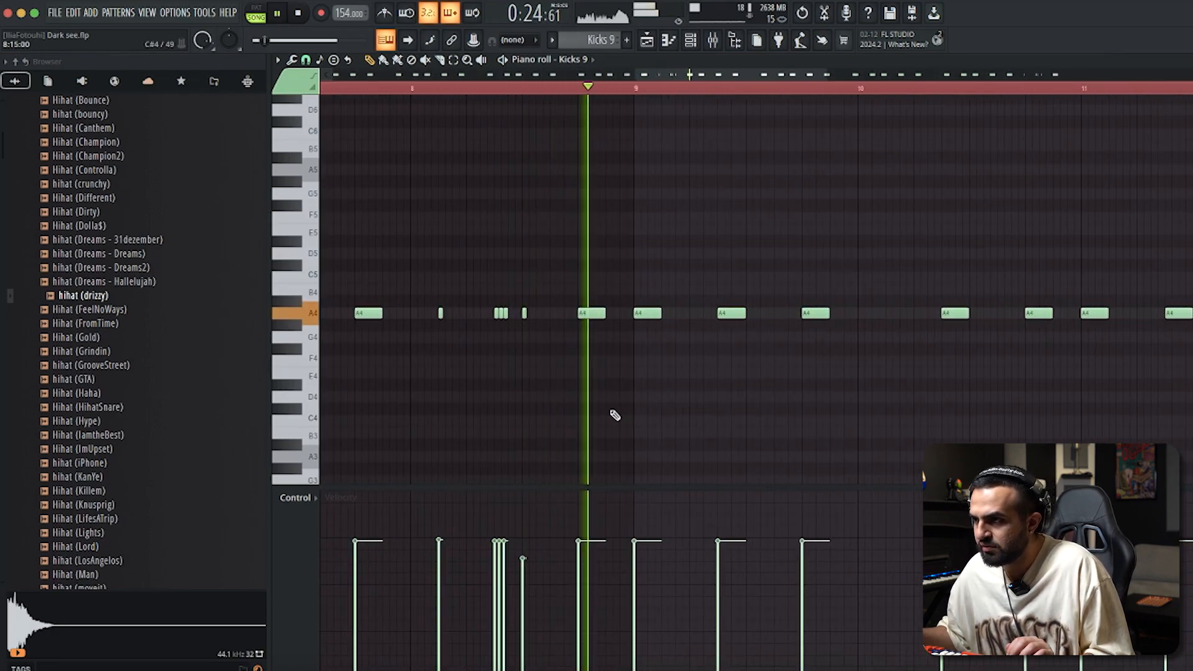
scroll(796, 392, "down", 4, "ctrl")
scroll(791, 408, "up", 3, "ctrl")
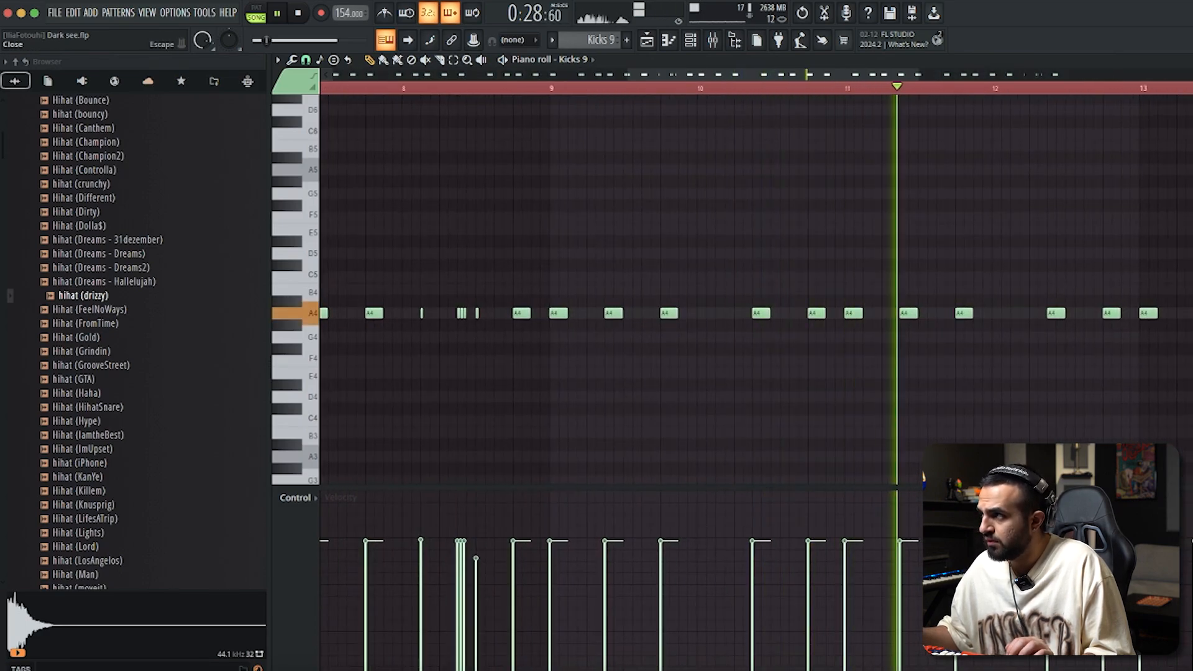
- Return to the playlist, stop playback, and show the Open Hat (Wonda) pattern's steps in the channel rack
key("F5")
scroll(745, 427, "down", 4, "ctrl")
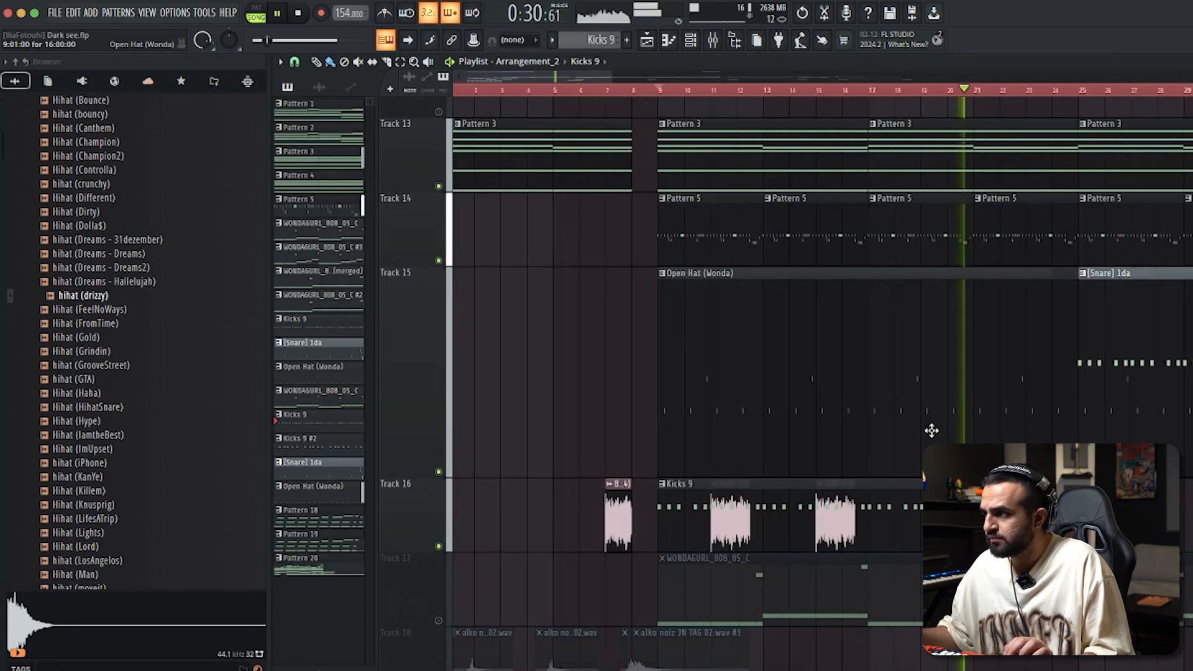
scroll(682, 428, "up", 3, "ctrl")
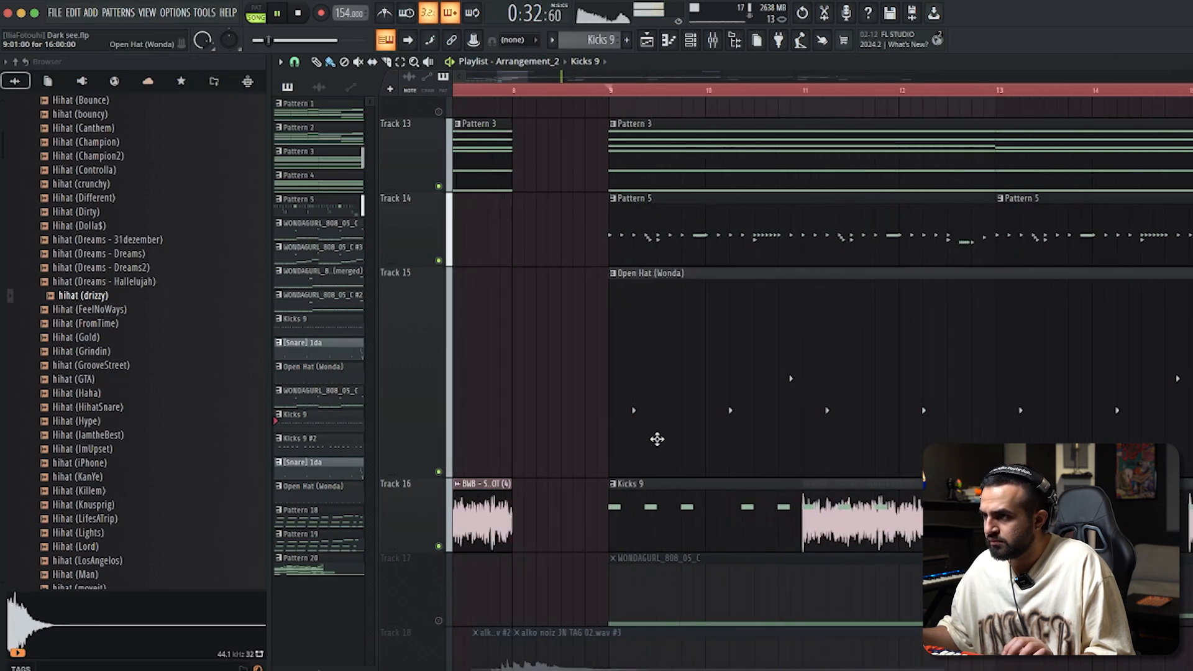
key("space")
key("F7")
key("F6")
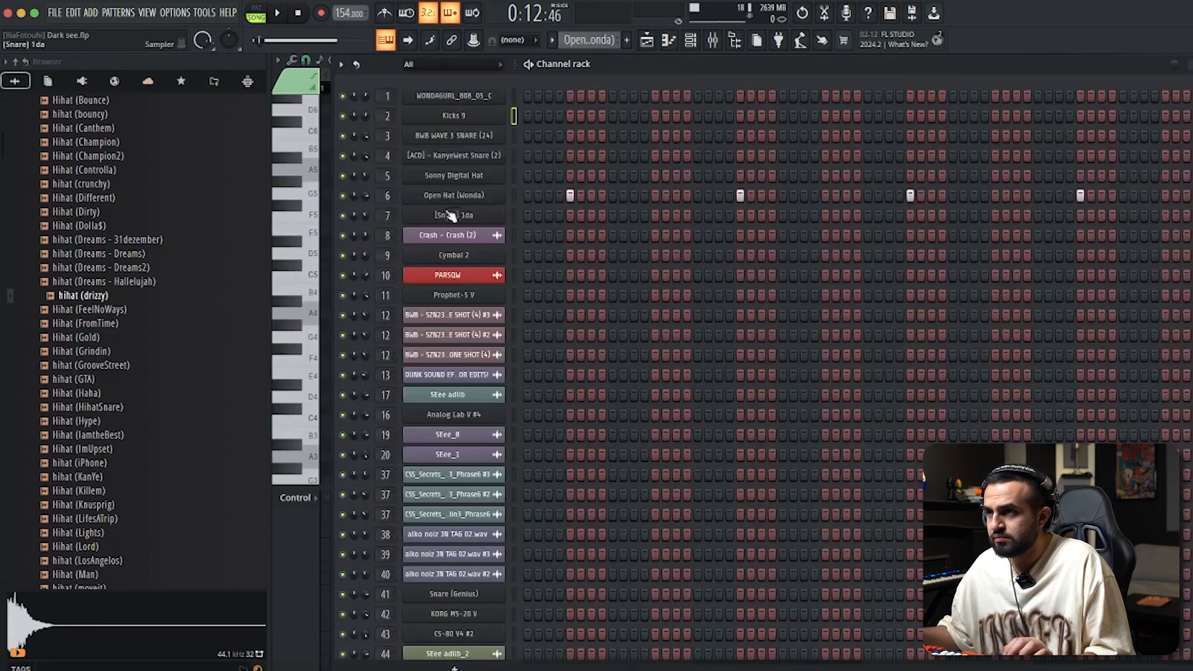
- Open the Open Hat (Wonda) pattern in the piano roll, examine its rhythm during playback, and return to the playlist
right_click(460, 197)
left_click(533, 197)
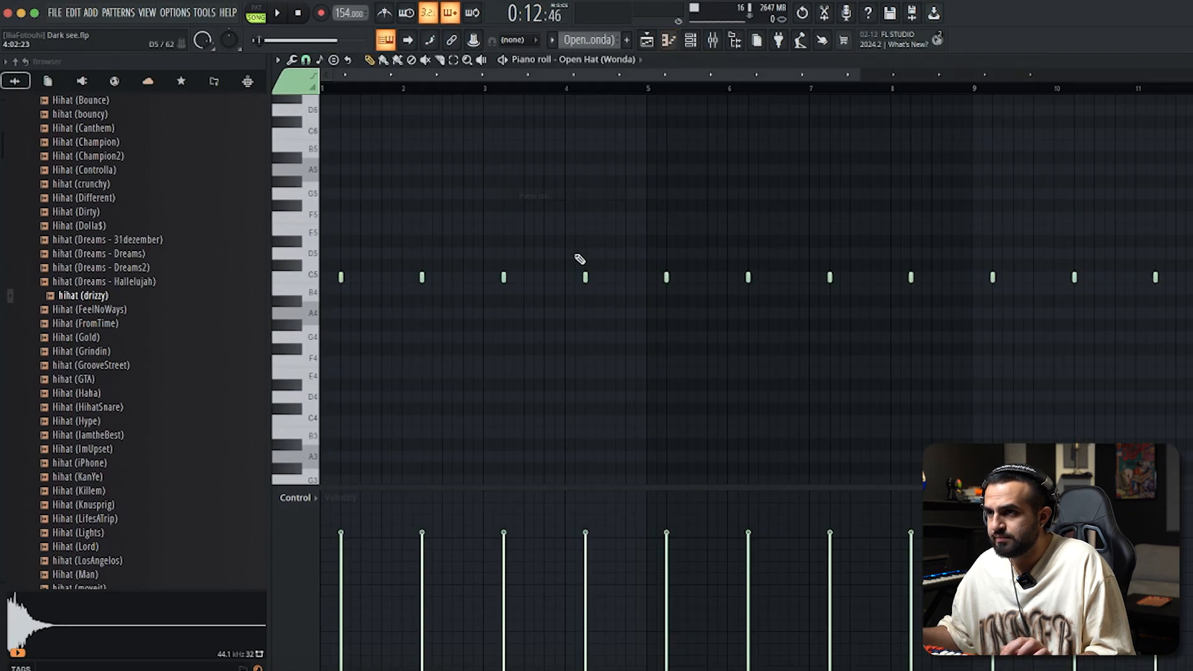
key("space")
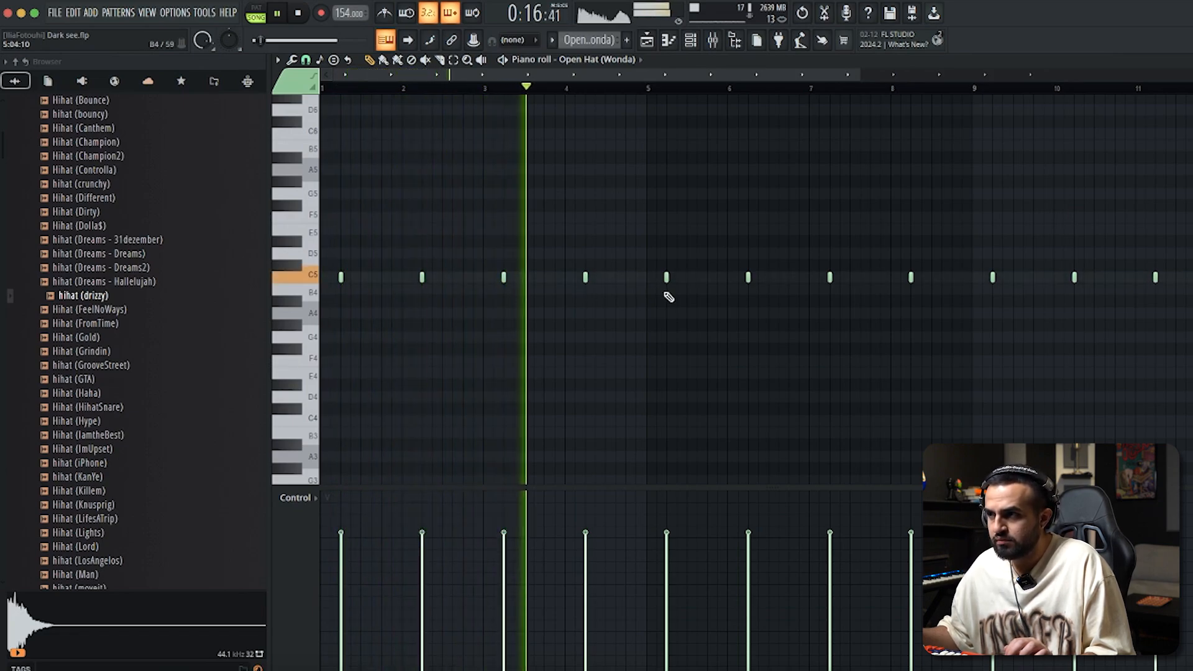
mouse_move(965, 353)
left_mouse_down()
mouse_move(754, 322)
mouse_move(763, 285)
mouse_move(971, 357)
left_mouse_up()
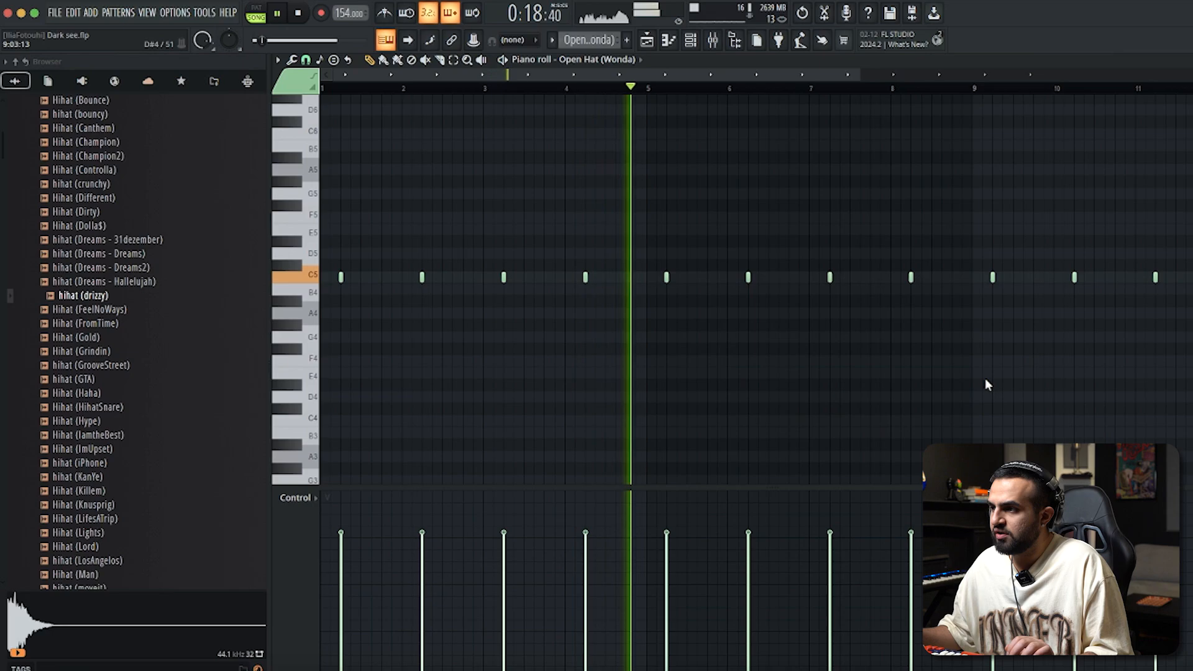
scroll(985, 378, "down", 2)
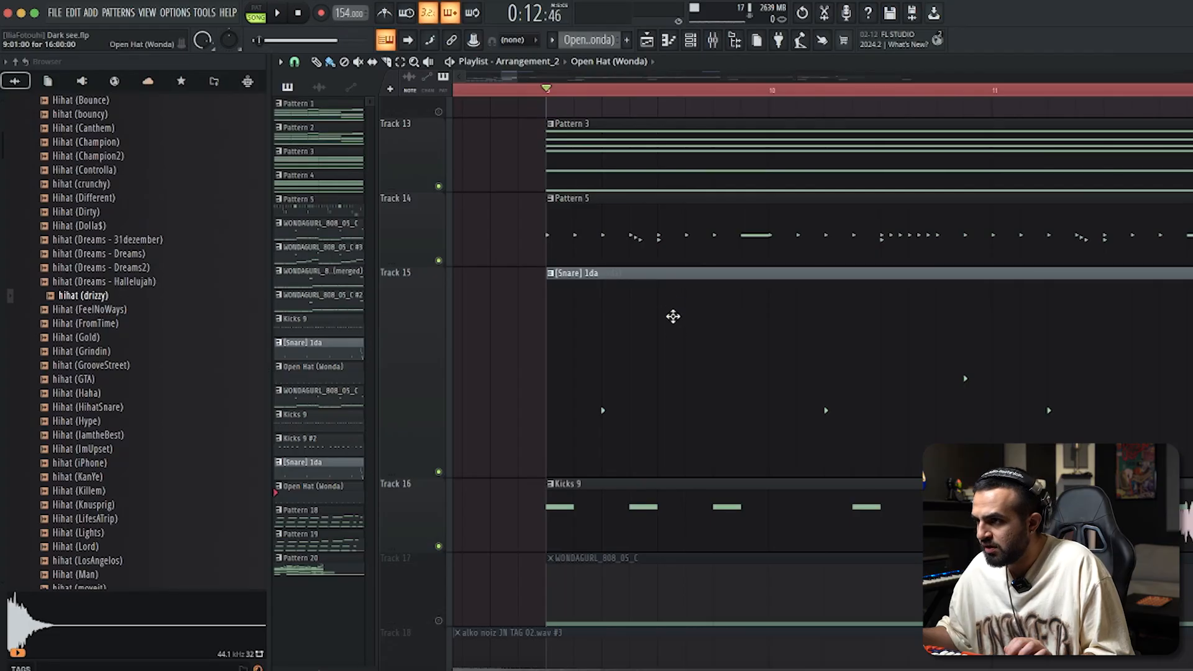
- Open the [Snare] 1da clip on Track 15 in the piano roll and examine its snare hits during playback
double_click(702, 422)
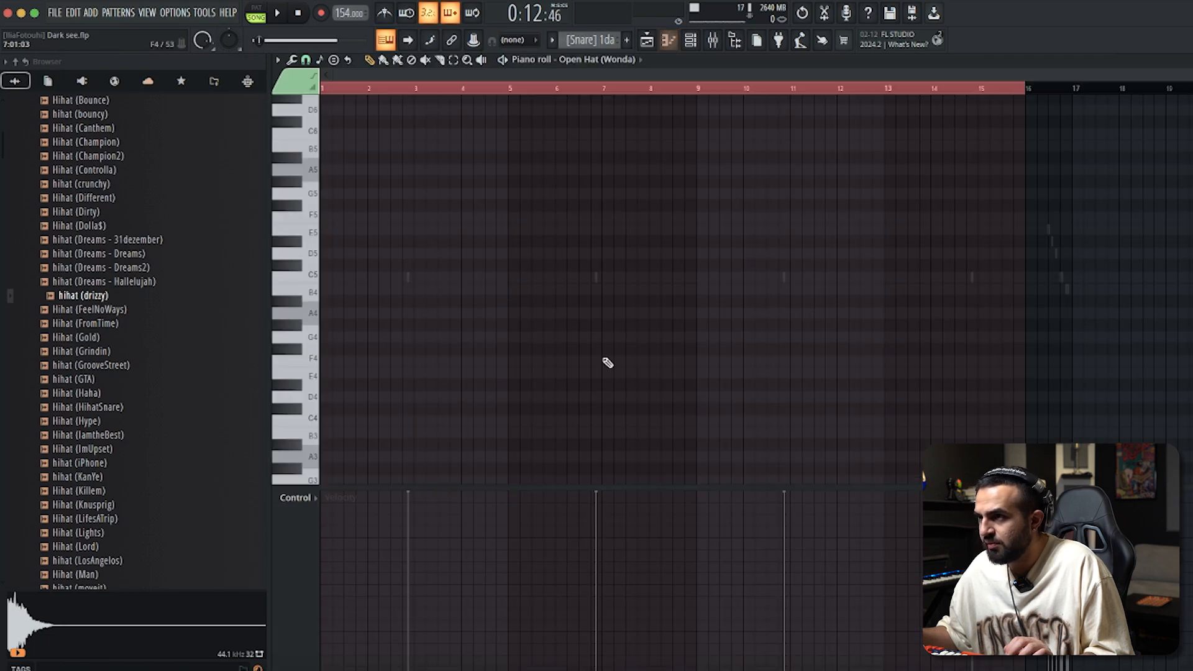
key("space")
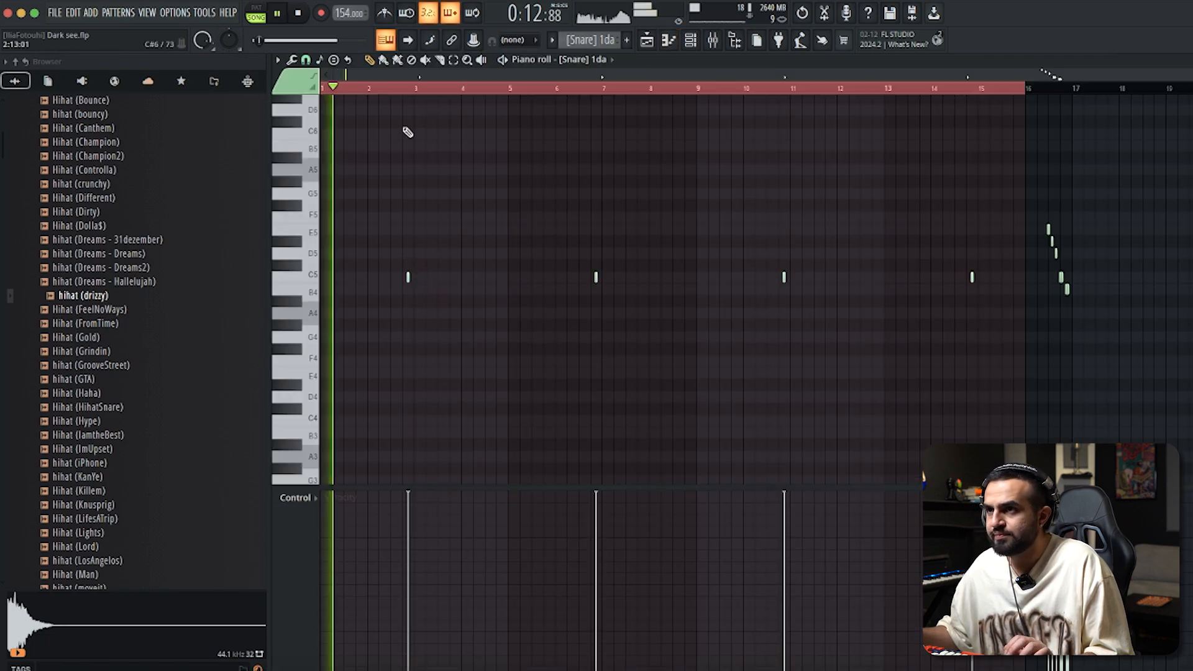
scroll(410, 133, "up", 5)
scroll(490, 298, "up", 2)
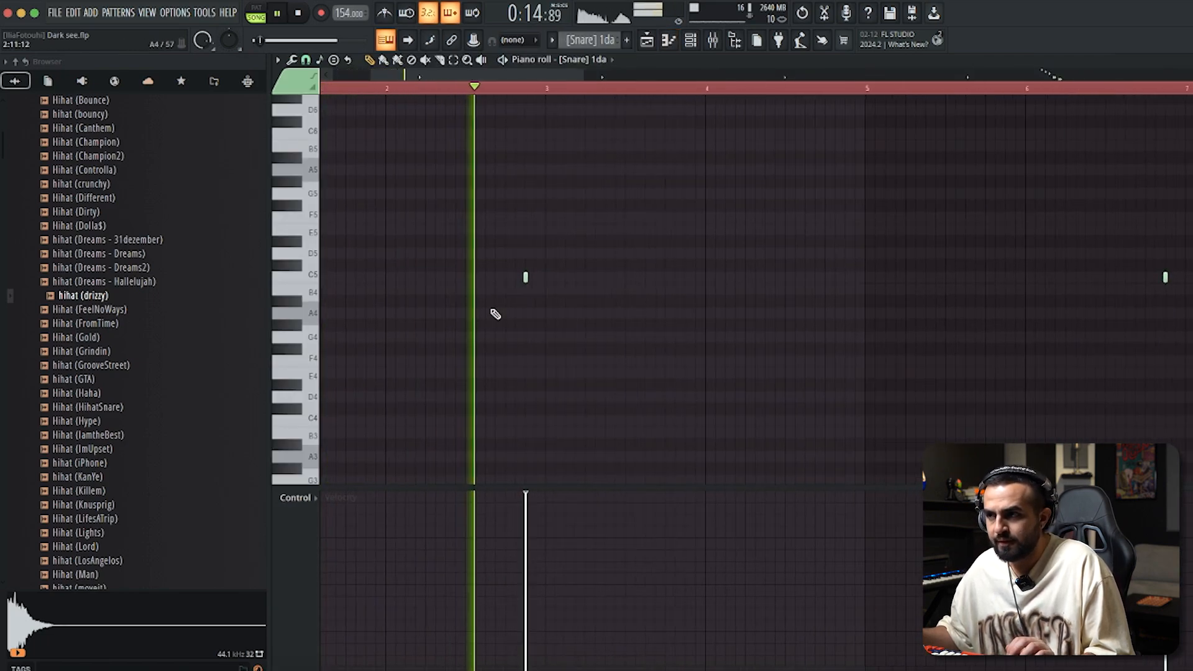
scroll(679, 325, "down", 3)
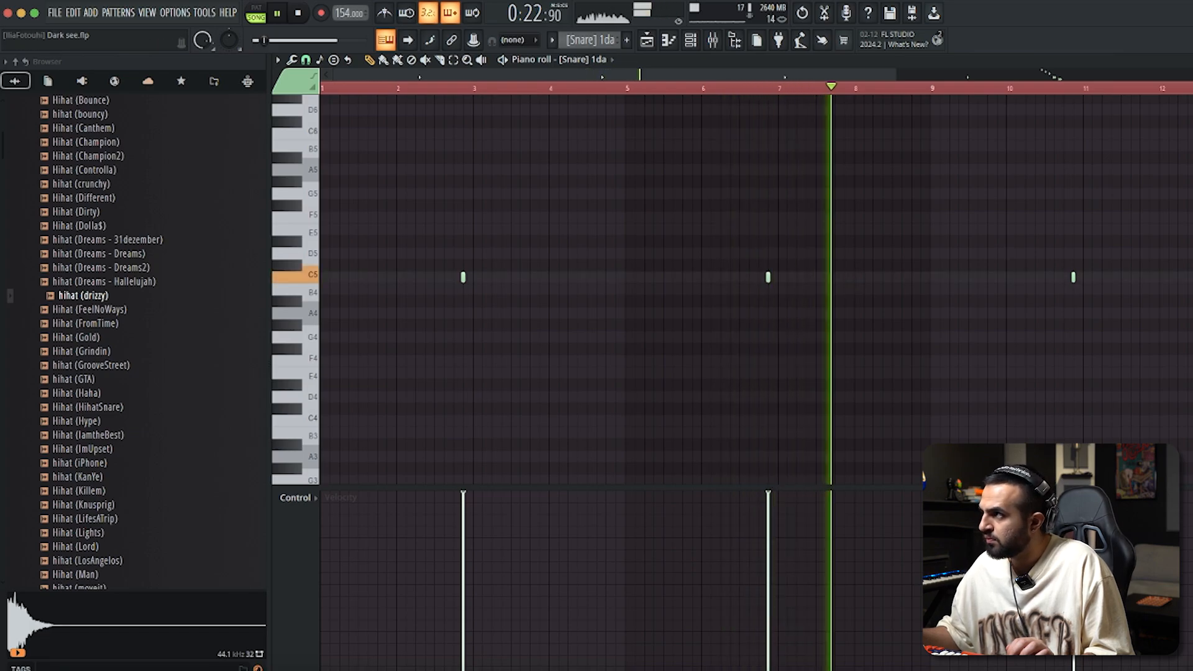
- Return to the playlist and move the Kicks 9 clip at bar 9 from Track 16 back to Track 15
key("F5")
scroll(1019, 354, "down", 1)
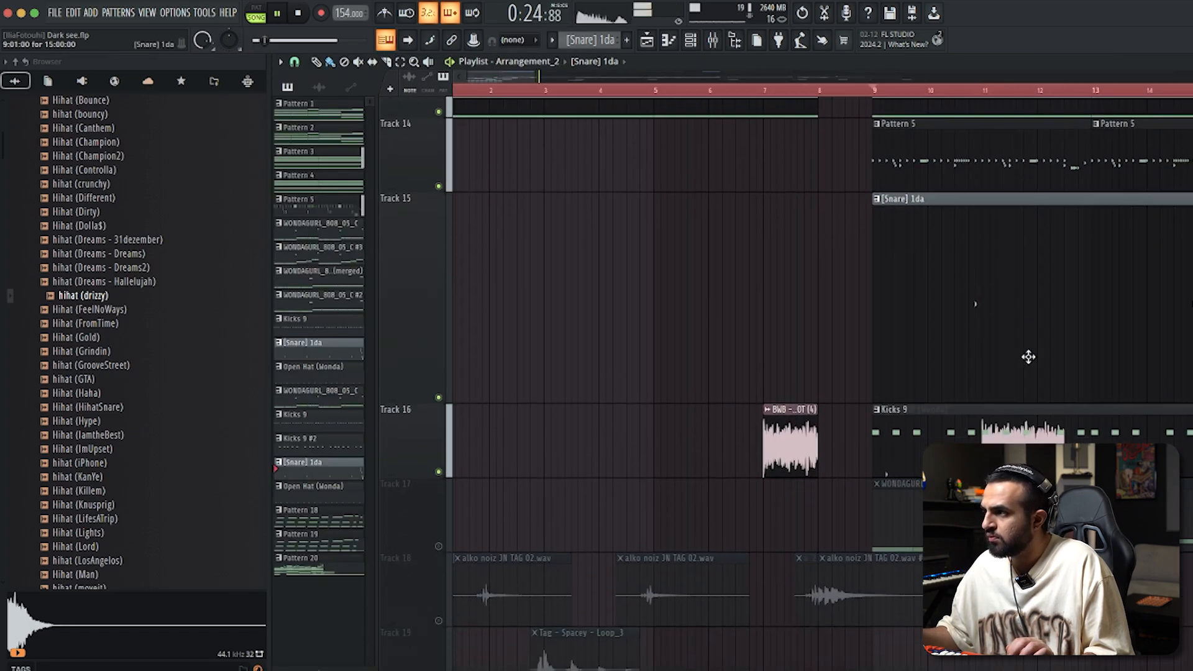
scroll(1026, 357, "down", 4)
left_click_drag(693, 450, 670, 300)
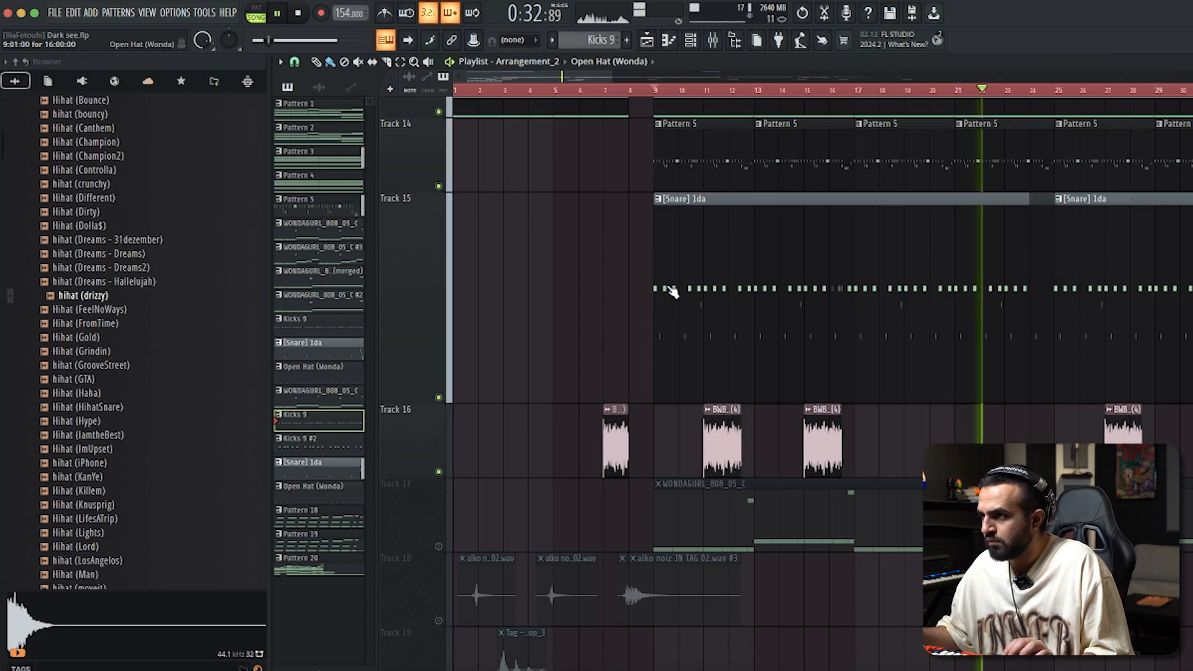
double_click(666, 287)
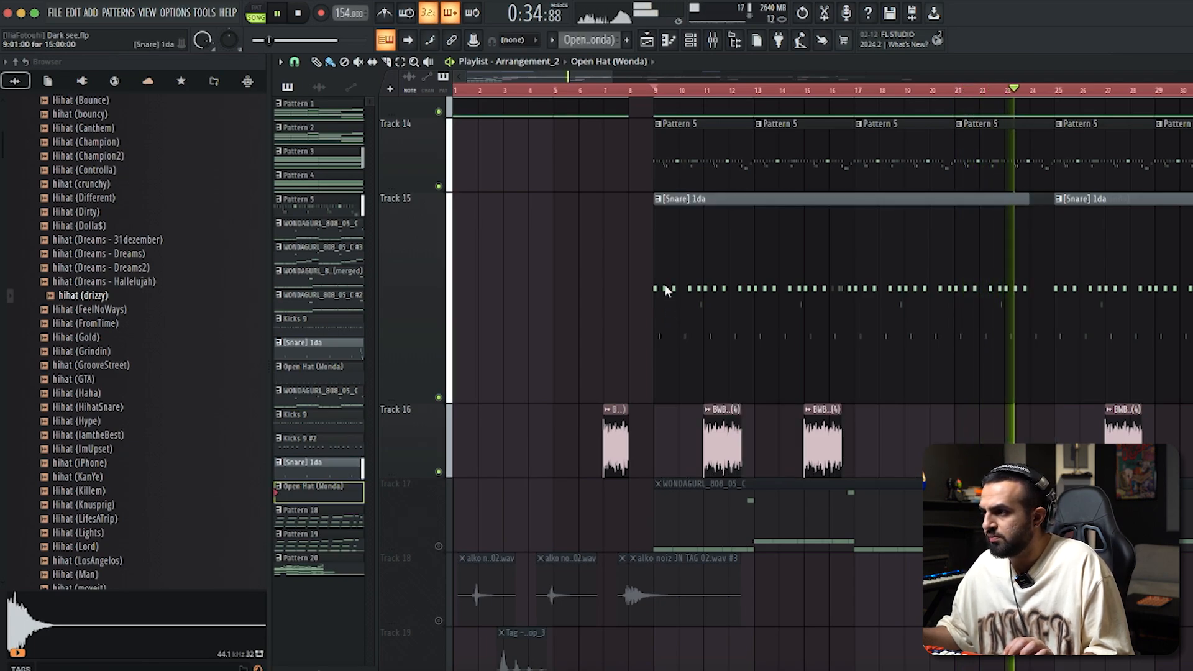
- Stop playback, open the WONDAGURL_808_05_C clip on Track 17 in the piano roll, and examine its bass notes during pattern playback
scroll(775, 434, "down", 3)
key("space")
left_click(583, 506)
scroll(601, 518, "down", 1)
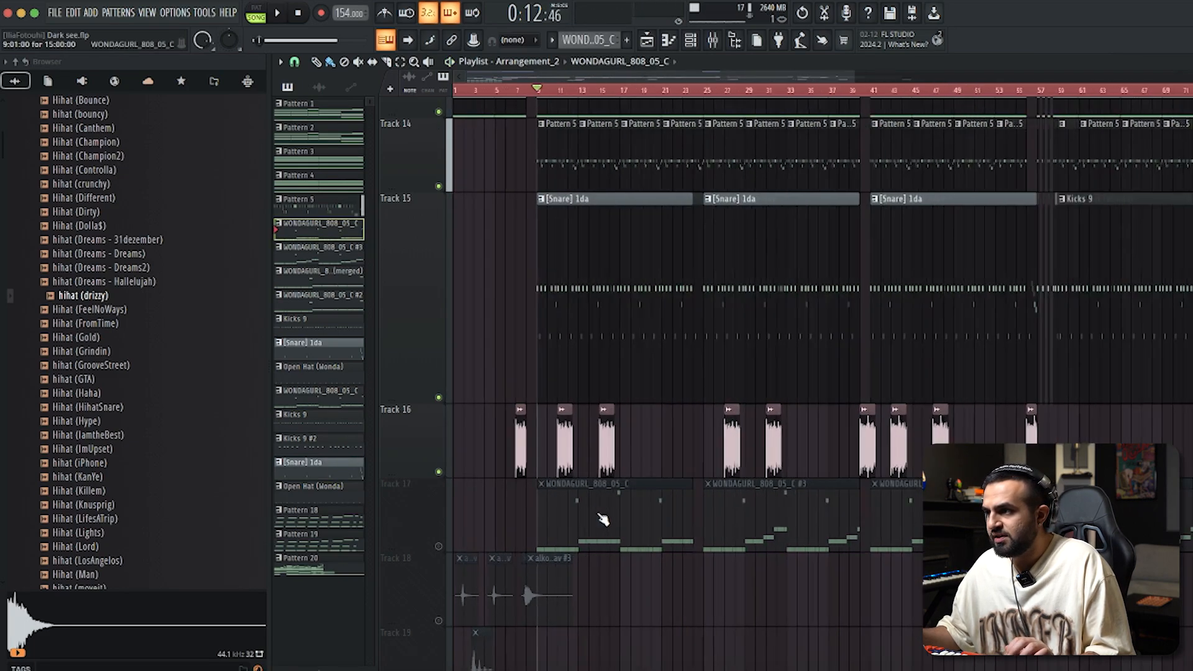
double_click(578, 521)
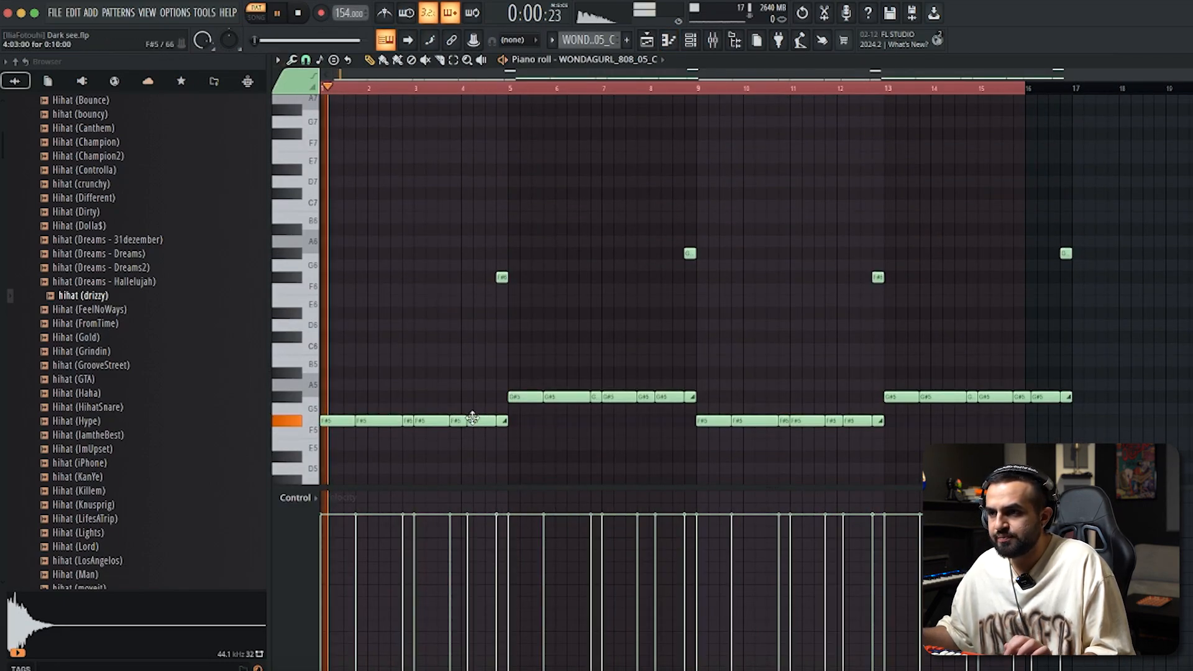
scroll(400, 467, "up", 3)
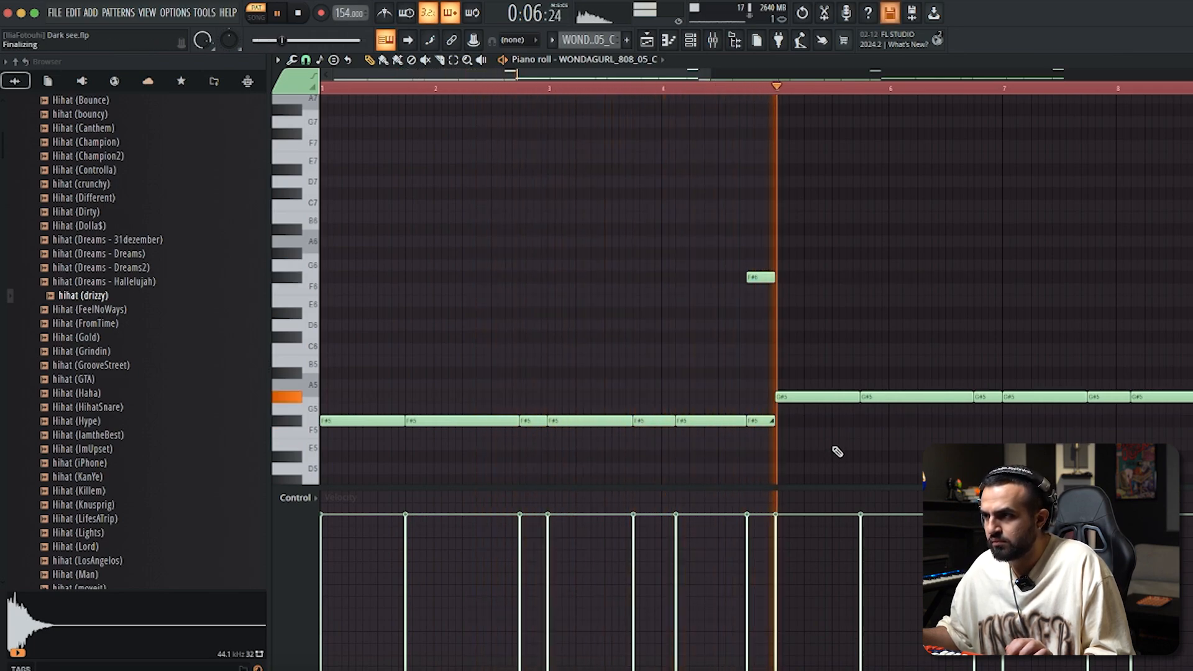
scroll(836, 452, "down", 2)
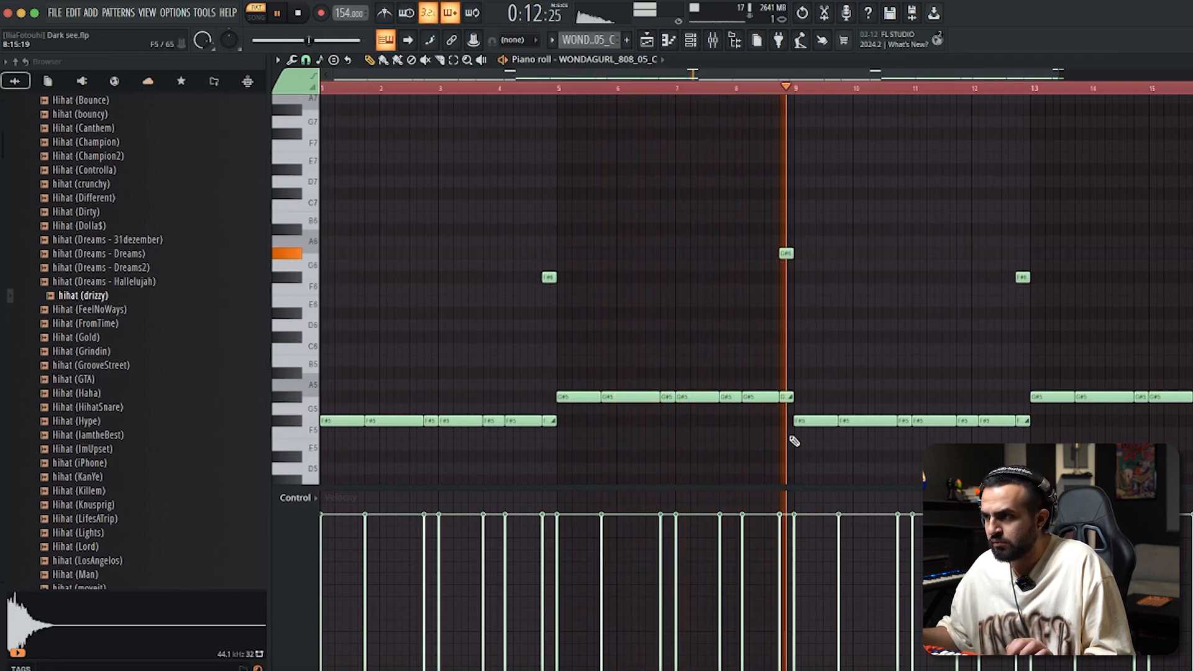
scroll(794, 441, "down", 3)
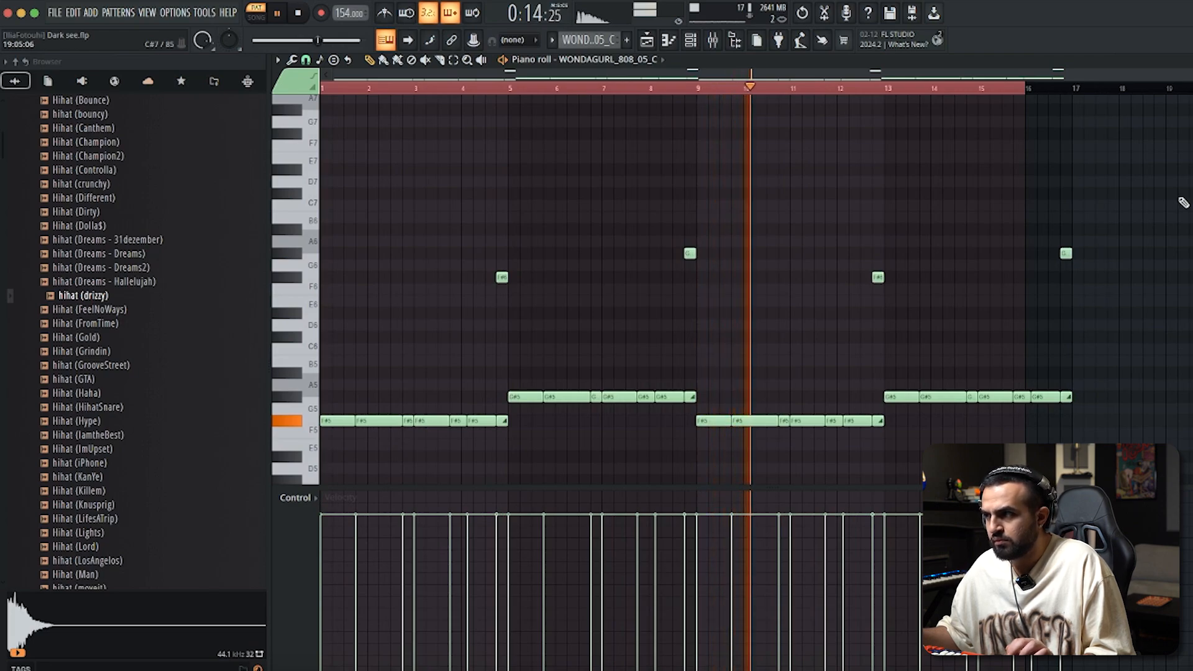
- Examine the short octave-up notes that end each four-bar phrase of the 808 pattern
left_click_drag(716, 224, 472, 297)
left_click_drag(509, 215, 362, 447)
left_click_drag(699, 190, 567, 348)
left_click(999, 180, "super")
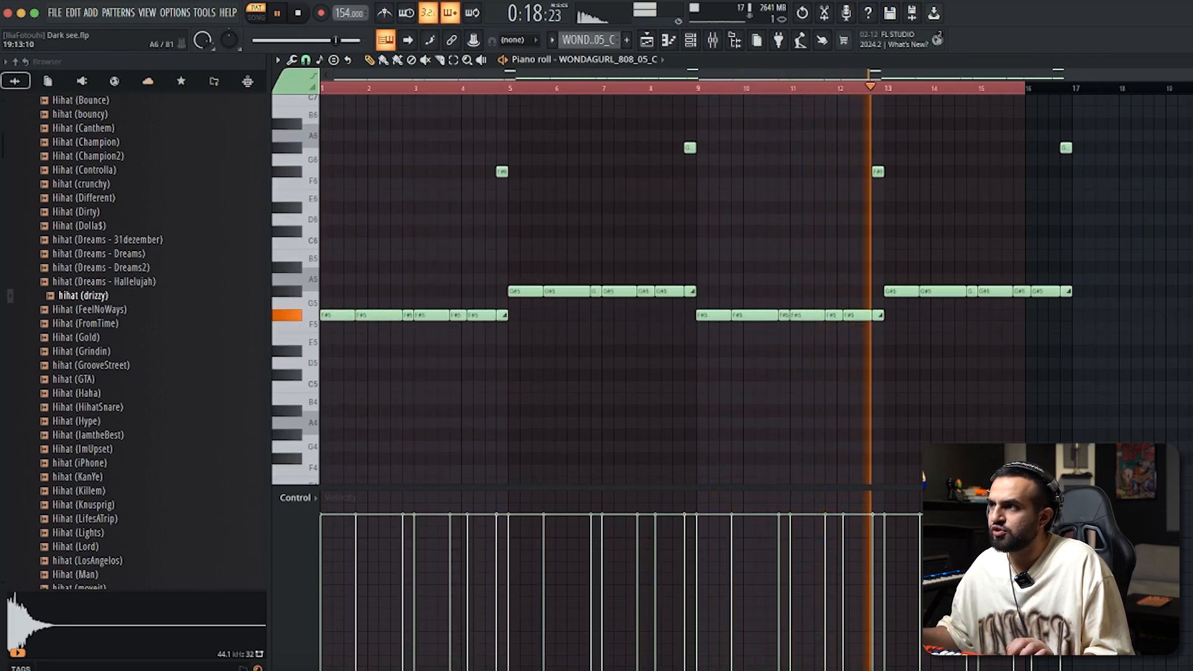
- Return to the playlist, unmute the 808 on Track 17 and the tracks below it, and review the arrangement during playback
left_click_drag(1150, 119, 946, 372)
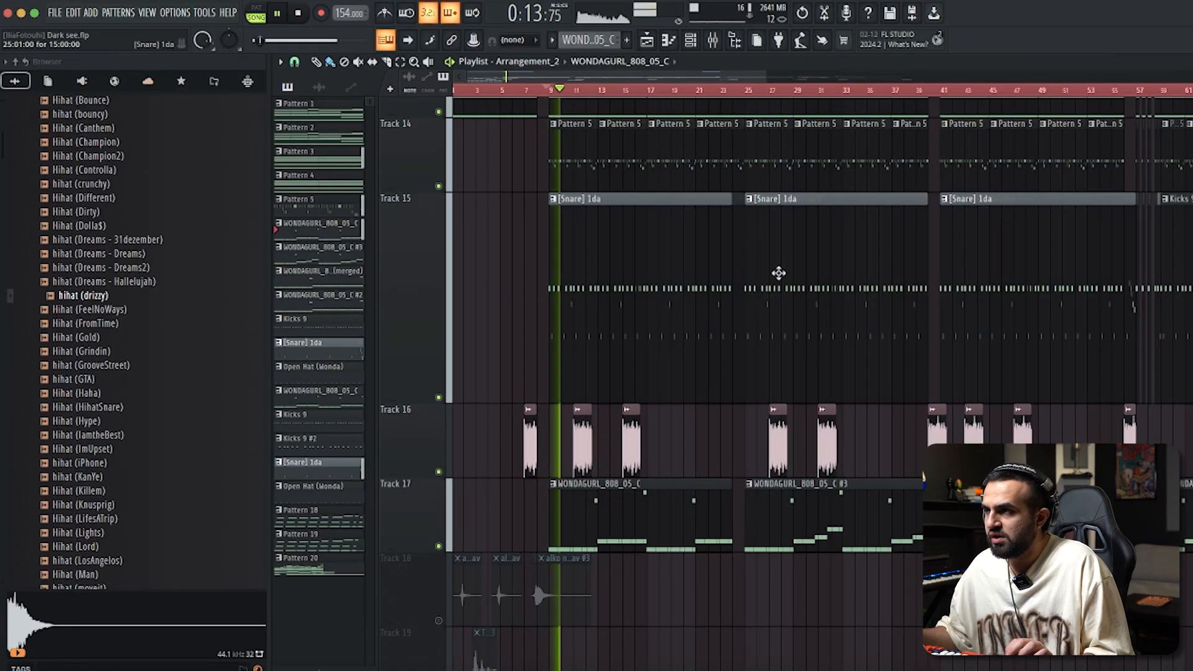
scroll(778, 273, "up", 10)
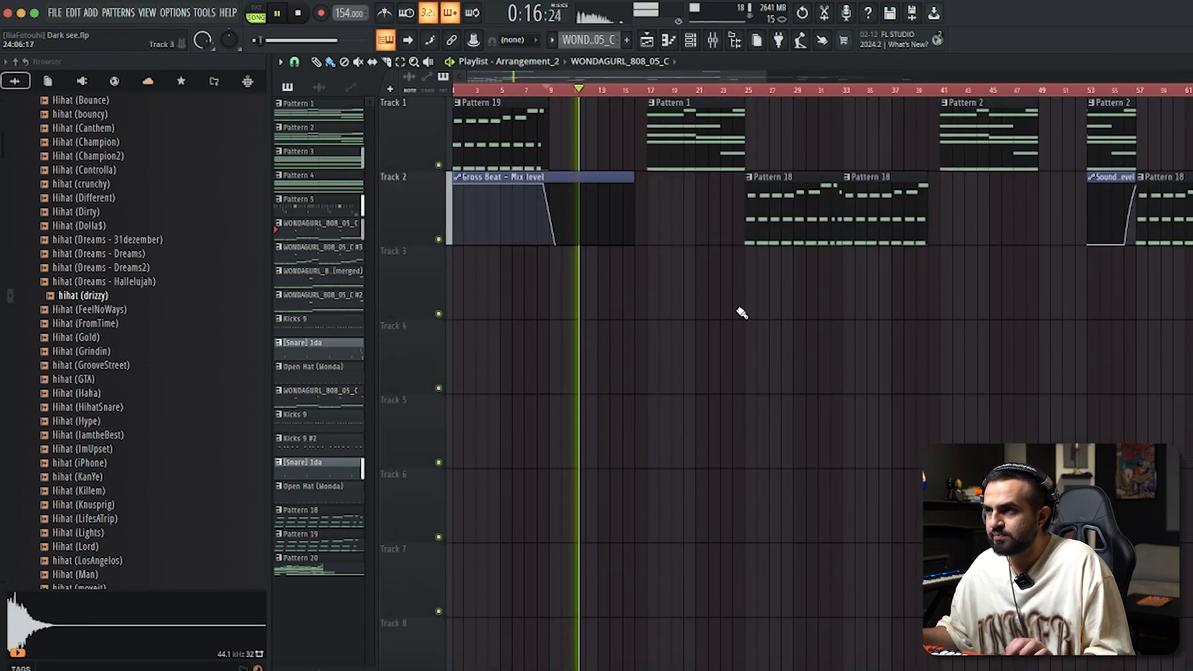
scroll(753, 325, "down", 9)
scroll(727, 329, "up", 10)
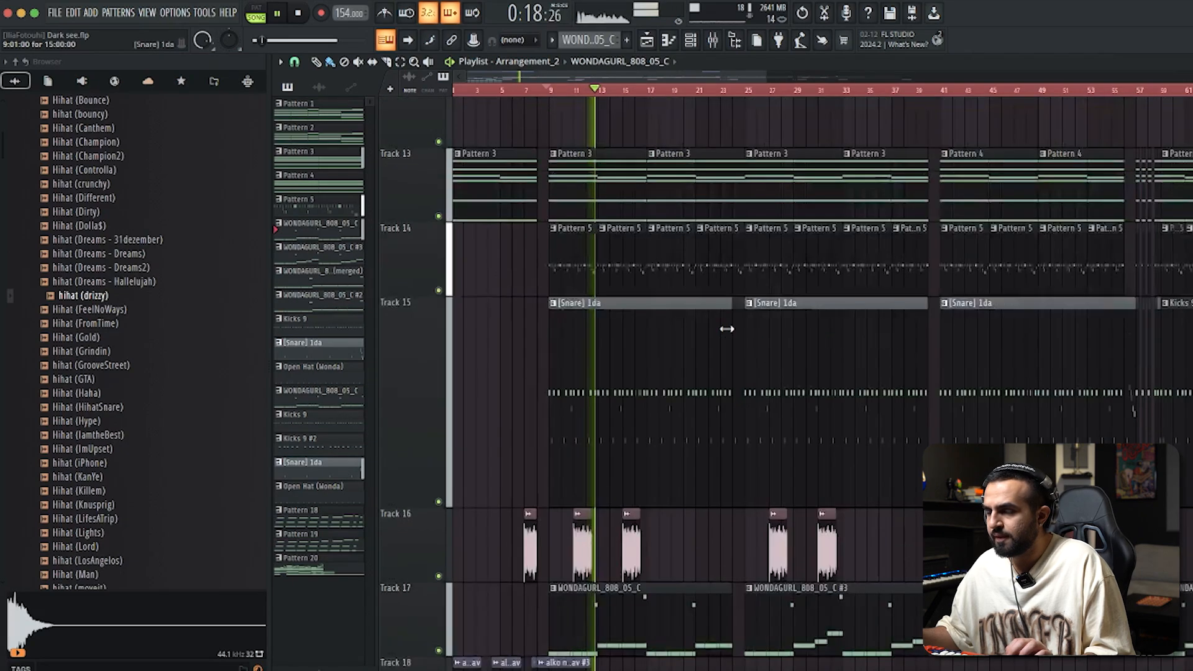
scroll(729, 330, "down", 9)
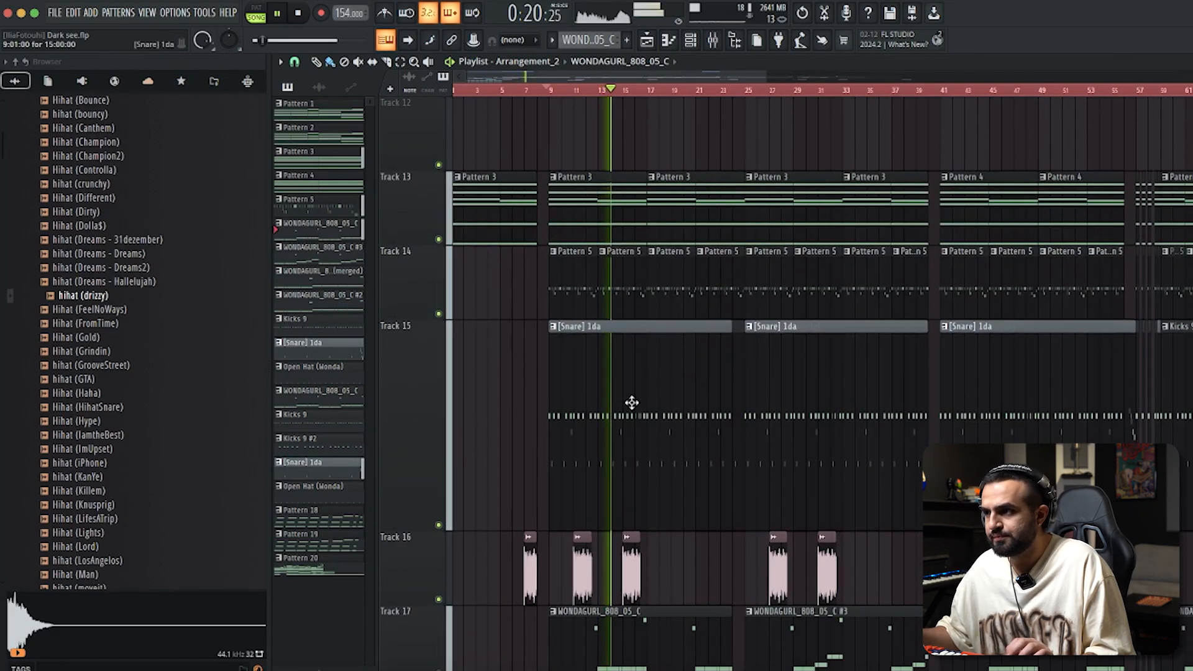
scroll(812, 426, "up", 4)
scroll(819, 424, "up", 5)
scroll(820, 423, "down", 6)
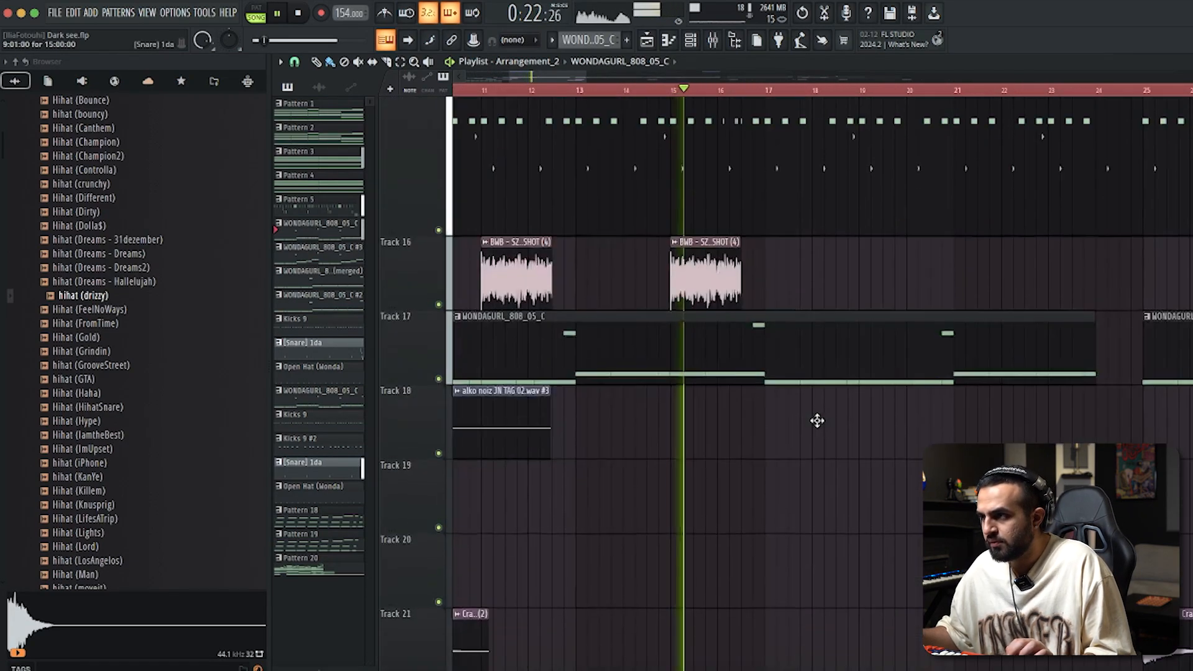
scroll(819, 425, "down", 5)
scroll(742, 448, "up", 10)
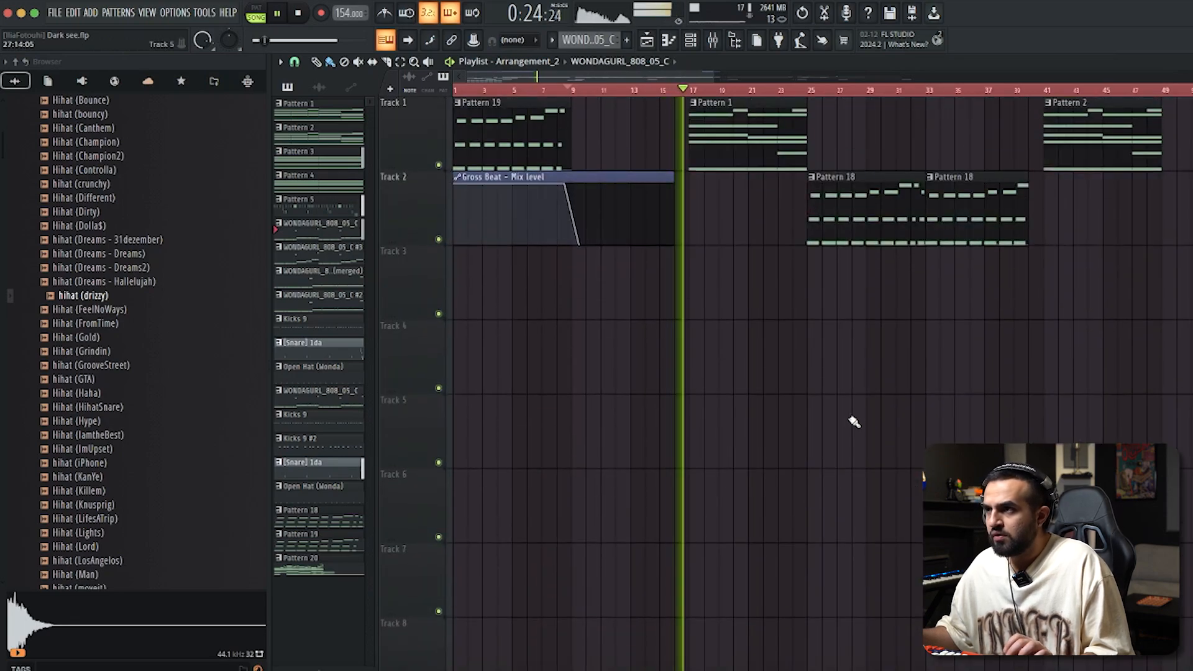
- Stop playback, open the Pattern 1 clip at bar 17 in the piano roll, select all its notes, and play the chords
key("space")
scroll(710, 322, "up", 4)
double_click(734, 141)
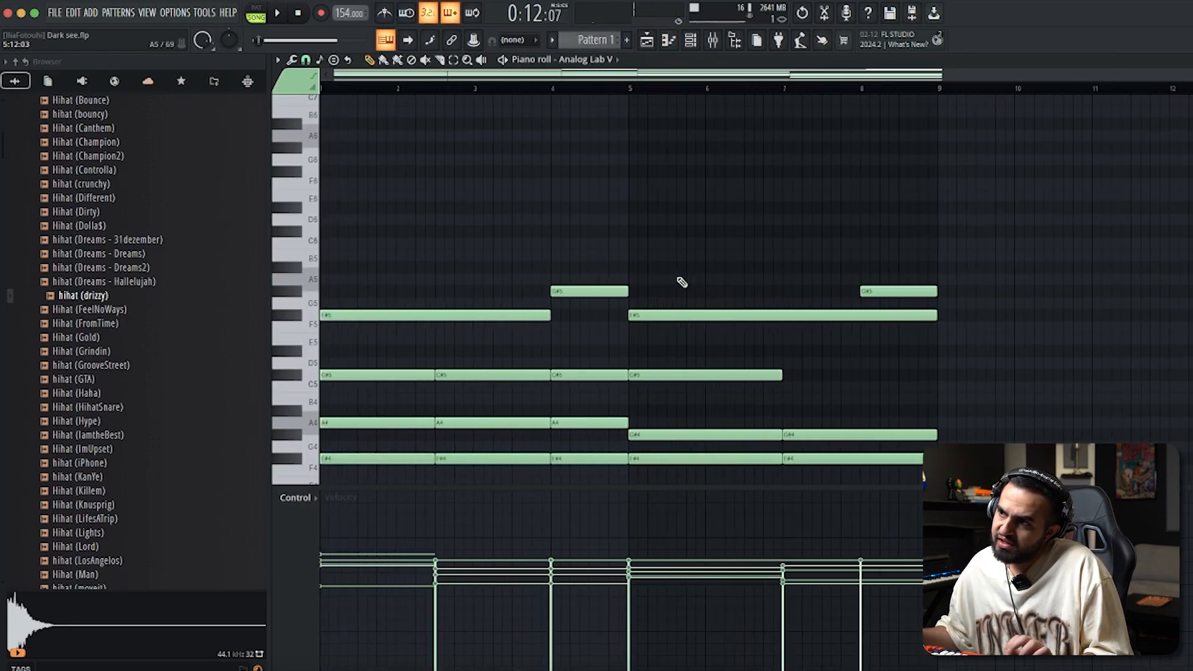
left_click_drag(868, 167, 398, 540)
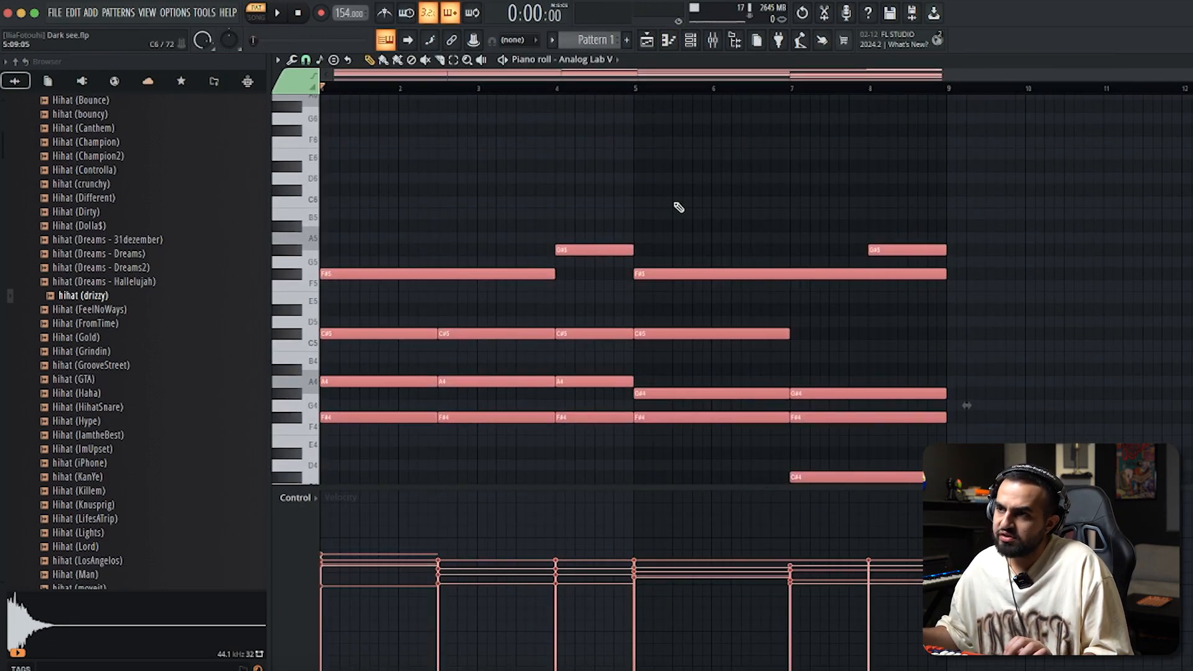
scroll(706, 251, "down", 4)
scroll(705, 253, "up", 6)
key("space")
scroll(706, 254, "down", 6)
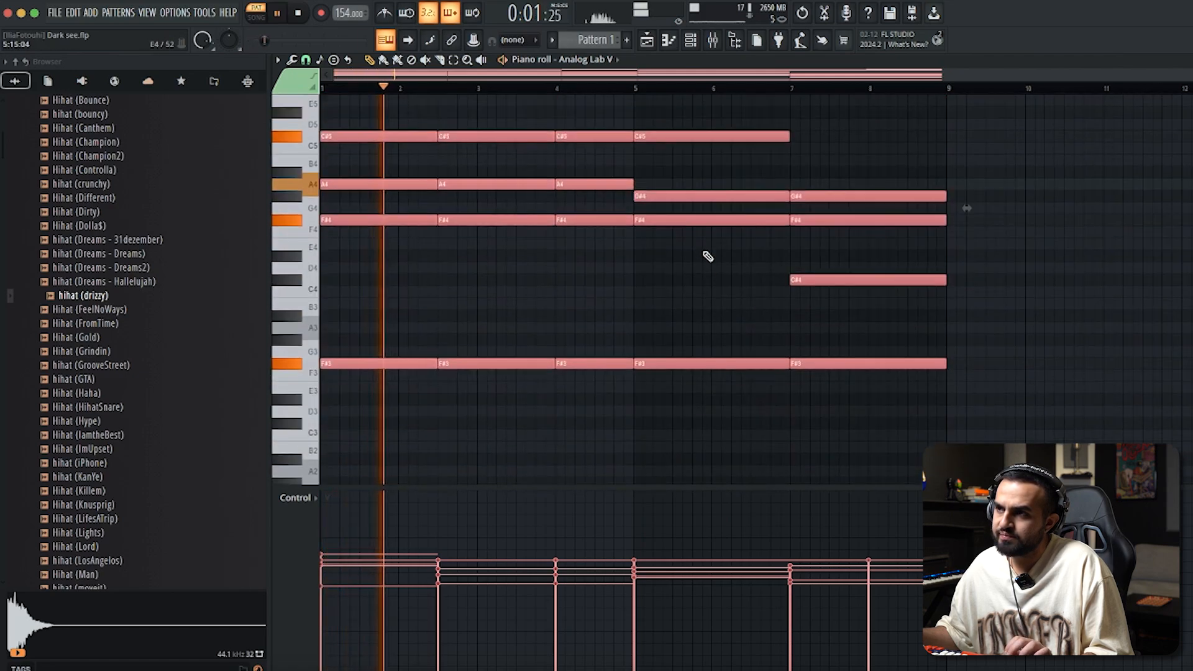
scroll(707, 256, "up", 3)
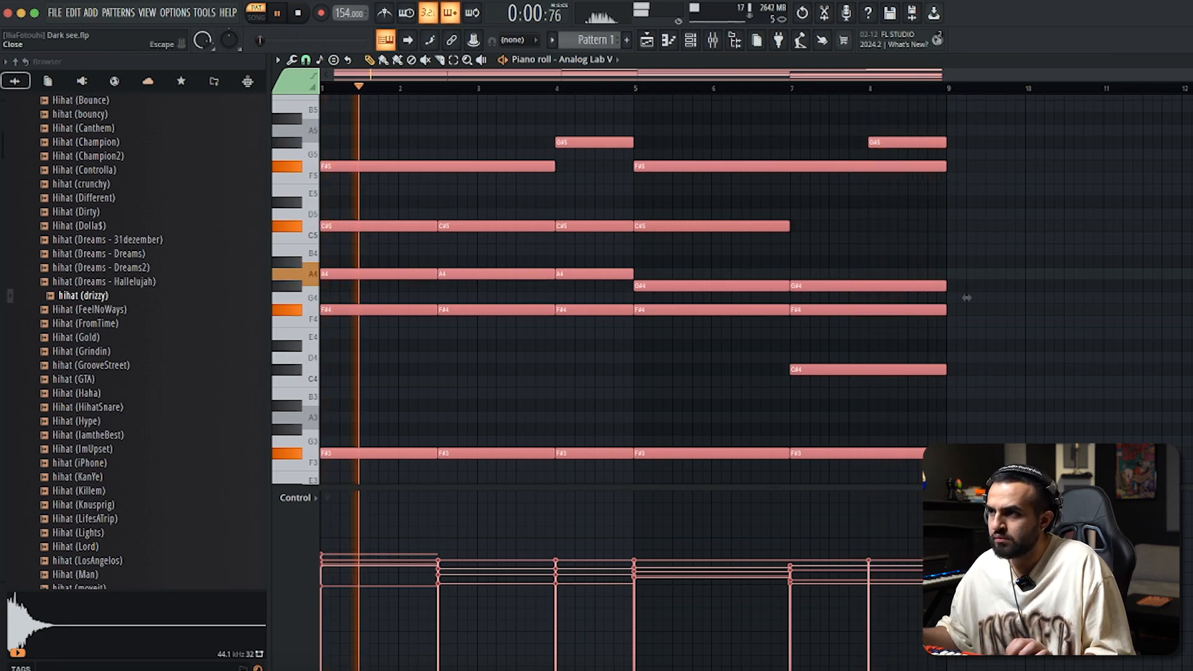
- Stop the pattern, return to the playlist, select the drum clip at bar 9 on Track 15, and play from bar 17
key("Escape")
key("space")
scroll(676, 150, "up", 5)
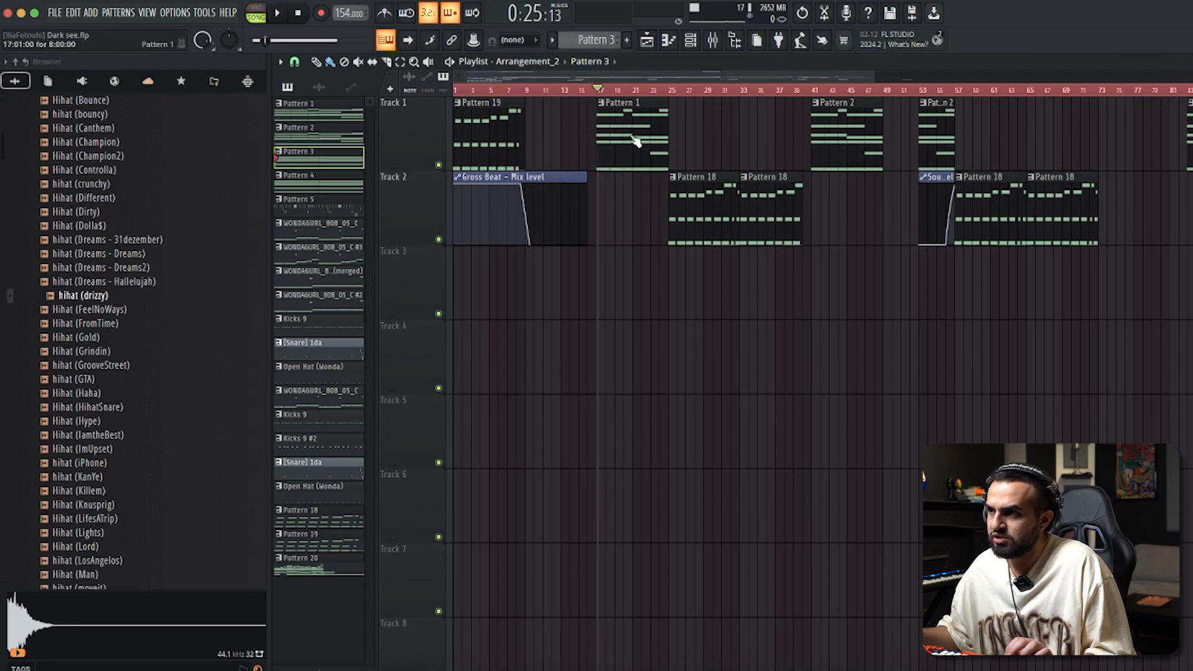
scroll(633, 140, "down", 10)
scroll(679, 453, "up", 3, "ctrl")
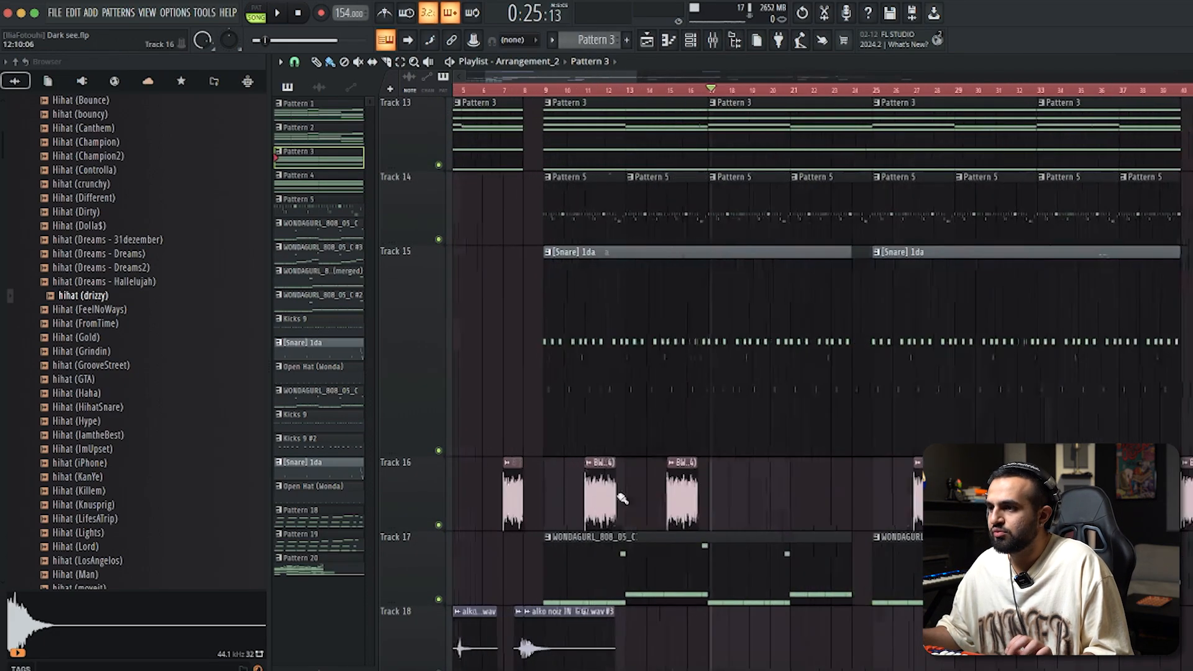
scroll(669, 530, "up", 1)
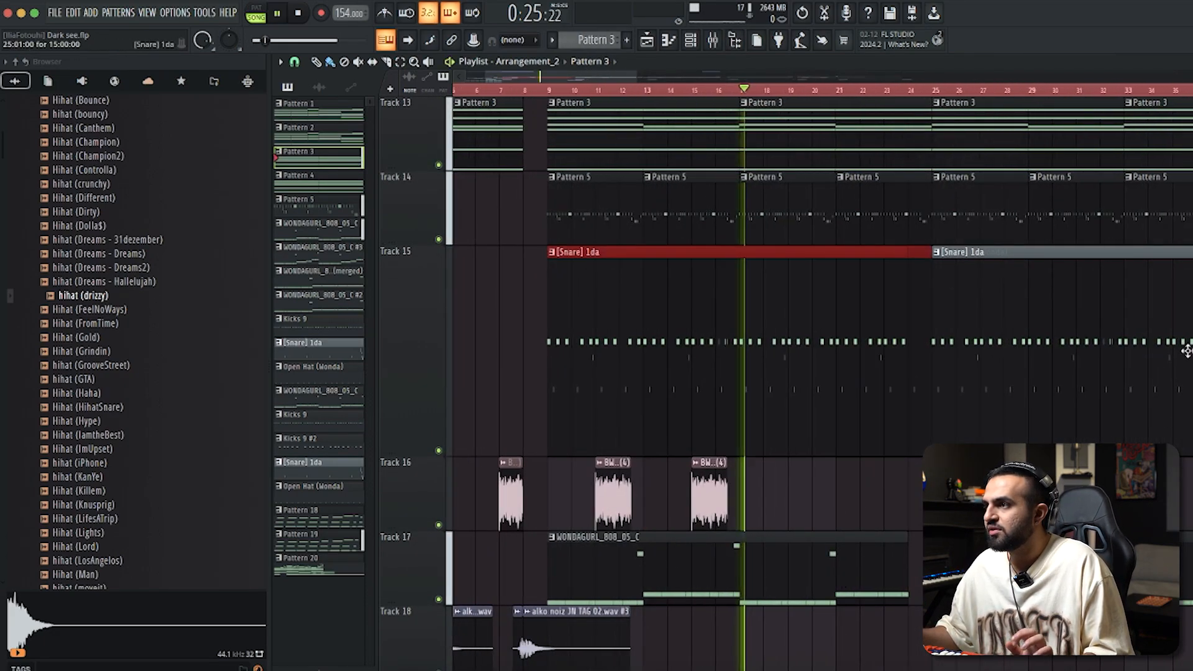
- Examine the transition into bar 25 during playback, including the crash on Track 21 and the DUNK SOUND effects on Track 23
scroll(865, 466, "up", 1)
scroll(789, 445, "down", 3, "ctrl")
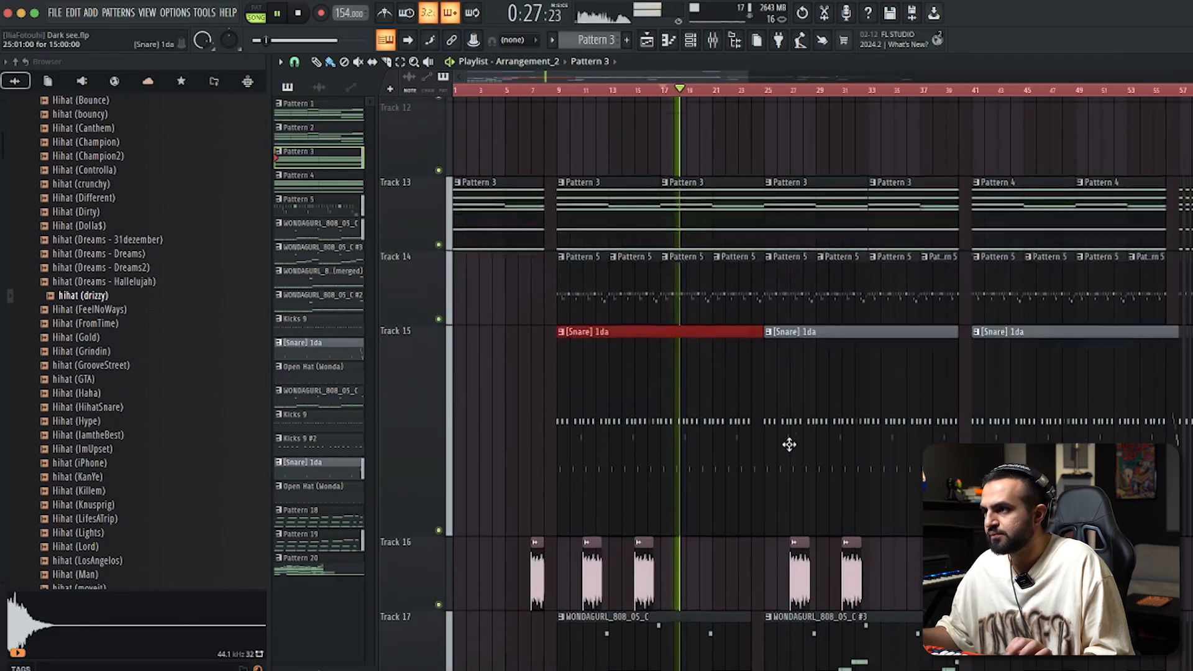
scroll(787, 442, "down", 1)
scroll(750, 346, "up", 1)
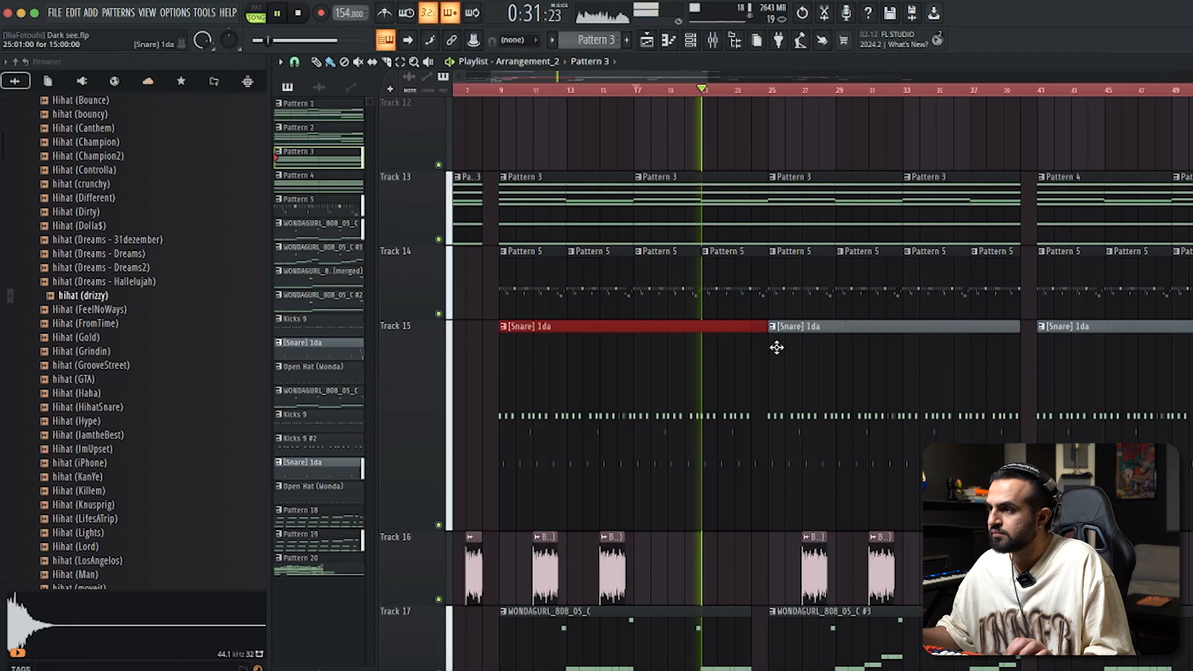
scroll(790, 362, "up", 2)
scroll(787, 372, "down", 5)
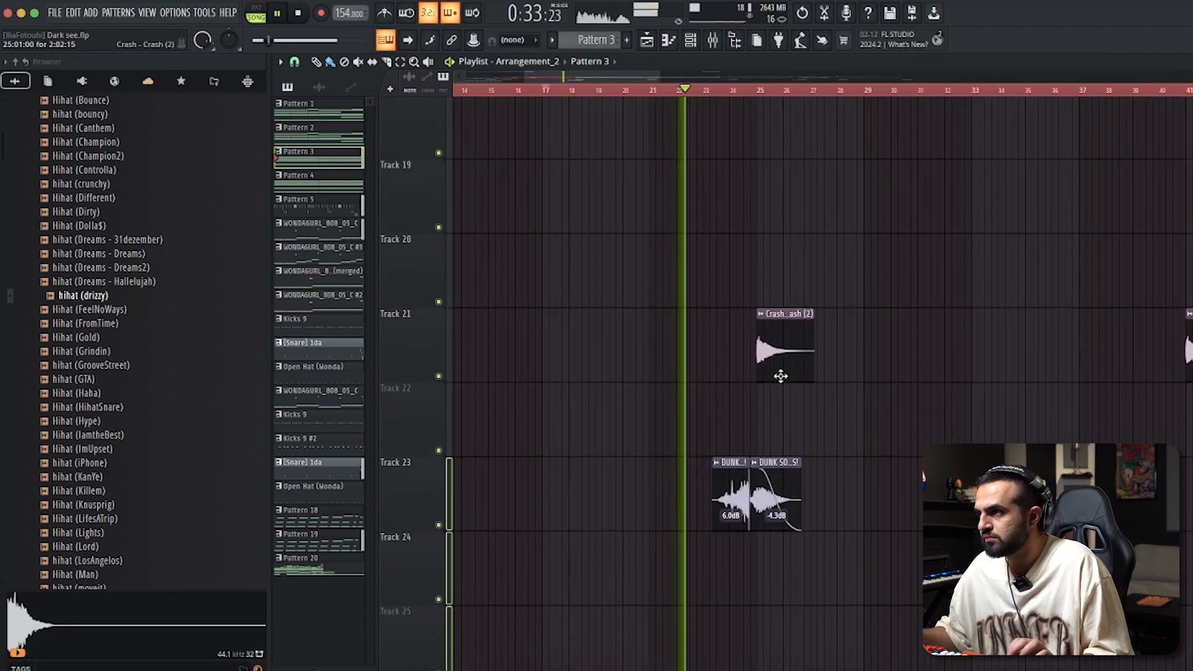
scroll(786, 380, "up", 6)
scroll(750, 384, "down", 8)
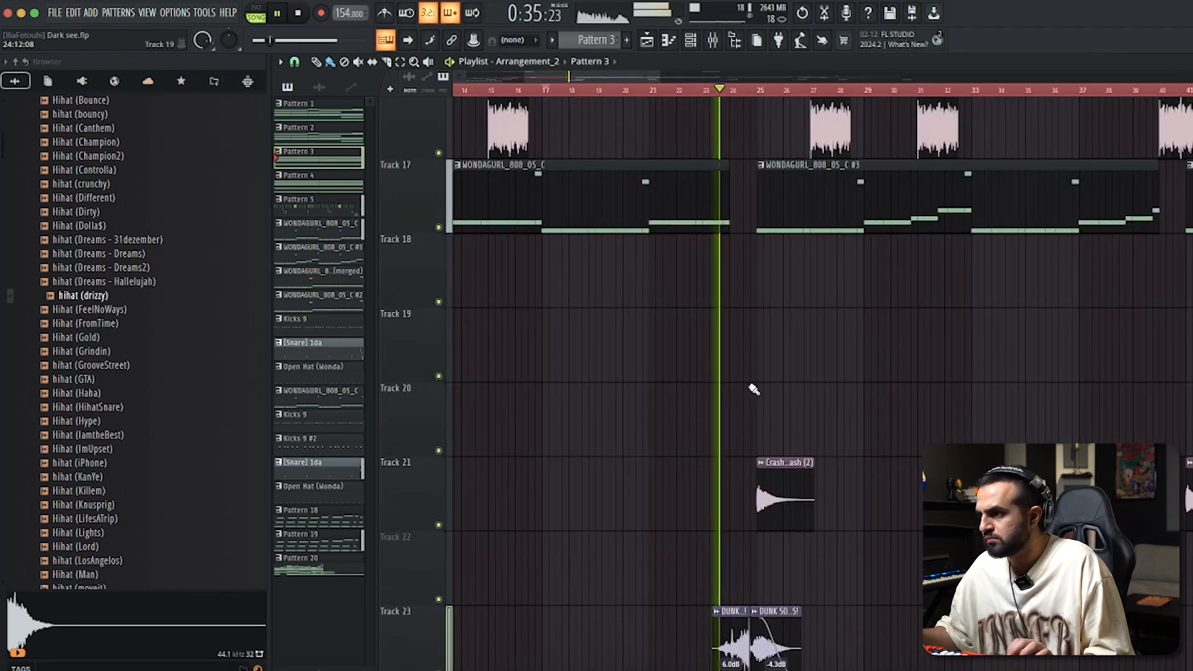
scroll(751, 391, "up", 3)
scroll(752, 391, "down", 2)
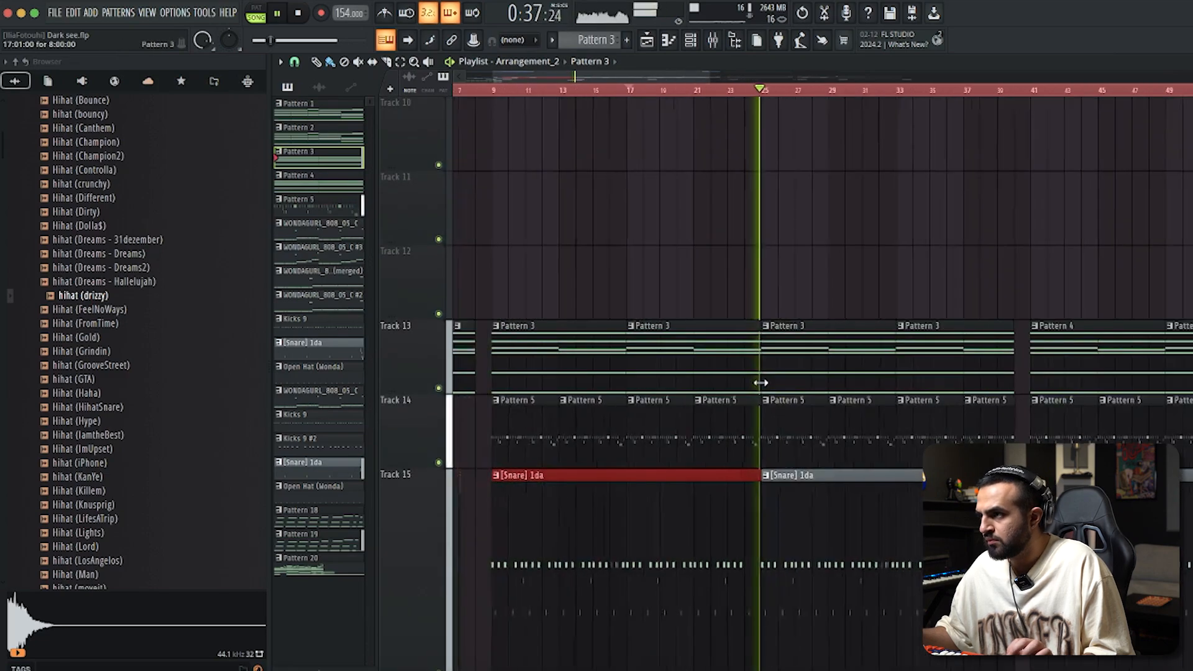
- Look over the tracks from bar 25 during playback and open the WONDAGURL_808_05_C #3 clip on Track 17 in the piano roll
scroll(765, 383, "up", 14)
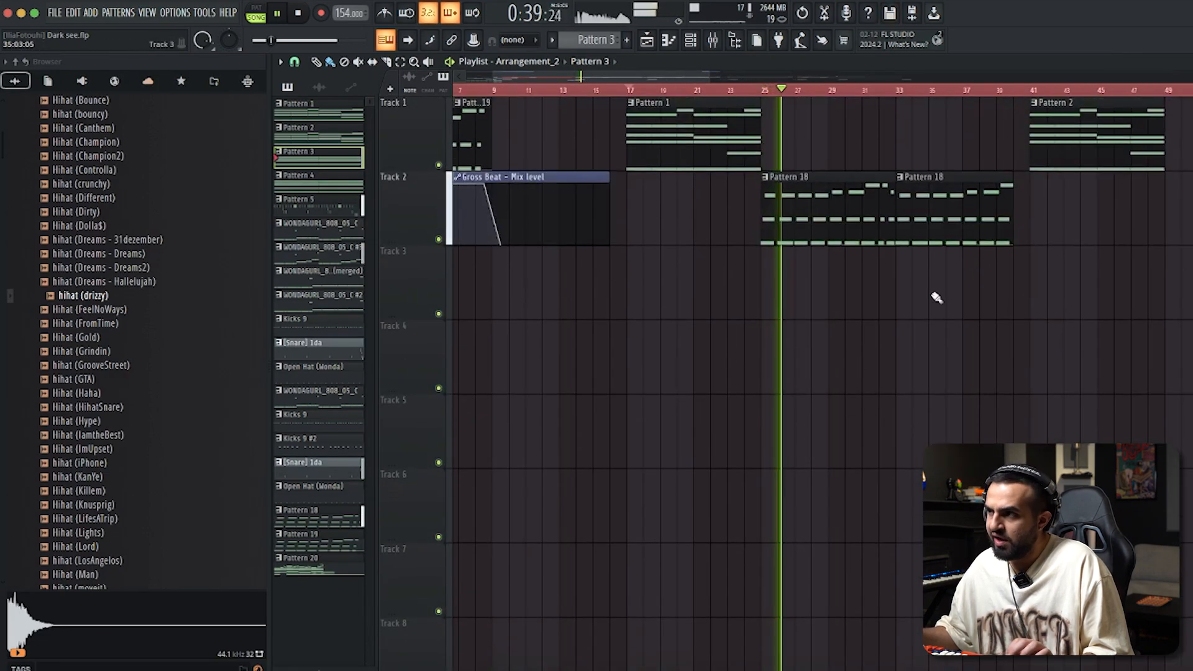
scroll(867, 341, "down", 13)
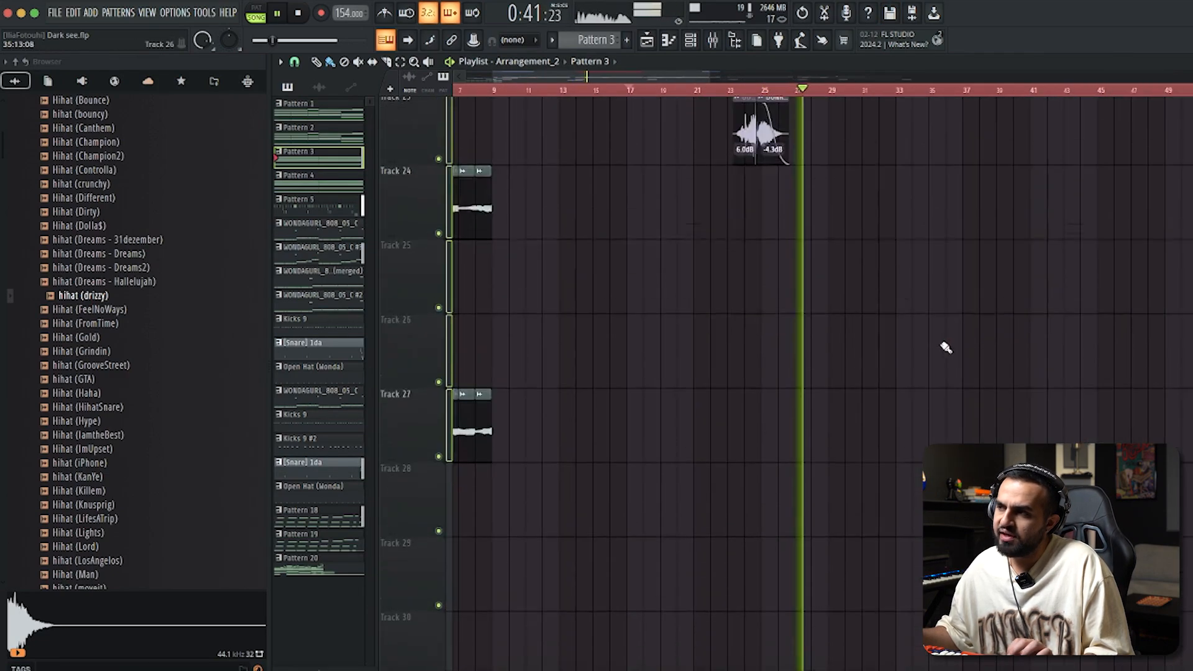
scroll(920, 338, "down", 3)
double_click(847, 289)
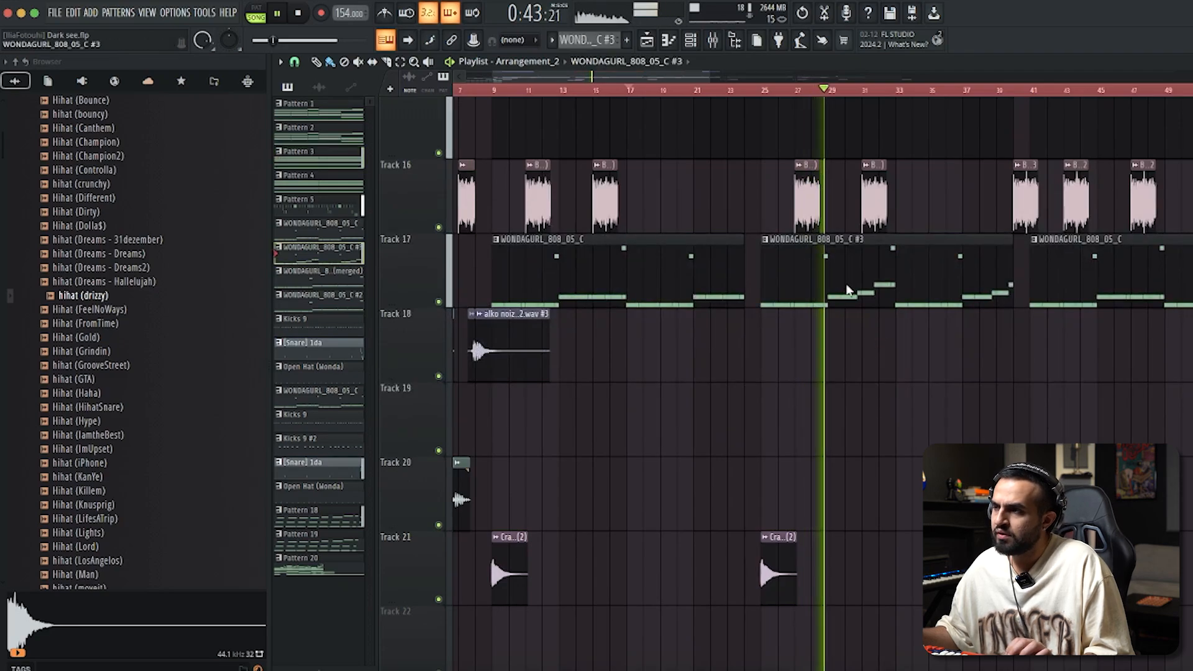
scroll(602, 293, "up", 5)
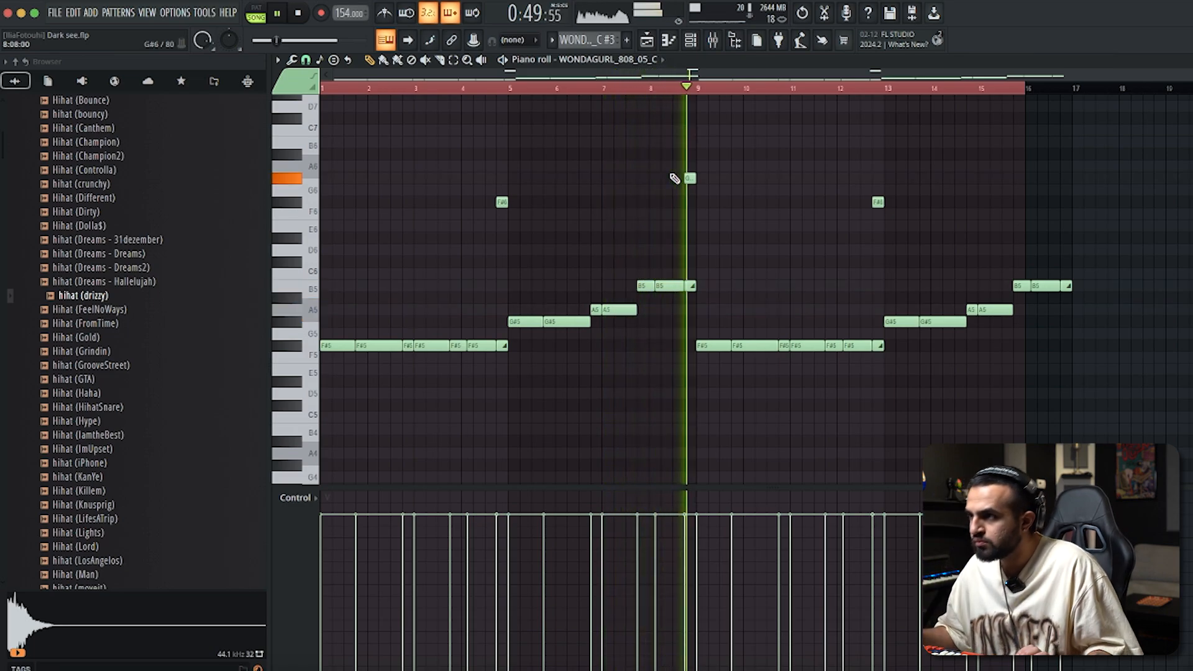
- Stop playback, select the rising 808 notes between bars 5 and 9 to point them out, and return to the playlist
left_click_drag(716, 260, 540, 341)
key("space")
left_click_drag(541, 294, 524, 304)
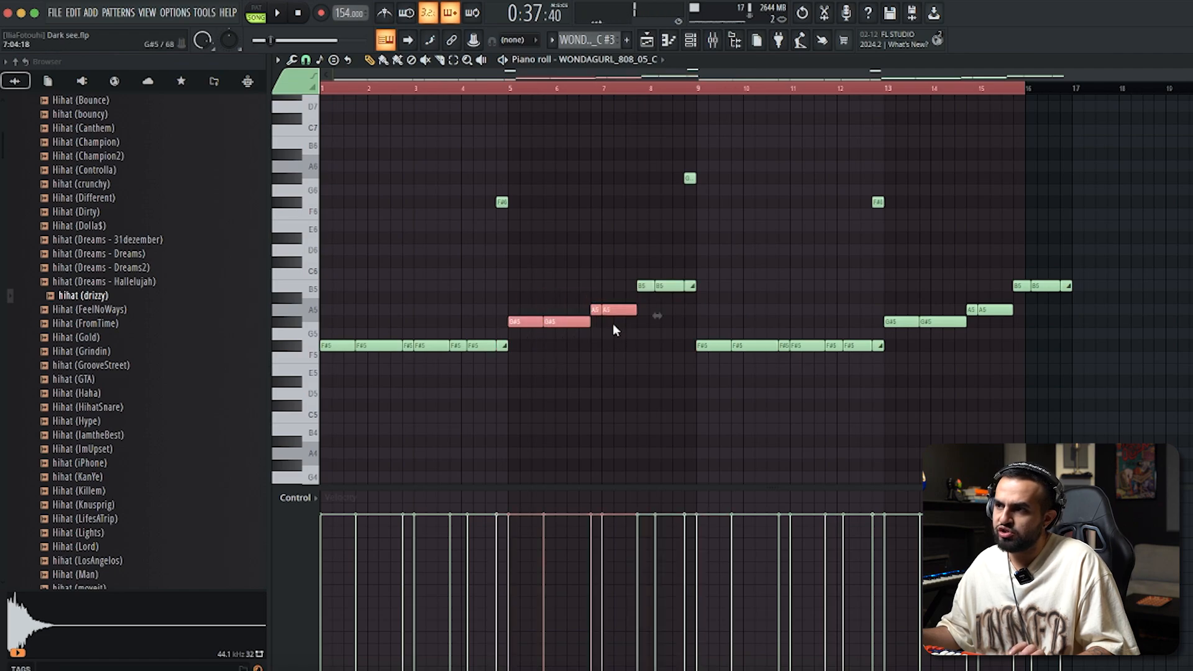
left_click_drag(708, 148, 530, 343)
key("F5")
- Set the playback position to bar 37 and examine the clips on all tracks around the gap before bar 41
scroll(937, 382, "down", 6)
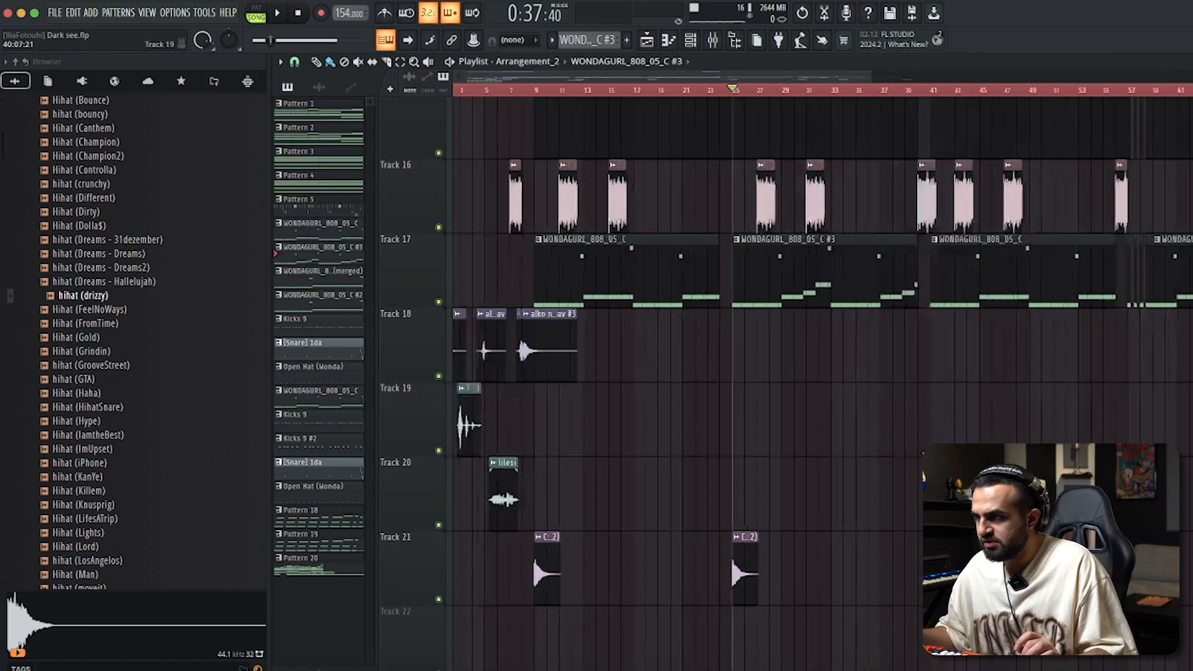
scroll(884, 497, "down", 10)
scroll(885, 498, "up", 8)
scroll(740, 447, "up", 3)
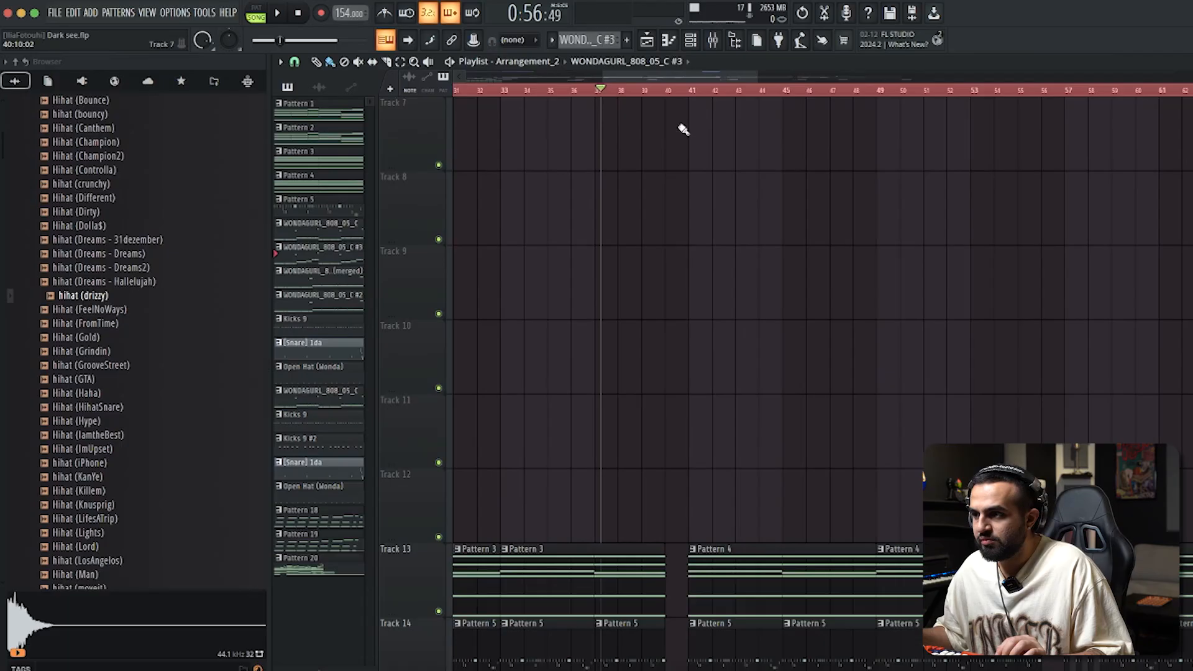
scroll(786, 336, "down", 3)
scroll(687, 343, "down", 4)
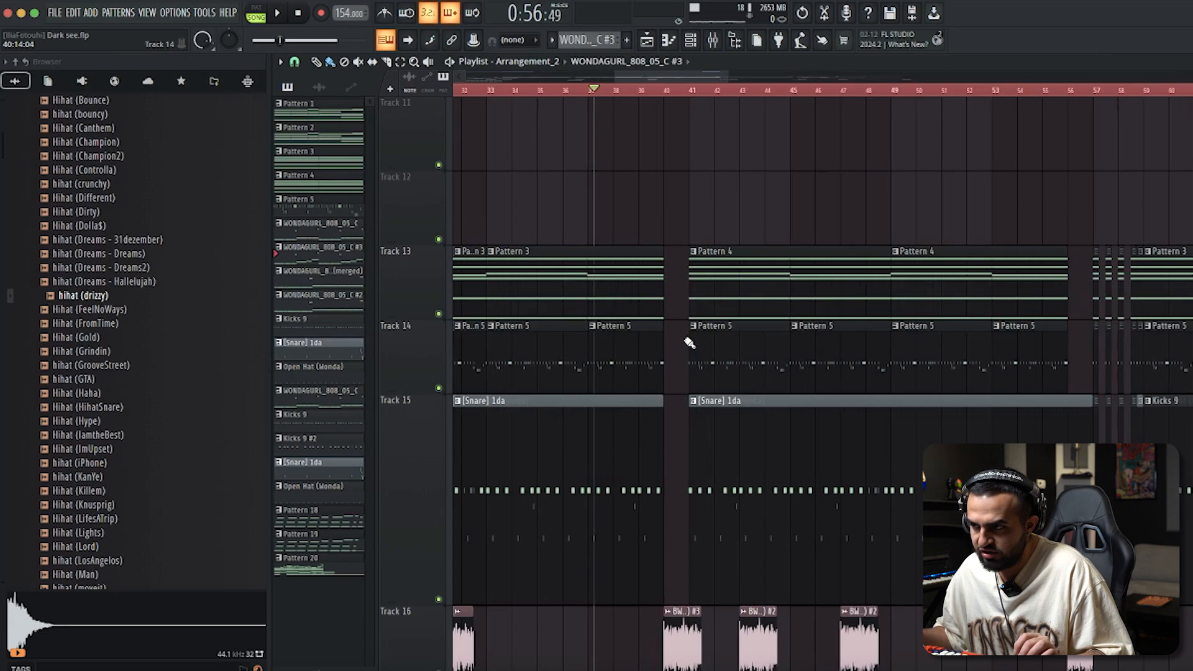
scroll(700, 335, "up", 5)
scroll(667, 397, "down", 5)
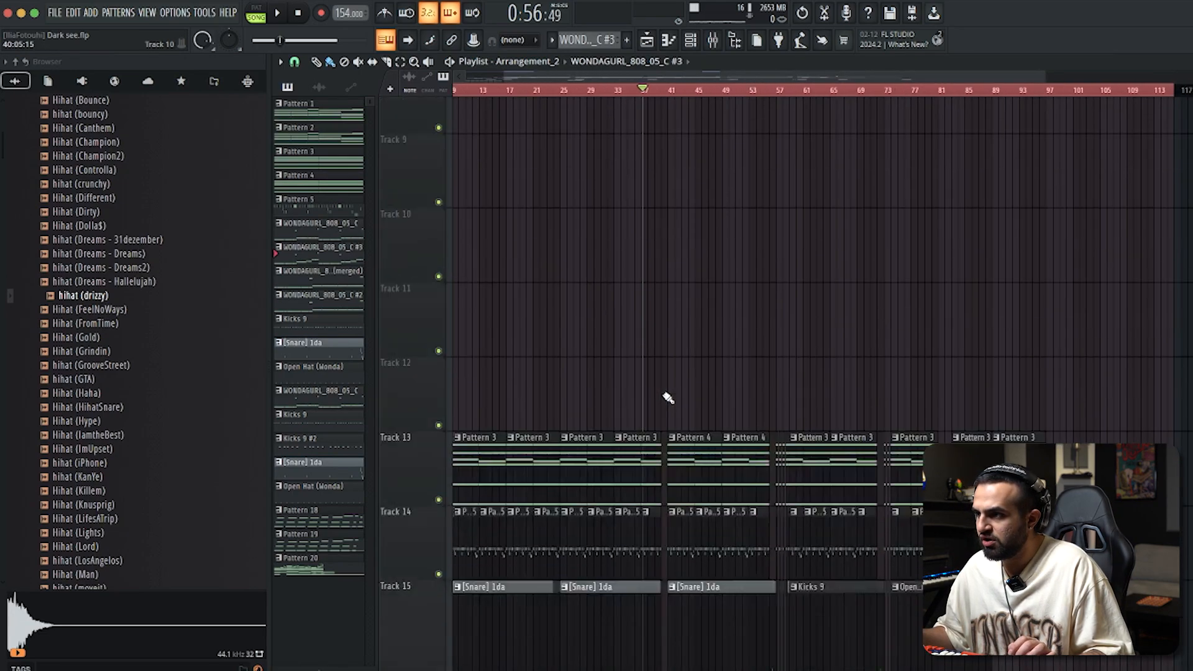
- Play from bar 37 and examine the drop-out at bar 40 leading into the Pattern 4 clip at bar 41
key("space")
scroll(663, 384, "up", 4)
scroll(667, 385, "up", 10)
scroll(667, 385, "down", 12)
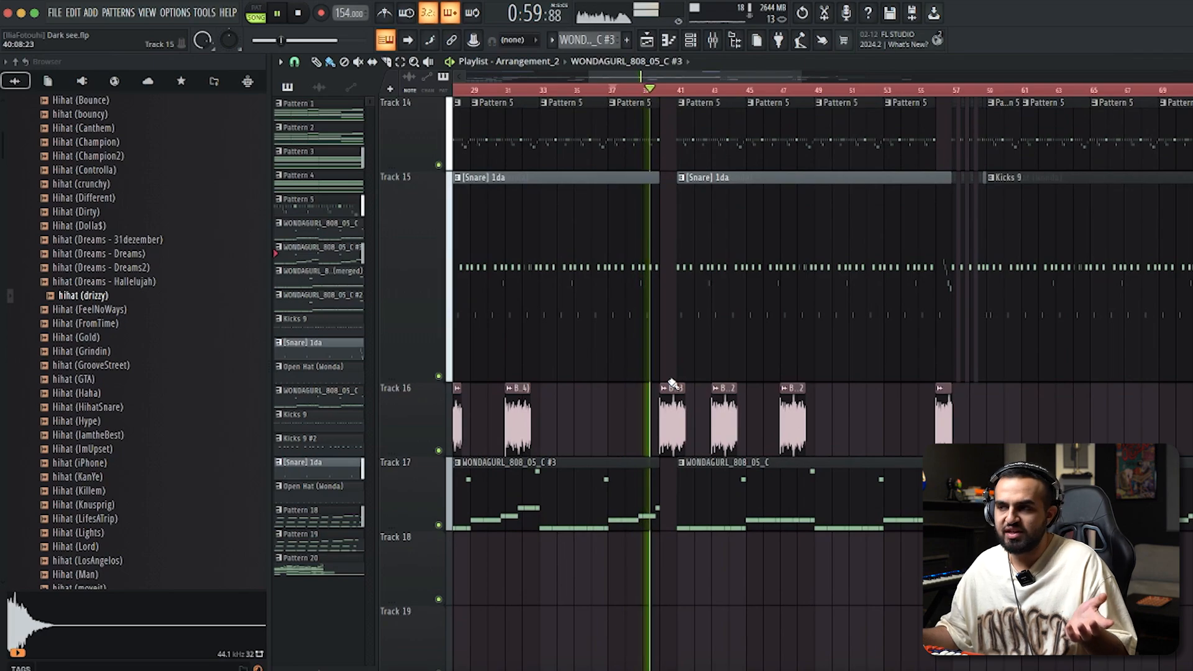
scroll(733, 385, "up", 6)
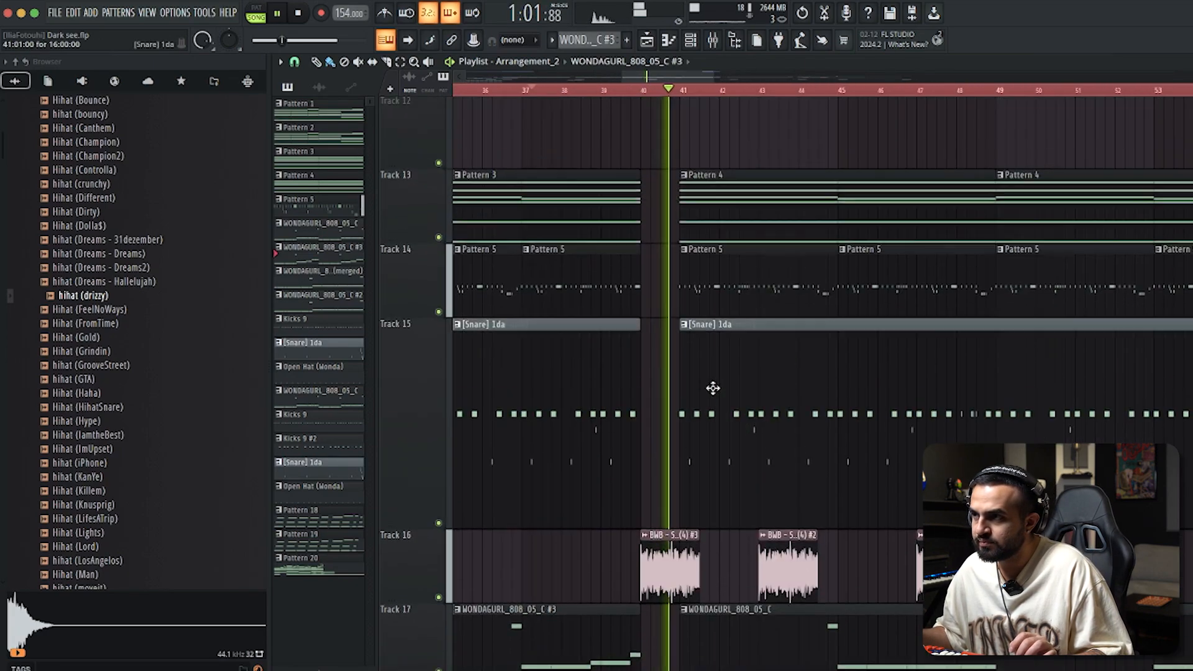
scroll(753, 403, "down", 2)
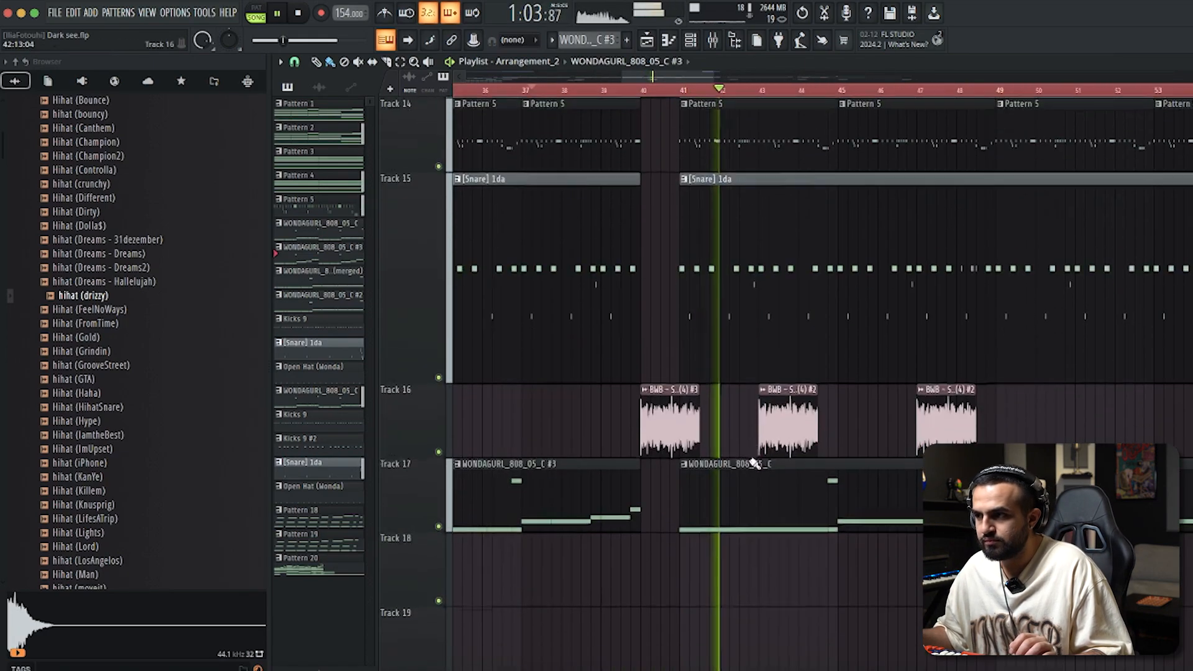
- Open the 808 clip at bar 41 on Track 17 in the piano roll, review its notes, and stop playback in the playlist
double_click(753, 460)
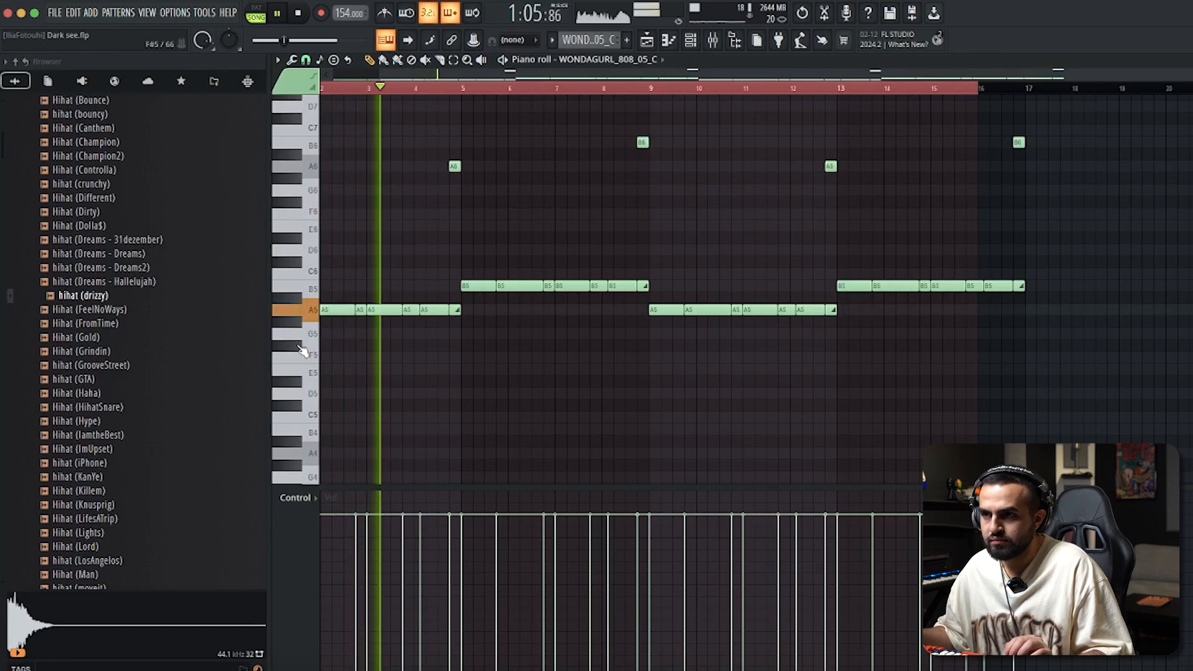
scroll(561, 375, "left", 2)
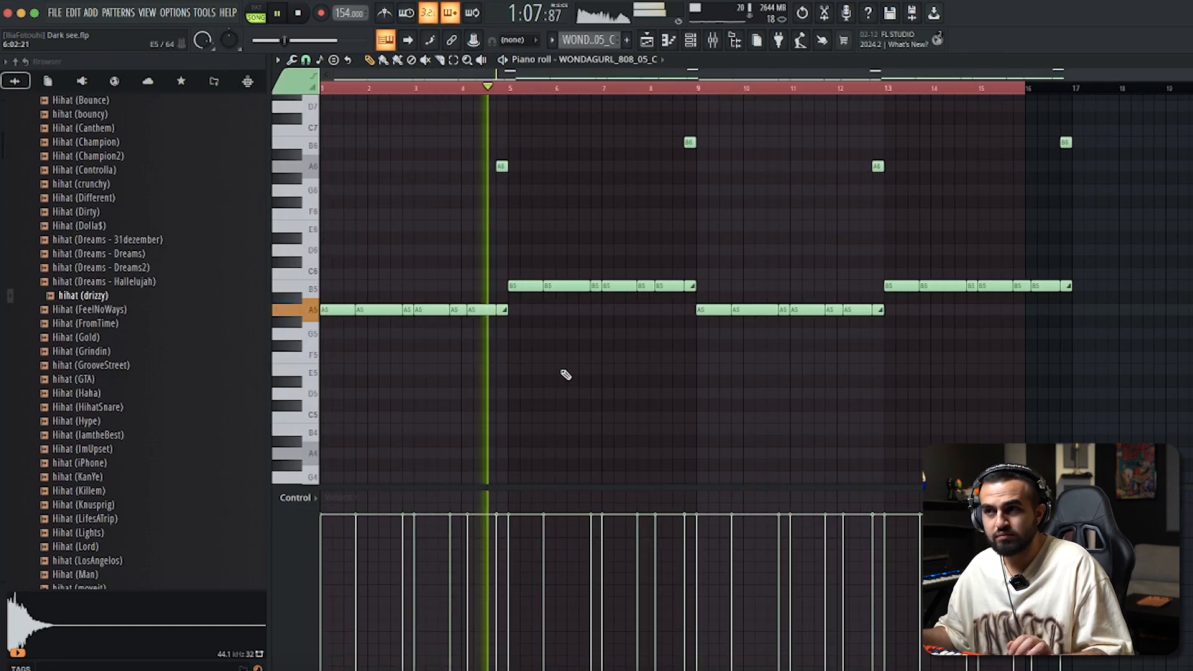
key("F5")
key("space")
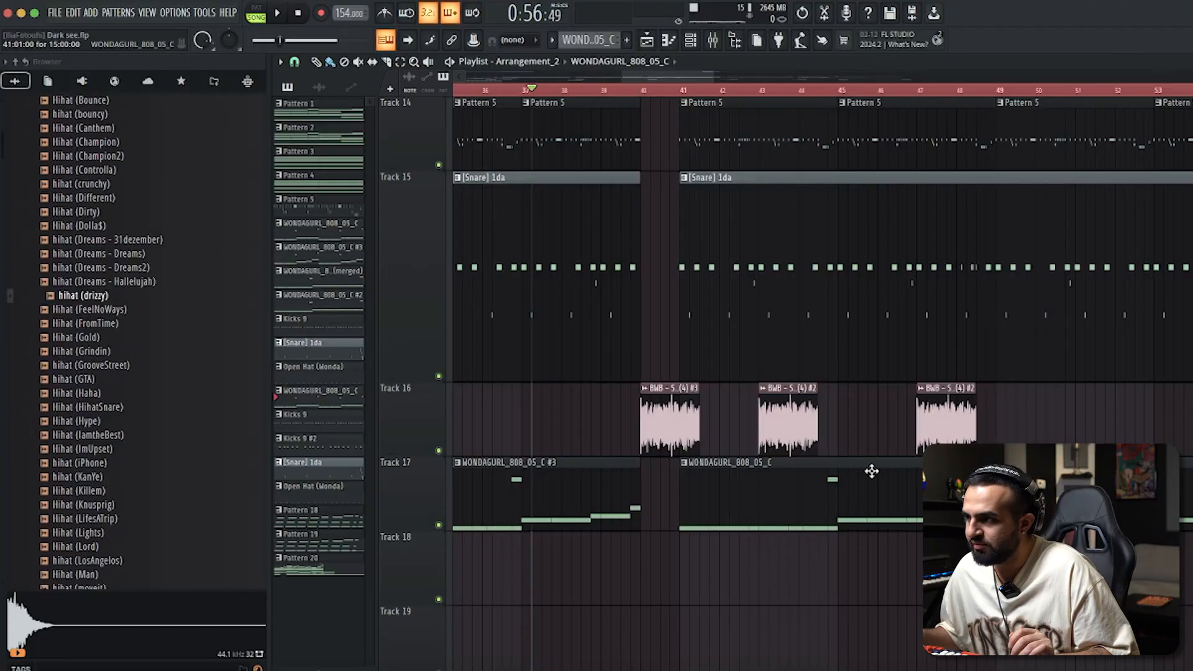
- Review the arrangement around bar 41, from the melody tracks down to the drum clips on Track 15
left_click_drag(913, 192, 713, 207)
scroll(719, 261, "up", 10)
scroll(722, 277, "down", 10)
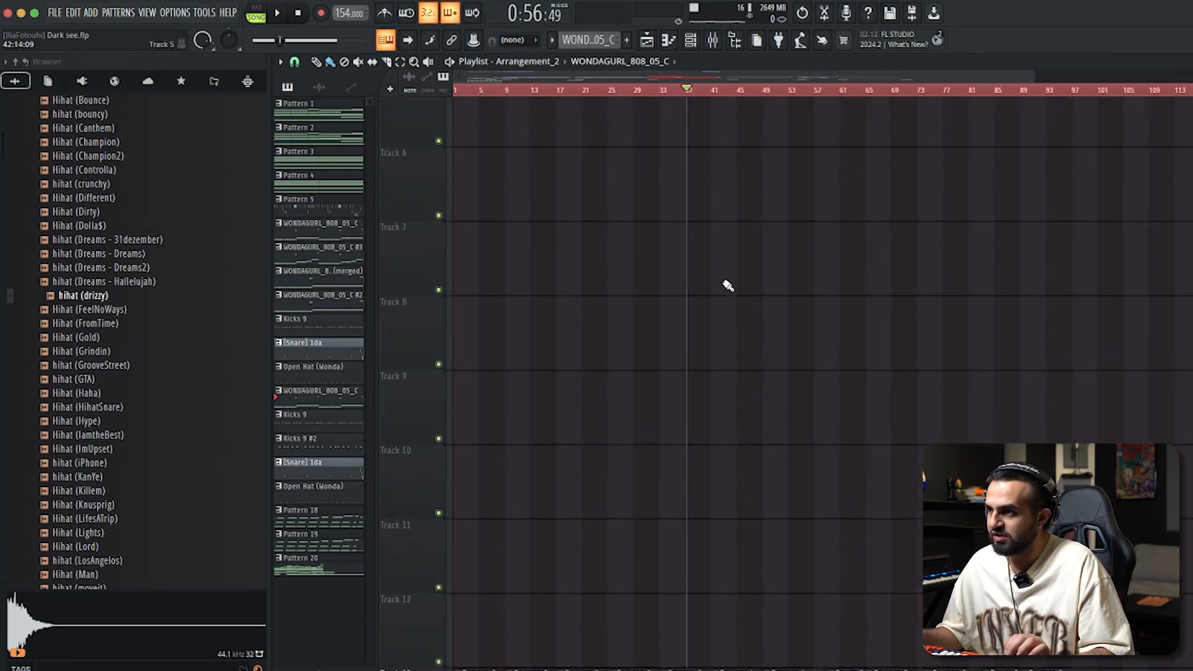
scroll(723, 283, "down", 7)
scroll(720, 279, "up", 8)
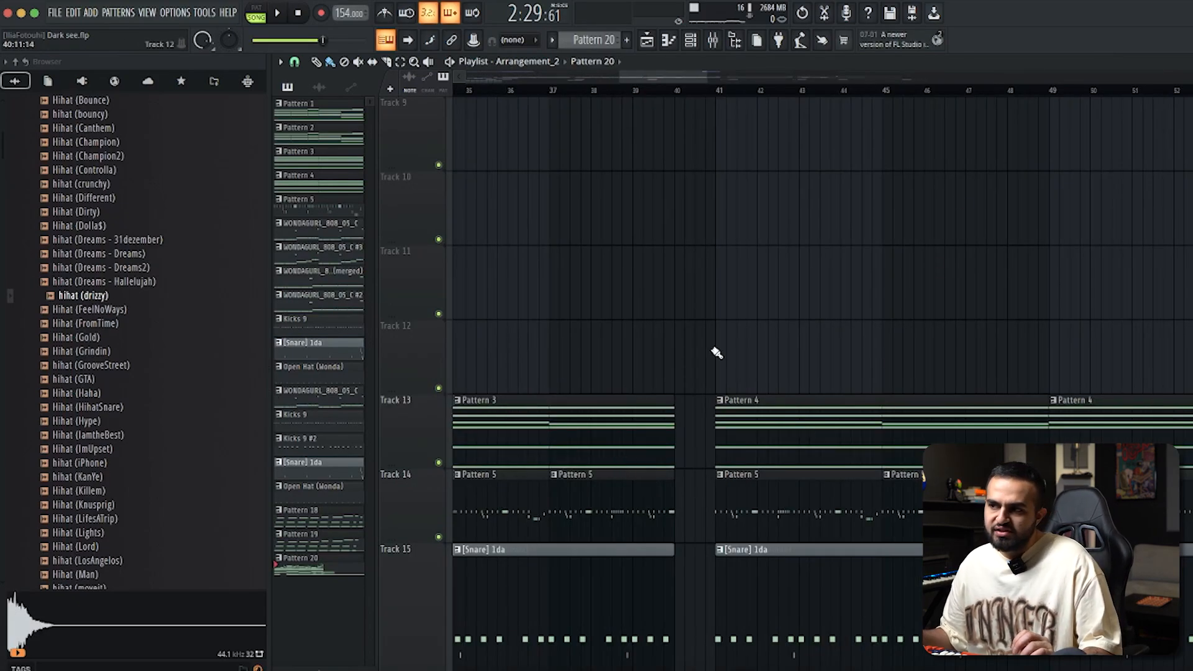
scroll(694, 357, "down", 7)
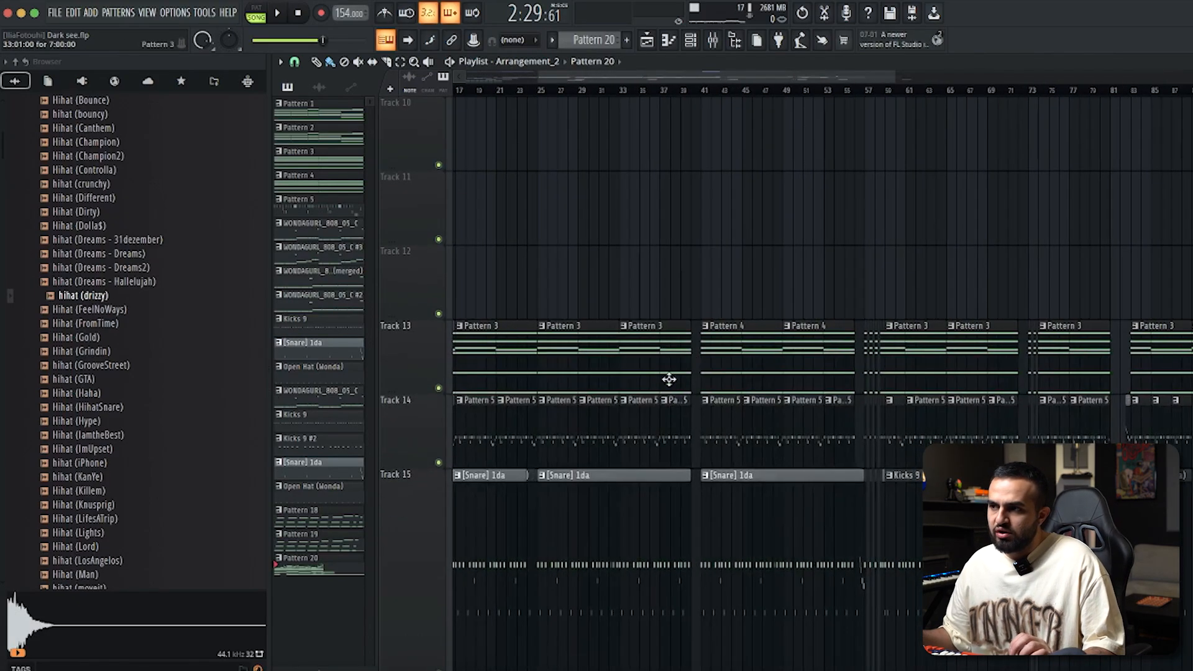
- Examine the section starting at bar 41 during playback, covering the Pattern 4 chords, drums, Track 16 effects and 808
scroll(668, 385, "up", 4)
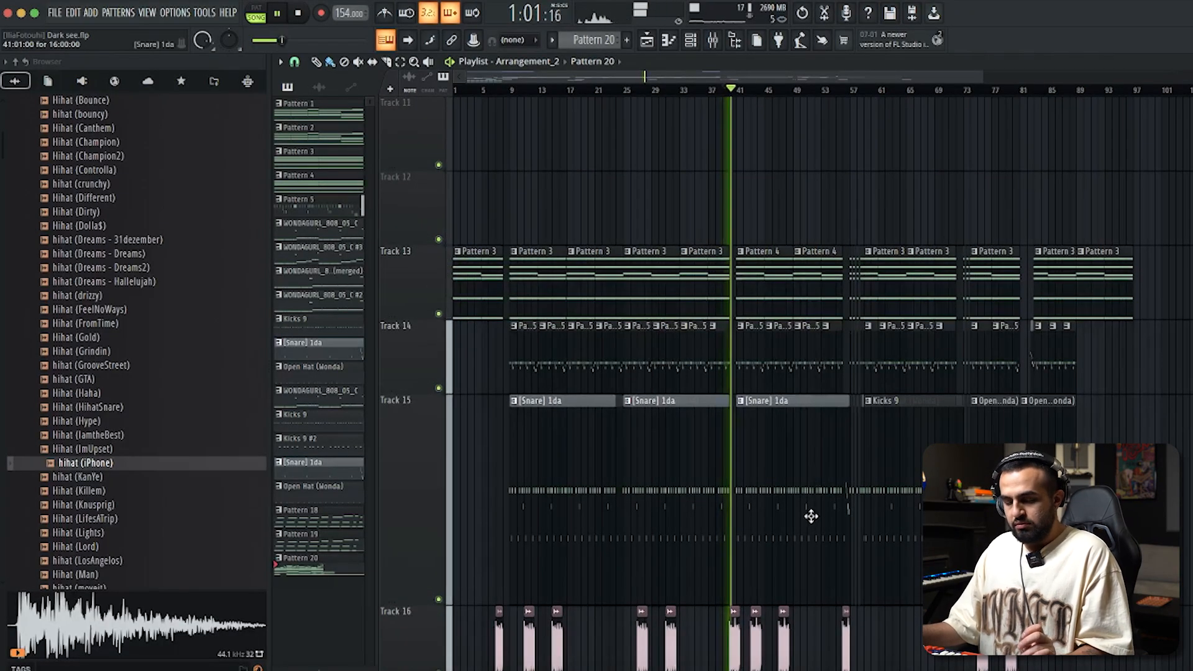
scroll(810, 516, "up", 5)
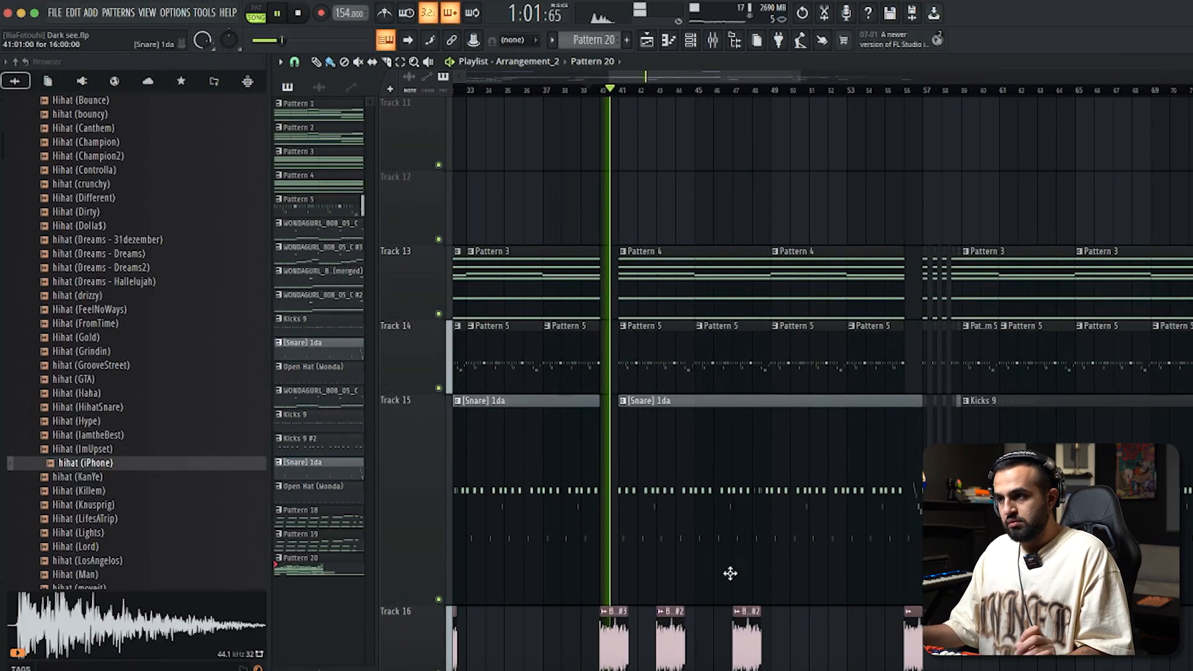
scroll(758, 572, "down", 3)
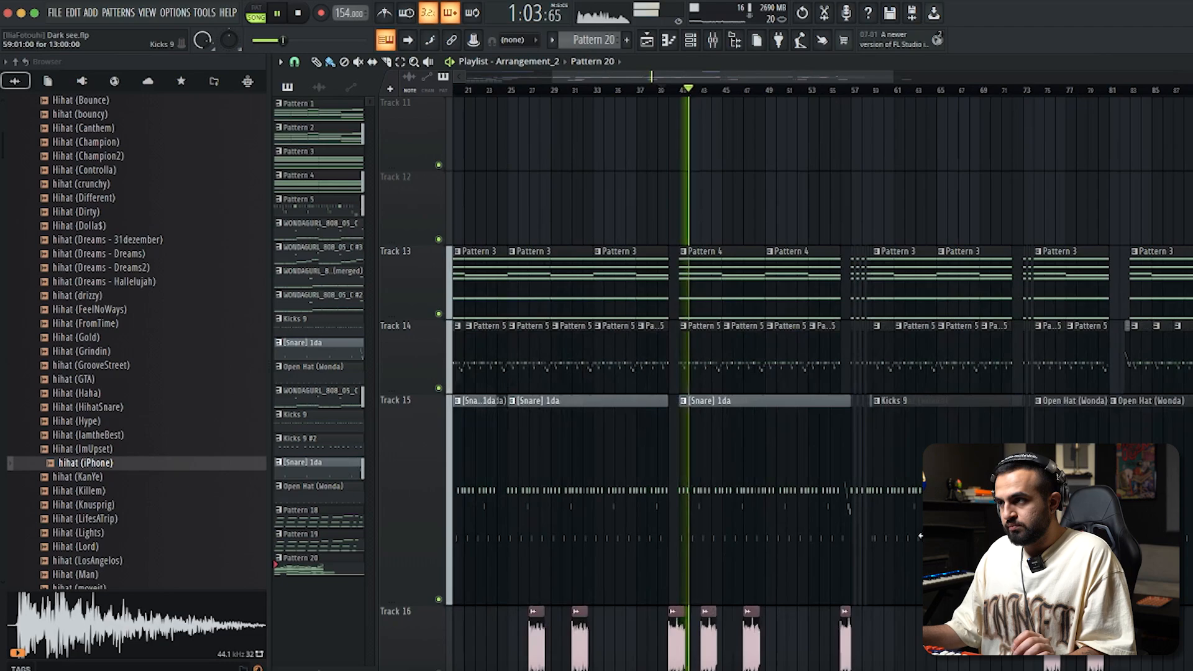
scroll(776, 571, "down", 3)
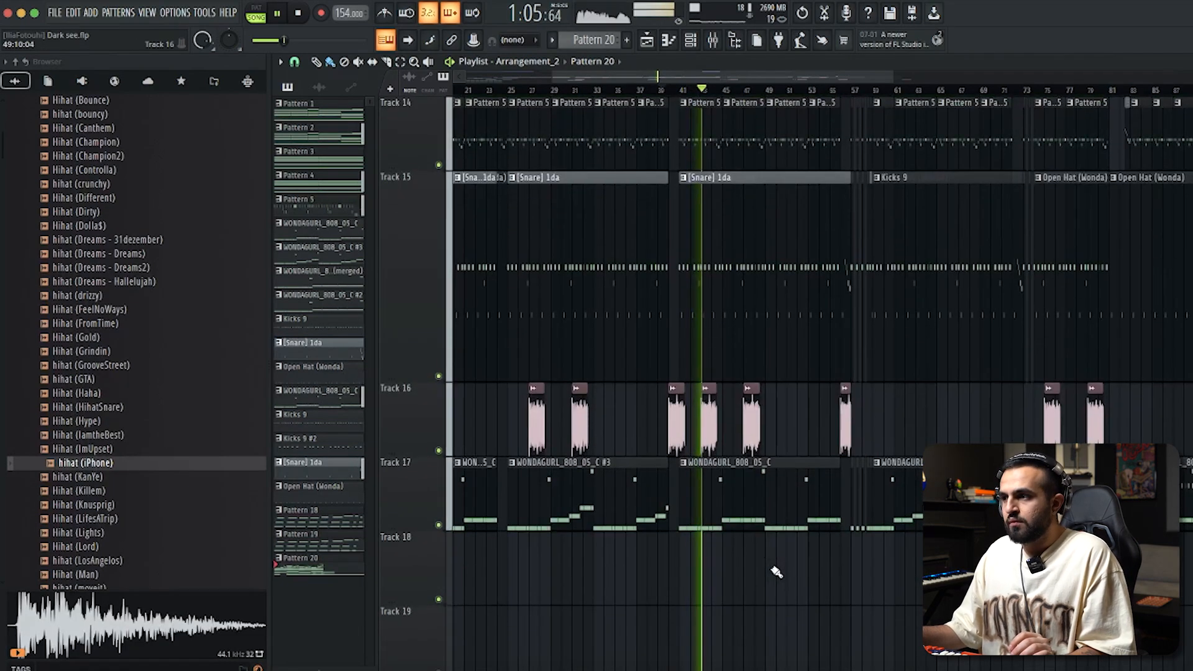
scroll(773, 573, "up", 5)
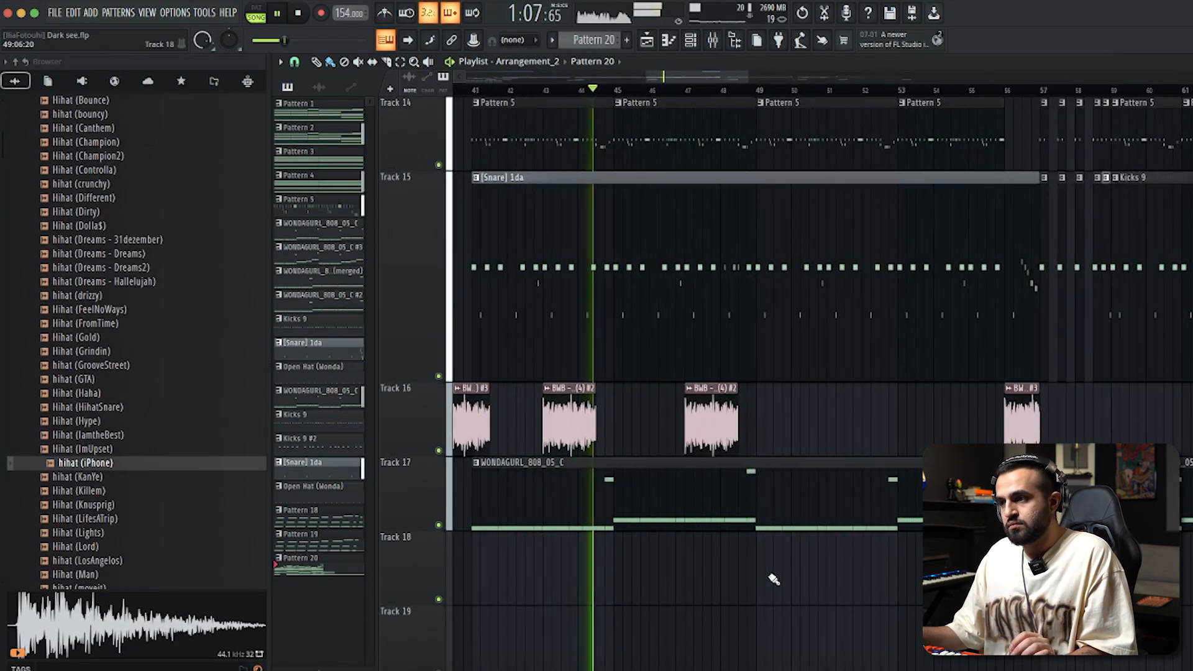
scroll(772, 578, "up", 2)
scroll(771, 580, "down", 1)
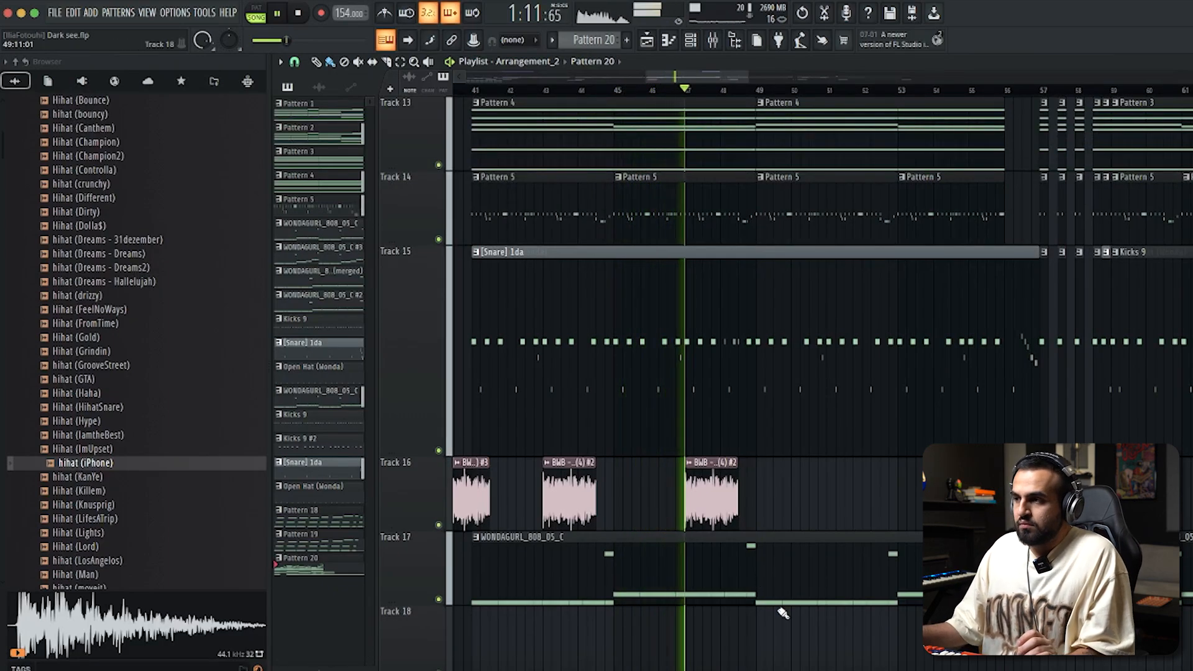
- Follow playback from bar 49 and examine the drum fill and Track 16 effect leading into bar 57
scroll(781, 610, "down", 2)
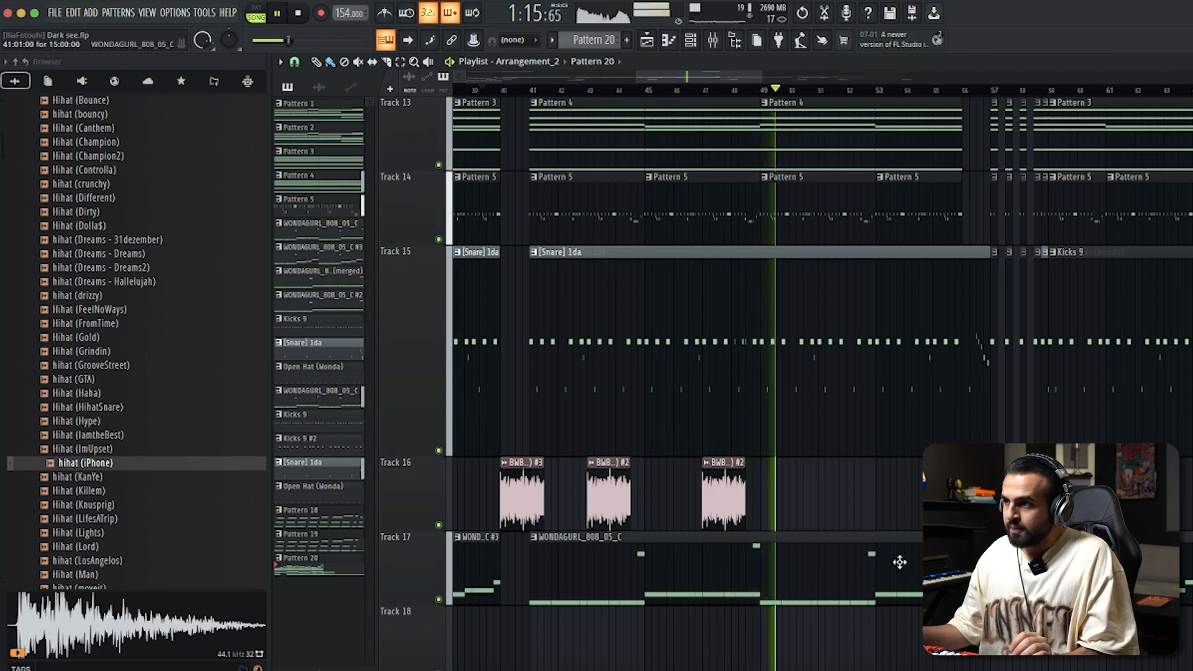
scroll(899, 562, "down", 3)
scroll(930, 562, "up", 3)
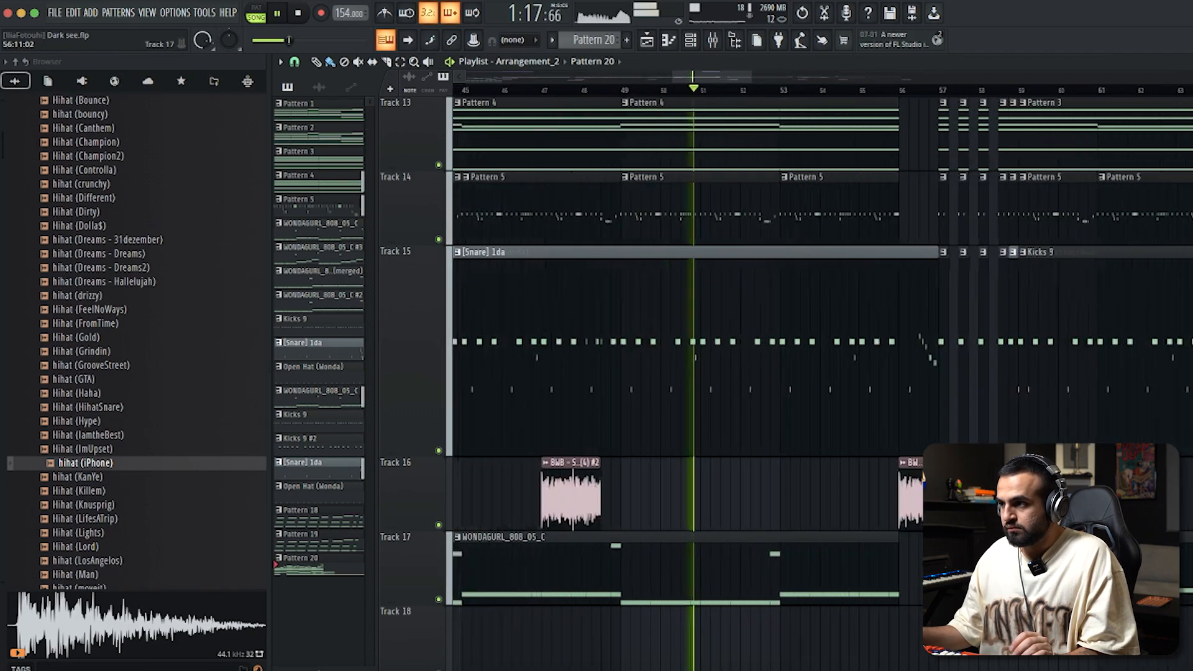
scroll(860, 559, "down", 3)
scroll(861, 559, "up", 4)
scroll(860, 558, "down", 5)
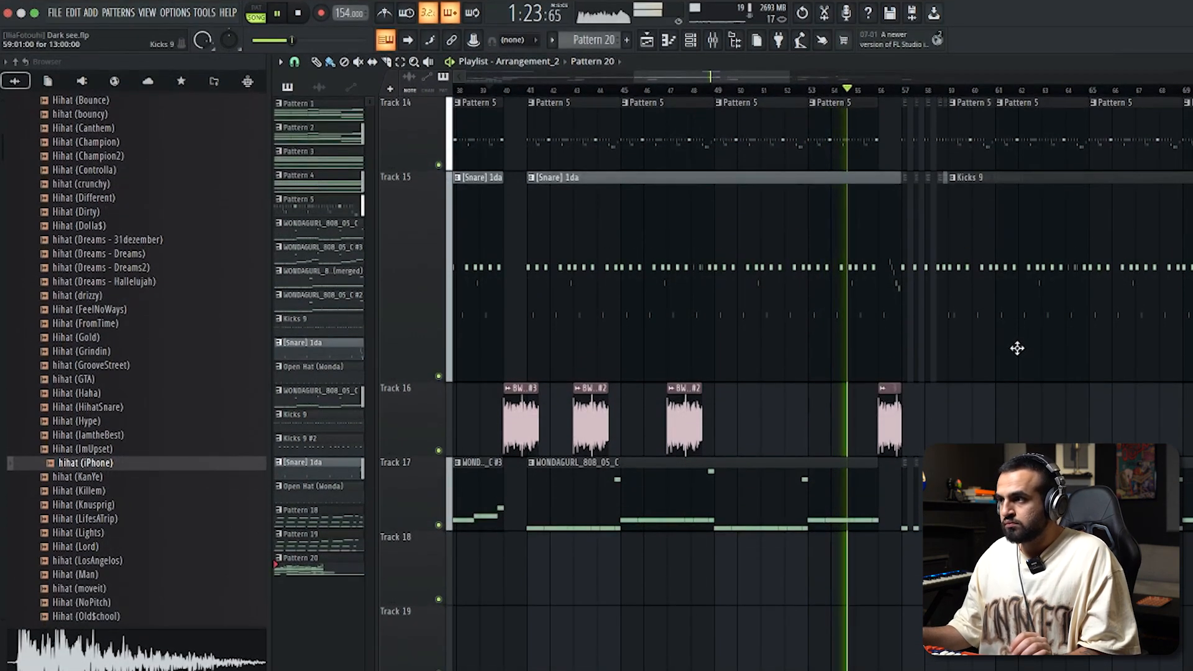
scroll(1022, 410, "up", 1)
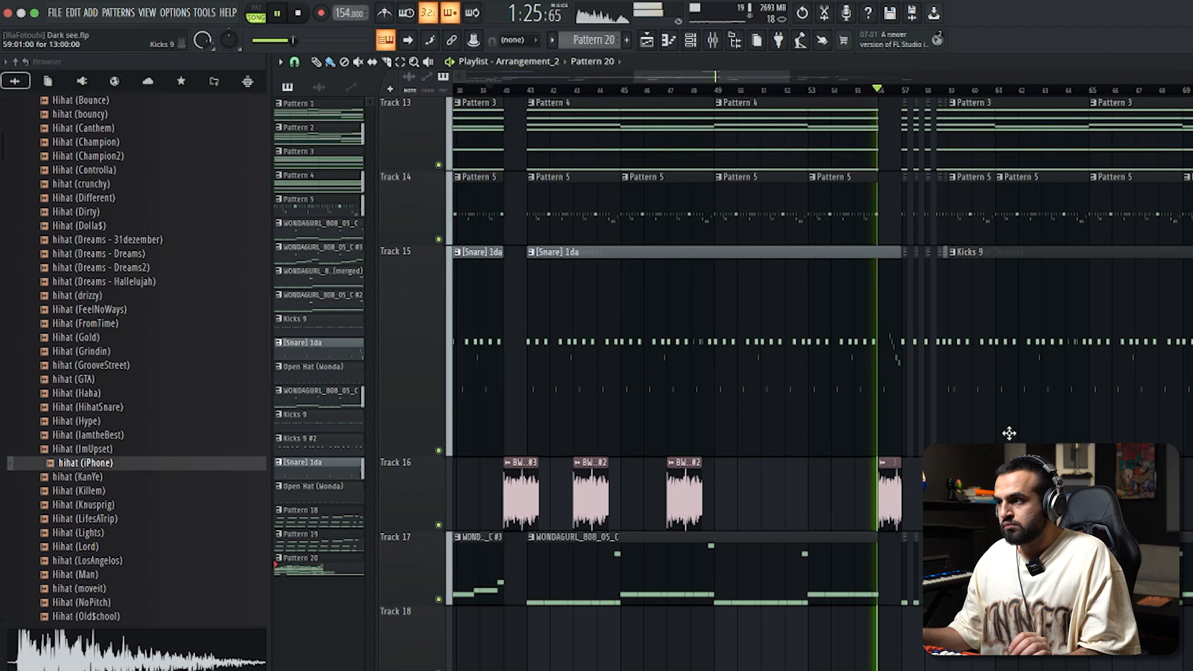
- Stop playback, set the position to bar 57, and play the chopped clips leading into bar 59 across Tracks 13 to 17
key("space")
scroll(830, 399, "up", 5)
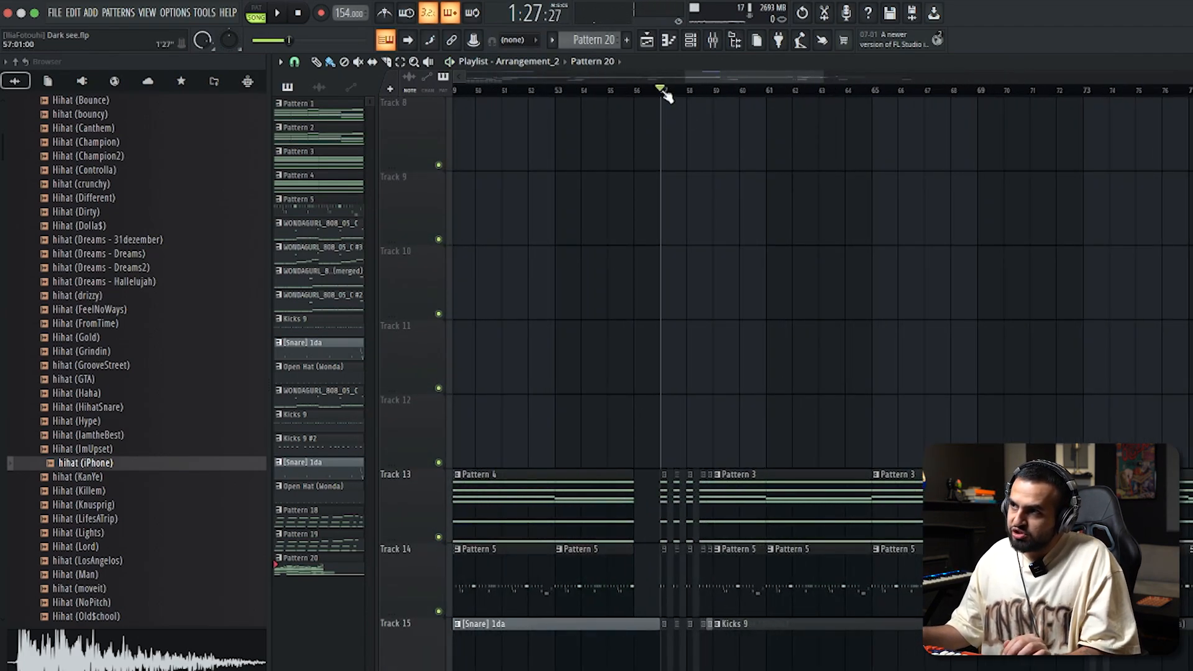
key("space")
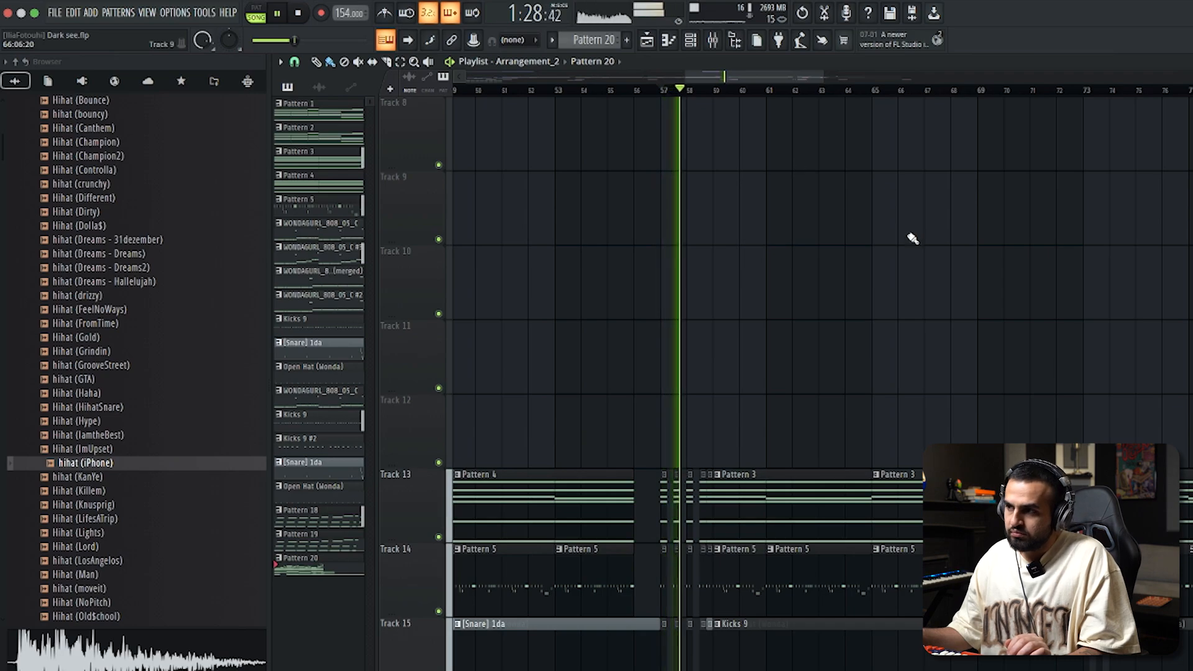
scroll(908, 254, "down", 5)
scroll(908, 255, "up", 1)
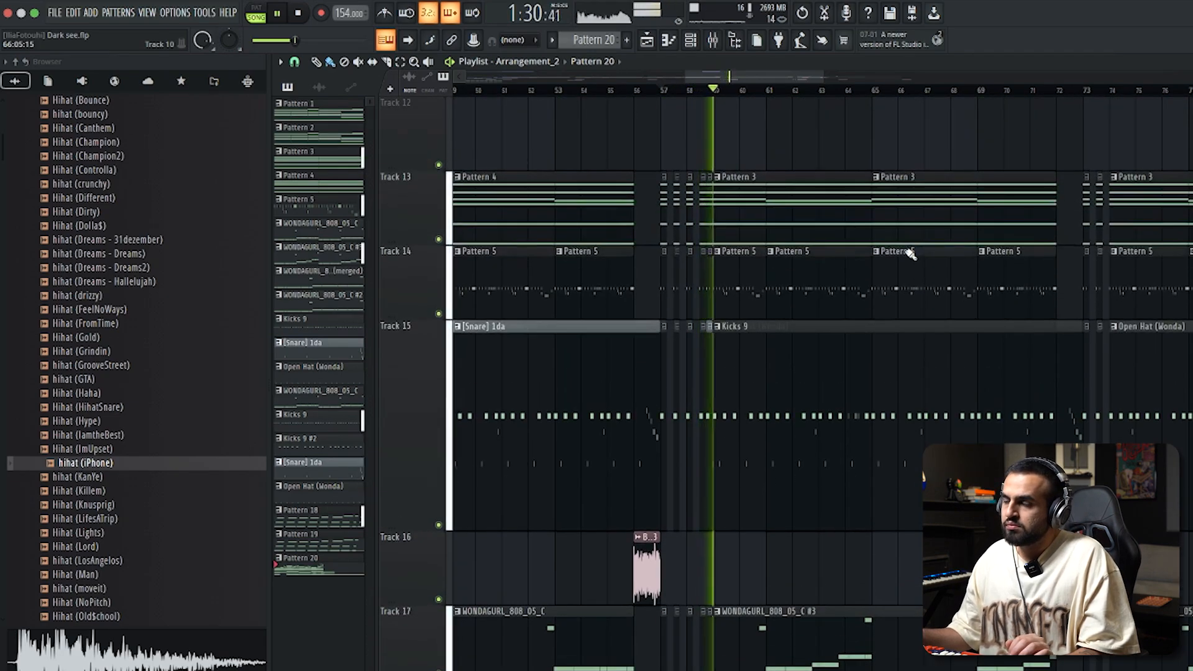
scroll(909, 258, "down", 4)
scroll(1109, 279, "up", 3)
scroll(913, 284, "down", 2)
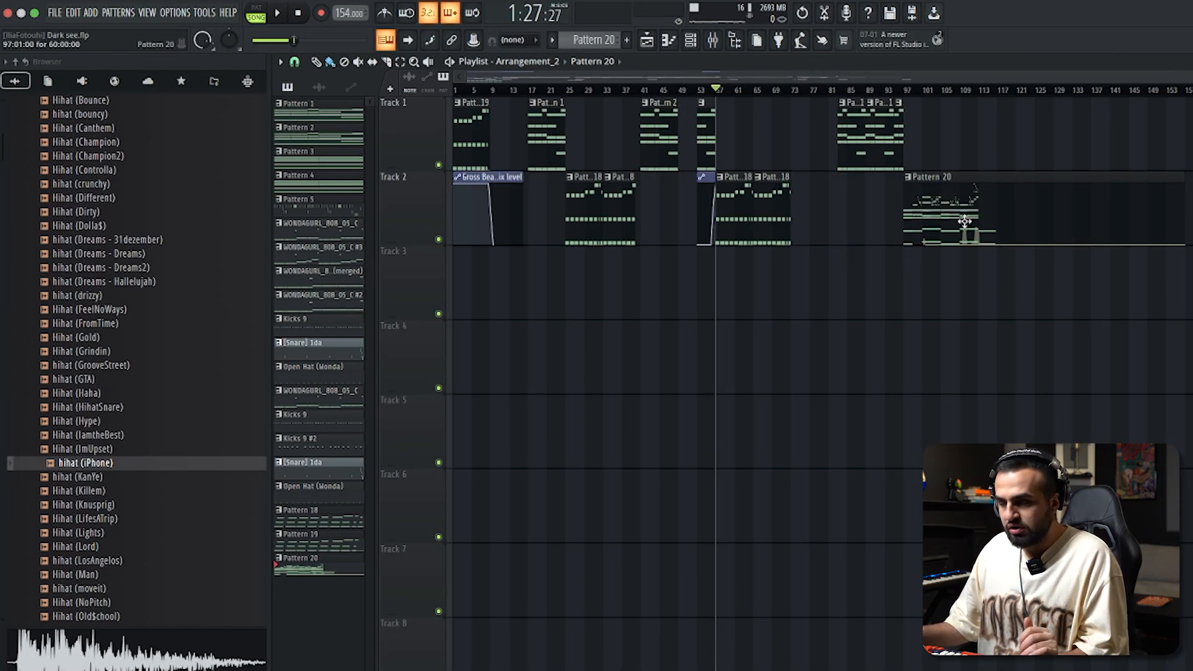
- Solo Track 2 to play the Pattern 20 outro clip from bar 97, and open the channel rack
scroll(964, 221, "up", 3, "ctrl")
right_click(438, 239)
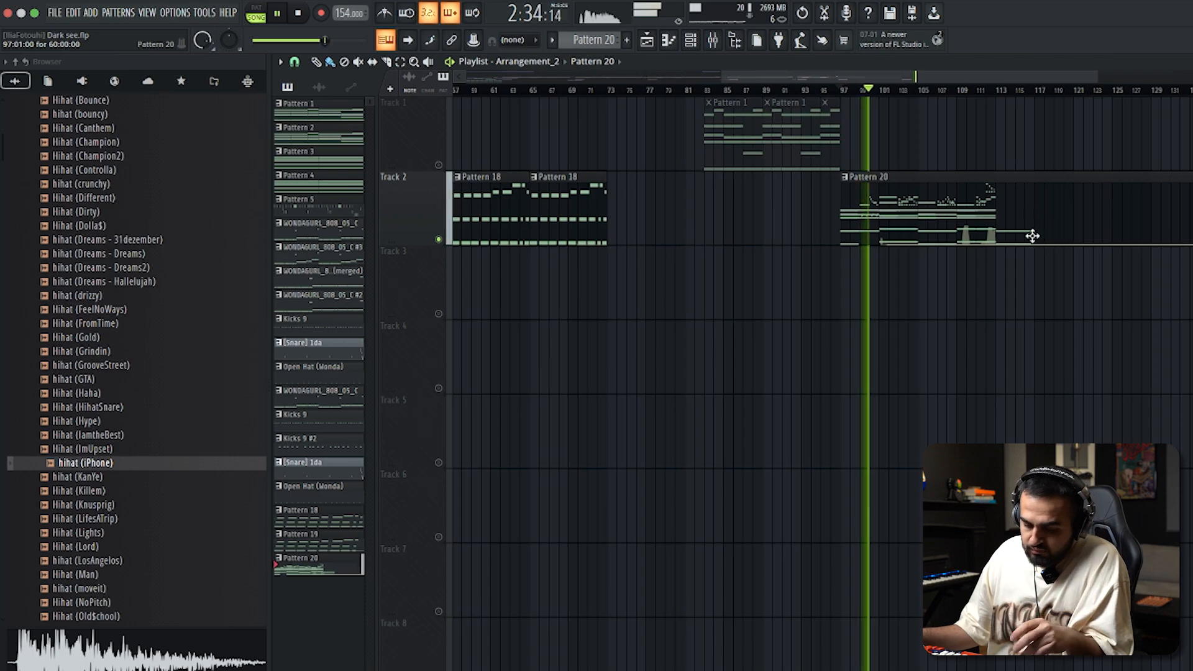
scroll(1032, 236, "up", 5, "ctrl")
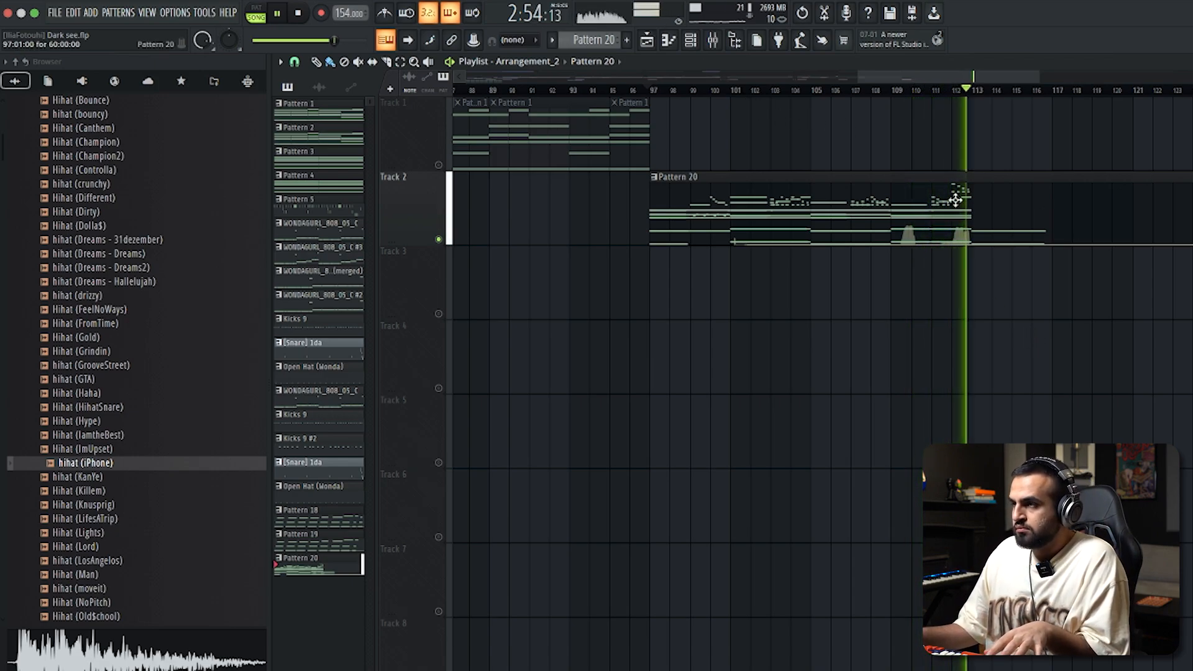
left_click(690, 41)
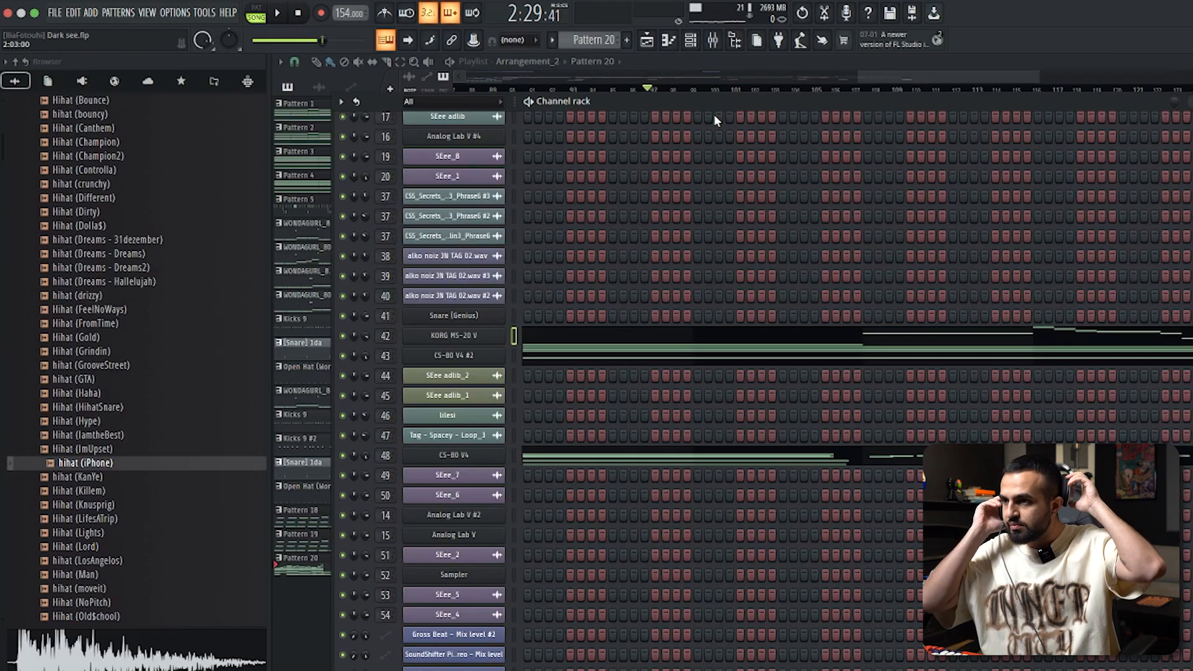
- View the CS-80 V4 #2 synth with its Deep Modulator preset and open its Pattern 20 chords in the piano roll
left_click(473, 358)
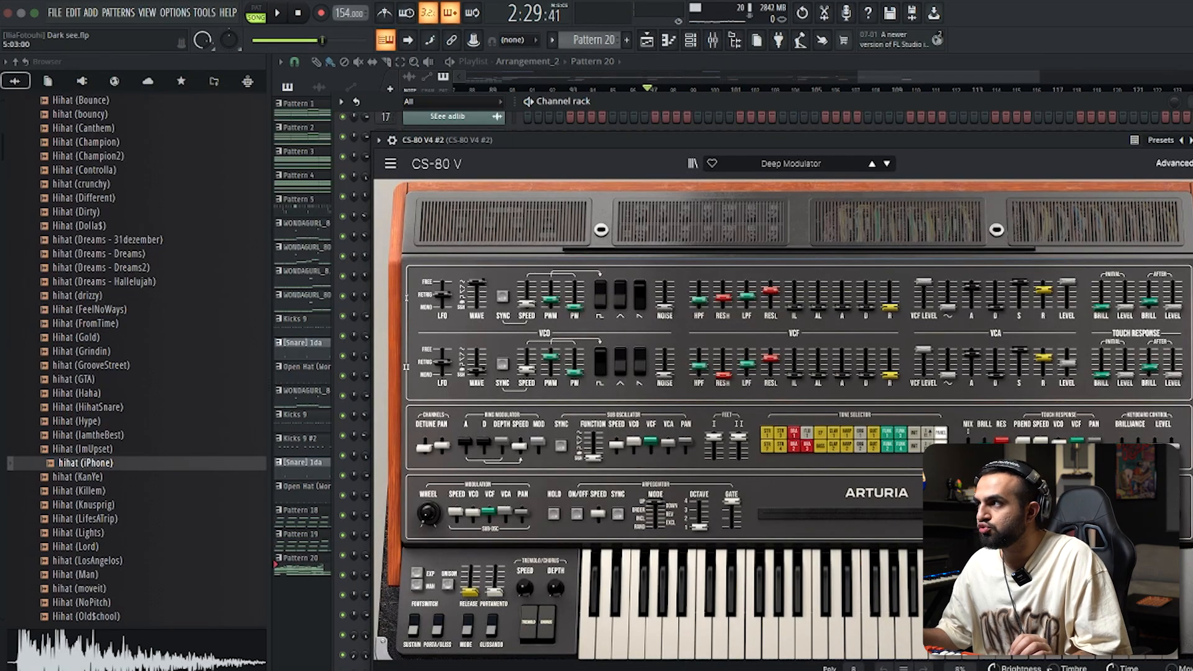
left_click(1192, 140)
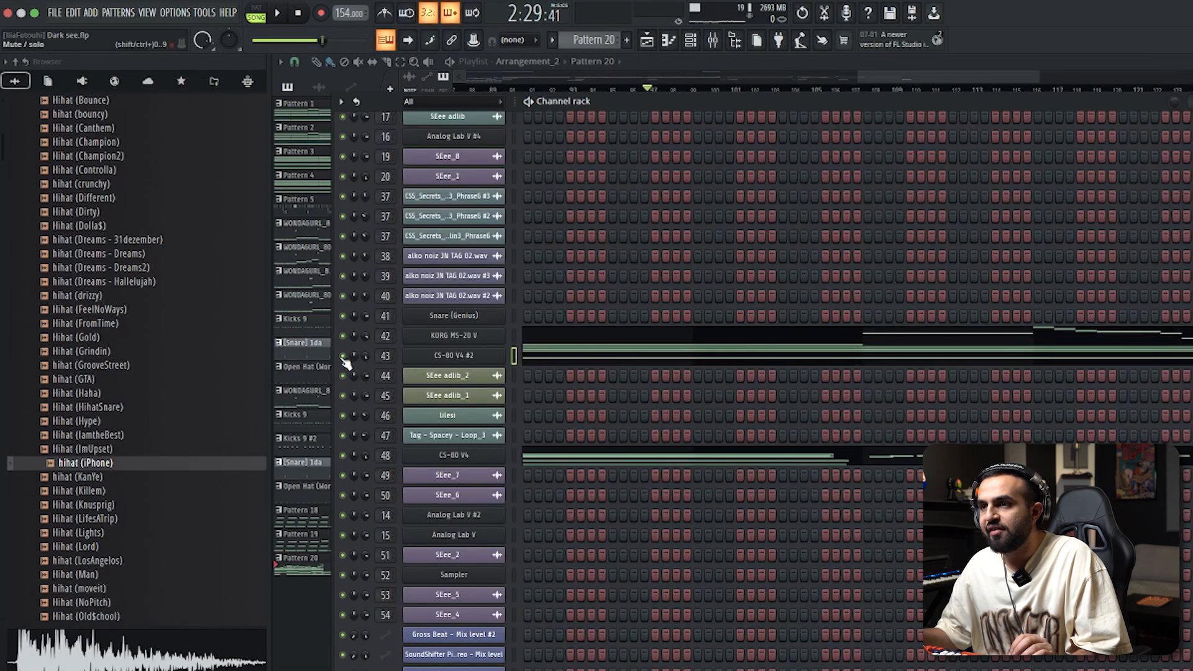
left_click(675, 358)
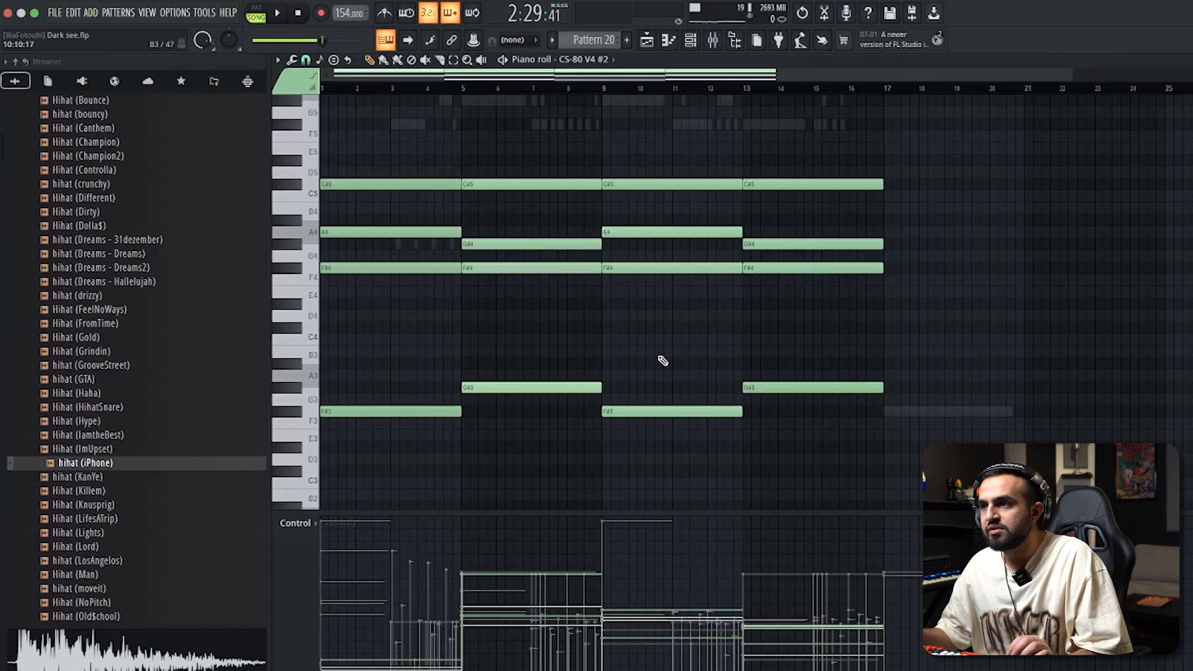
- Open the CS-80 V4 piano roll and follow its Pattern 20 chords and melody during playback through bar 12
left_click(698, 40)
left_click(575, 448)
key("space")
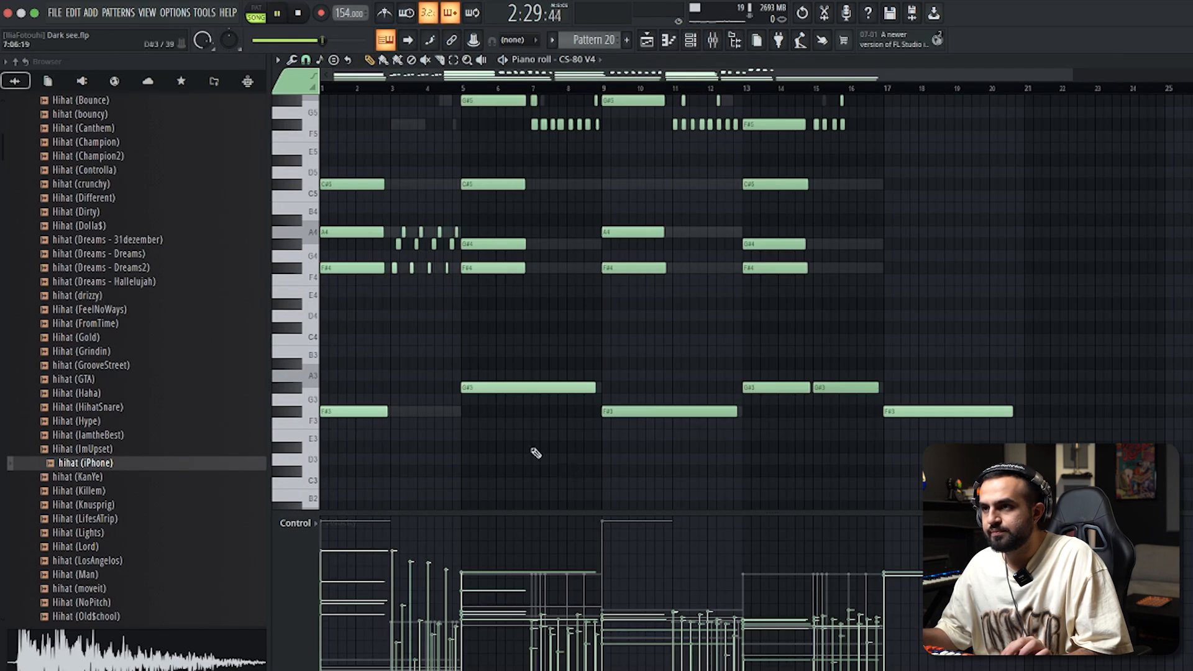
scroll(357, 431, "down", 5)
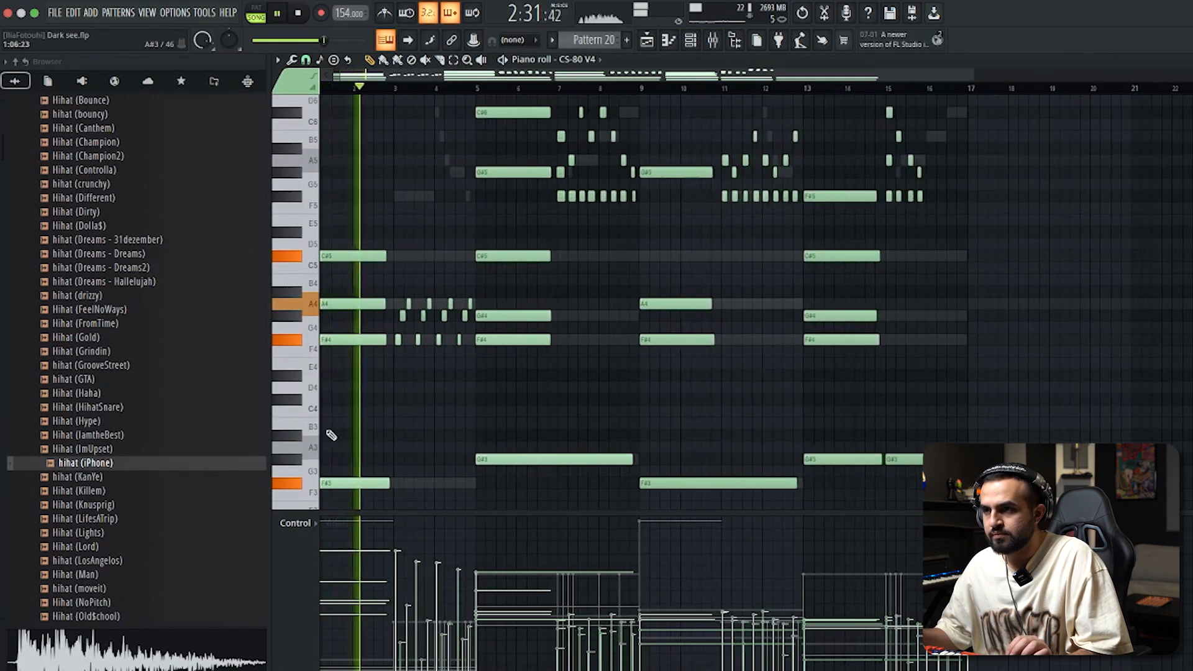
scroll(328, 432, "down", 2)
scroll(326, 429, "down", 1)
scroll(329, 433, "up", 1)
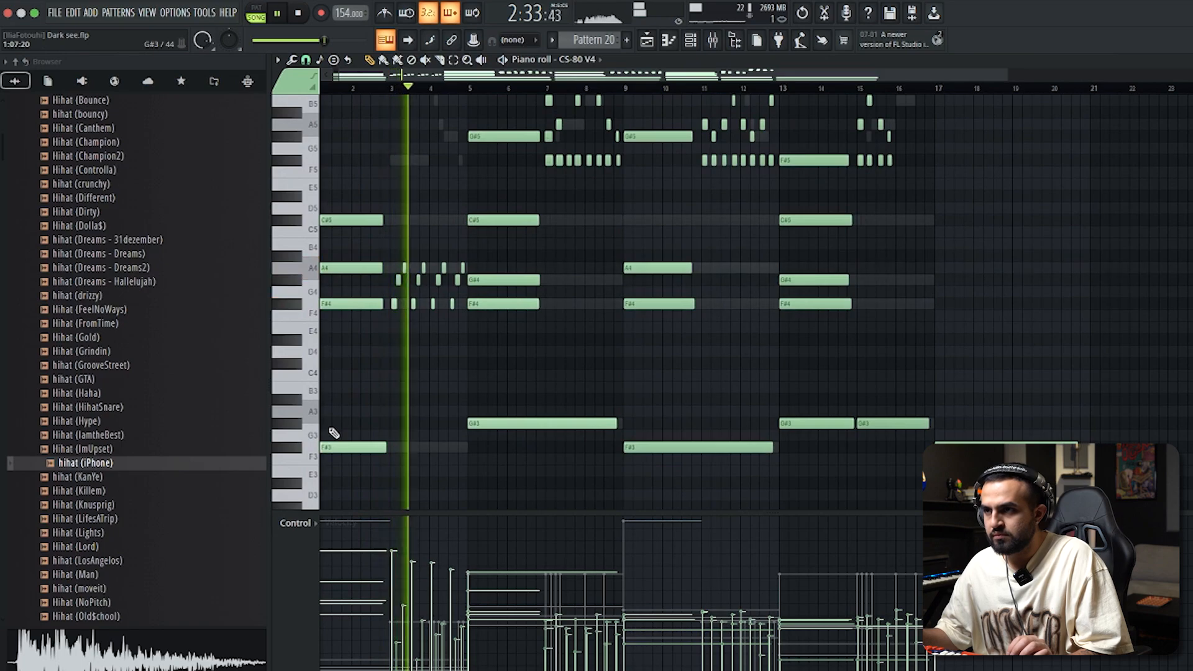
scroll(442, 421, "up", 3)
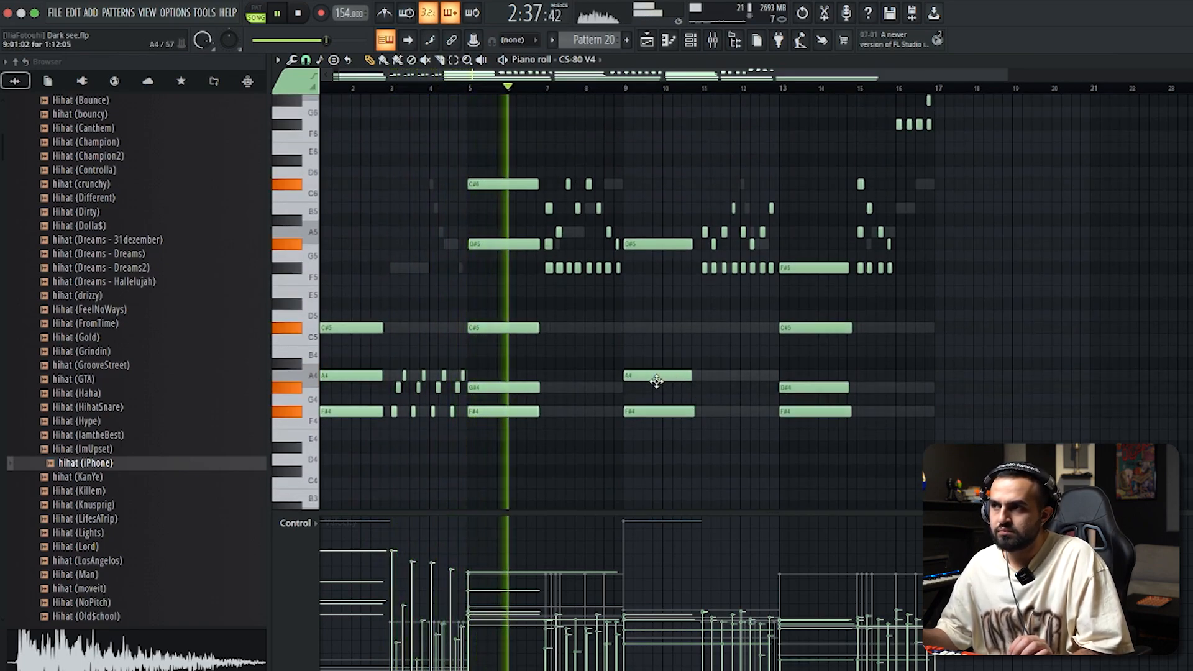
scroll(540, 391, "up", 3)
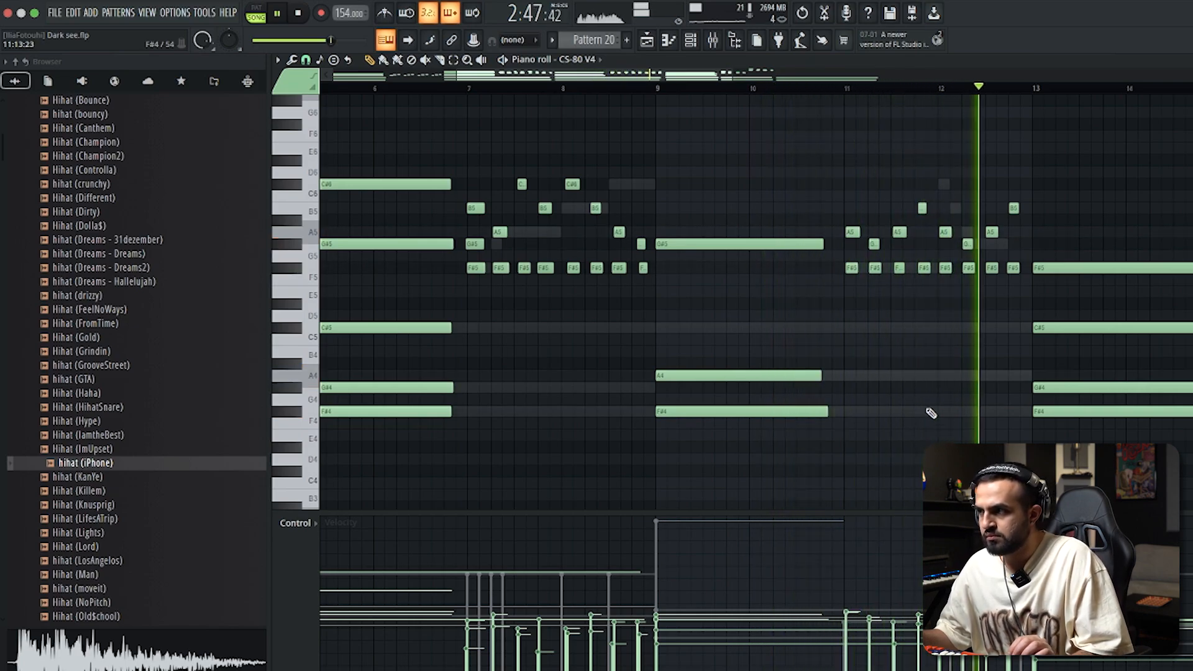
- Follow the CS-80 V4 high notes at bar 16 and the sustained bass from bar 17, and stop playback
scroll(931, 413, "down", 4)
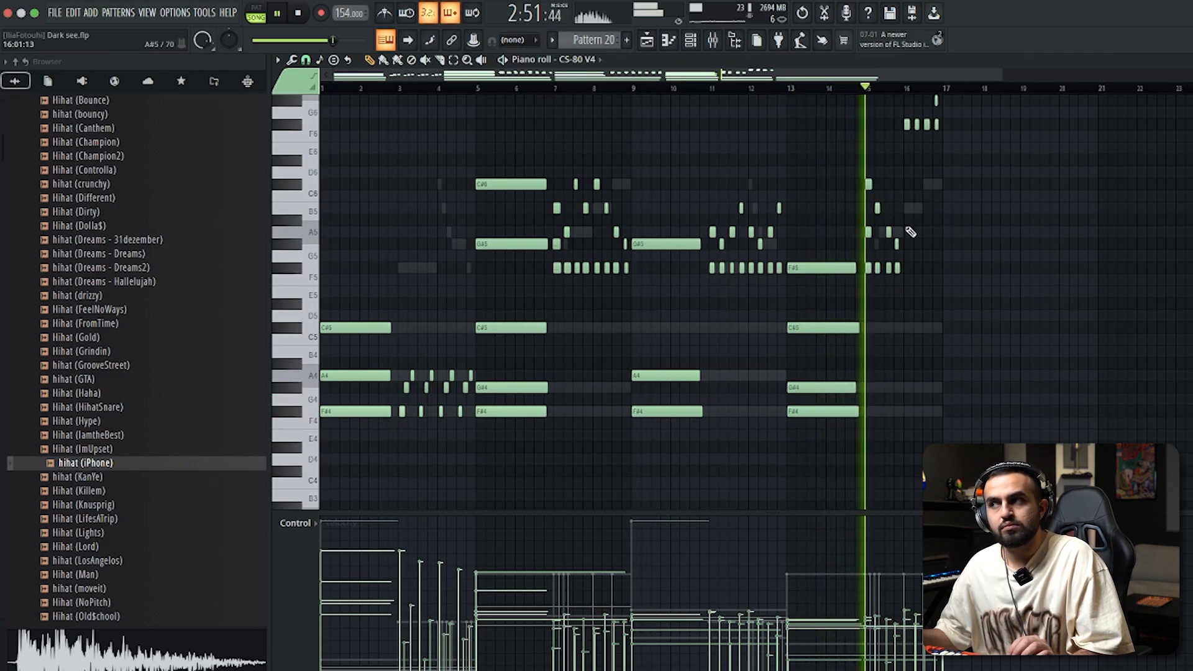
scroll(931, 230, "up", 5)
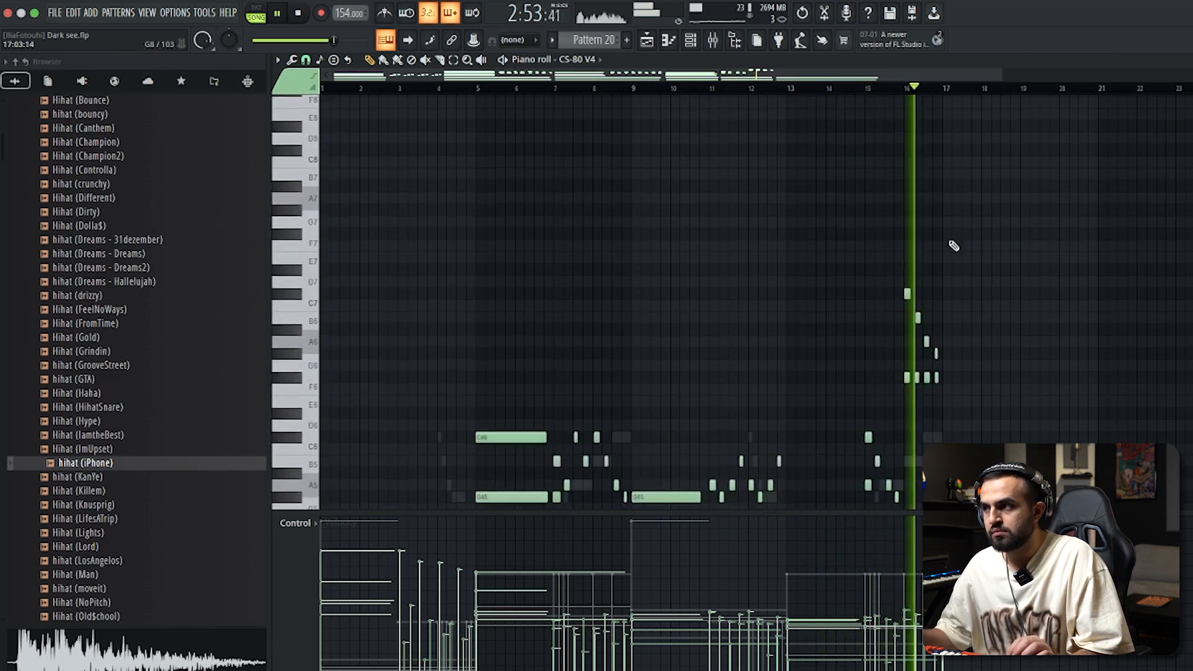
scroll(953, 246, "down", 3)
scroll(1057, 329, "down", 9)
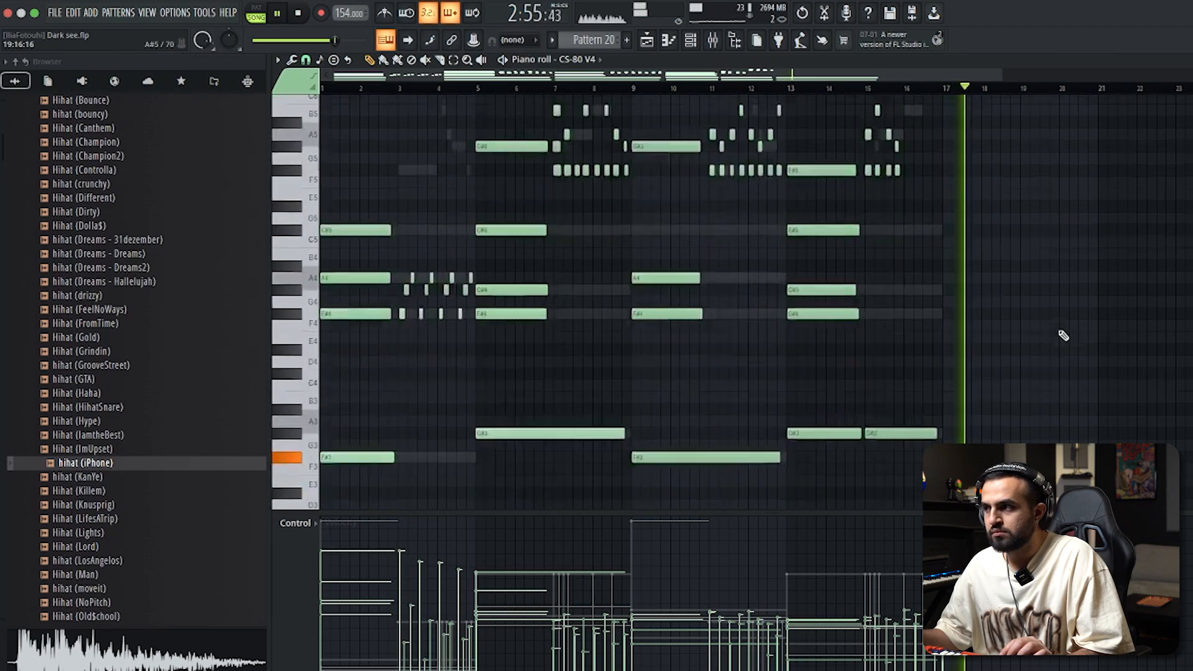
scroll(1056, 330, "up", 2)
scroll(931, 317, "down", 1)
scroll(808, 306, "up", 4)
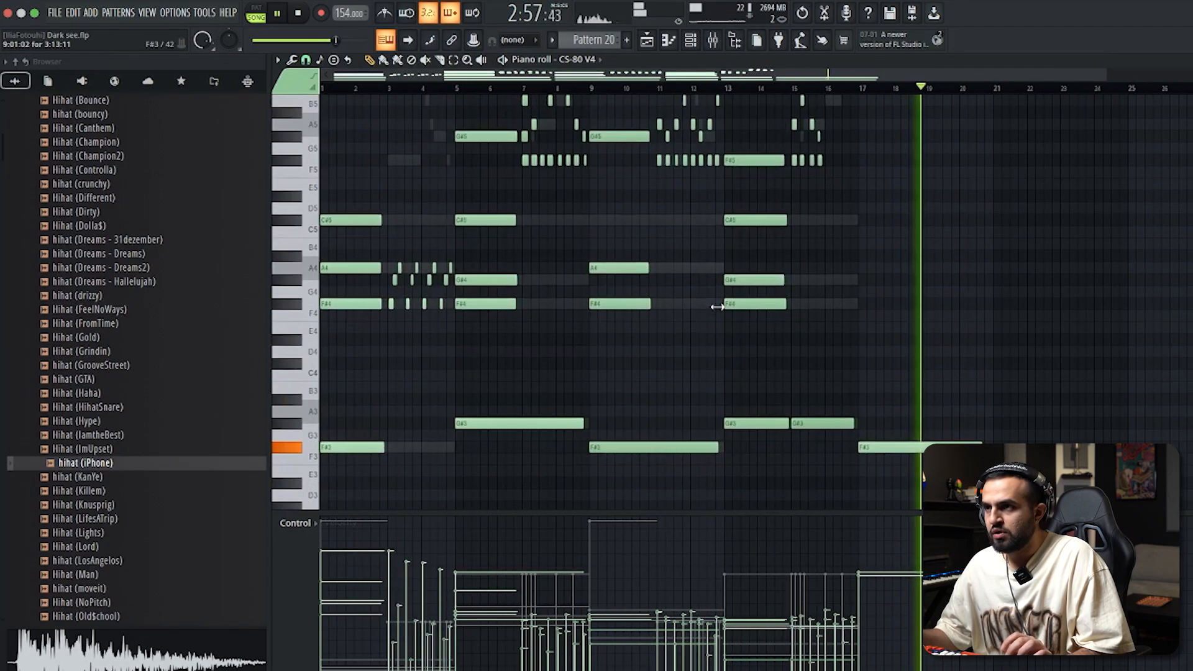
key("space")
- Examine the CS-80 V4 bass notes, select the closing F#3 and F#2 notes at bar 17, and close the piano roll
scroll(446, 264, "up", 4)
scroll(534, 269, "down", 4)
scroll(583, 268, "up", 1)
scroll(590, 268, "down", 1)
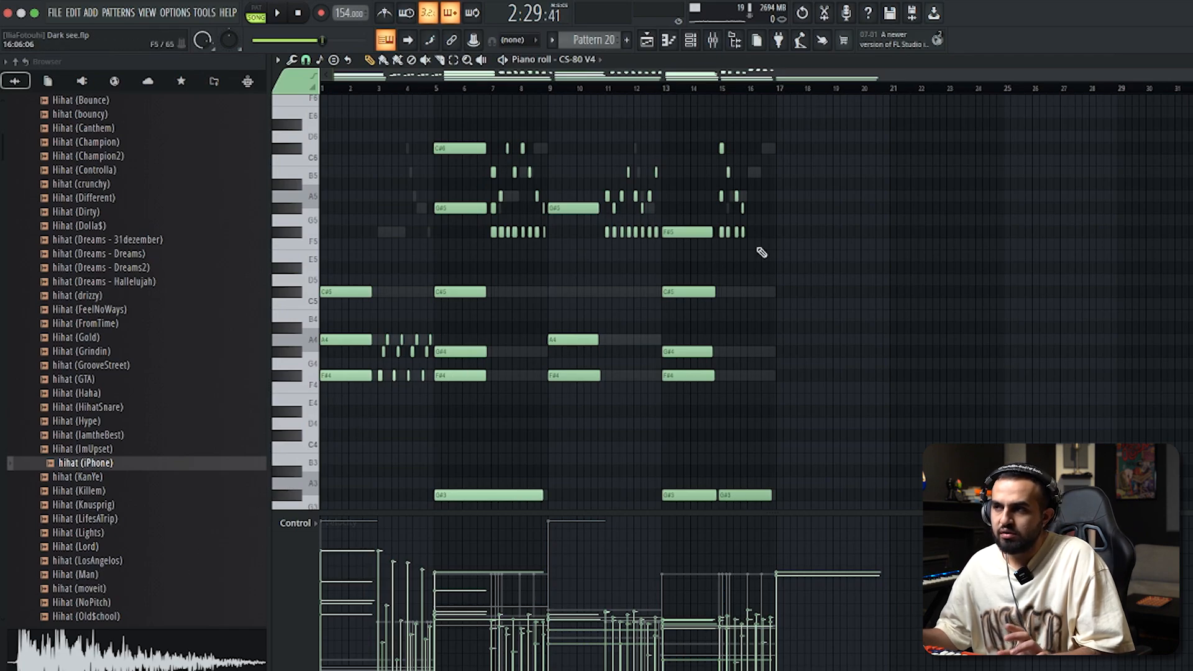
scroll(857, 404, "down", 5)
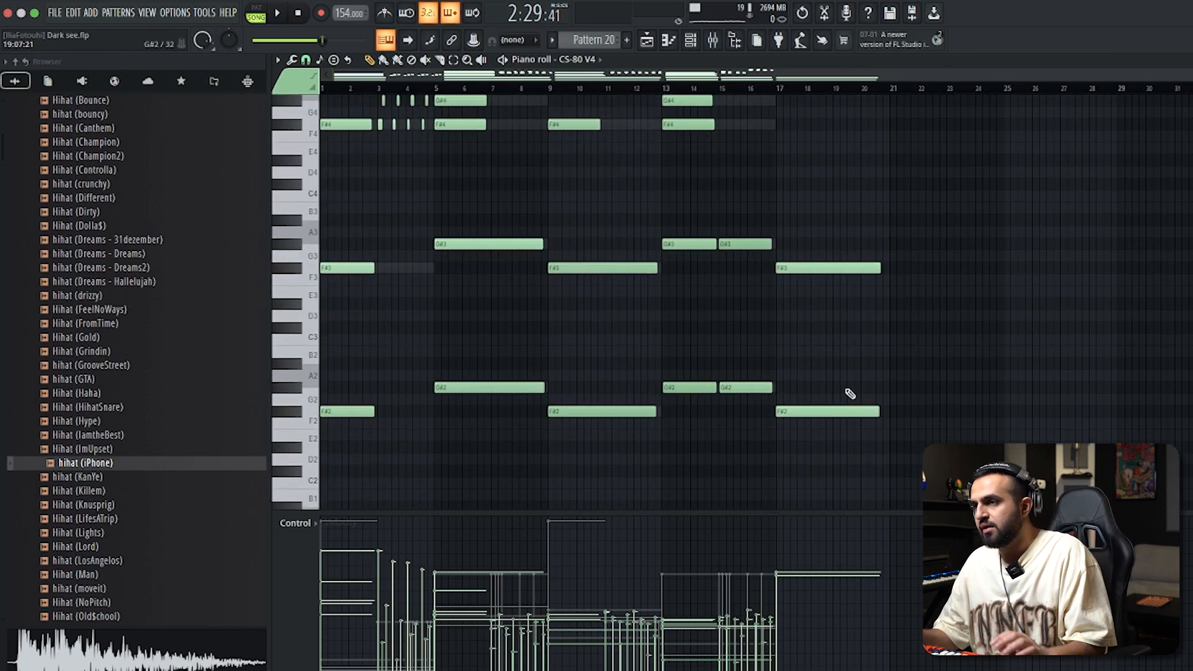
left_click_drag(918, 155, 846, 502)
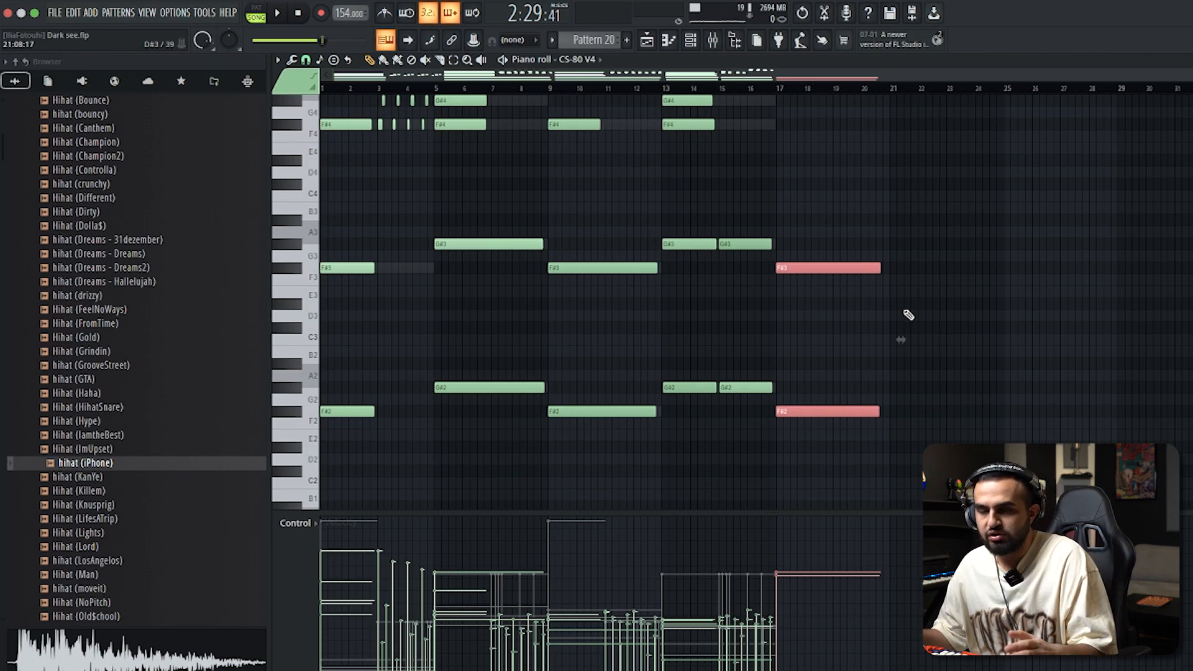
key("Escape")
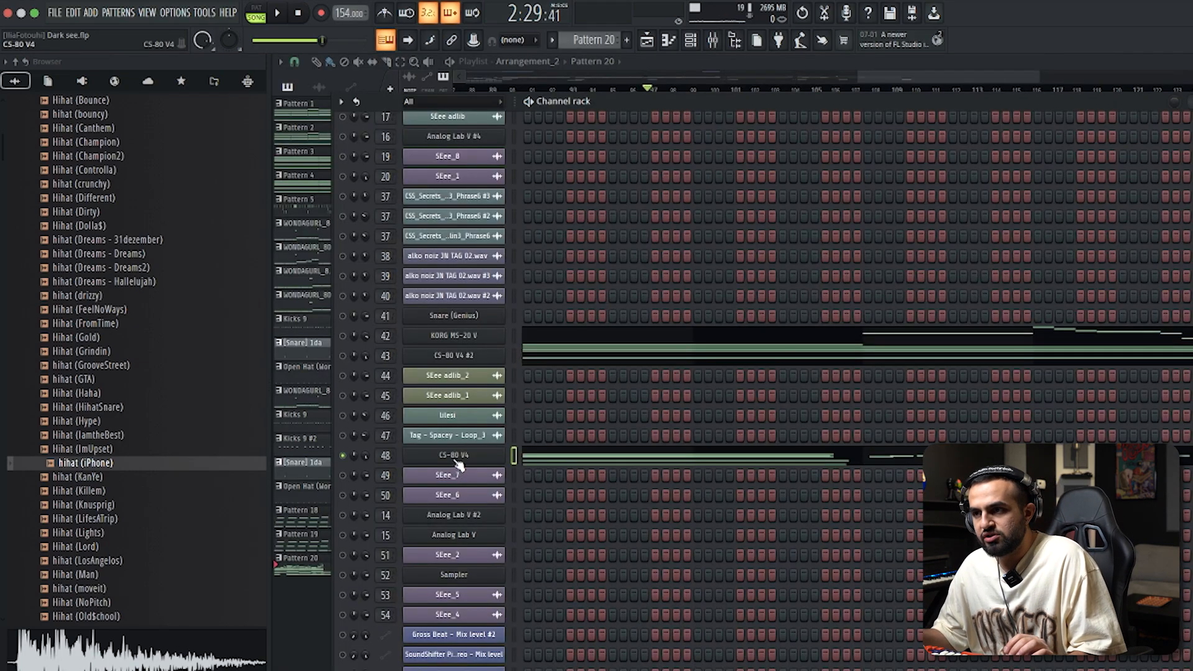
- Inspect the CS-80 V4 and CS-80 V4 #2 synth channels, including the Deep Modulator preset
left_click(448, 455)
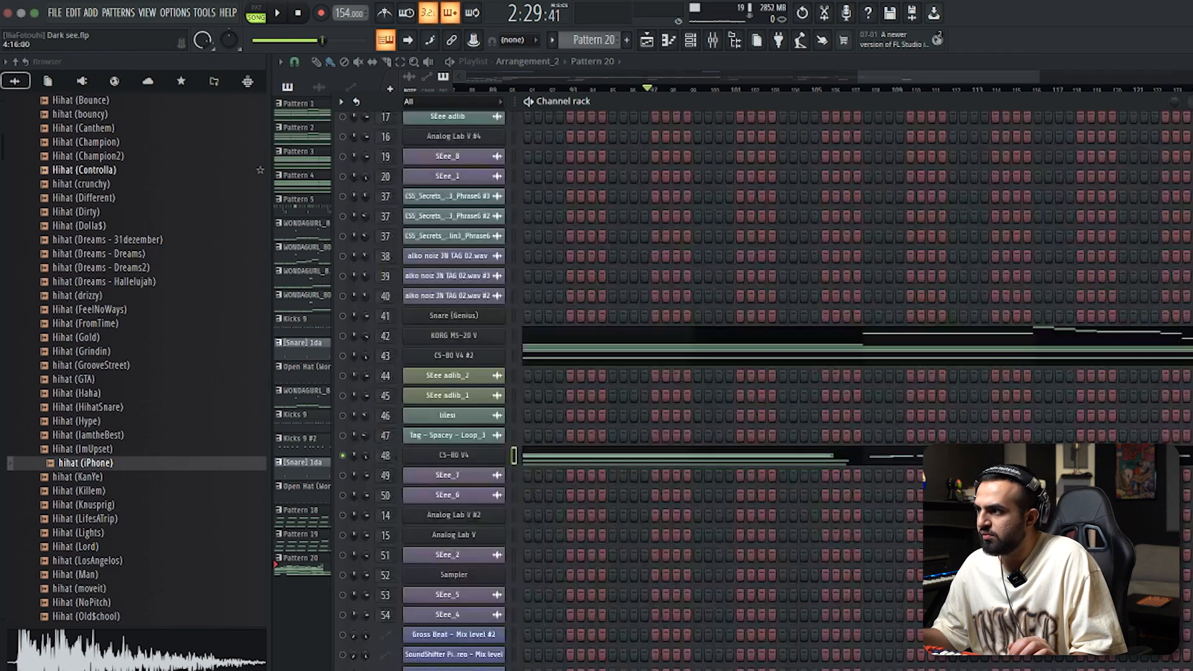
key("Escape")
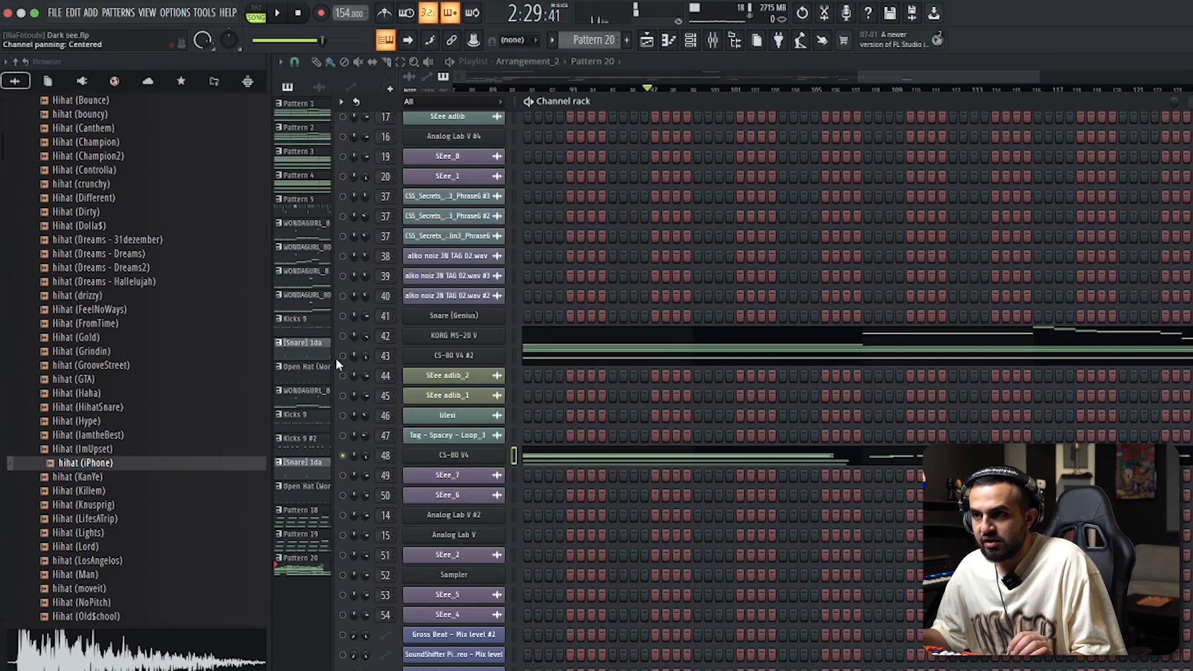
left_click(489, 362)
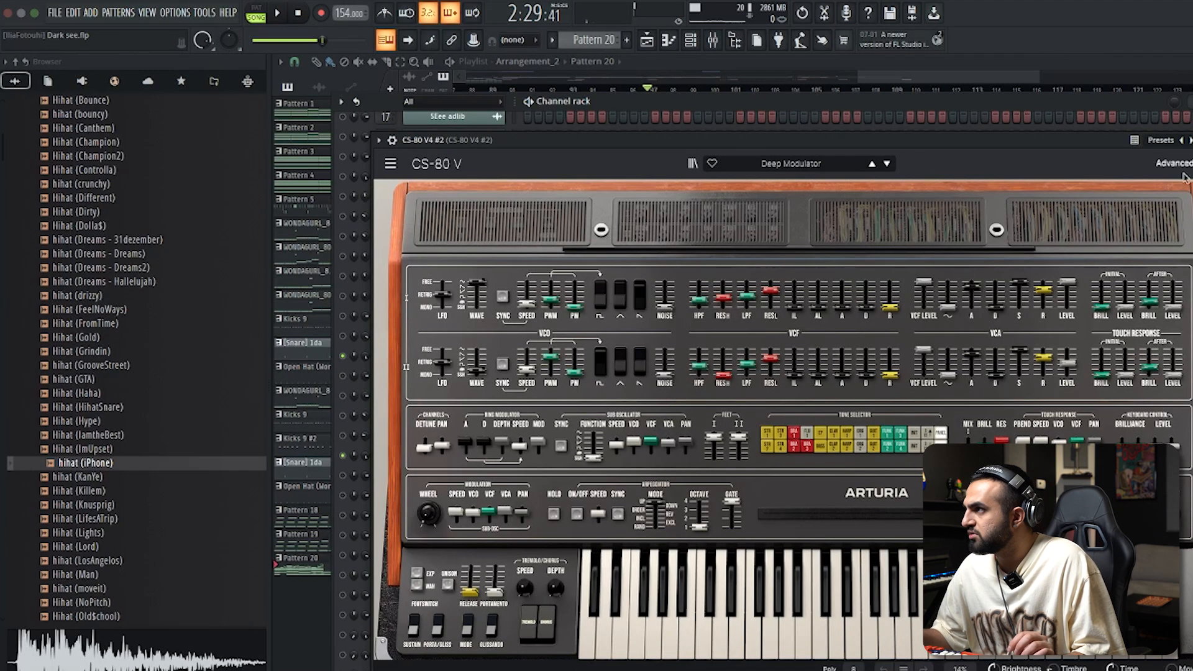
key("Escape")
- Open the CS-80 V4 #2 piano roll, follow its sustained chords during playback, and return to the channel rack
left_click(674, 359)
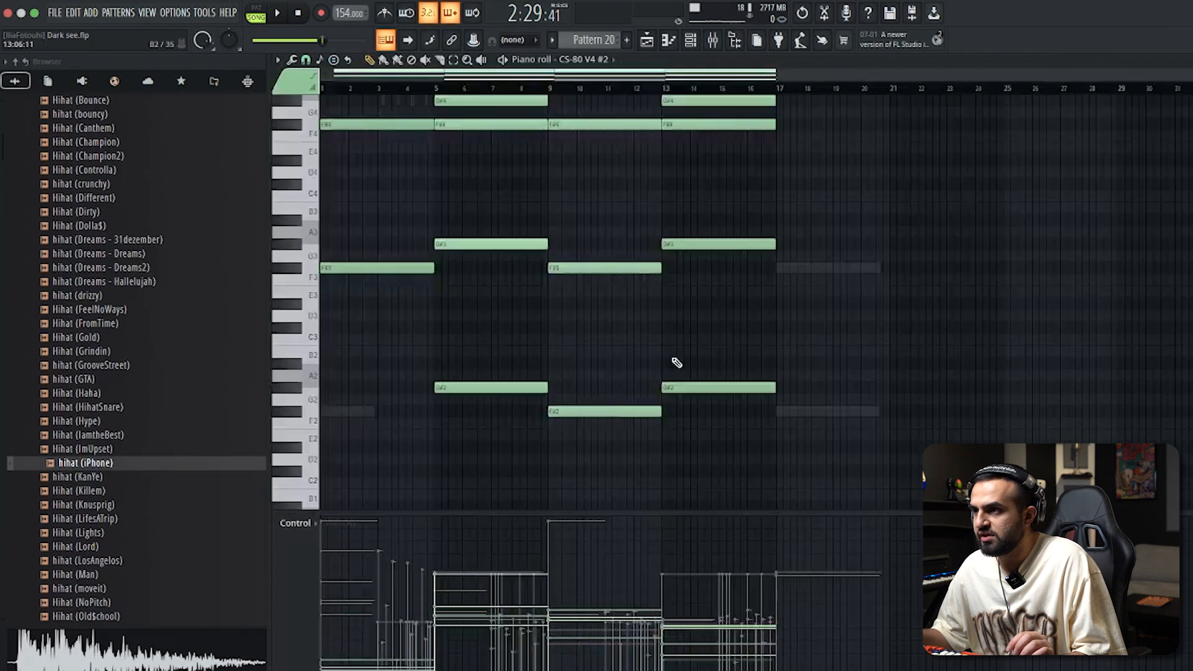
scroll(467, 337, "up", 3)
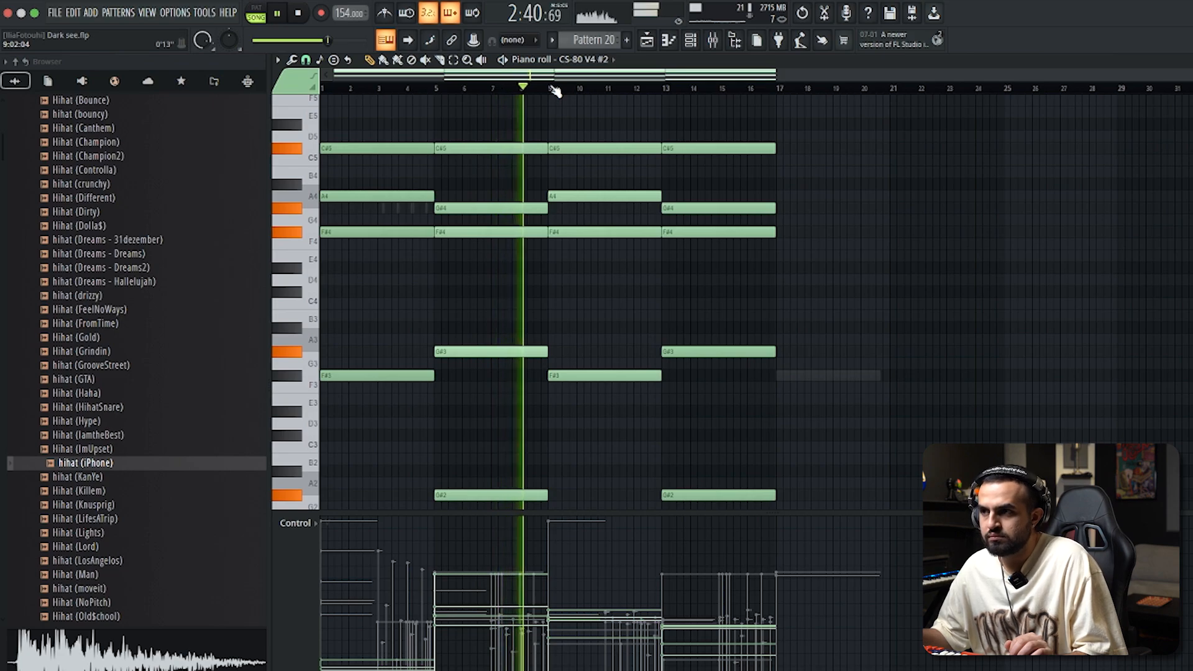
scroll(689, 186, "up", 3)
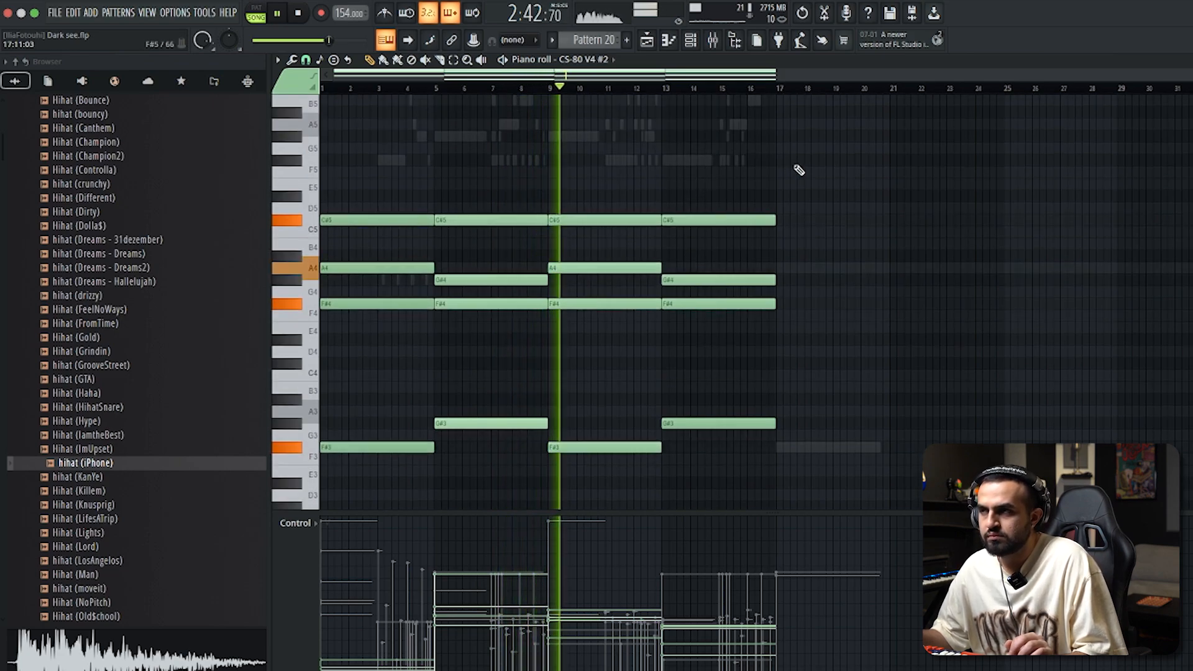
scroll(783, 165, "down", 2)
scroll(733, 165, "up", 7)
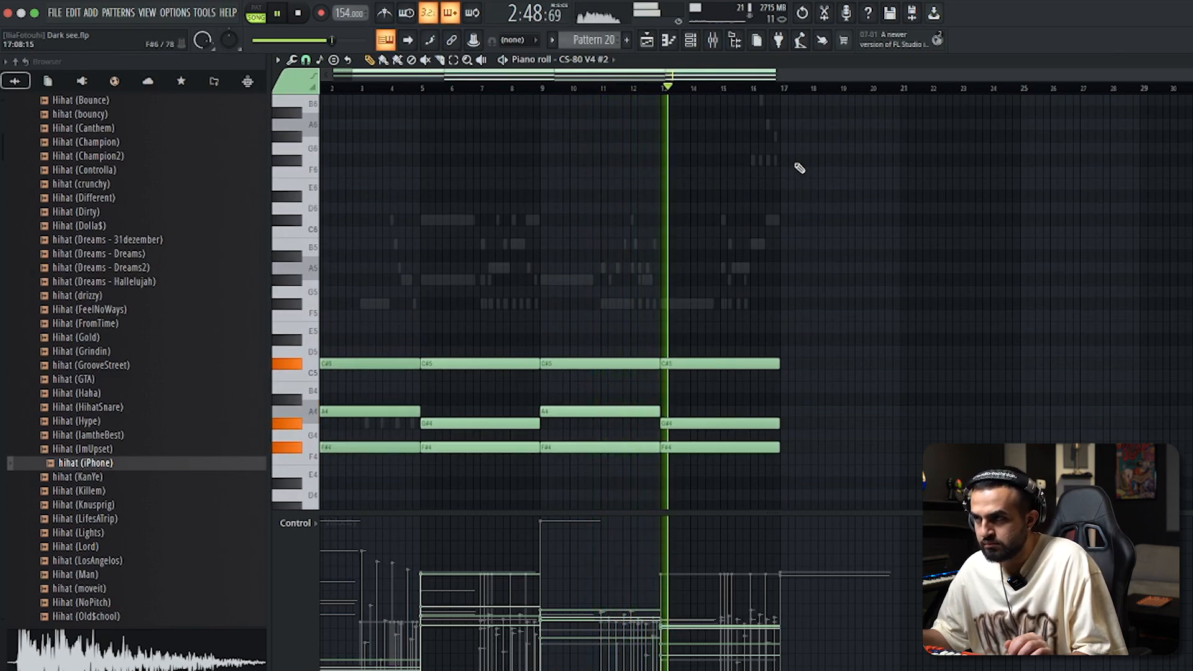
left_click(689, 41)
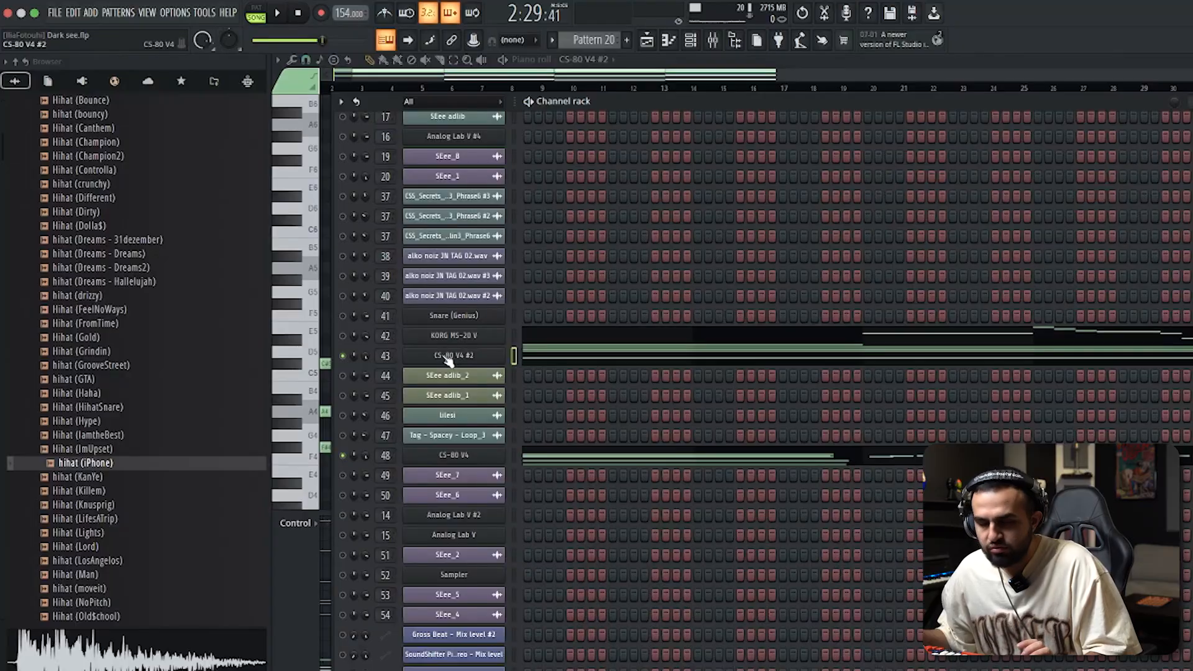
- View the KORG MS-20 V synth with its Hyper preset and briefly check its Pattern 20 notes
left_click(454, 338)
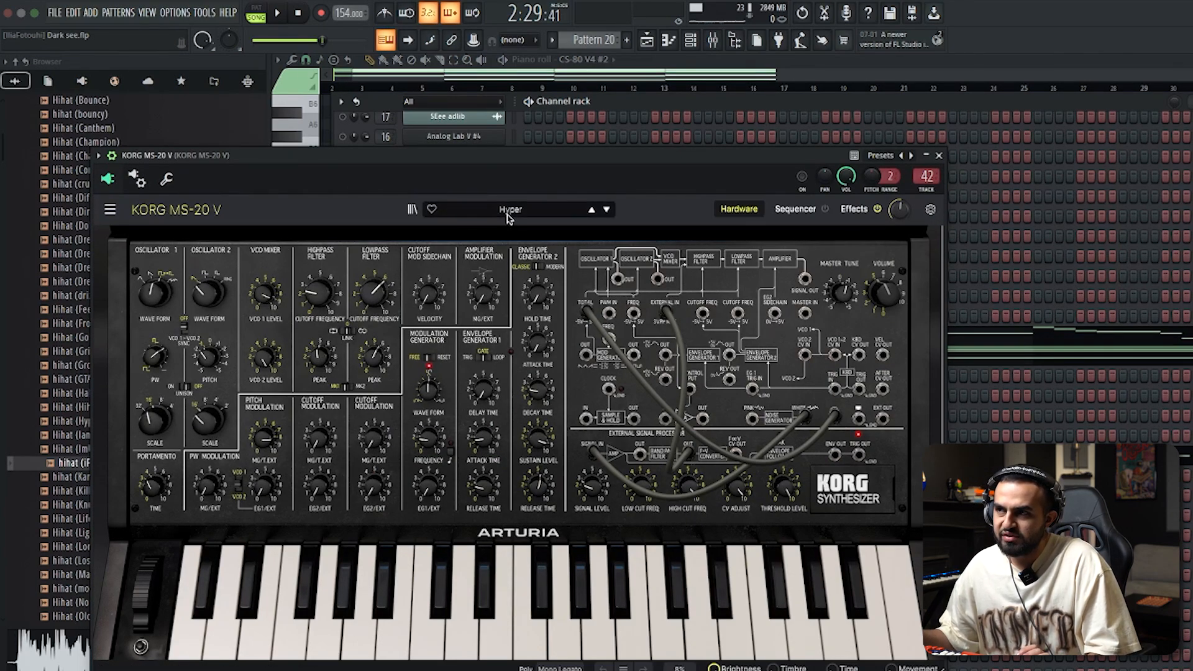
left_click(940, 157)
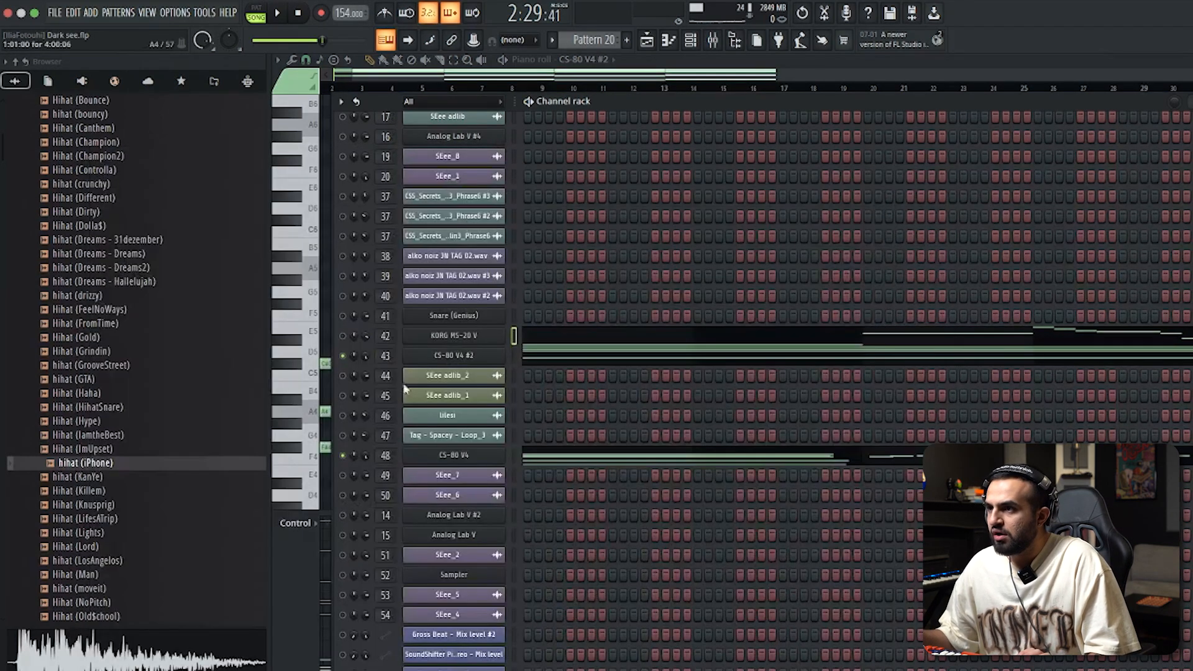
left_click(563, 339)
key("Escape")
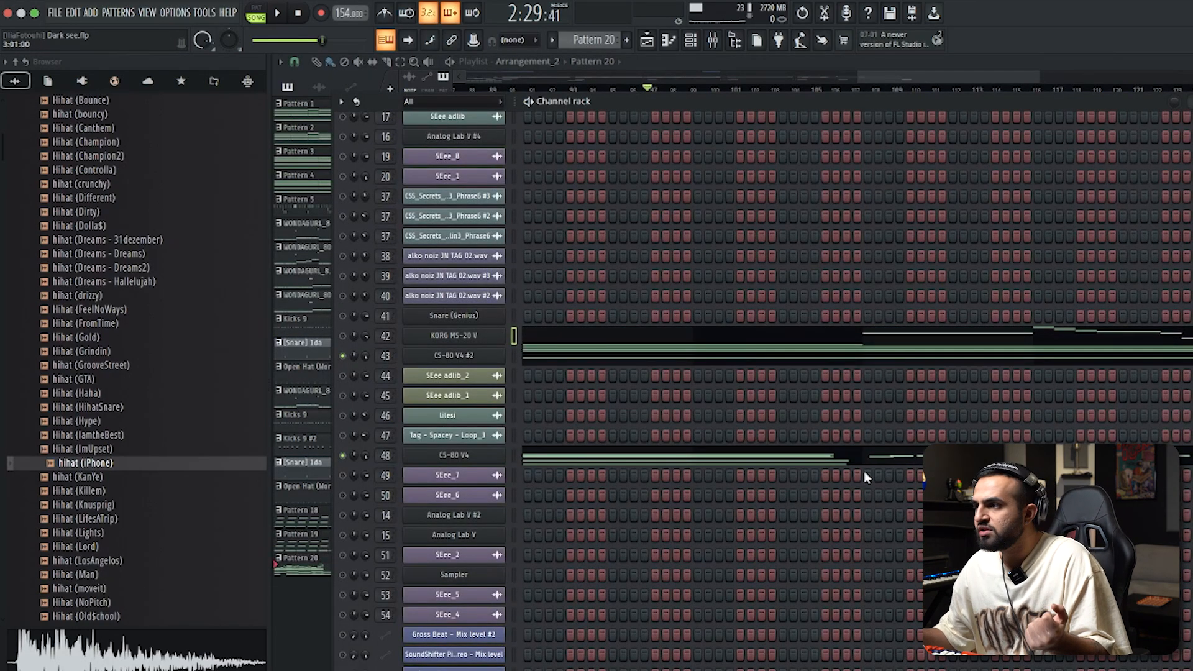
- Examine the timing of the short CS-80 V4 melody notes around bars 7 and 11 in the piano roll
left_click(881, 460)
scroll(520, 322, "up", 8)
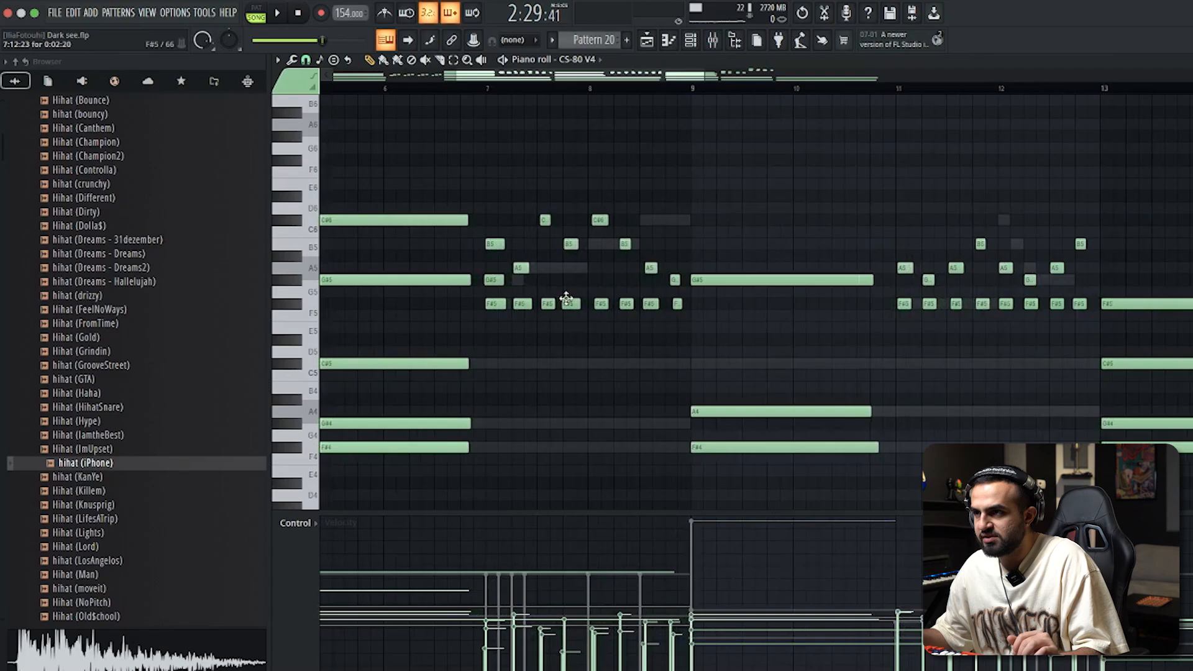
left_click_drag(777, 346, 568, 351)
scroll(529, 336, "up", 6)
scroll(559, 320, "down", 10)
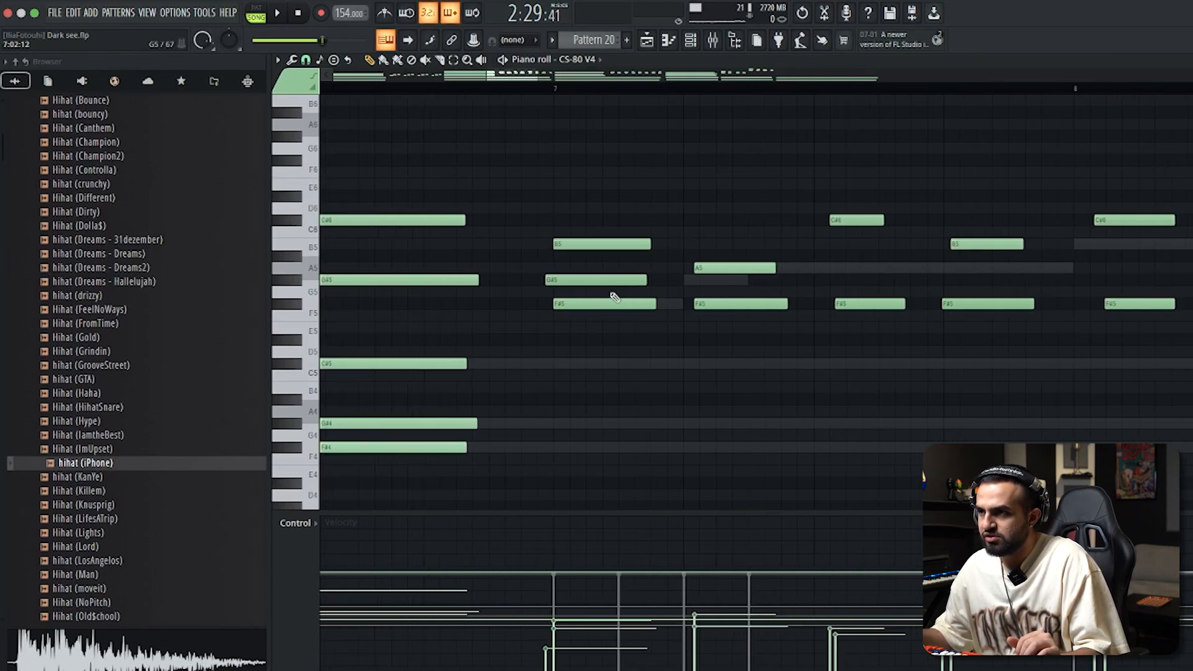
scroll(857, 269, "up", 5)
scroll(791, 359, "down", 7)
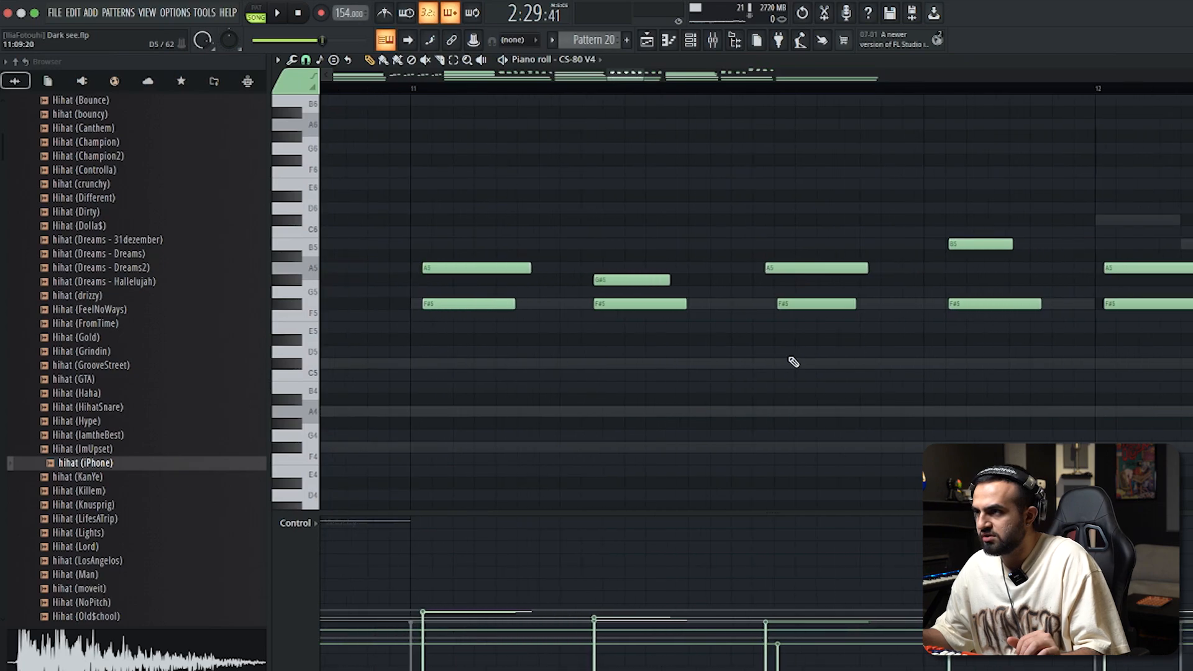
key("Escape")
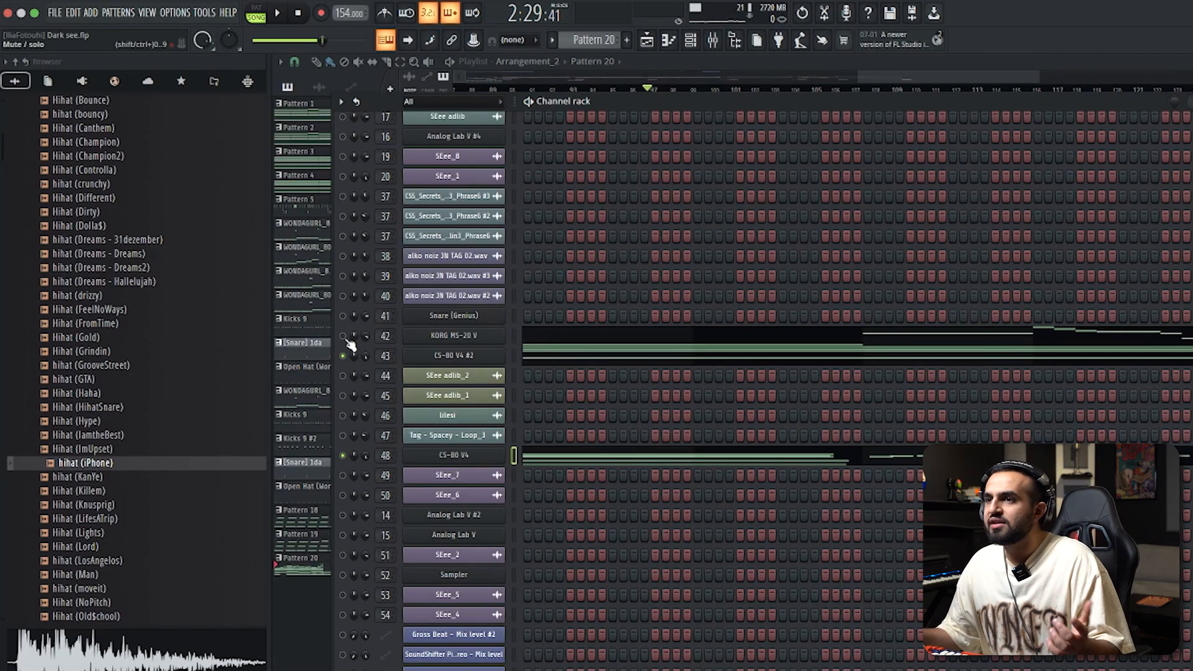
- Play the KORG MS-20 V melody of Pattern 20 in its piano roll through bar 17, stop, and return to the playlist
left_click(593, 342)
scroll(631, 383, "down", 3)
key("space")
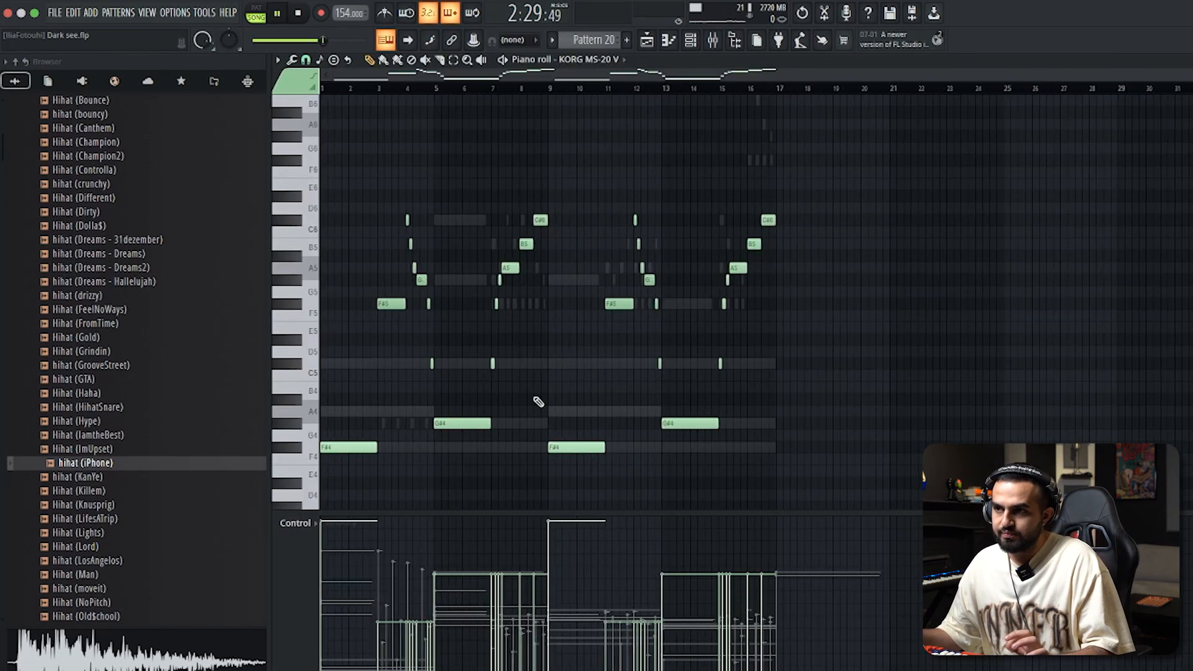
scroll(371, 393, "up", 2)
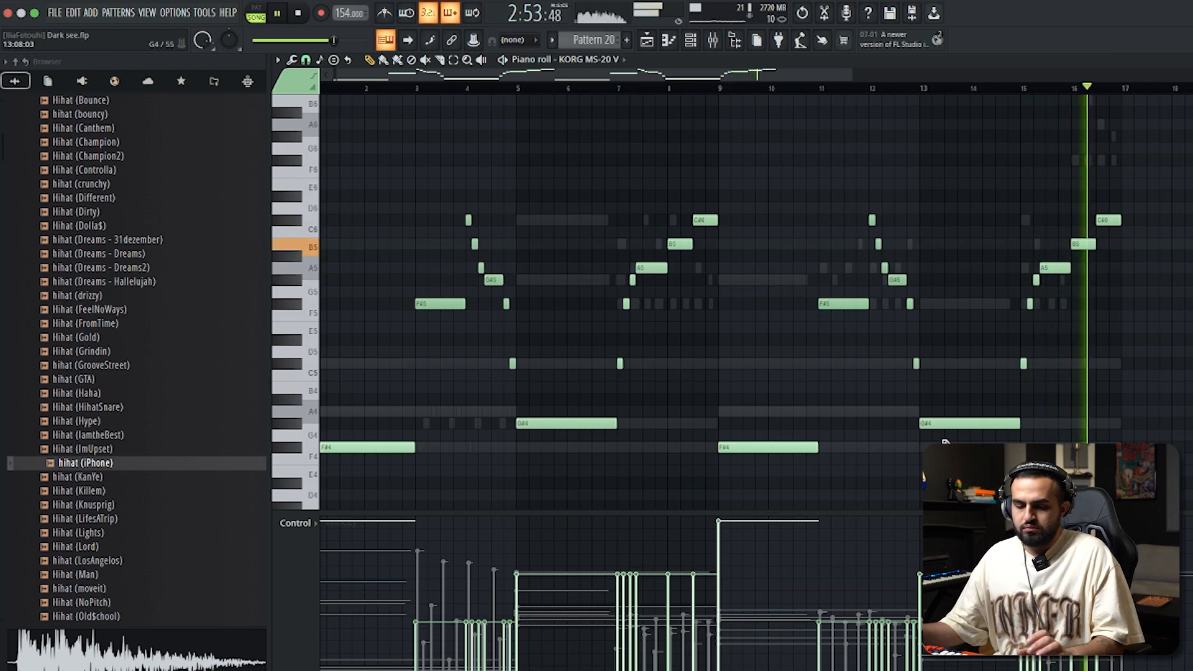
scroll(1022, 427, "down", 3)
scroll(958, 427, "down", 7)
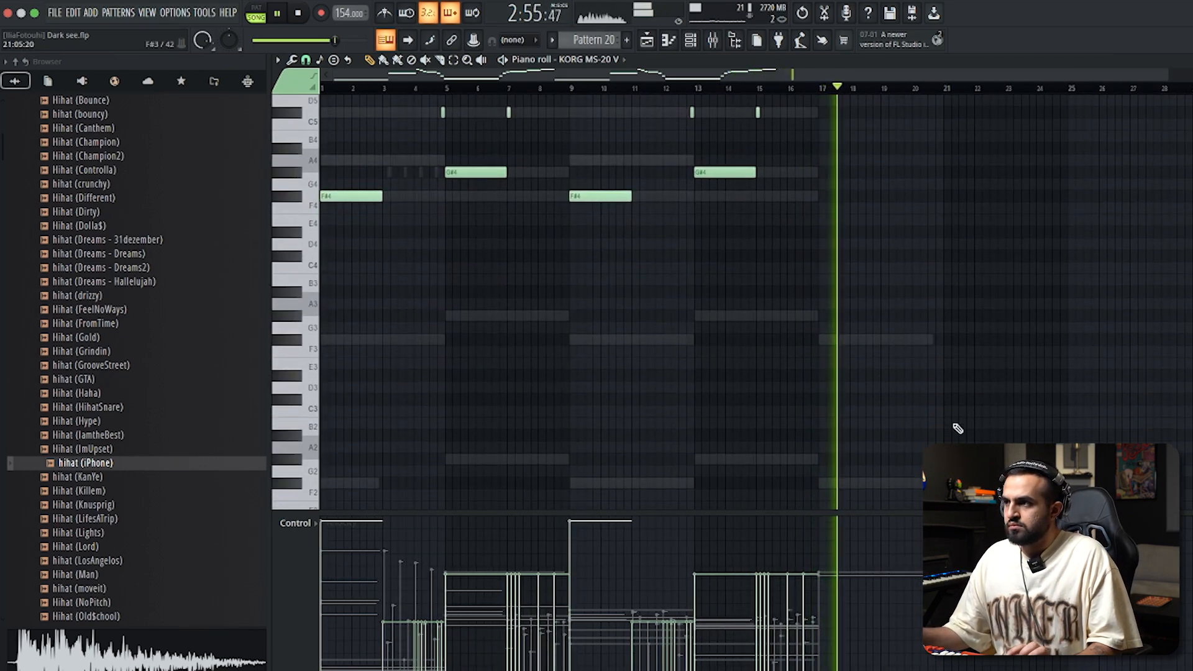
scroll(957, 428, "down", 2)
left_click(1184, 60)
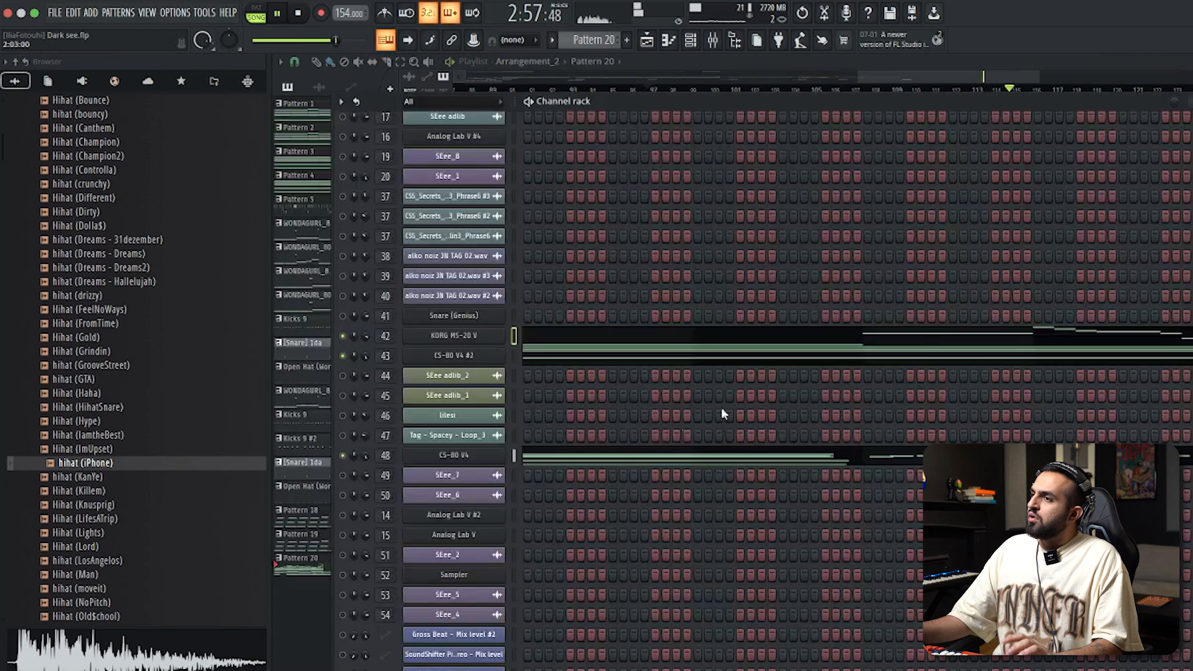
key("F6")
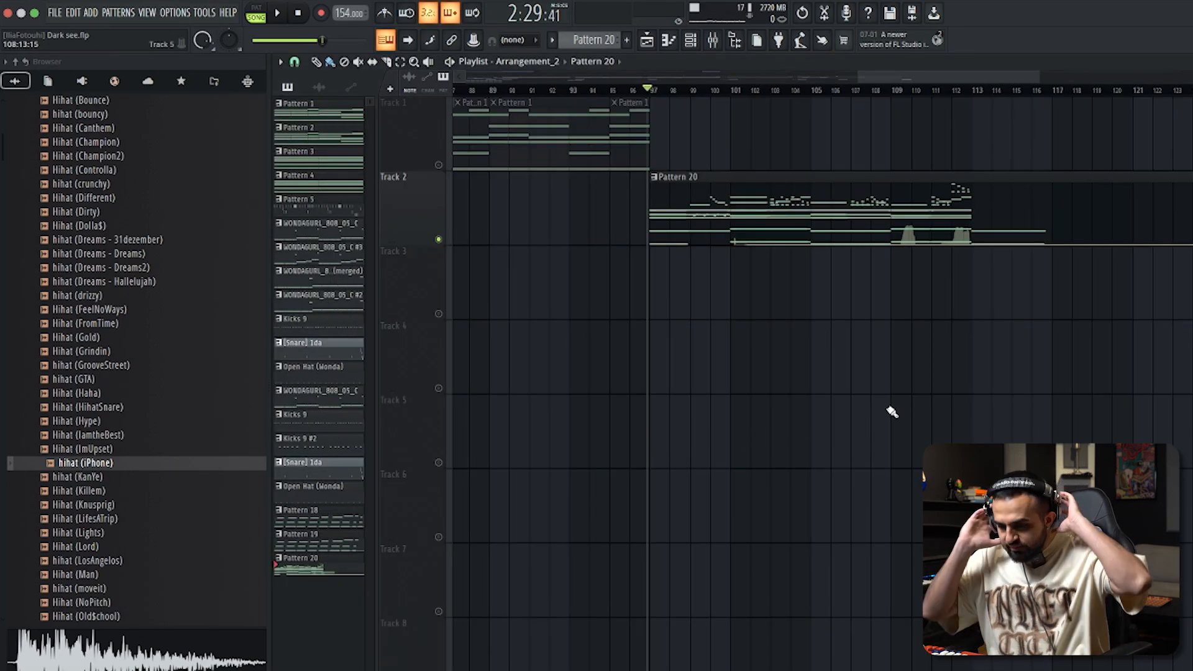